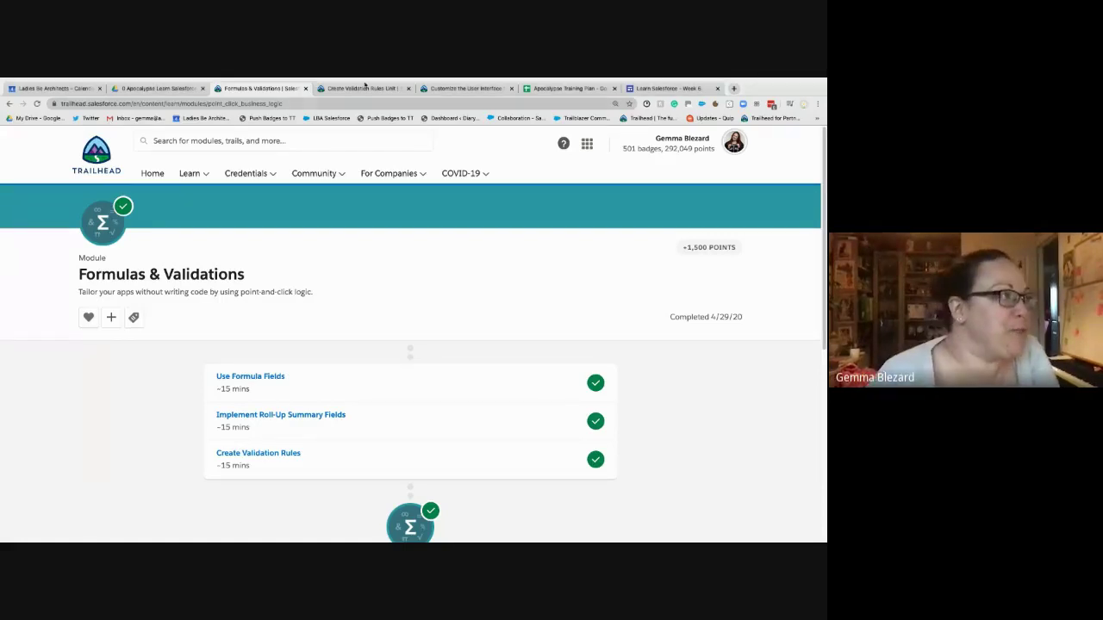
- Open the Create Validation Rules unit and bring up its hands-on challenge instructions
left_click(366, 89)
scroll(307, 251, "down", 4)
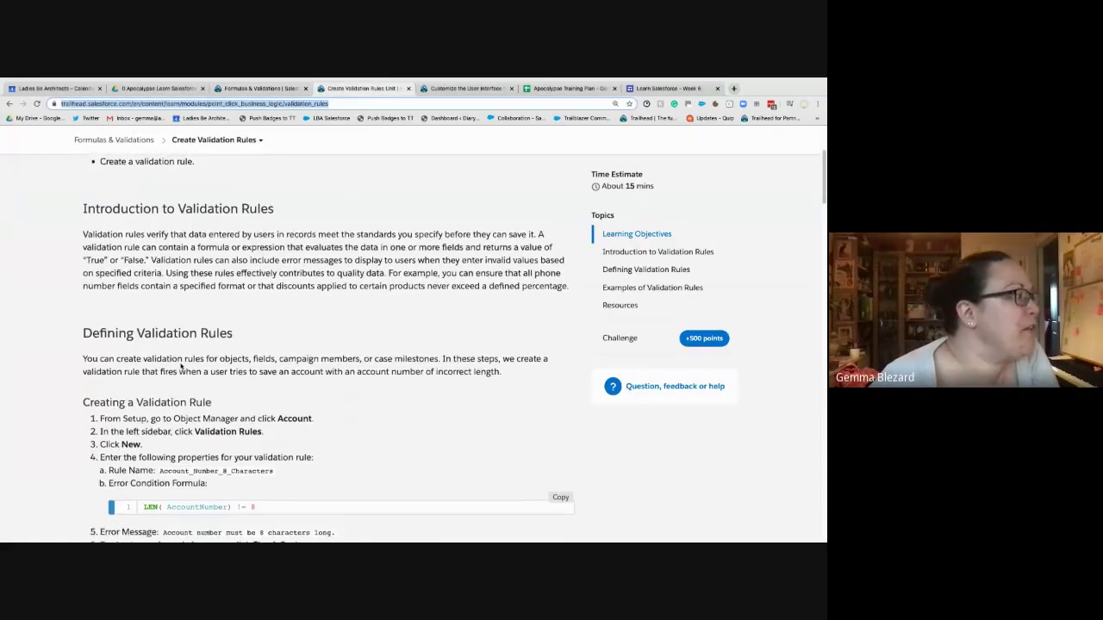
scroll(308, 252, "down", 1)
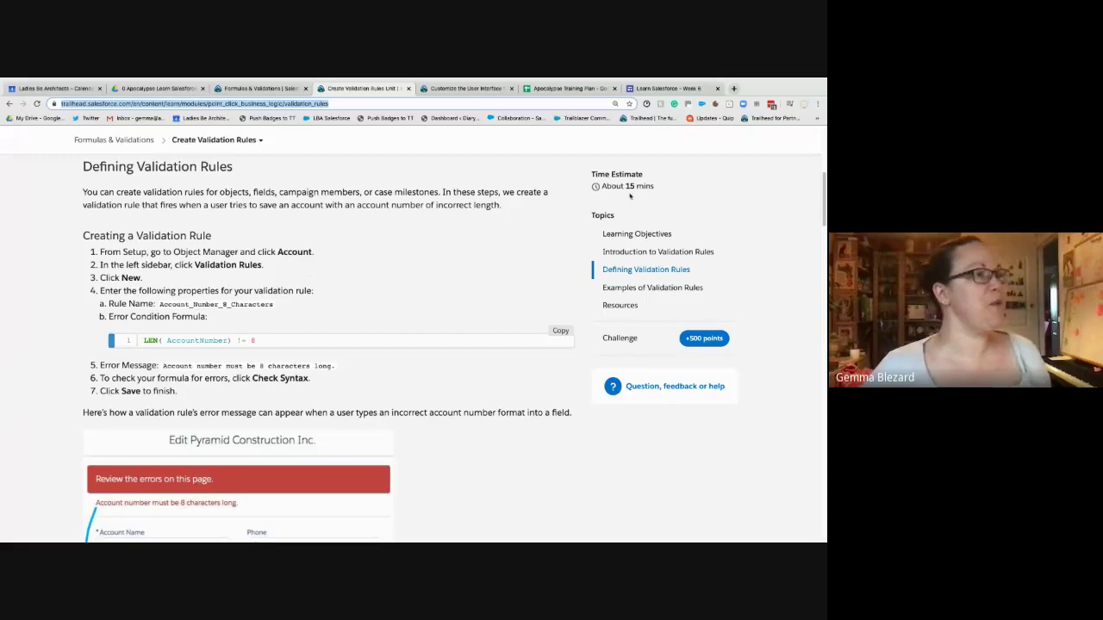
left_click(620, 338)
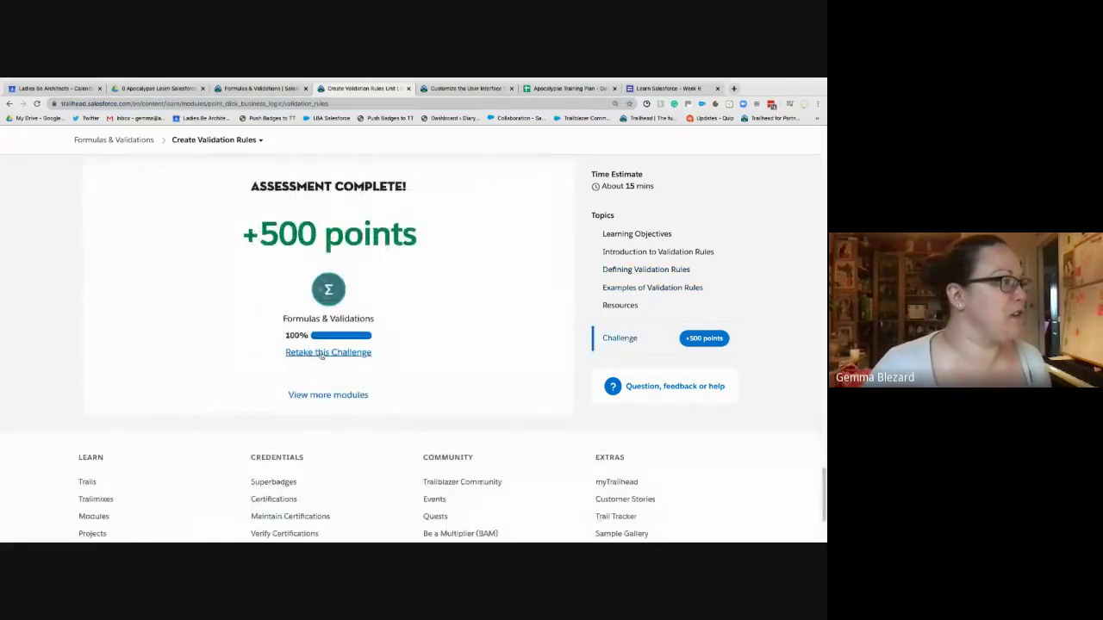
left_click(320, 352)
scroll(281, 483, "down", 3)
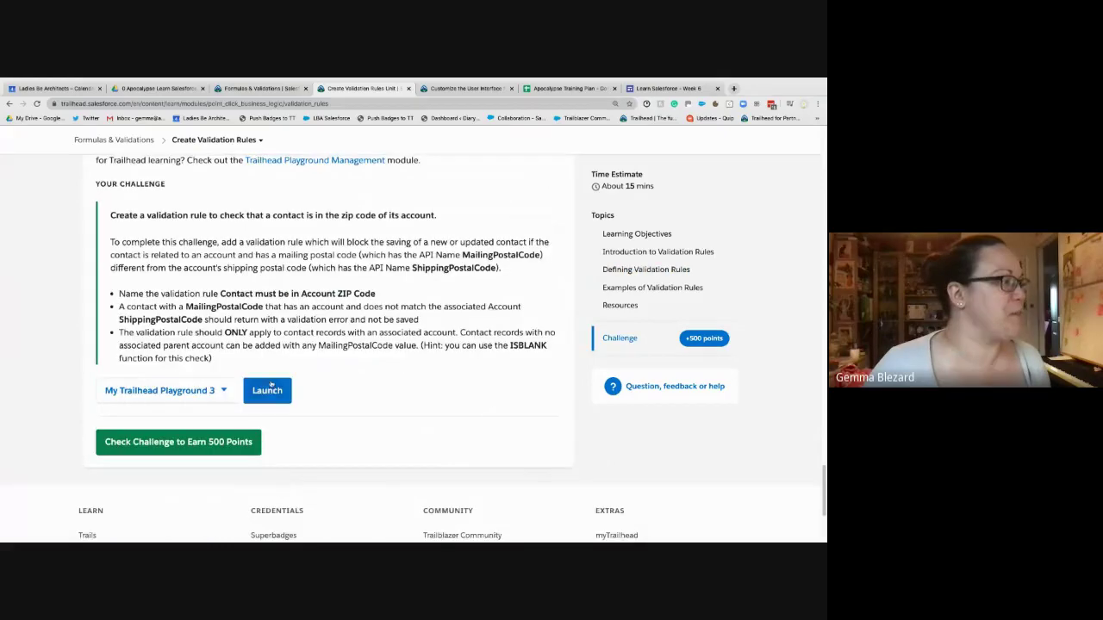
- Launch the challenge's playground org, then go back to Introduction to Validation Rules
left_click(267, 389)
left_click(340, 88)
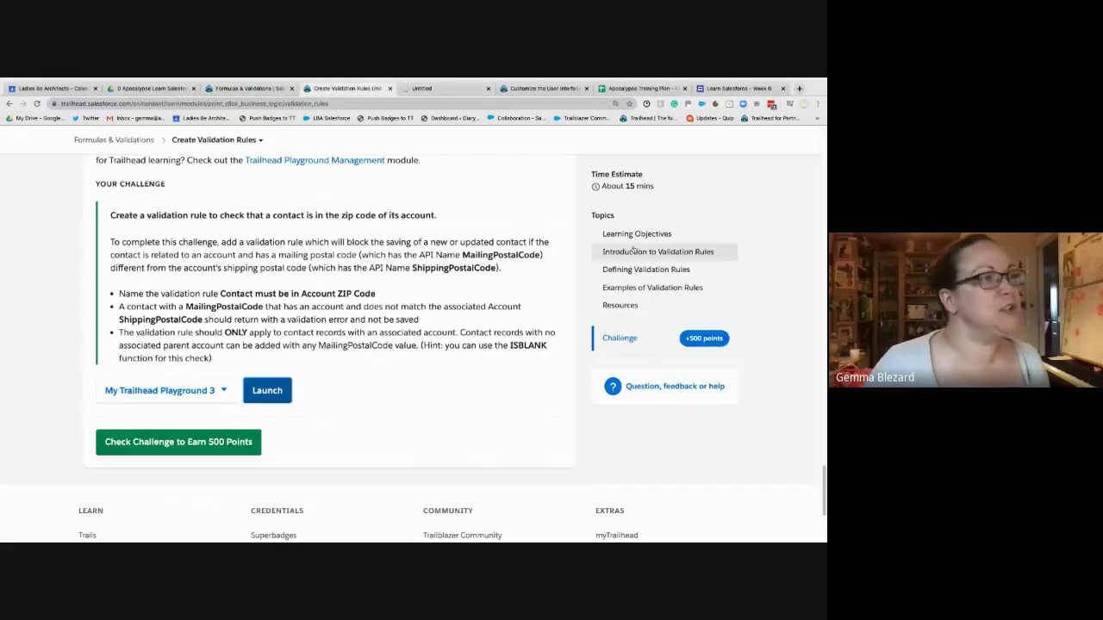
left_click(658, 252)
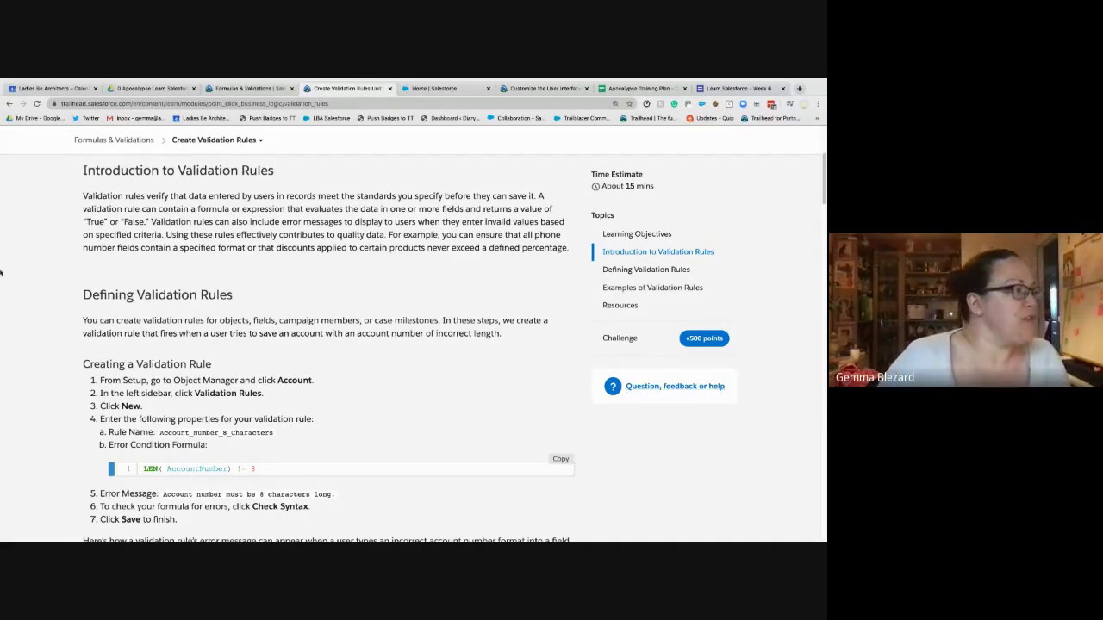
- From the Salesforce home page's gear menu, open Setup in a new tab and reorder tabs
left_click(435, 90)
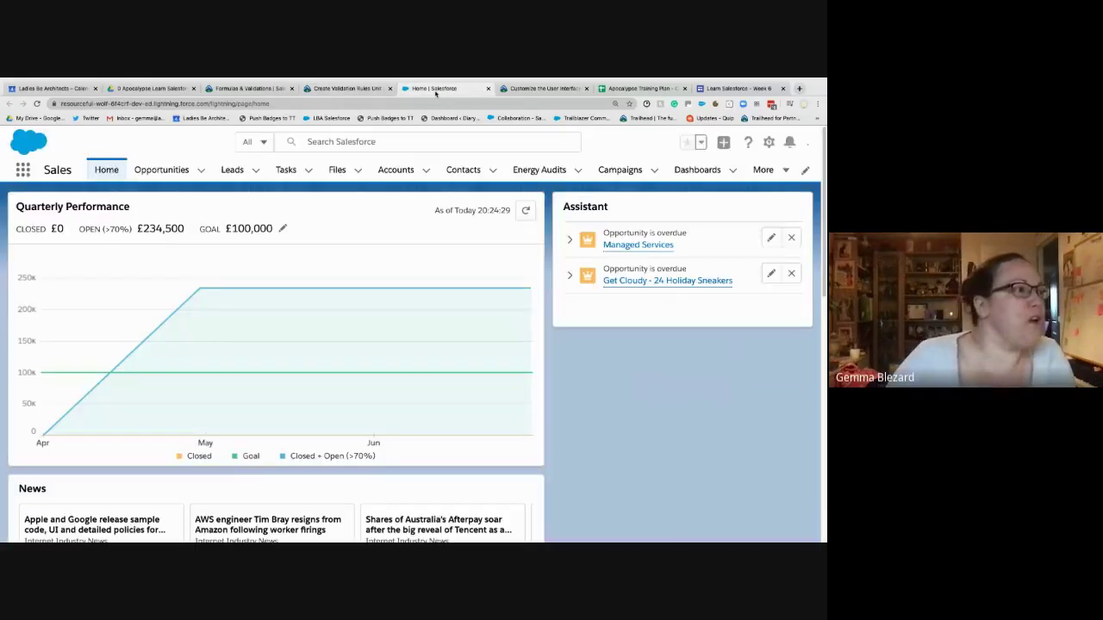
left_click(497, 90)
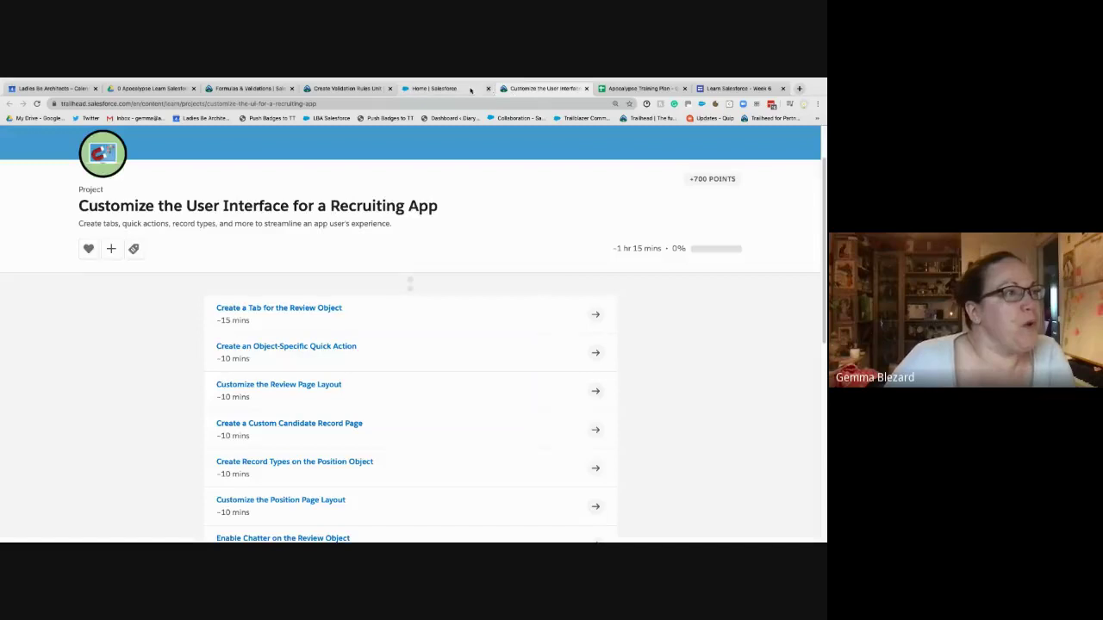
left_click(435, 89)
left_click(748, 141)
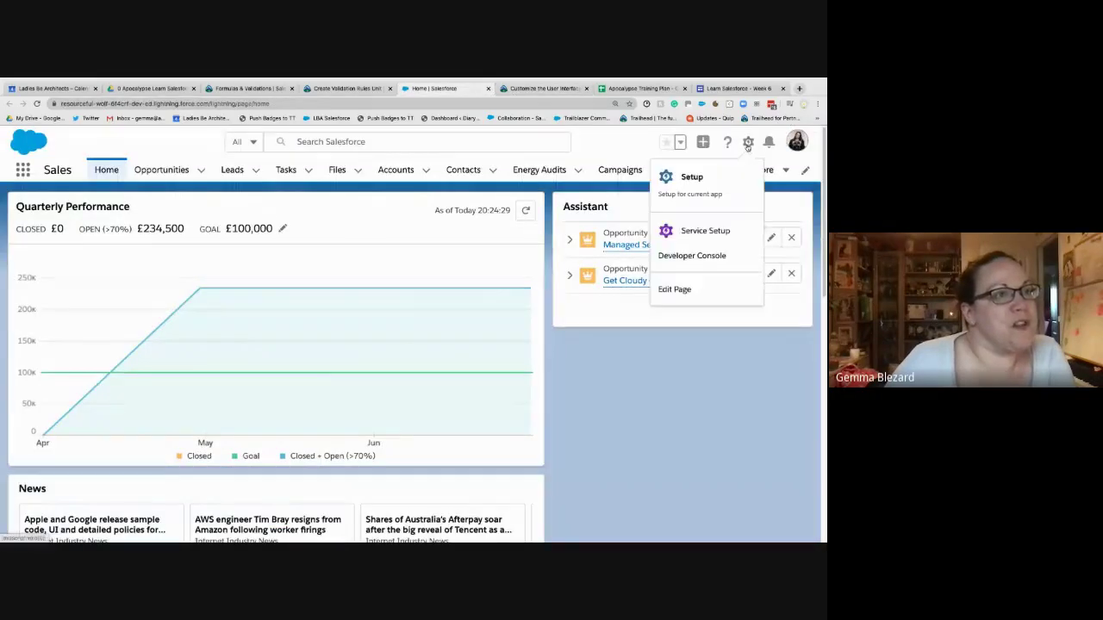
left_click(691, 177)
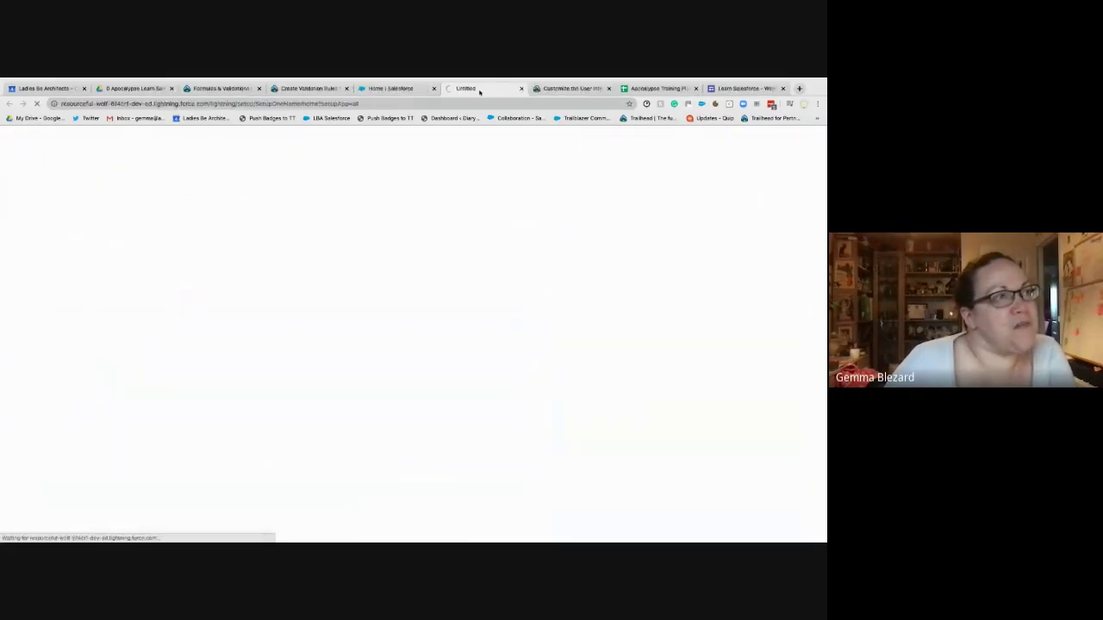
left_click_drag(429, 90, 517, 90)
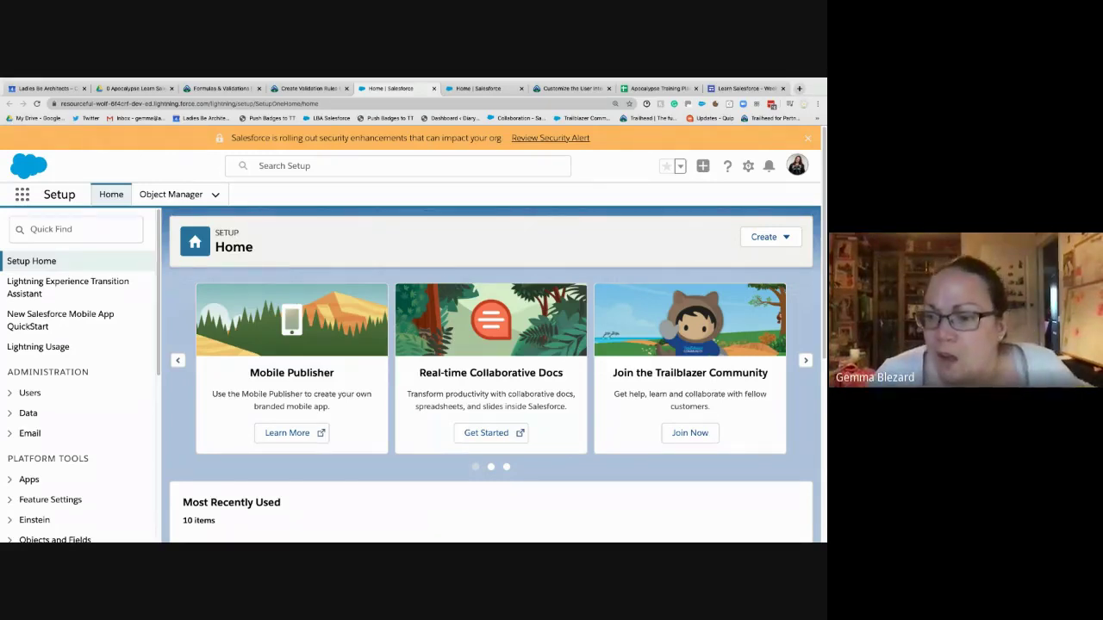
- Go to Object Manager > Account > Validation Rules and start a New rule
left_click(169, 197)
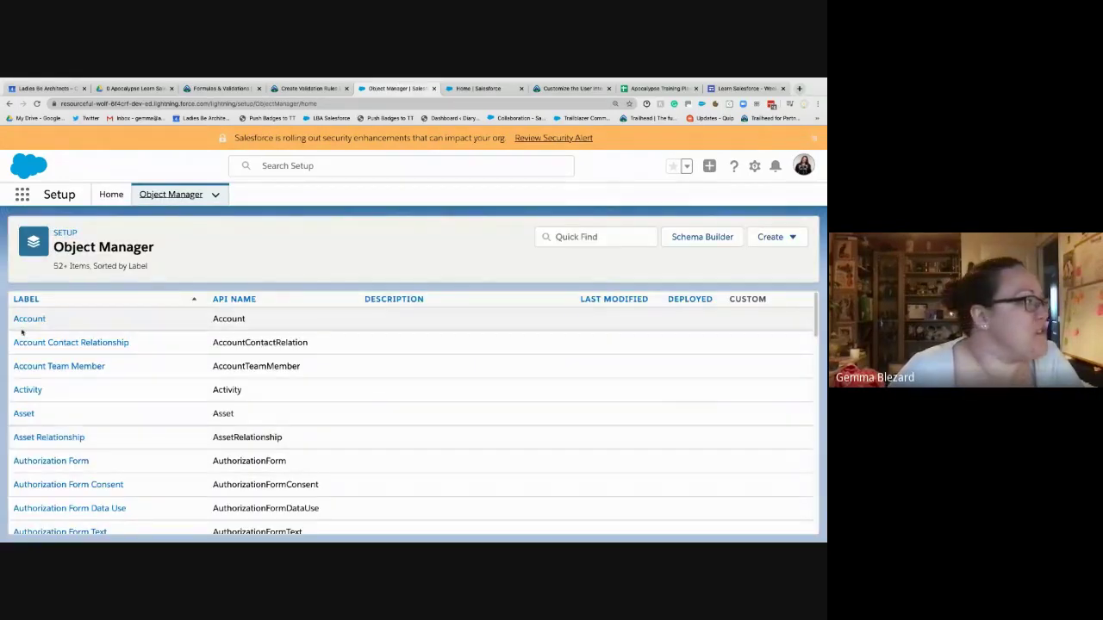
left_click(27, 320)
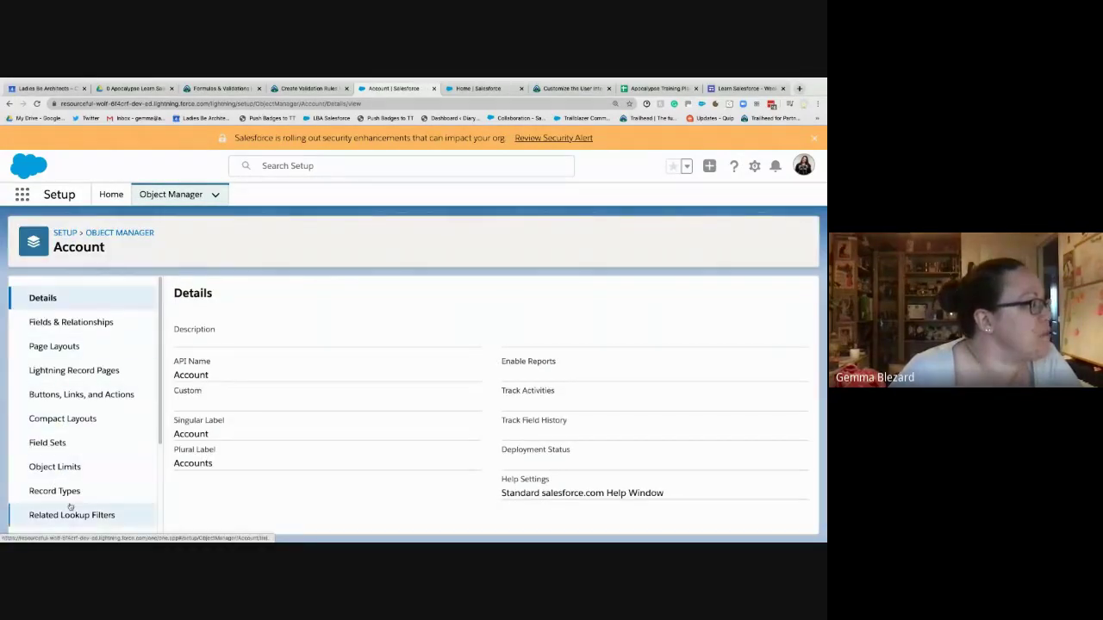
scroll(92, 468, "down", 3)
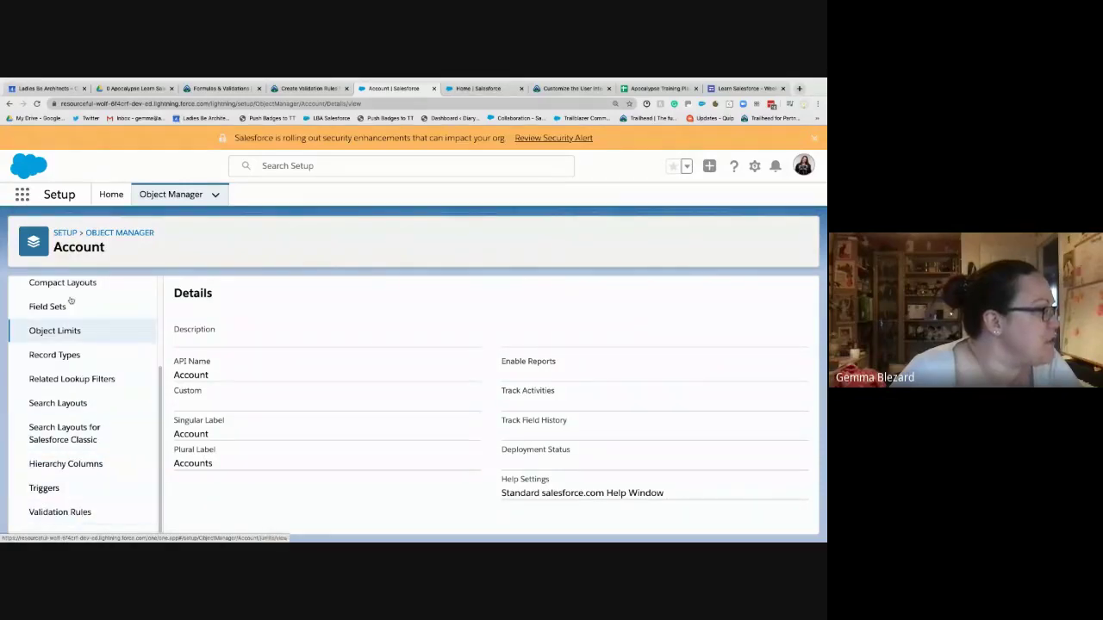
left_click(61, 513)
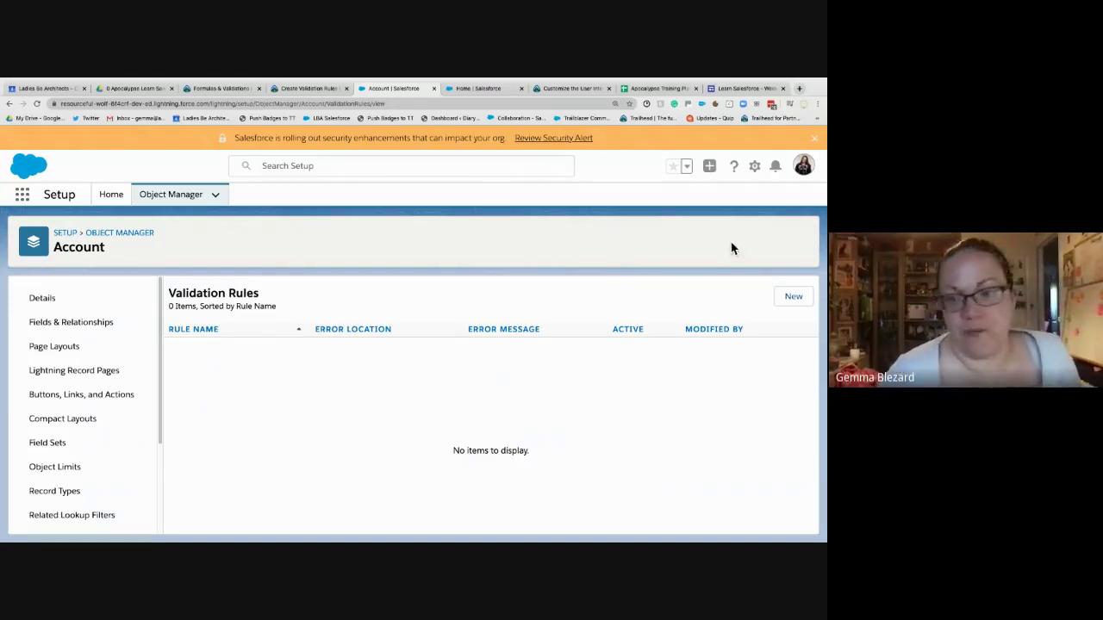
left_click(801, 300)
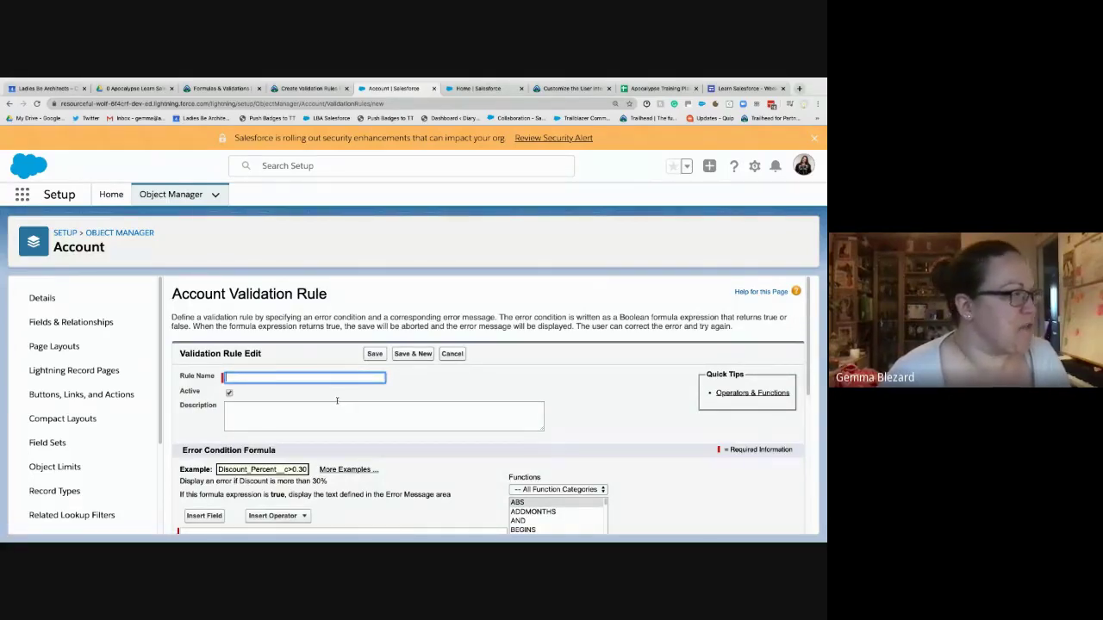
- Type a test phrase into Rule Name, then delete it to leave the field empty
type("H")
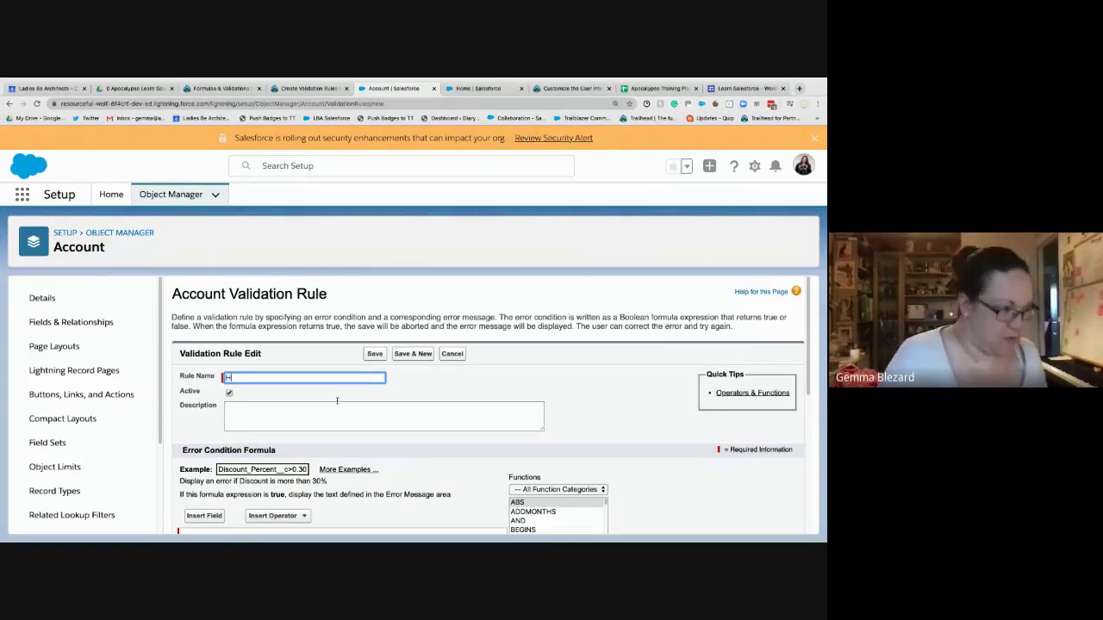
type("ello my name is gemma")
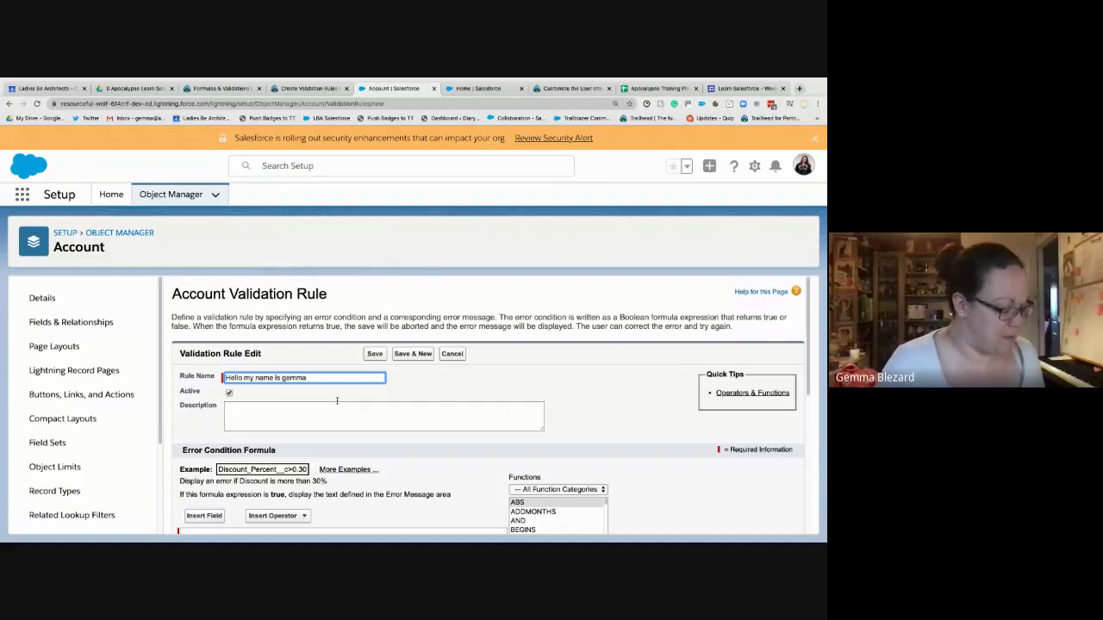
key("Tab")
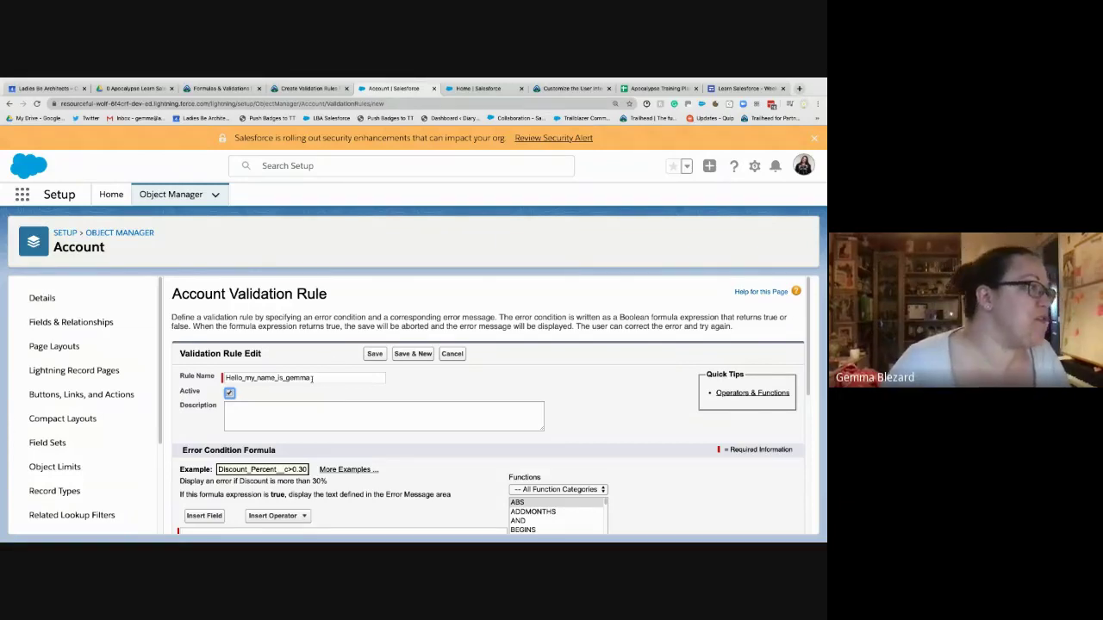
left_click_drag(312, 378, 217, 379)
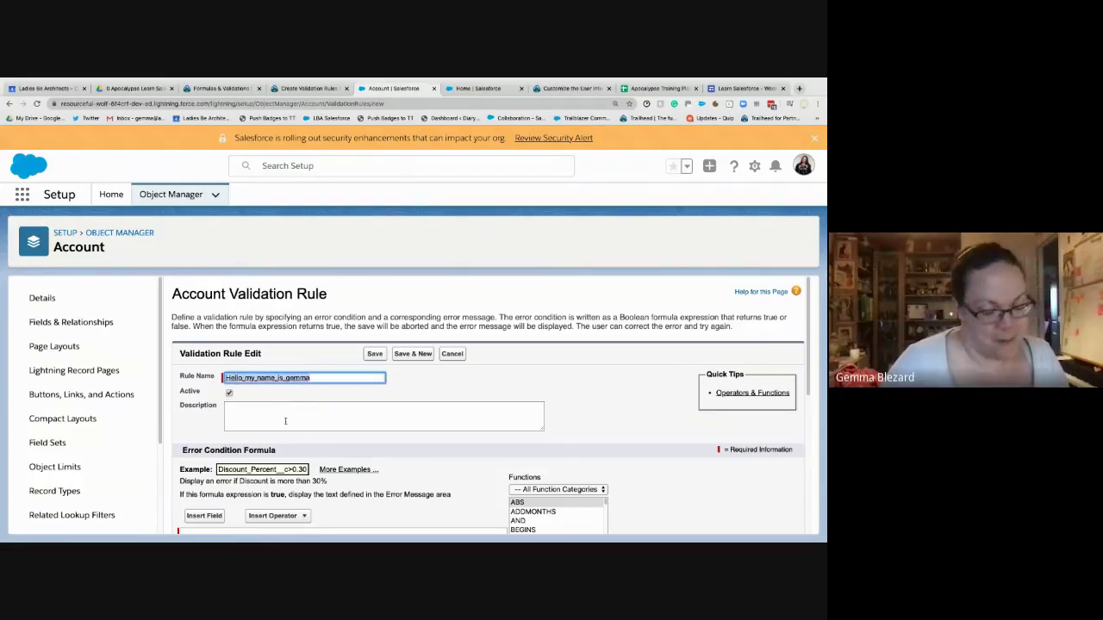
key("BackSpace")
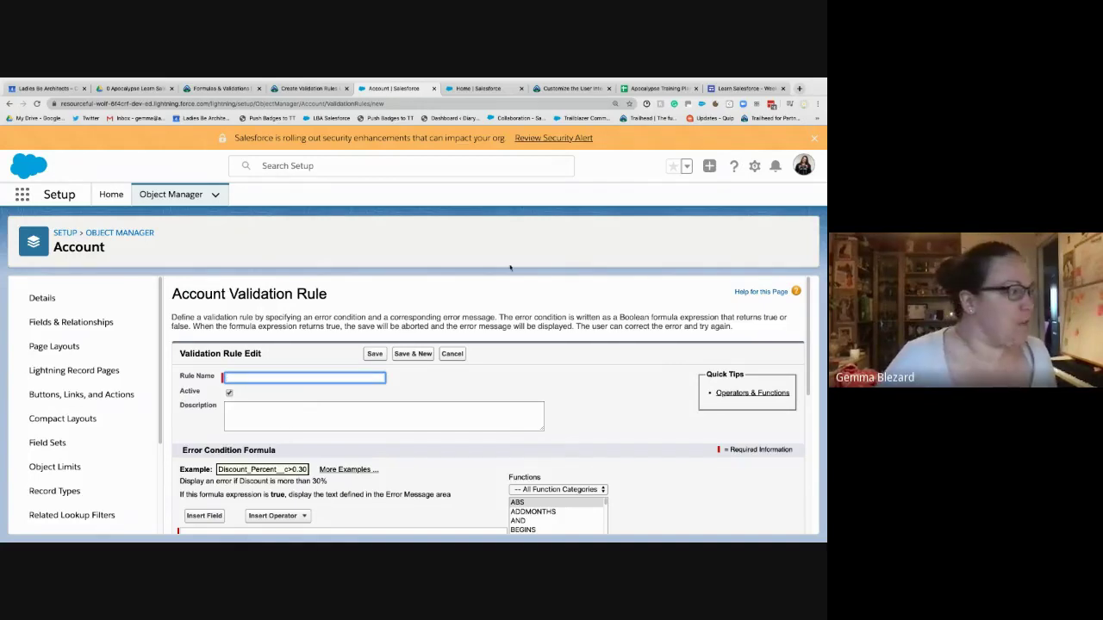
- Write the description 'Prevents the user from saving the record if/when'
left_click(372, 419)
scroll(379, 414, "down", 5)
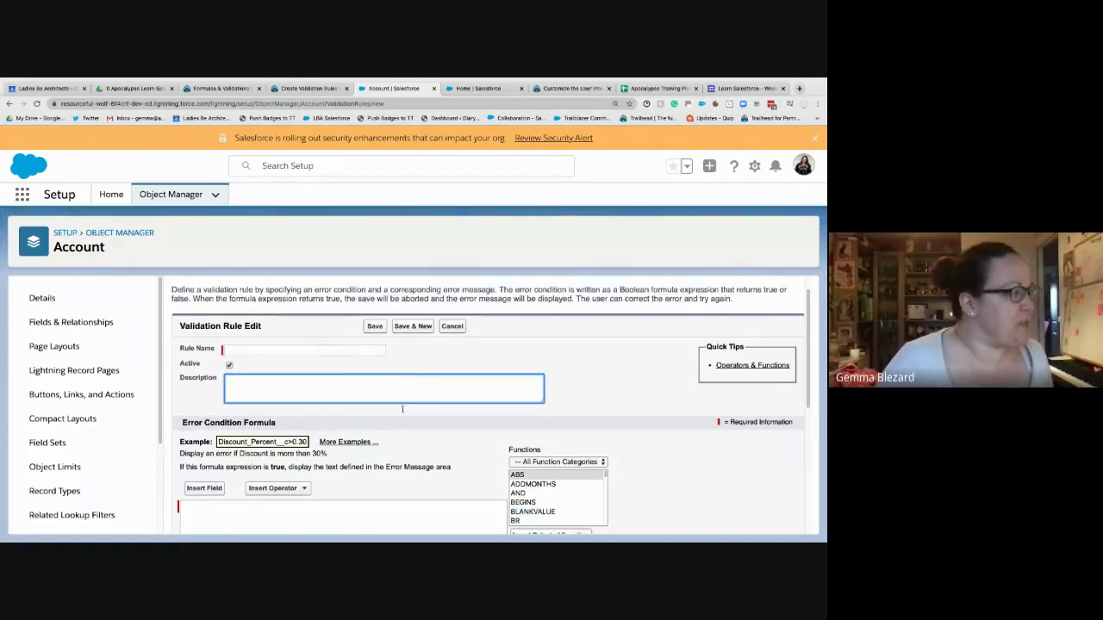
scroll(299, 278, "up", 4)
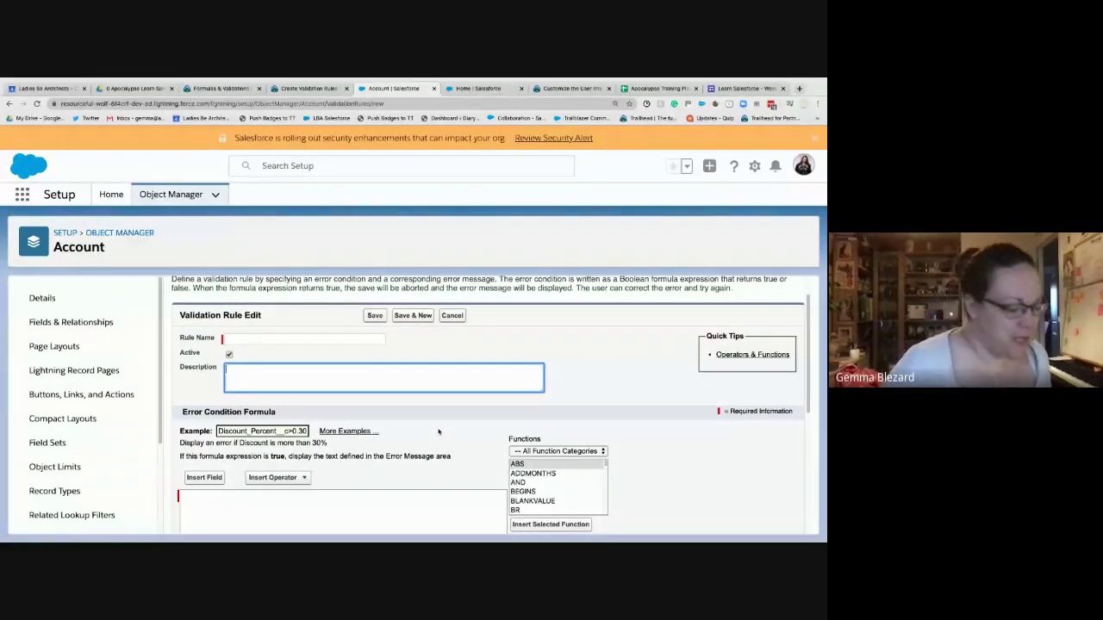
type("Prevents ")
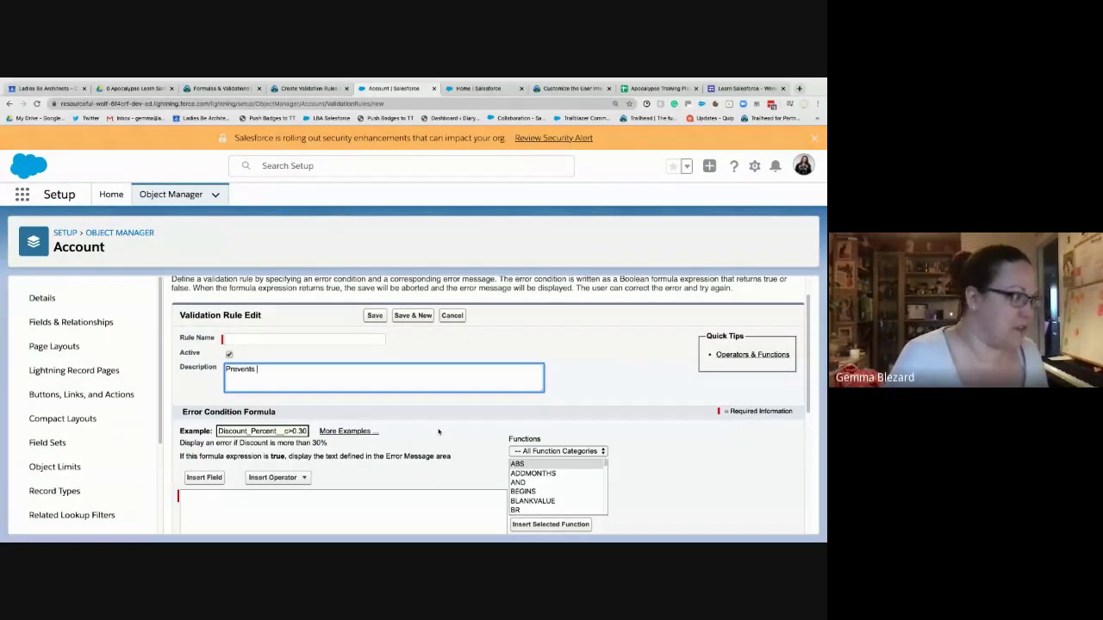
type("the user from sav")
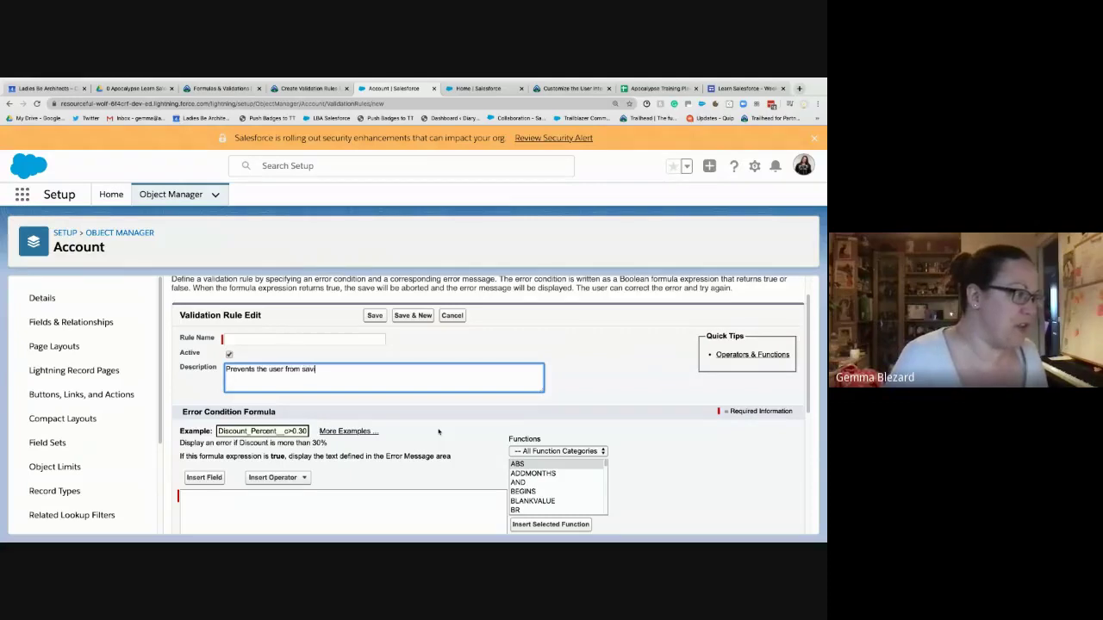
type("ing the r")
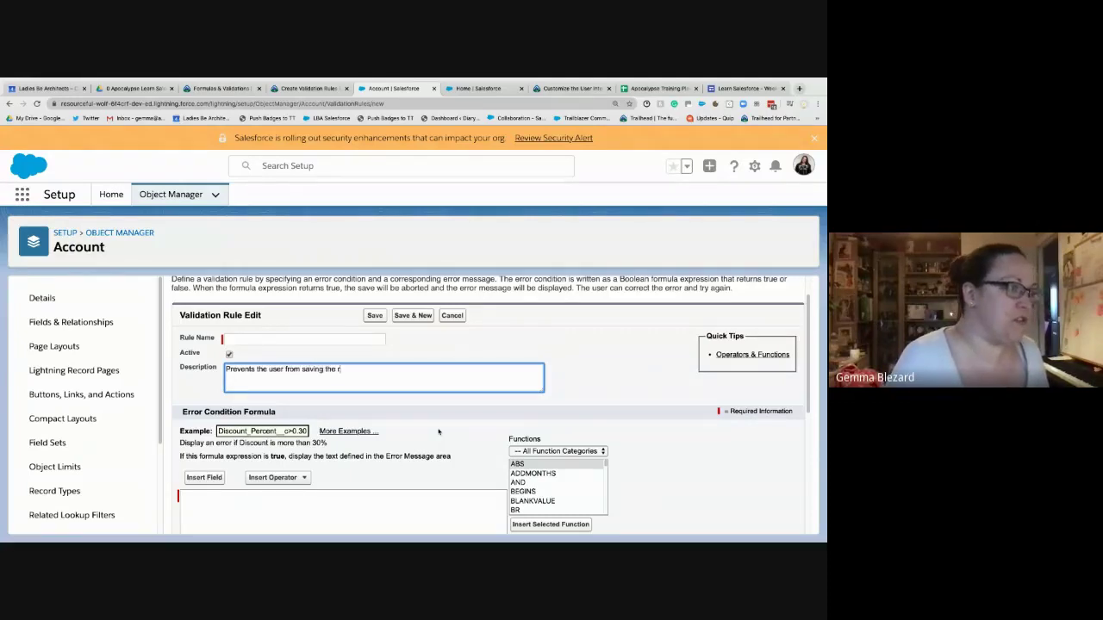
type("ecord if")
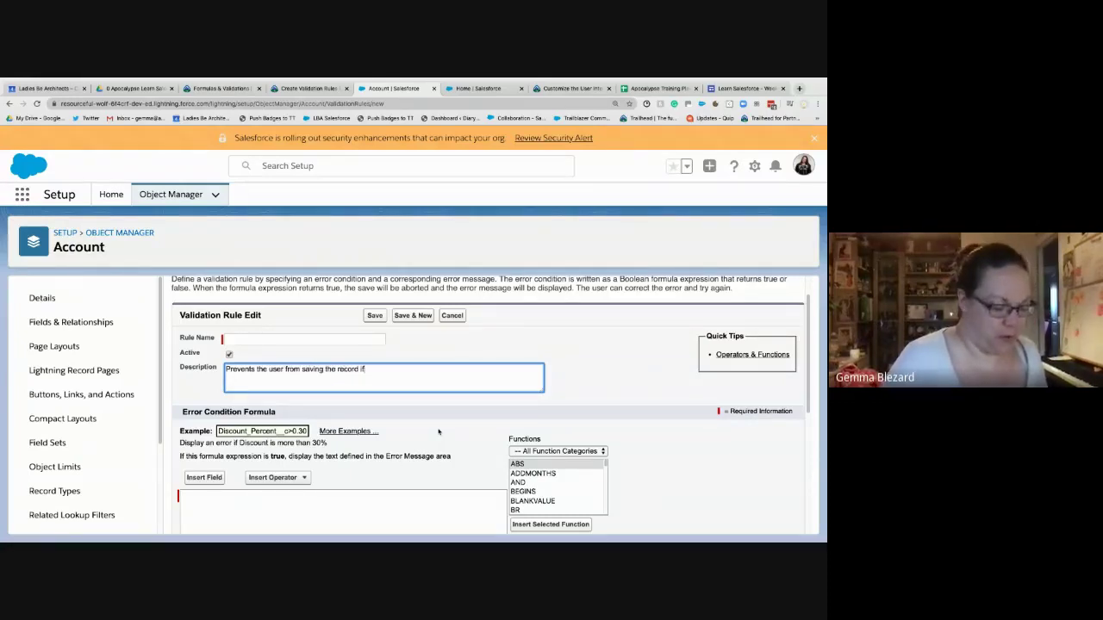
type("/when")
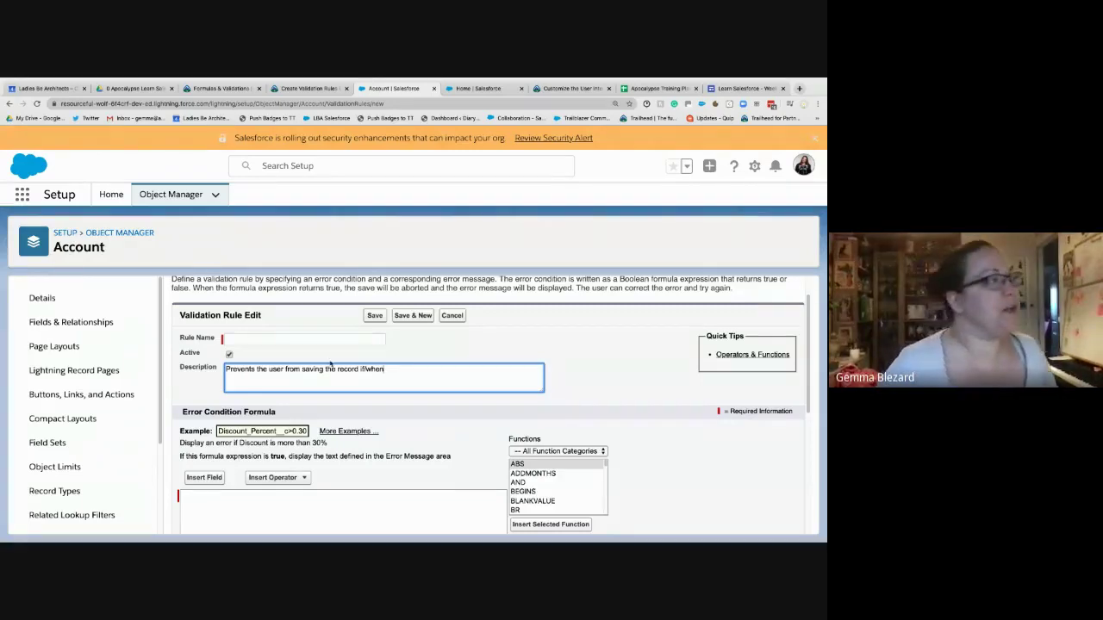
scroll(245, 422, "down", 2)
left_click(250, 419)
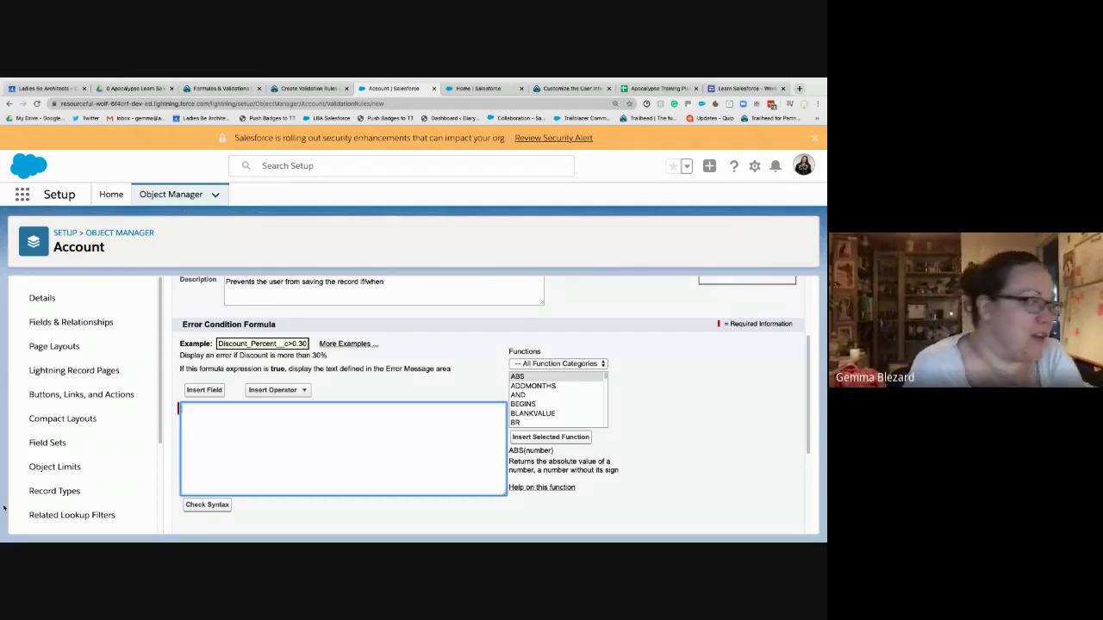
- Inspect the Error Message field and its note on when the message appears
scroll(428, 463, "down", 2)
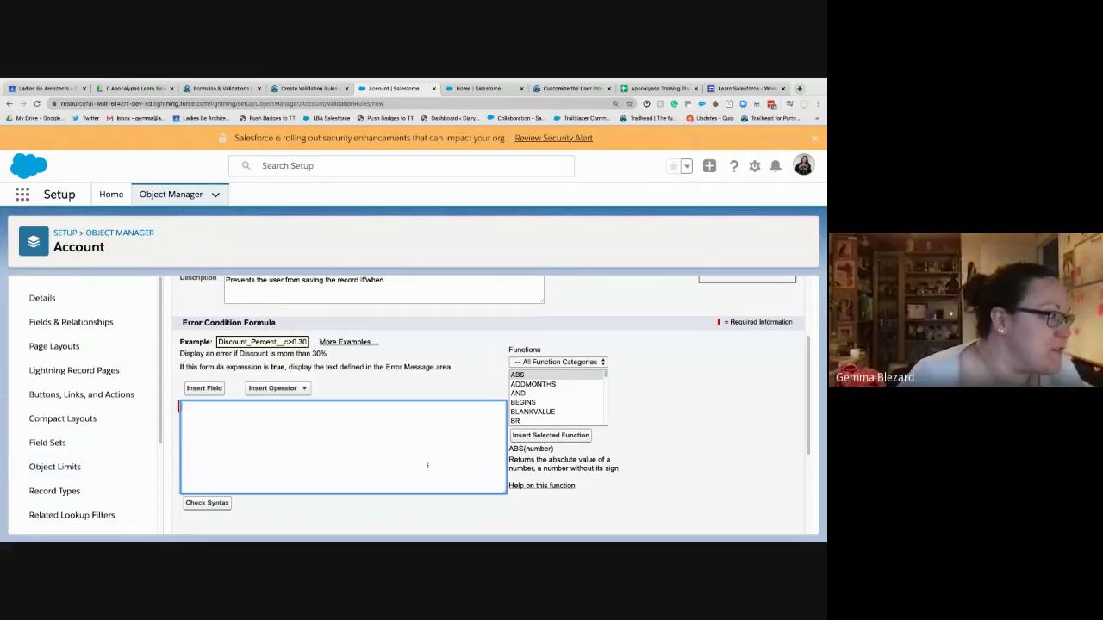
scroll(427, 465, "down", 1)
left_click(372, 446)
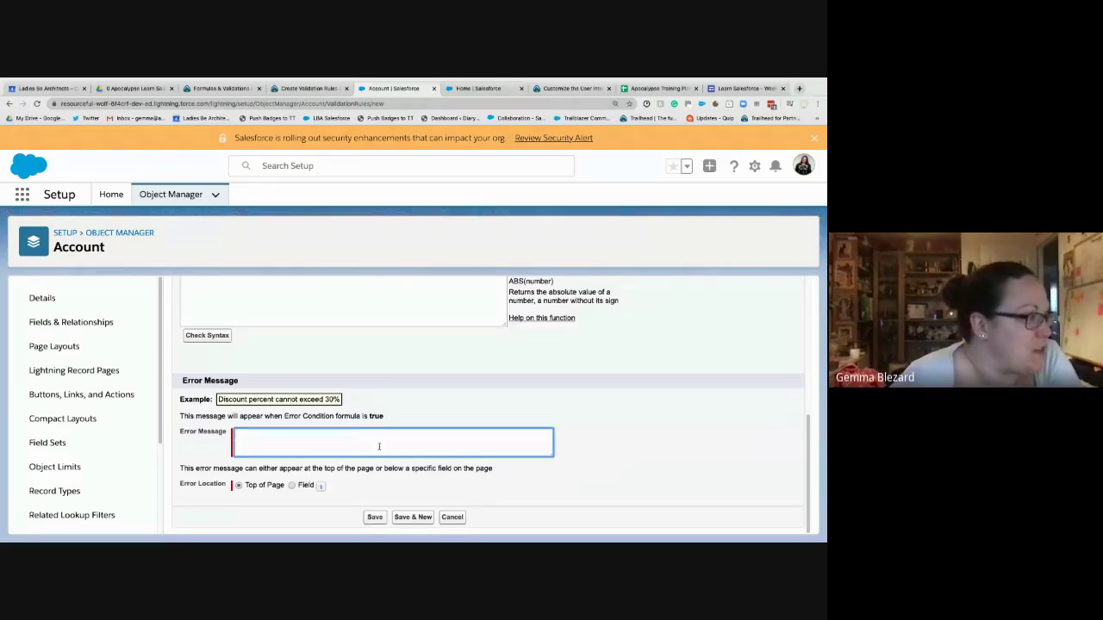
left_click_drag(391, 417, 180, 415)
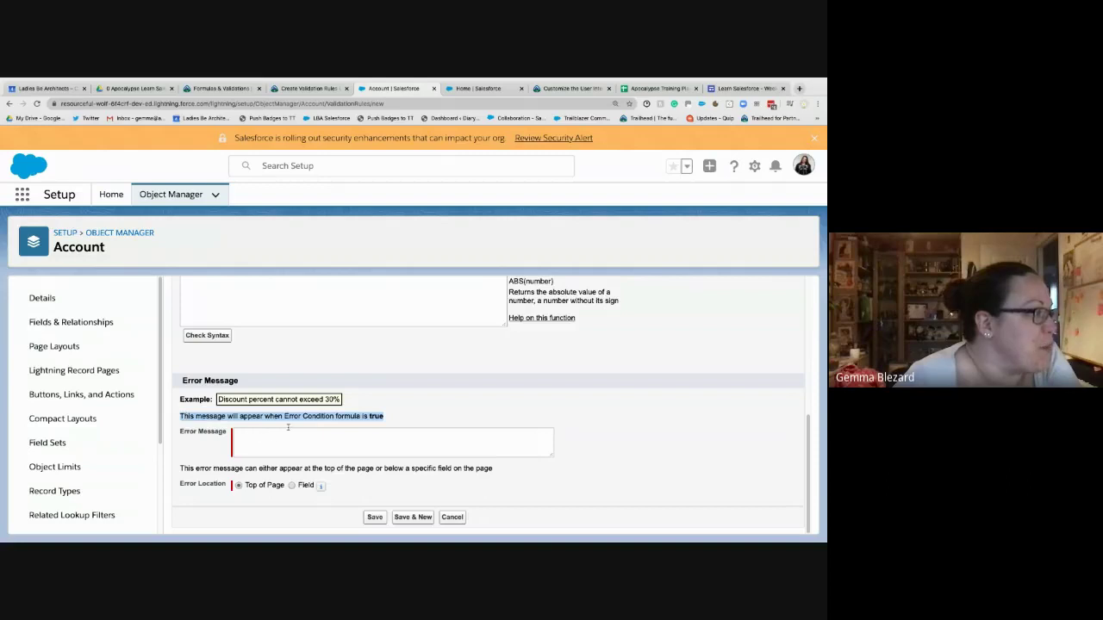
left_click(367, 445)
scroll(473, 474, "up", 3)
- Enter 'true' as the error condition formula and run Check Syntax, which finds no errors
left_click(329, 413)
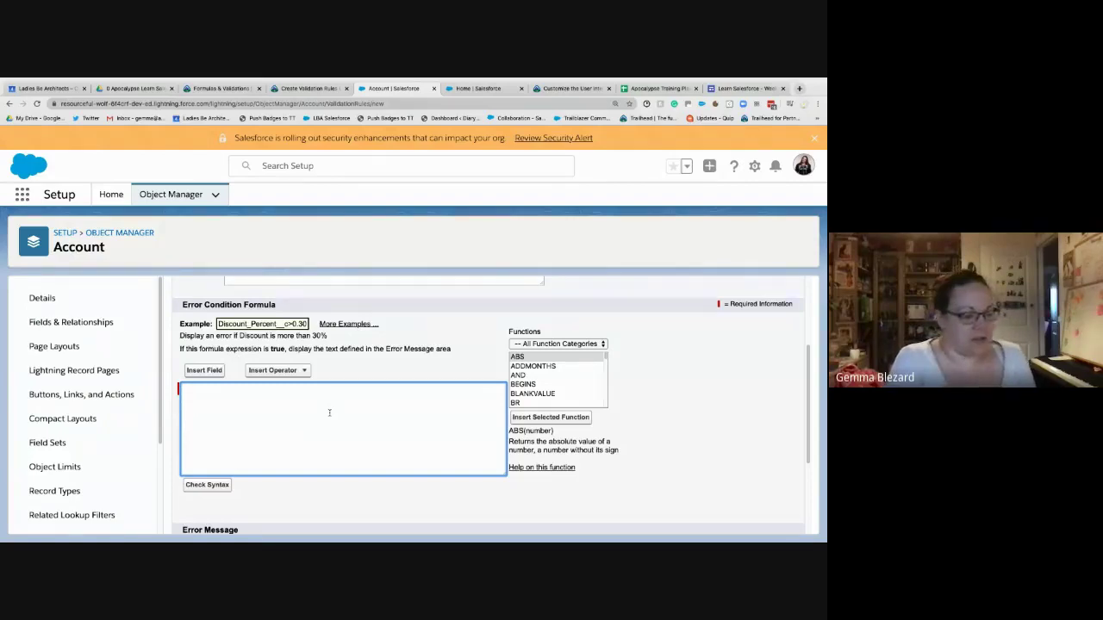
type("true")
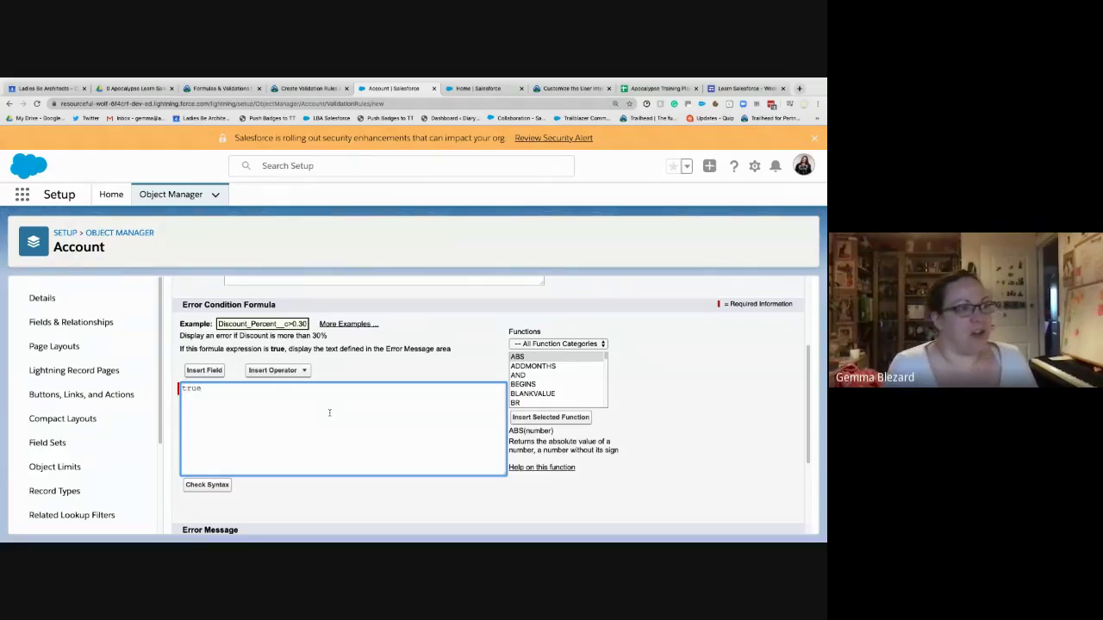
left_click(207, 485)
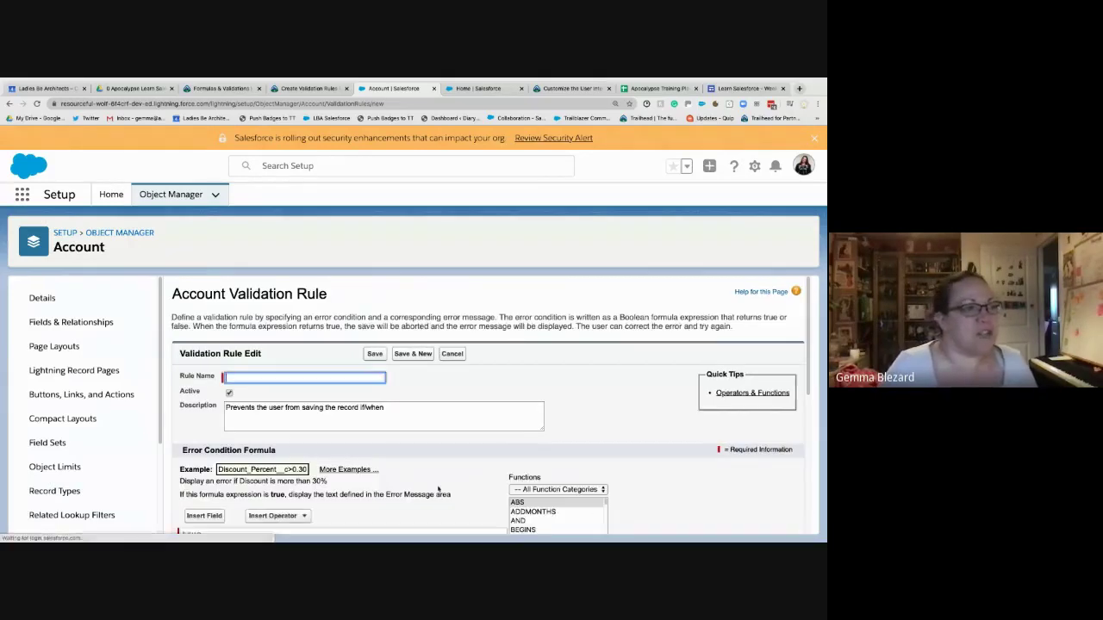
scroll(421, 479, "down", 5)
scroll(421, 473, "up", 2)
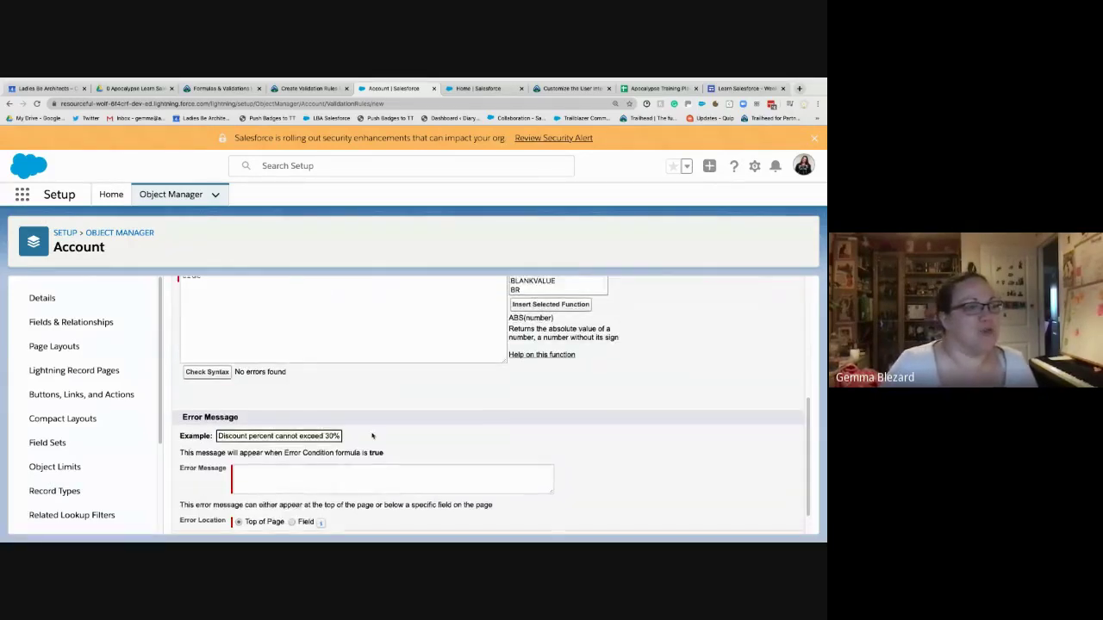
scroll(363, 433, "up", 2)
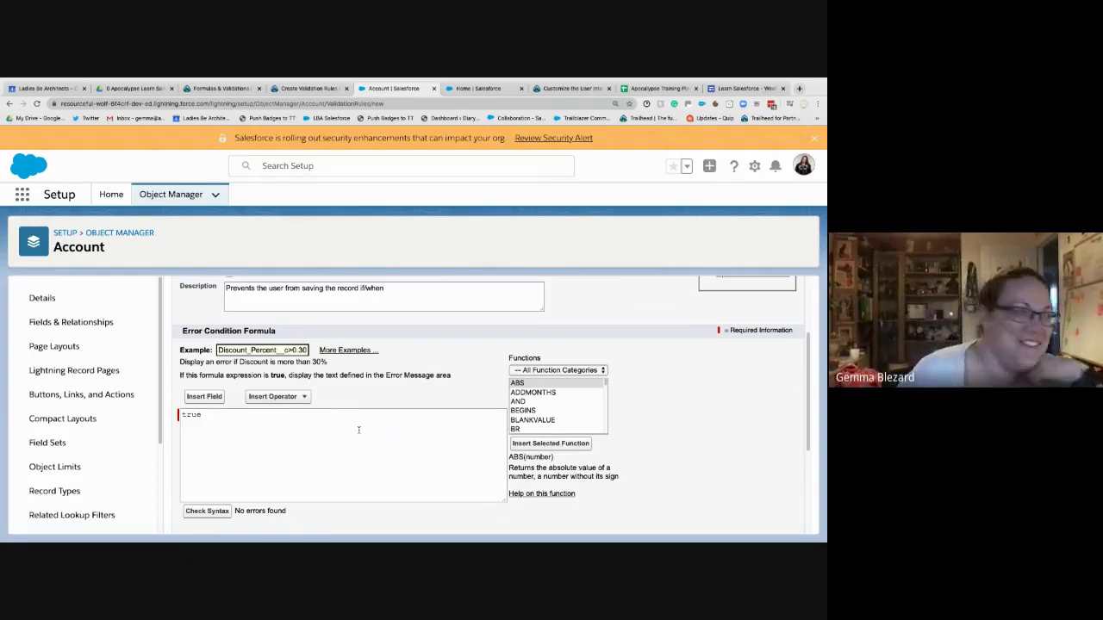
- Type the test error message 'you have cheese on your chin', then delete it
scroll(356, 431, "down", 4)
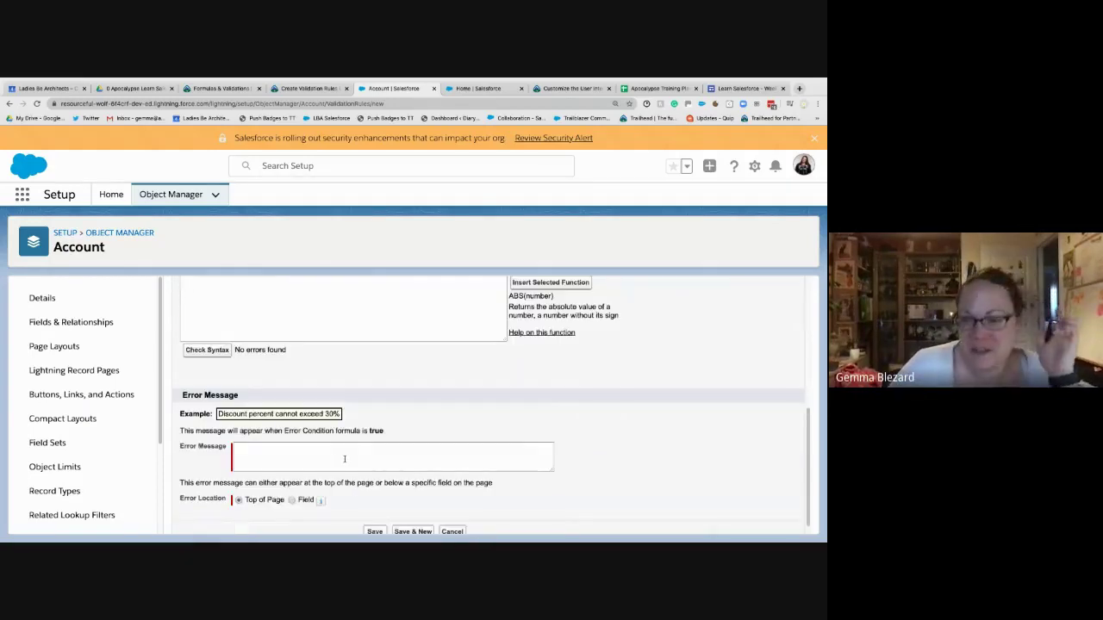
left_click(317, 465)
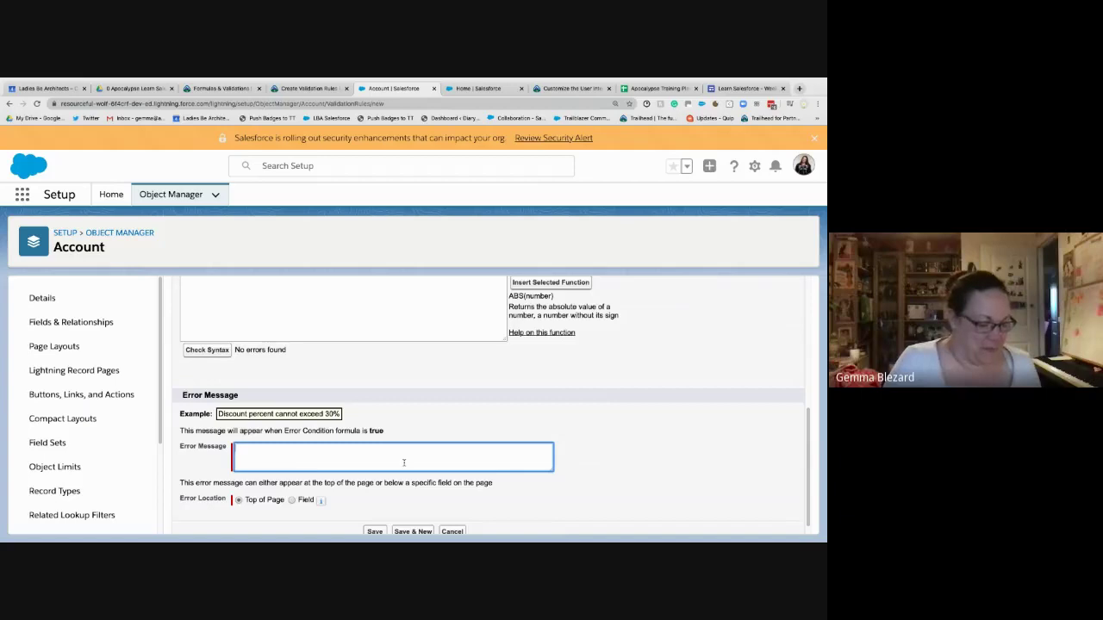
type("you have")
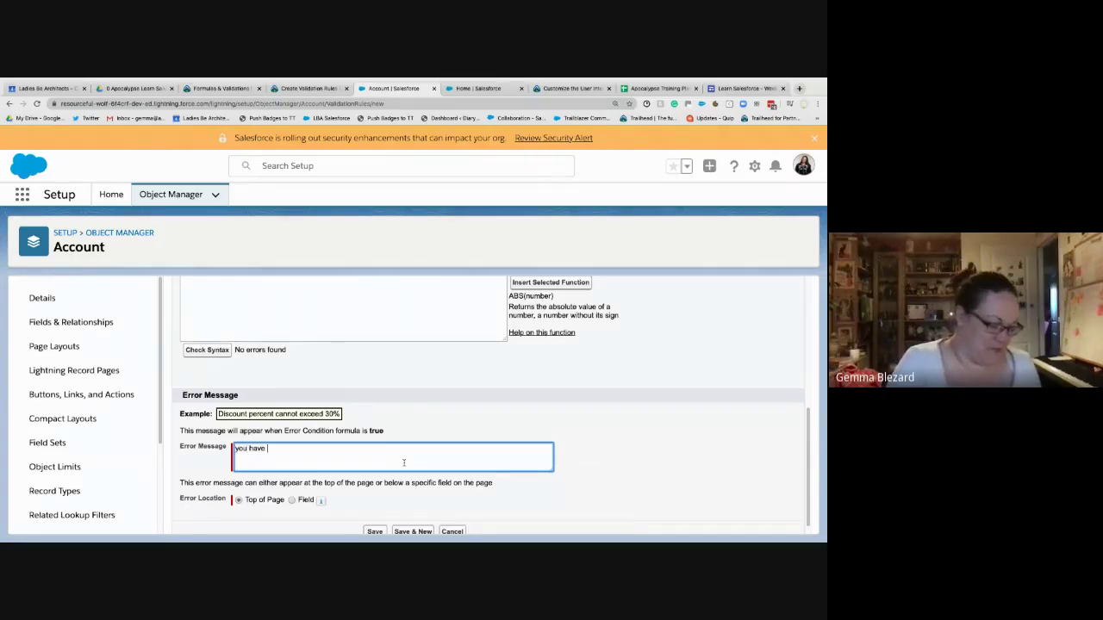
type(" cheese o")
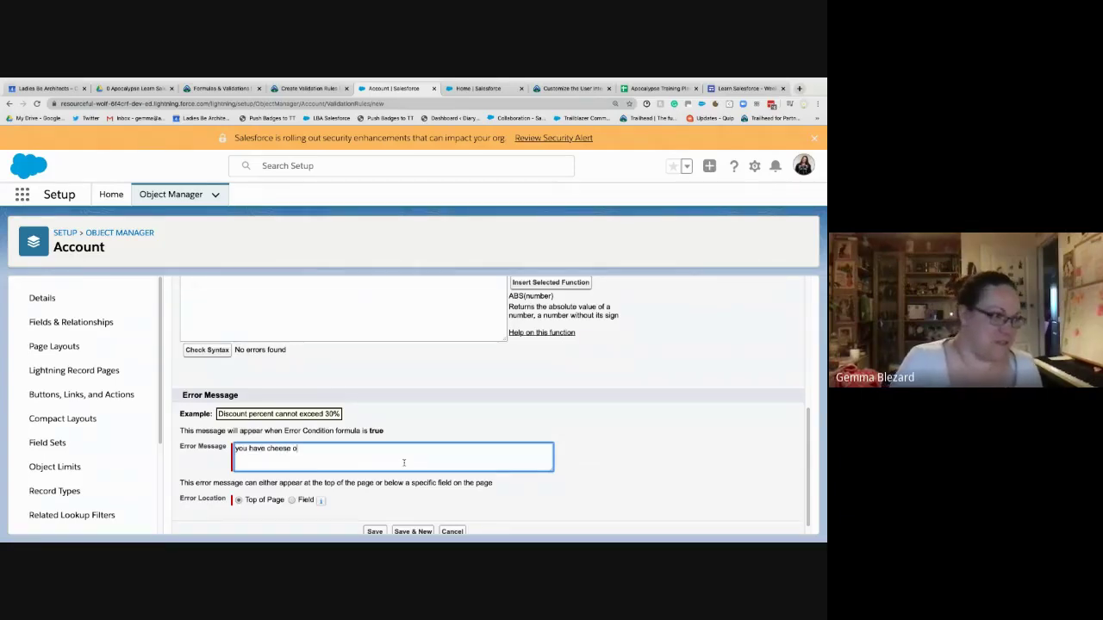
type("n your chin")
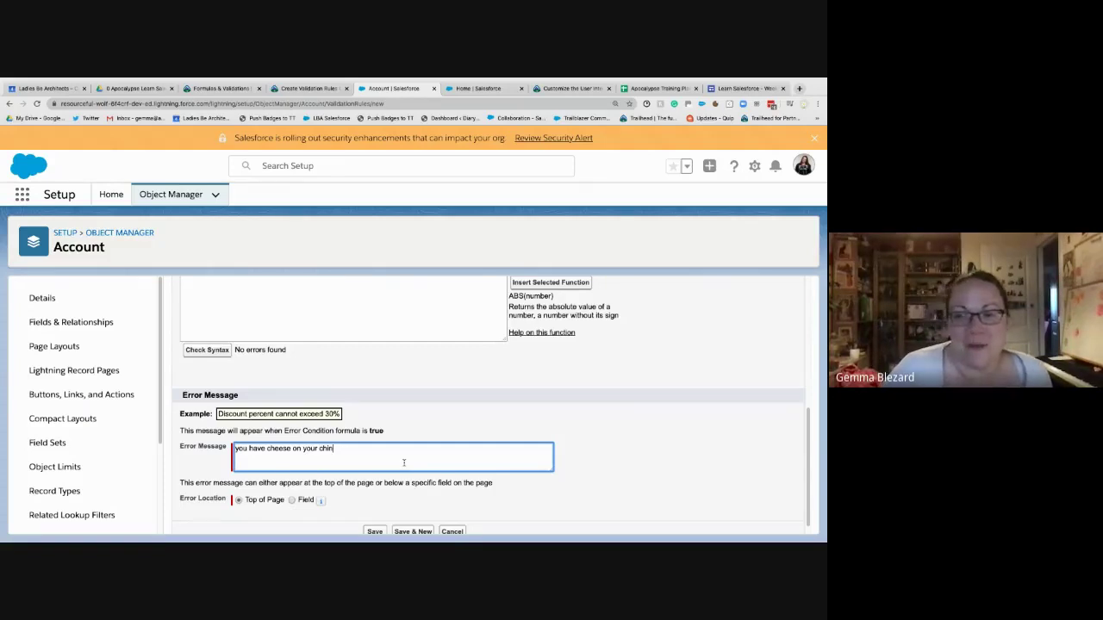
left_click_drag(387, 447, 191, 445)
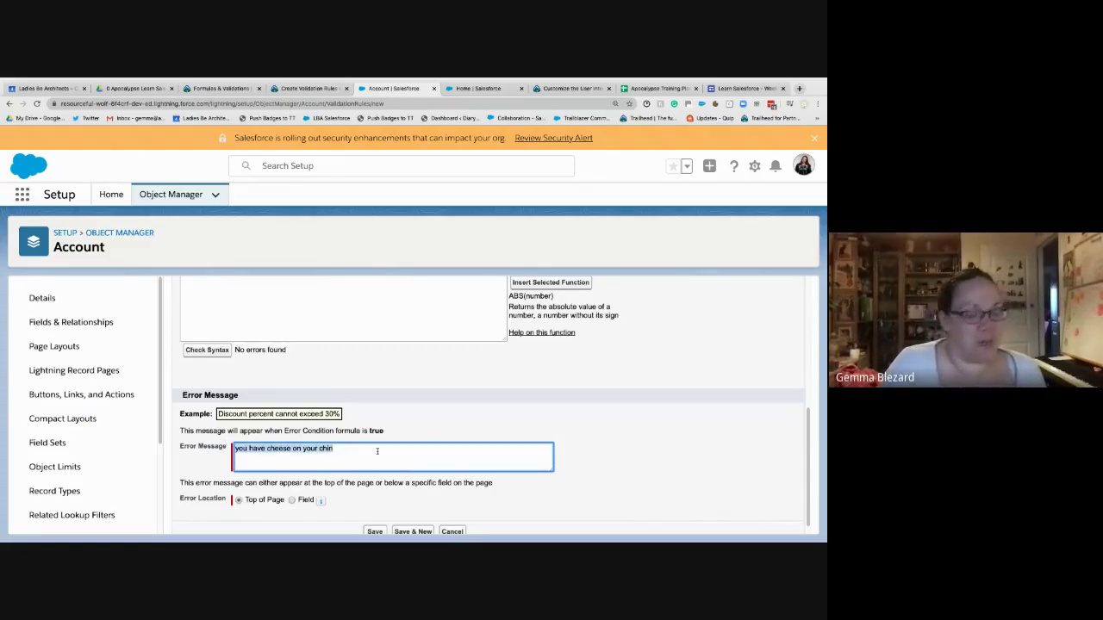
key("BackSpace")
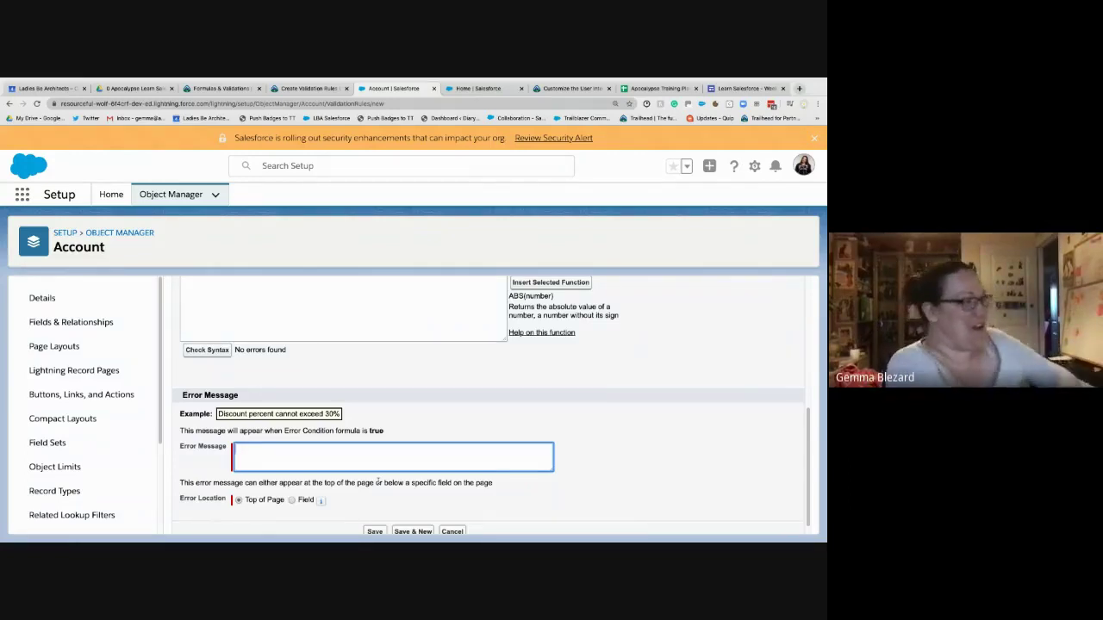
- Clear the 'true' test formula from the Error Condition Formula box
scroll(367, 399, "up", 2)
left_click(367, 399)
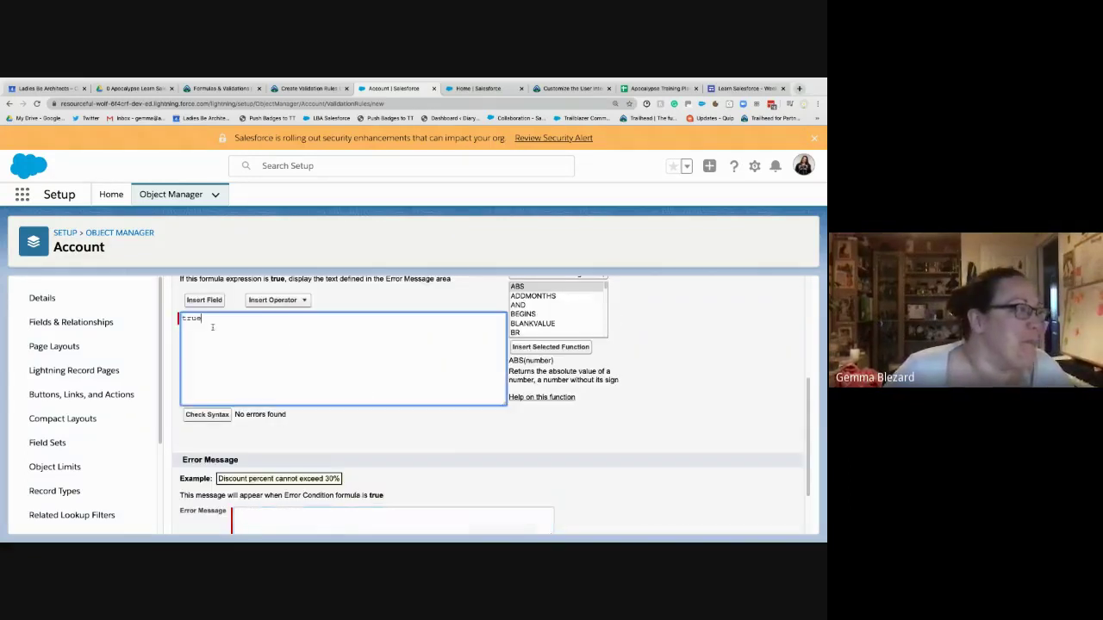
key("ctrl+a")
key("BackSpace")
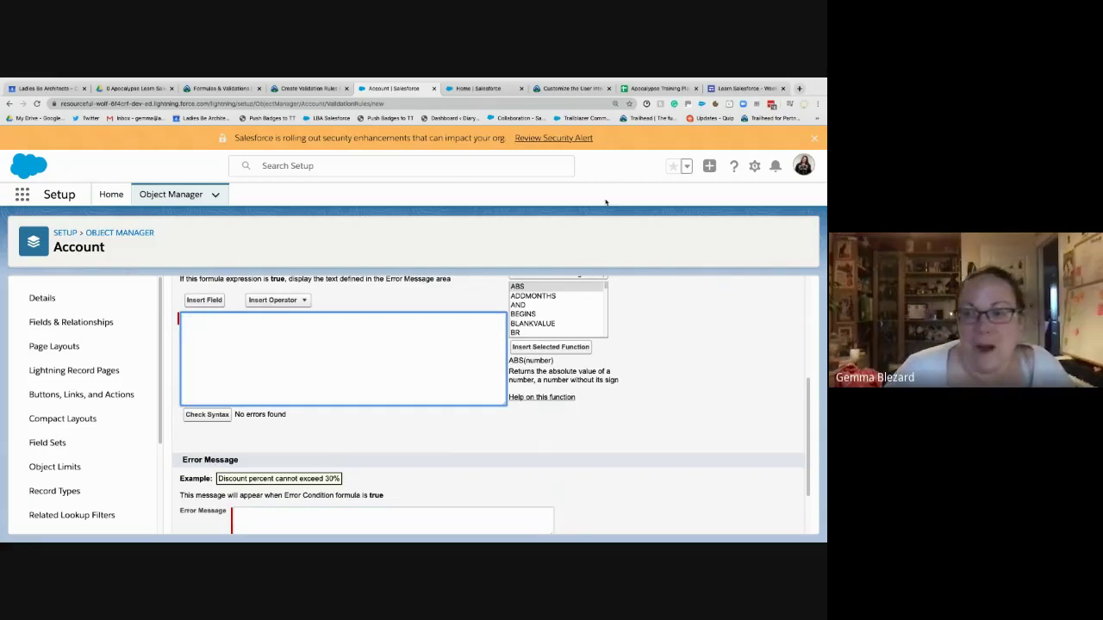
scroll(377, 327, "up", 5)
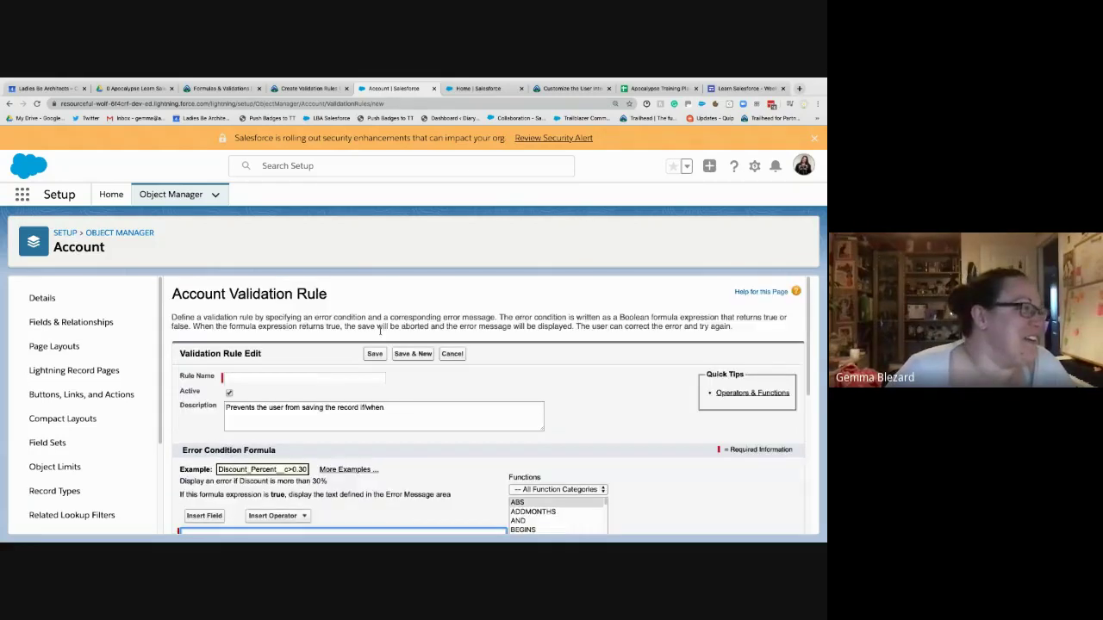
left_click(304, 88)
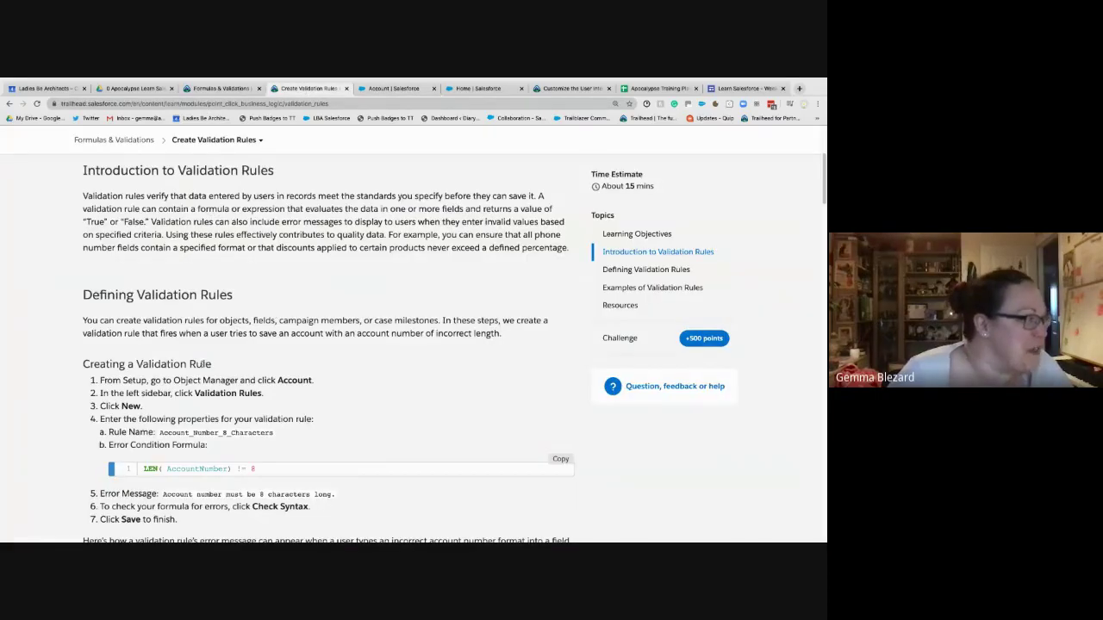
scroll(183, 396, "down", 2)
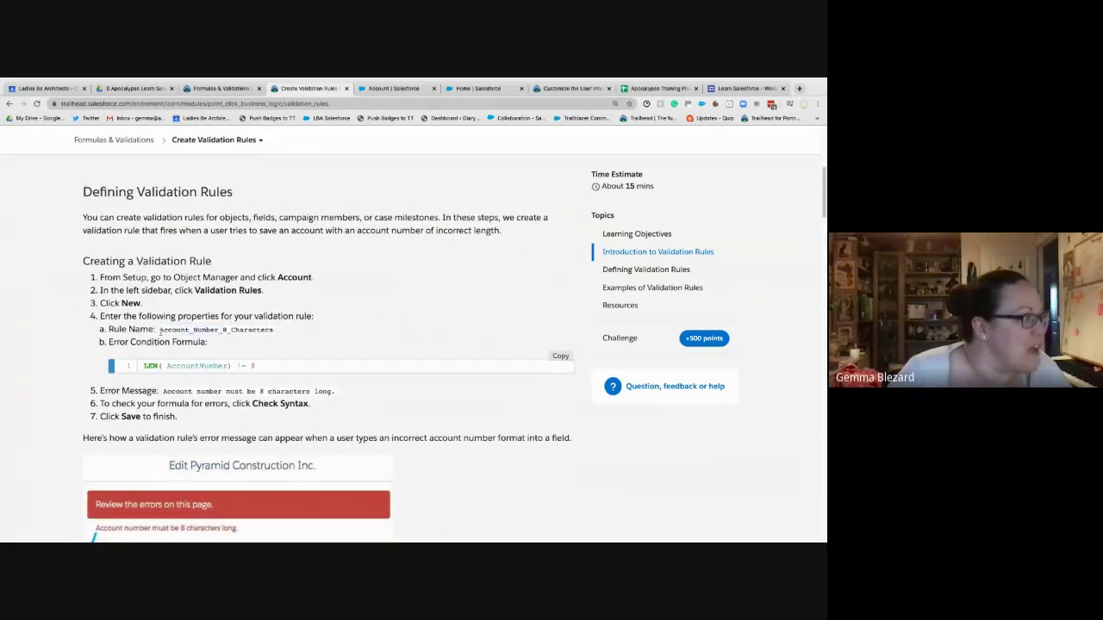
left_click_drag(161, 332, 273, 330)
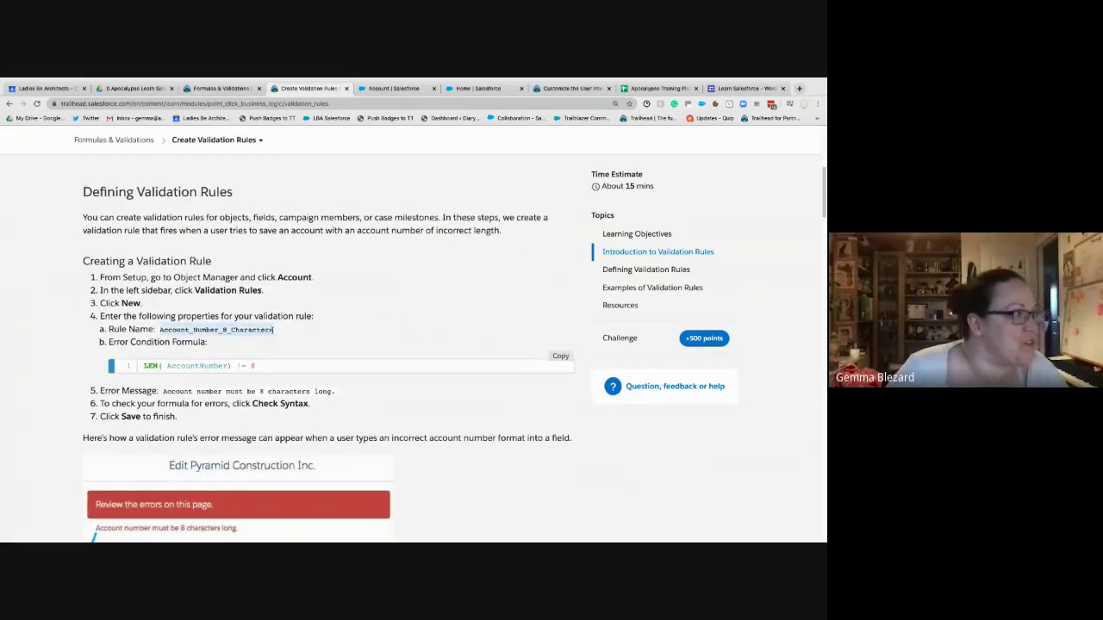
left_click(217, 87)
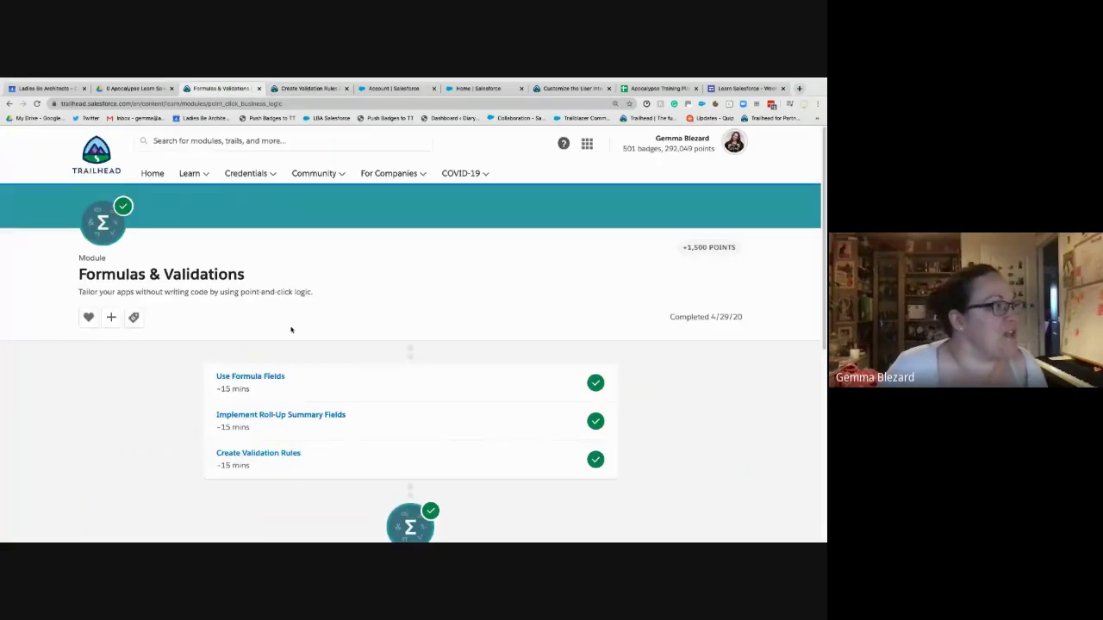
left_click(404, 91)
- Name the rule 'Account Number 8 characters'
left_click(308, 378)
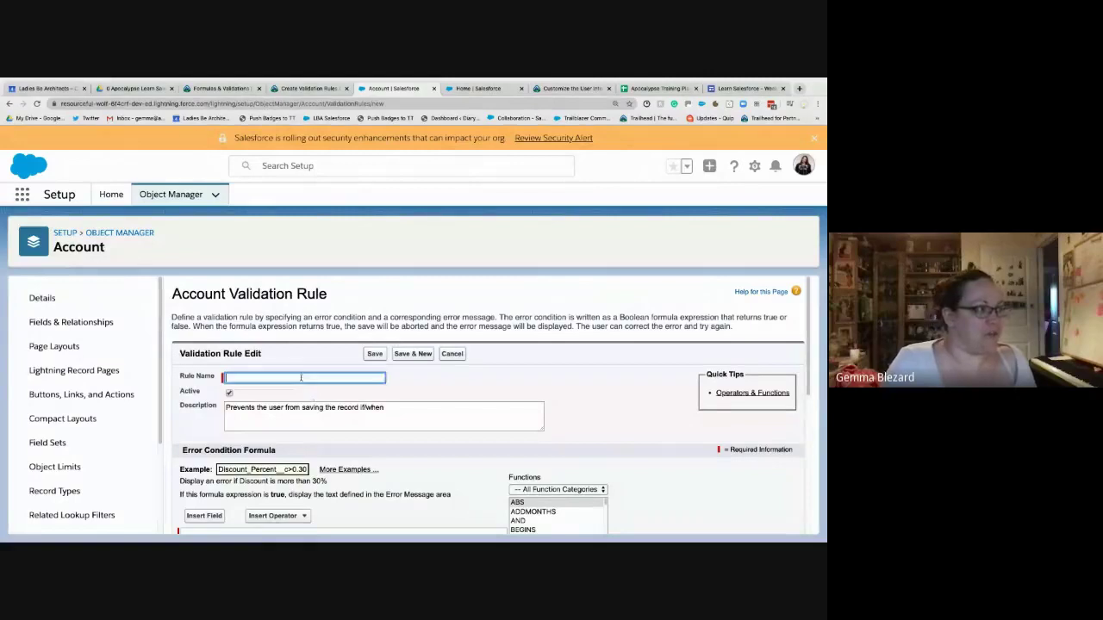
type("Account Nu")
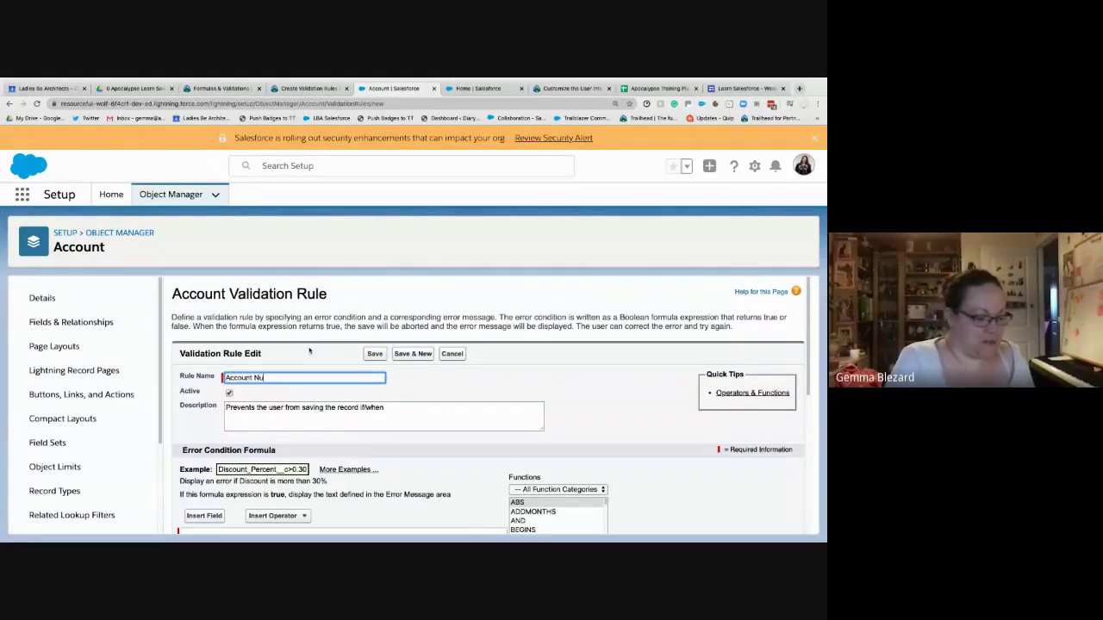
type("mber 8 characters")
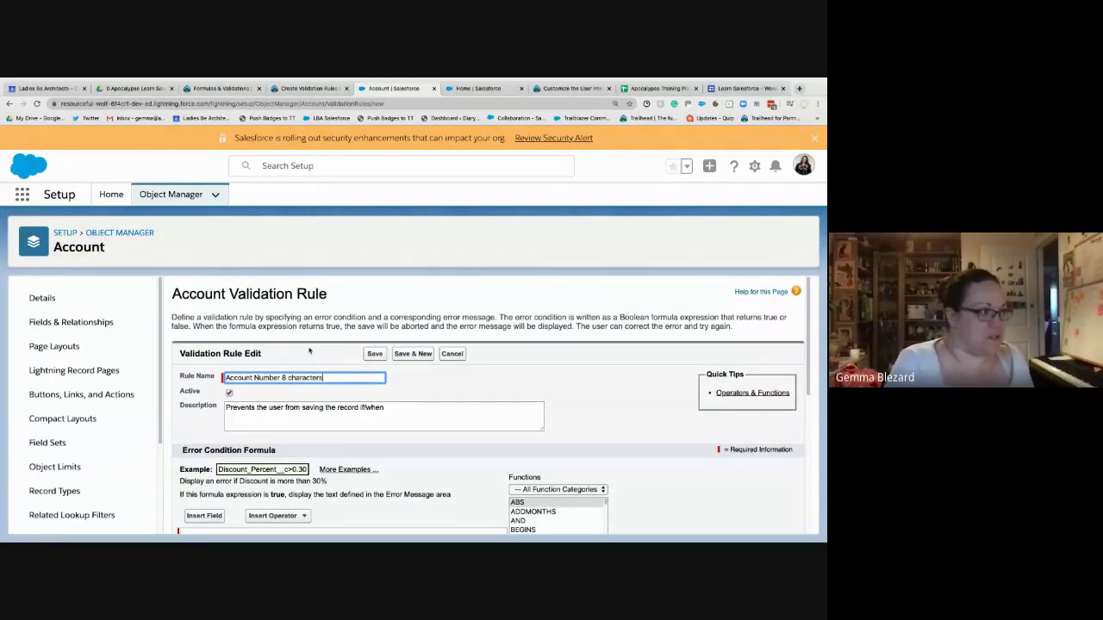
key("Tab")
- Finish the description with 'the account number does not have 8 characters' length'
left_click(394, 412)
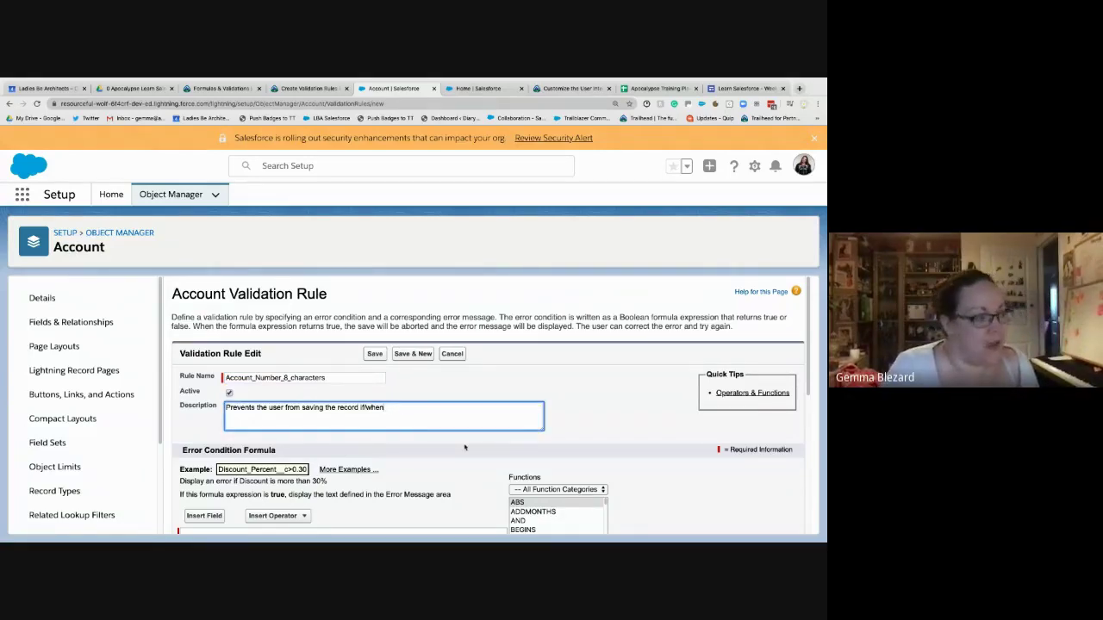
type("the account ")
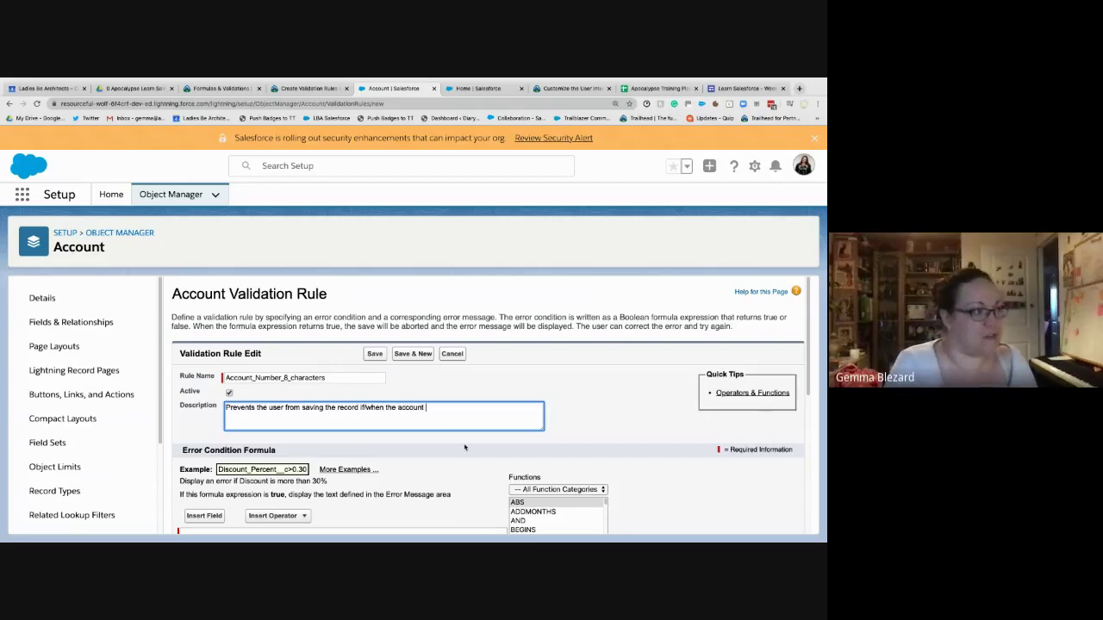
type("number does not have")
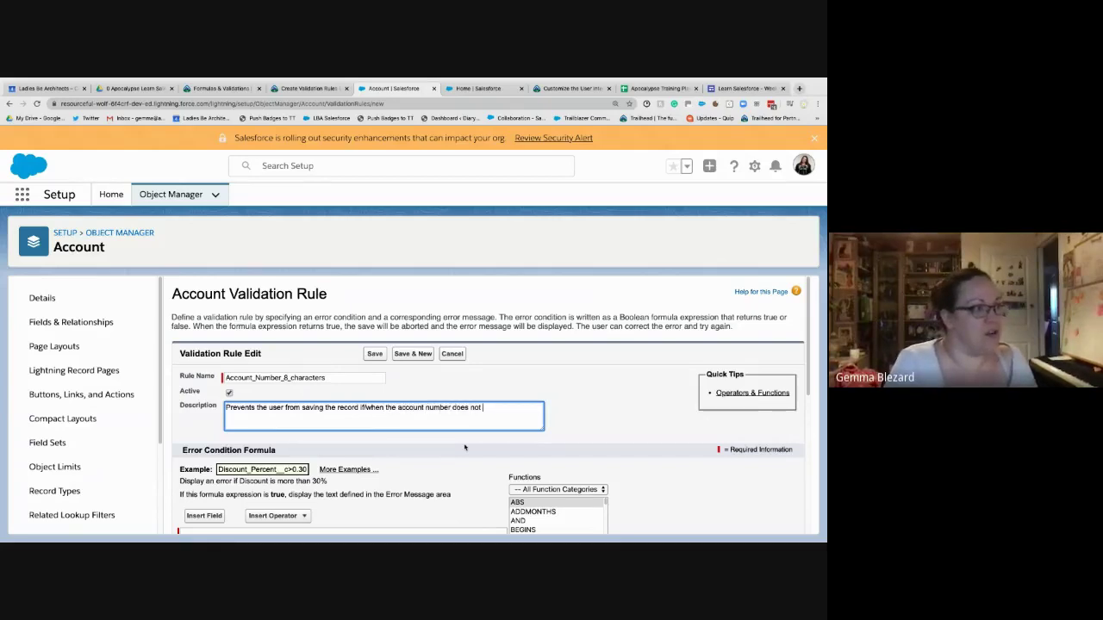
type("characters")
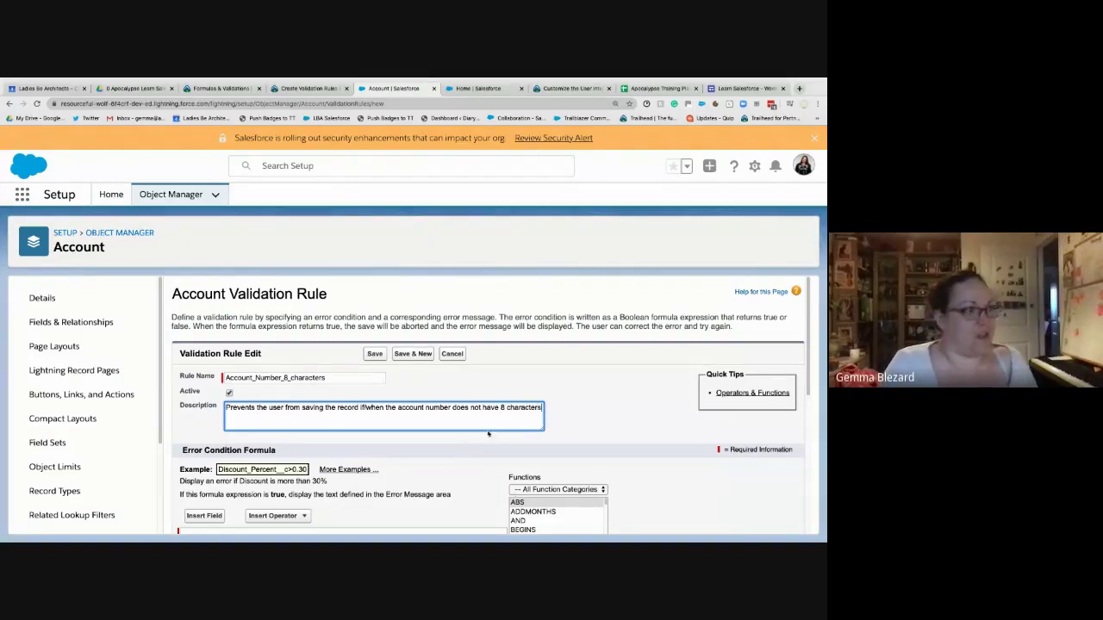
scroll(488, 434, "down", 1)
type("s' length")
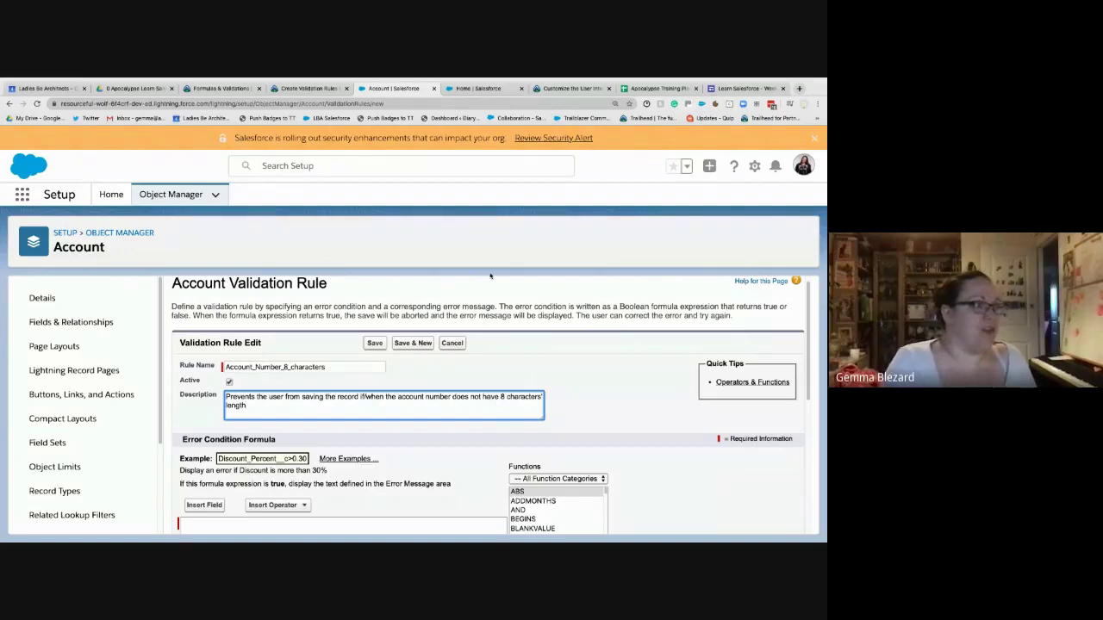
scroll(430, 344, "down", 5)
left_click(356, 381)
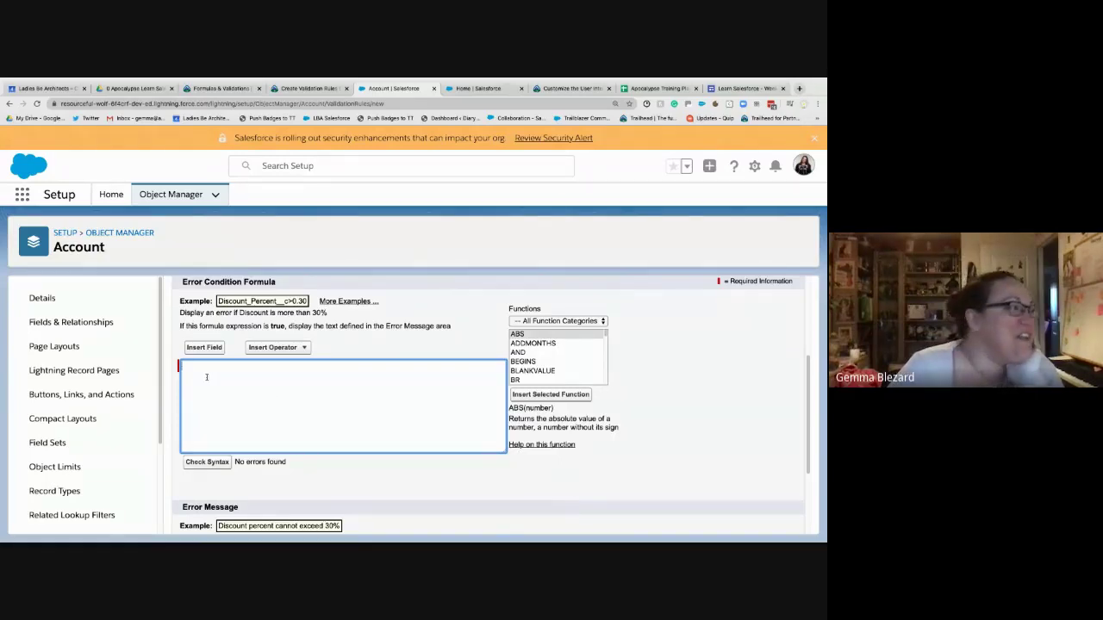
- Insert the Account > Account Number field (AccountNumber) into the error condition formula
left_click(200, 349)
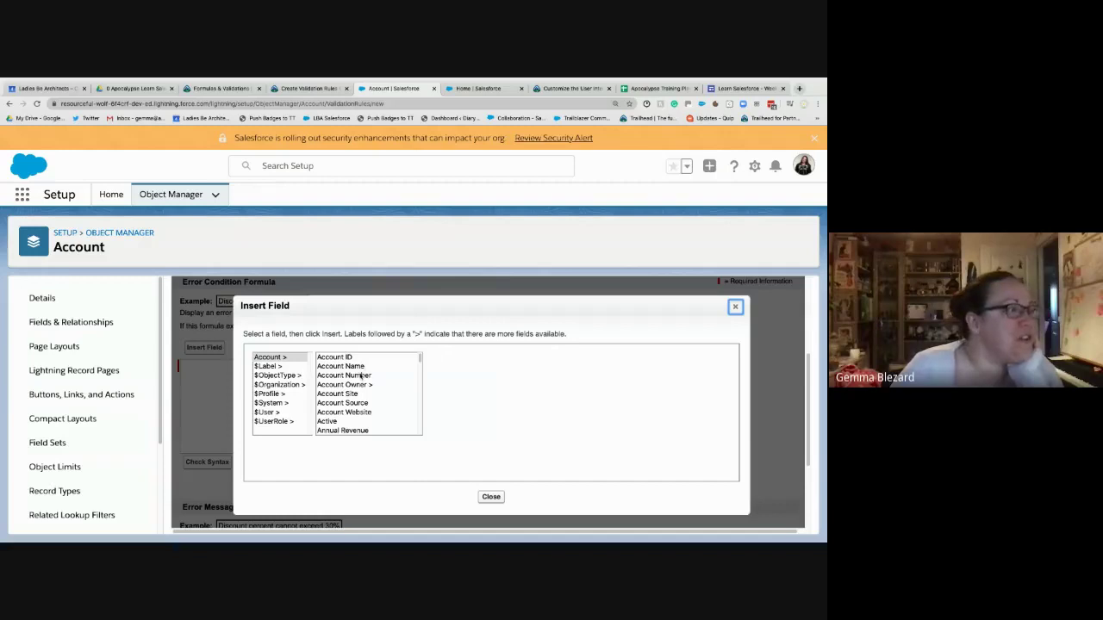
left_click(362, 376)
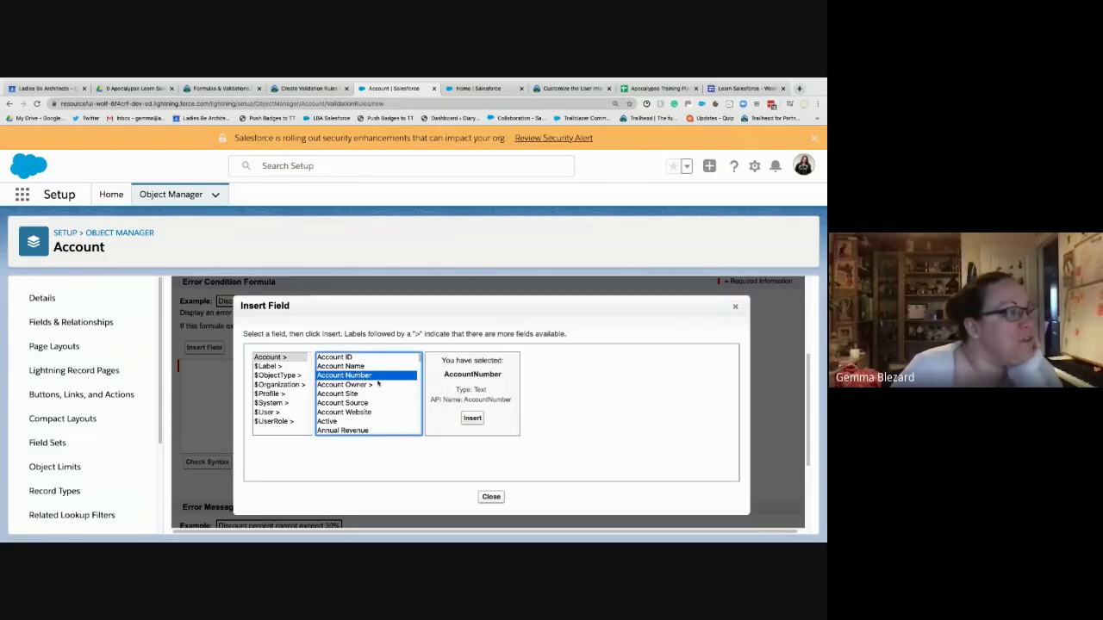
left_click(362, 384)
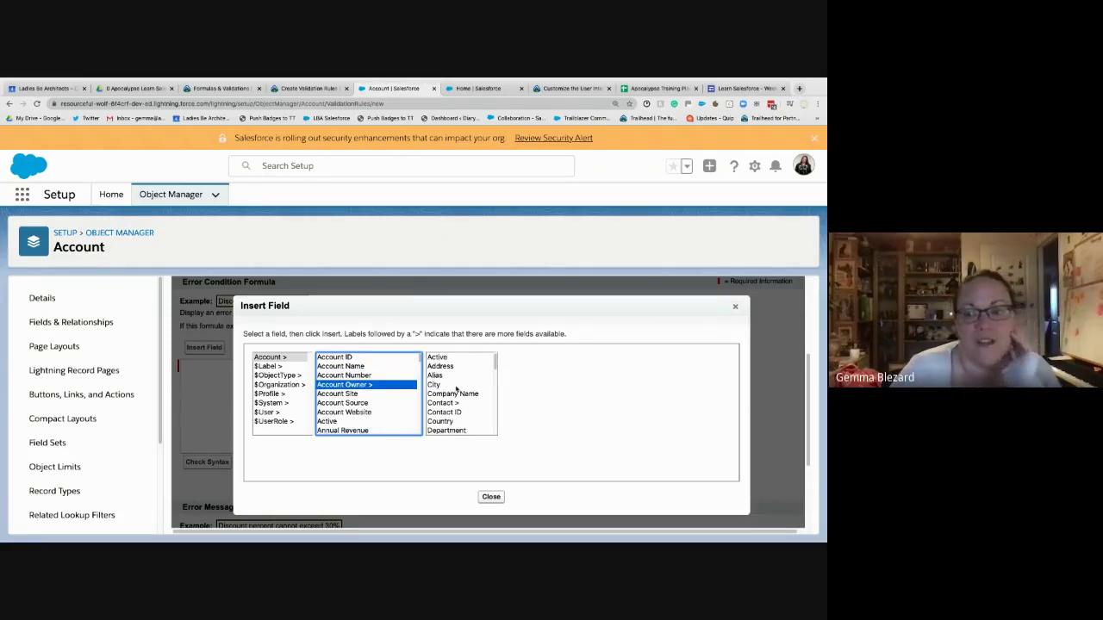
left_click(362, 376)
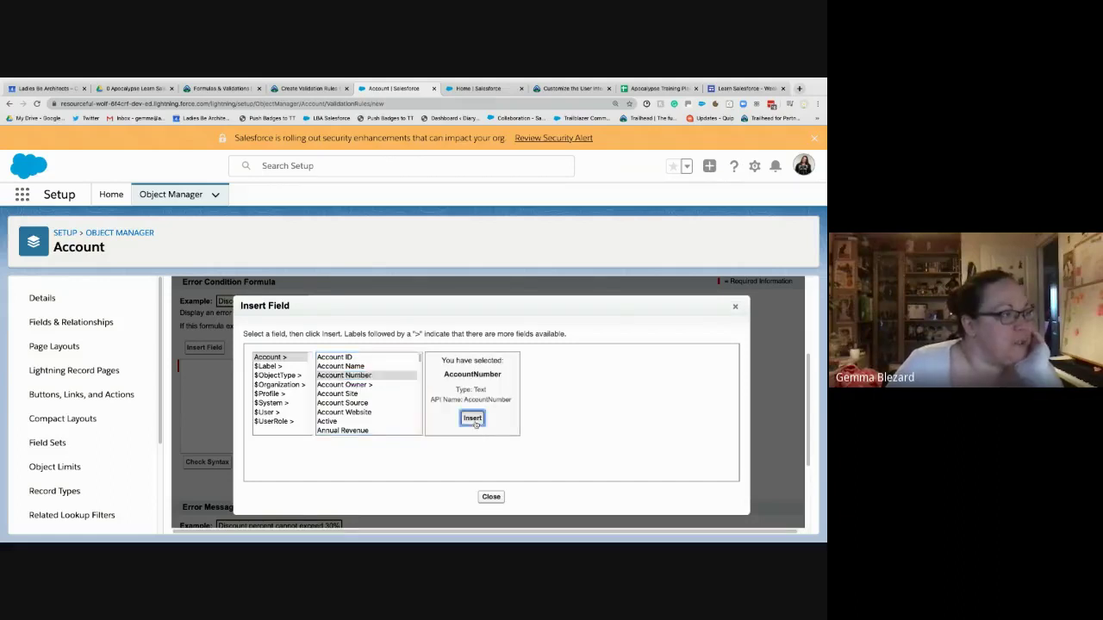
left_click(473, 419)
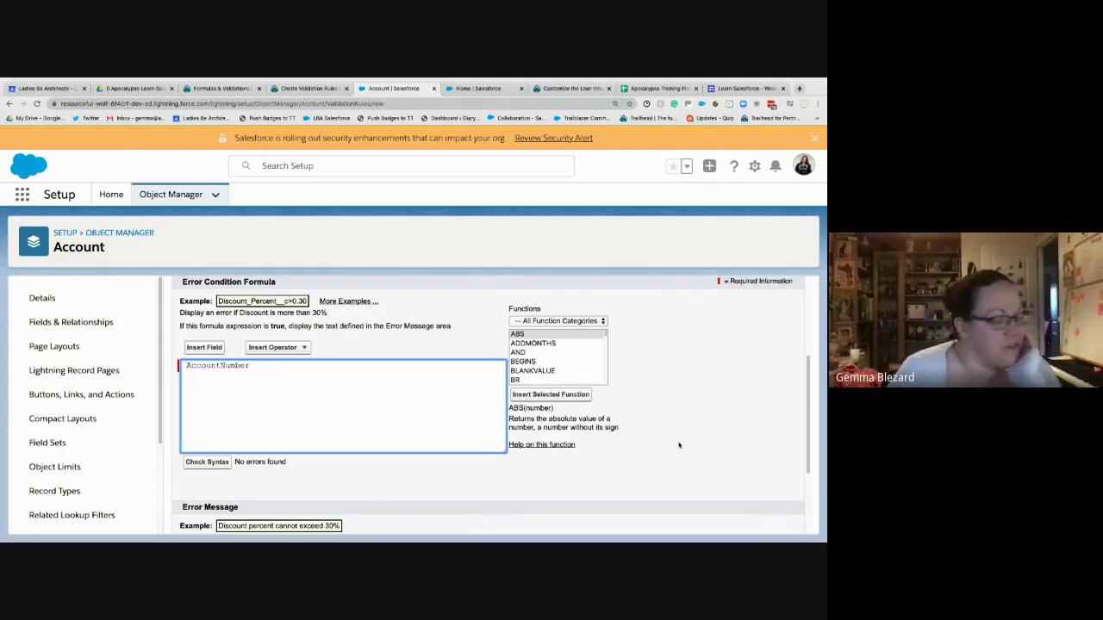
- Type 'LEN(' before AccountNumber and add the LEN(text) template from the Functions list
type("LEN")
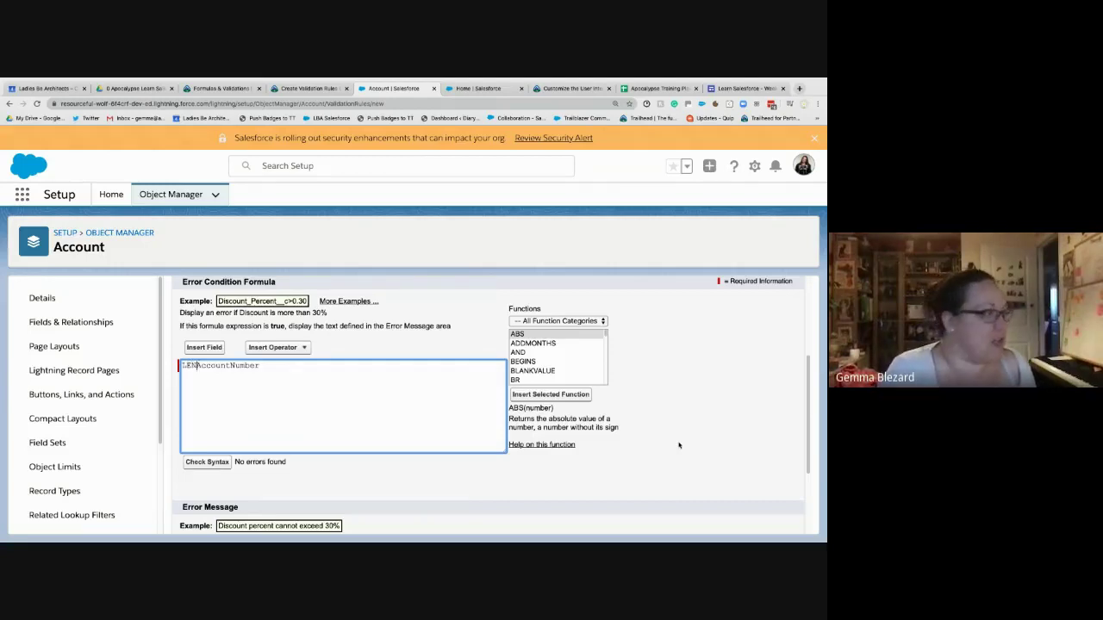
type("(")
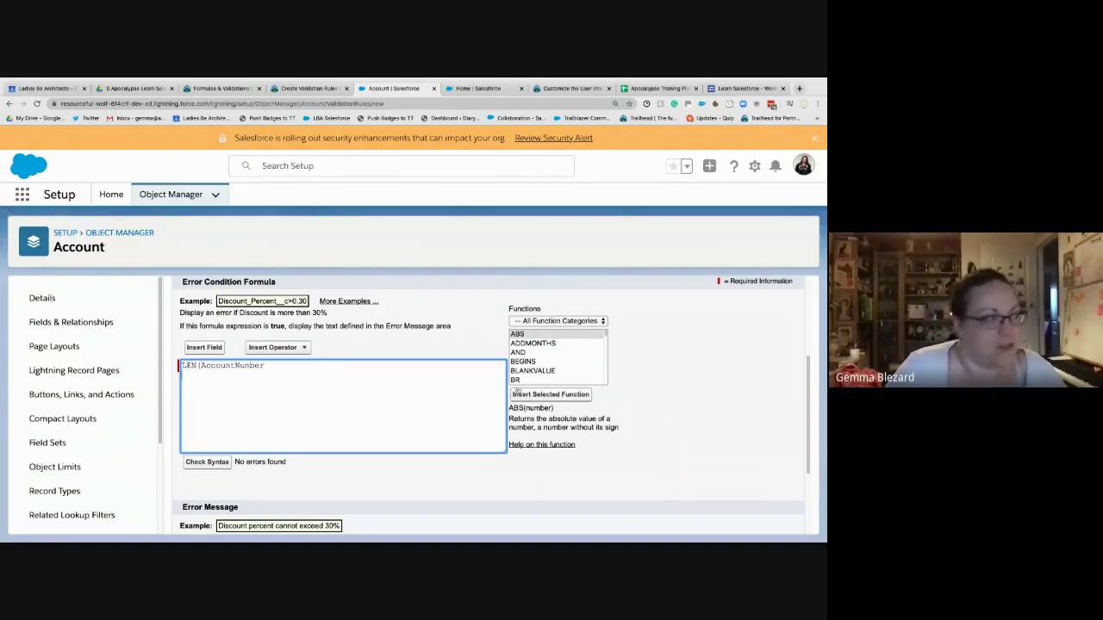
scroll(538, 370, "down", 3)
scroll(539, 370, "down", 10)
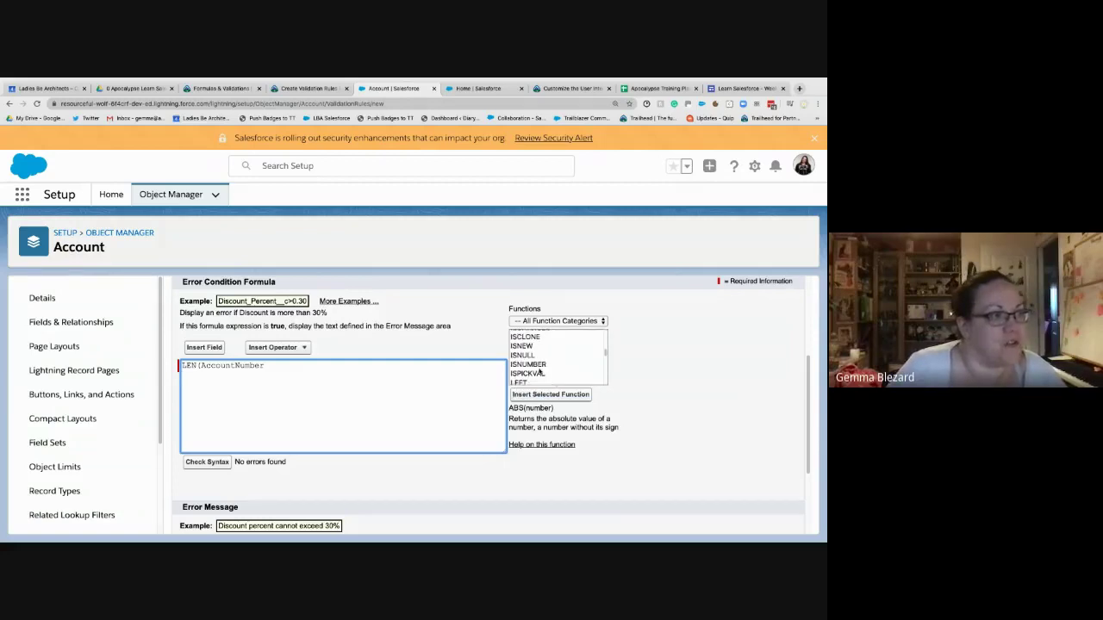
left_click(525, 334)
double_click(527, 336)
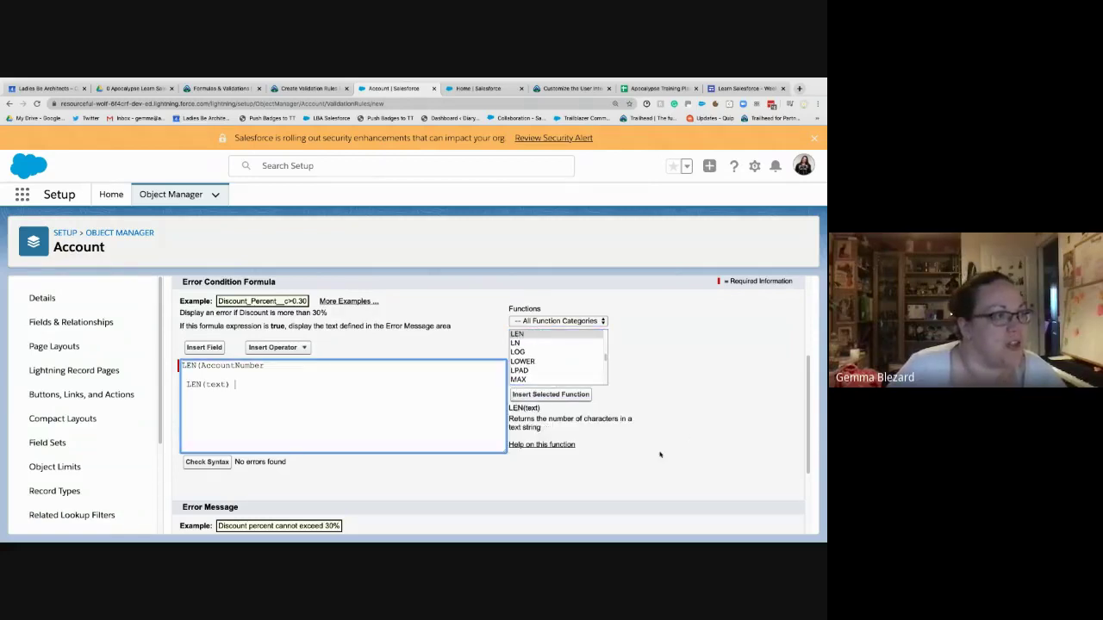
left_click_drag(234, 384, 187, 379)
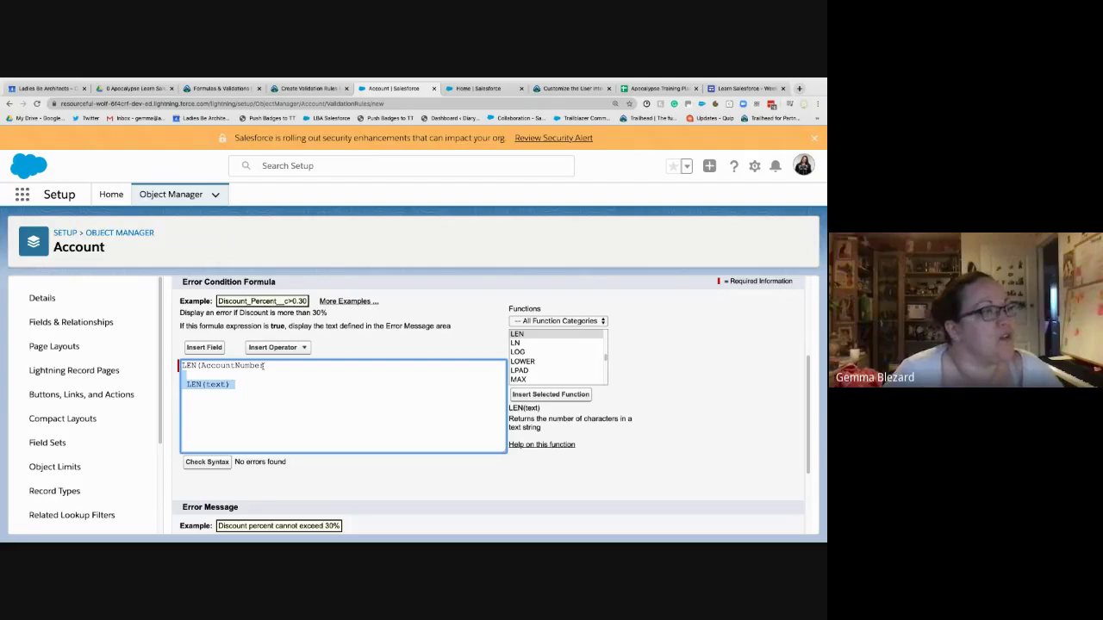
- Delete the extra example formula lines and append '<> 8' after LEN(AccountNumber)
left_click_drag(265, 365, 199, 365)
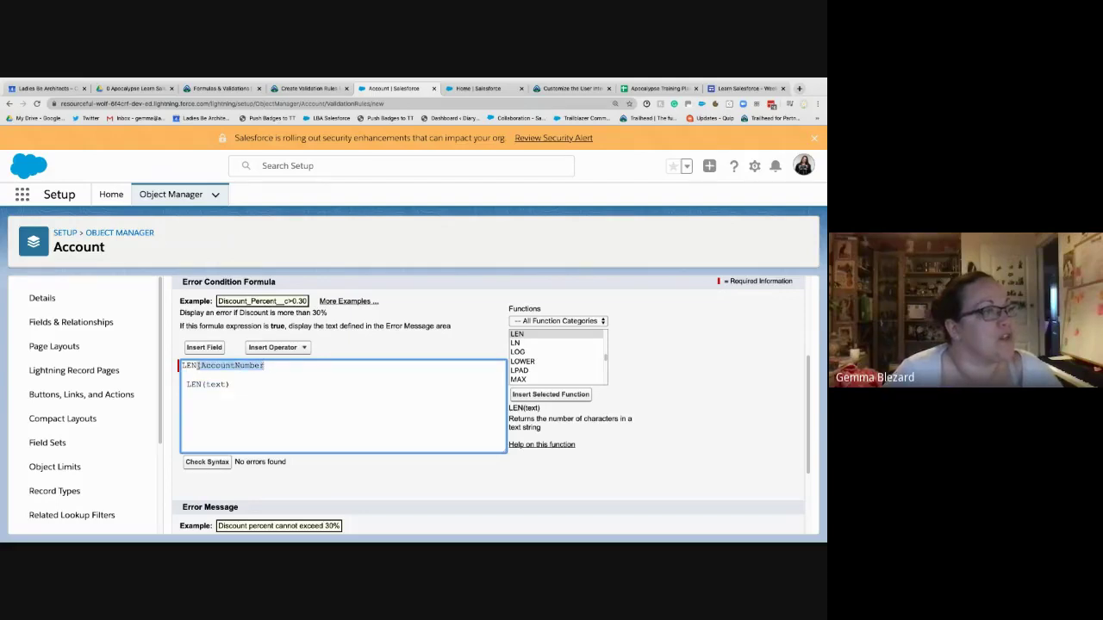
left_click(250, 387)
type("LE")
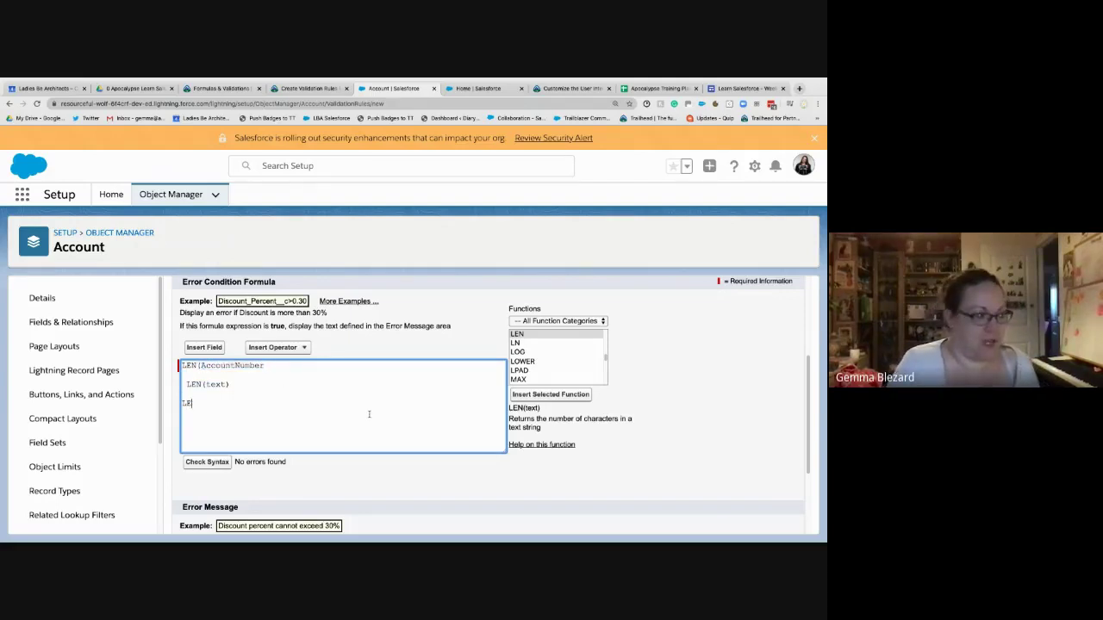
type("N(TEXT")
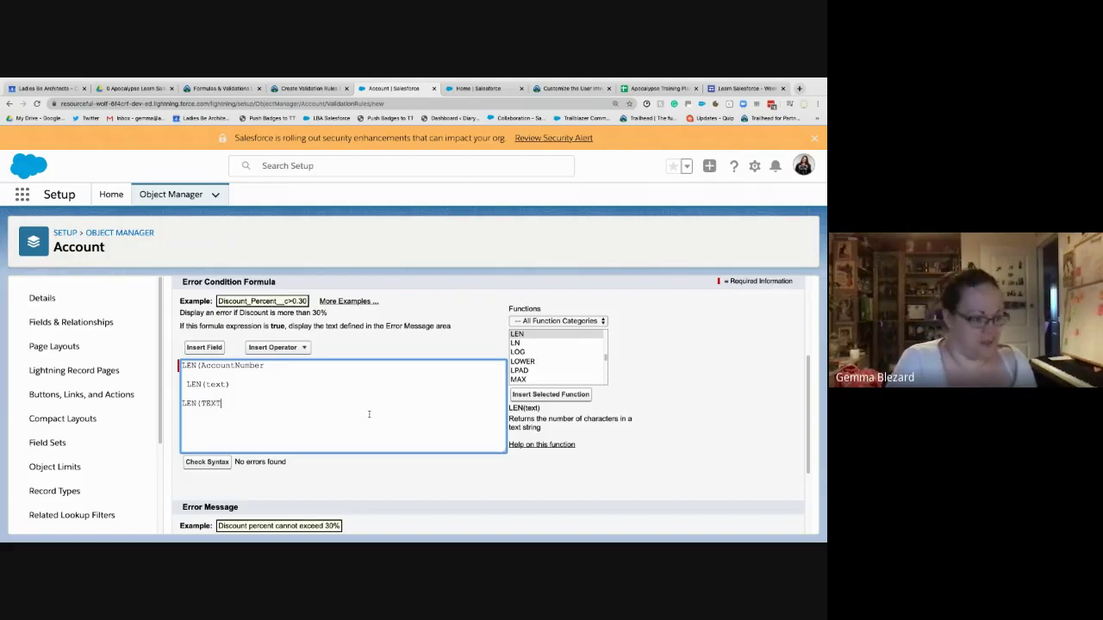
type("(NUMBER")
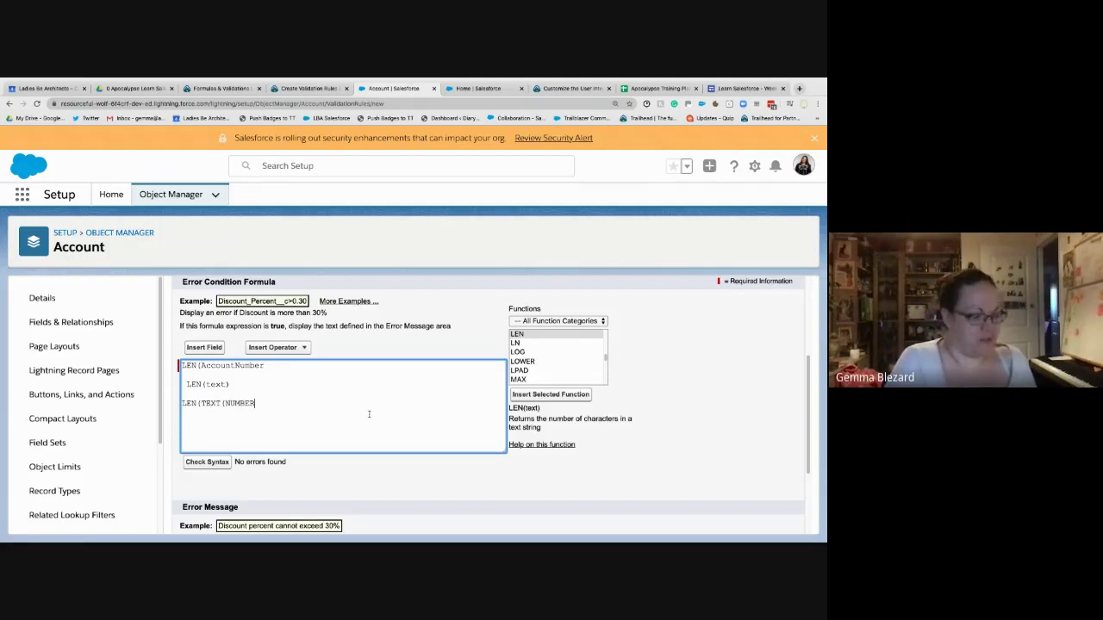
type("FIELD_")
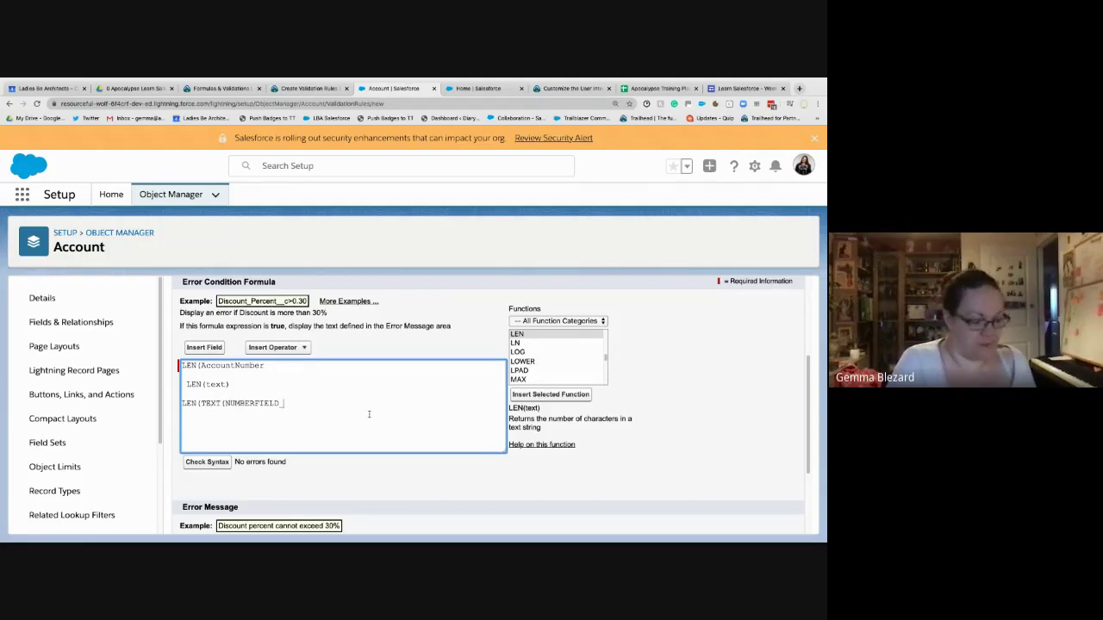
type("_C))")
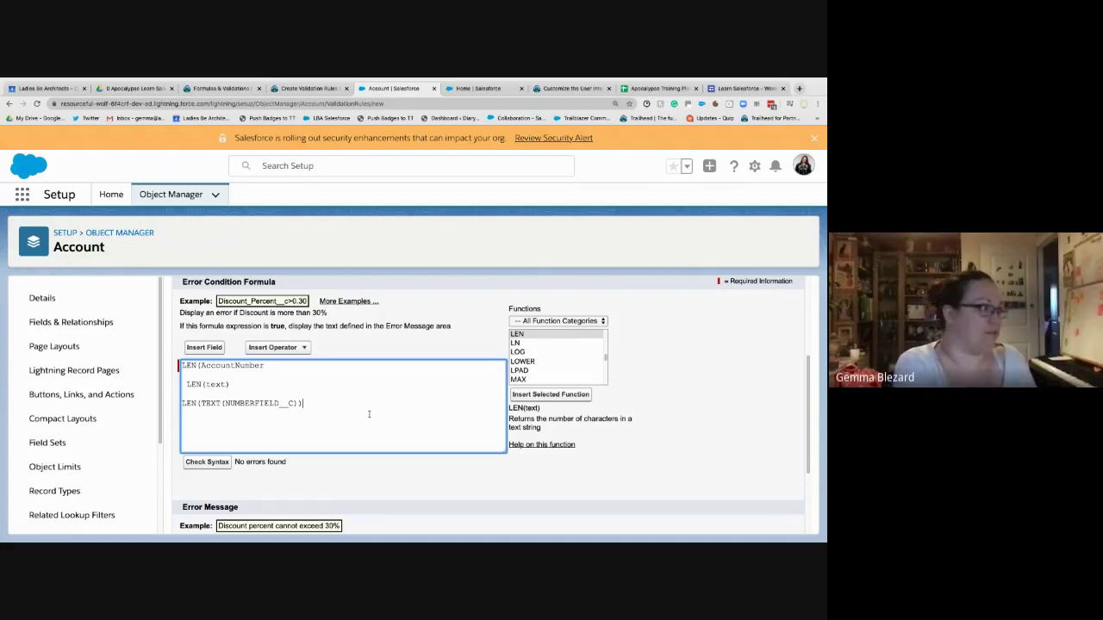
left_click_drag(306, 426, 187, 384)
key("BackSpace")
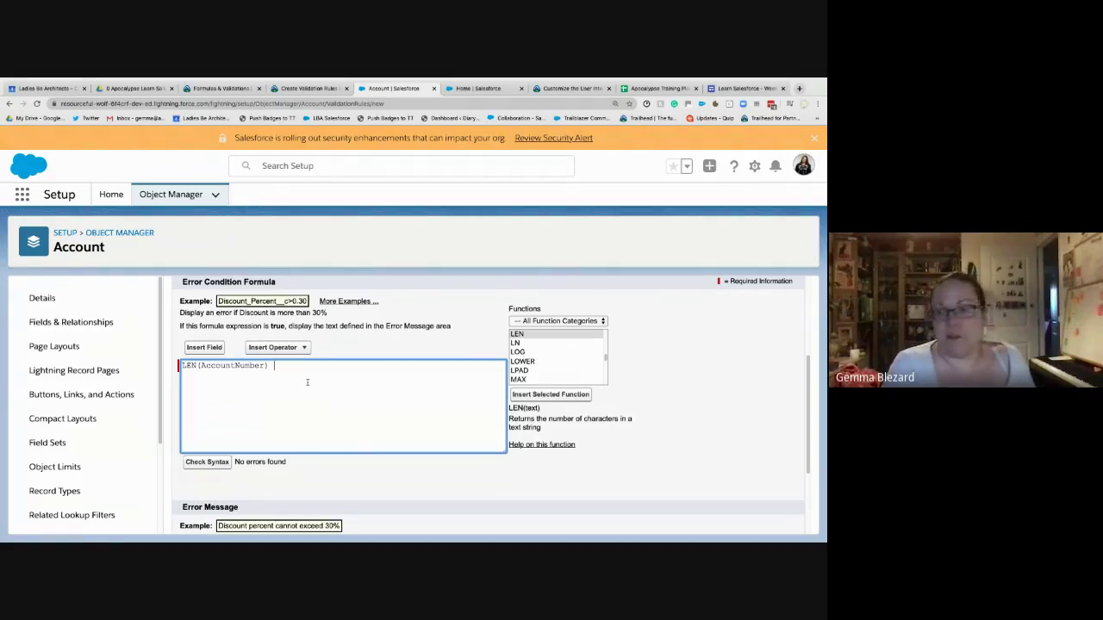
type("<>")
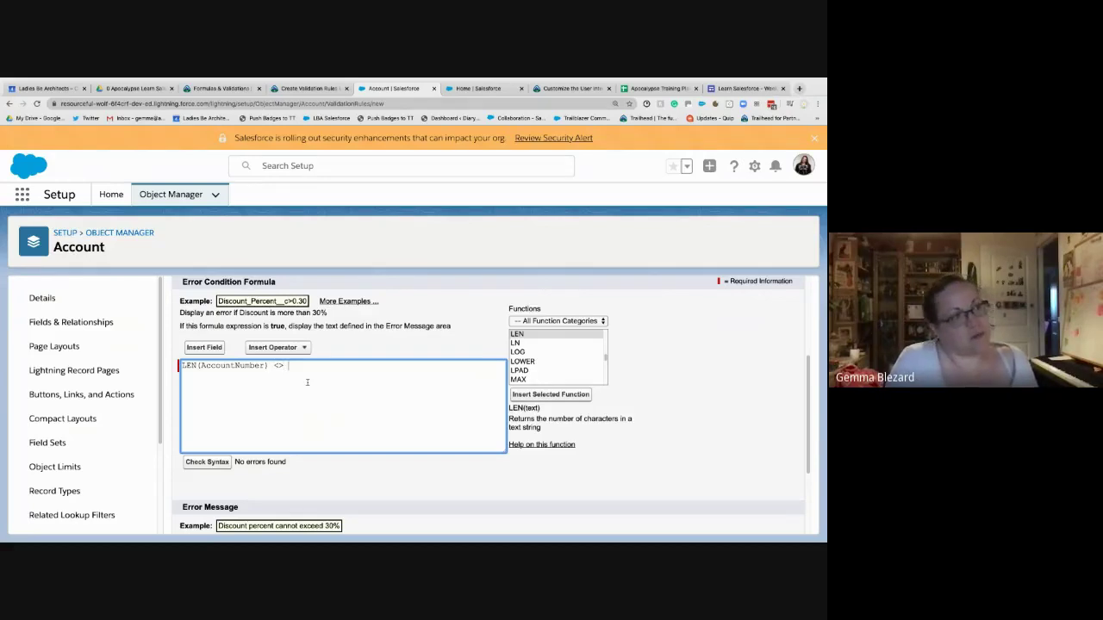
type(" 8")
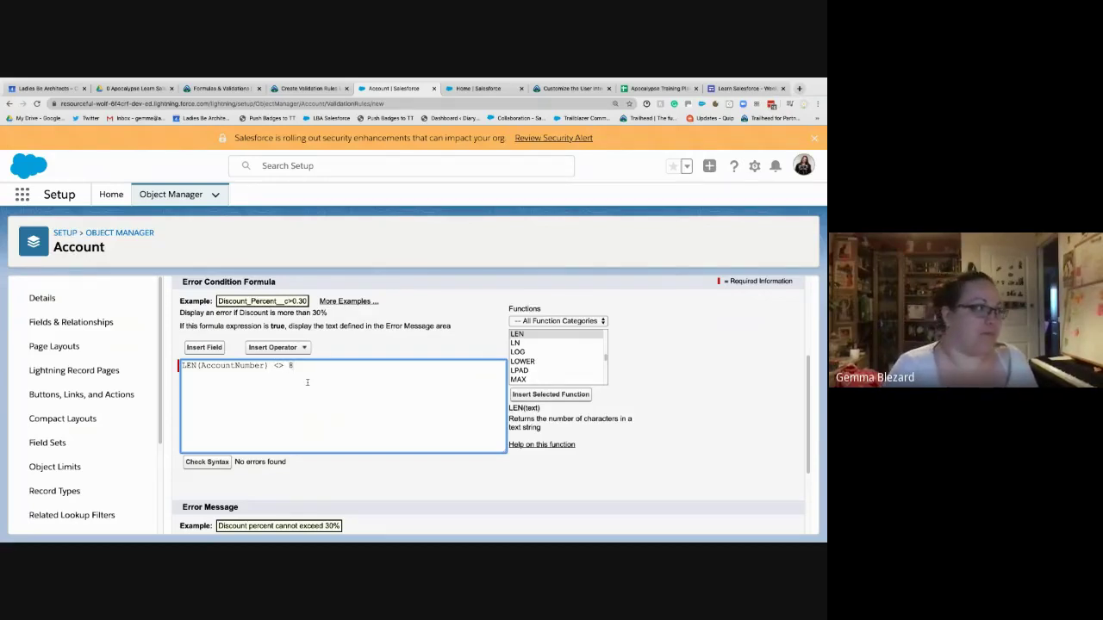
- Run Check Syntax on LEN(AccountNumber) <> 8 and confirm it reports 'No errors found'
left_click(207, 462)
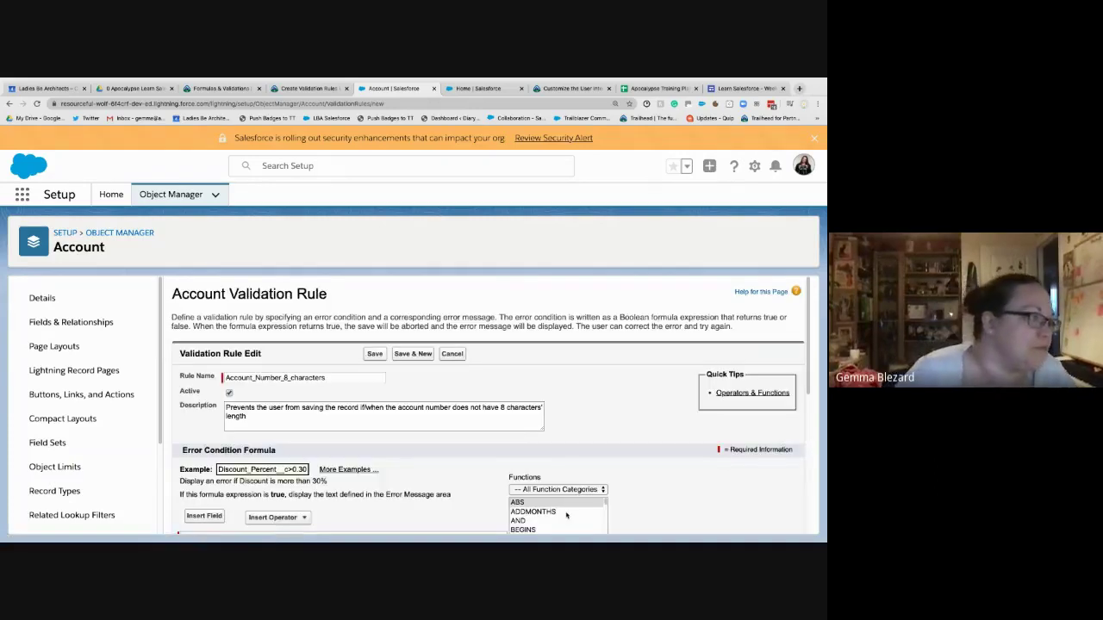
left_click_drag(294, 473, 235, 473)
left_click(315, 483)
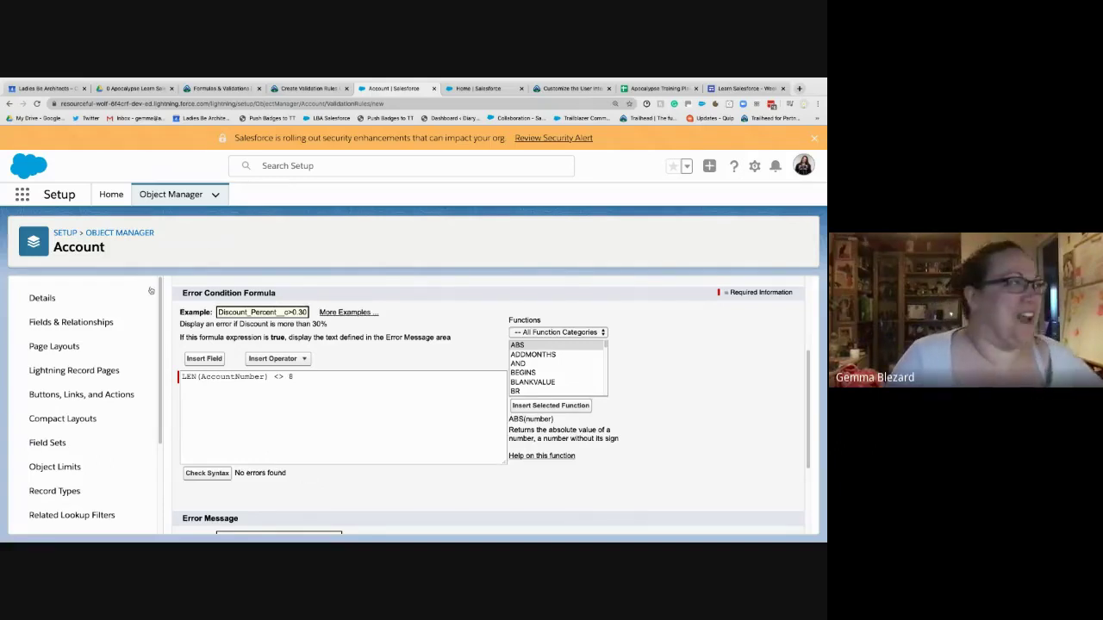
left_click(324, 90)
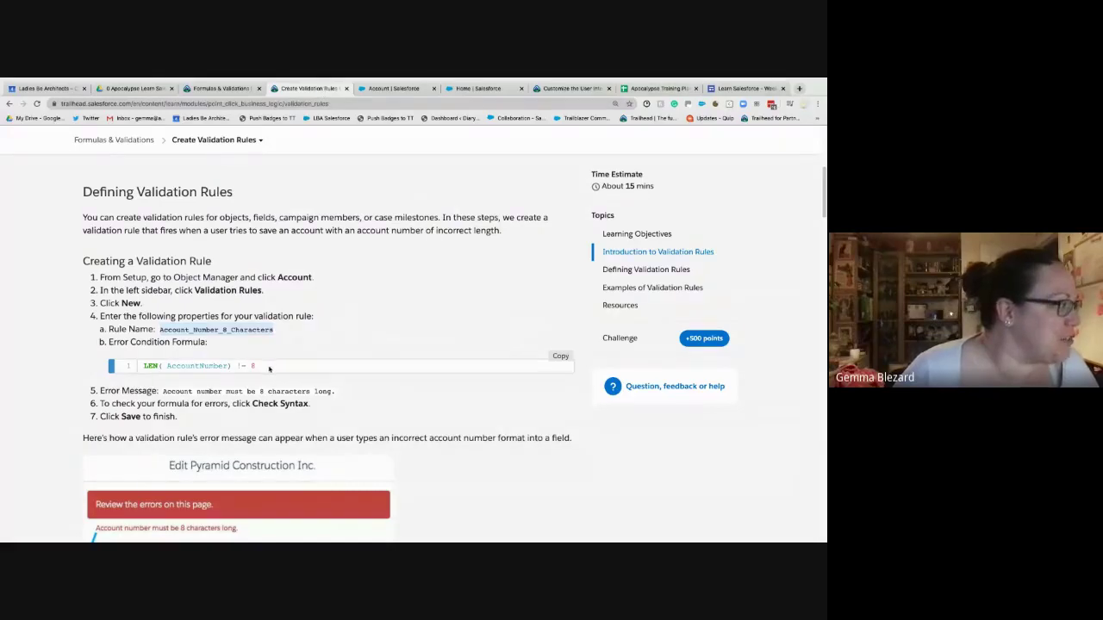
left_click_drag(270, 368, 143, 373)
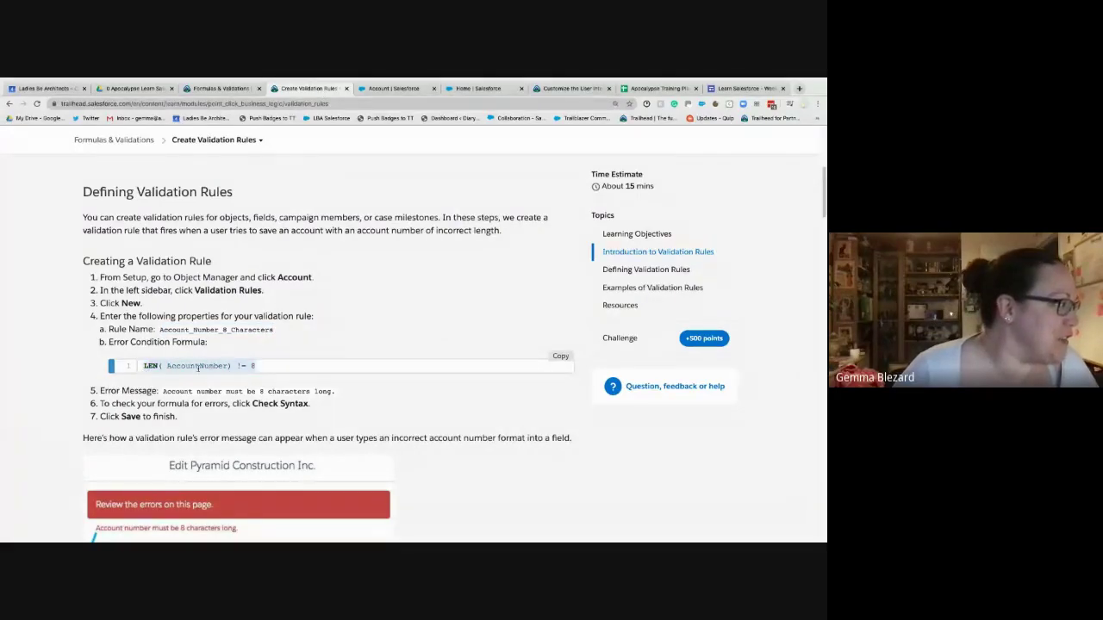
right_click(198, 367)
left_click(229, 376)
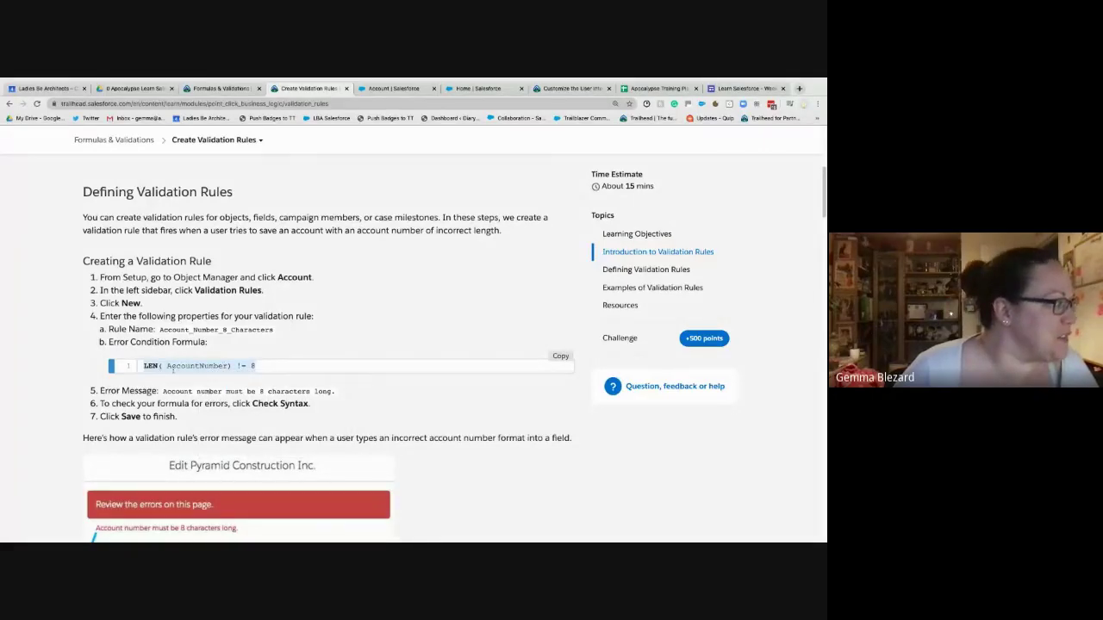
left_click(237, 366)
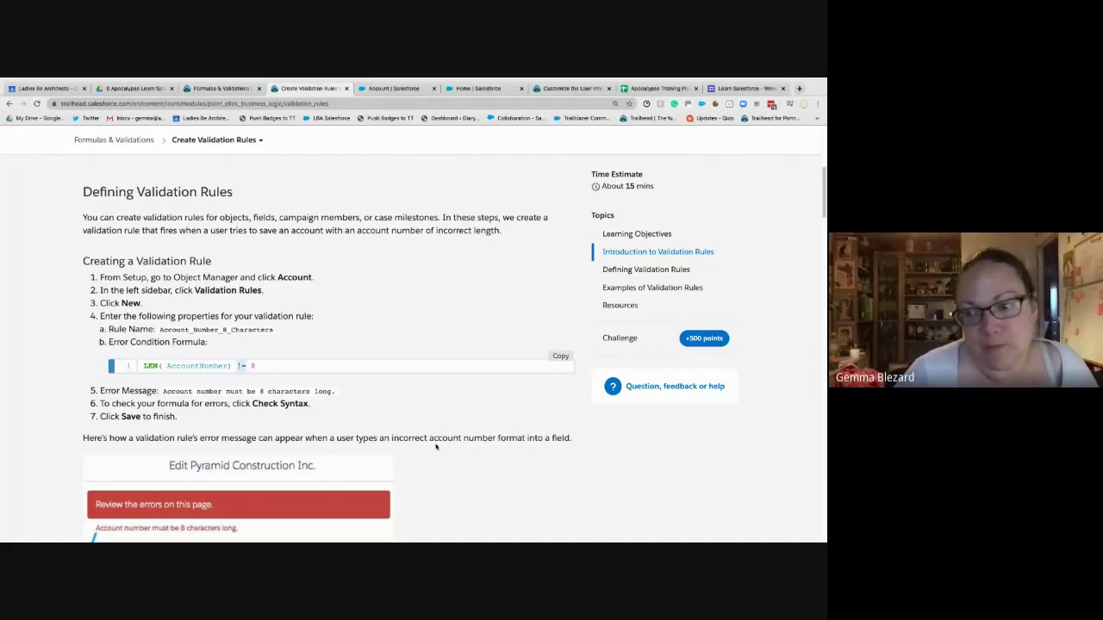
left_click(378, 91)
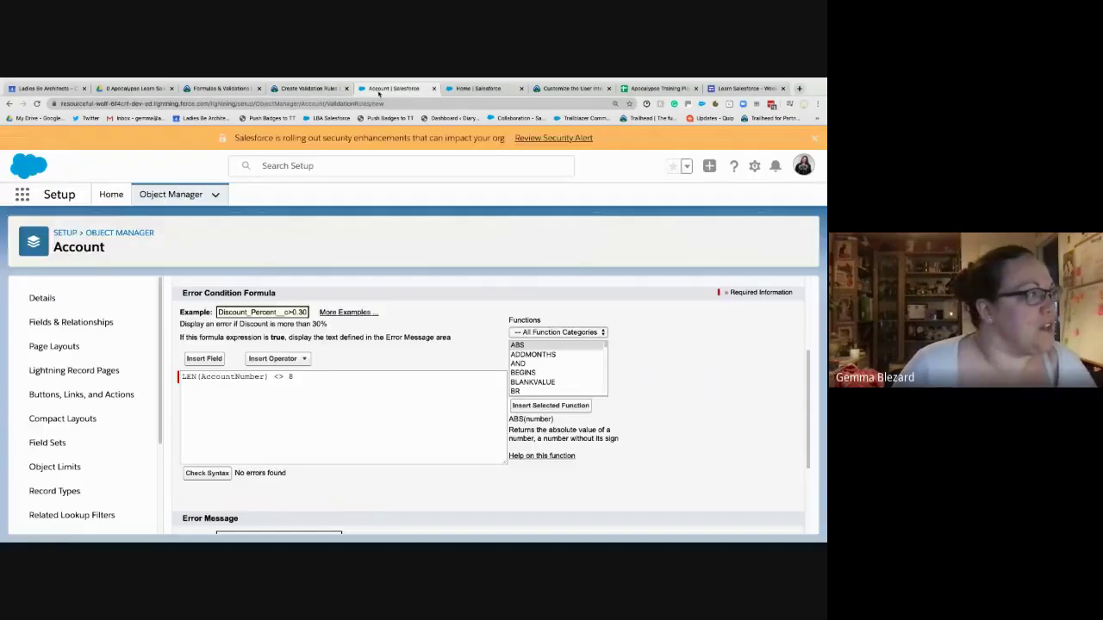
left_click(278, 376)
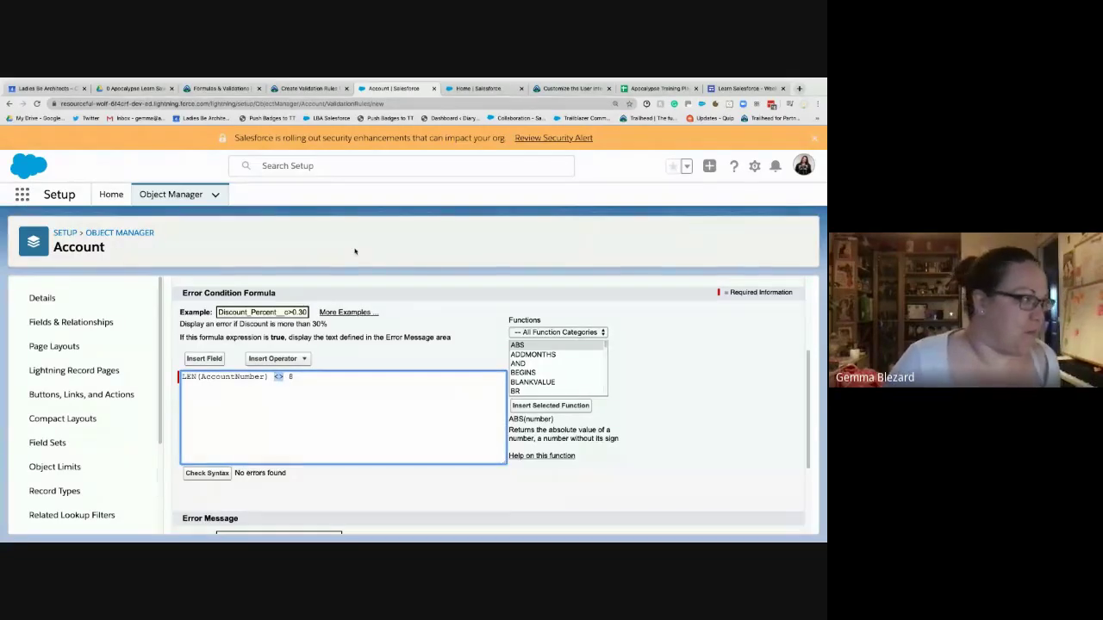
type("!")
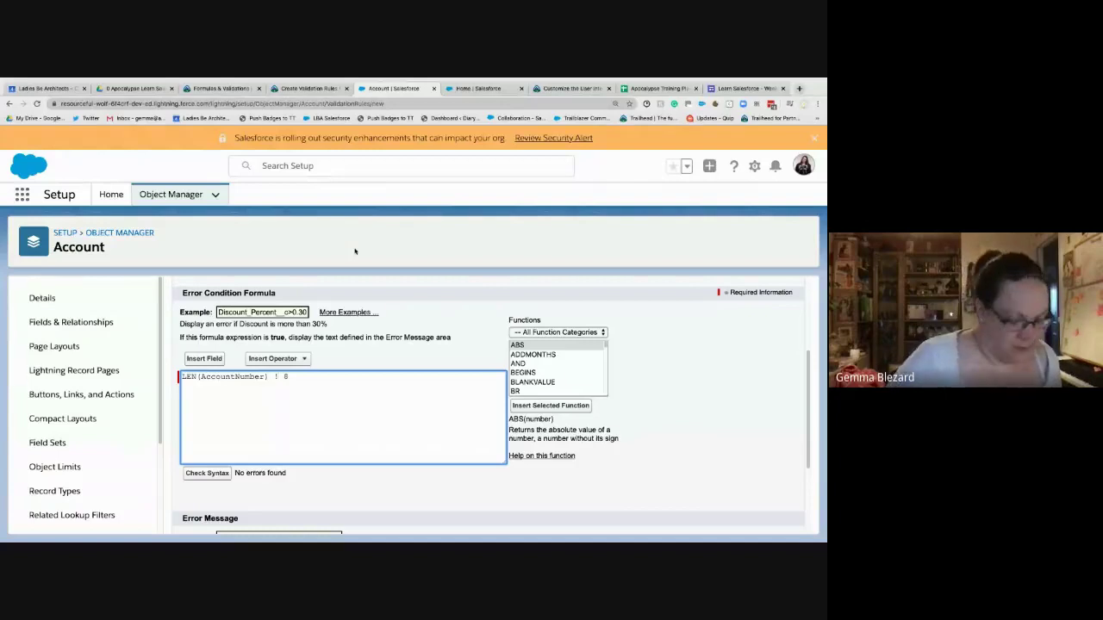
type("=")
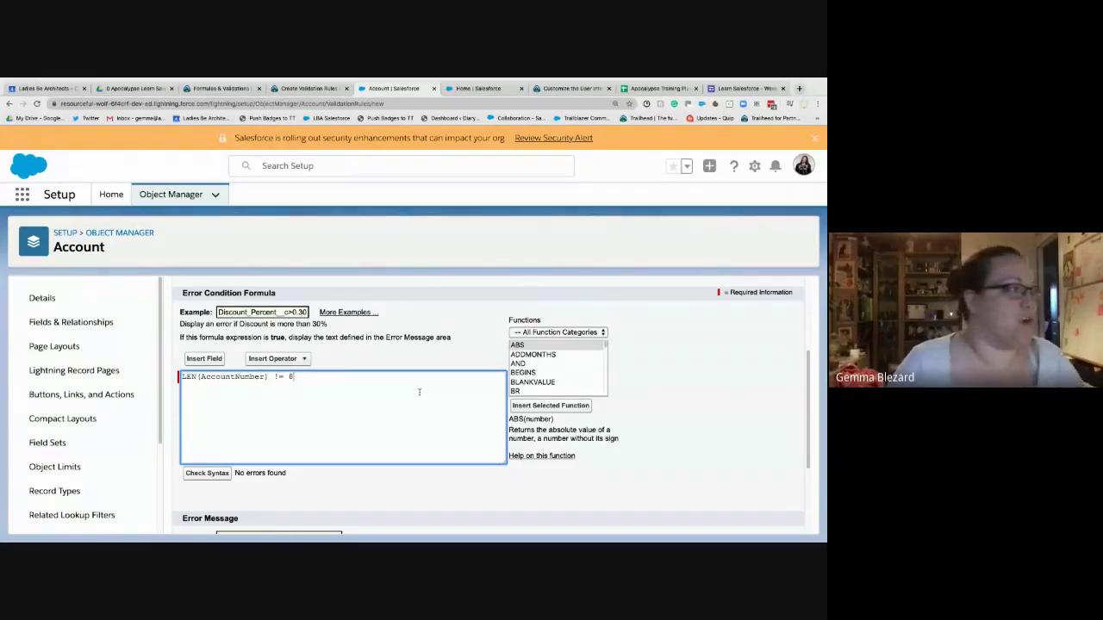
scroll(420, 392, "down", 2)
scroll(190, 400, "up", 1)
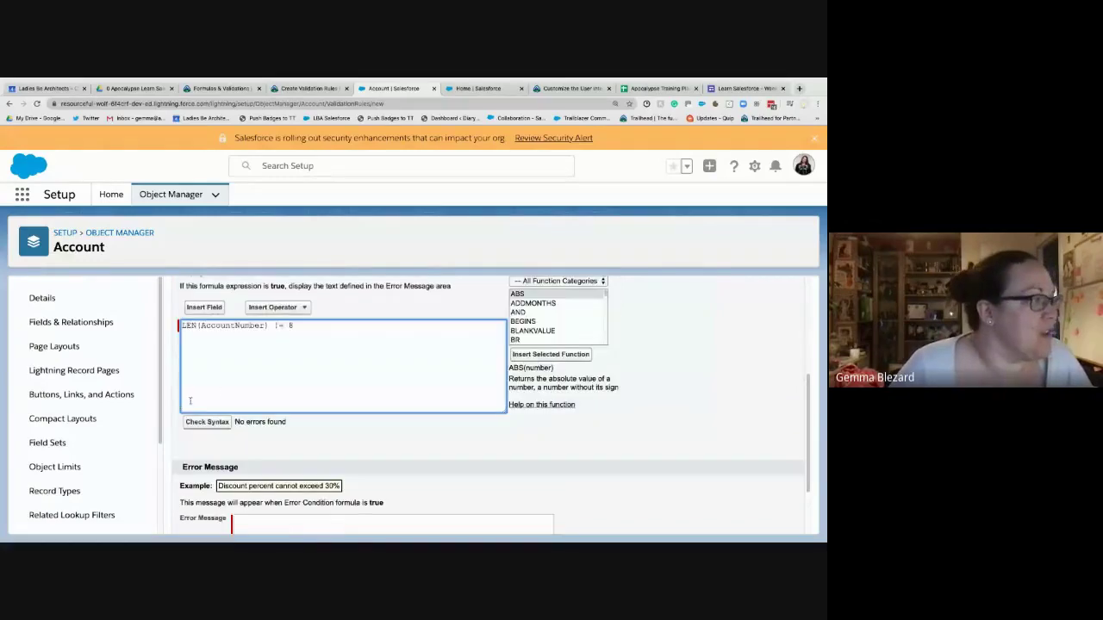
left_click(280, 325)
type("= 8 ")
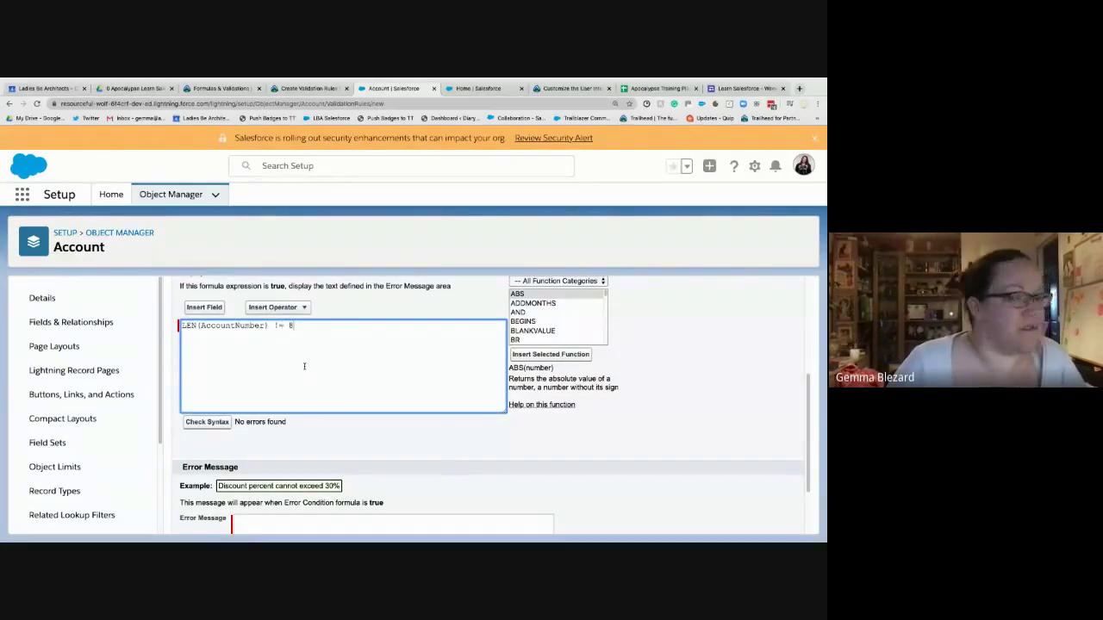
type("&&")
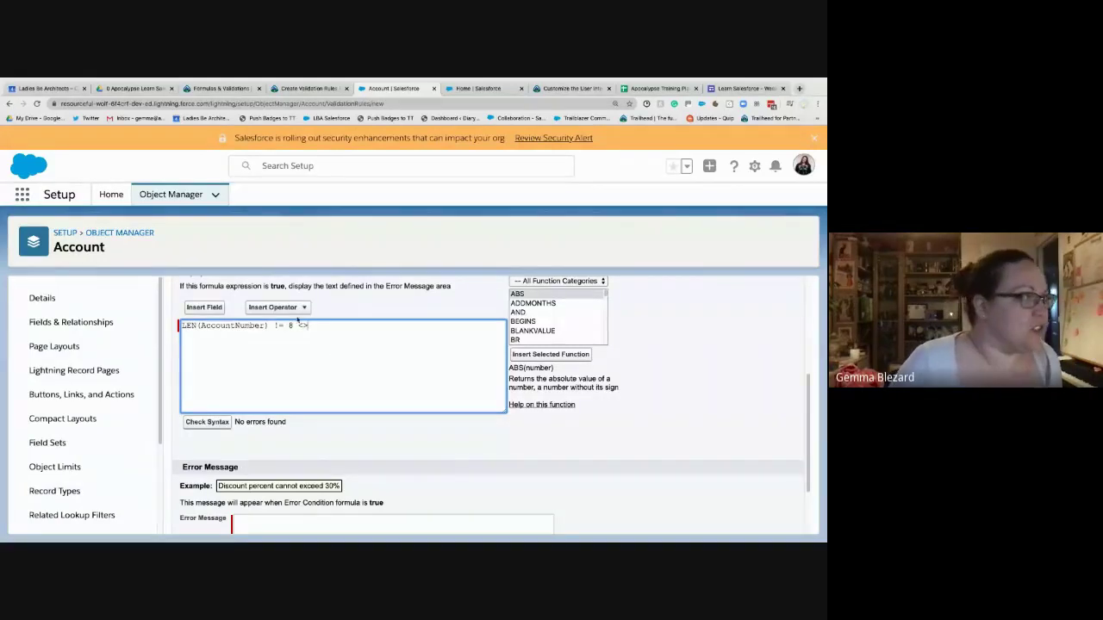
left_click(293, 308)
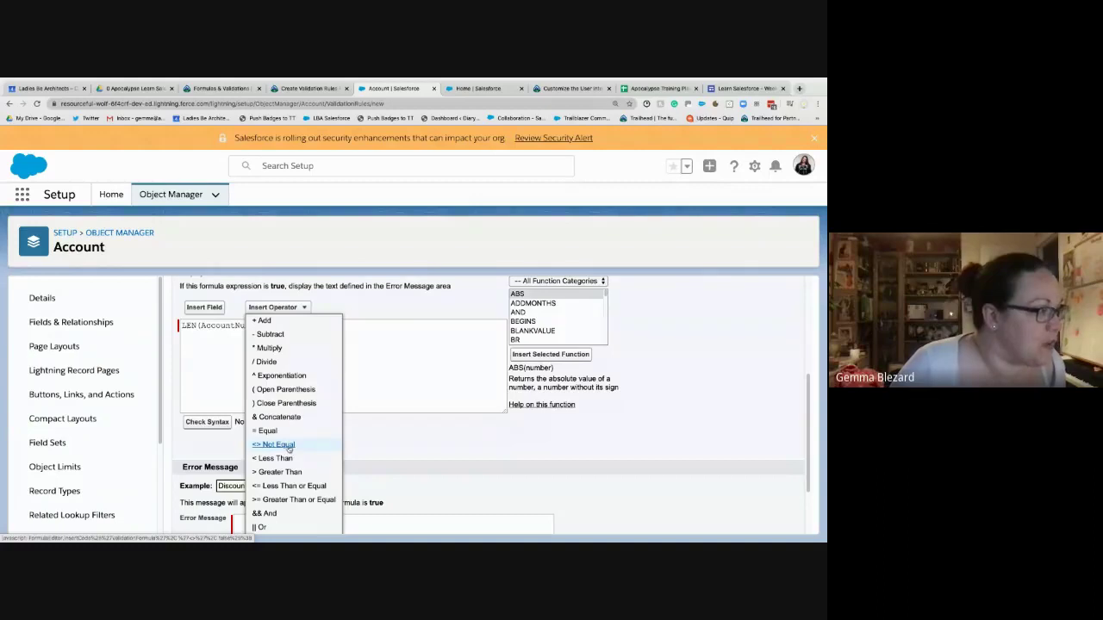
left_click(275, 445)
key("BackSpace")
key("BackSpace")
key("BackSpace")
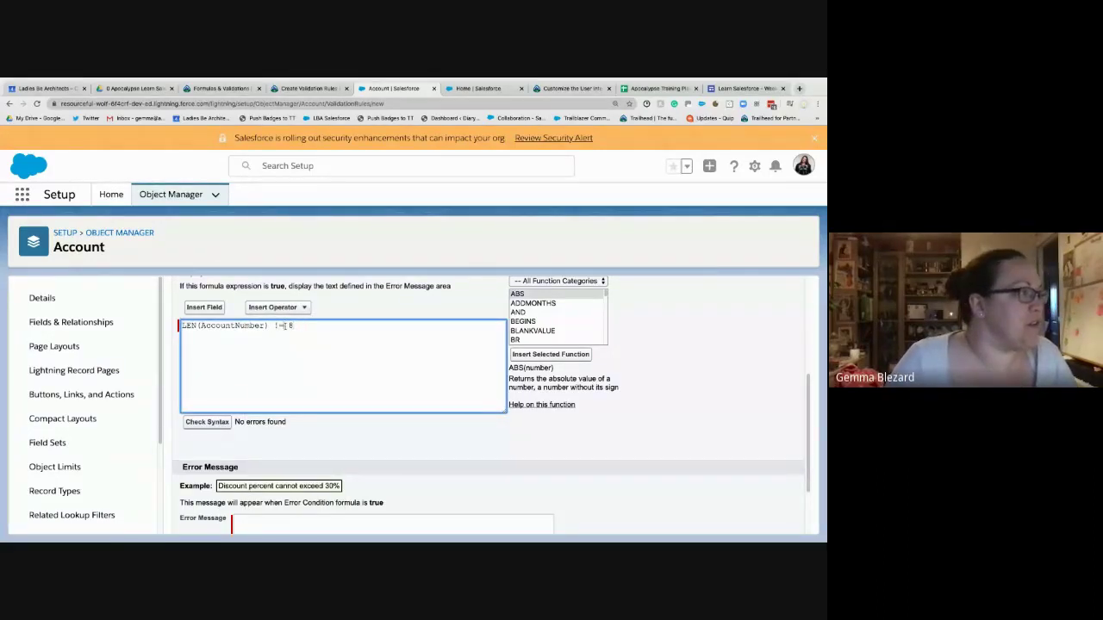
left_click_drag(285, 327, 269, 328)
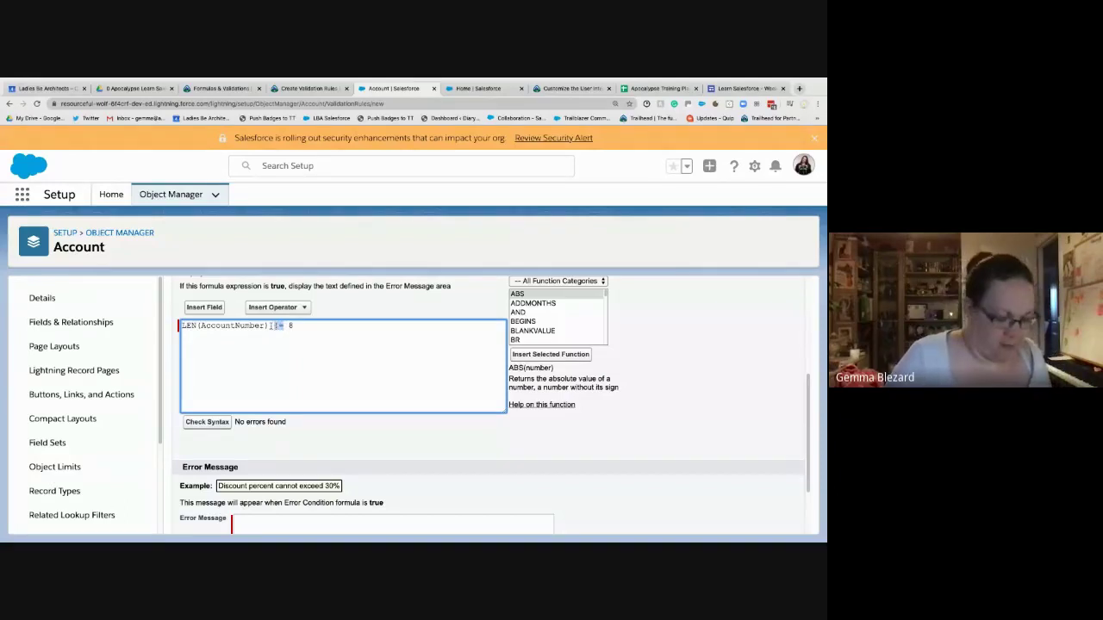
type("<>")
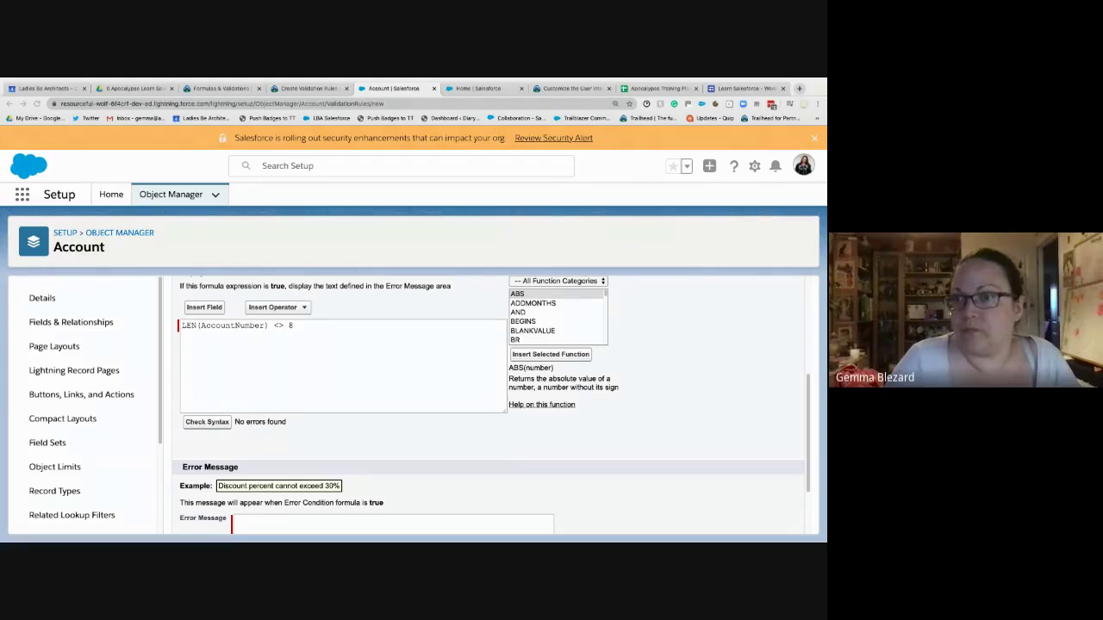
- Select the whole LEN(AccountNumber) <> 8 formula in the editor
left_click(417, 342)
scroll(417, 342, "down", 2)
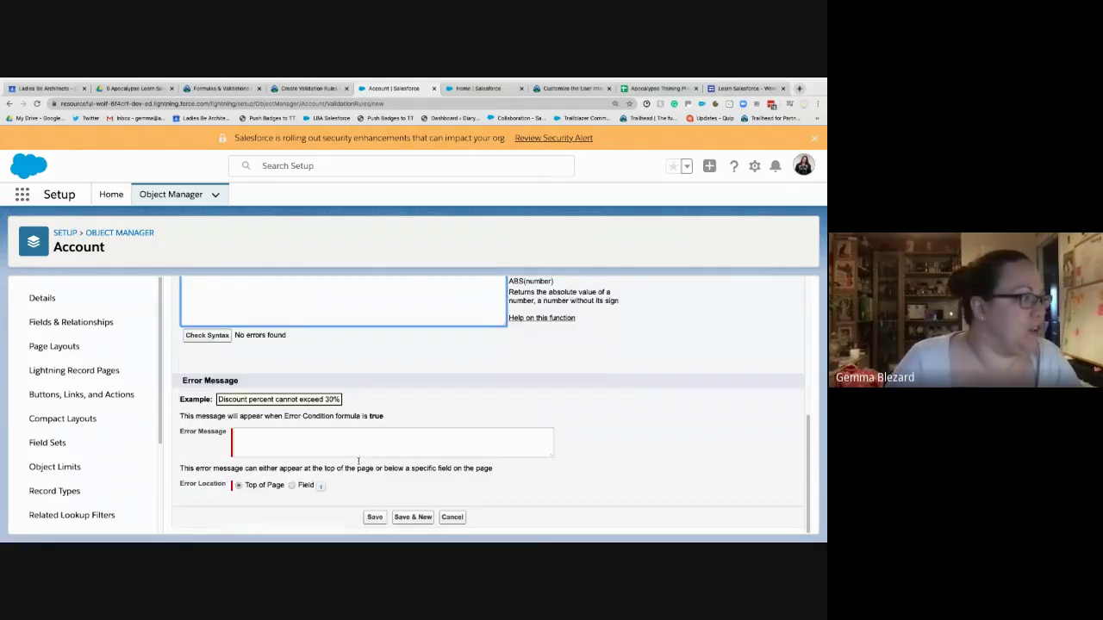
left_click(345, 449)
scroll(193, 332, "up", 2)
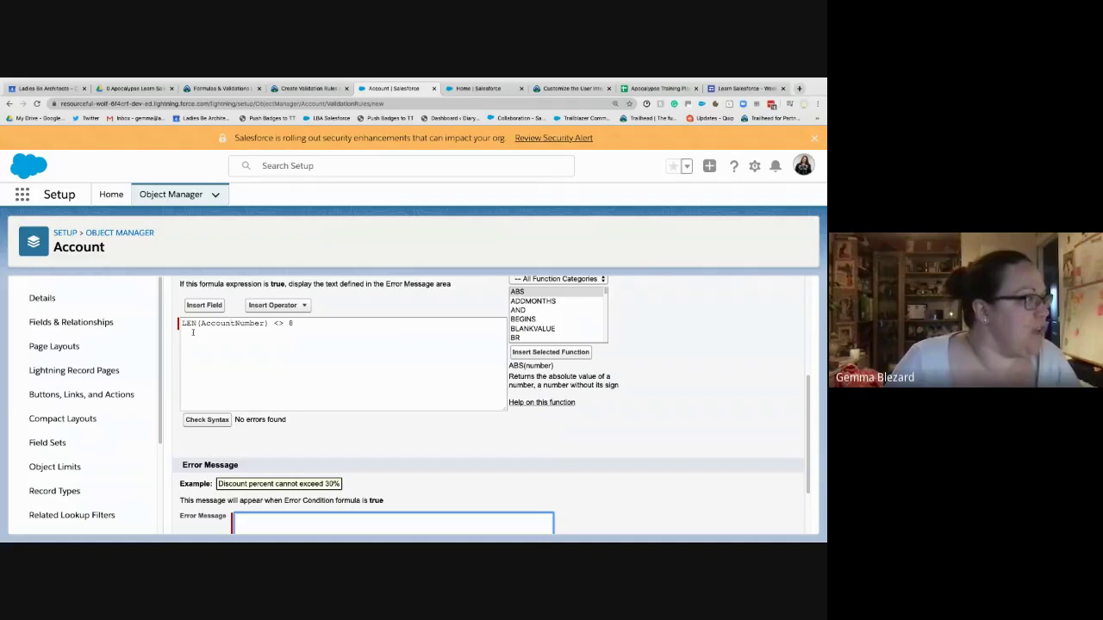
left_click_drag(295, 324, 180, 324)
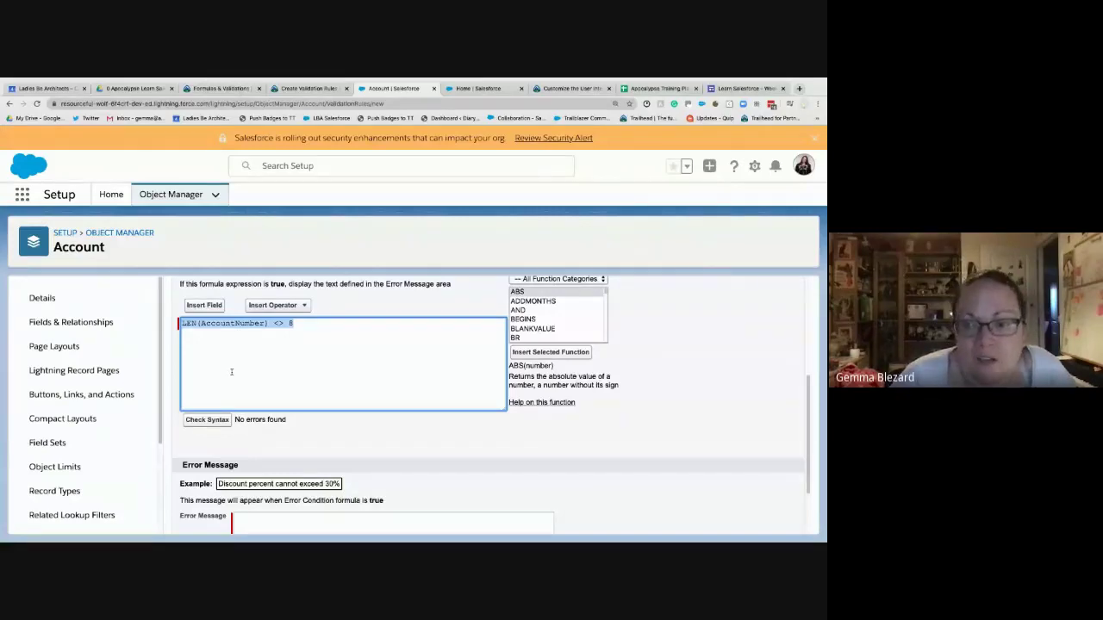
scroll(231, 370, "down", 1)
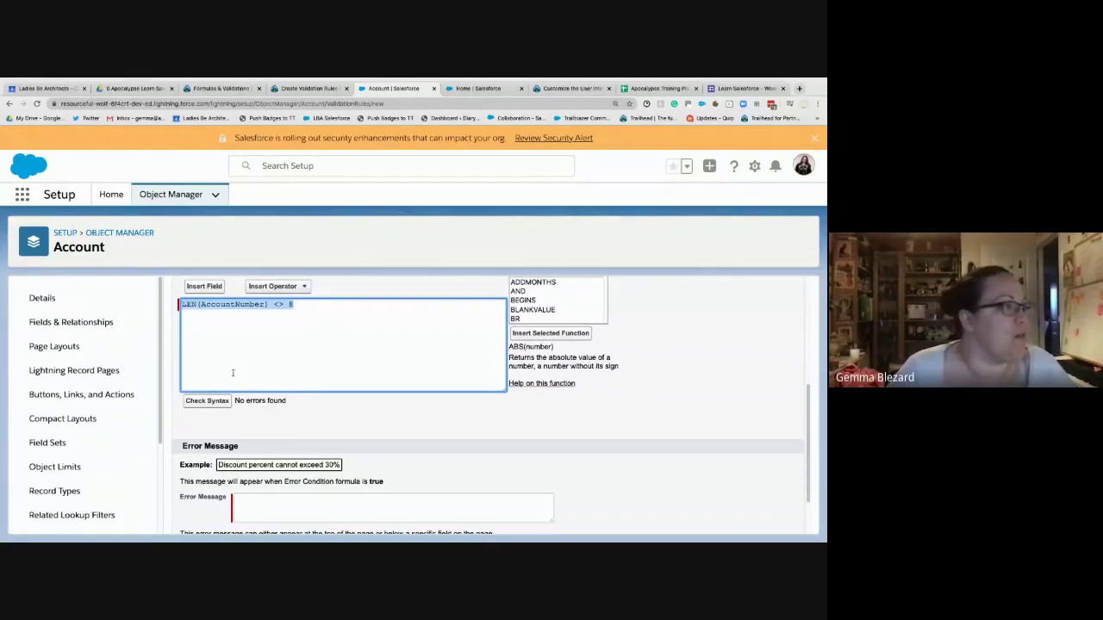
- Enter the error message 'You should enter an account number with 8 characters'
left_click(265, 512)
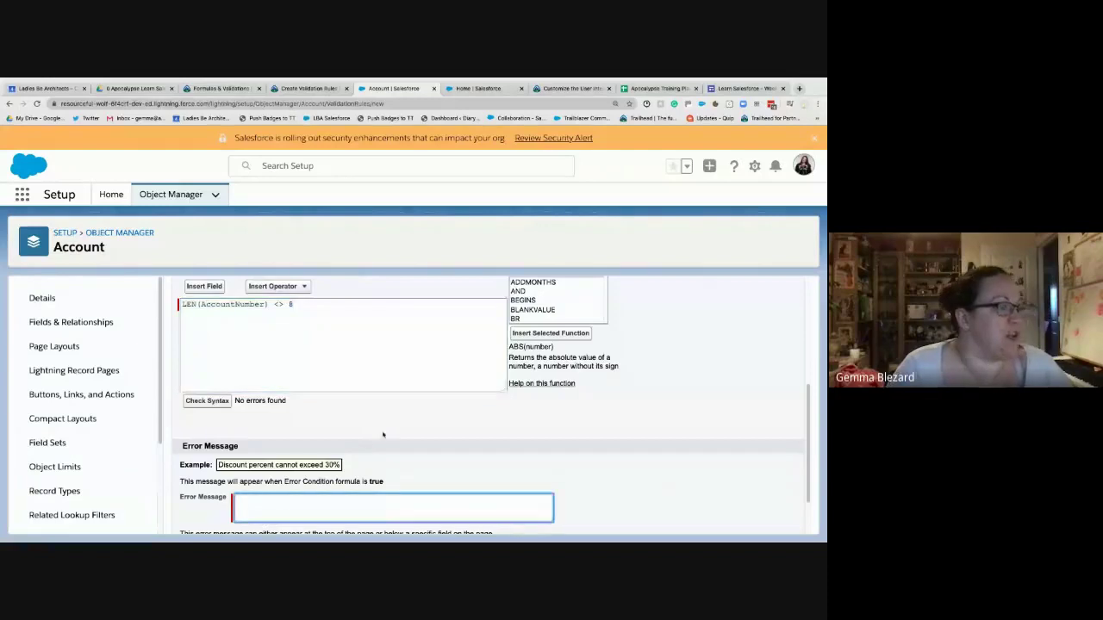
scroll(382, 455, "down", 2)
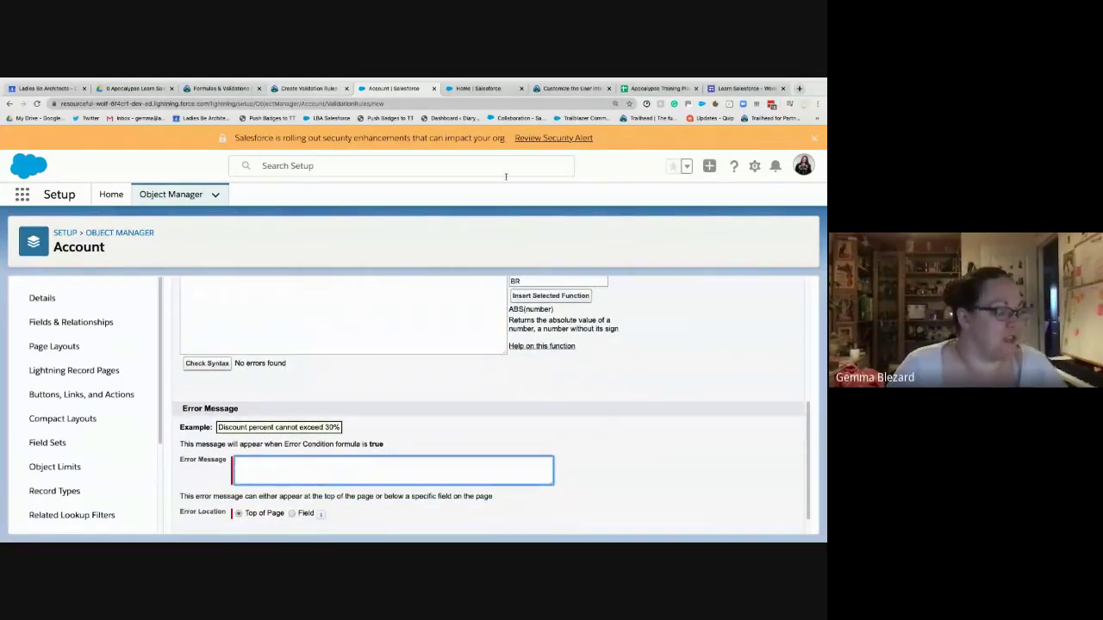
type("You should")
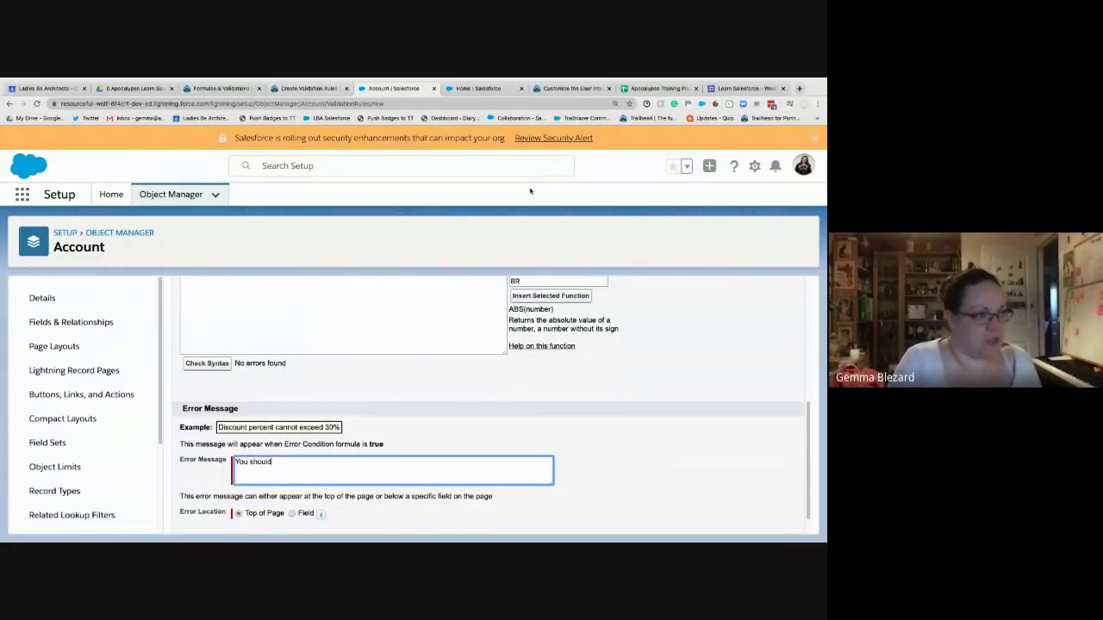
type(" enter a n account")
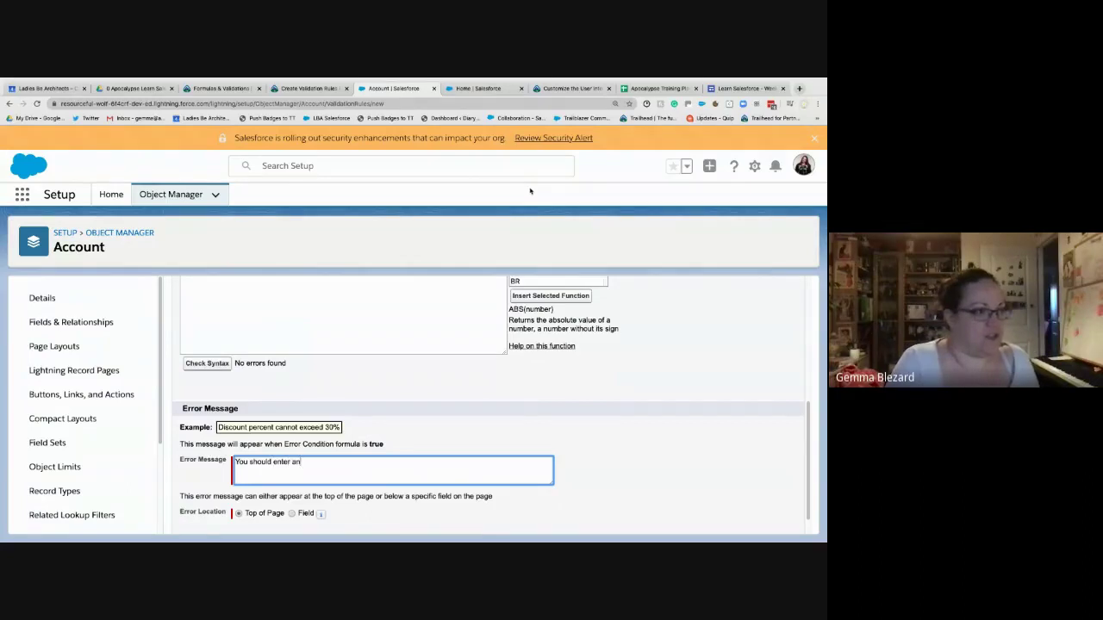
type("mber")
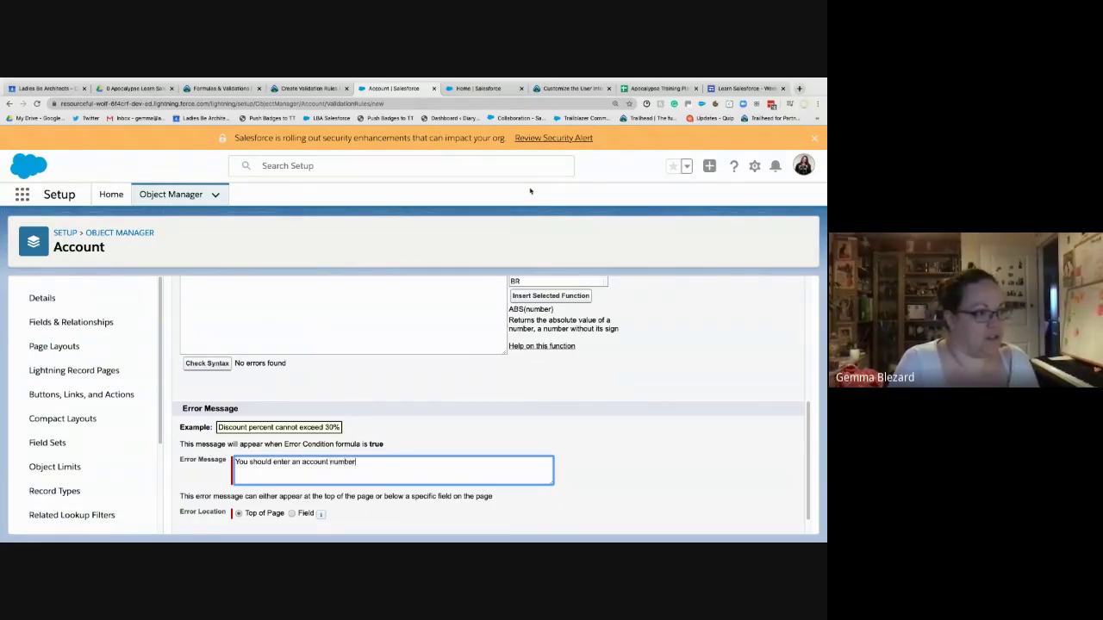
type(" with 8 characters")
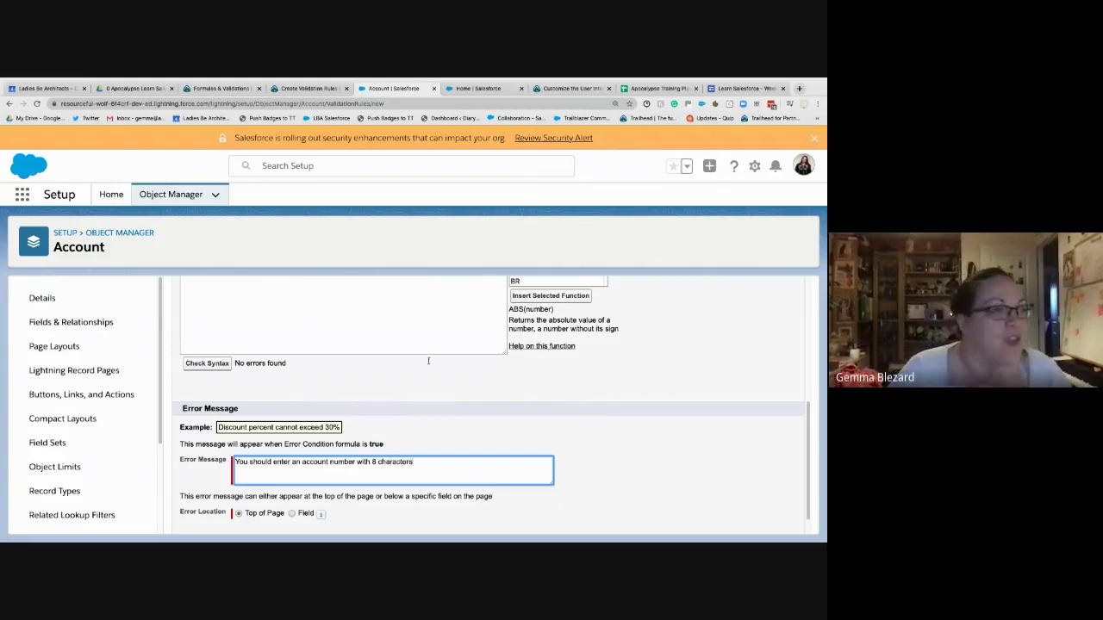
left_click(400, 448)
scroll(428, 461, "up", 1)
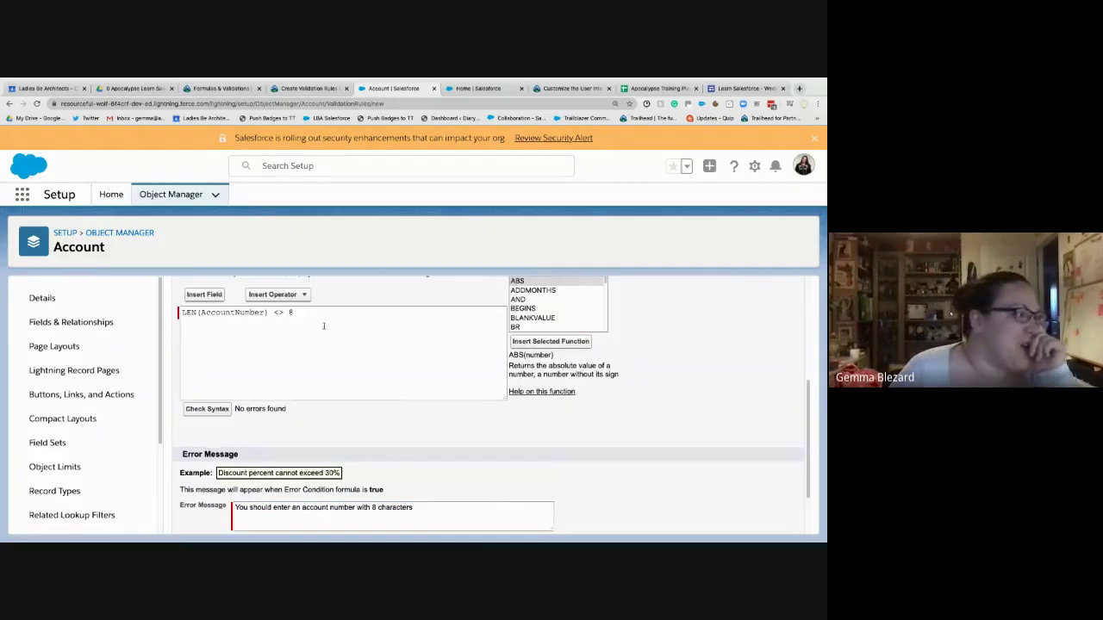
- Wrap the formula as AND(NOT(ISNEW()), LEN(AccountNumber) <> 8) on new lines above it
left_click(298, 326)
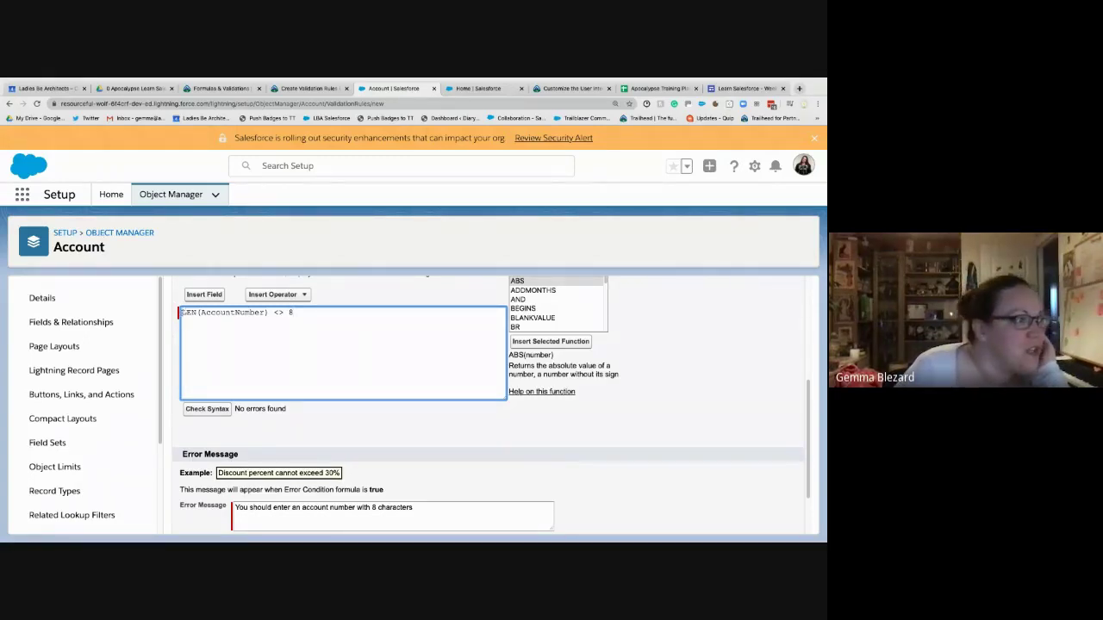
key("Return")
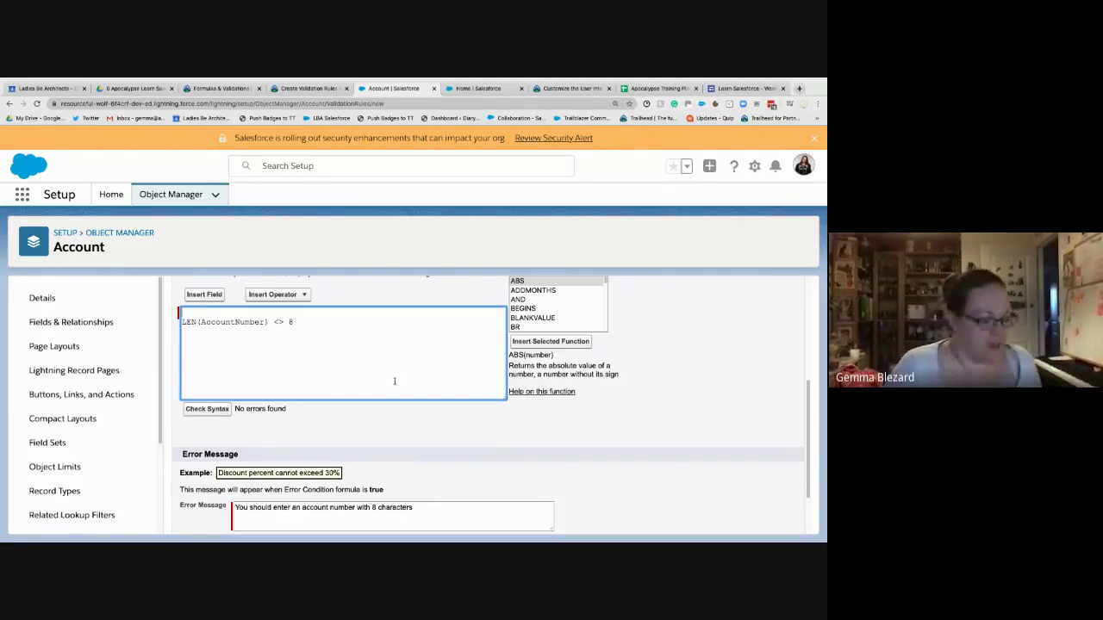
type("NOT(IS")
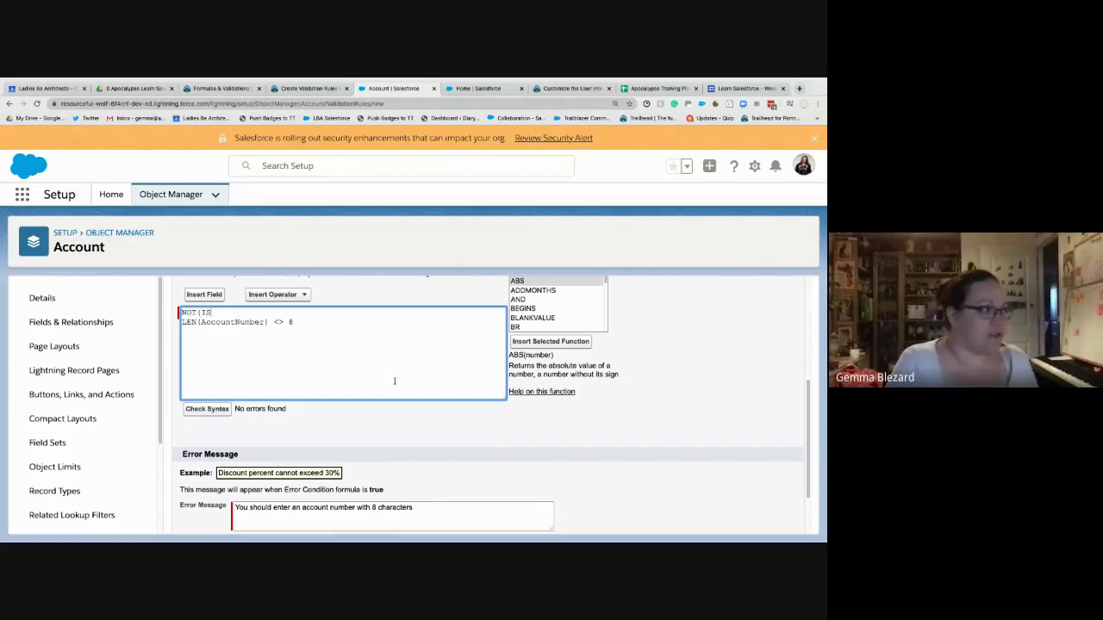
type("NEW()),")
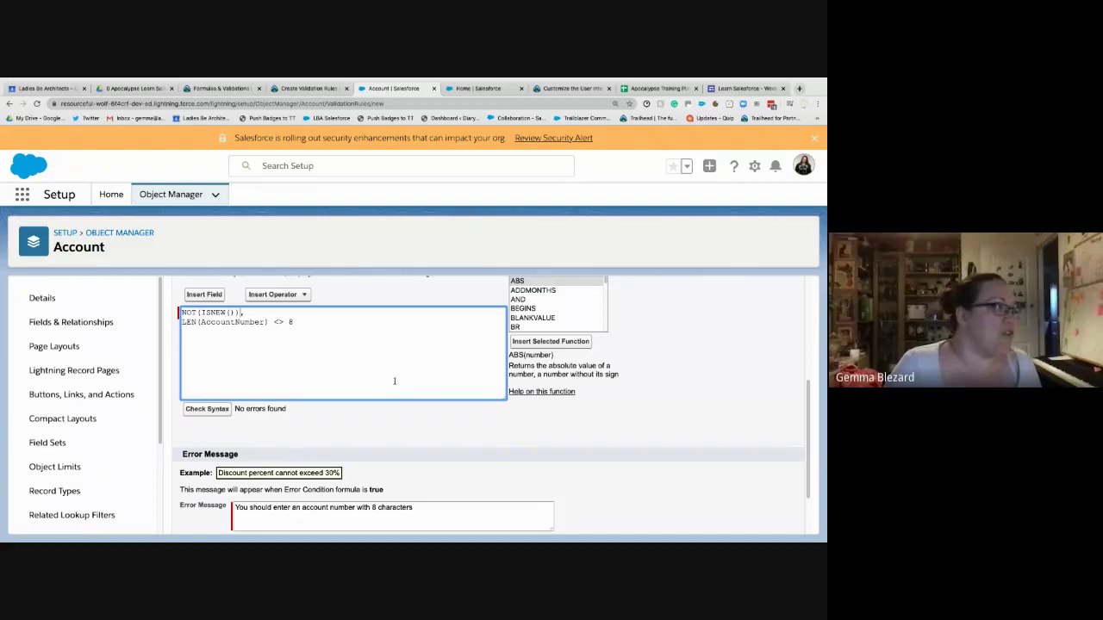
key("Return")
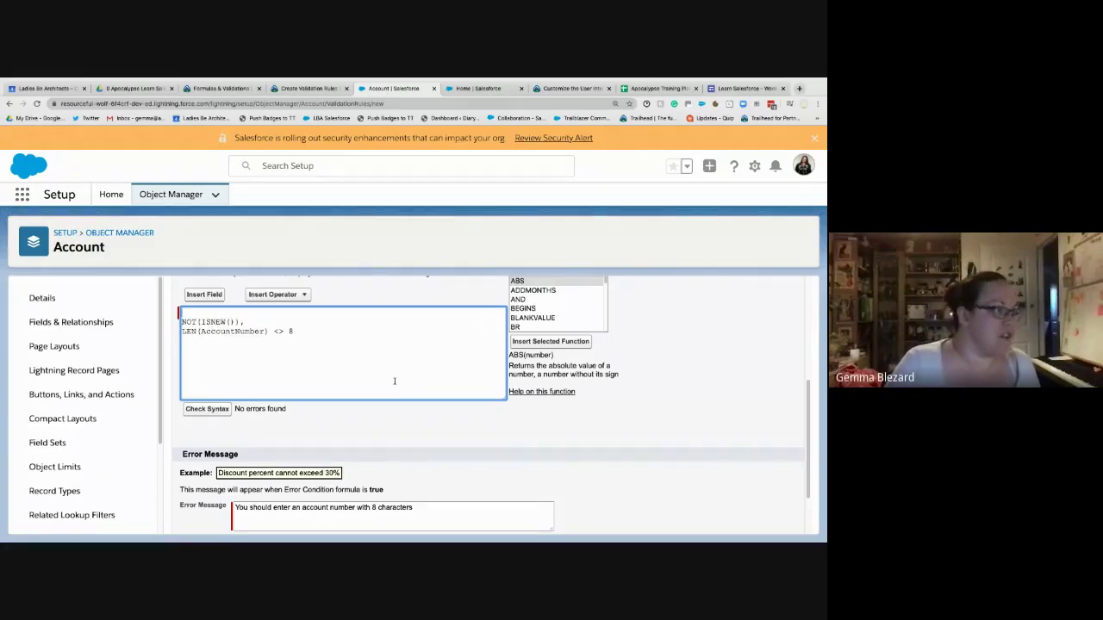
type("AND(")
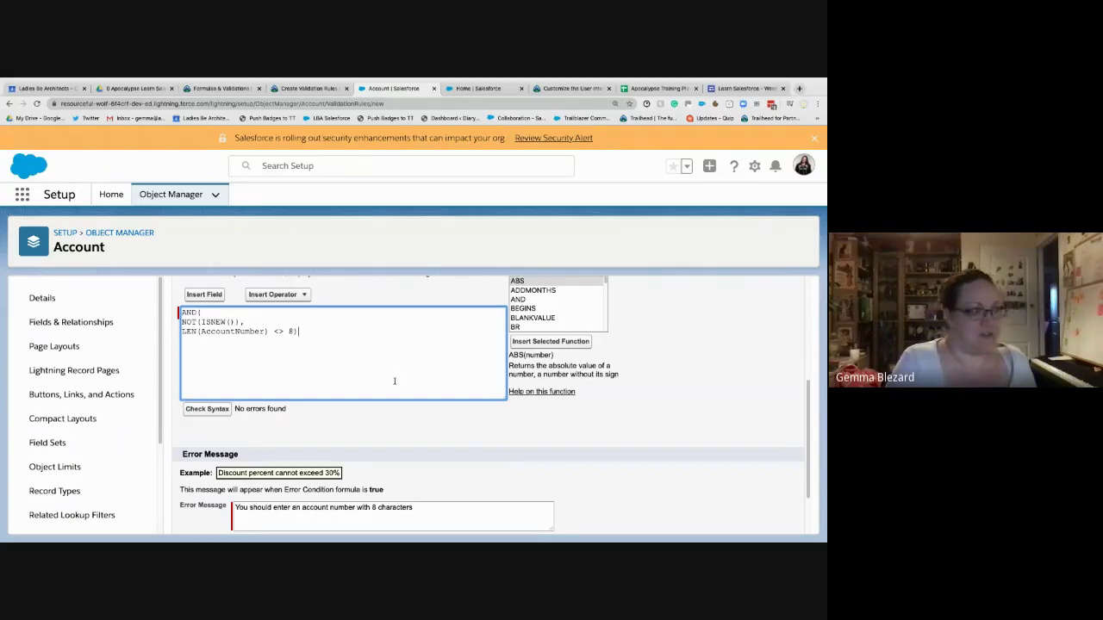
- Check the syntax of the wrapped formula and review the result
left_click(207, 408)
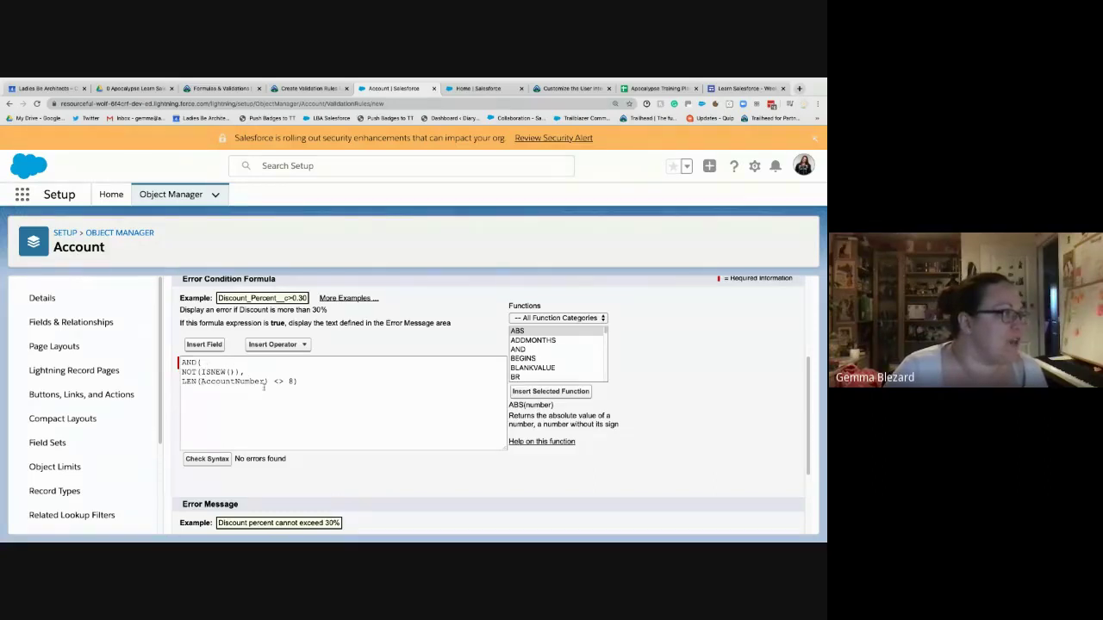
scroll(327, 488, "down", 3)
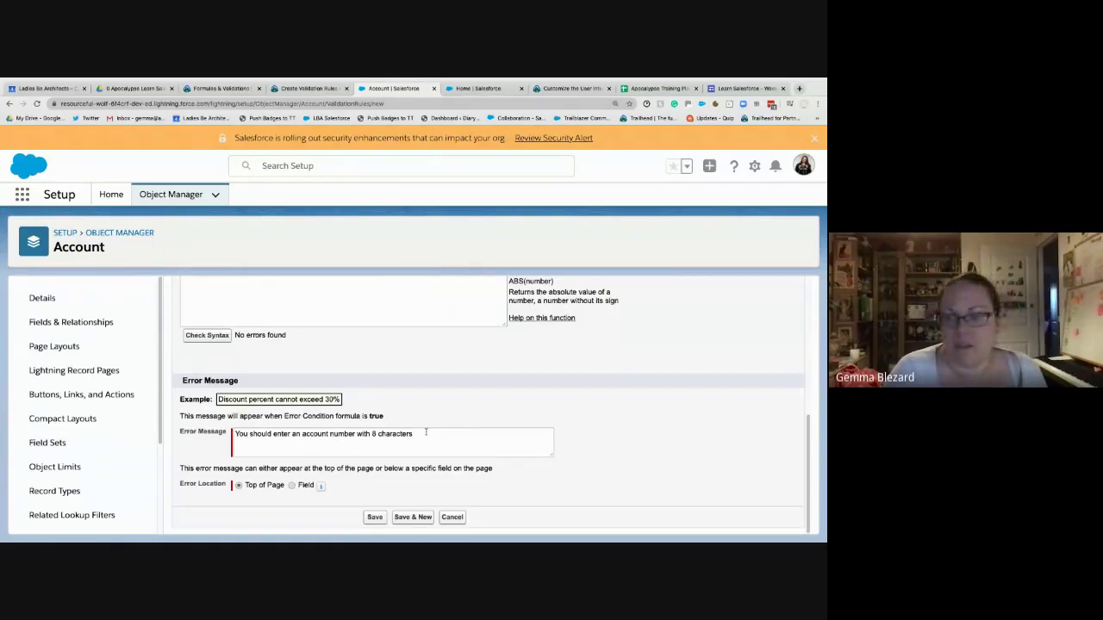
scroll(426, 432, "up", 2)
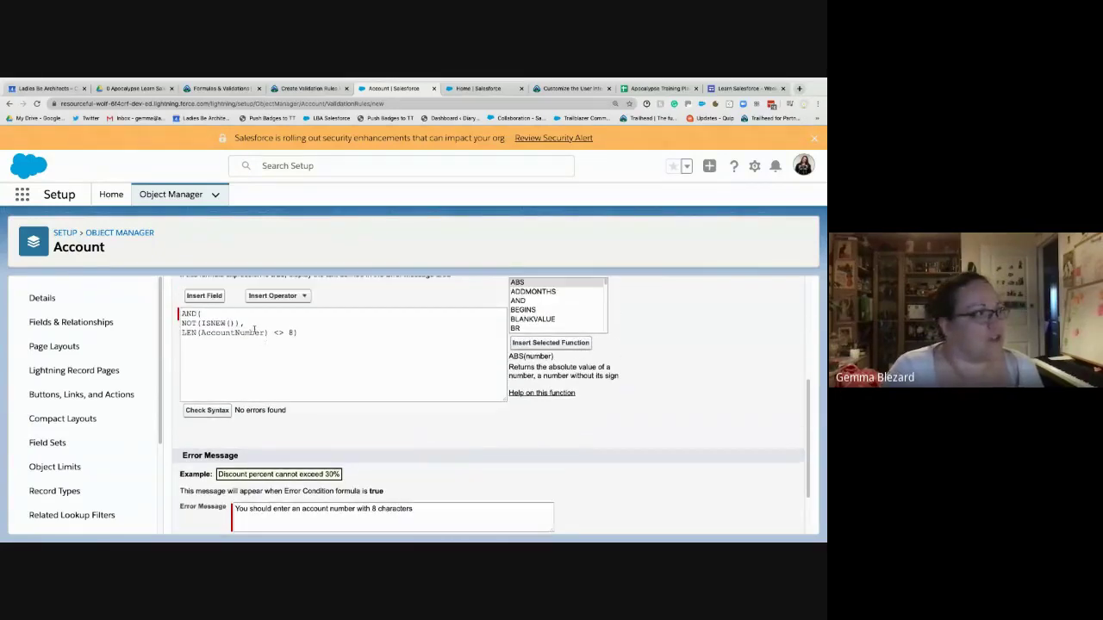
left_click(313, 338)
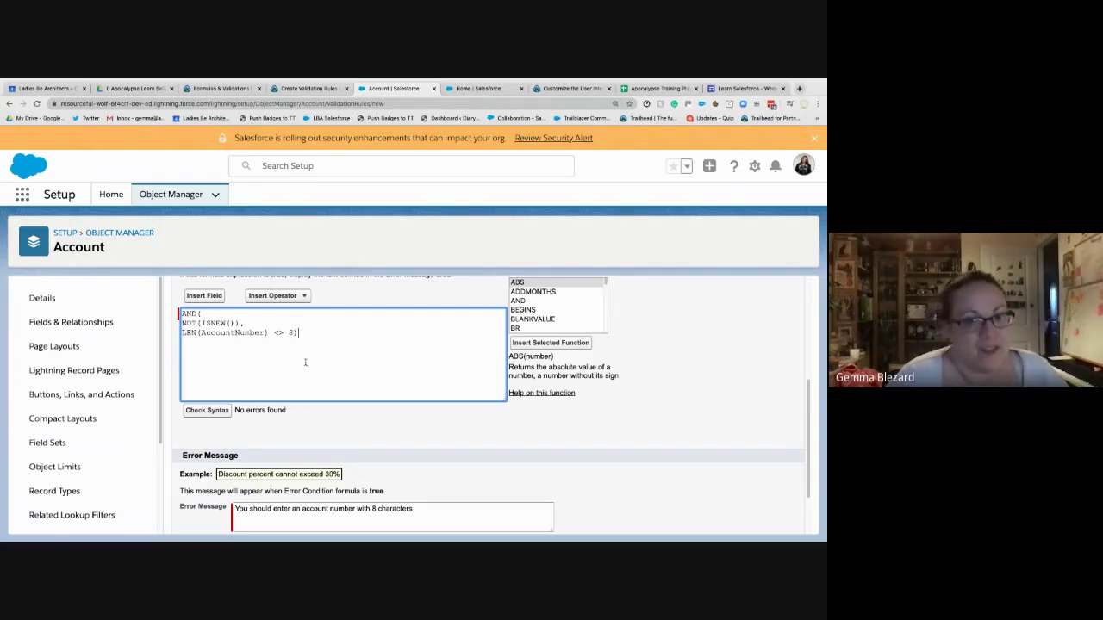
- Delete the AND( and NOT(ISNEW()) lines, leaving only the length check
left_click_drag(254, 331, 183, 313)
left_click(254, 328)
left_click_drag(254, 325, 203, 313)
key("BackSpace")
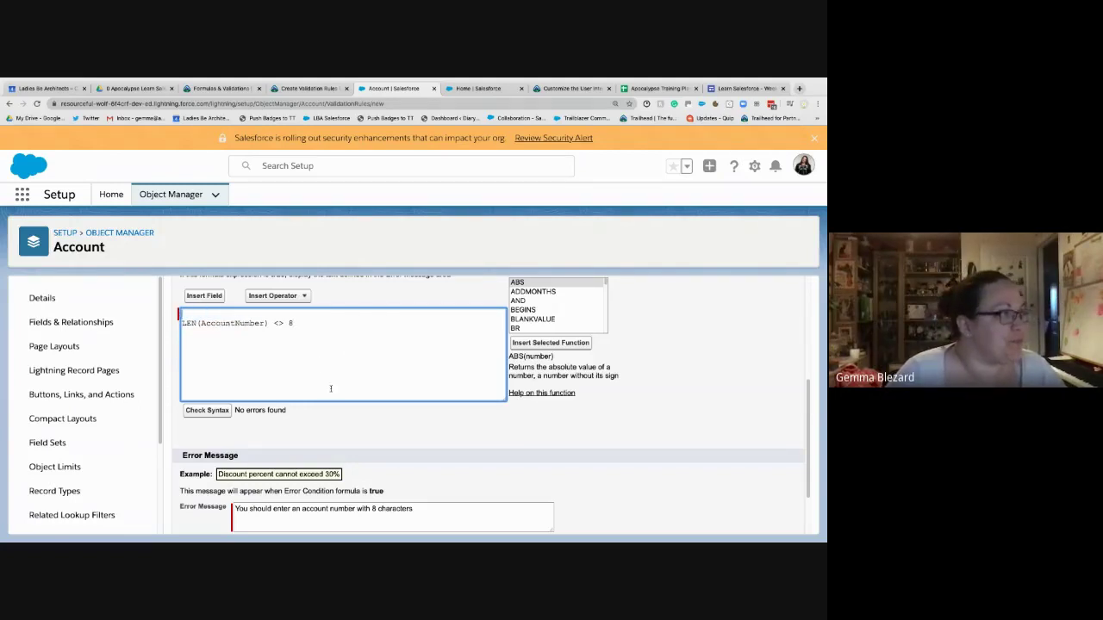
key("BackSpace")
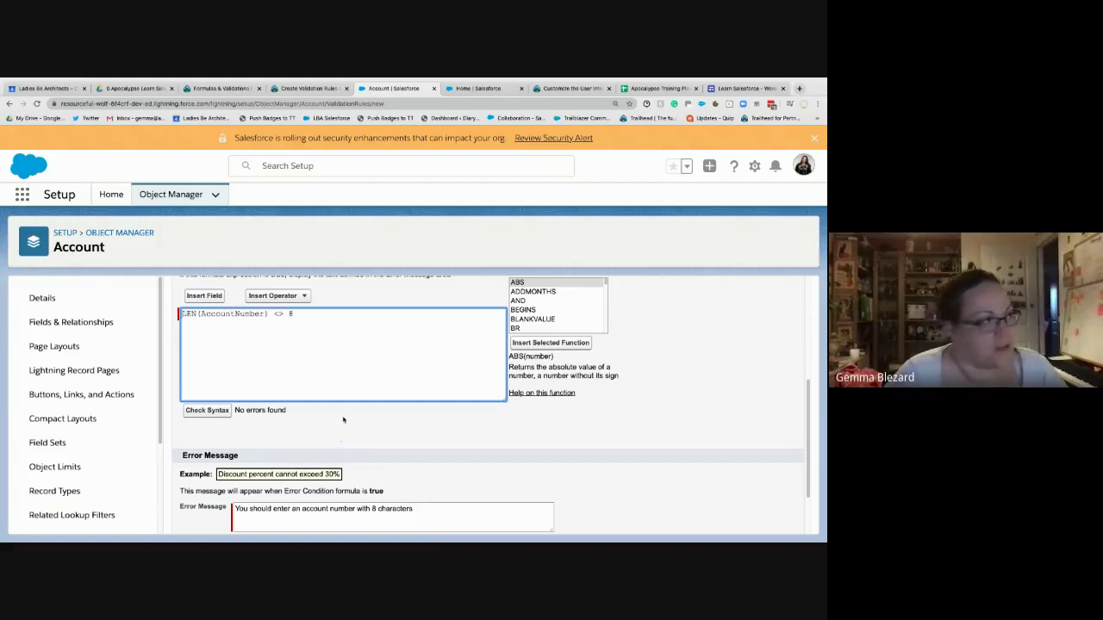
- Replace the error message with Trailhead's 'Account number must be 8 characters long', without the period
left_click(320, 89)
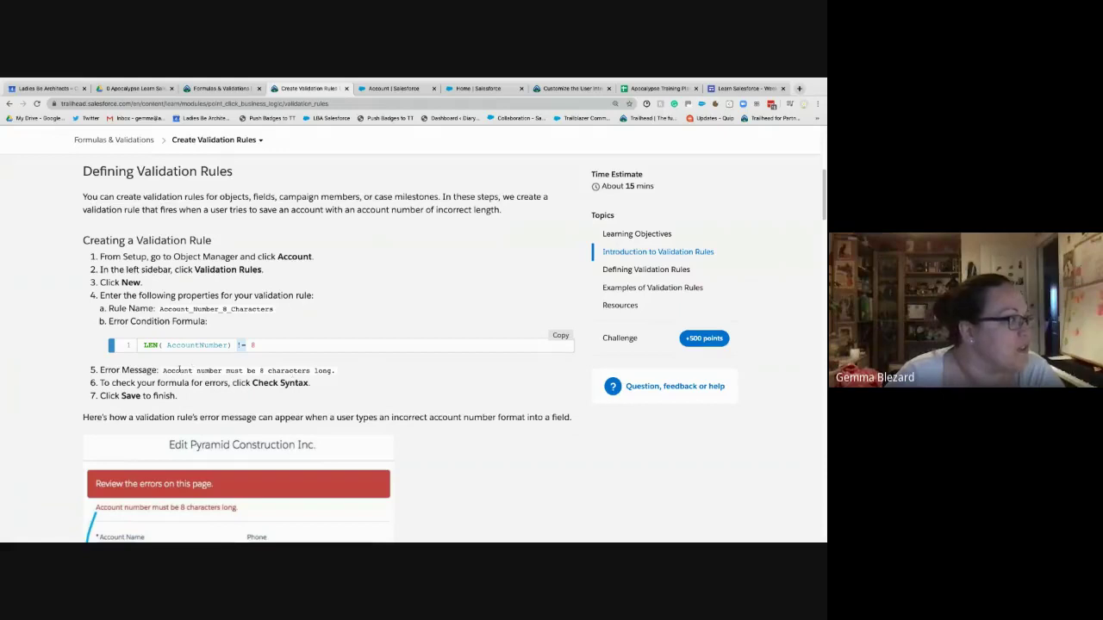
left_click_drag(163, 371, 335, 371)
key("ctrl+c")
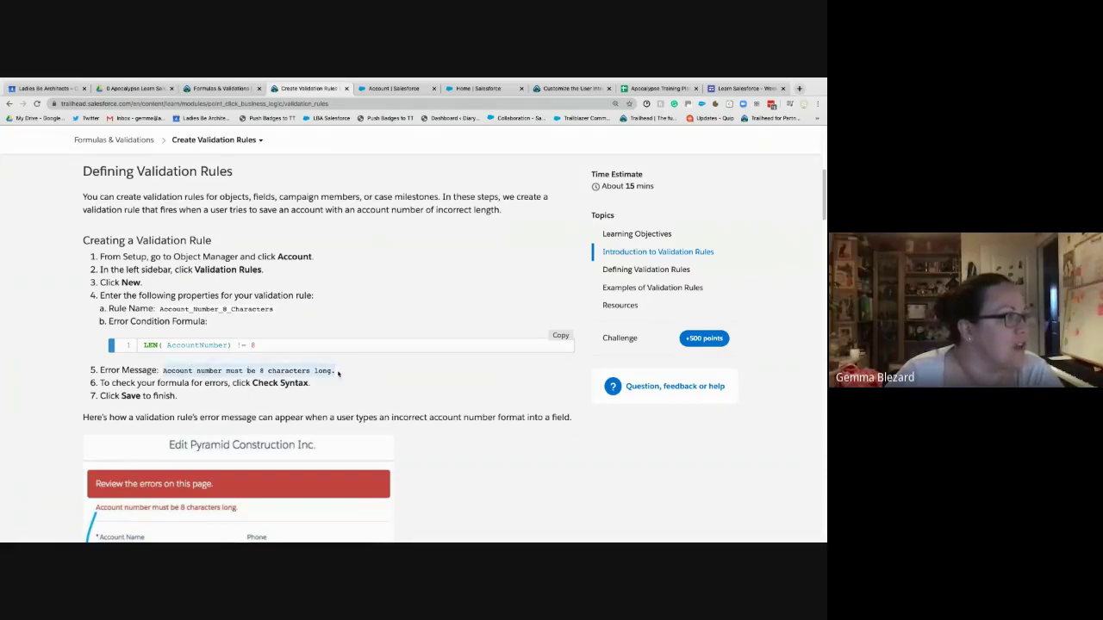
left_click(394, 89)
triple_click(234, 512)
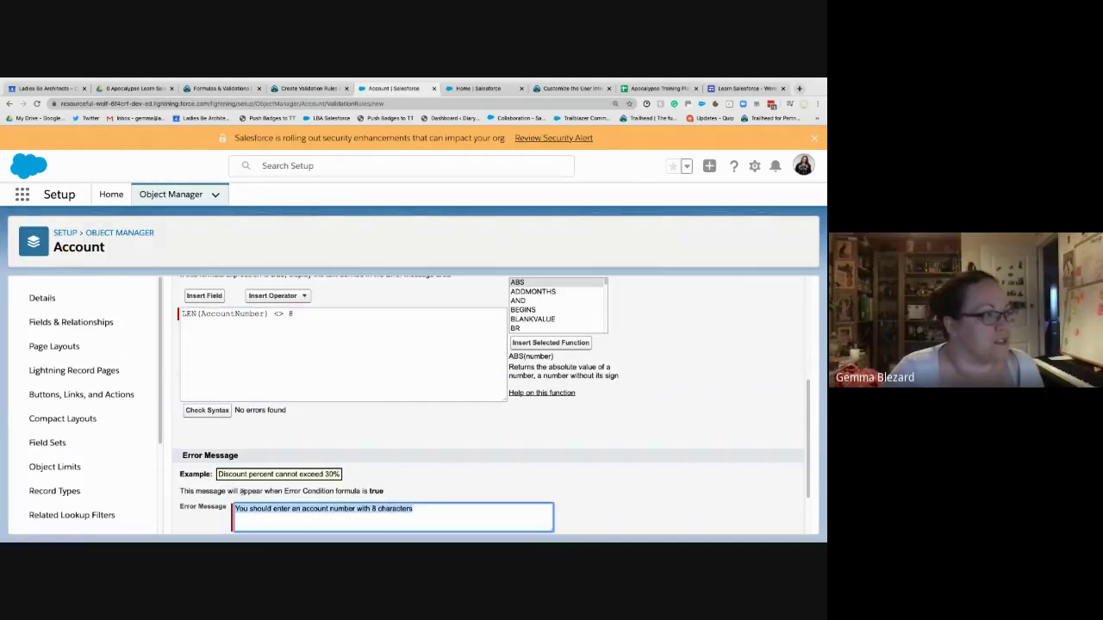
key("ctrl+v")
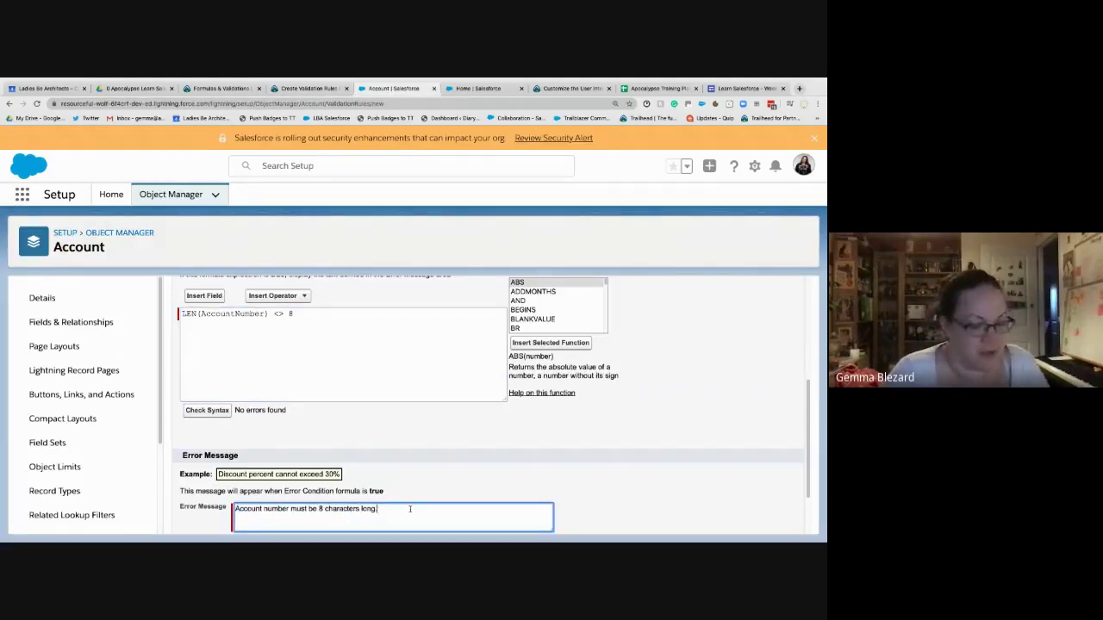
key("BackSpace")
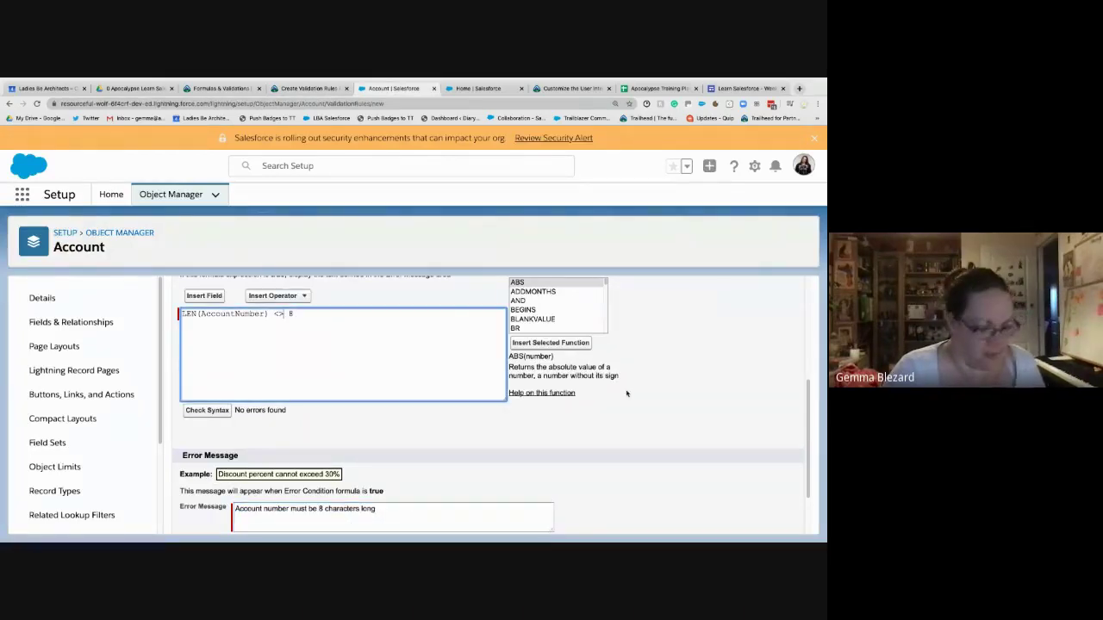
- Change the <> operator to != and check the formula's syntax
left_click(283, 313)
key("BackSpace")
key("BackSpace")
type("!=")
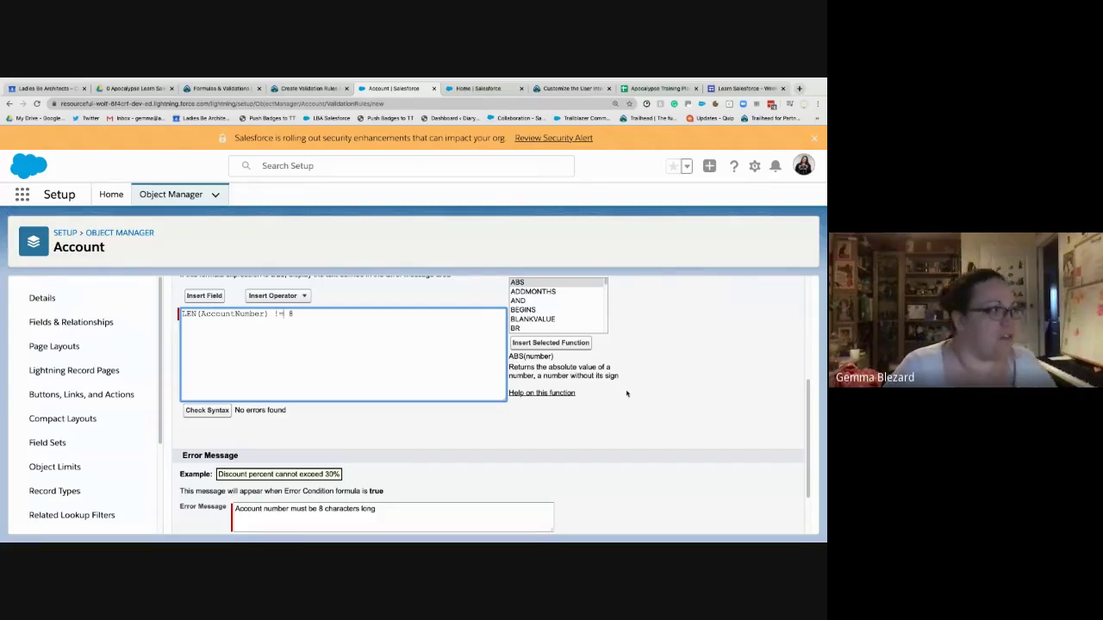
scroll(620, 392, "down", 1)
left_click(209, 361)
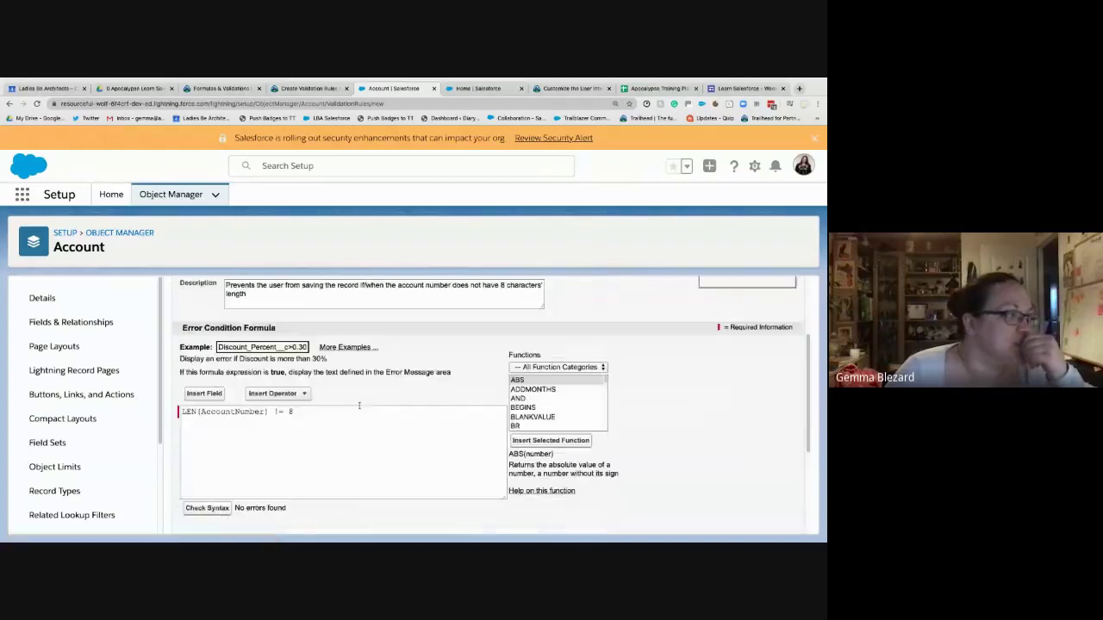
- Set the error location to the Account Number field and save the rule
scroll(359, 405, "down", 3)
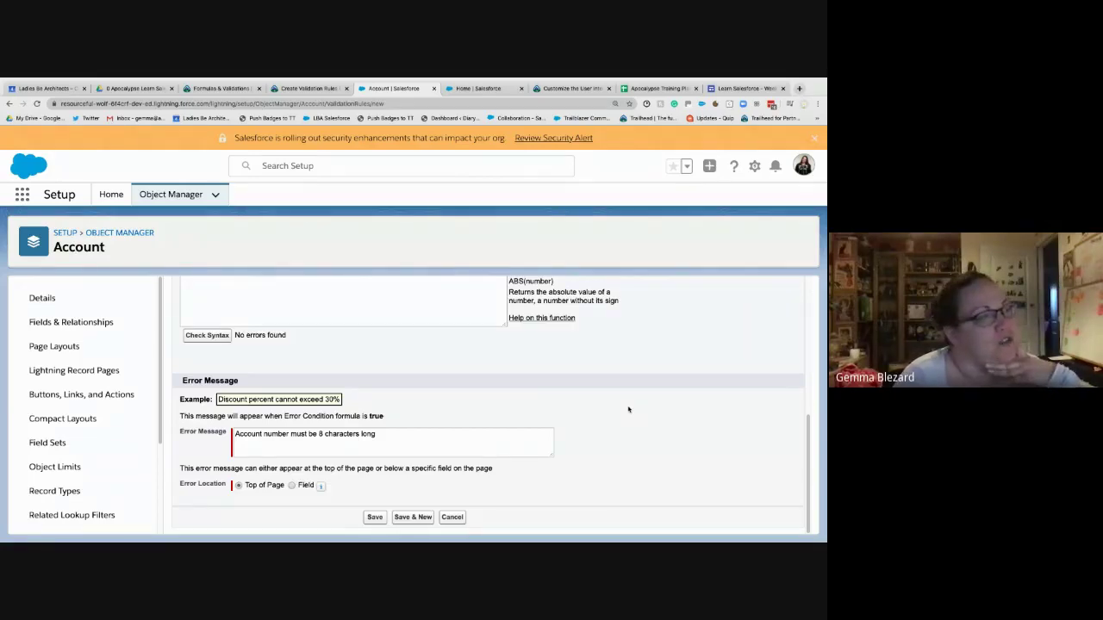
left_click(292, 485)
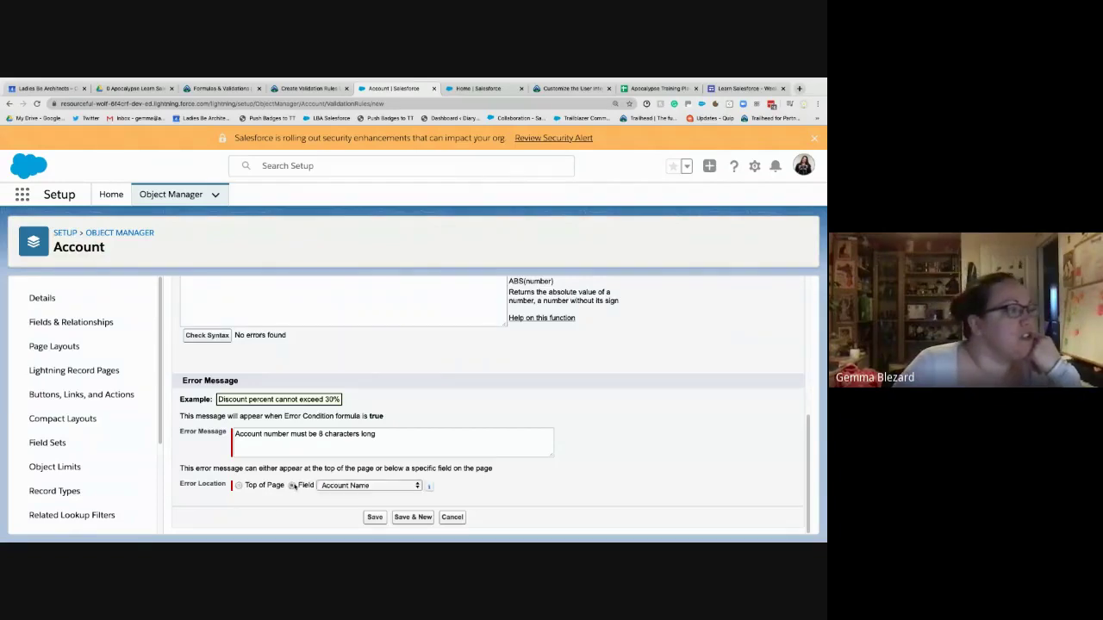
left_click(341, 487)
left_click(365, 495)
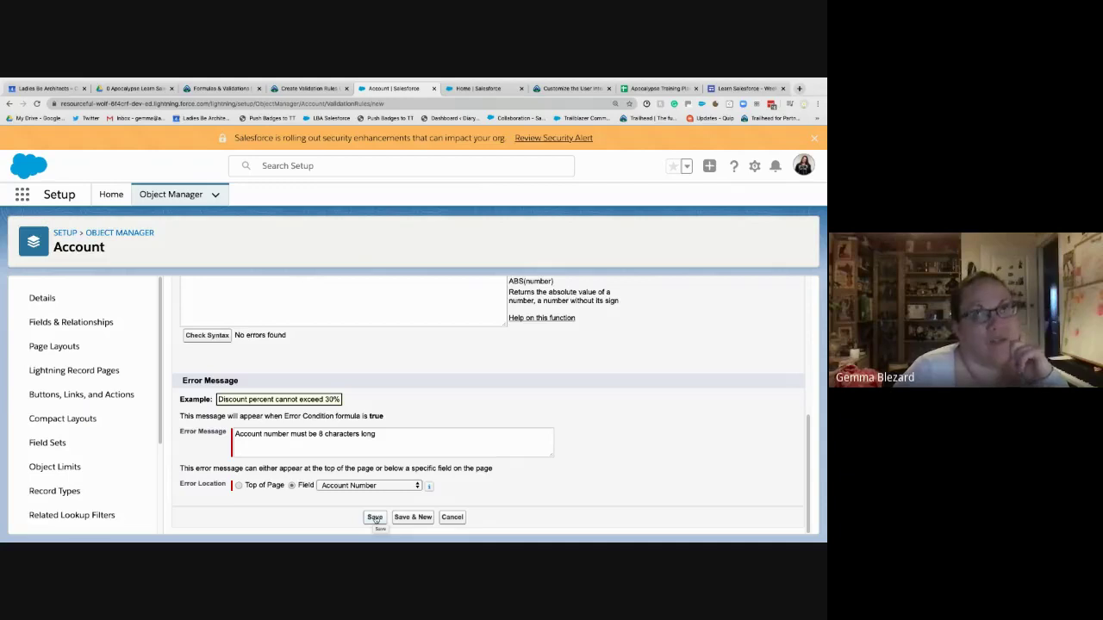
left_click(375, 518)
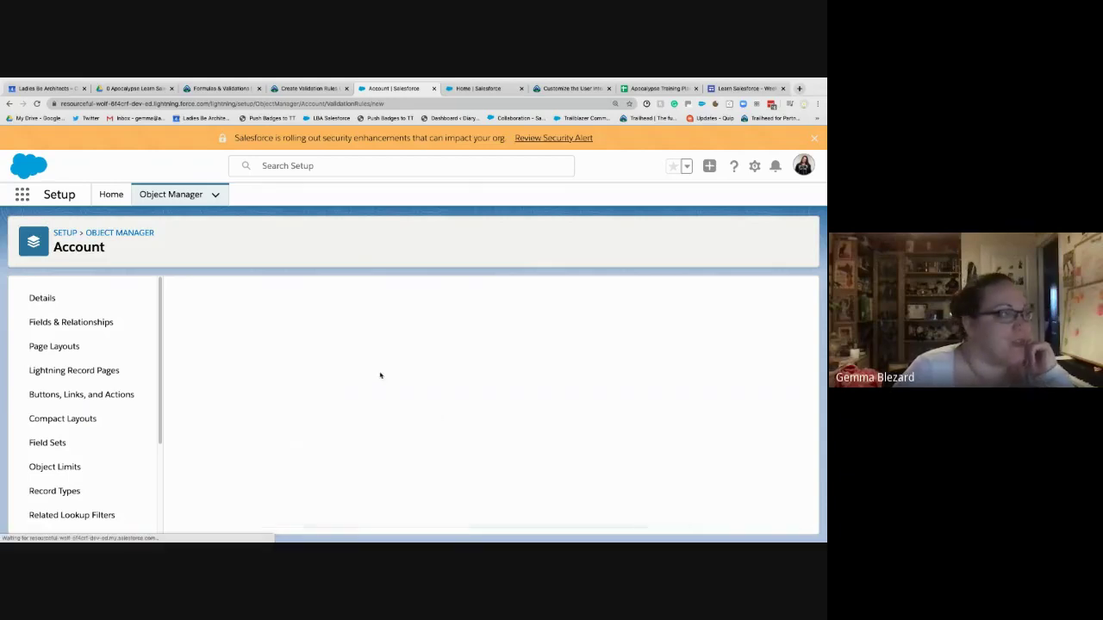
- Open the TNR Corp. account from the Sales home page and show its Details
left_click(473, 91)
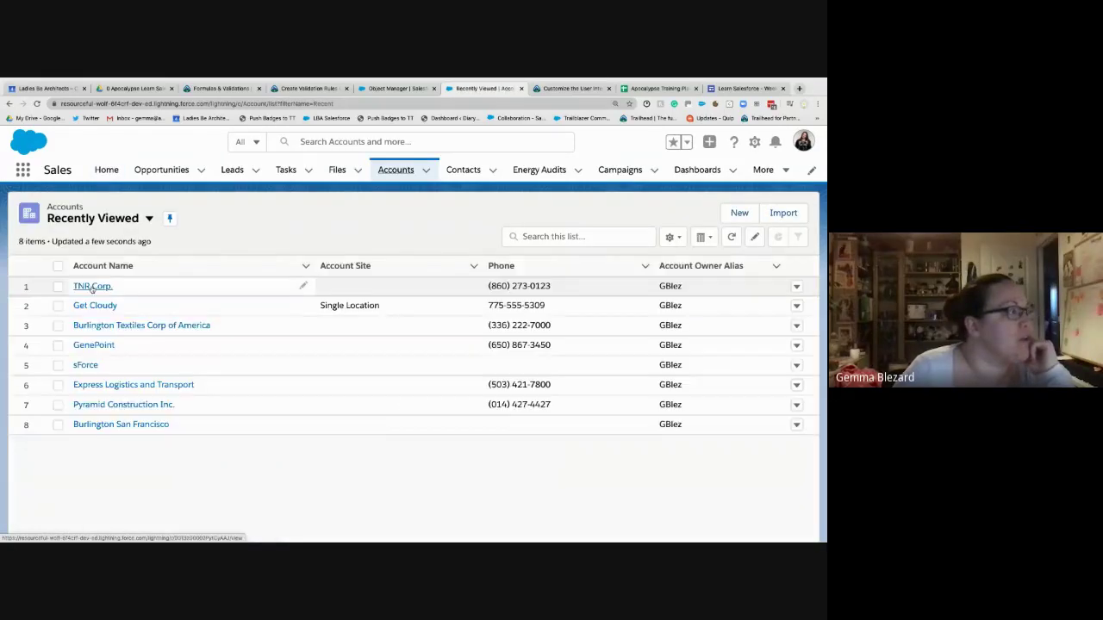
left_click(92, 288)
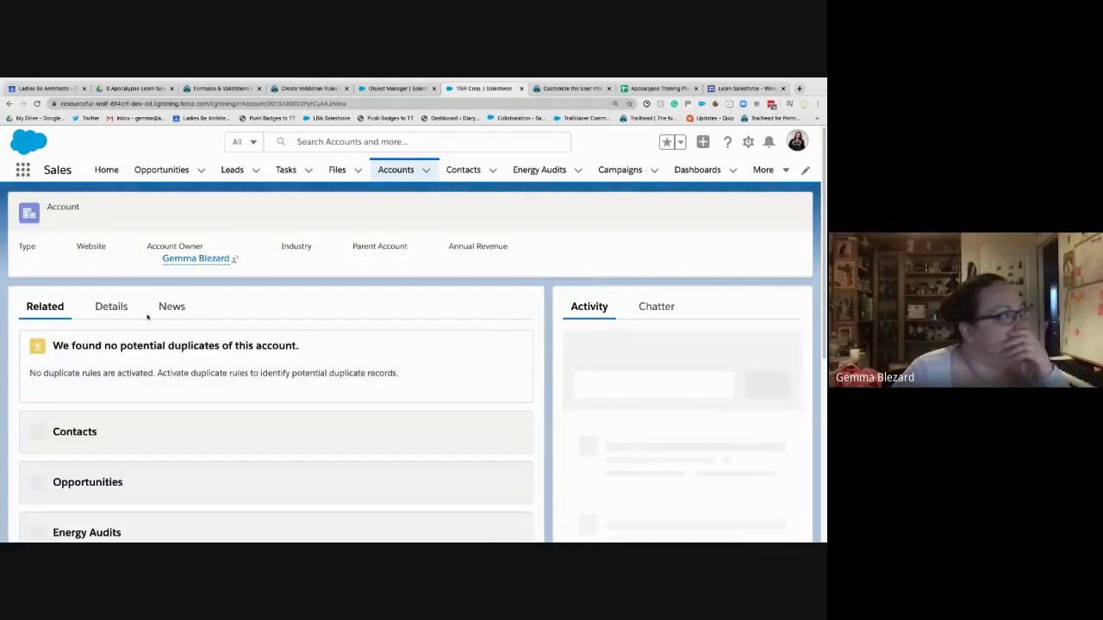
left_click(127, 310)
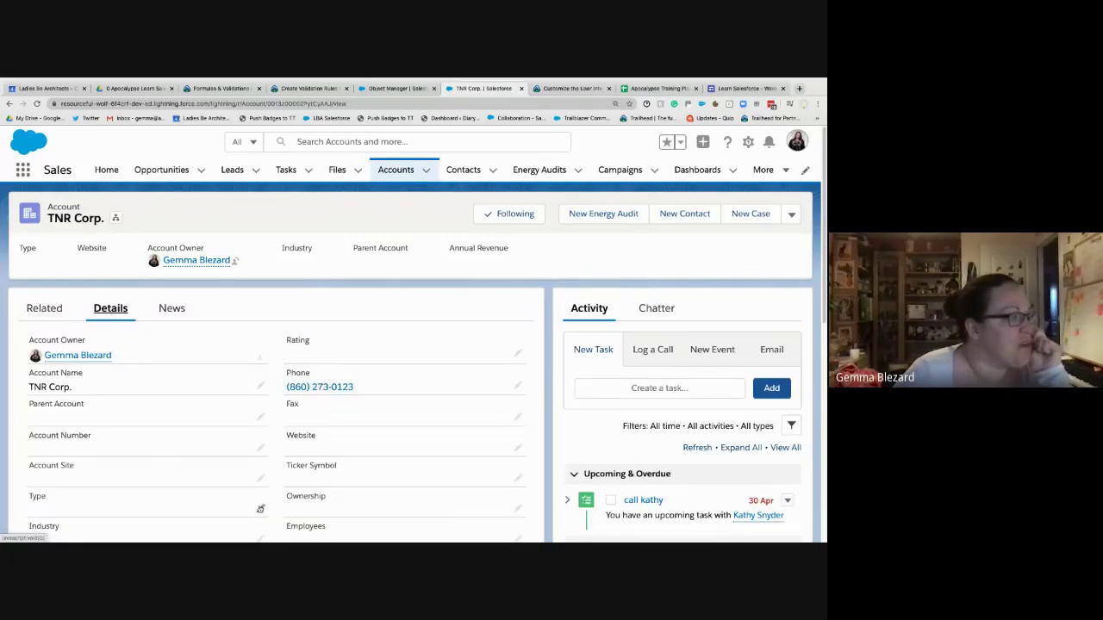
- Edit TNR Corp. inline, setting its Type to Prospect and dismissing the snag popup
double_click(225, 384)
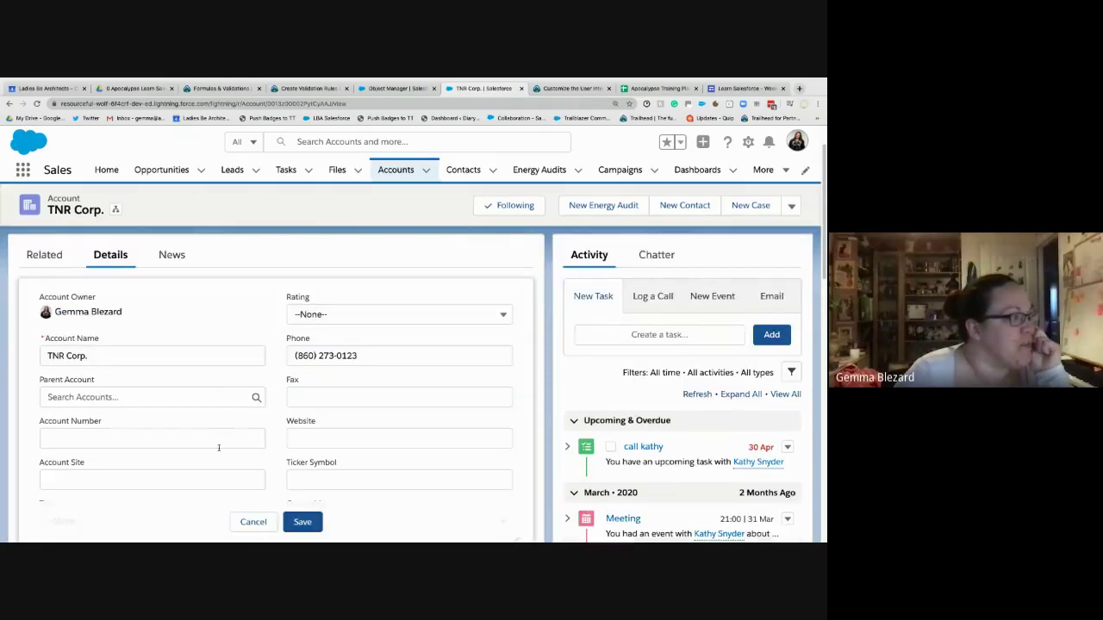
scroll(219, 447, "down", 2)
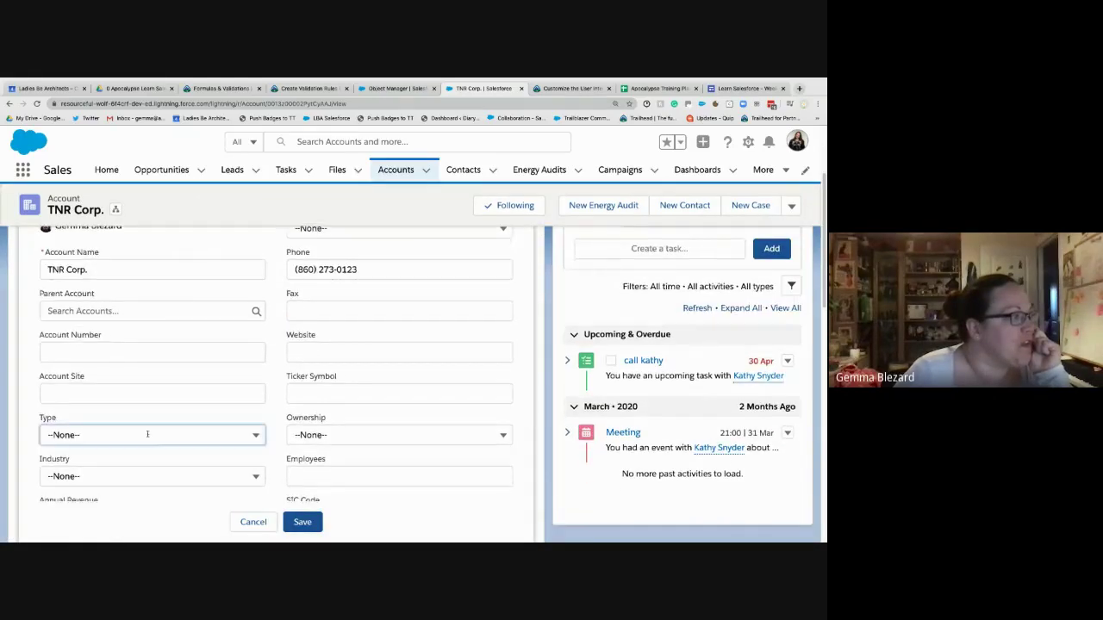
left_click(148, 435)
left_click(120, 274)
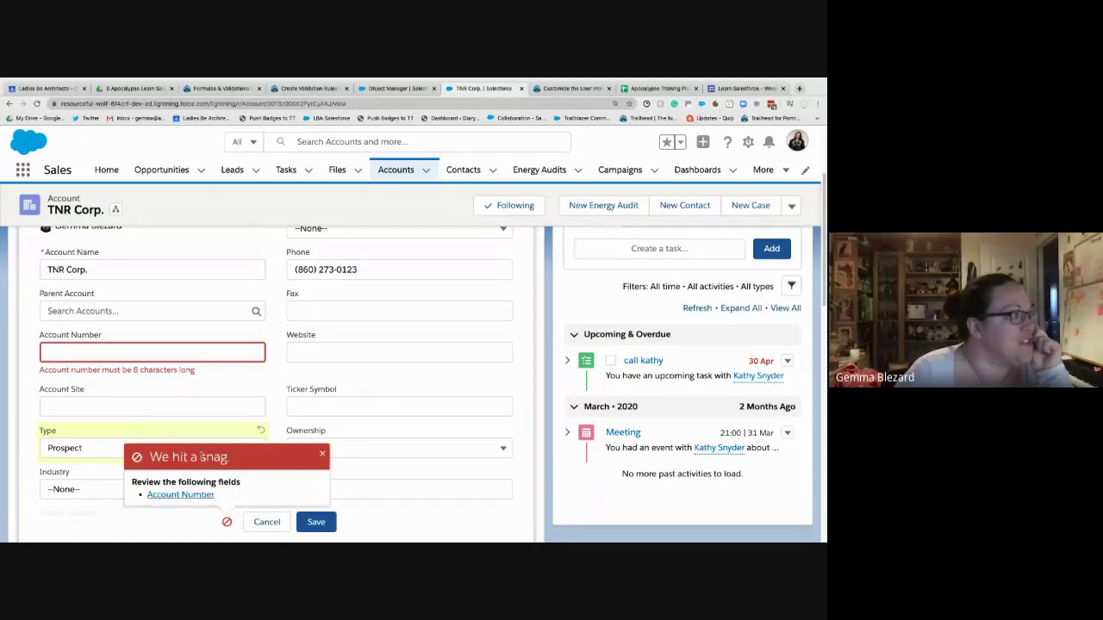
left_click(324, 455)
- Enter account number 123456789 and save to test the validation rule
left_click(82, 352)
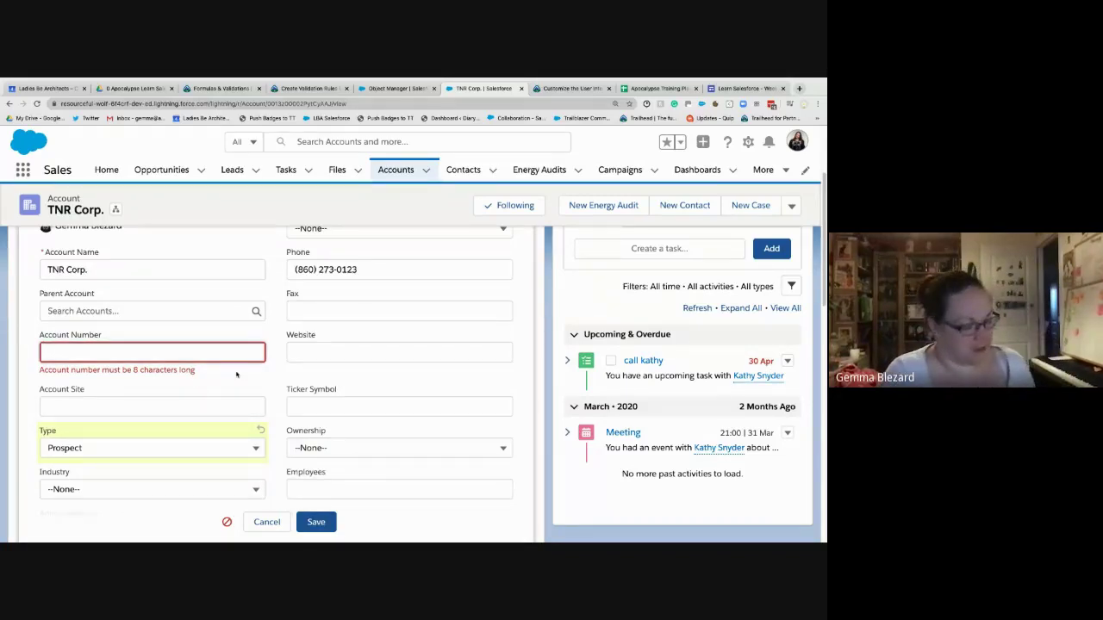
type("12345")
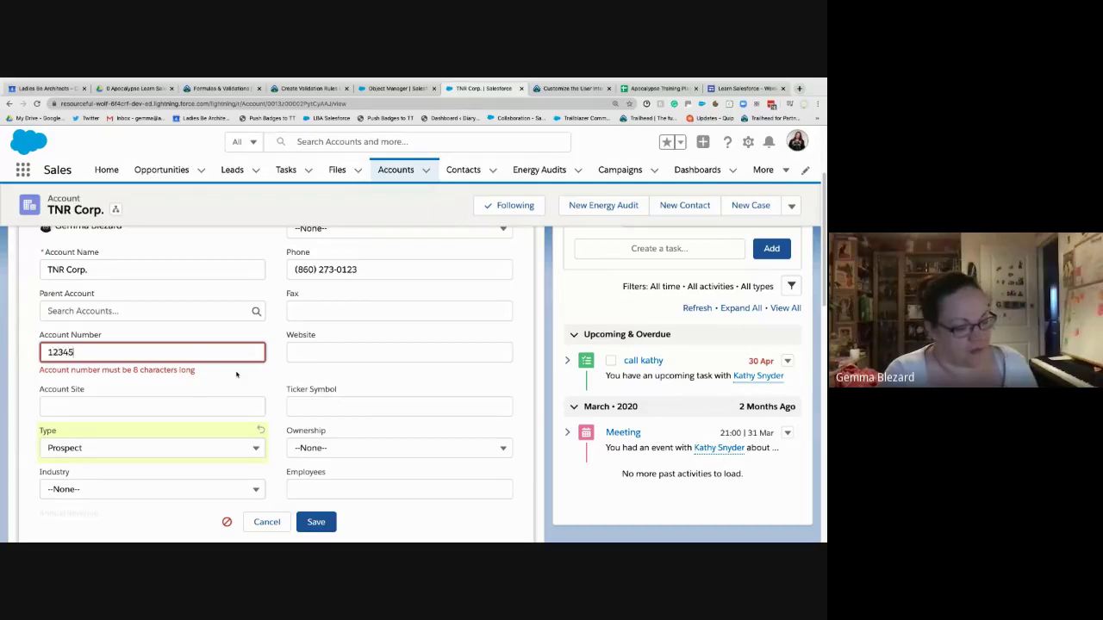
type("6789")
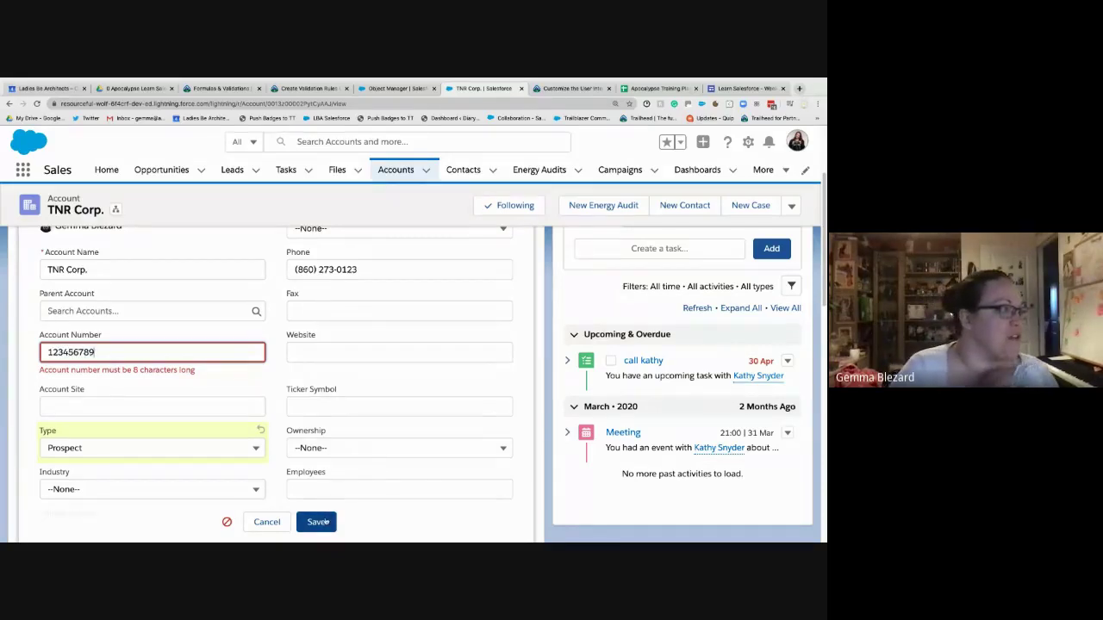
left_click(316, 522)
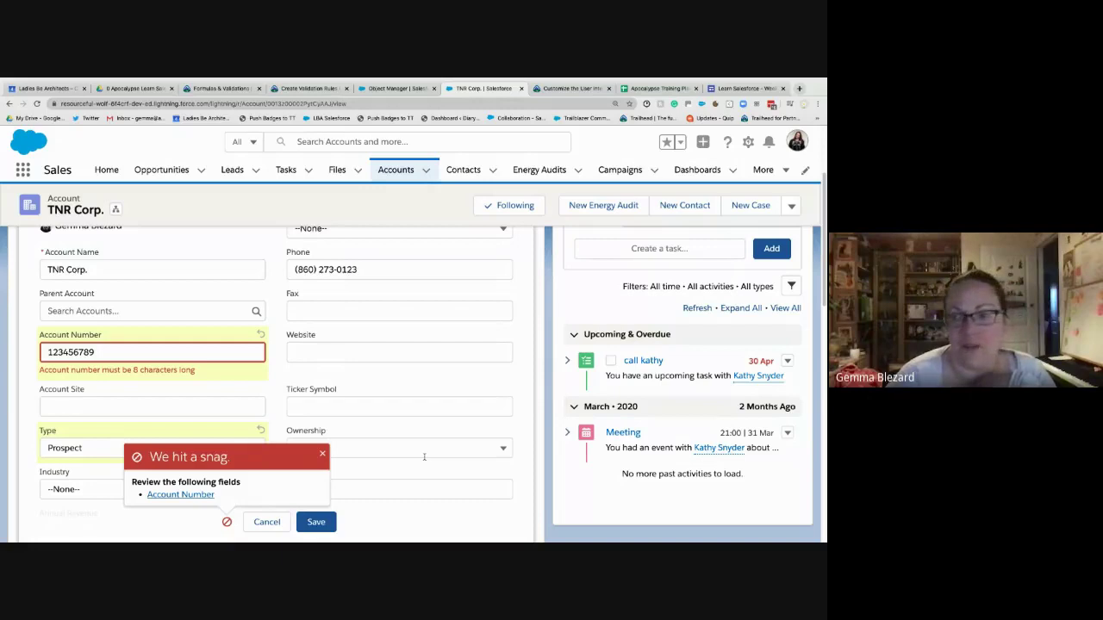
- Shorten the account number to 8 digits and save the account successfully
left_click(95, 352)
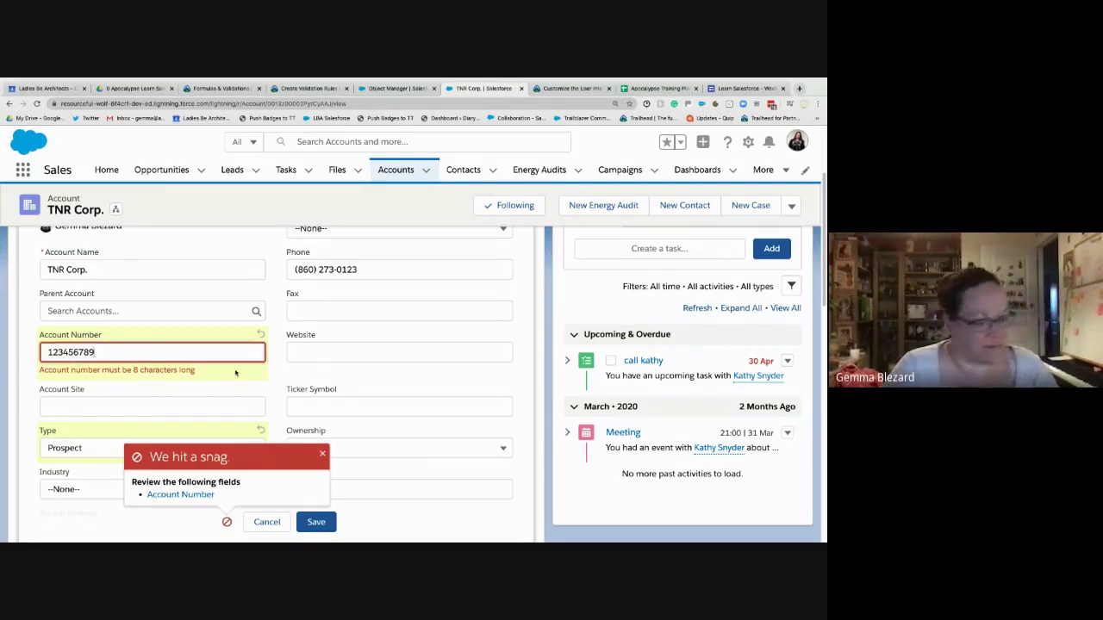
key("BackSpace")
key("BackSpace")
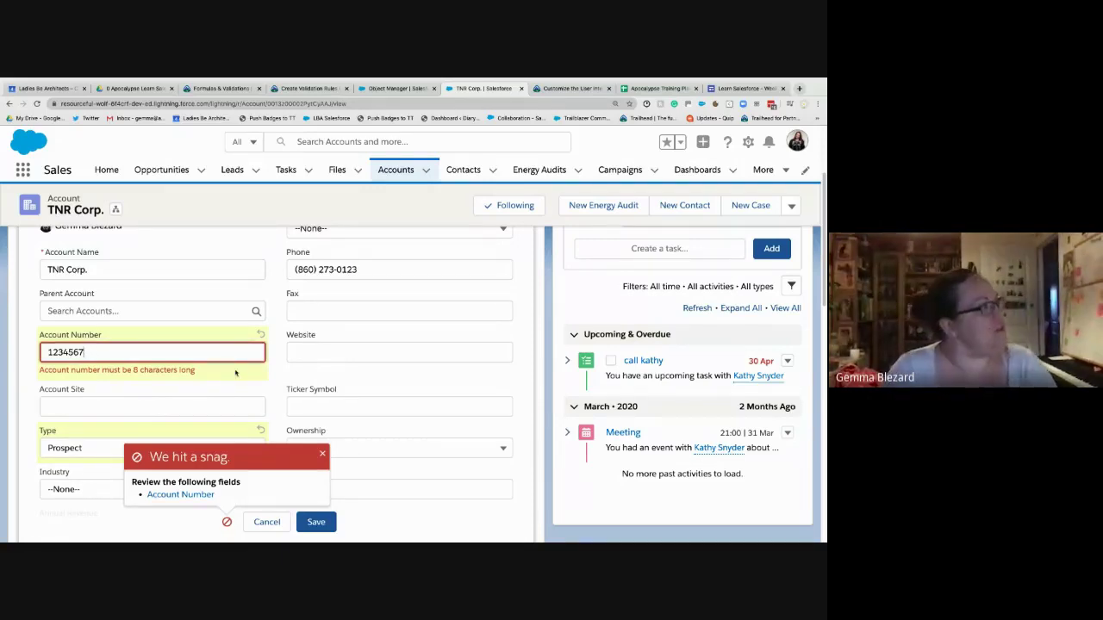
left_click(322, 454)
key("Return")
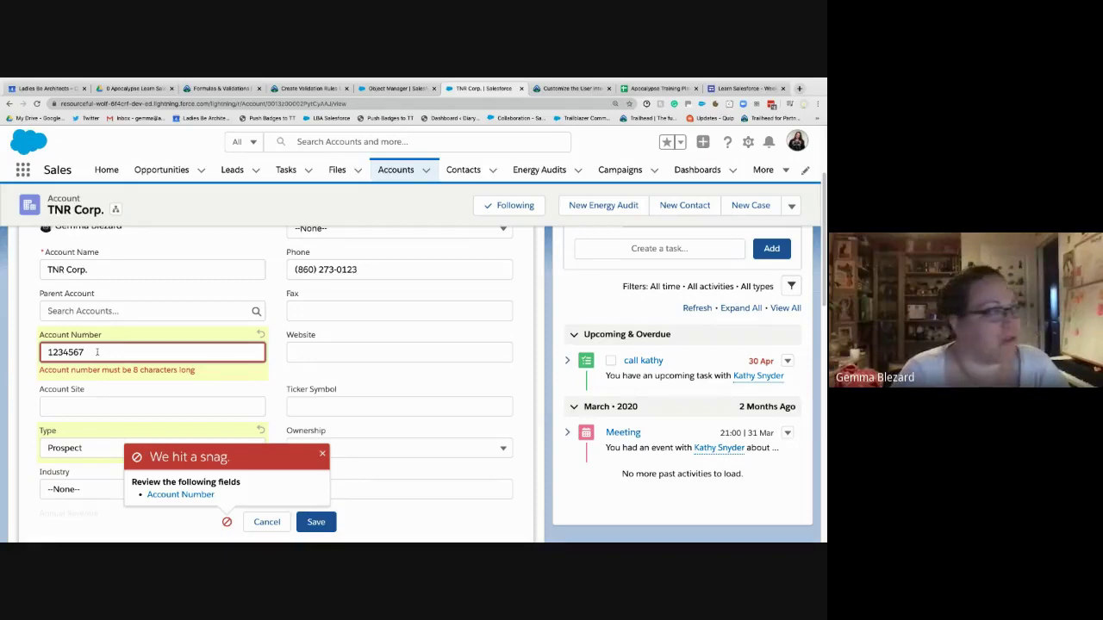
type("8")
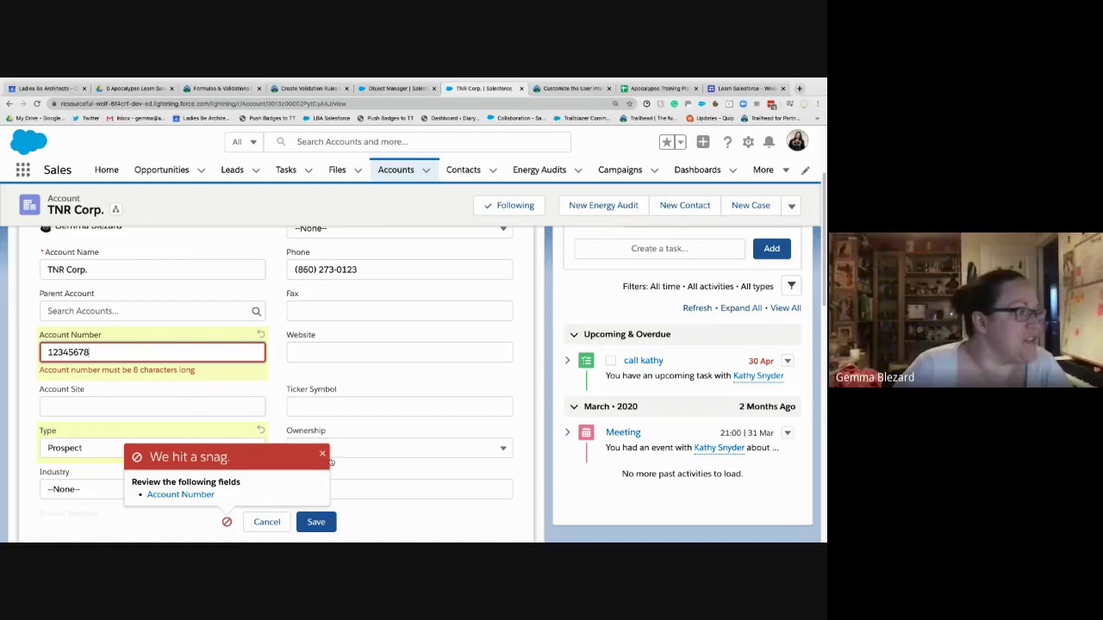
left_click(323, 454)
left_click(318, 523)
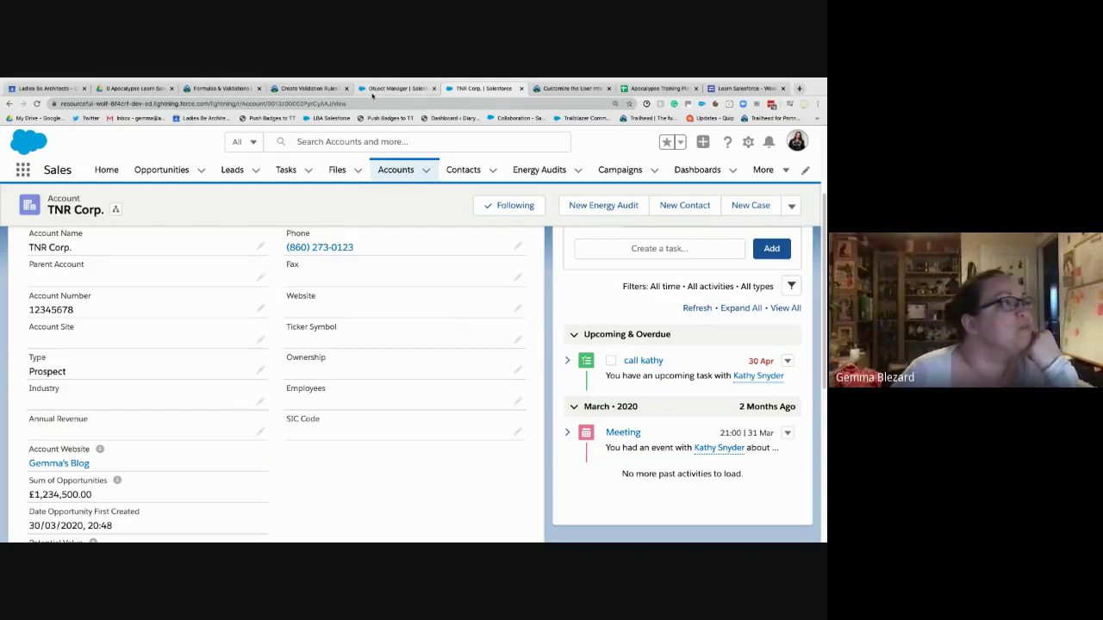
- Copy the Account Number Is Numeric example formula from the Trailhead lesson
left_click(308, 88)
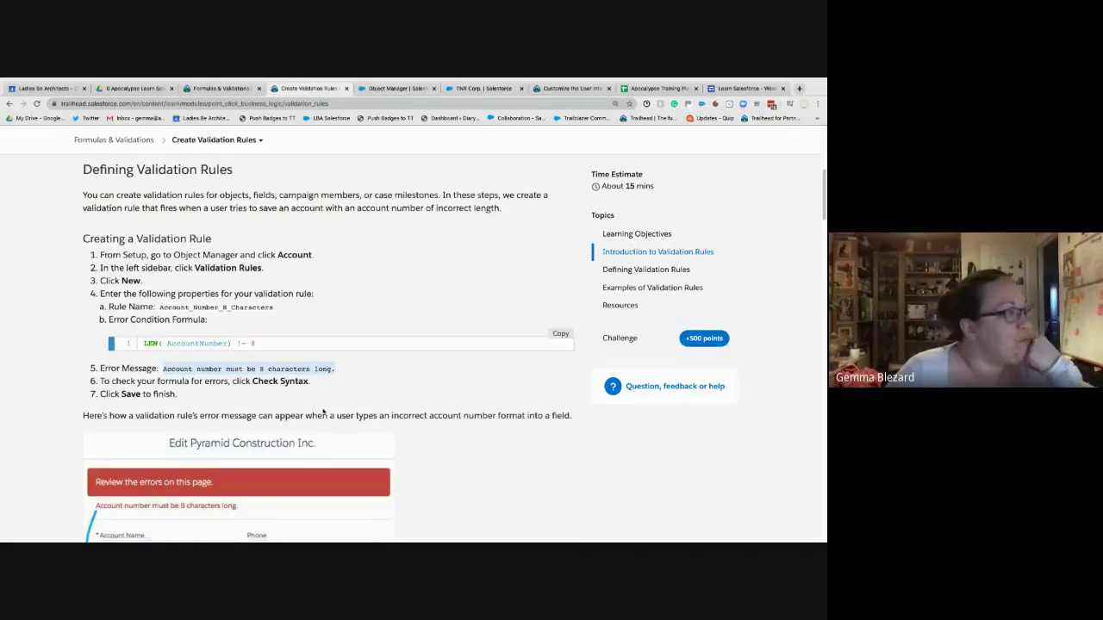
scroll(321, 410, "down", 5)
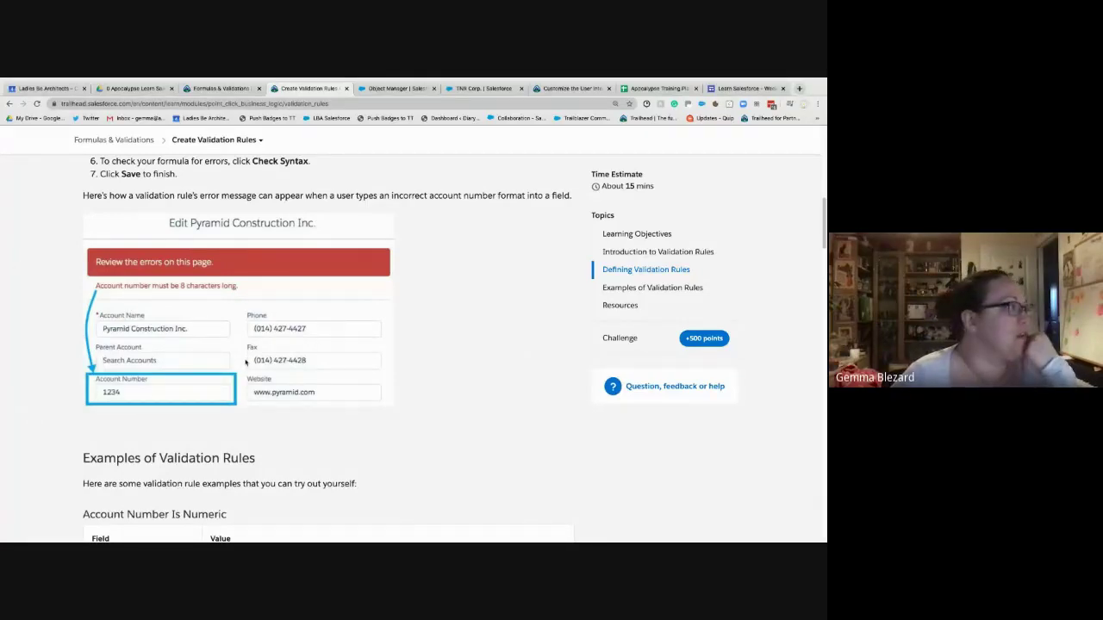
scroll(246, 362, "down", 3)
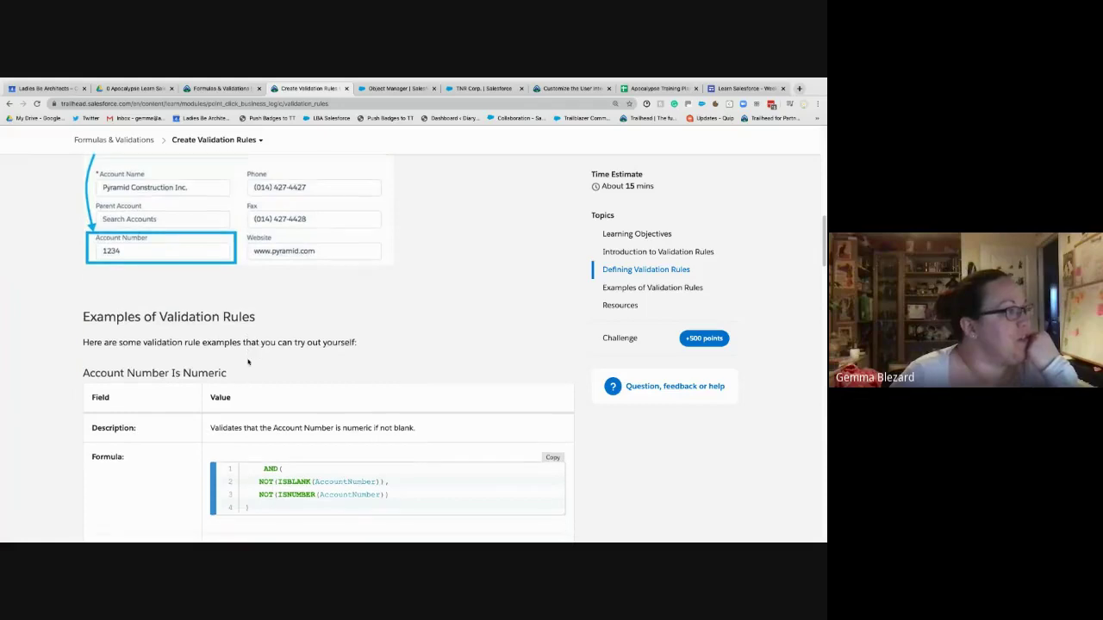
scroll(248, 362, "down", 3)
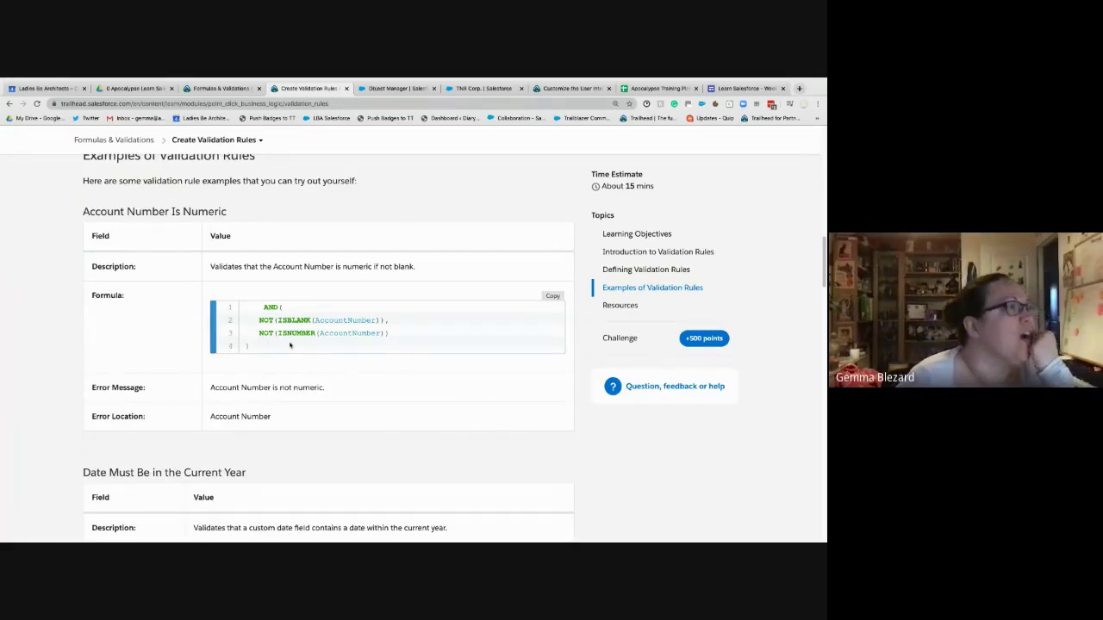
left_click(552, 297)
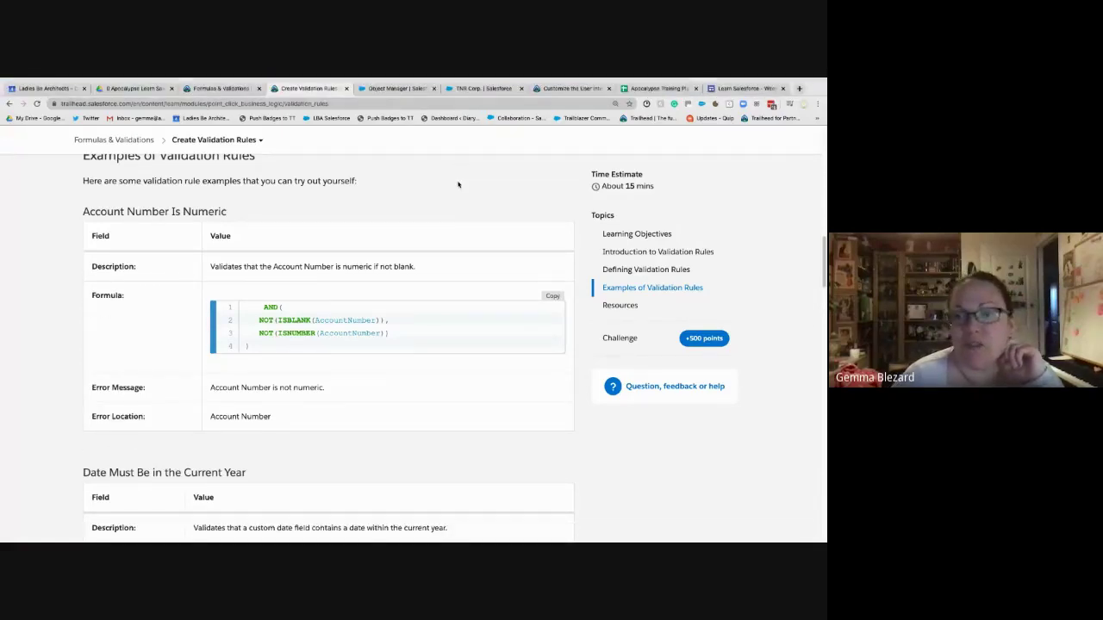
left_click(397, 88)
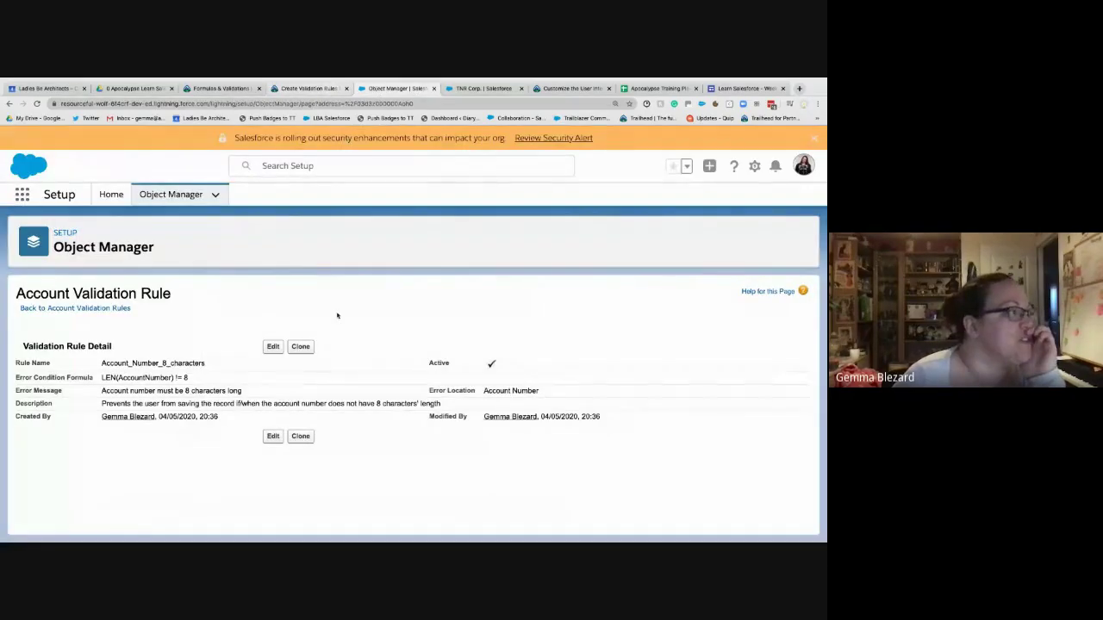
- Clone the Account_Number_8_characters rule, then view Trailhead's Account Number Is Numeric example
left_click(302, 347)
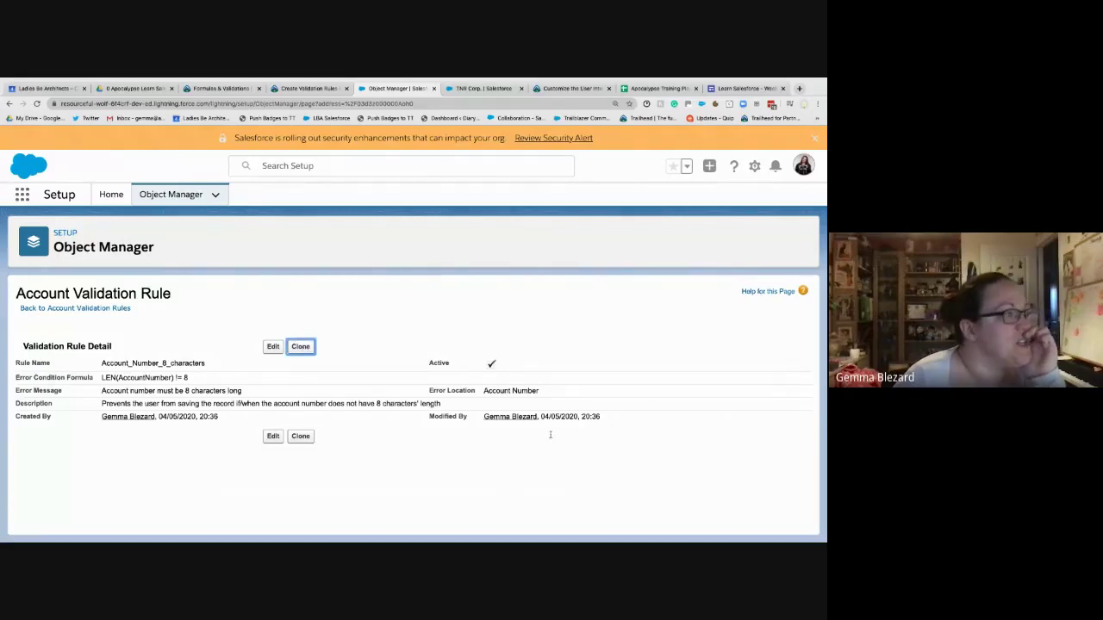
left_click(291, 88)
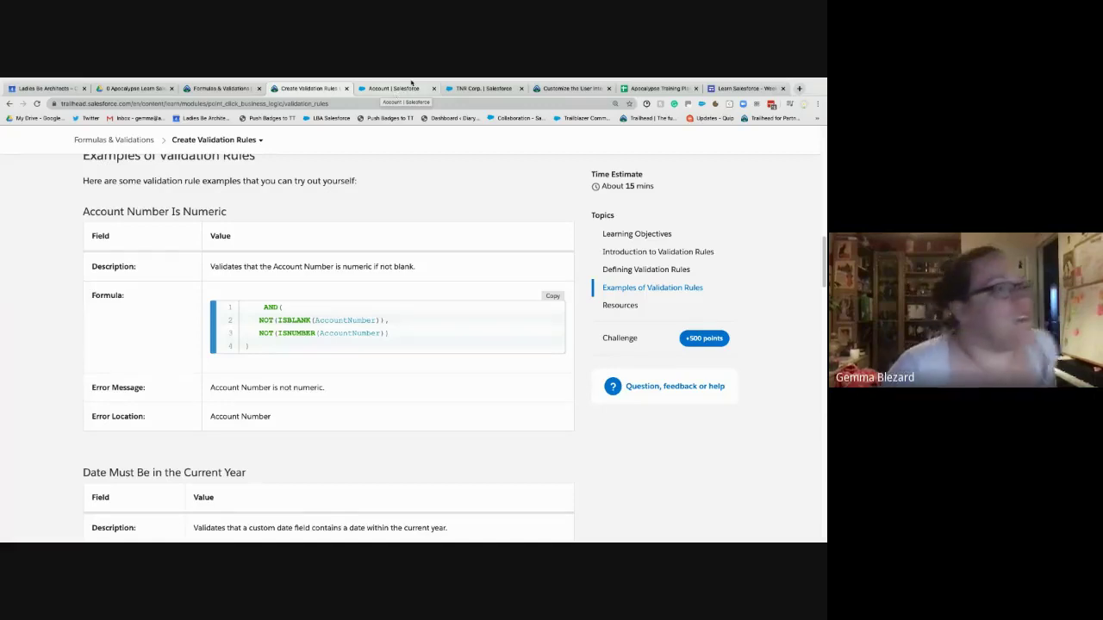
mouse_move(414, 78)
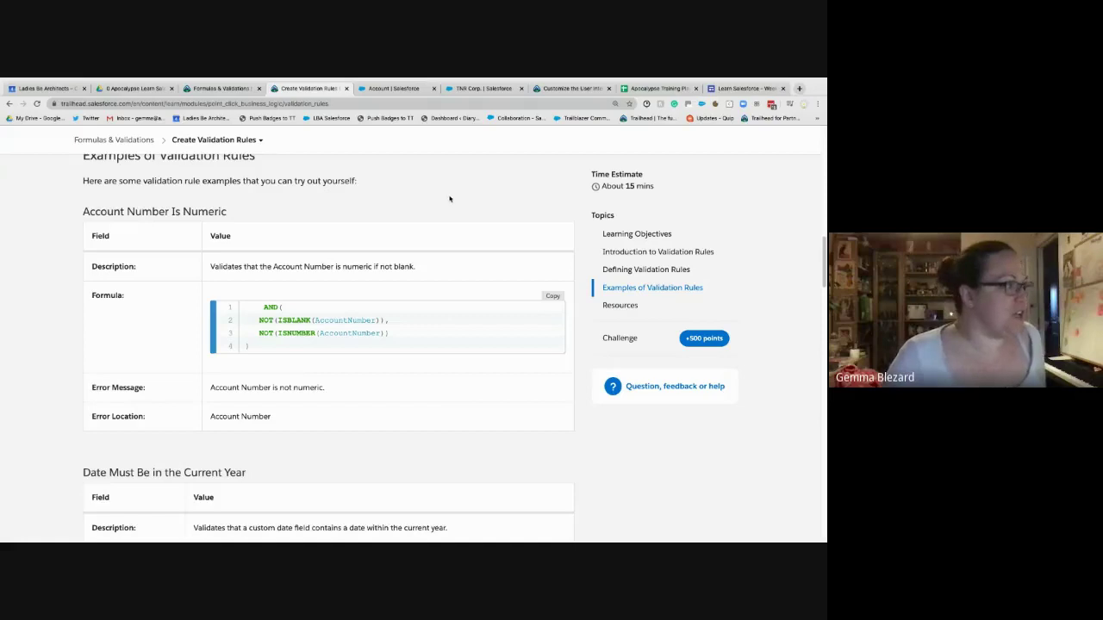
- Rename the cloned rule to 'Account number is not numeric'
left_click(412, 89)
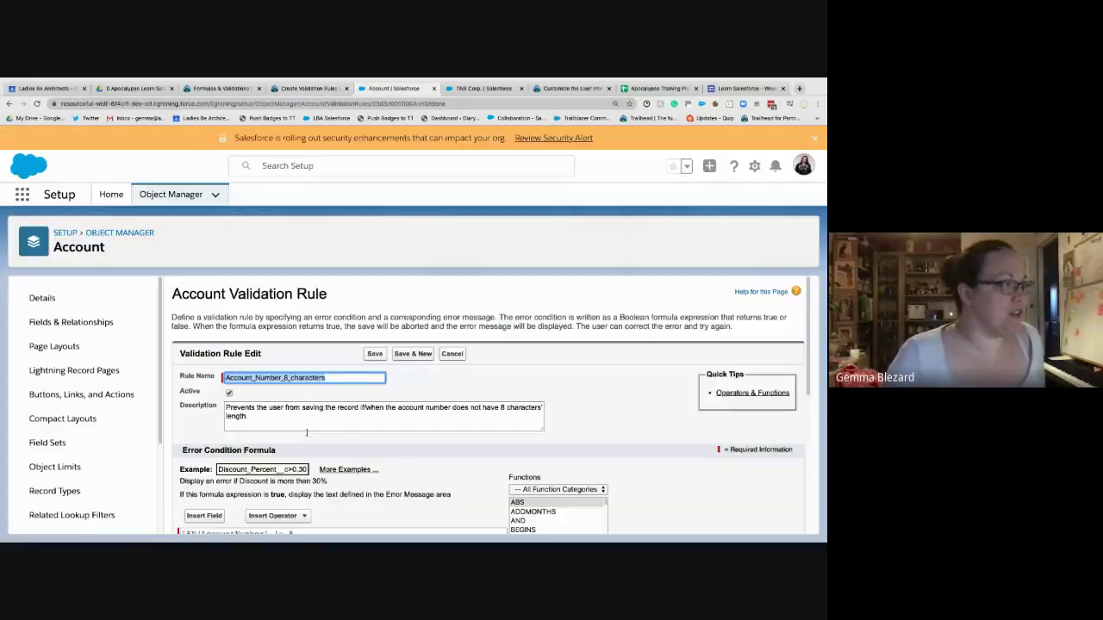
scroll(343, 409, "down", 2)
left_click(281, 312)
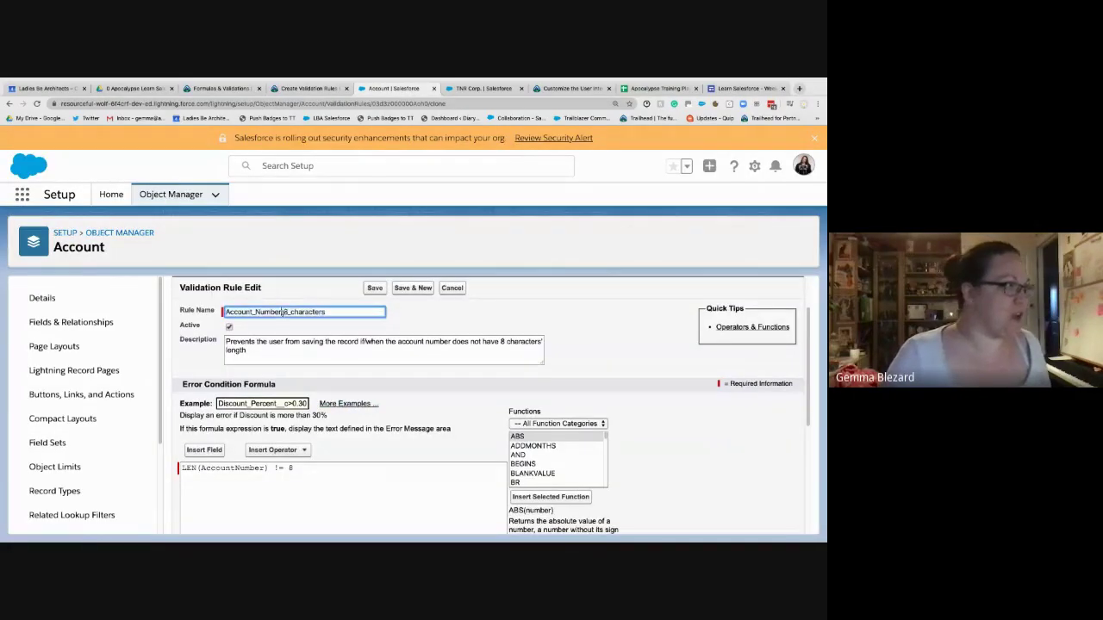
left_click_drag(281, 312, 363, 308)
double_click(363, 307)
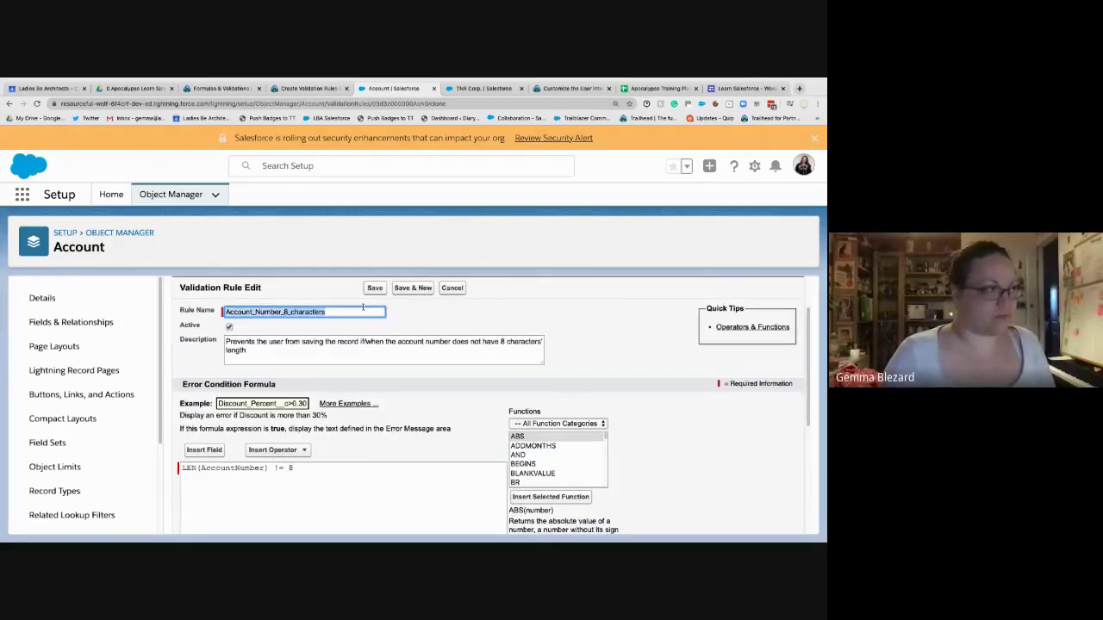
type("Acc")
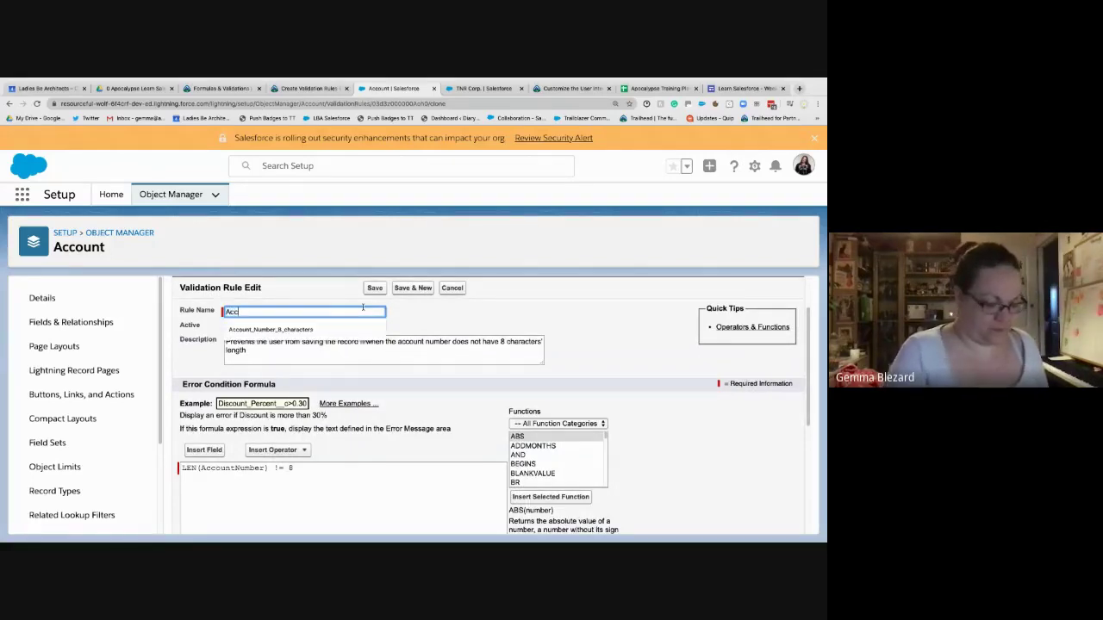
type("ount number ")
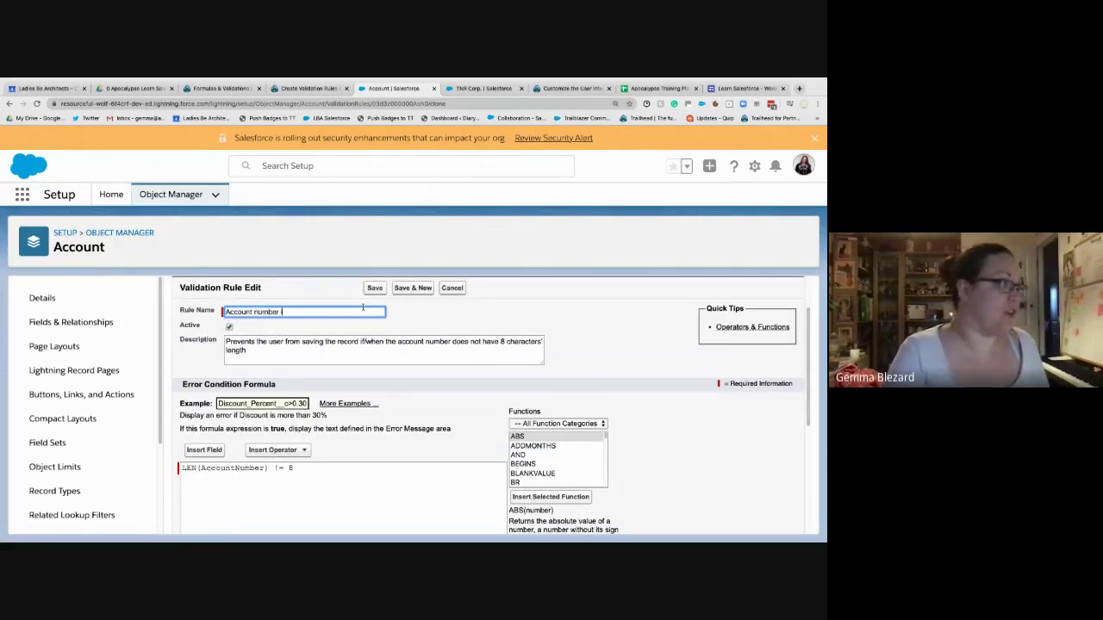
type("is not numeric")
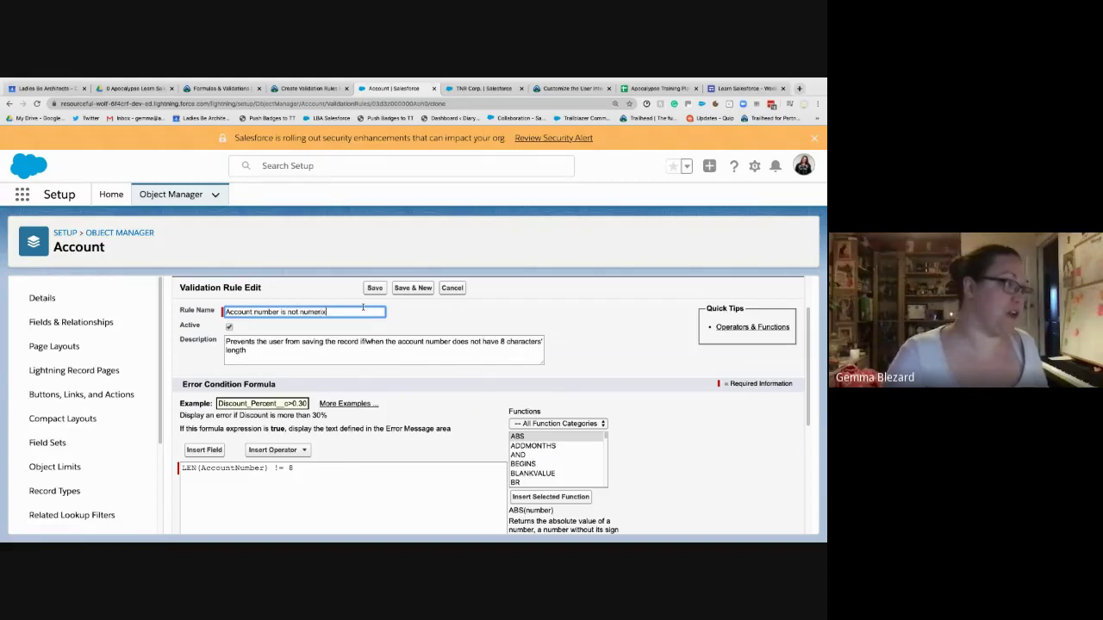
type("c")
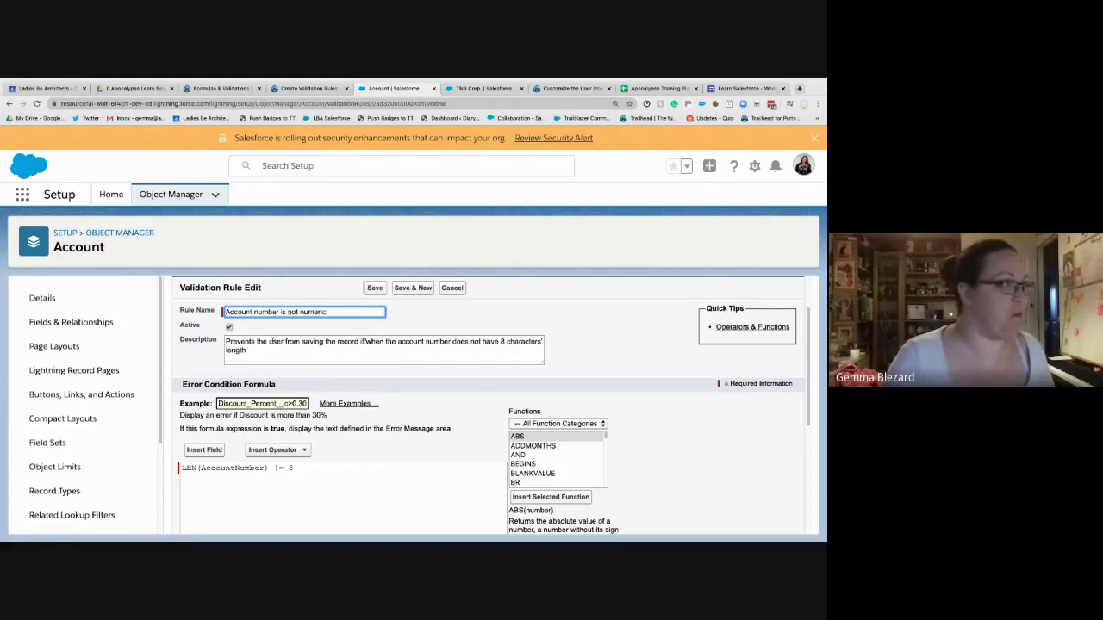
- Change the description's ending to 'is not numeric'
left_click(271, 341)
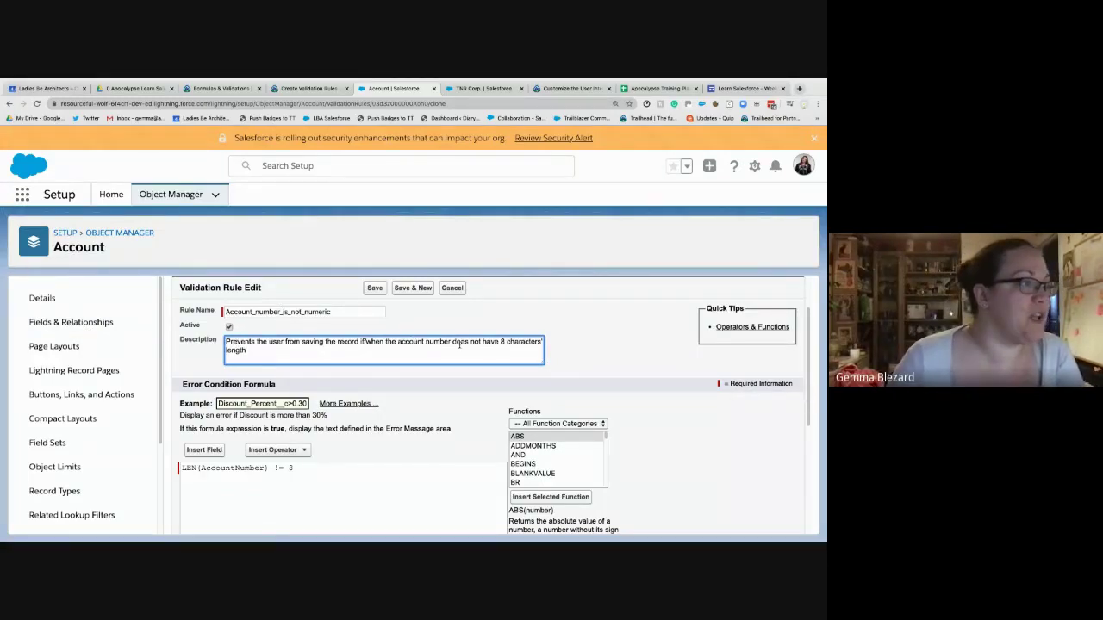
left_click_drag(452, 341, 503, 359)
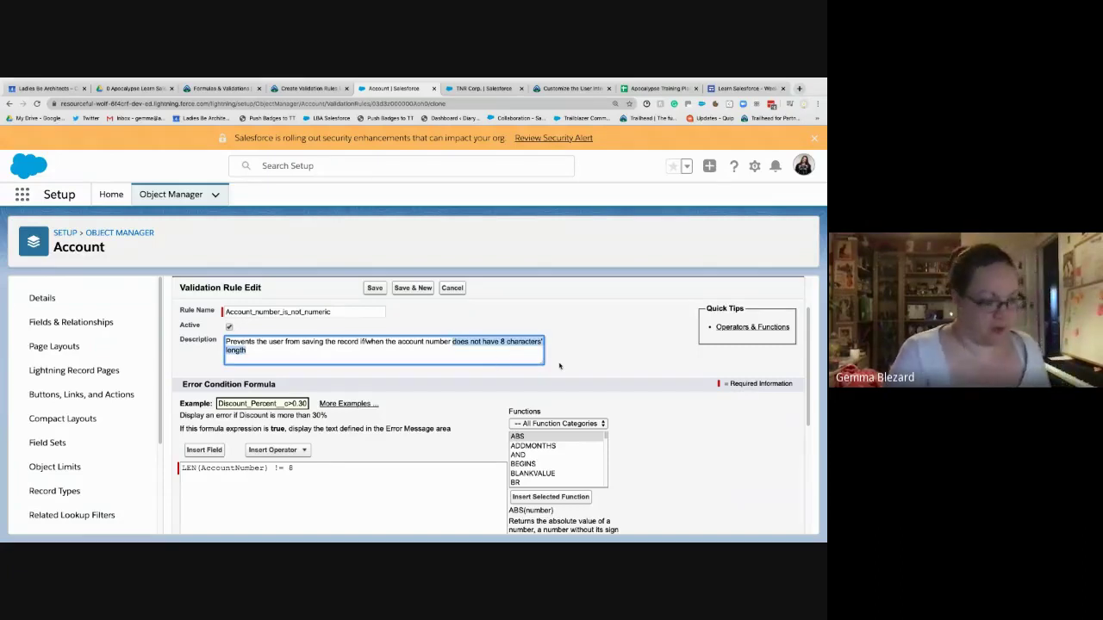
type("is not numeric")
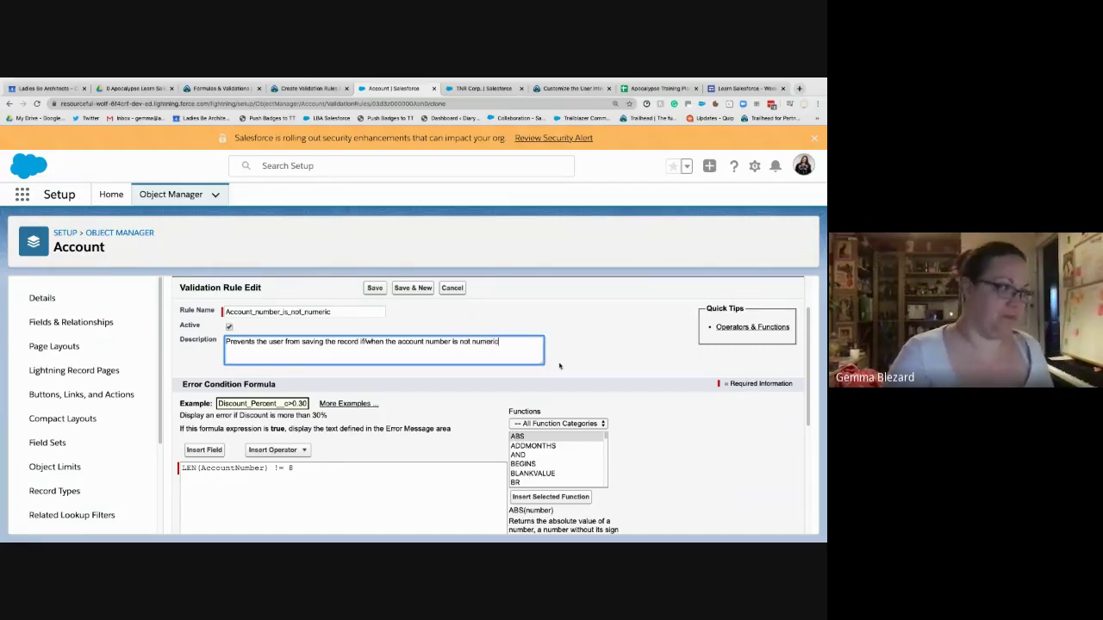
scroll(413, 405, "down", 1)
left_click(297, 462)
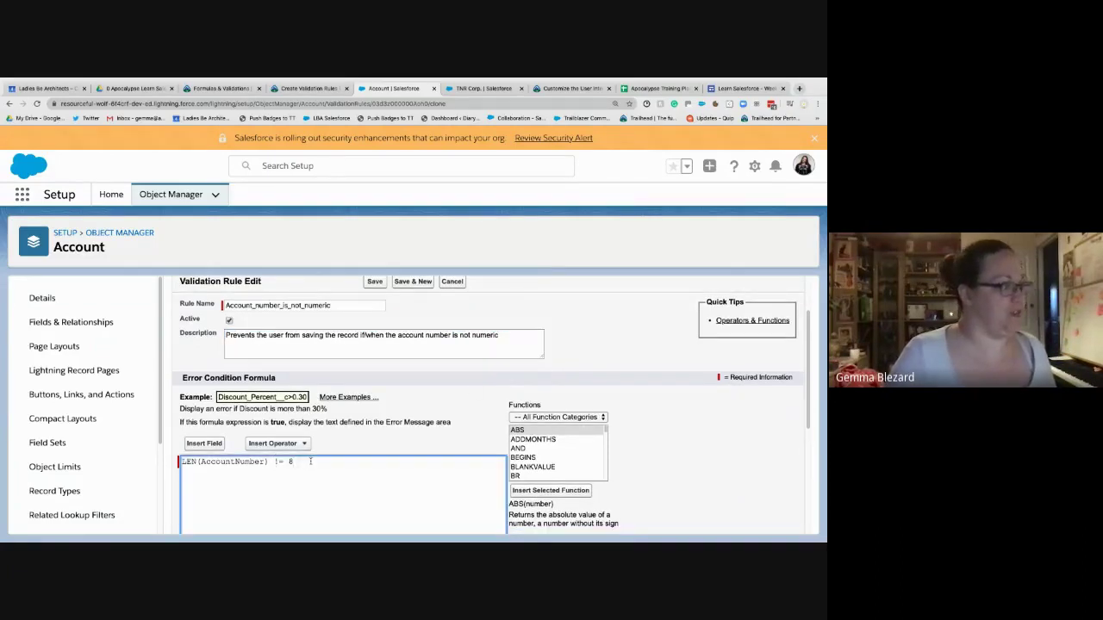
- Replace the cloned rule's formula with AND(NOT(ISBLANK(AccountNumber)), NOT(ISNUMBER(AccountNumber))) and check its syntax
scroll(312, 480, "down", 2)
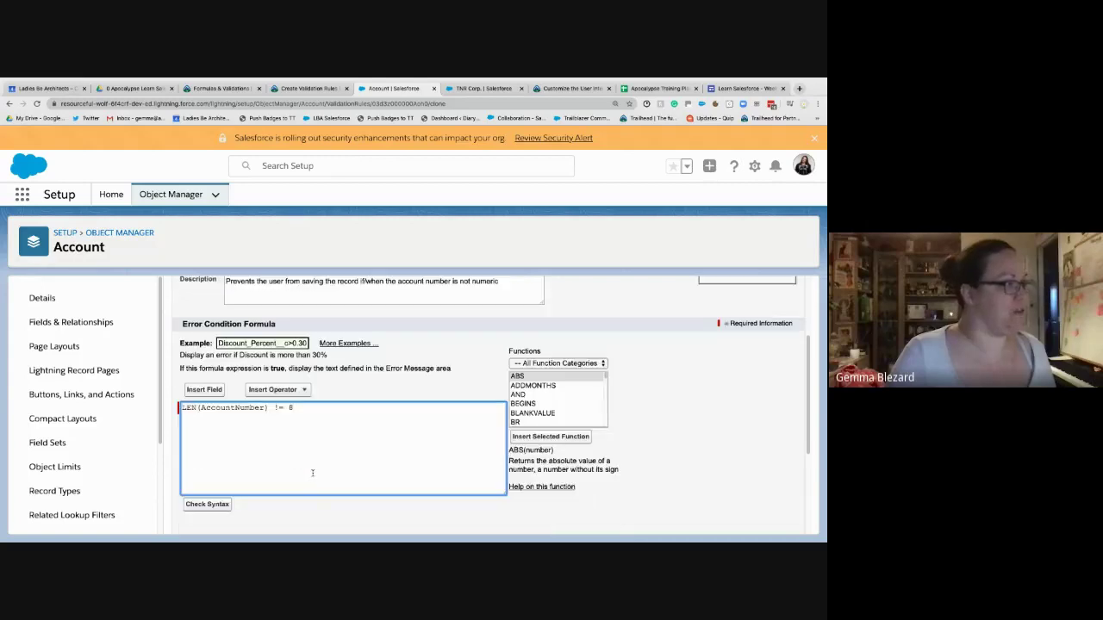
left_click(300, 91)
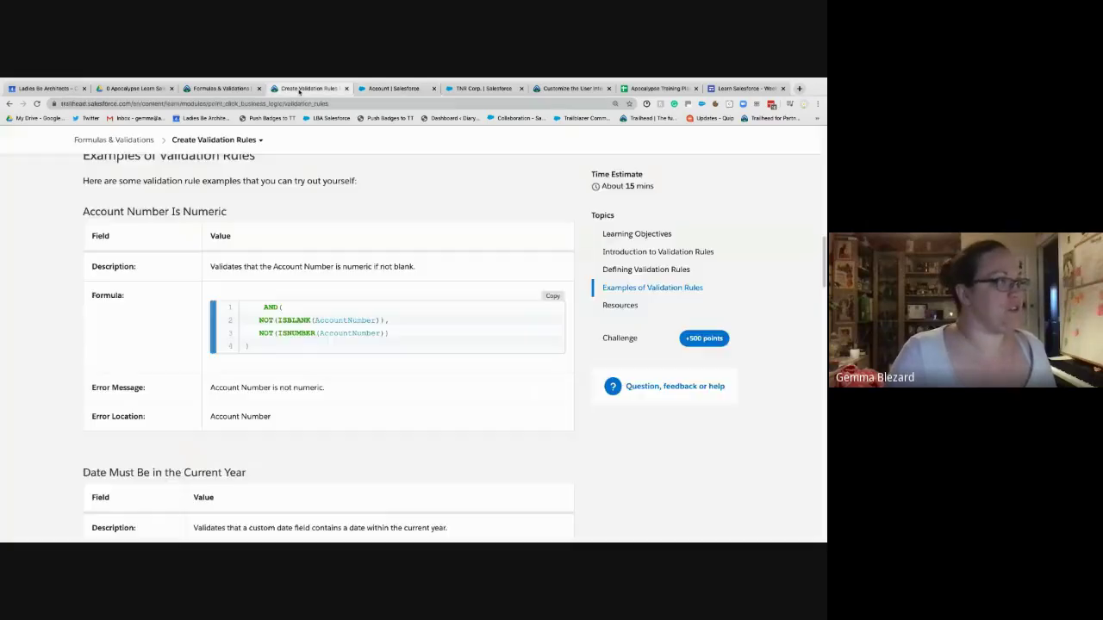
left_click(552, 297)
left_click(398, 88)
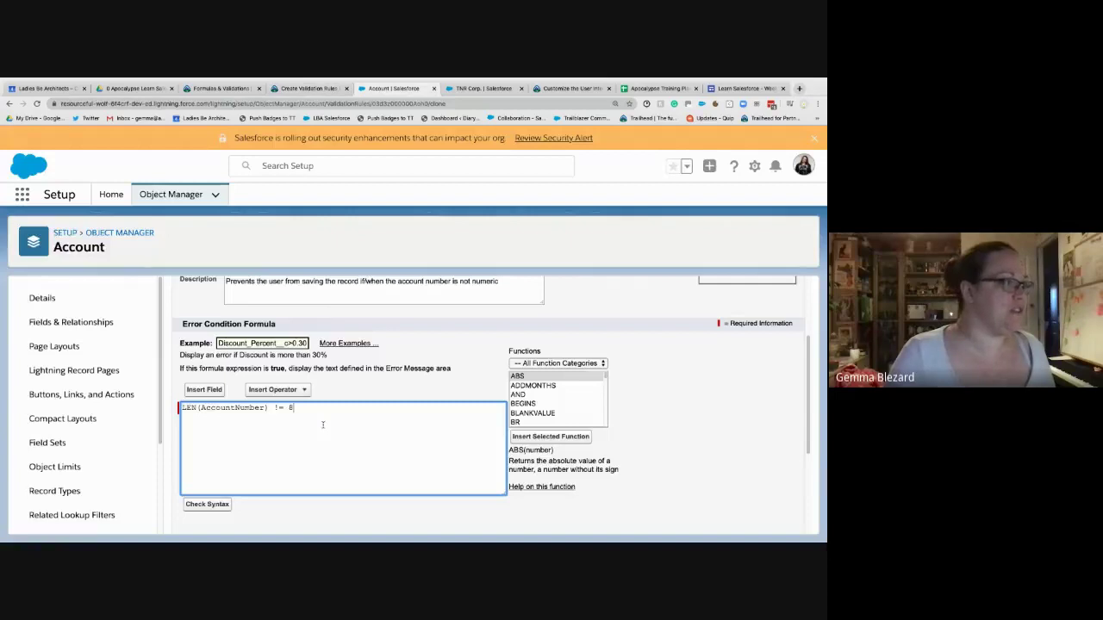
left_click_drag(323, 425, 150, 391)
key("ctrl+v")
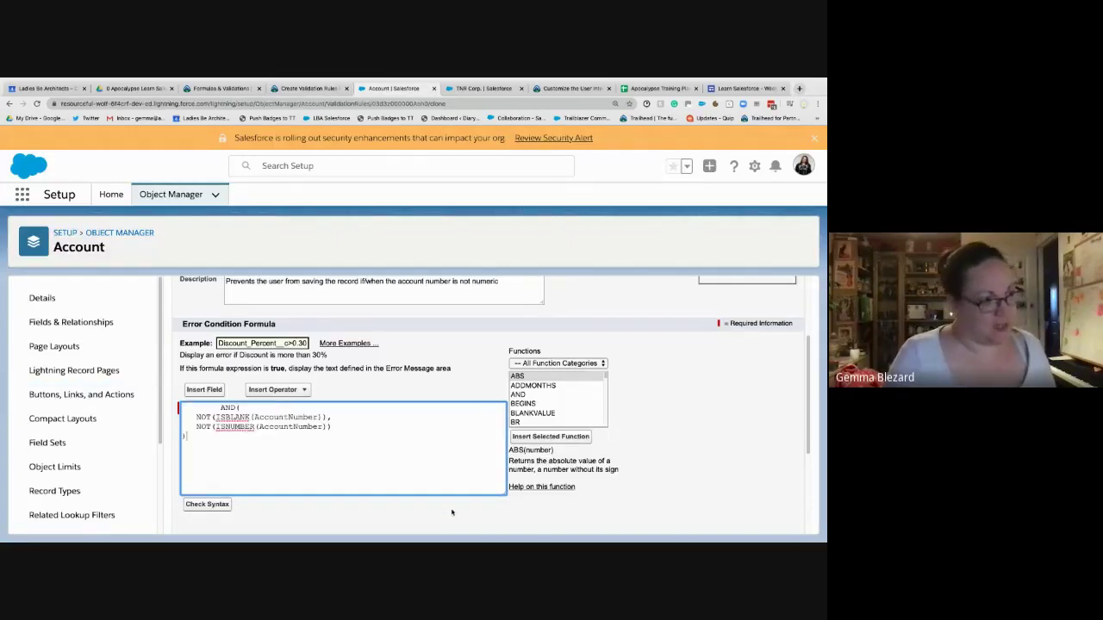
left_click(222, 407)
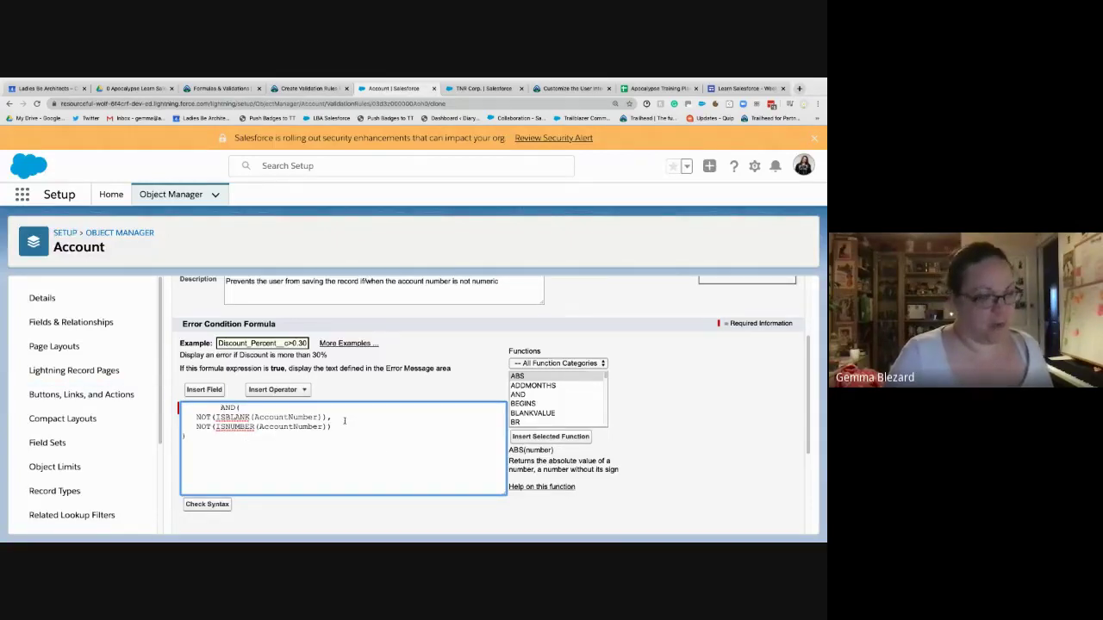
key("BackSpace")
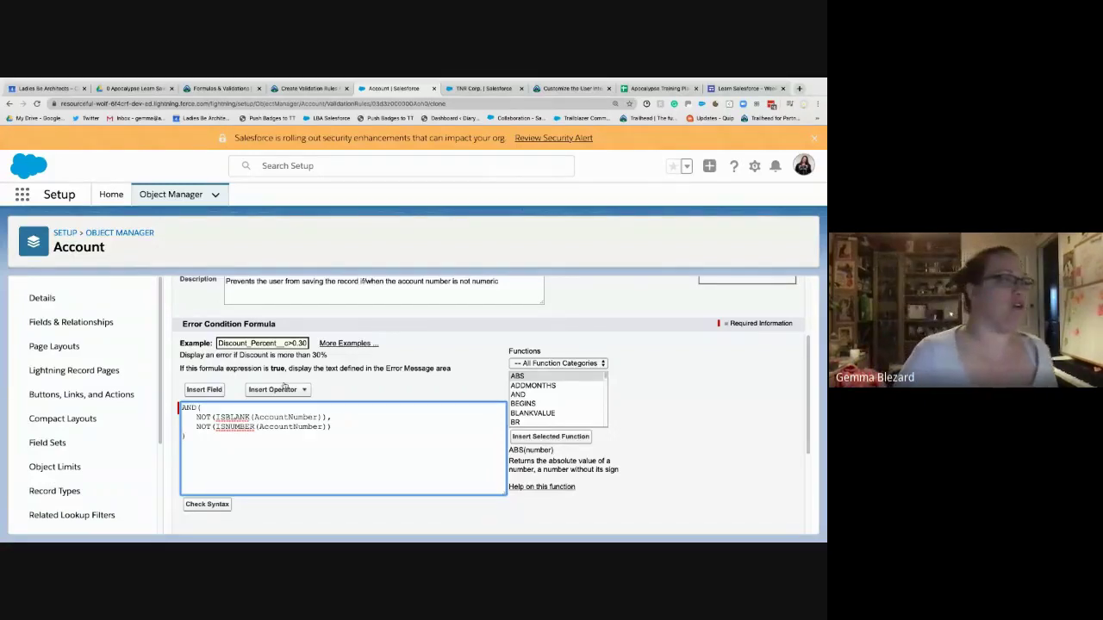
scroll(297, 391, "down", 1)
scroll(297, 390, "down", 1)
left_click(207, 446)
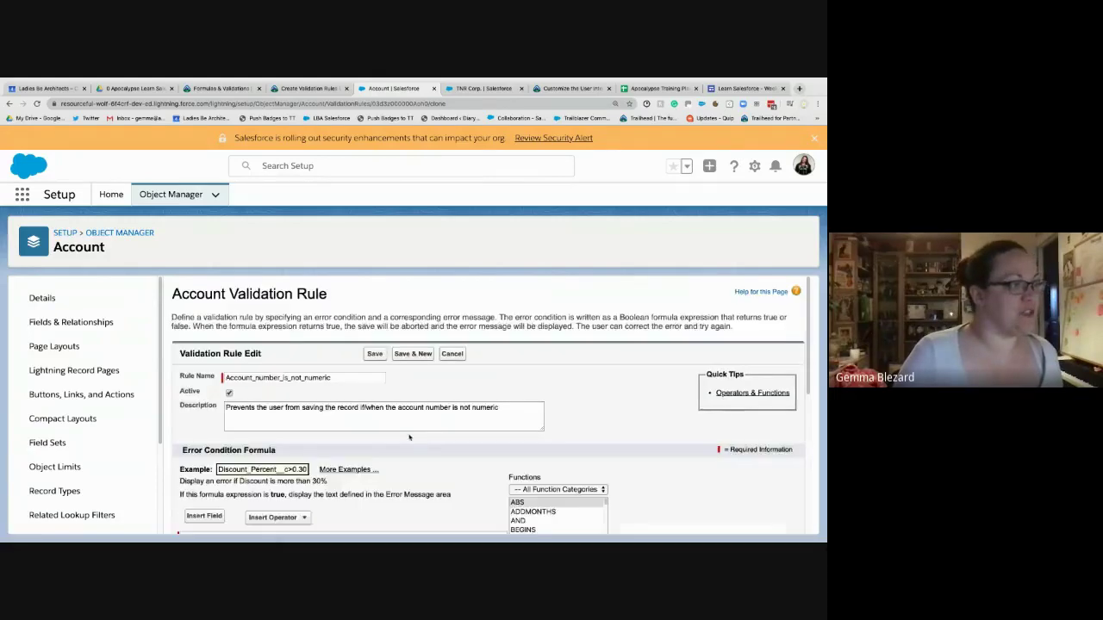
- Change the error message to 'Account number must be numeric' and save the rule
scroll(414, 422, "down", 5)
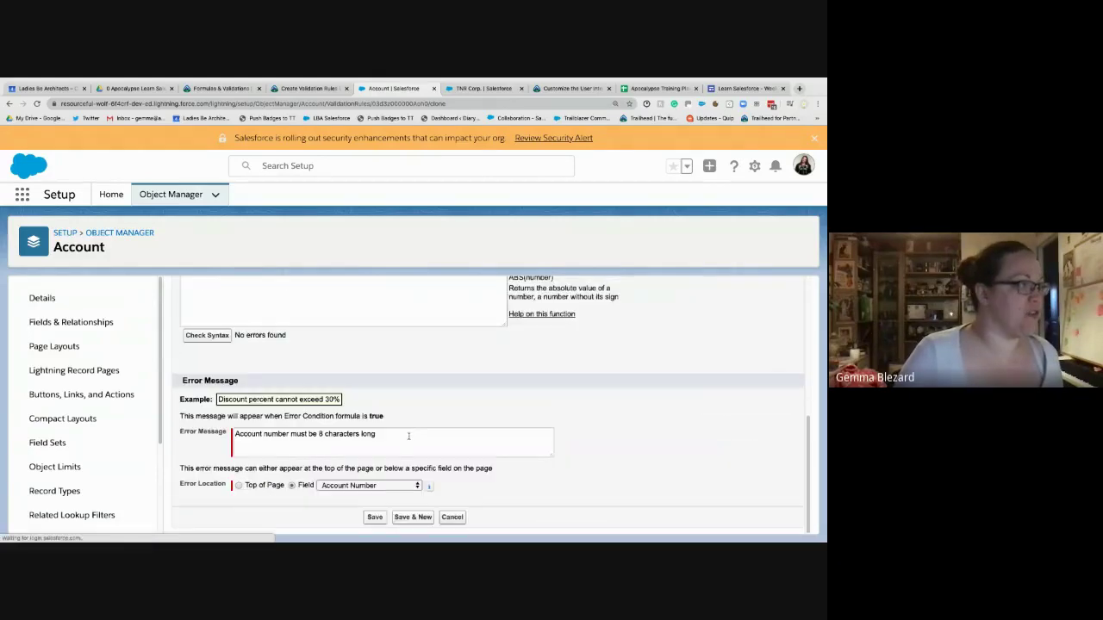
left_click(389, 436)
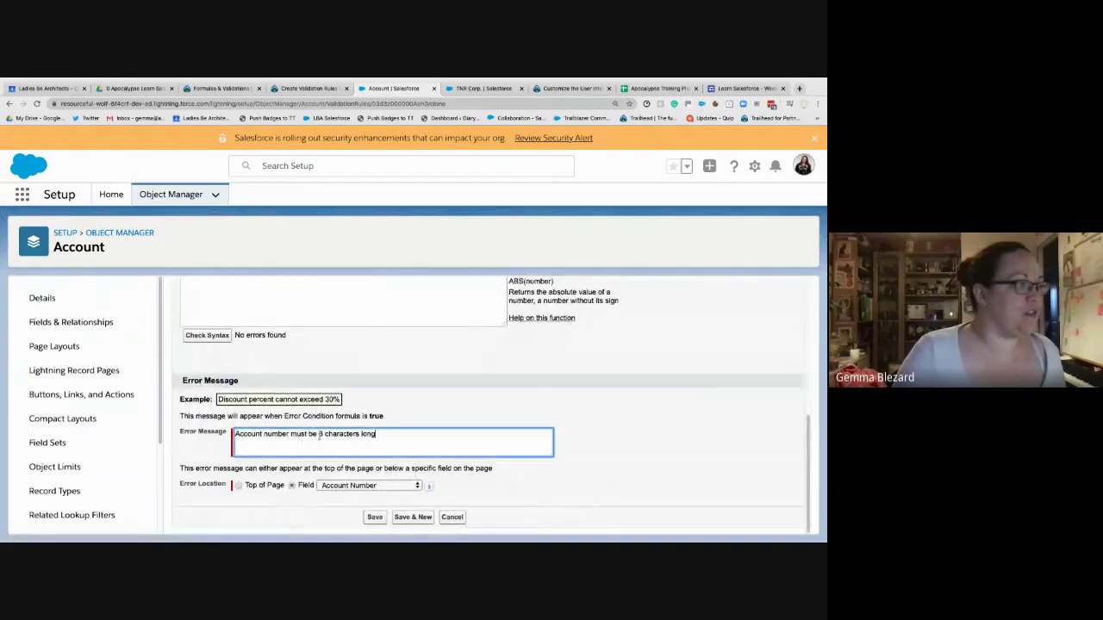
left_click_drag(319, 436, 319, 436)
type("numeric")
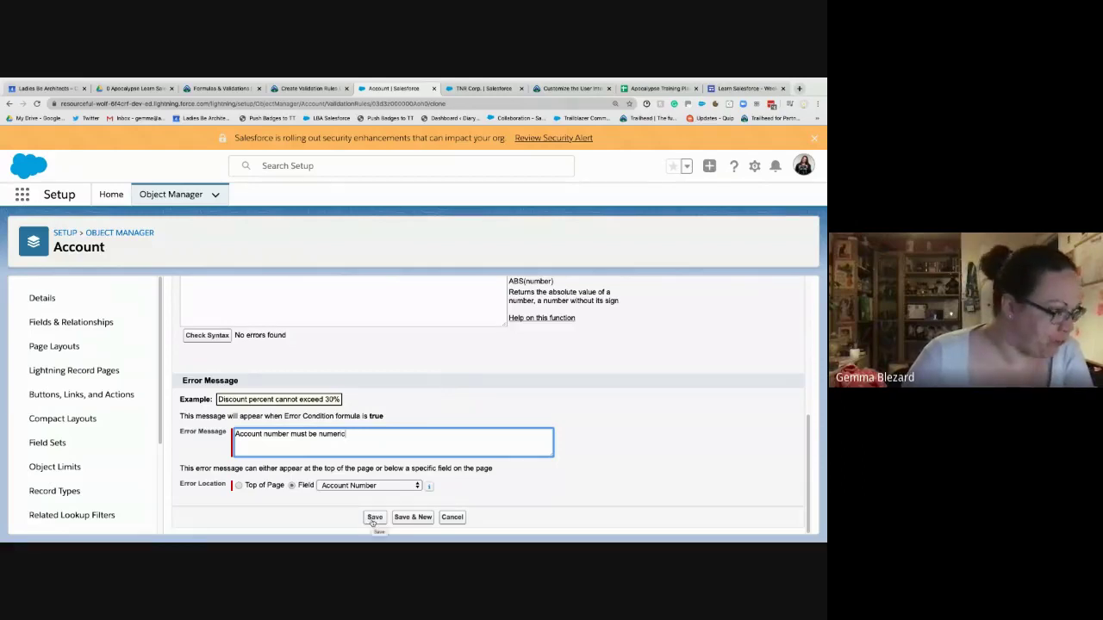
left_click(375, 517)
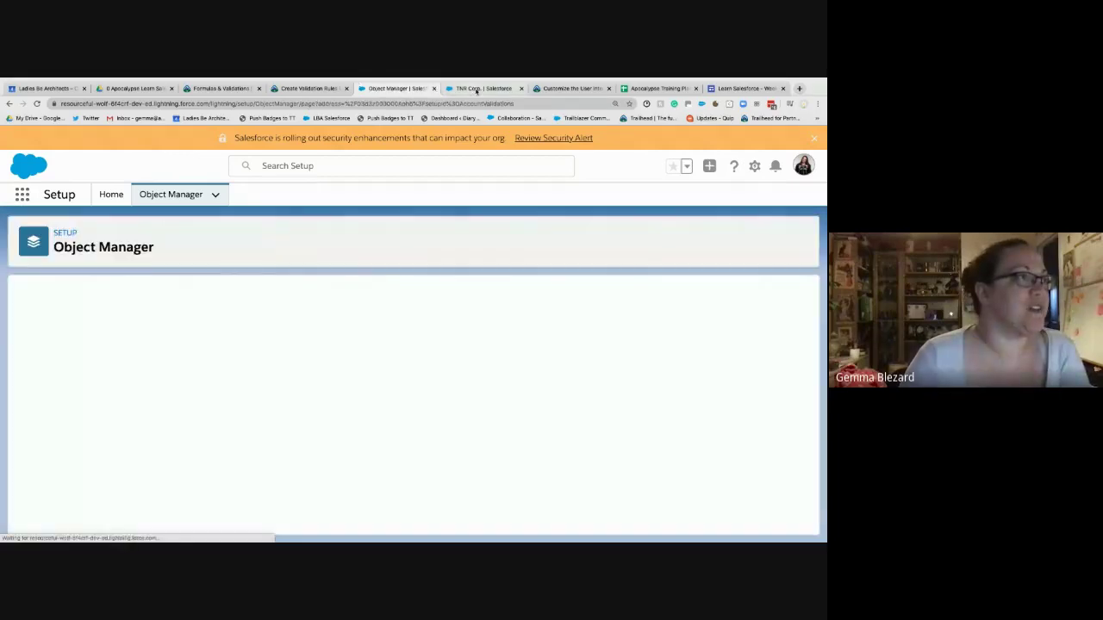
- Inline-edit TNR Corp.'s Account Number to 12345676 and save it
left_click(480, 89)
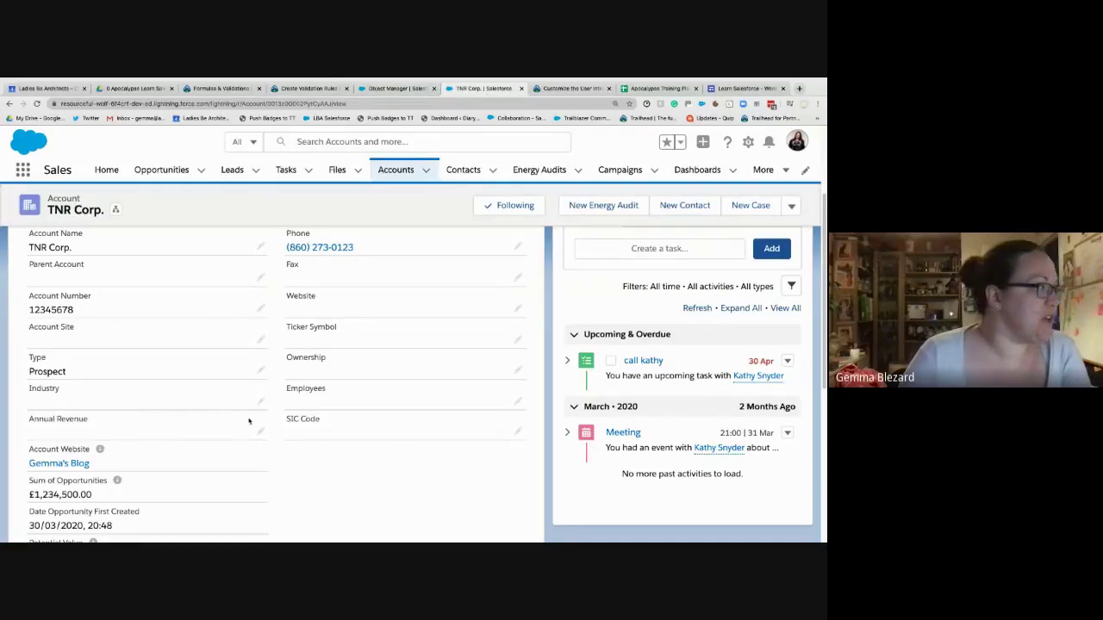
left_click(262, 309)
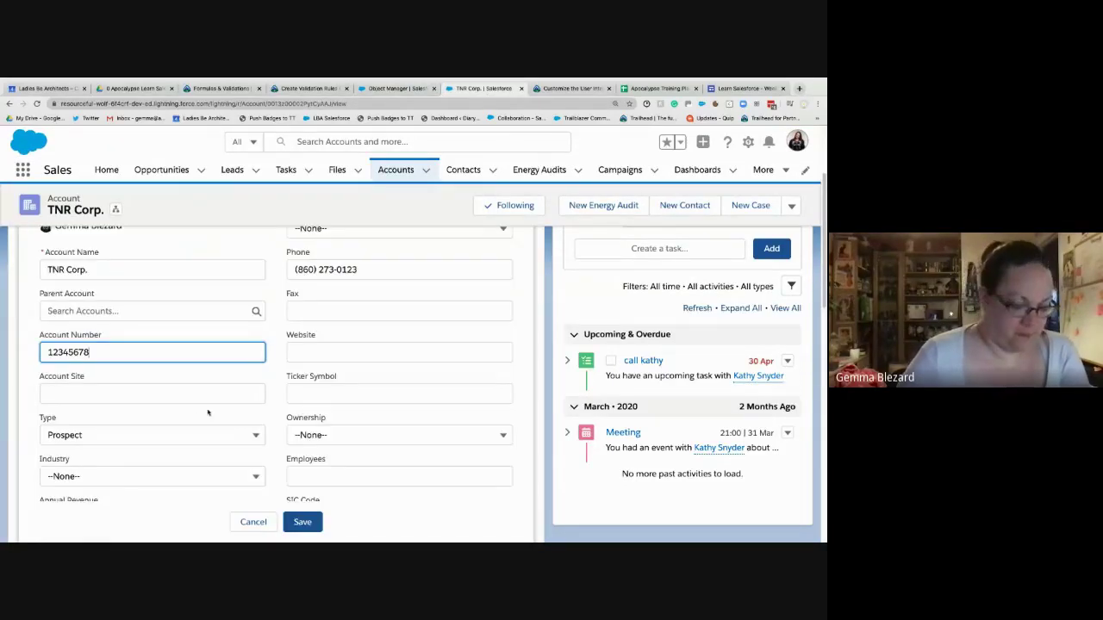
key("BackSpace")
type("6")
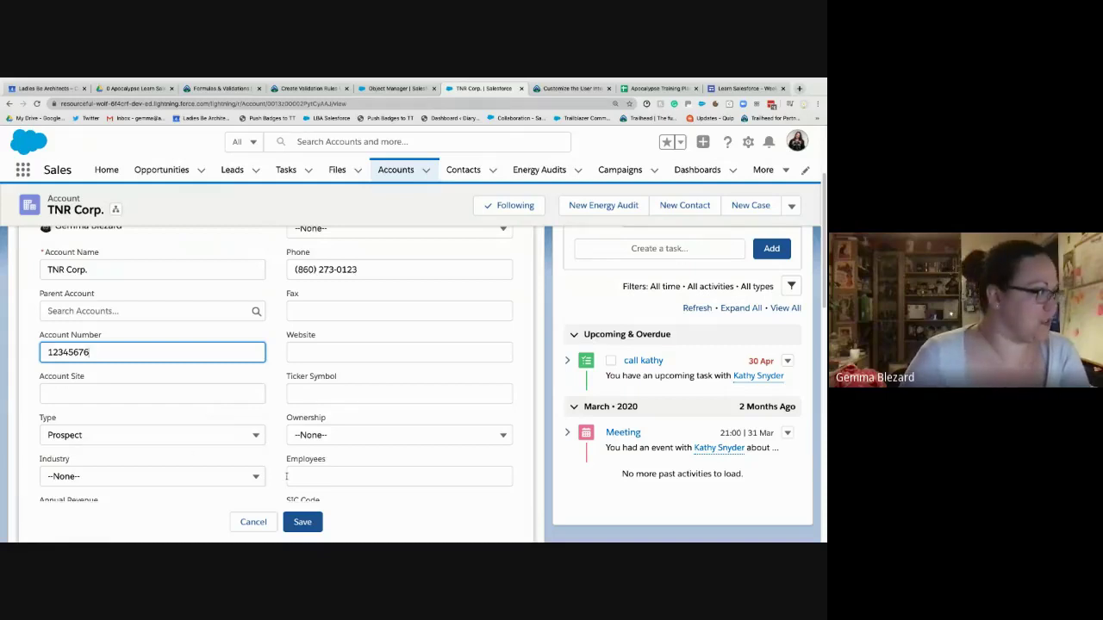
key("Return")
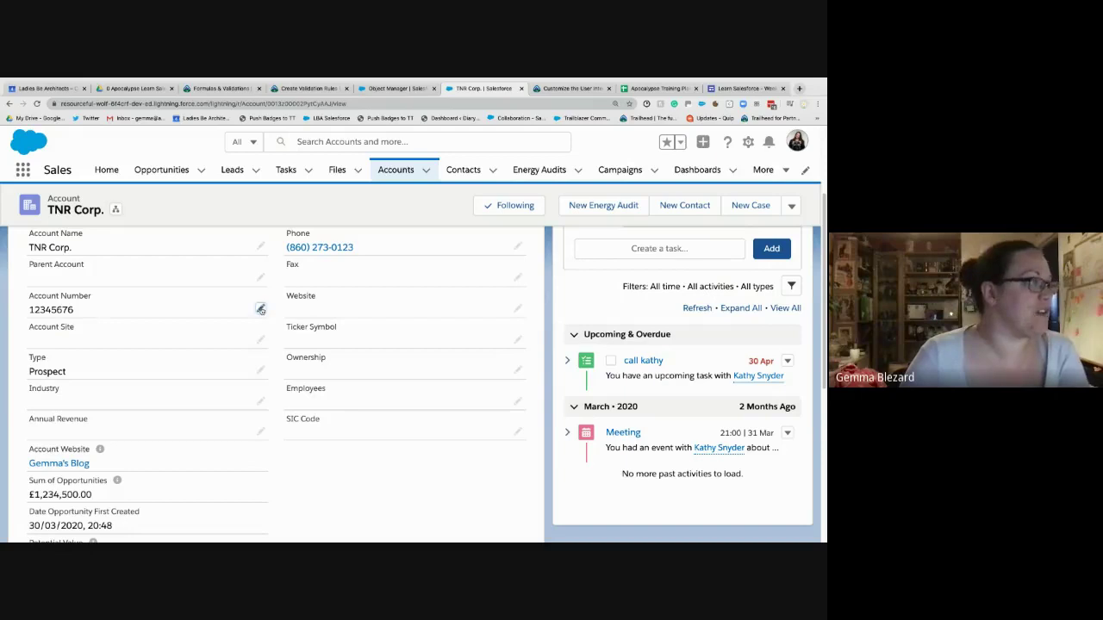
- Change the account number to 1234567V and try saving to test the numeric rule
left_click(260, 309)
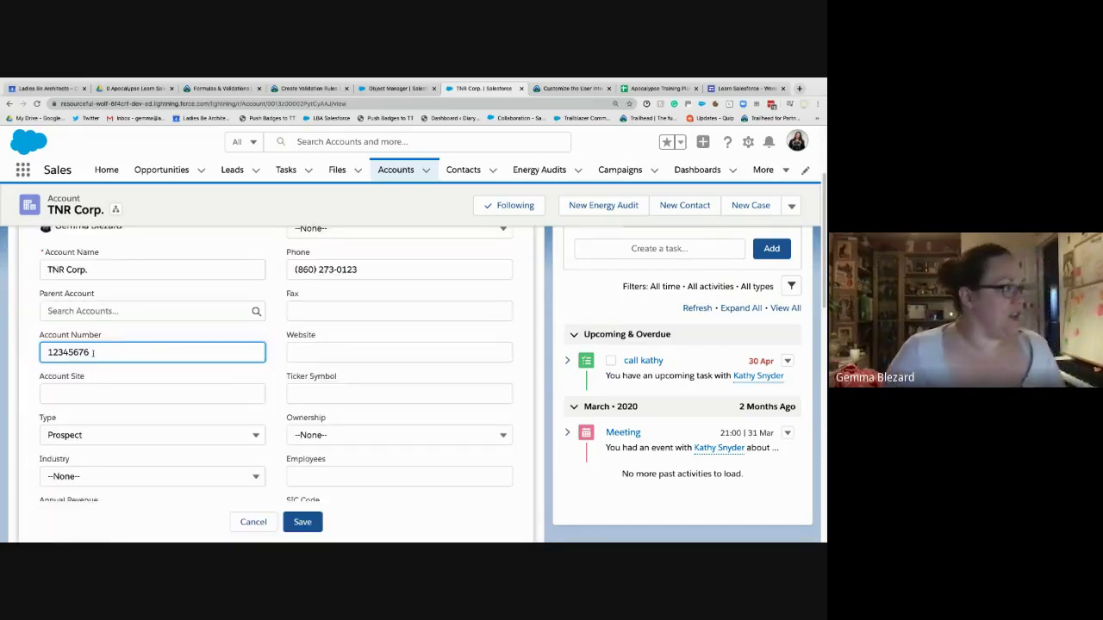
key("BackSpace")
type("V")
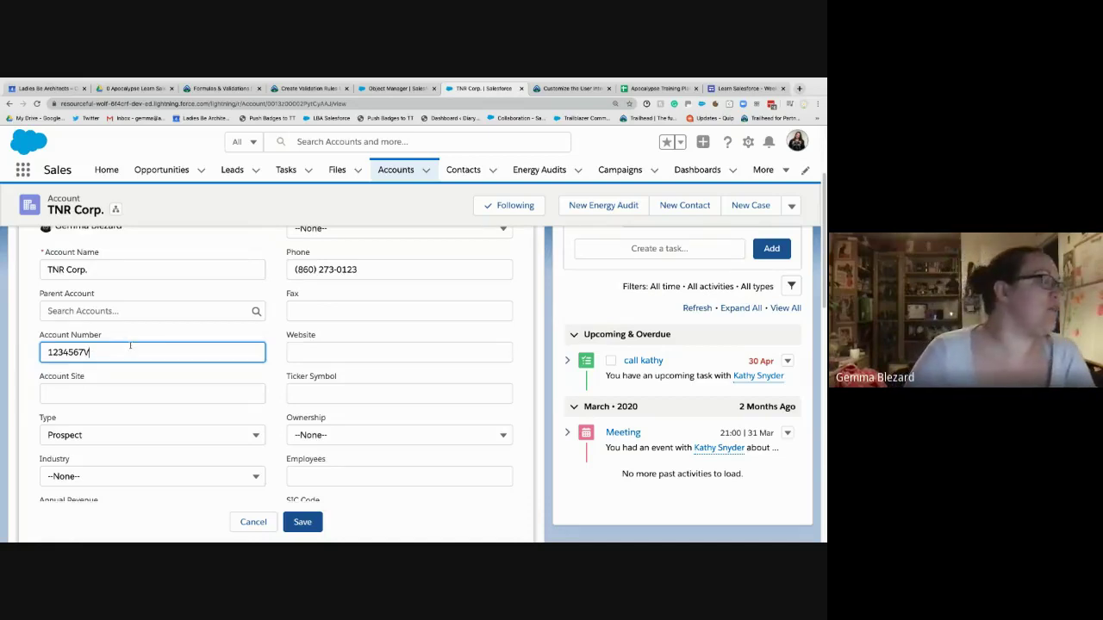
left_click(300, 522)
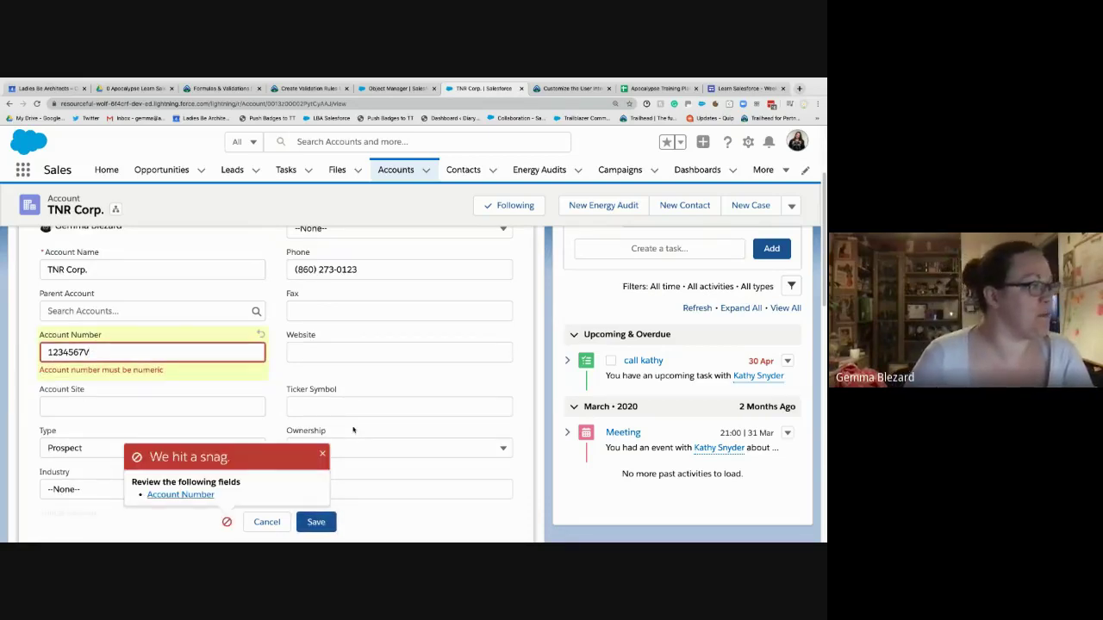
left_click(323, 454)
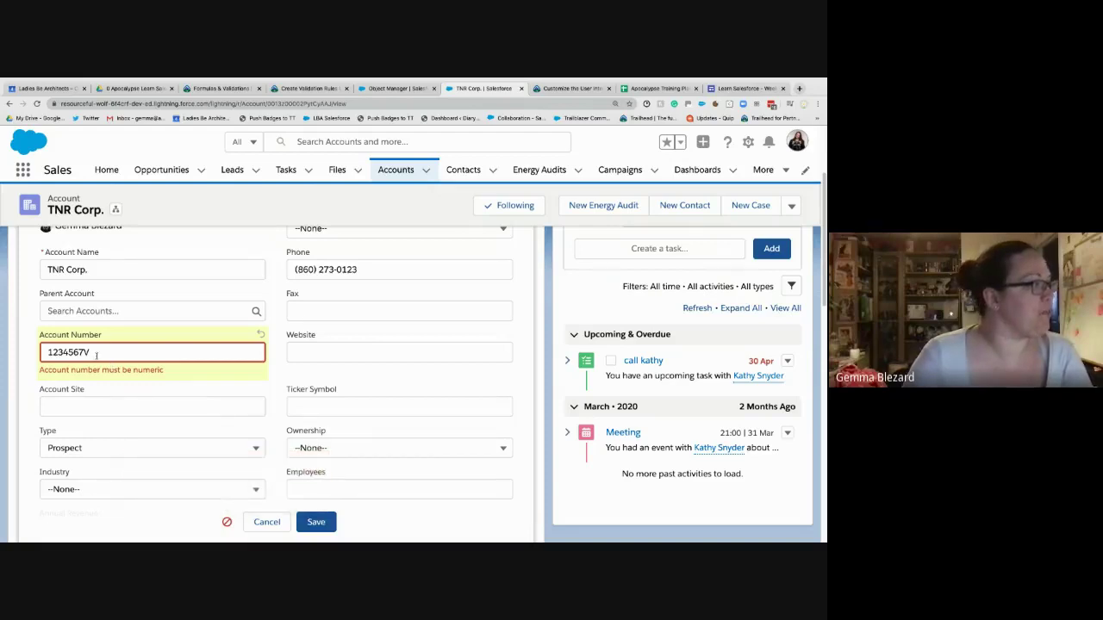
- Extend the number to 1234567V7h and save, triggering both validation errors
left_click(96, 354)
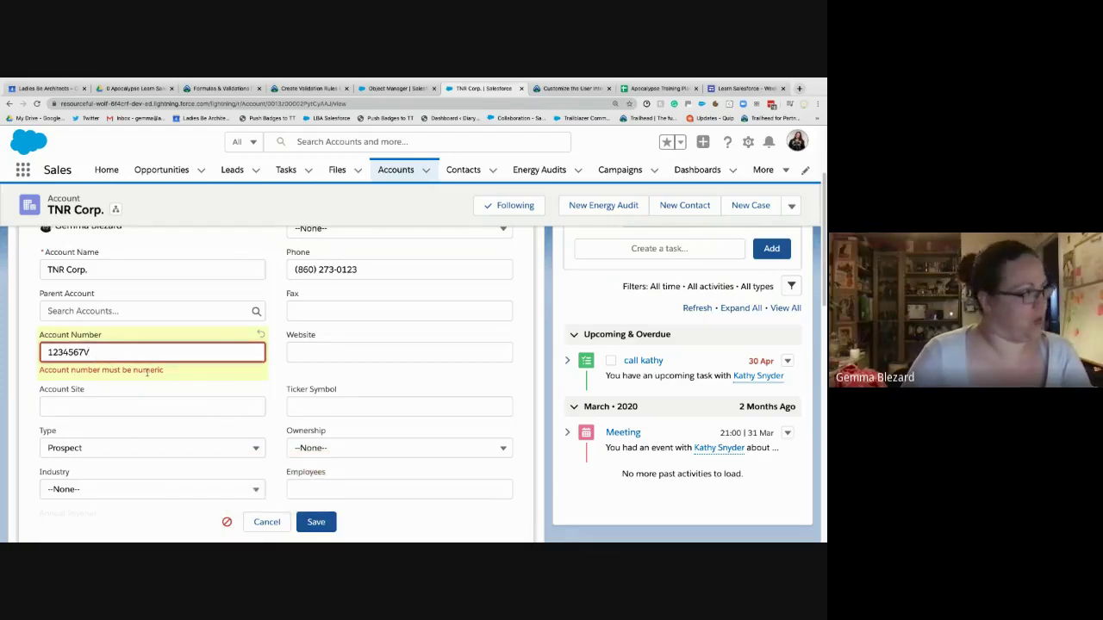
type("7h")
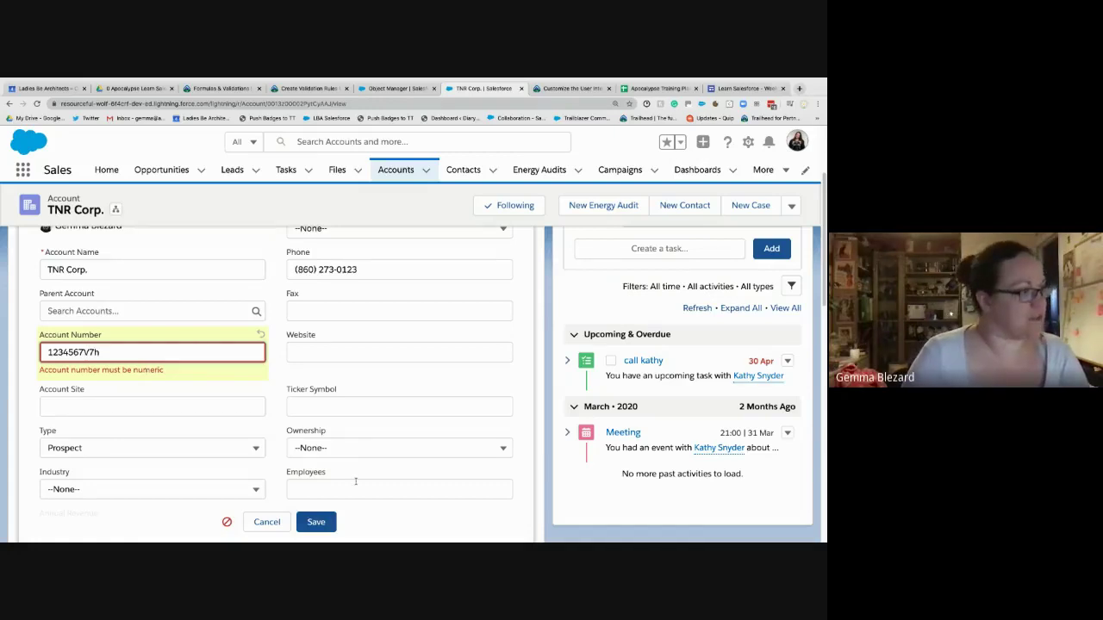
left_click(316, 522)
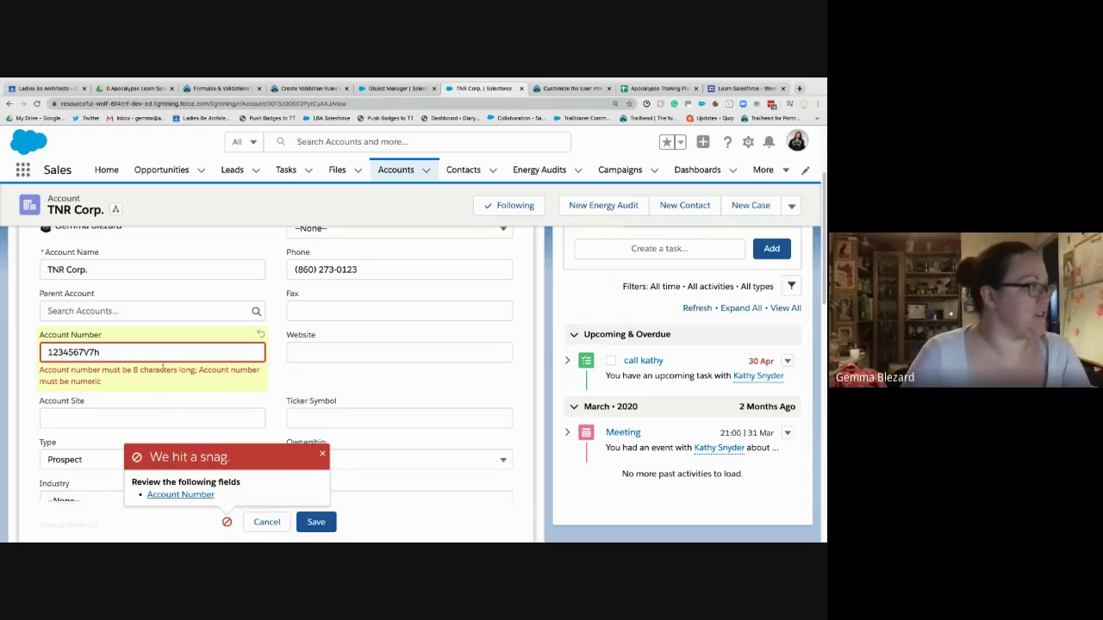
left_click_drag(199, 370, 32, 371)
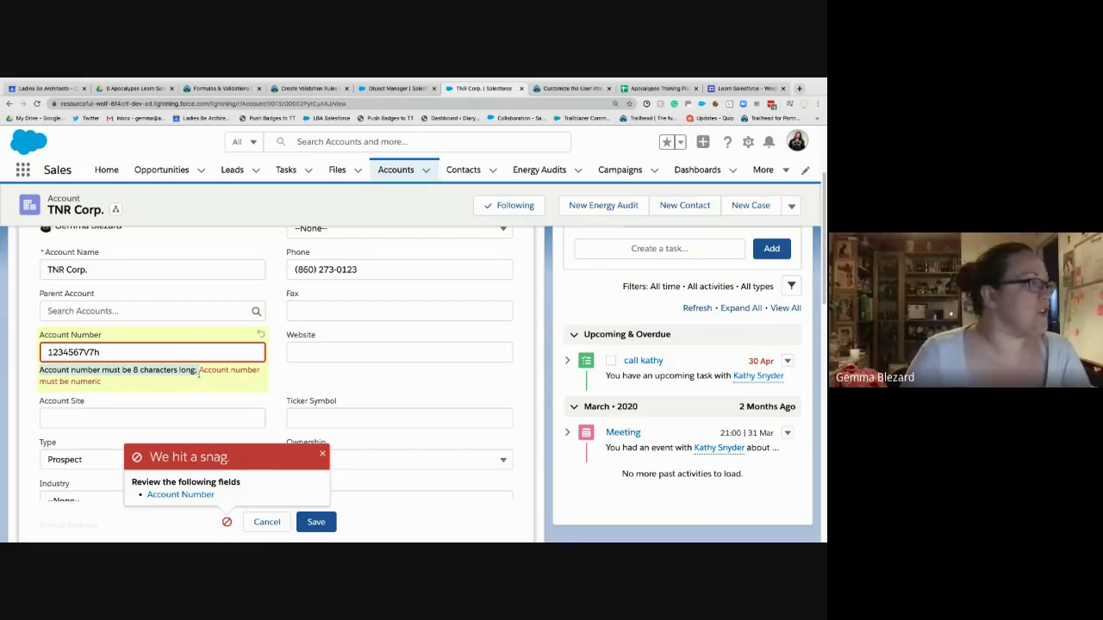
left_click(197, 392)
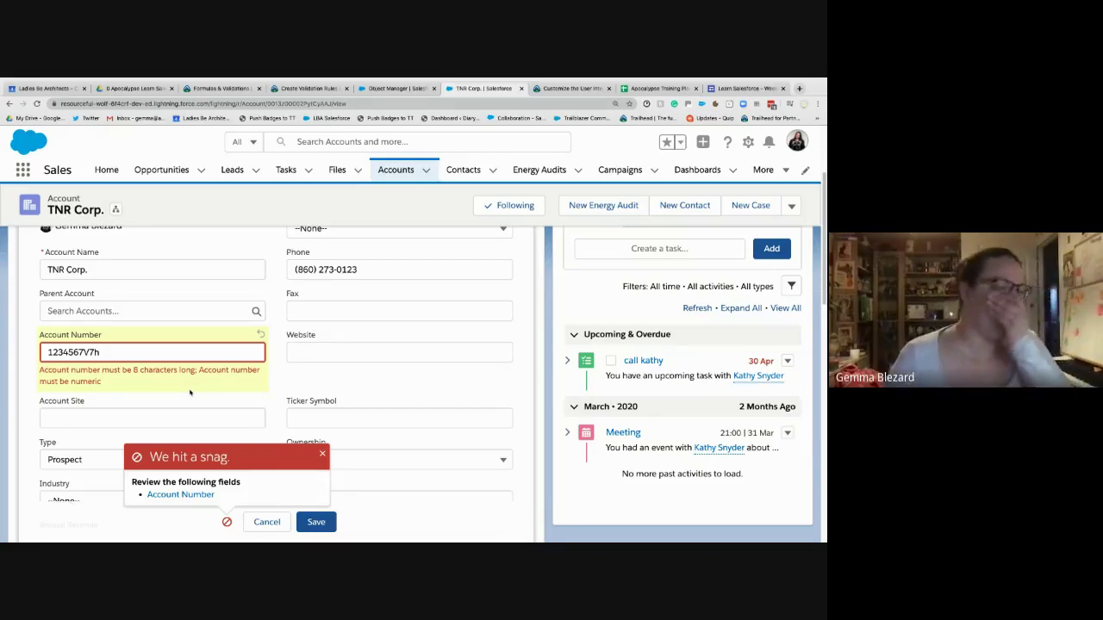
- Cancel the rejected account number edit and review TNR Corp.'s account details
left_click(266, 521)
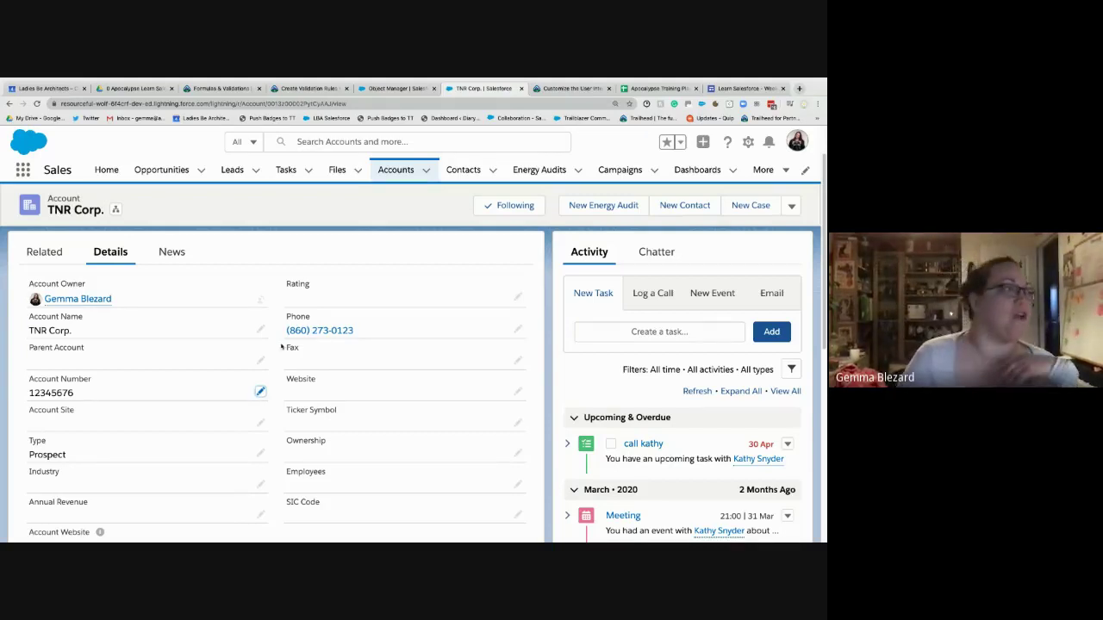
scroll(342, 468, "down", 5)
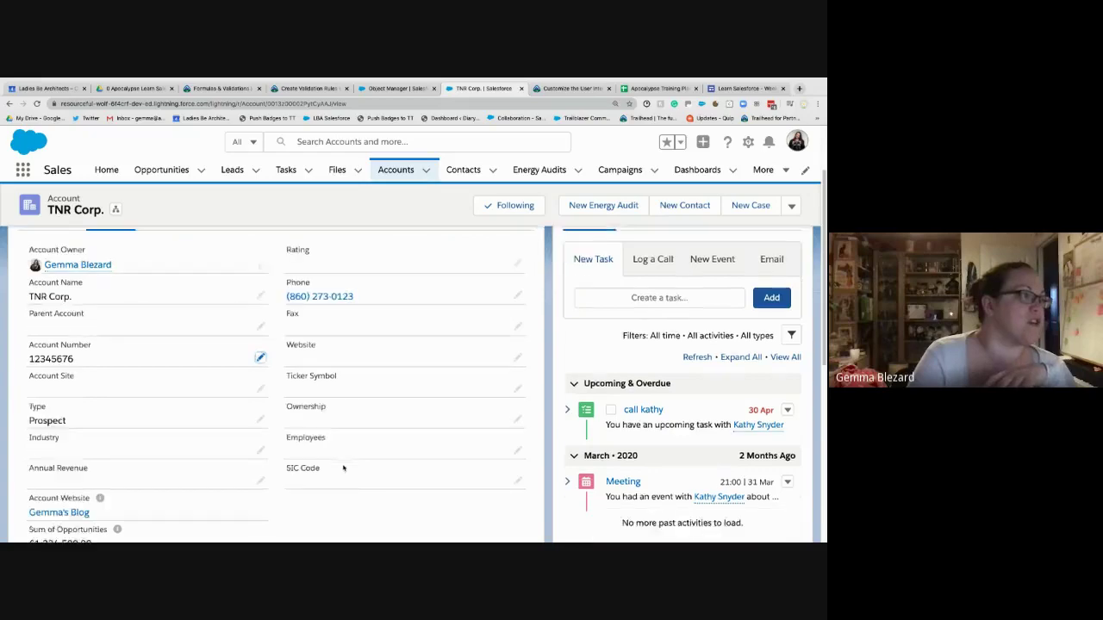
scroll(343, 468, "down", 5)
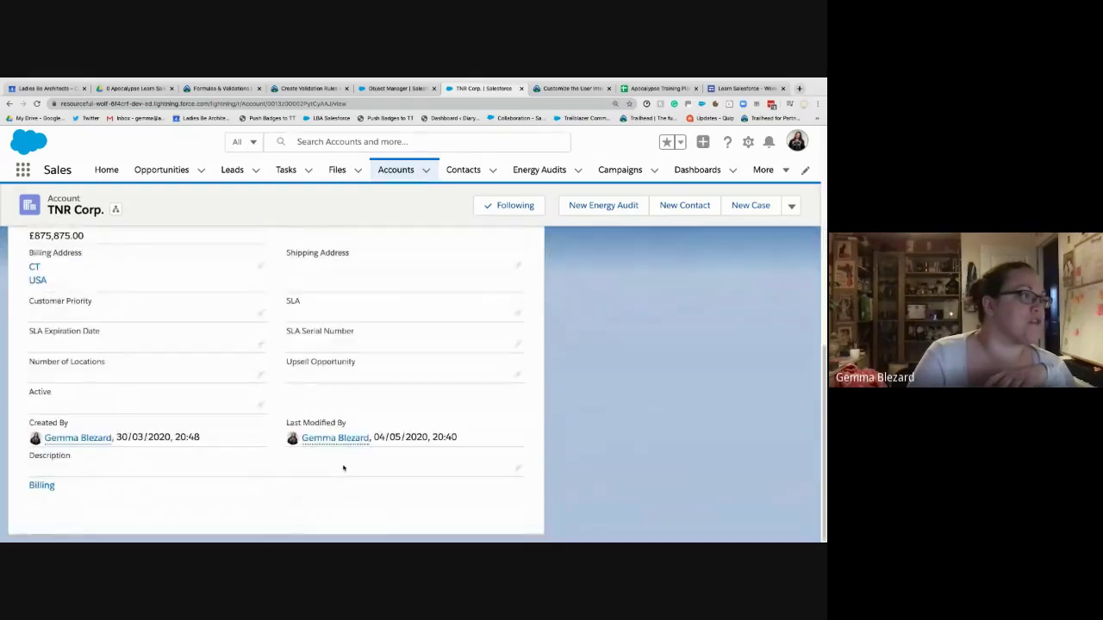
scroll(343, 467, "up", 10)
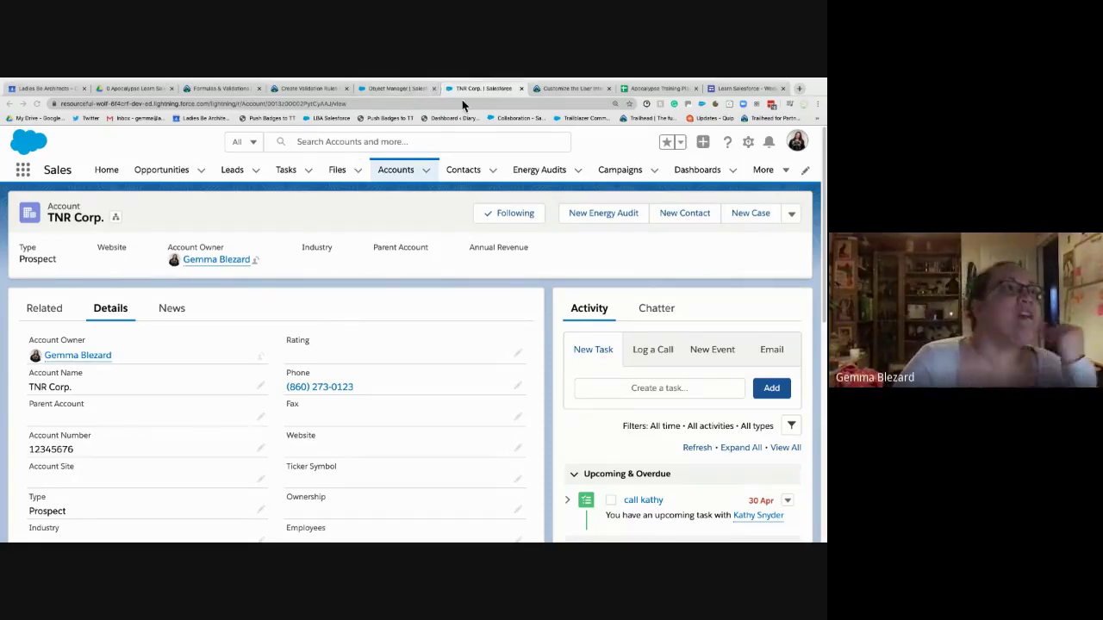
left_click(312, 91)
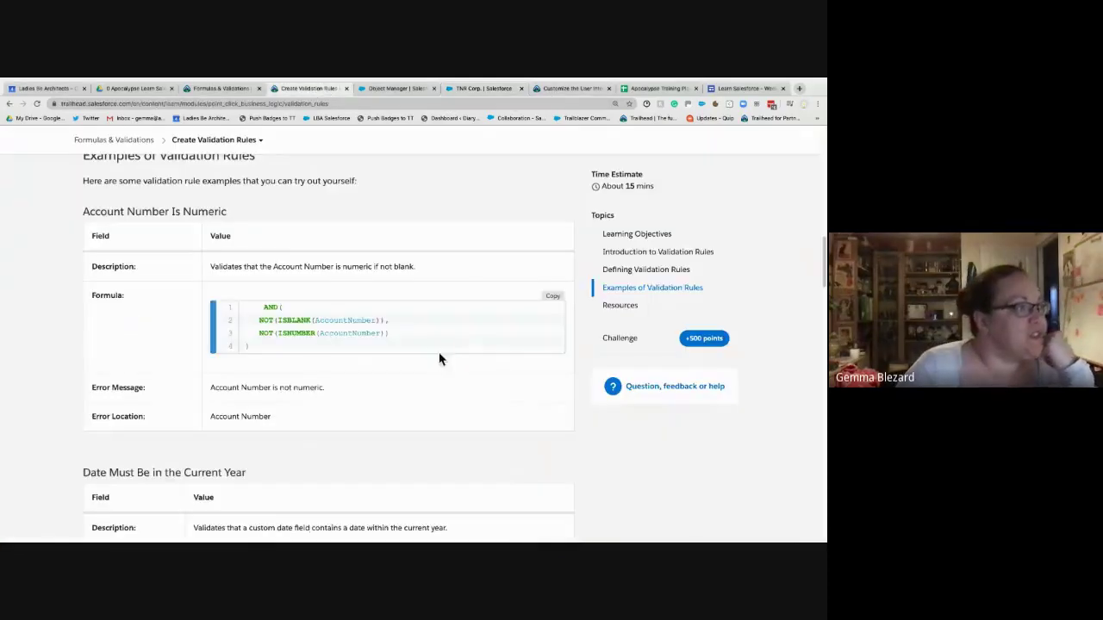
scroll(453, 465, "down", 3)
scroll(453, 465, "down", 1)
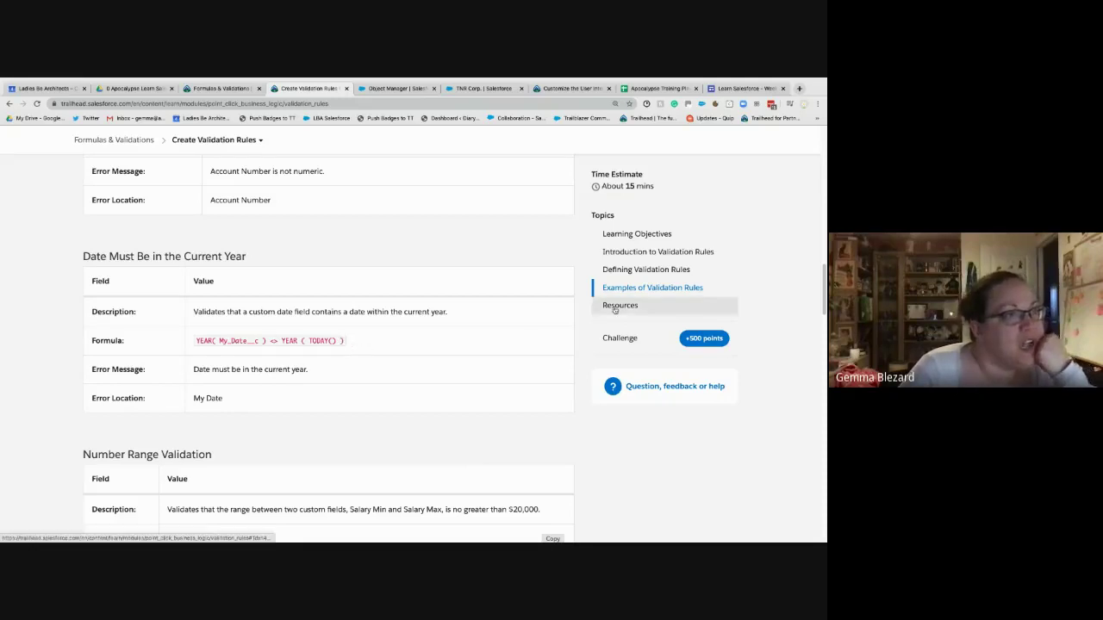
scroll(454, 357, "down", 3)
scroll(453, 356, "down", 2)
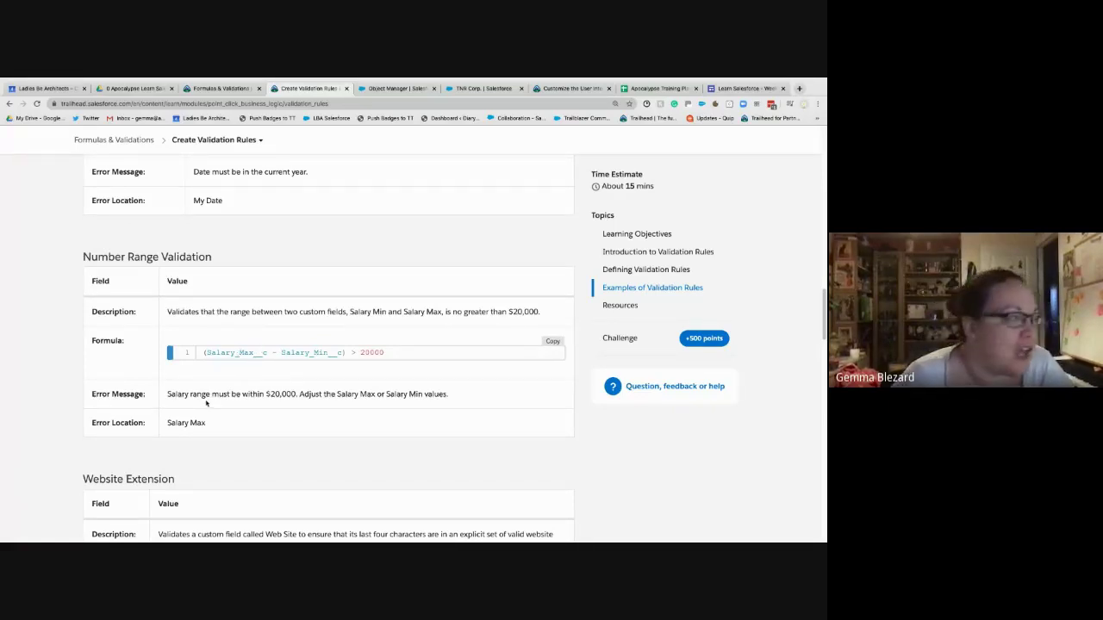
scroll(206, 403, "down", 3)
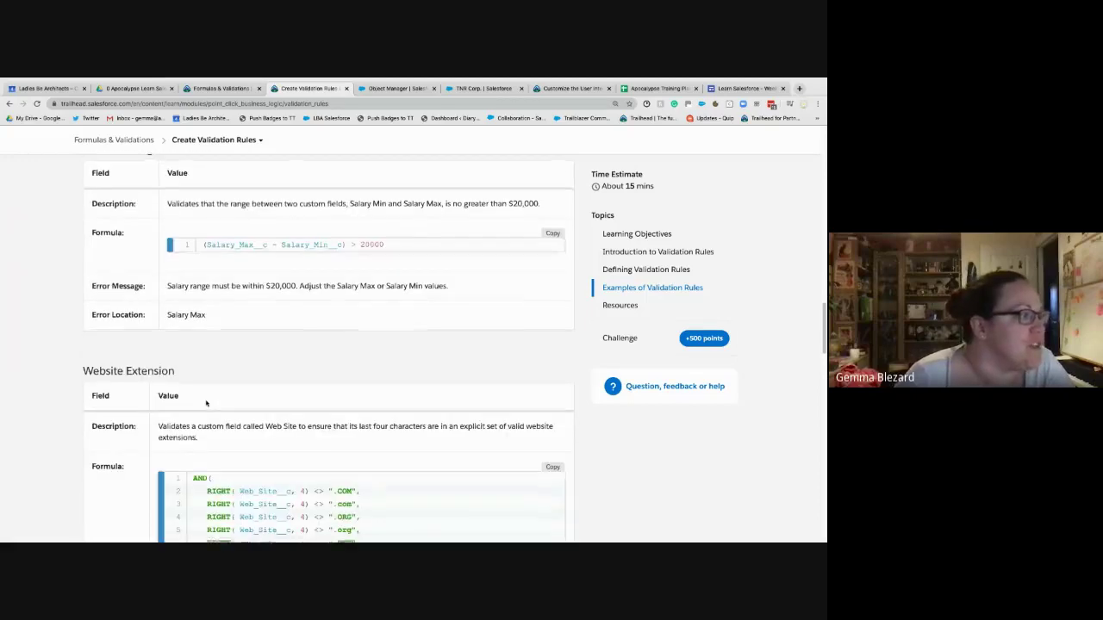
scroll(206, 402, "down", 4)
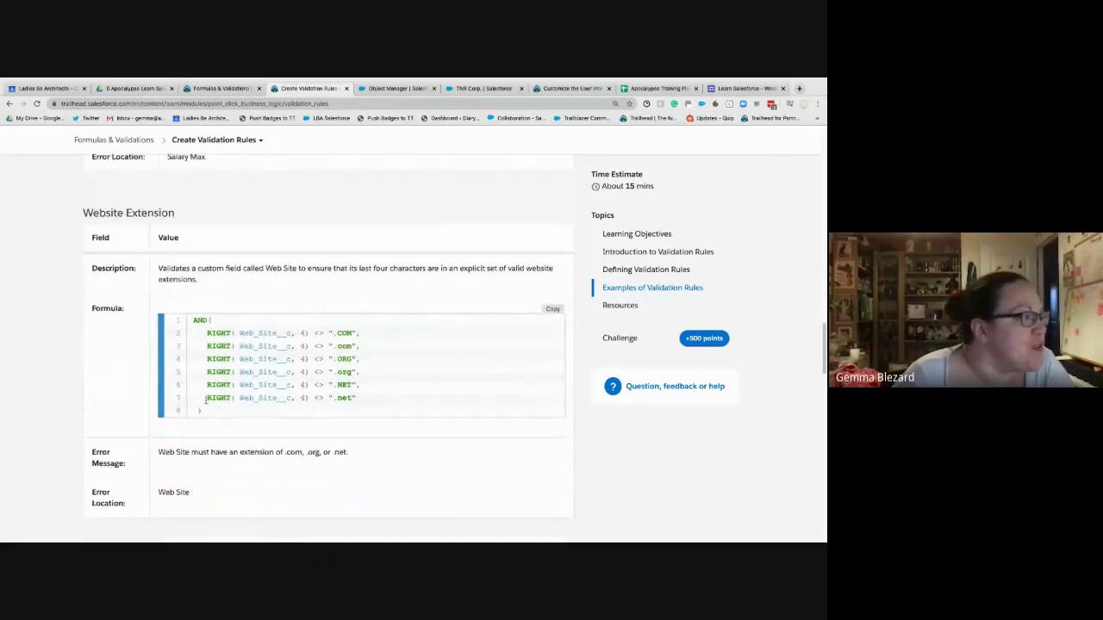
scroll(206, 402, "down", 2)
scroll(206, 402, "up", 1)
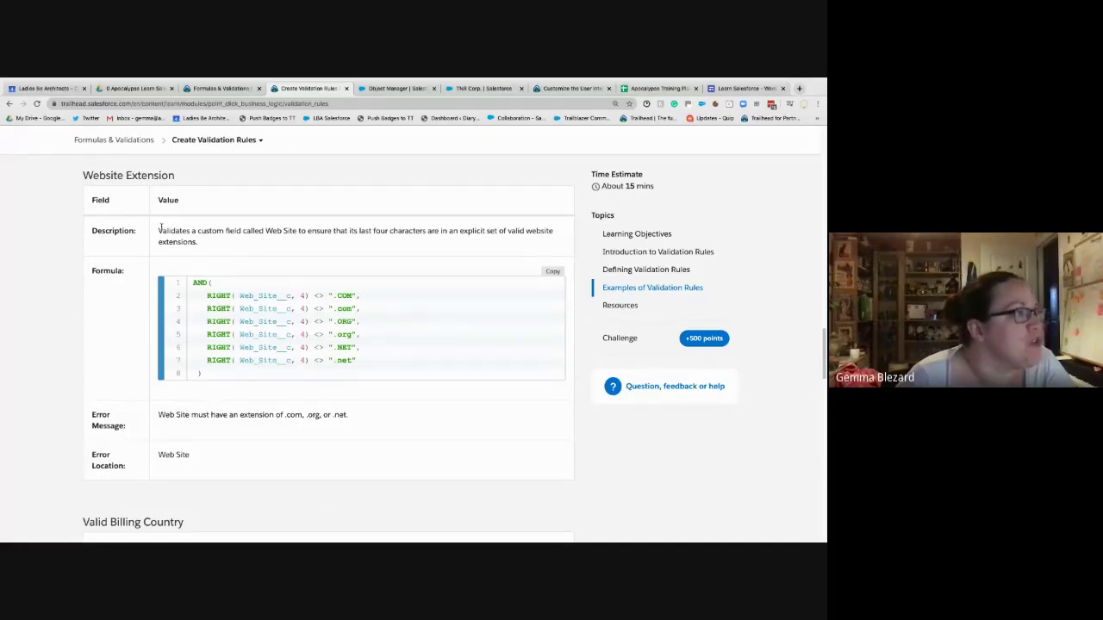
left_click_drag(160, 228, 206, 247)
left_click(227, 249)
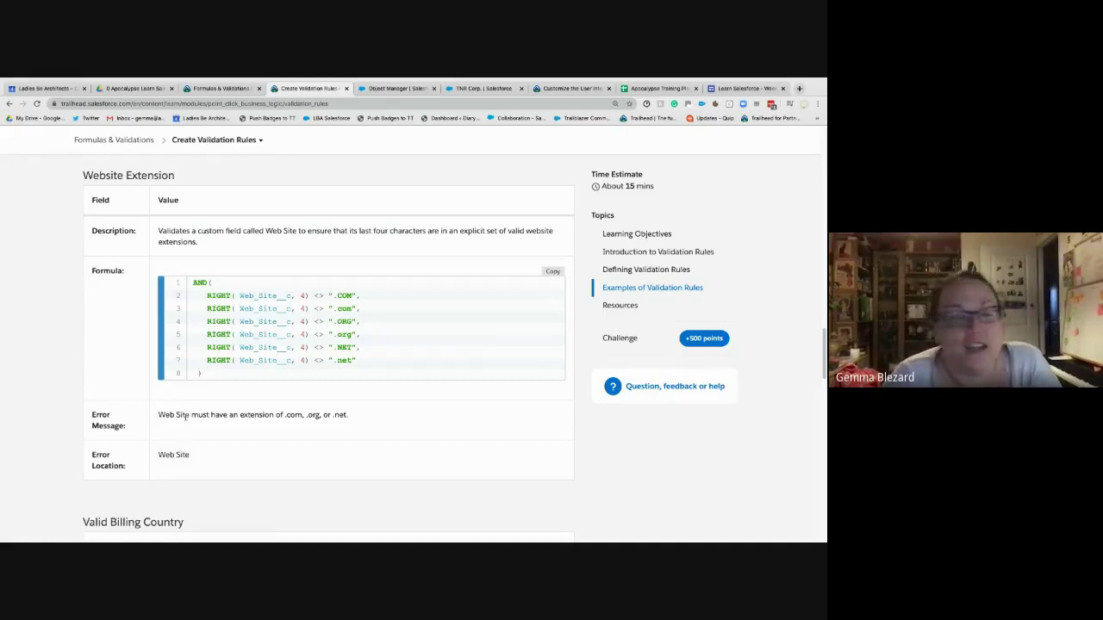
scroll(182, 417, "down", 5)
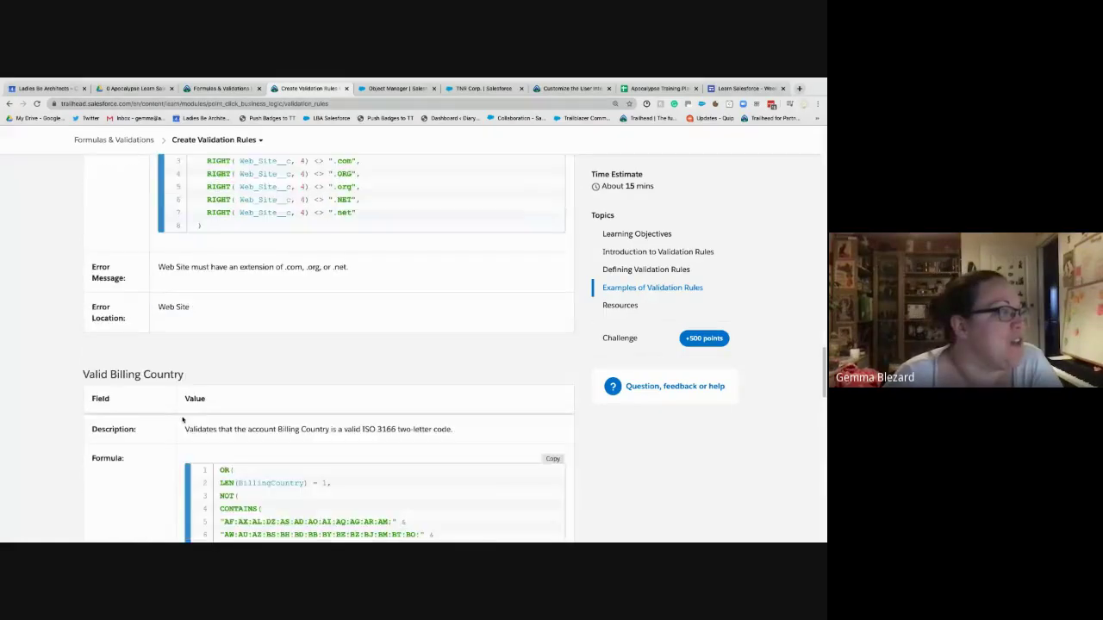
scroll(181, 417, "down", 3)
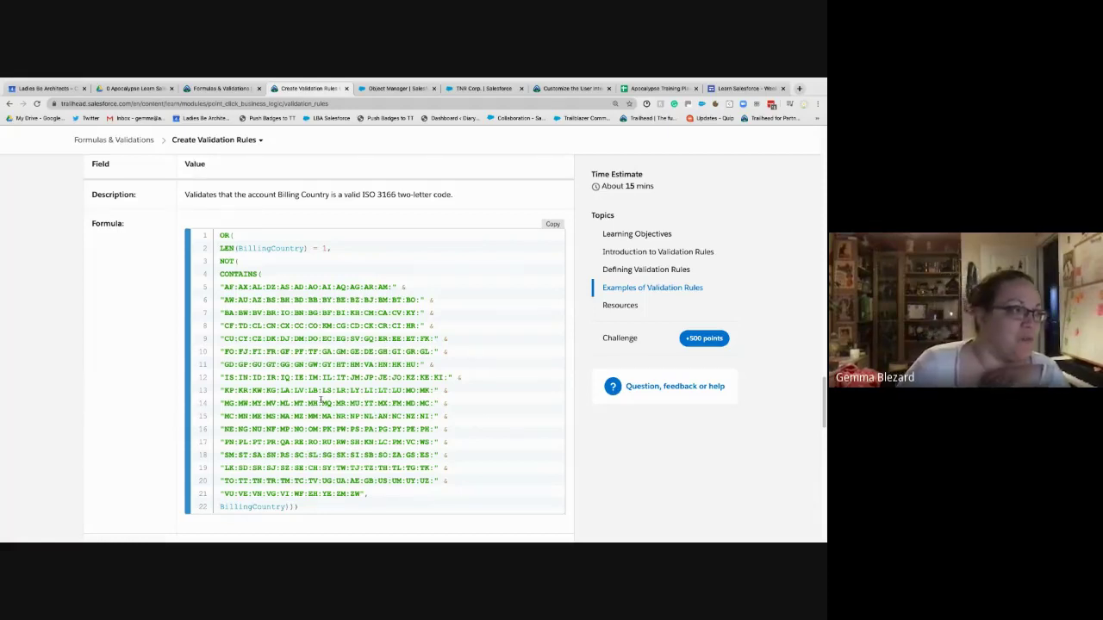
scroll(321, 402, "down", 4)
- Scroll down to the Hands-on Challenge requirements on the Trailhead unit page
scroll(321, 402, "down", 3)
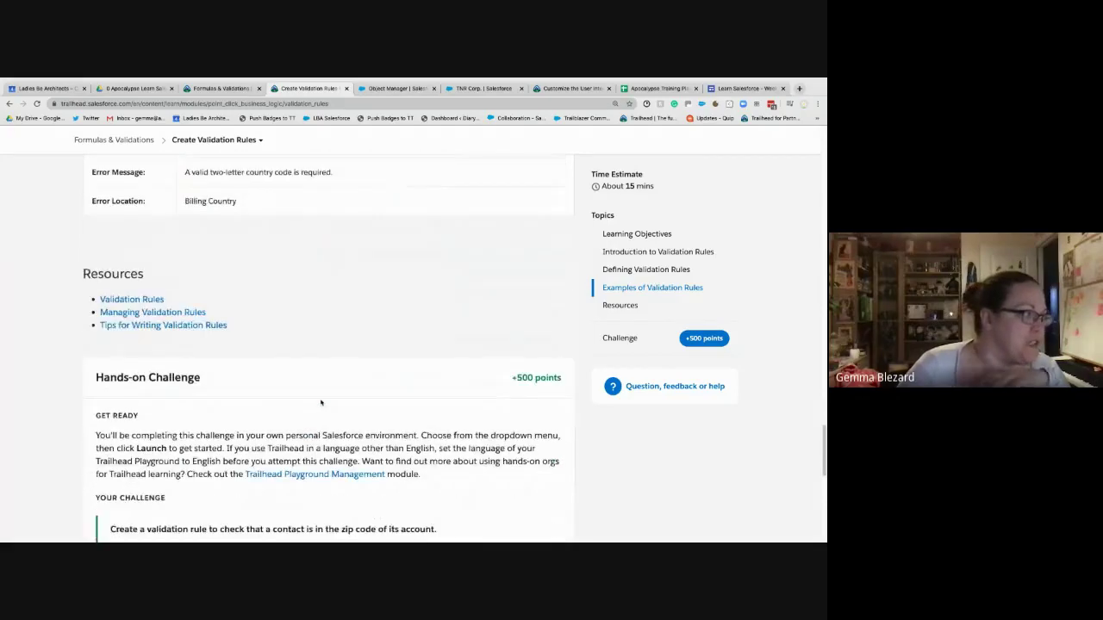
scroll(317, 402, "down", 2)
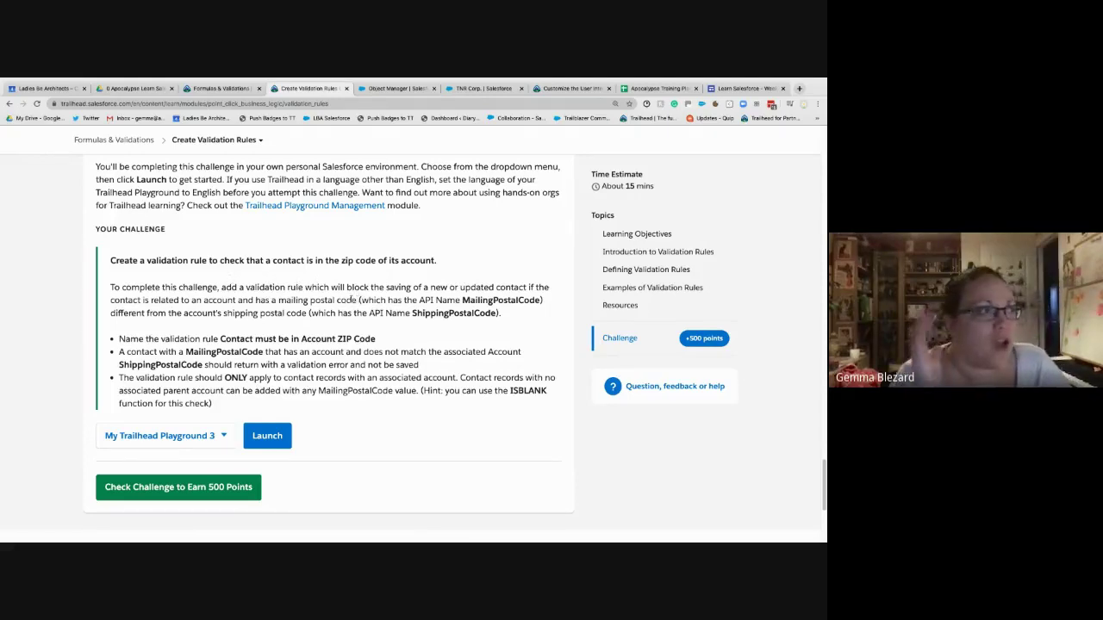
- Switch back to the Salesforce Setup tab showing the Account_number_is_not_numeric rule
left_click(395, 88)
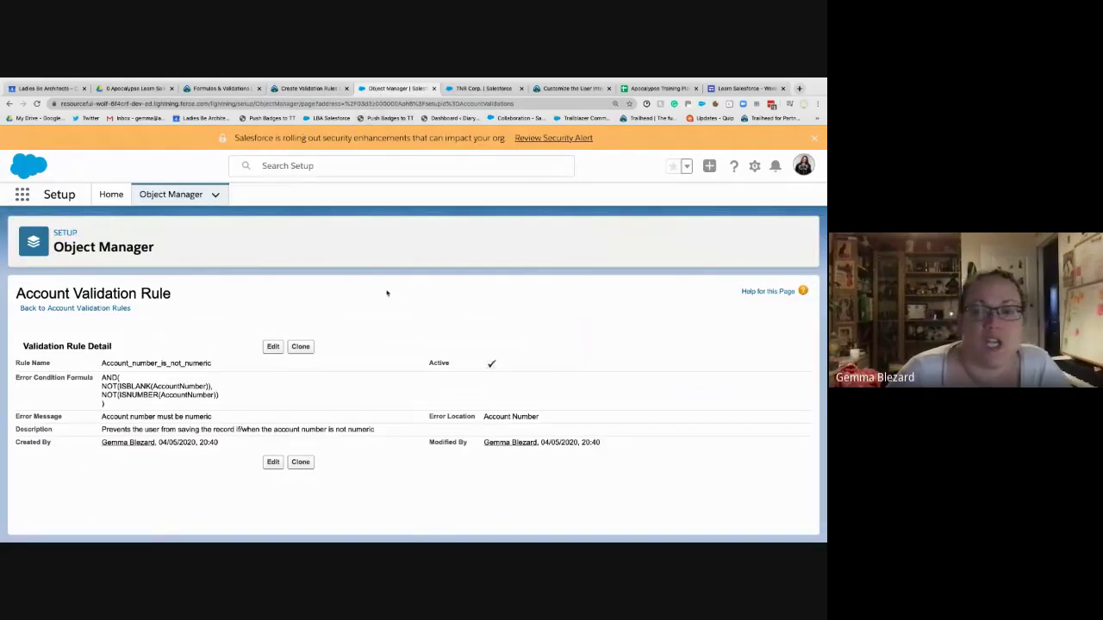
- Go to Object Manager, open the Contact object, and view its Validation Rules
left_click(170, 194)
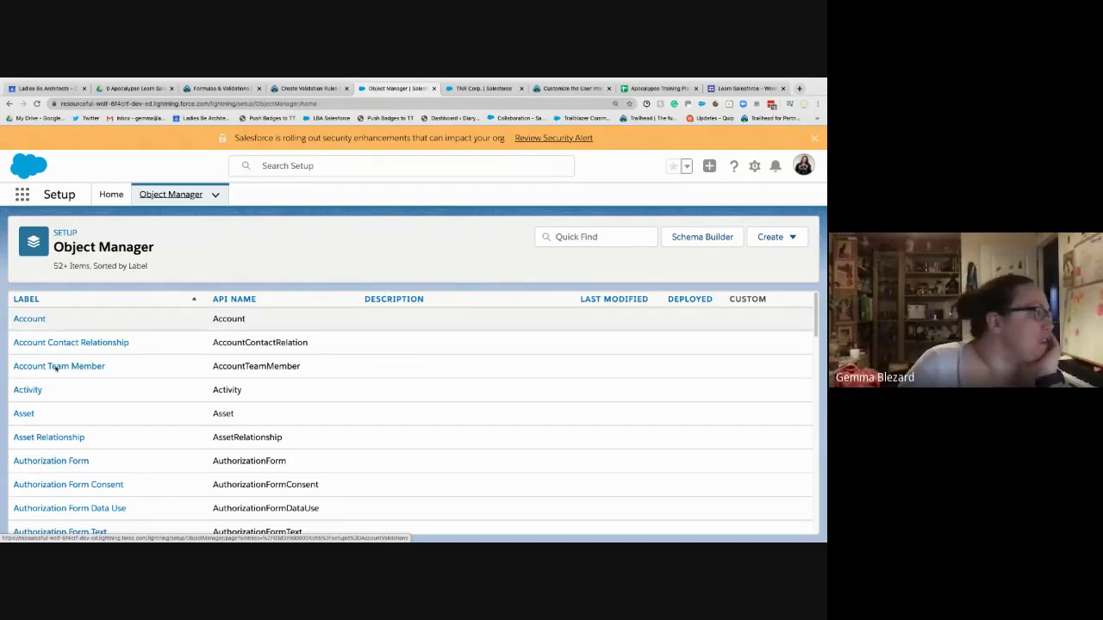
scroll(129, 362, "down", 4)
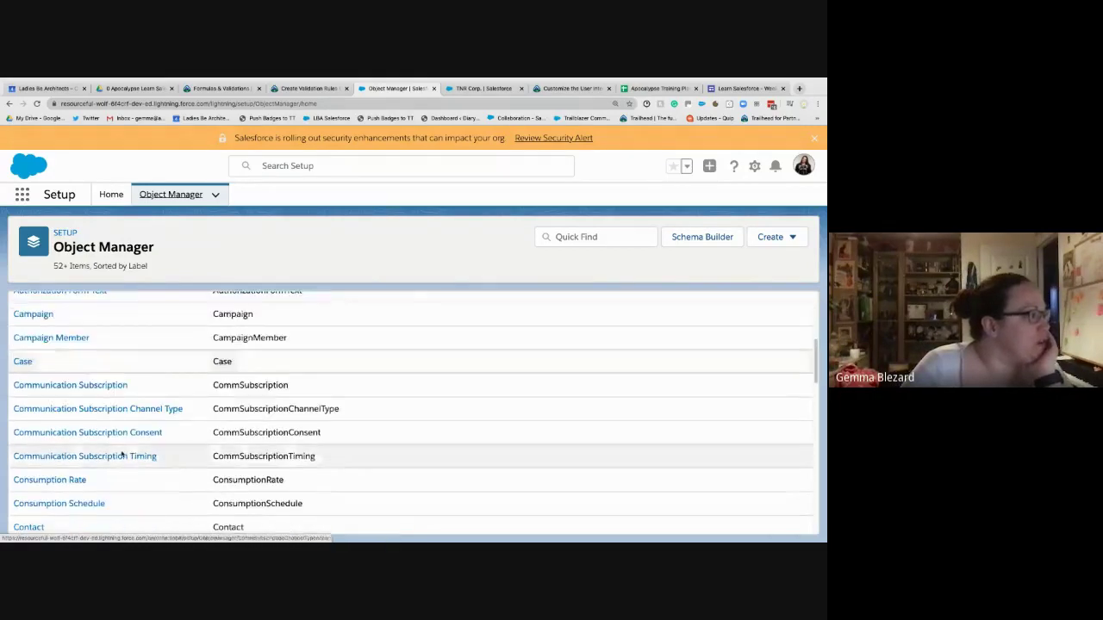
left_click(43, 479)
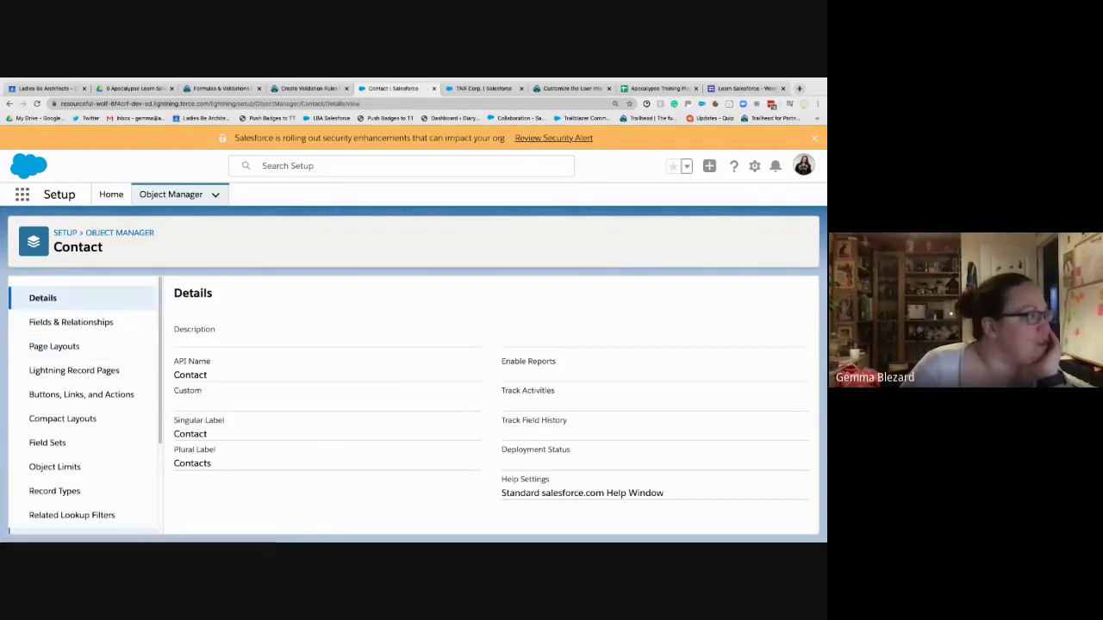
scroll(78, 509, "down", 3)
left_click(75, 514)
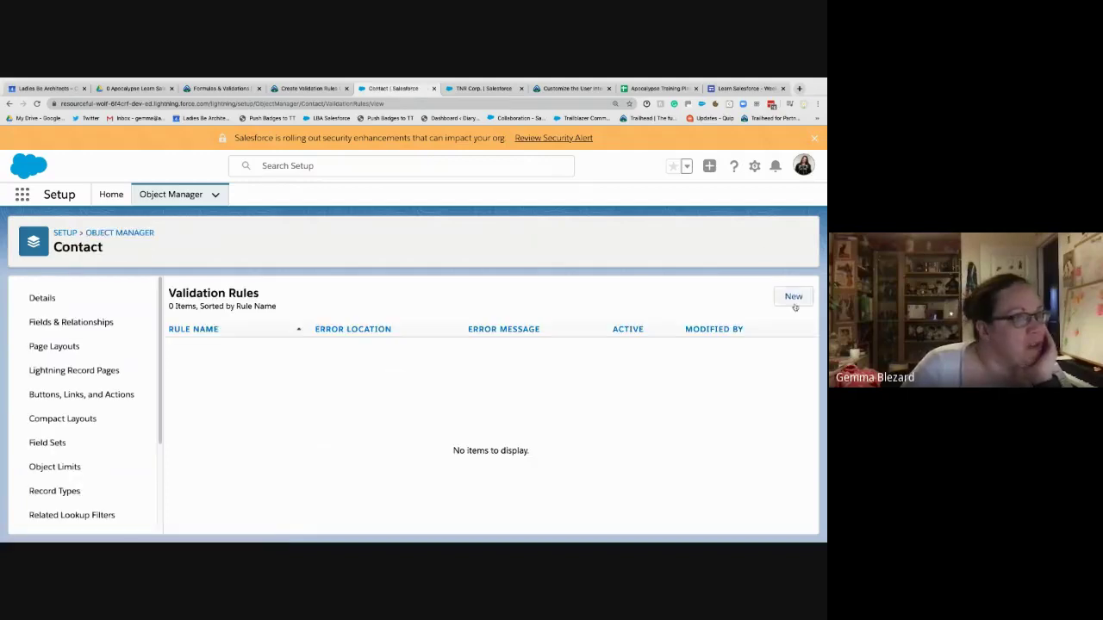
- Start a new Contact validation rule and copy the name 'Contact must be in Account ZIP Code' from Trailhead
left_click(793, 298)
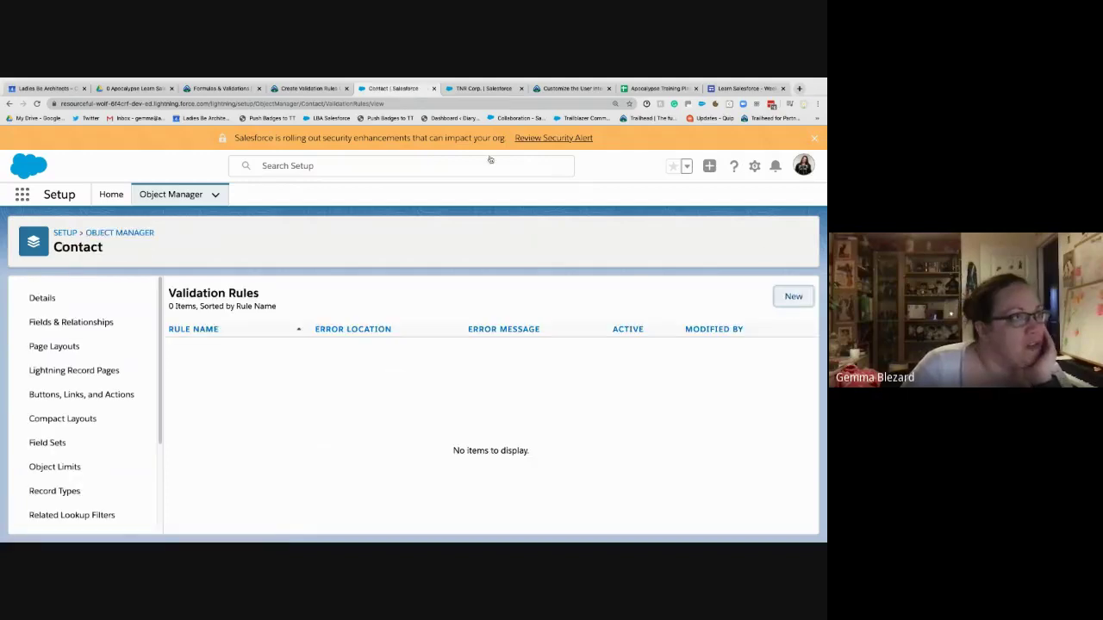
left_click(308, 89)
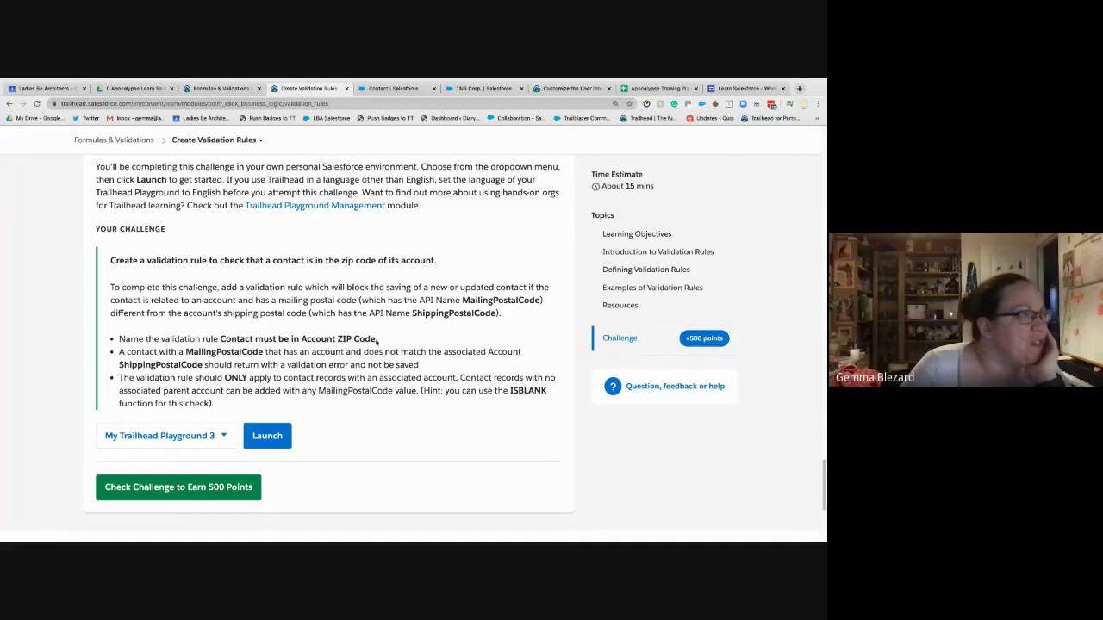
left_click_drag(376, 342, 221, 337)
key("ctrl+c")
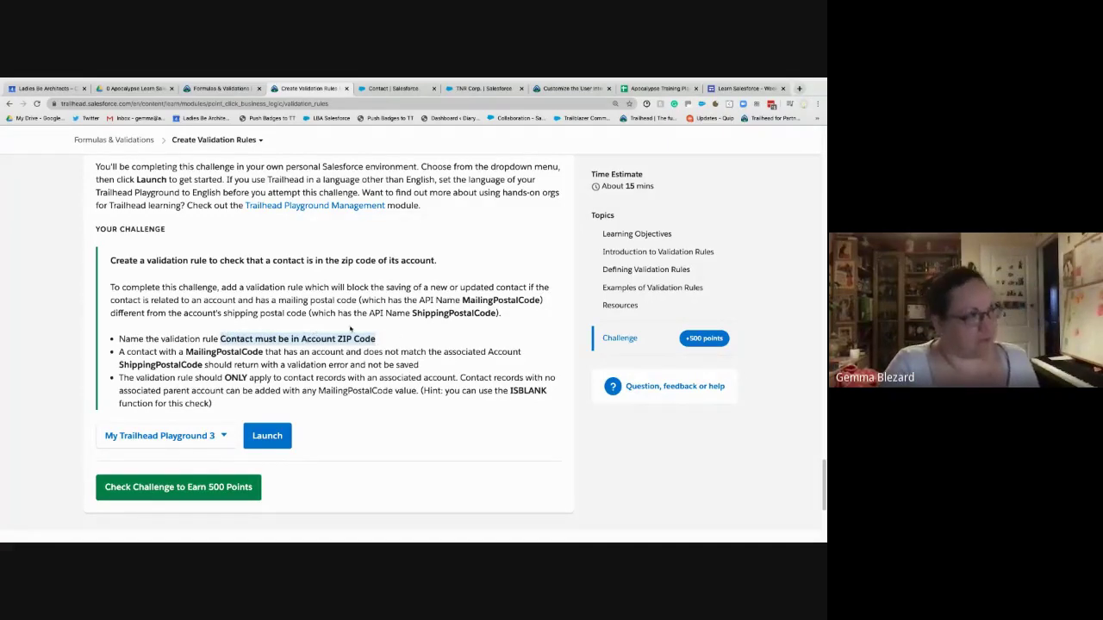
left_click(392, 88)
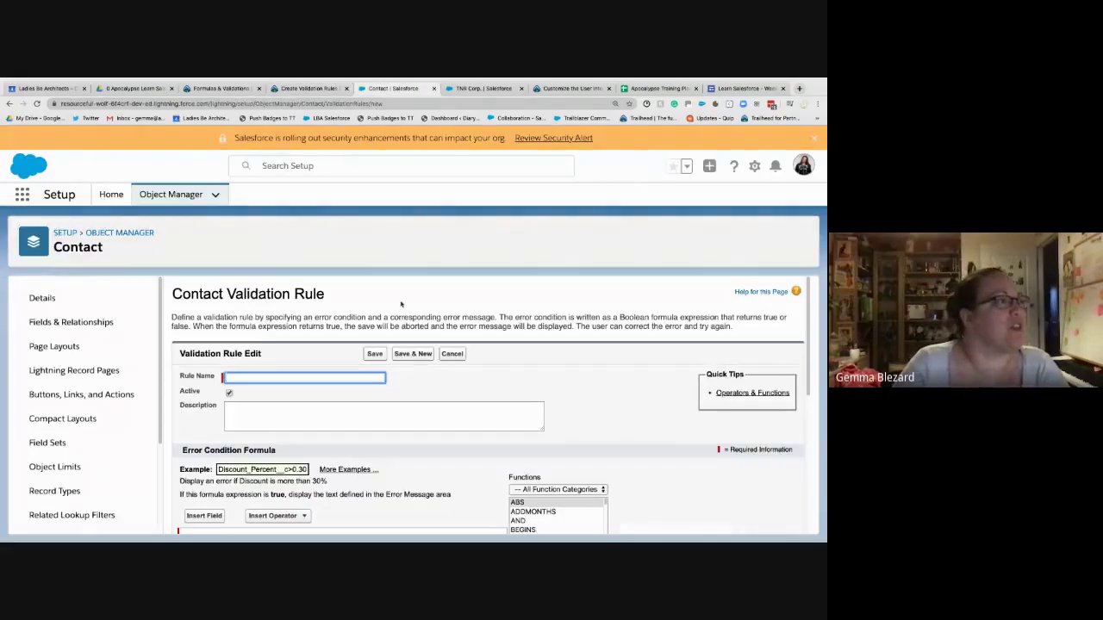
- Name the rule Contact_must_be_in_Account_ZIP_Code and describe it as blocking saves on mismatched mailing/shipping zips
key("ctrl+v")
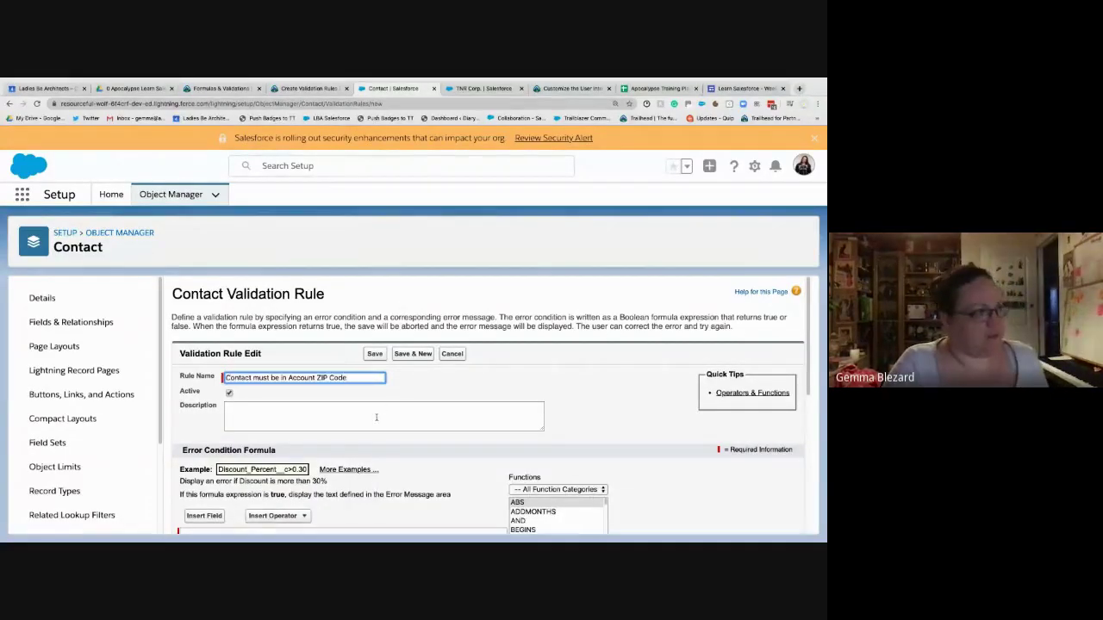
left_click(376, 417)
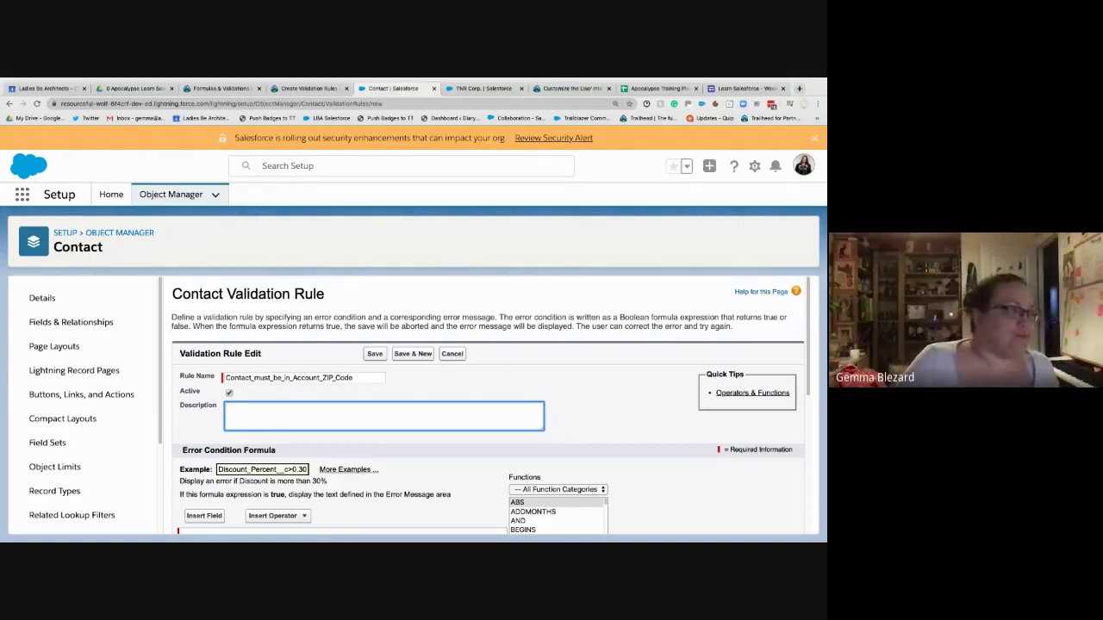
type("Pr")
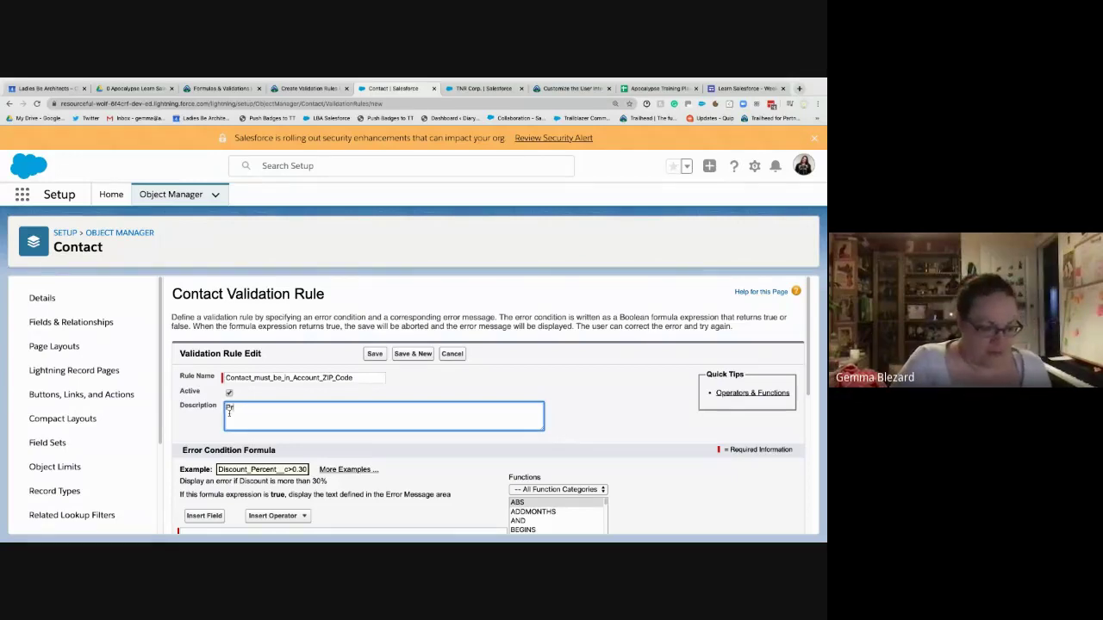
type("events the user ")
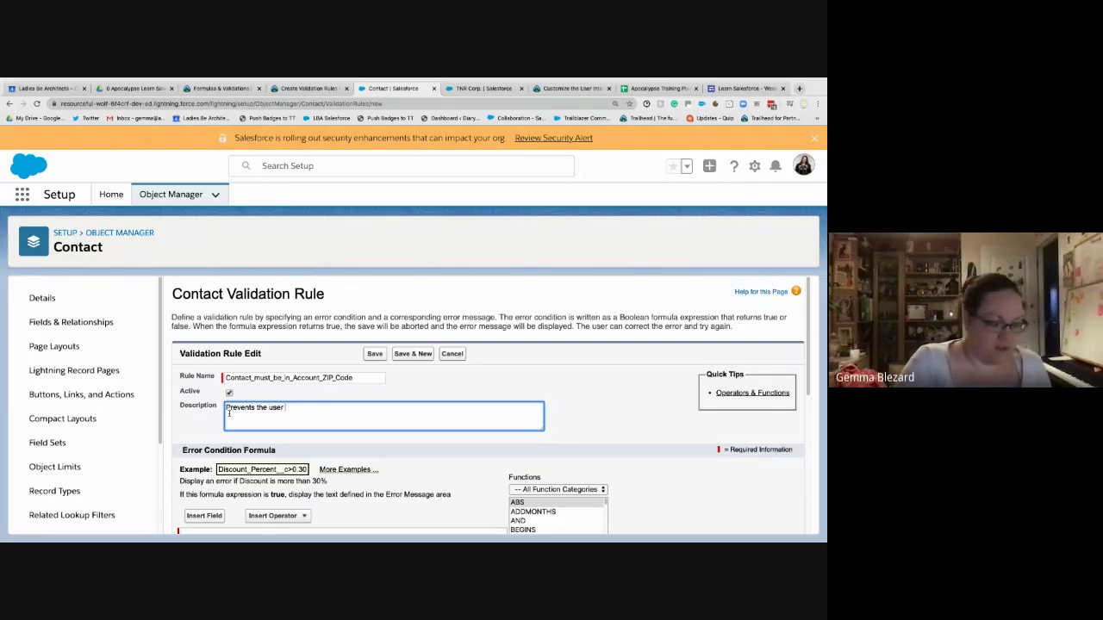
type("from saving ")
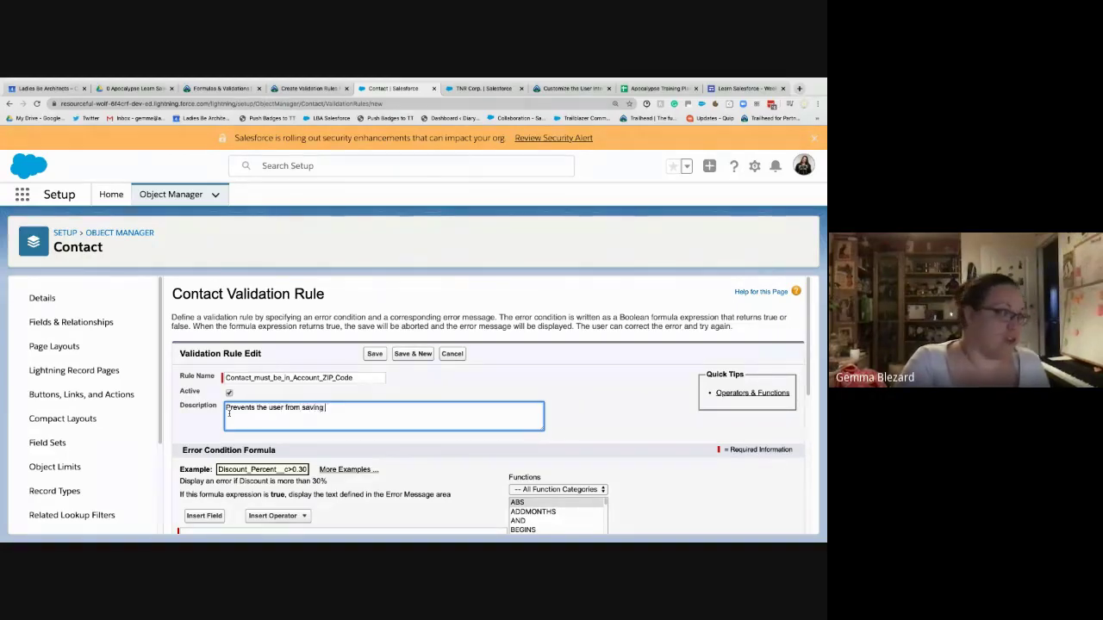
type("the record if the ")
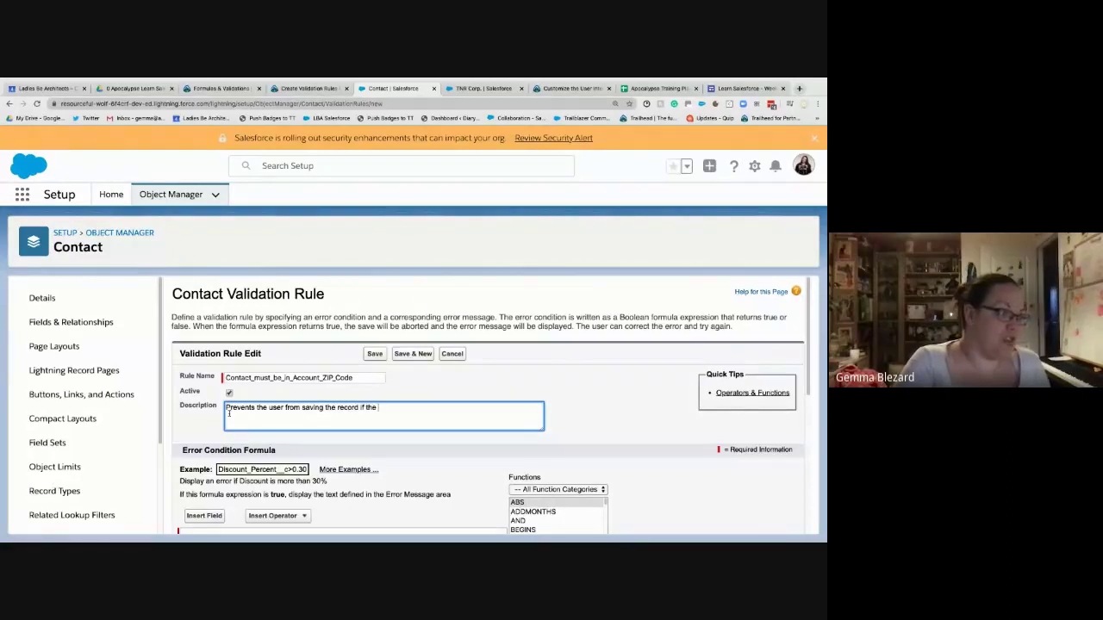
type("mailing")
key("BackSpace")
key("BackSpace")
key("BackSpace")
key("BackSpace")
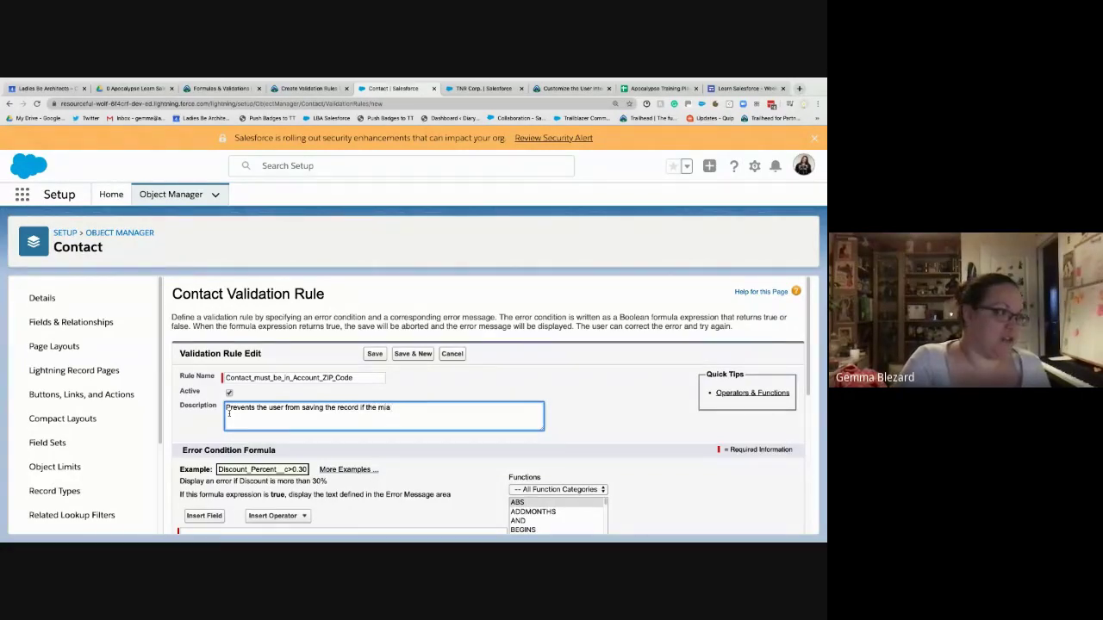
key("BackSpace")
key("BackSpace")
type("ai")
key("BackSpace")
type("ilibng")
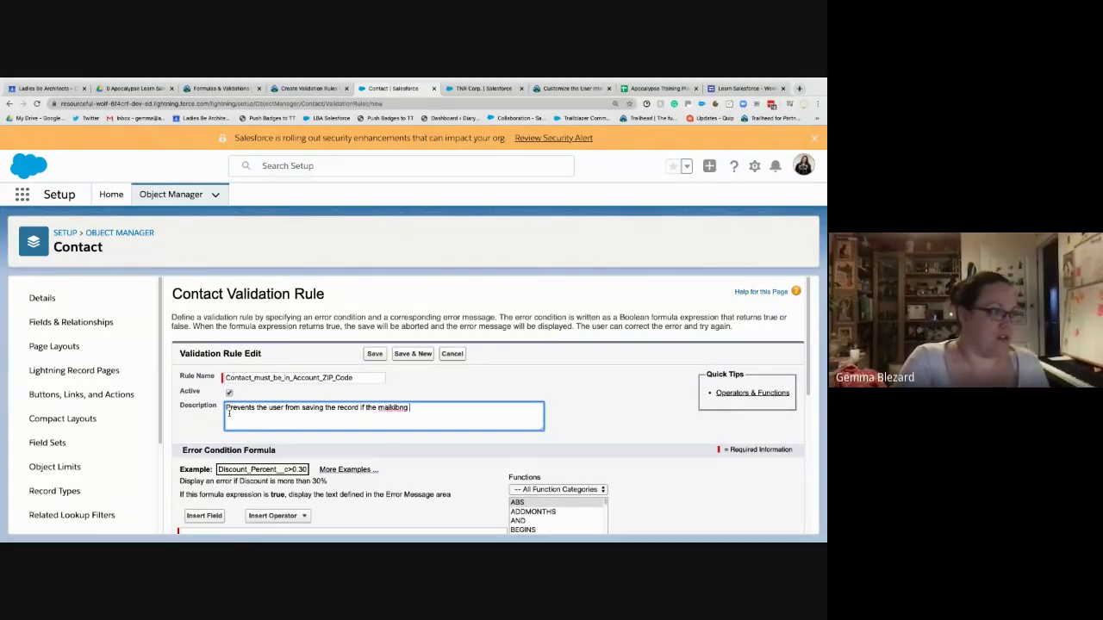
key("BackSpace")
key("BackSpace")
key("BackSpace")
key("BackSpace")
key("BackSpace")
key("BackSpace")
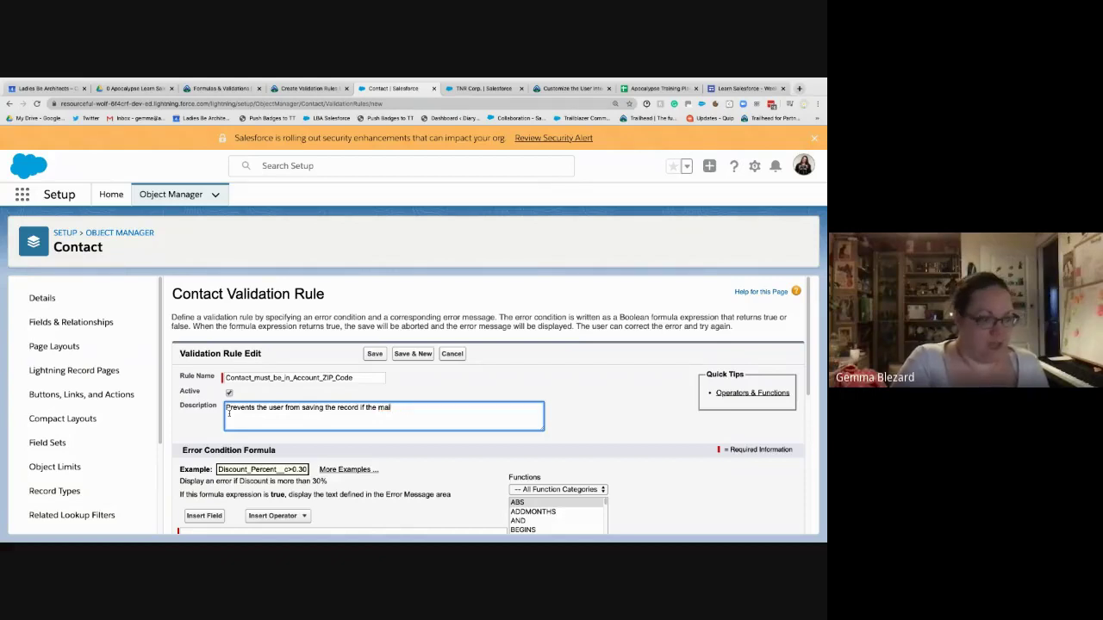
type("ling zip c")
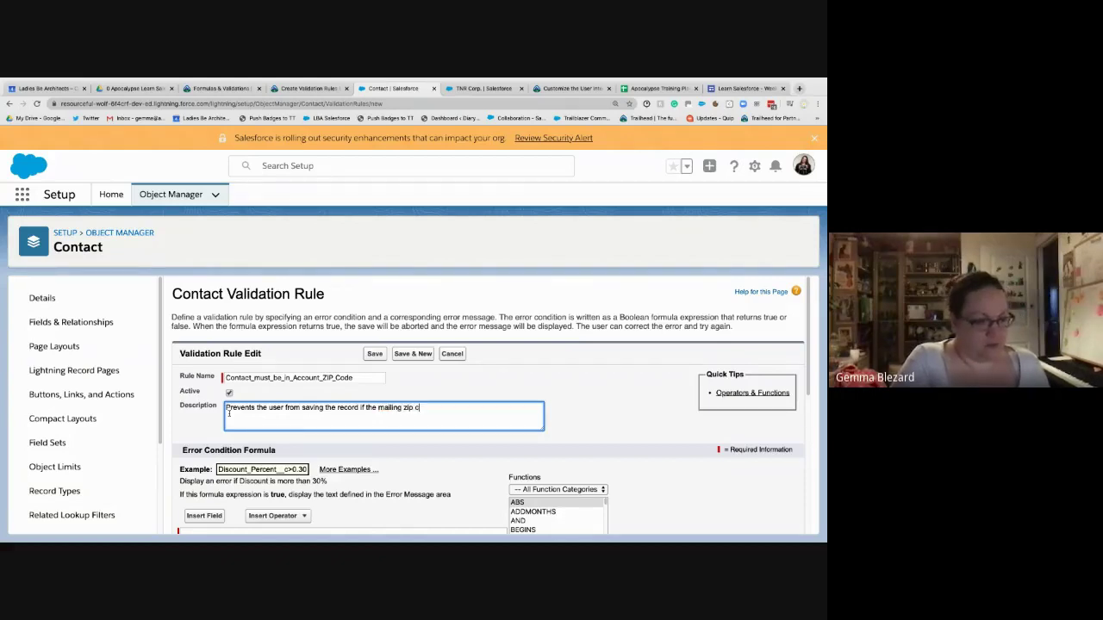
type("ode does not match t")
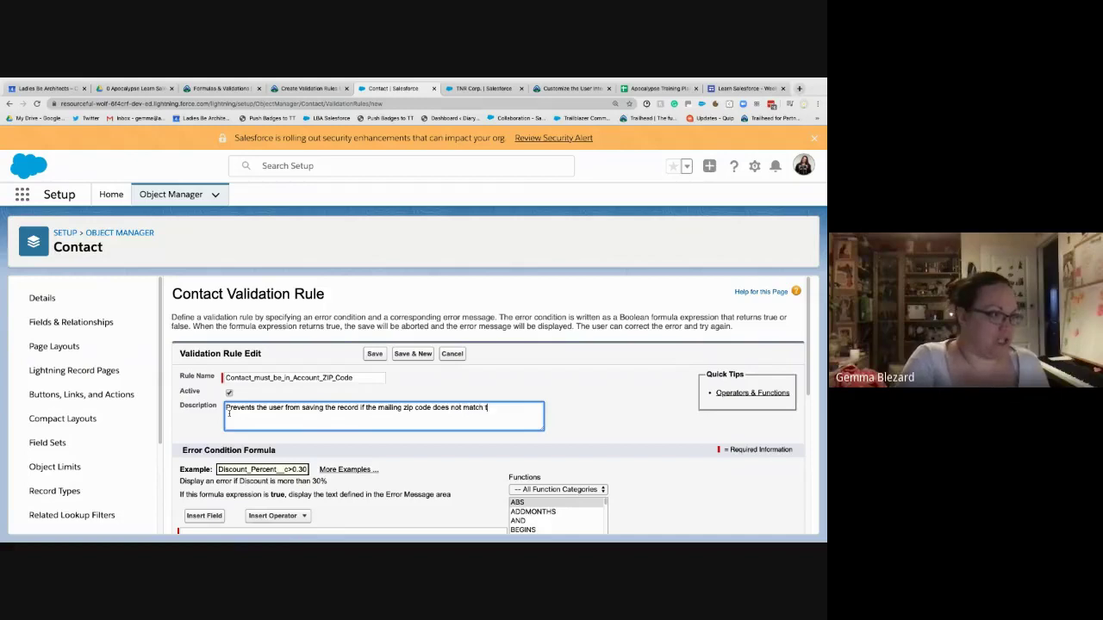
type("he Account ")
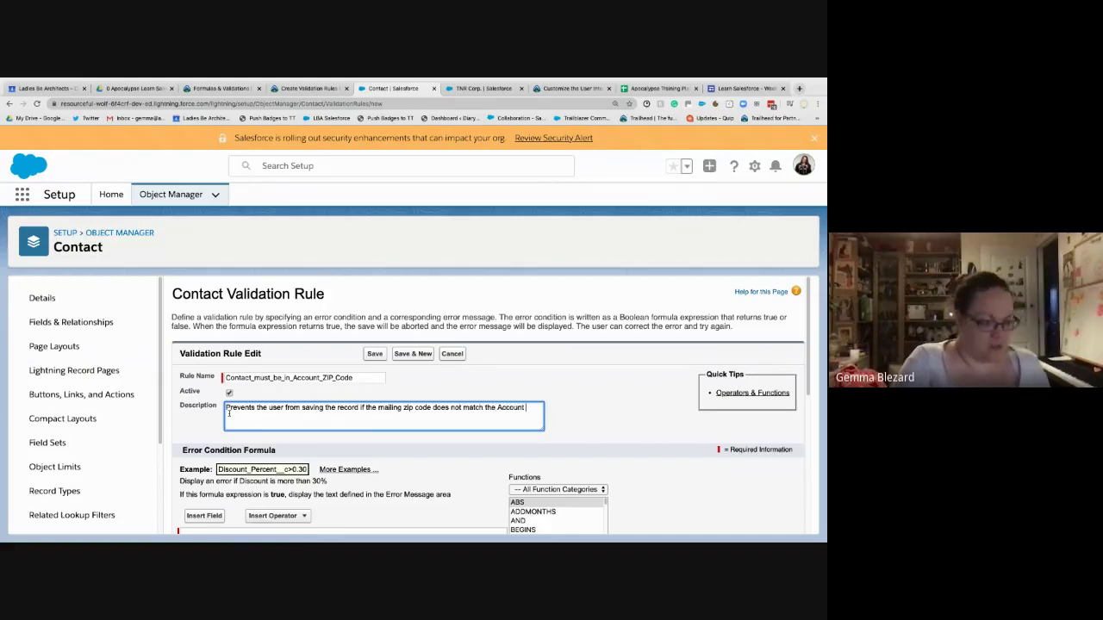
type("shipping ")
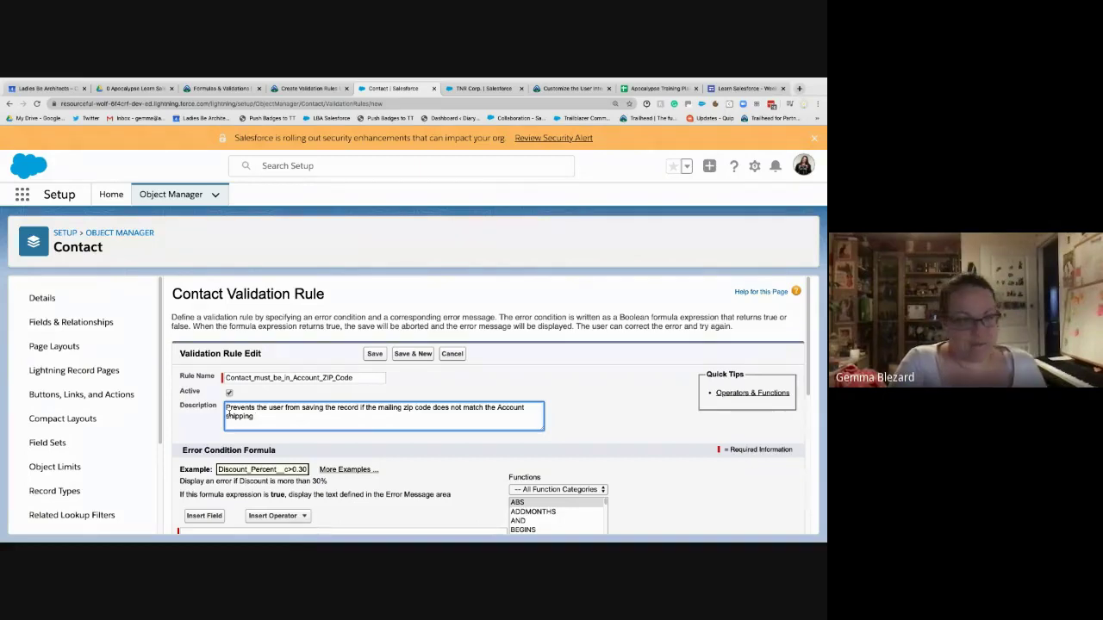
type("zip")
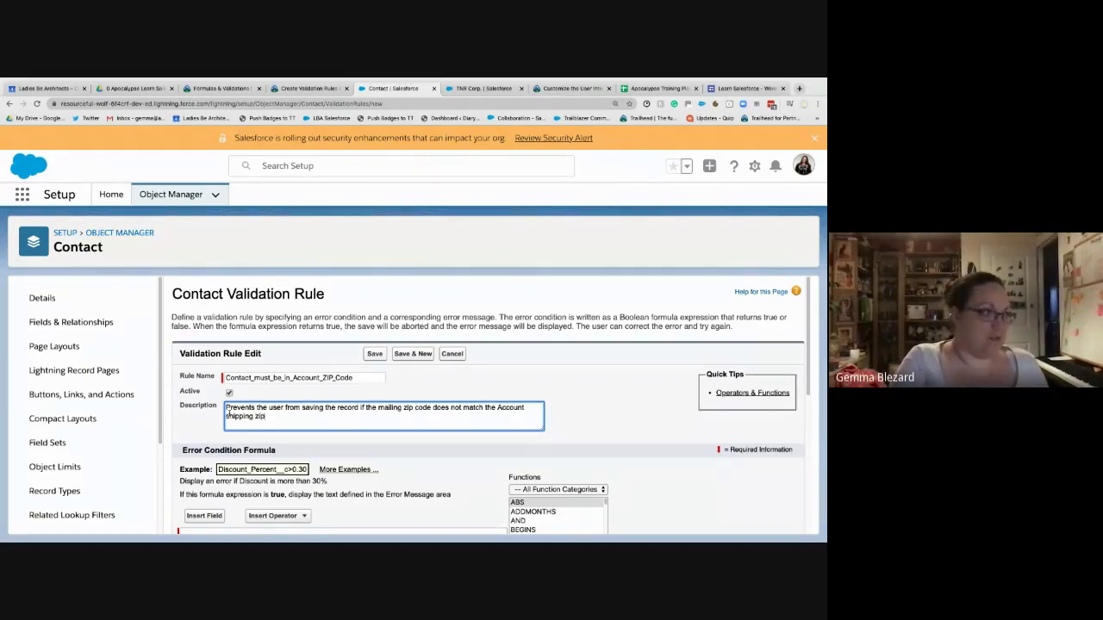
type(" code")
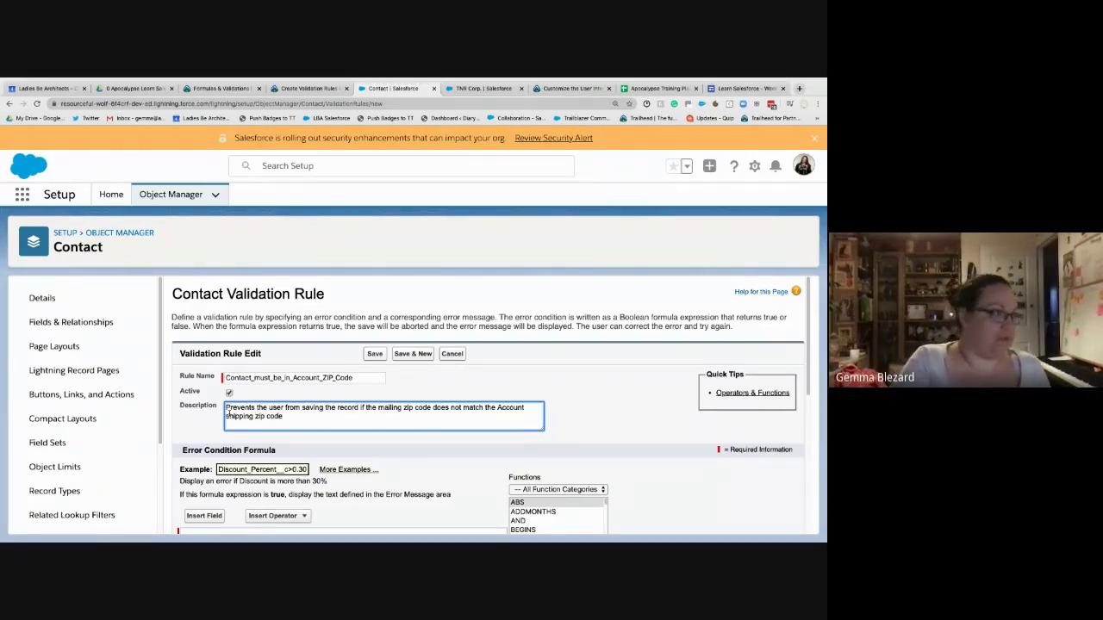
- Insert the Account > Shipping Zip/Postal Code field (Account.ShippingPostalCode) into the error condition formula
scroll(337, 436, "down", 4)
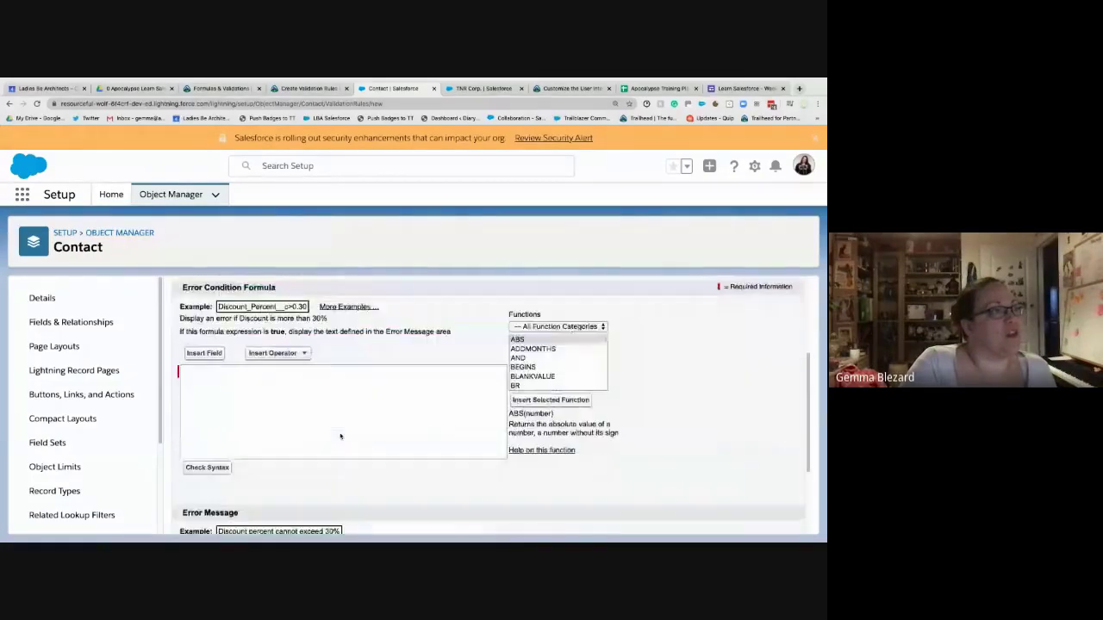
scroll(340, 436, "up", 1)
left_click(237, 393)
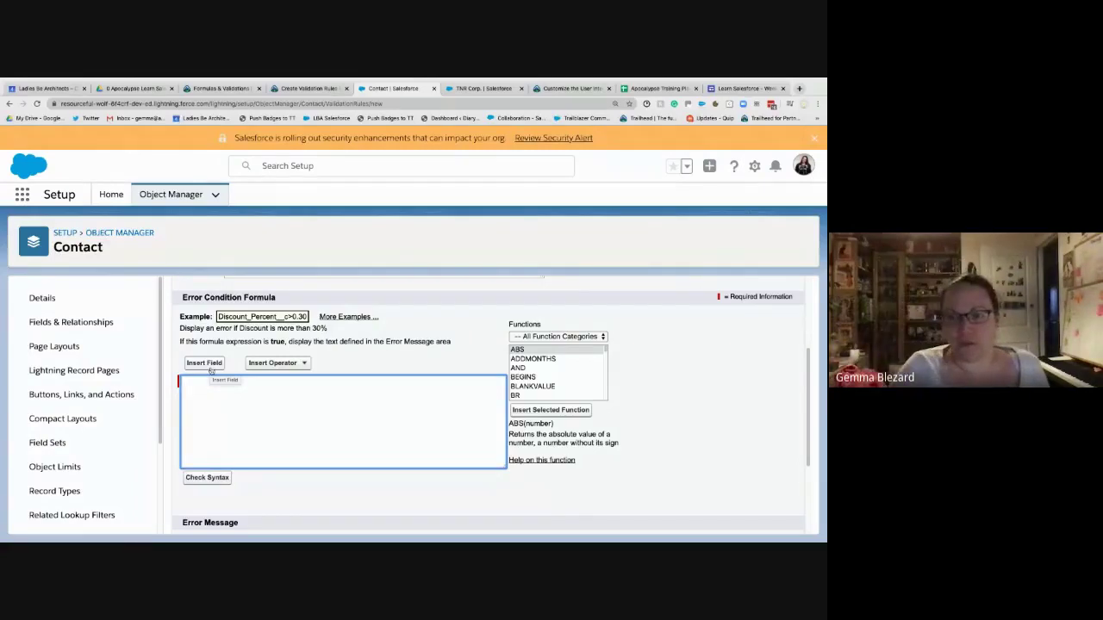
left_click(206, 364)
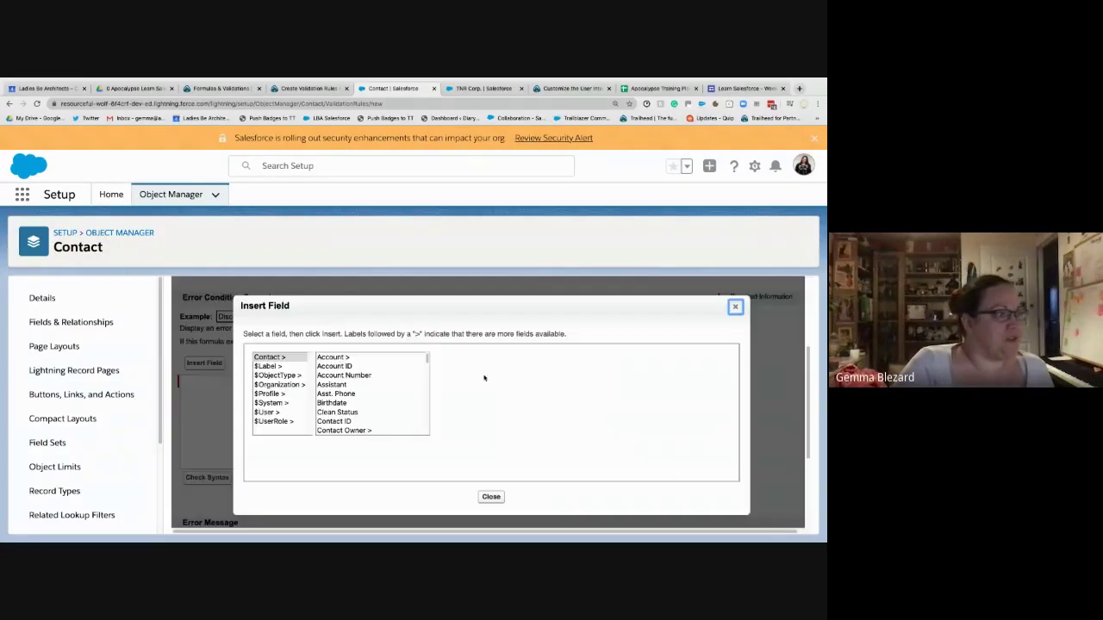
left_click(349, 360)
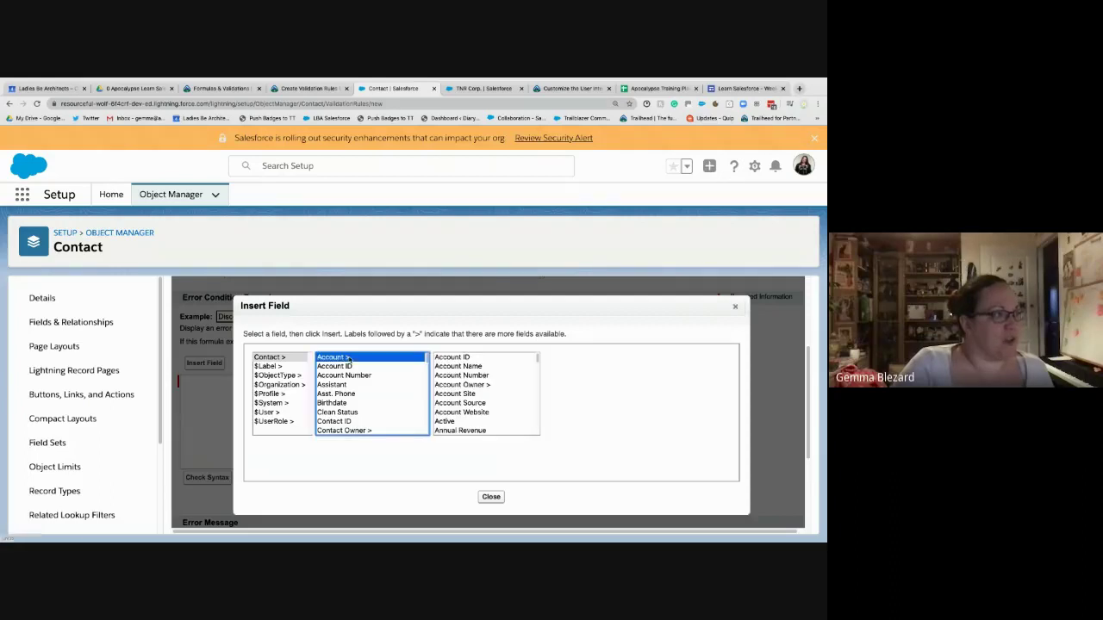
left_click(470, 412)
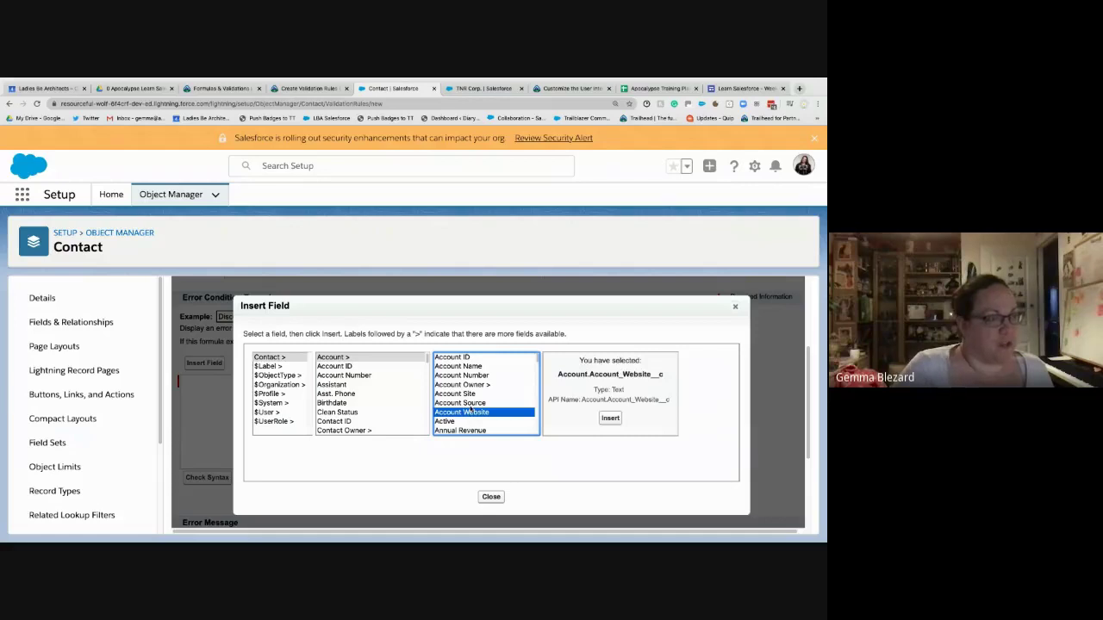
key("s")
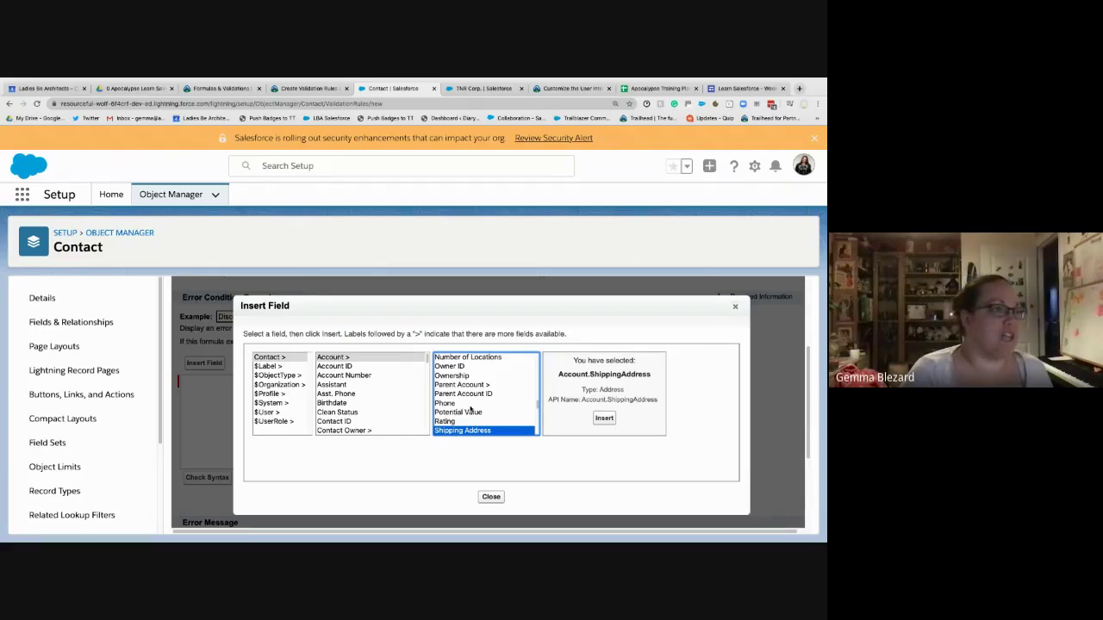
scroll(488, 381, "down", 3)
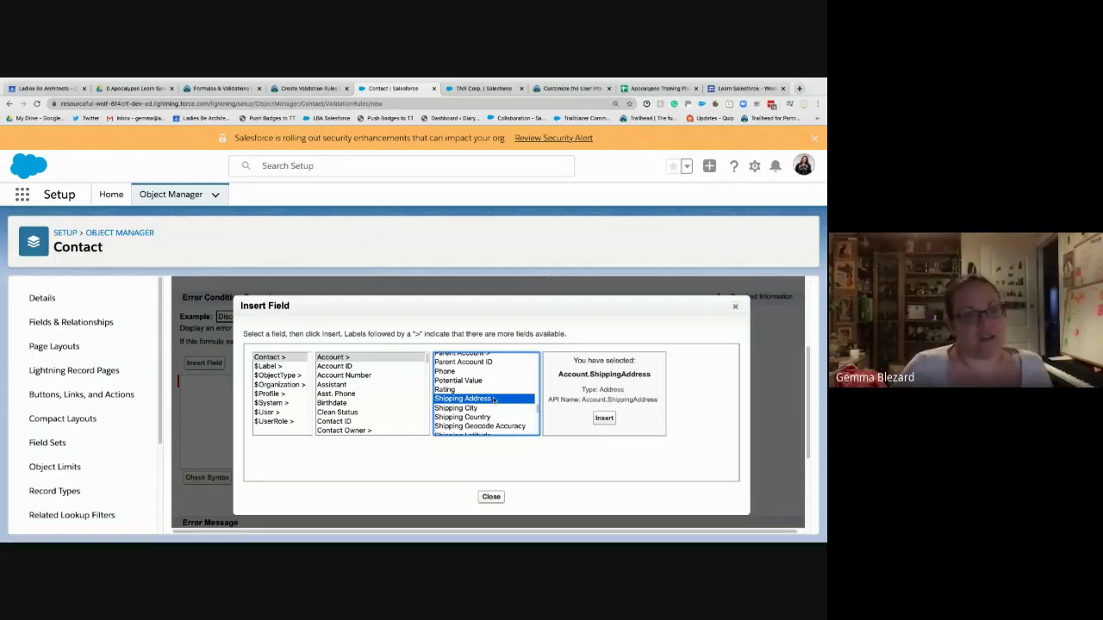
scroll(525, 380, "down", 3)
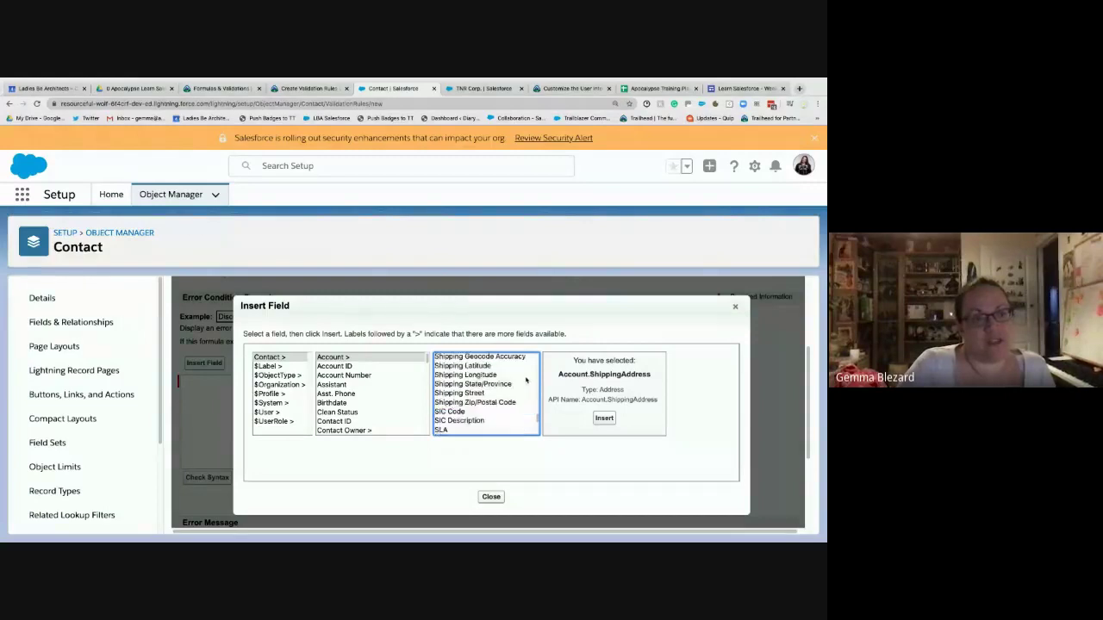
scroll(526, 380, "up", 2)
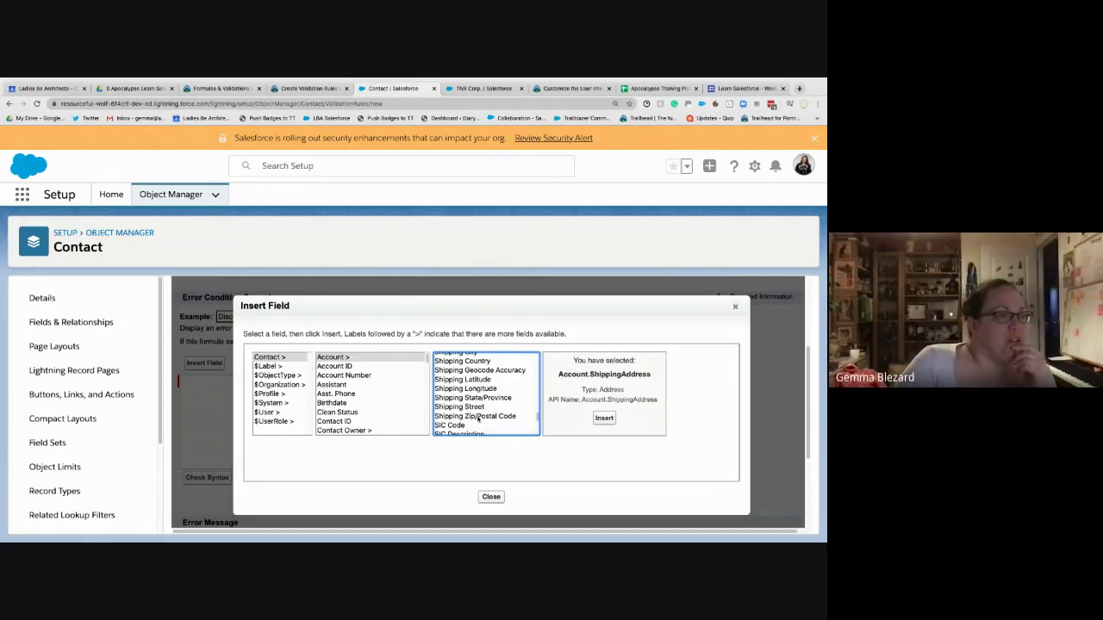
left_click(478, 418)
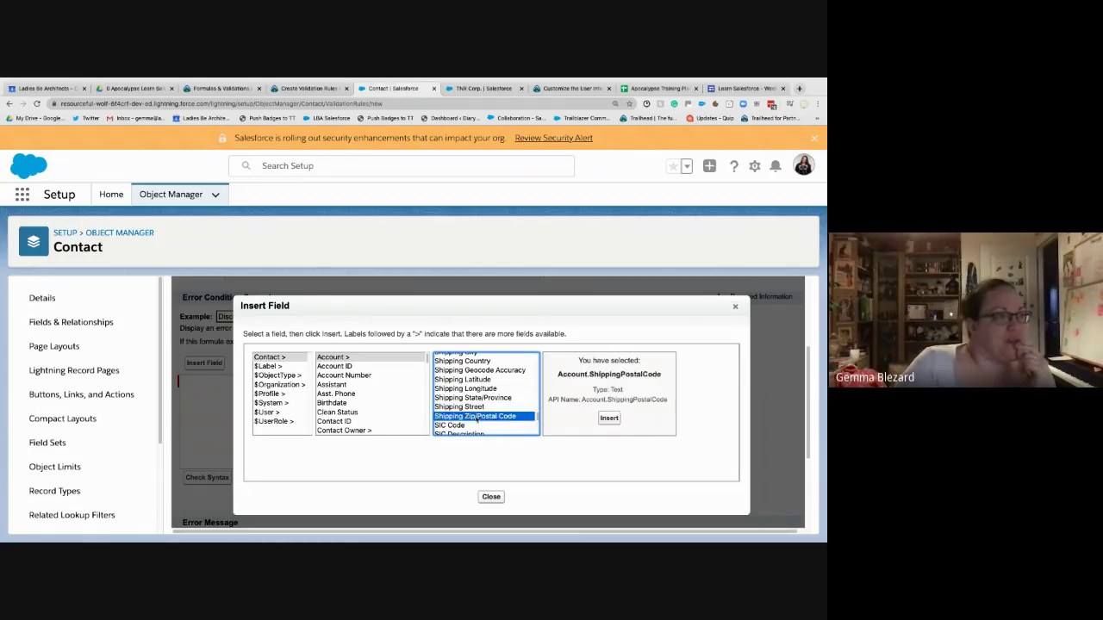
left_click(609, 418)
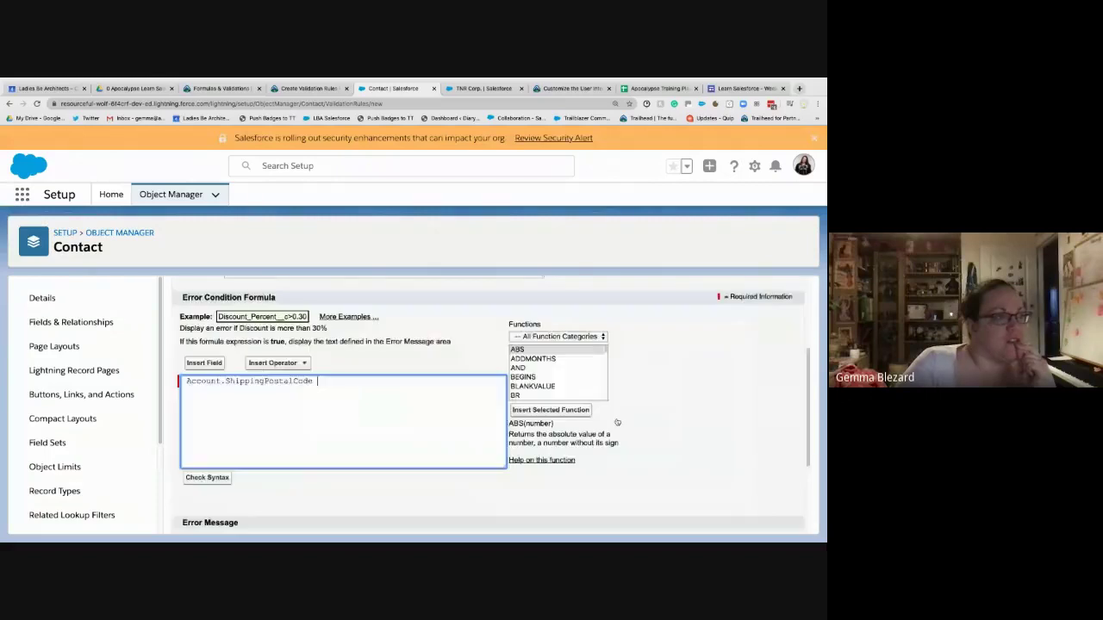
- Inspect the existing Account.ShippingPostalCode text in the error condition formula
double_click(199, 382)
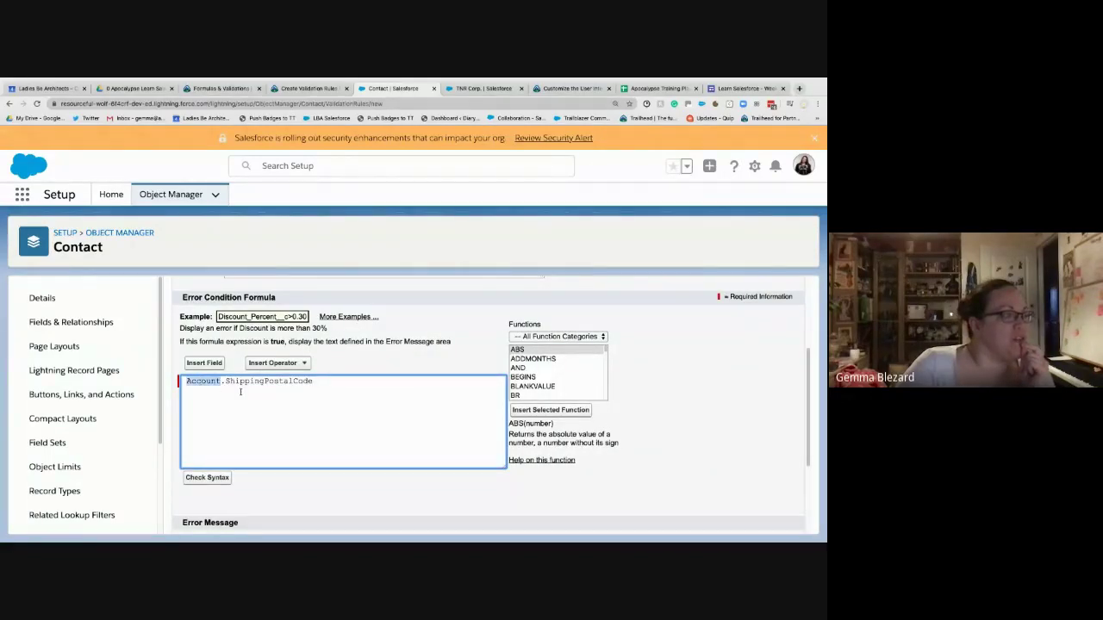
left_click(225, 381)
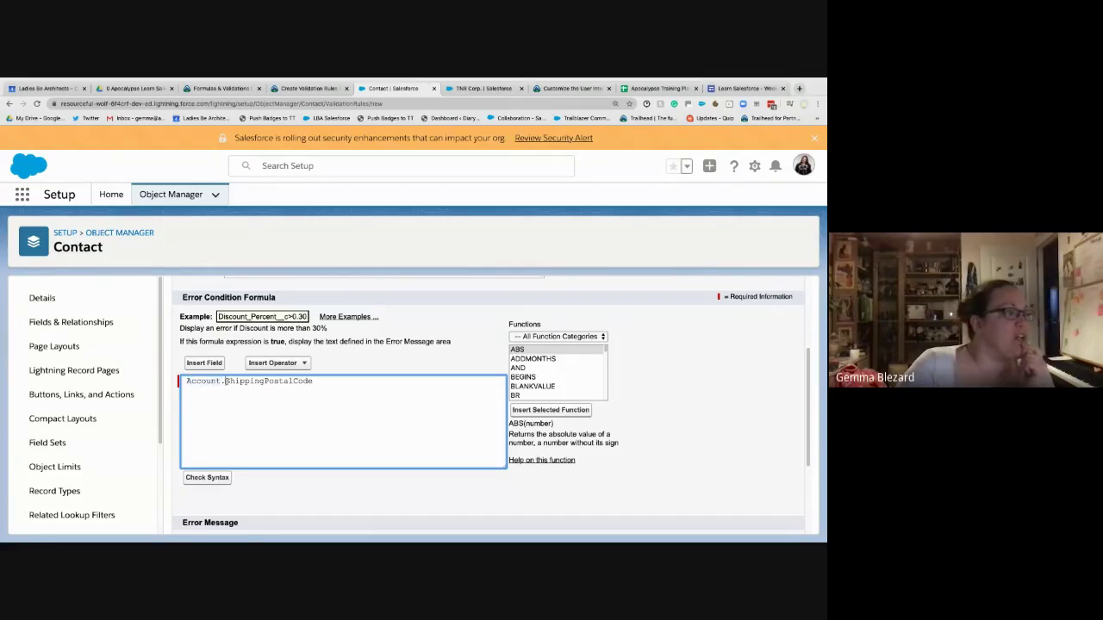
left_click_drag(225, 381, 323, 381)
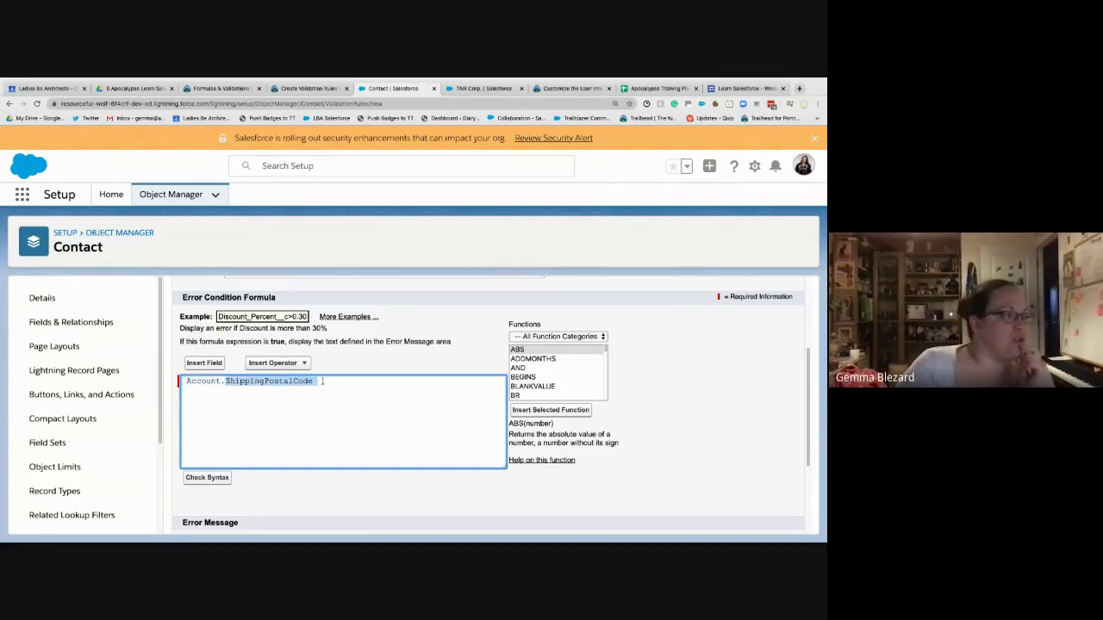
left_click(327, 382)
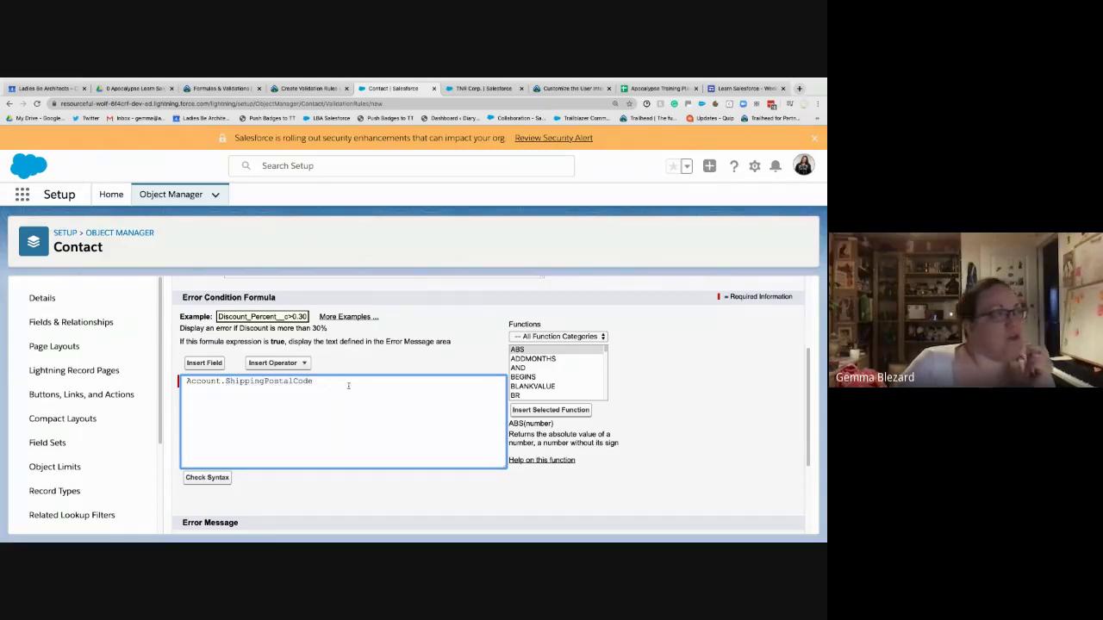
- Insert the Contact Mailing Zip/Postal Code field (MailingPostalCode) into the formula on a new line
left_click(204, 363)
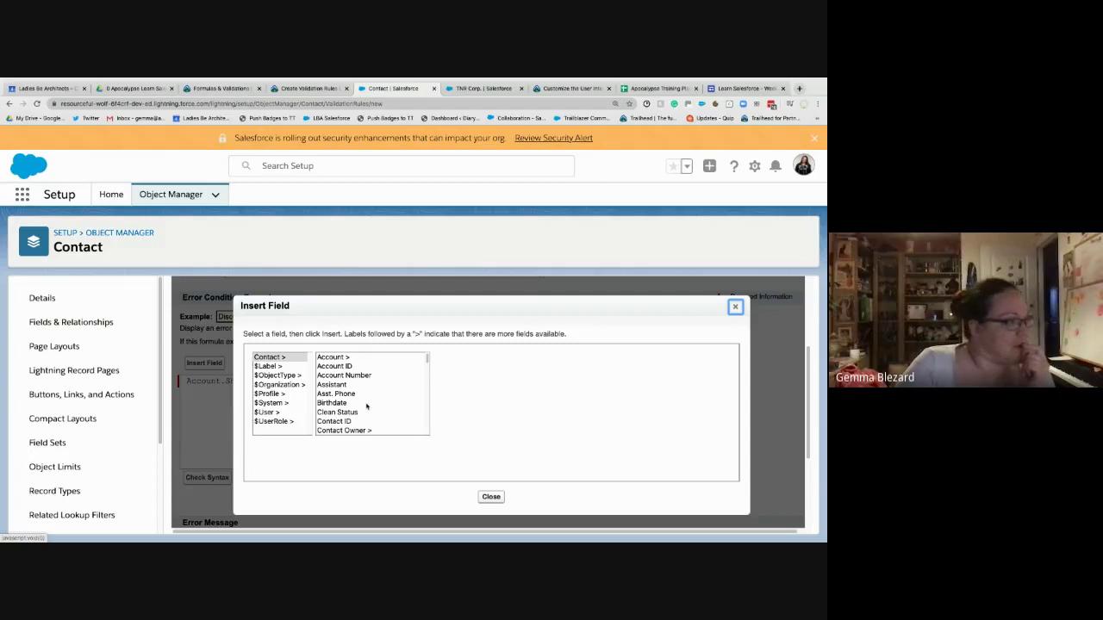
left_click(367, 403)
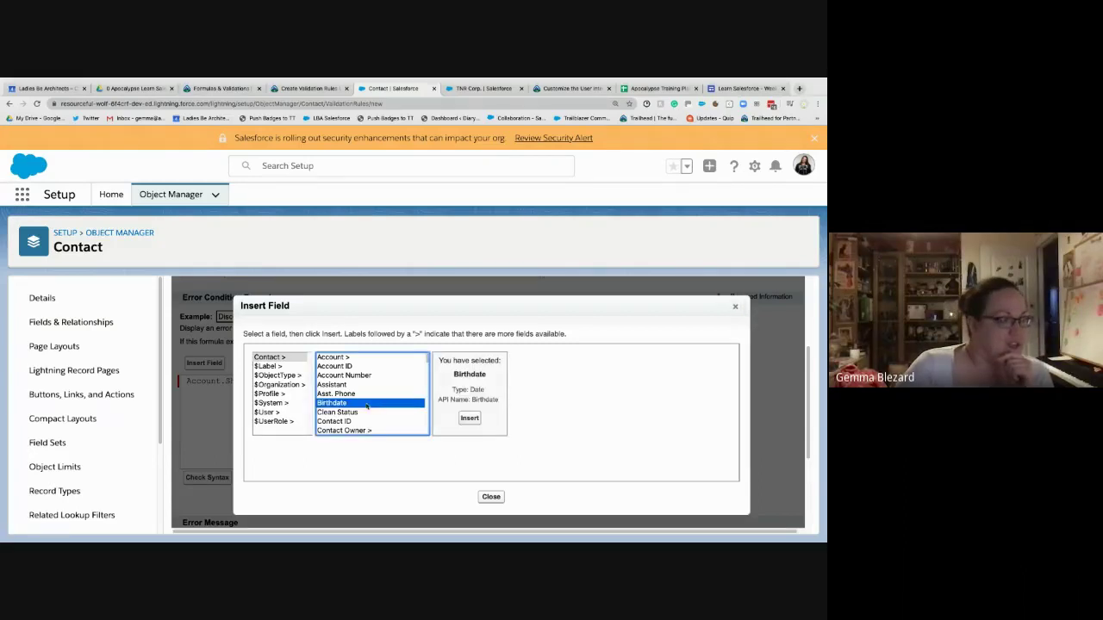
key("m")
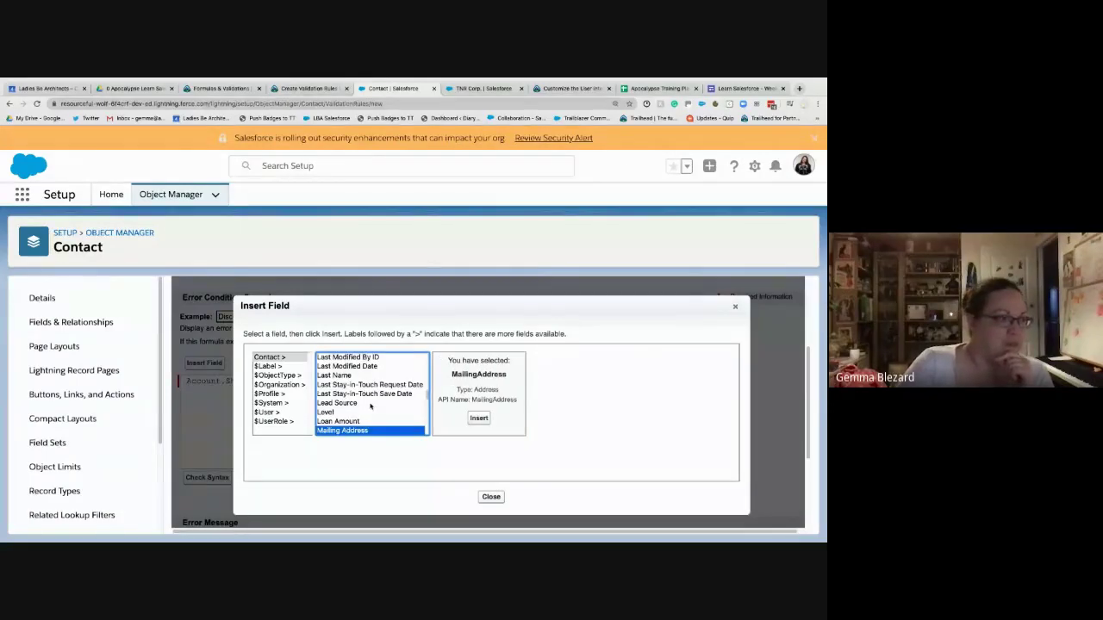
scroll(368, 405, "down", 2)
scroll(371, 406, "down", 5)
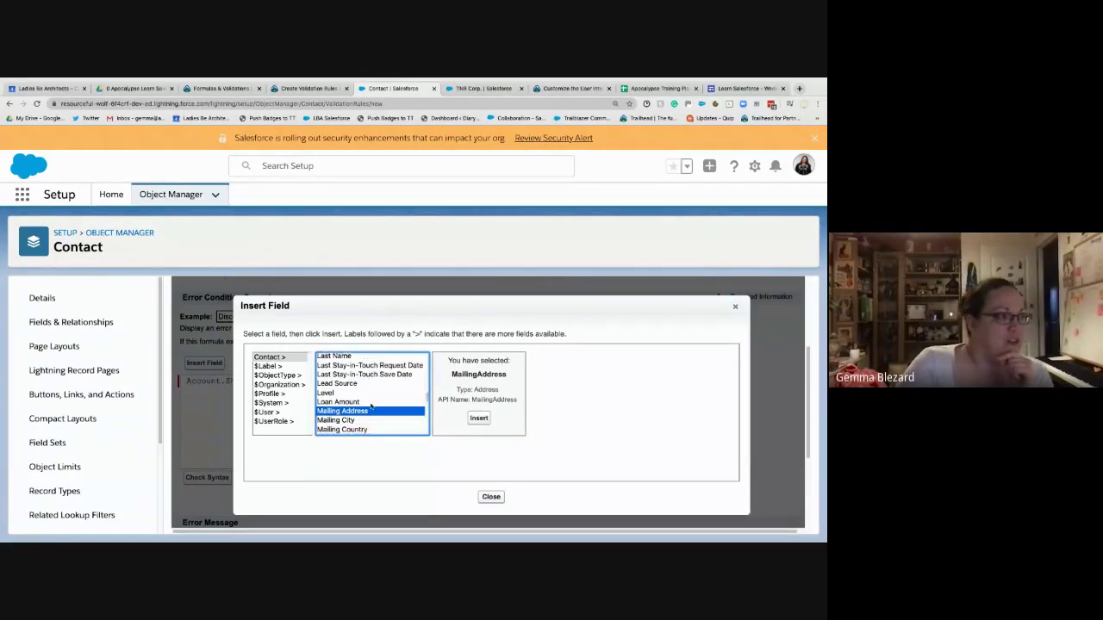
scroll(371, 407, "down", 3)
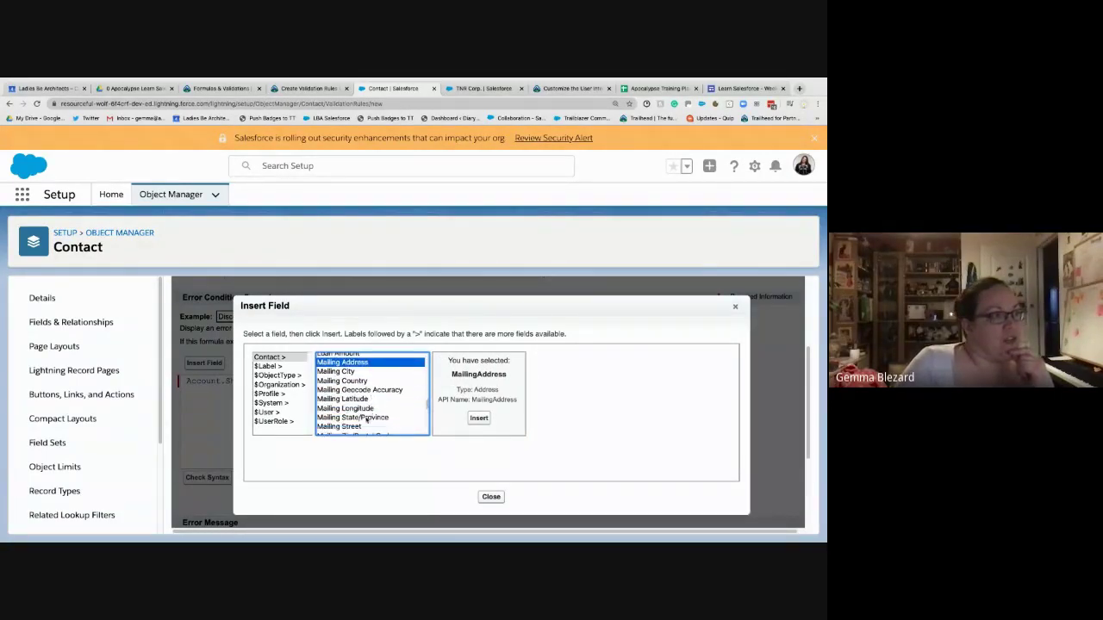
left_click(365, 424)
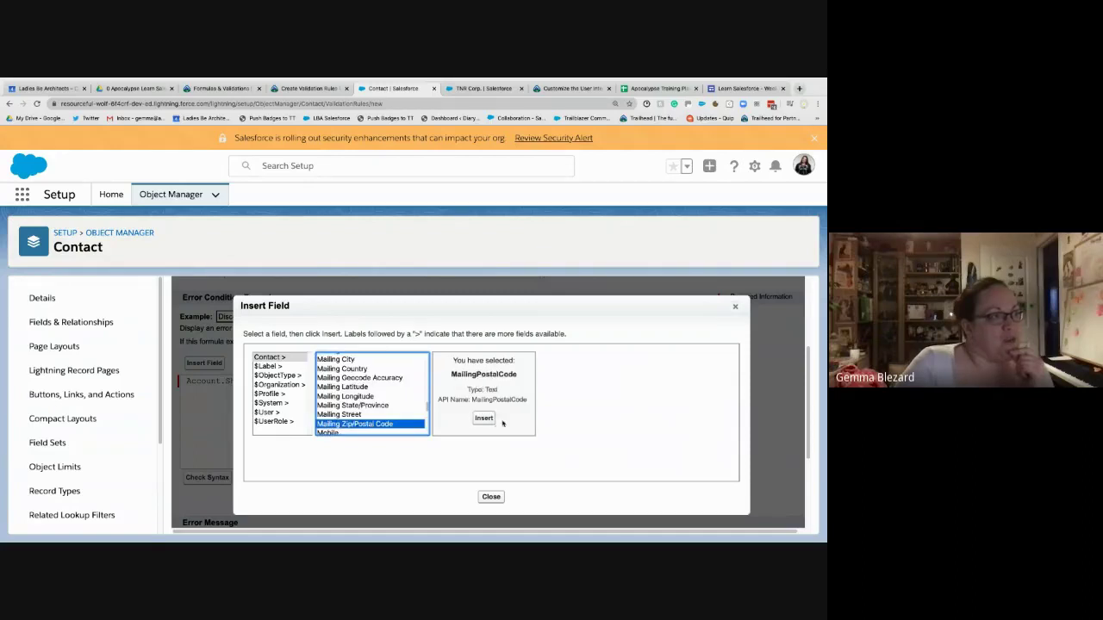
left_click(479, 417)
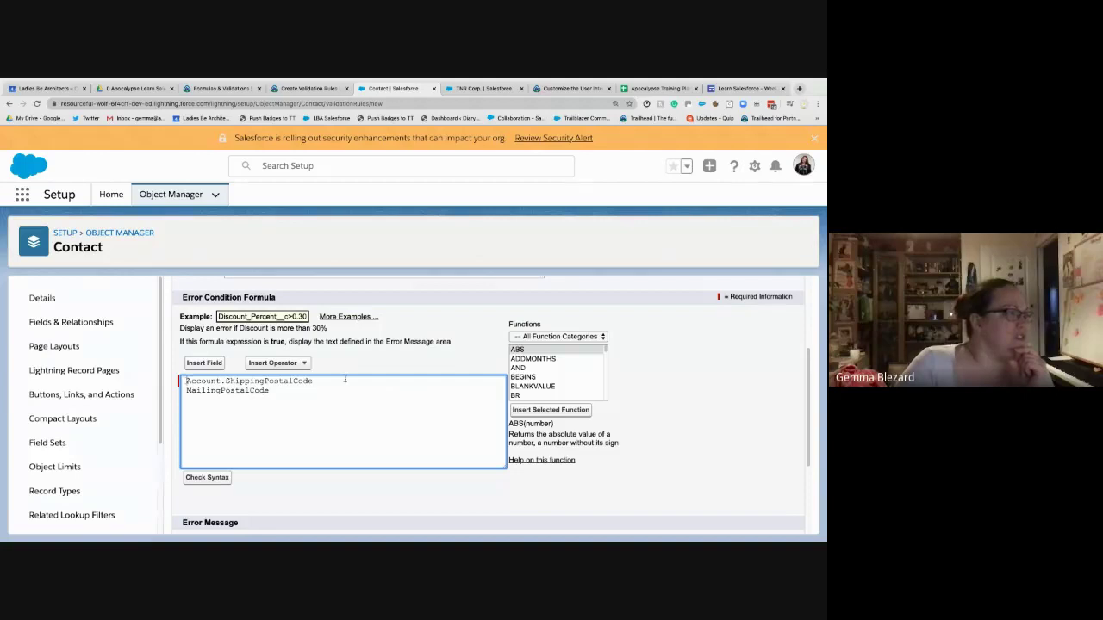
- Make the formula read Account.ShippingPostalCode <> MailingPostalCode and confirm no syntax errors
key("Delete")
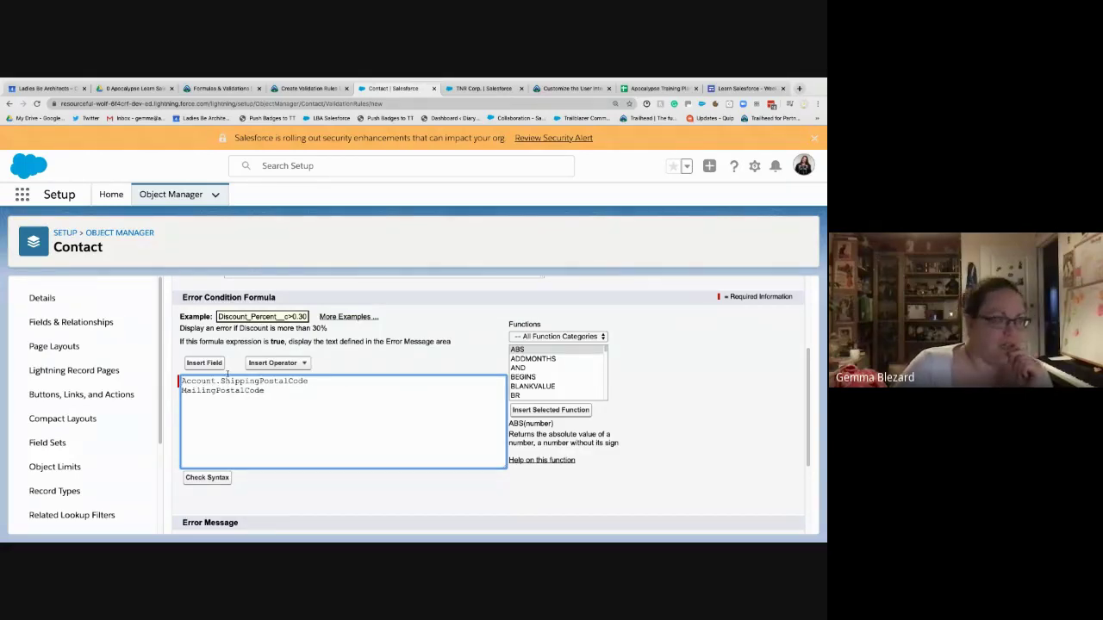
key("Delete")
type("<> MailingPostalCode")
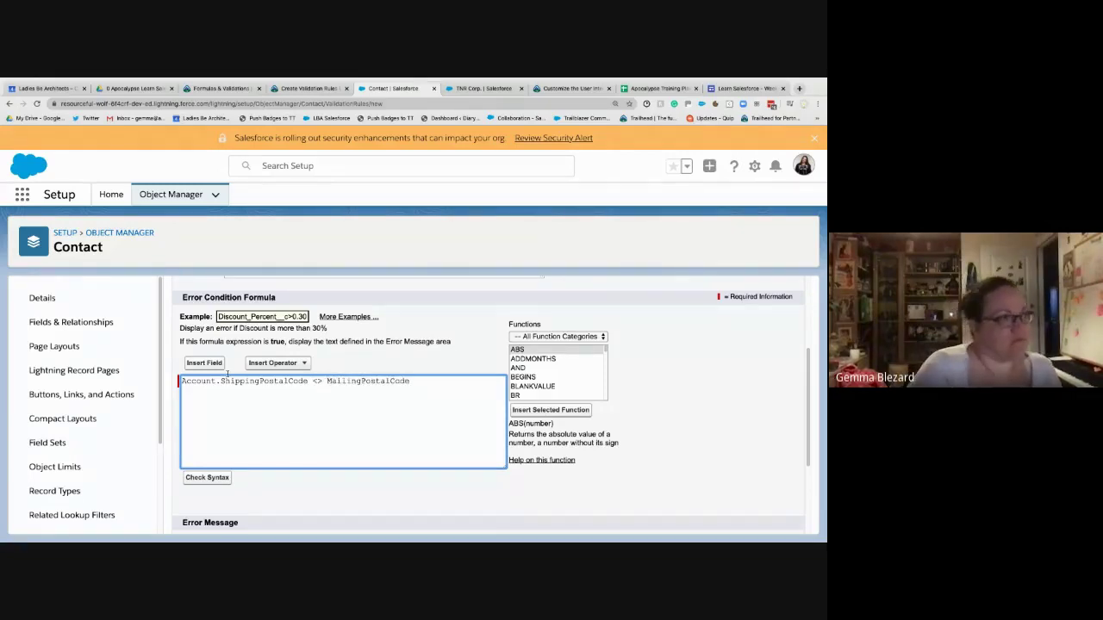
left_click(207, 477)
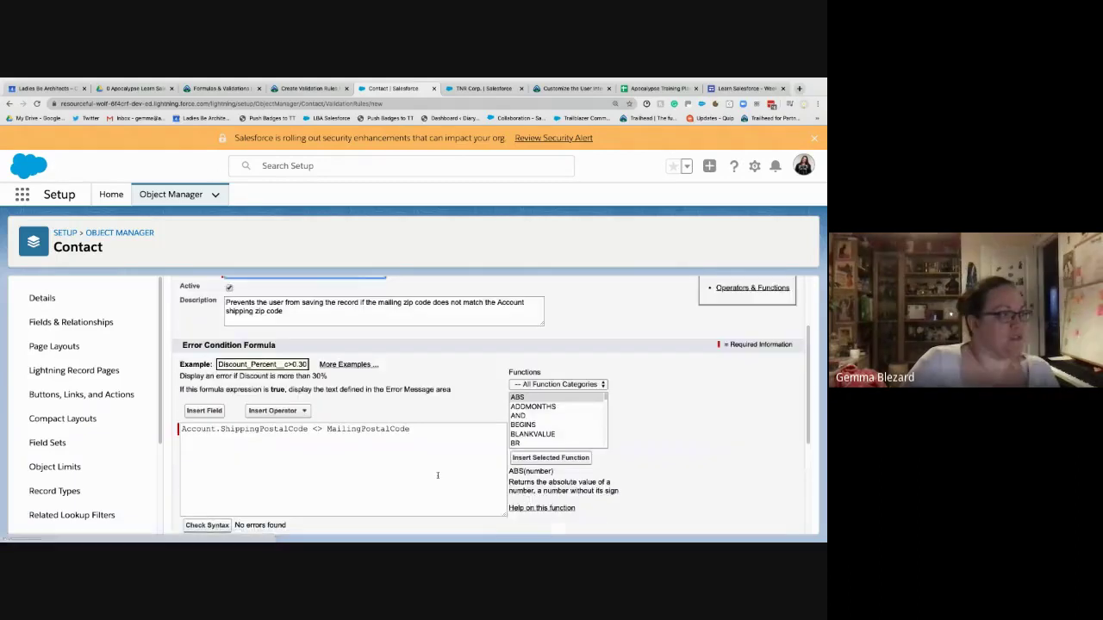
- Review the <> operator and error message field, then return to the Trailhead challenge requirements
scroll(437, 475, "down", 1)
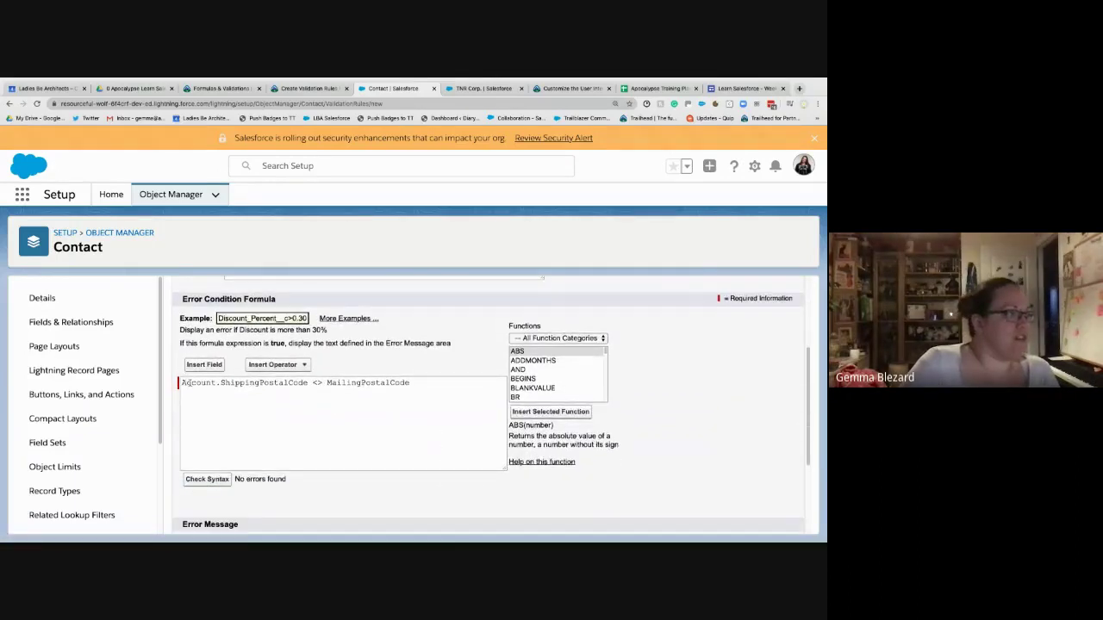
left_click_drag(324, 384, 311, 384)
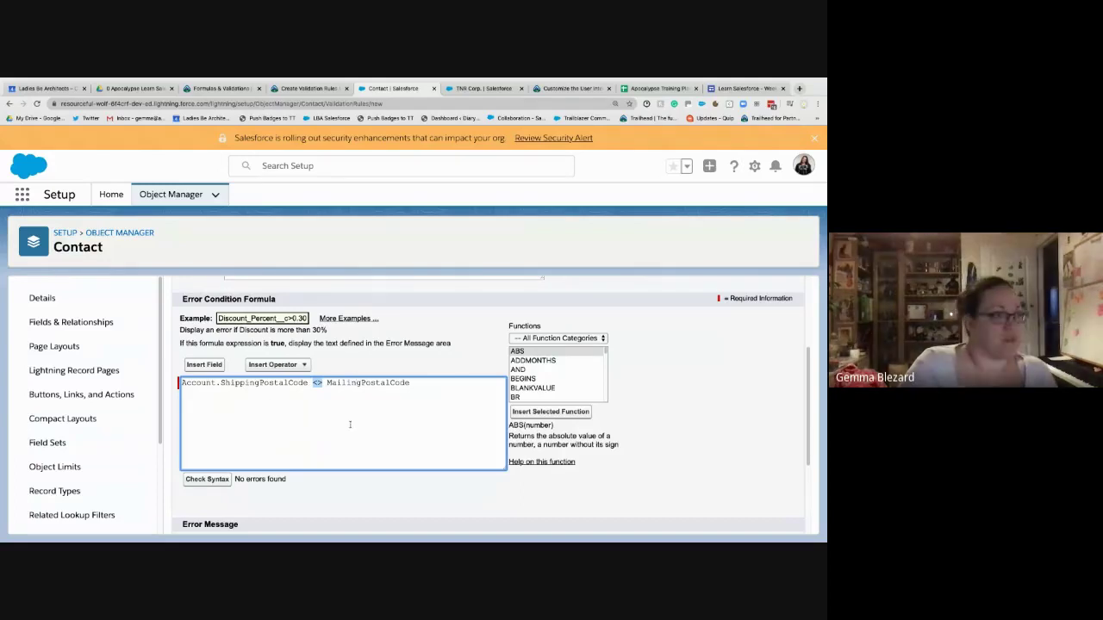
scroll(268, 475, "down", 1)
left_click(273, 508)
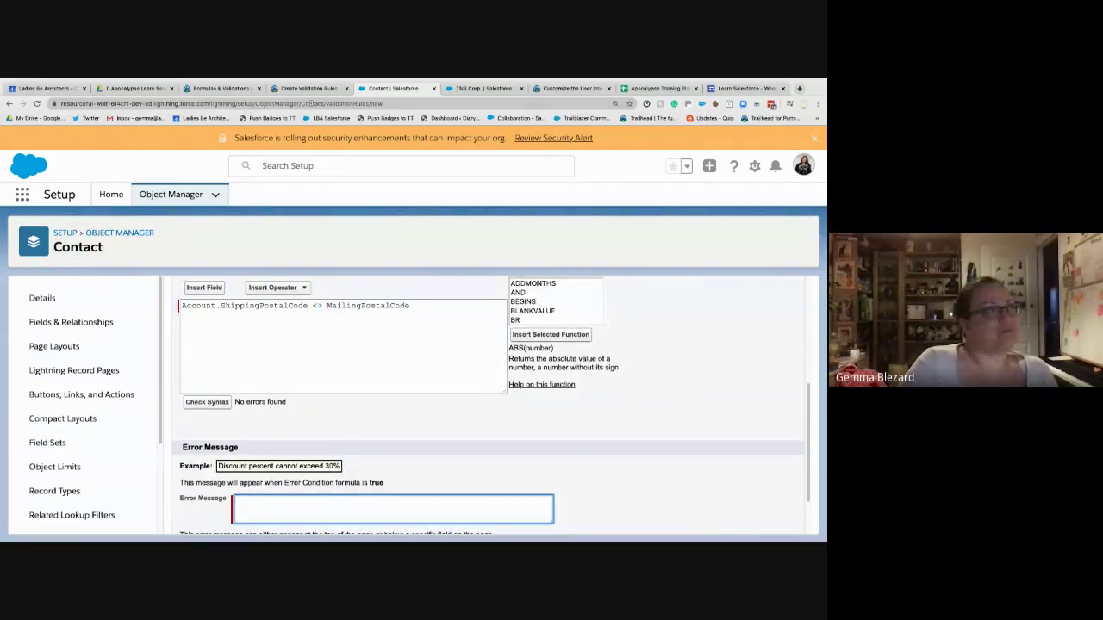
left_click(309, 88)
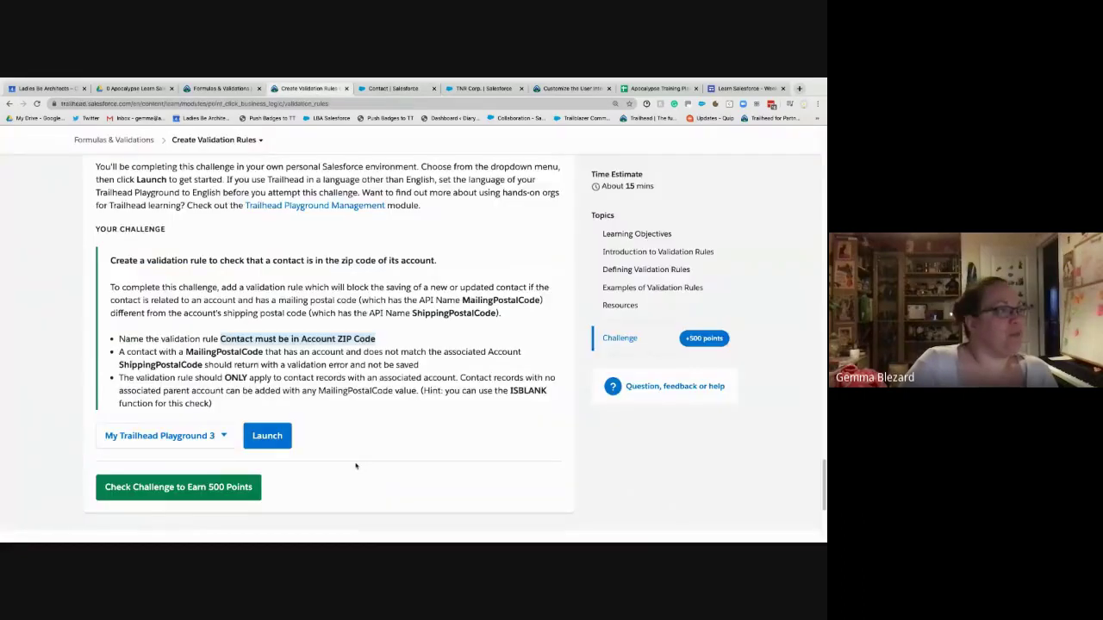
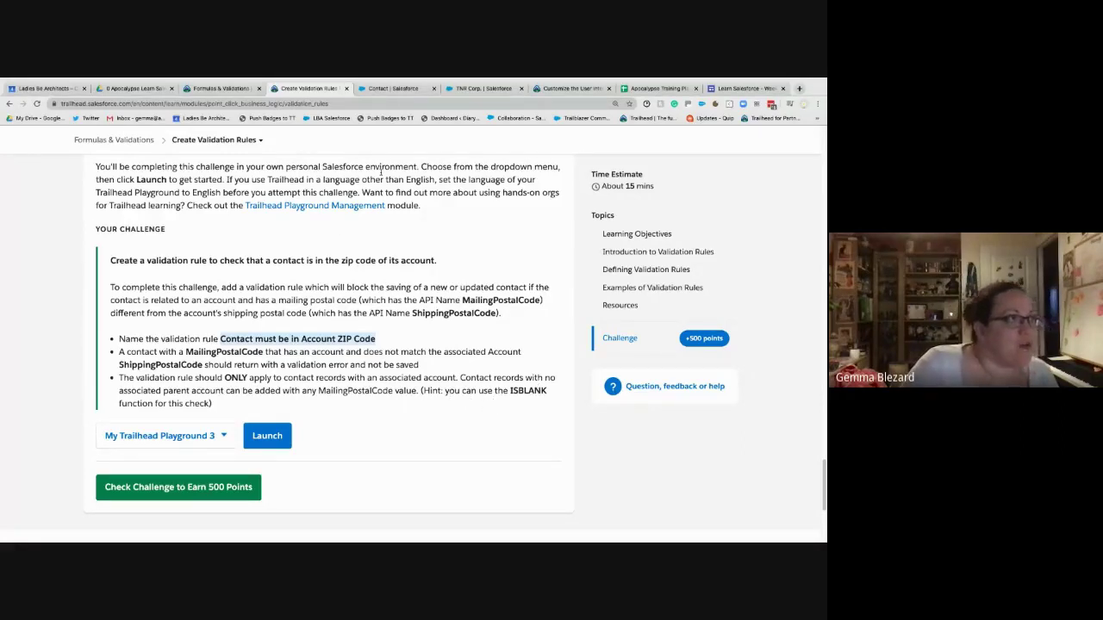
- Add a blank first line to the Contact rule formula and insert the Contact > Account ID field there
left_click(383, 89)
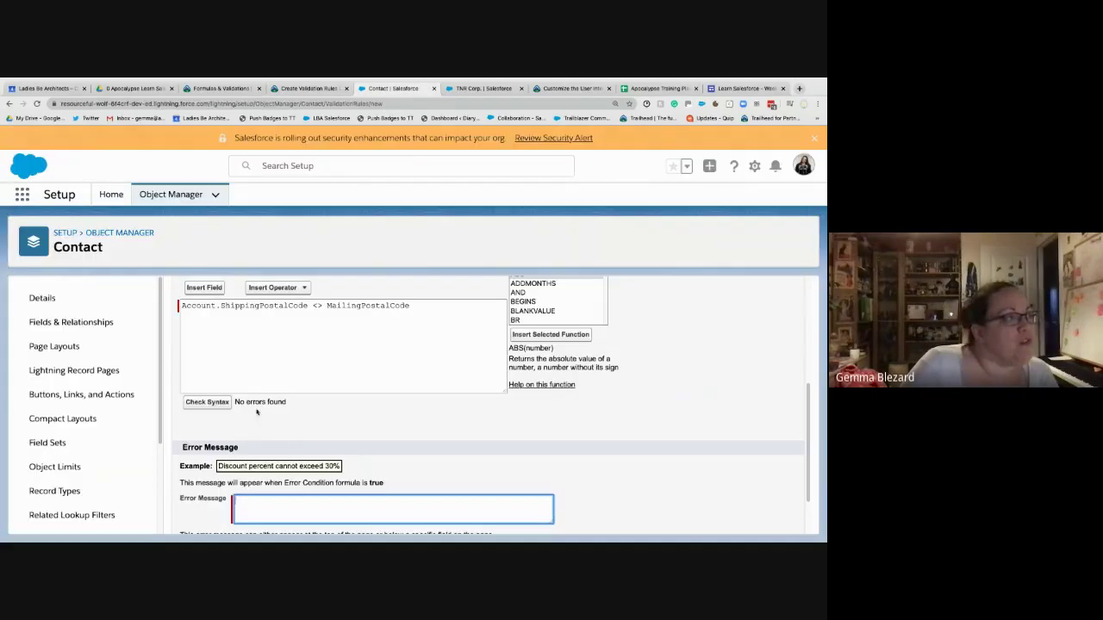
left_click(183, 305)
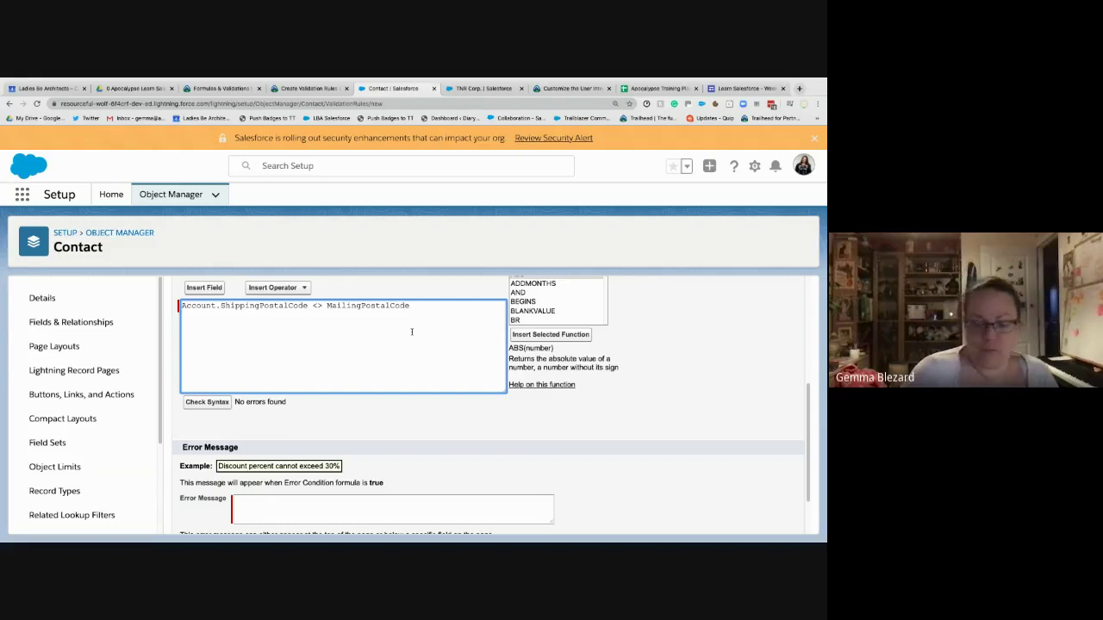
key("Return")
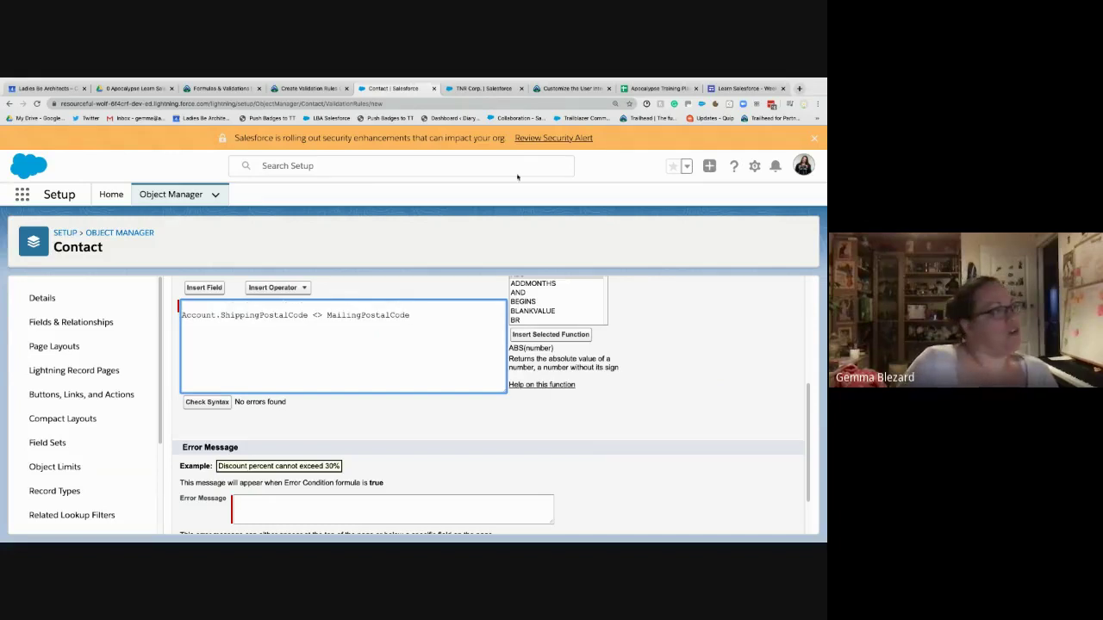
left_click(203, 288)
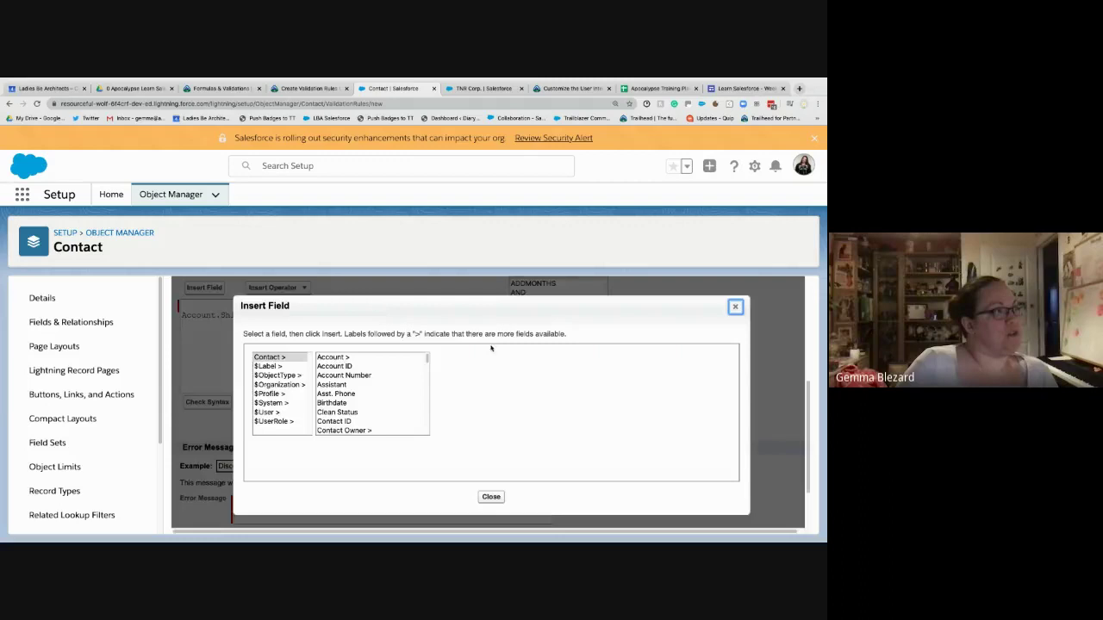
left_click(353, 369)
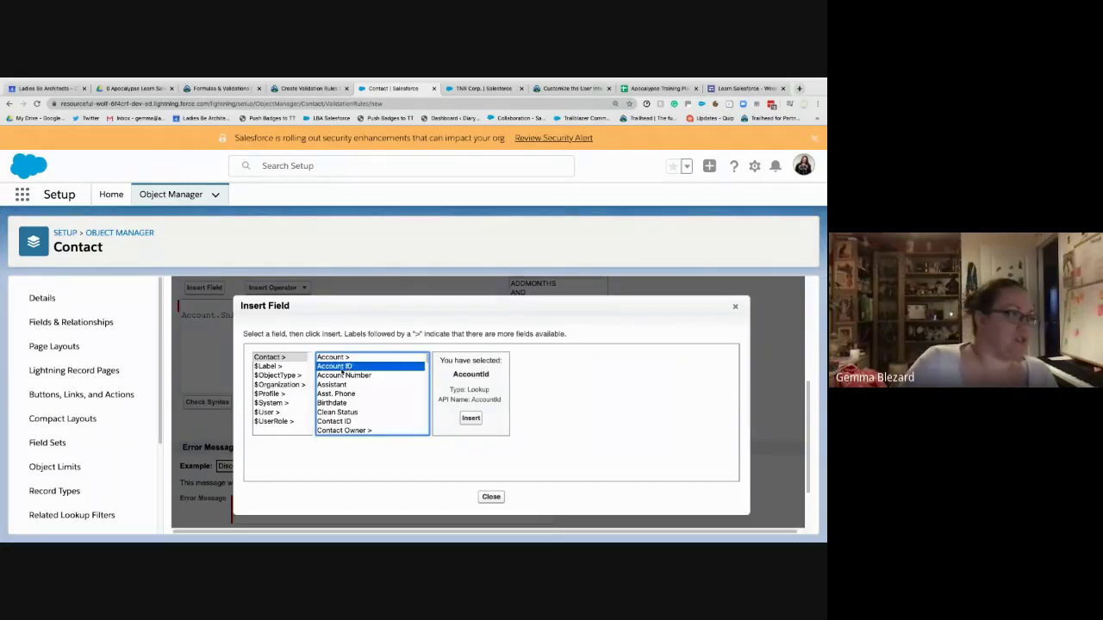
left_click(338, 356)
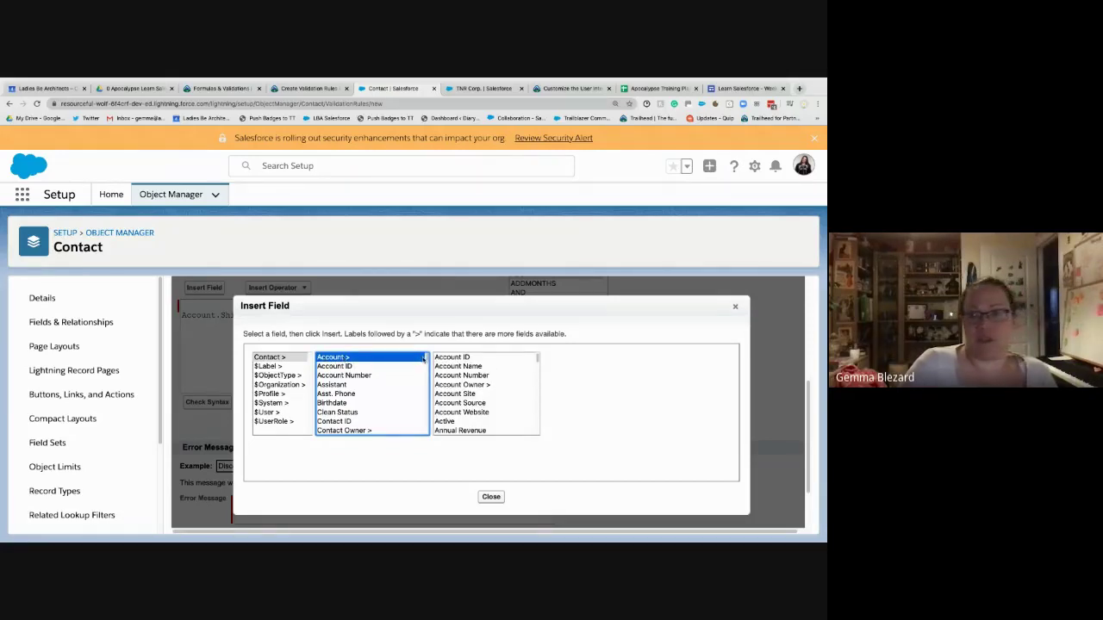
left_click(332, 367)
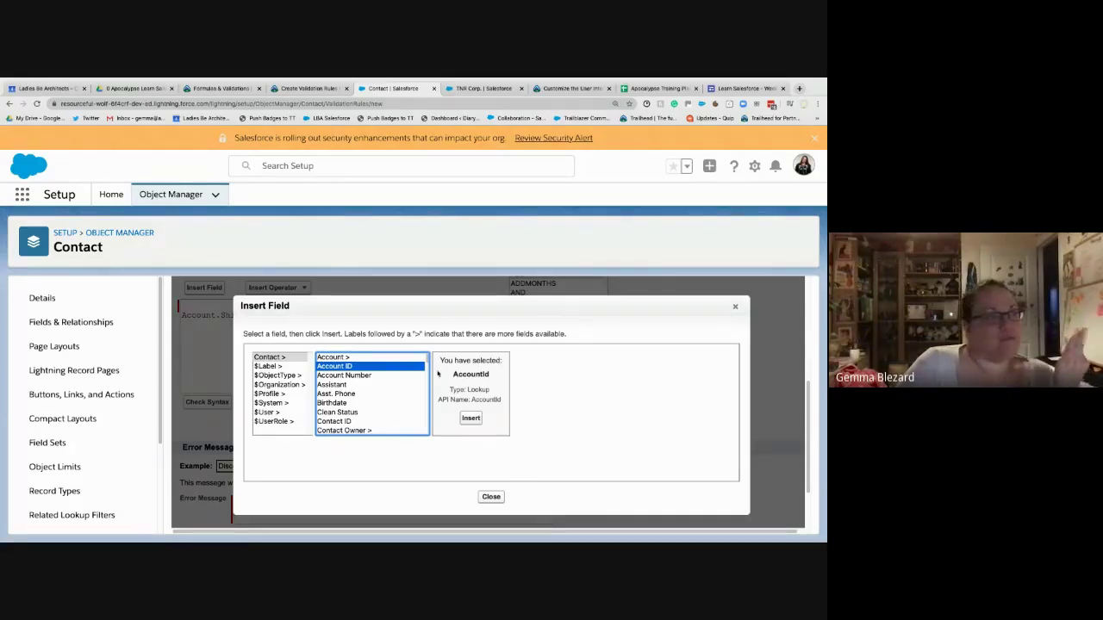
left_click(405, 357)
left_click(465, 358)
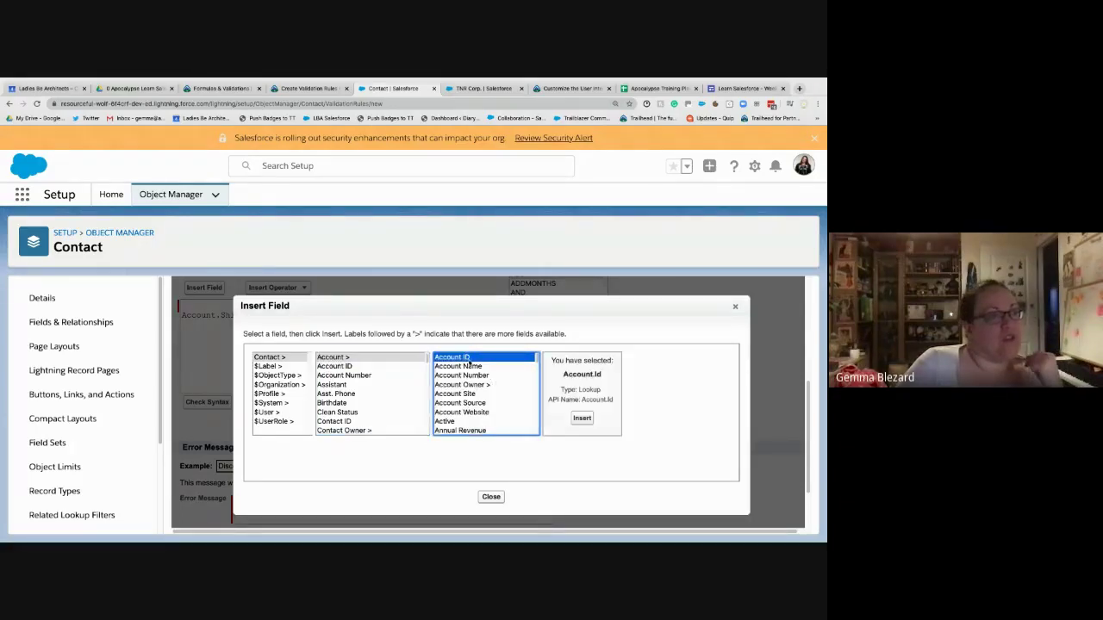
left_click(379, 367)
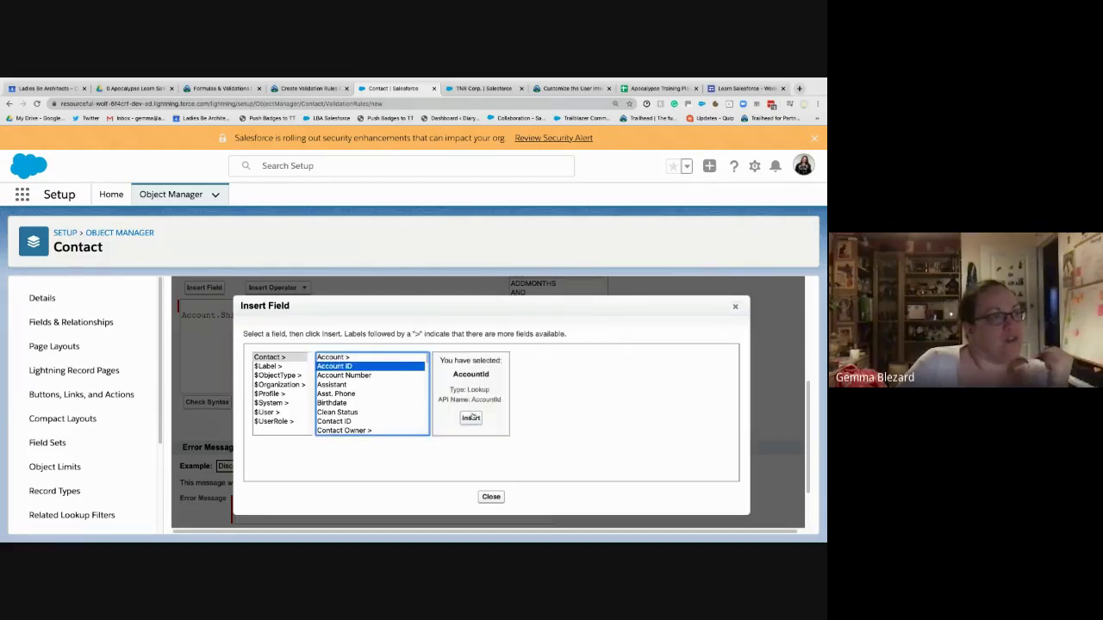
left_click(471, 418)
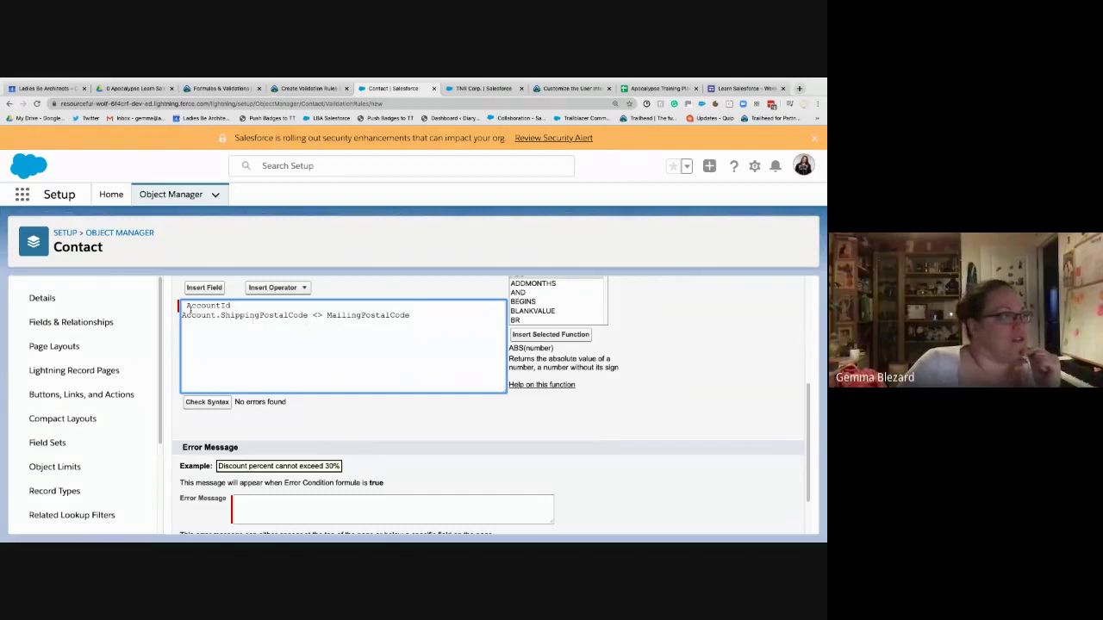
- Remove the leading space and wrap AccountId as NOT(ISBLANK(AccountId)) on the first line
key("BackSpace")
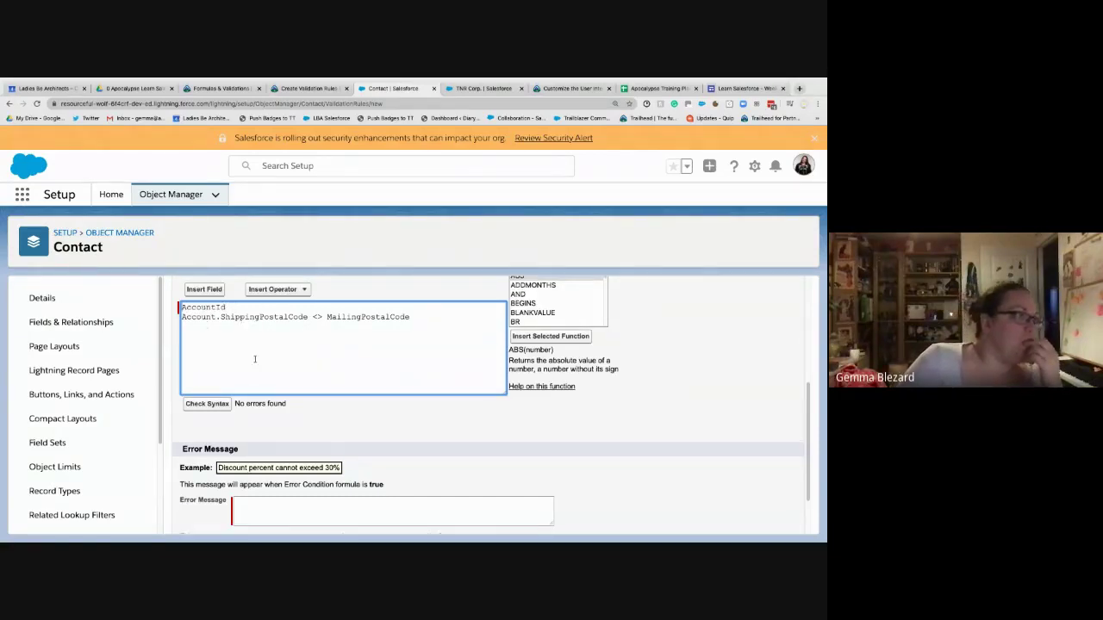
scroll(457, 416, "up", 1)
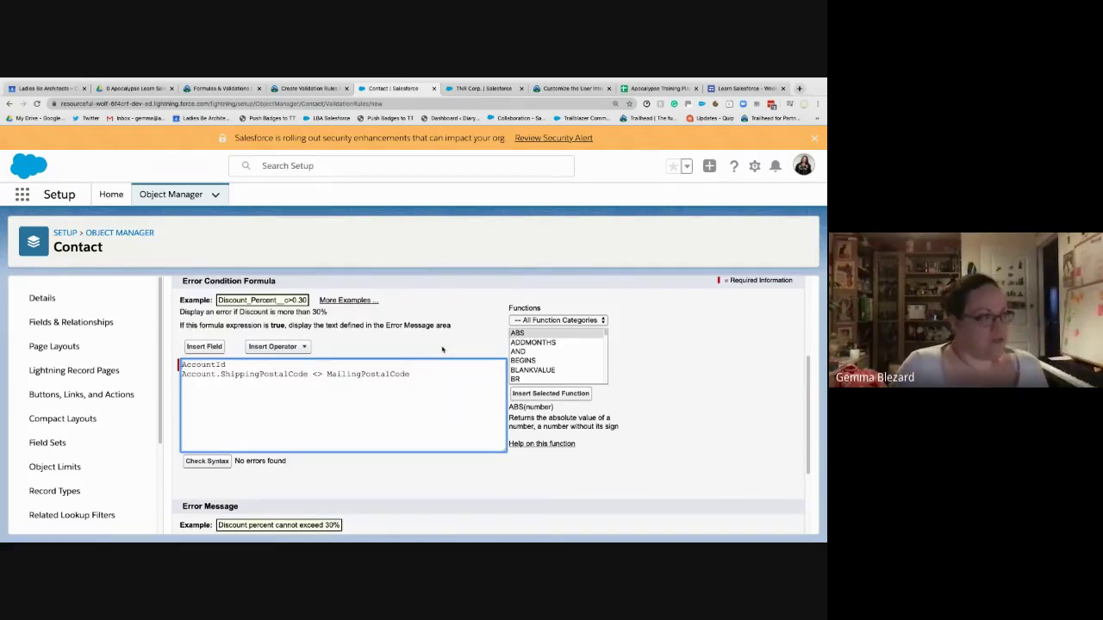
type("ISBLANK(AccountId")
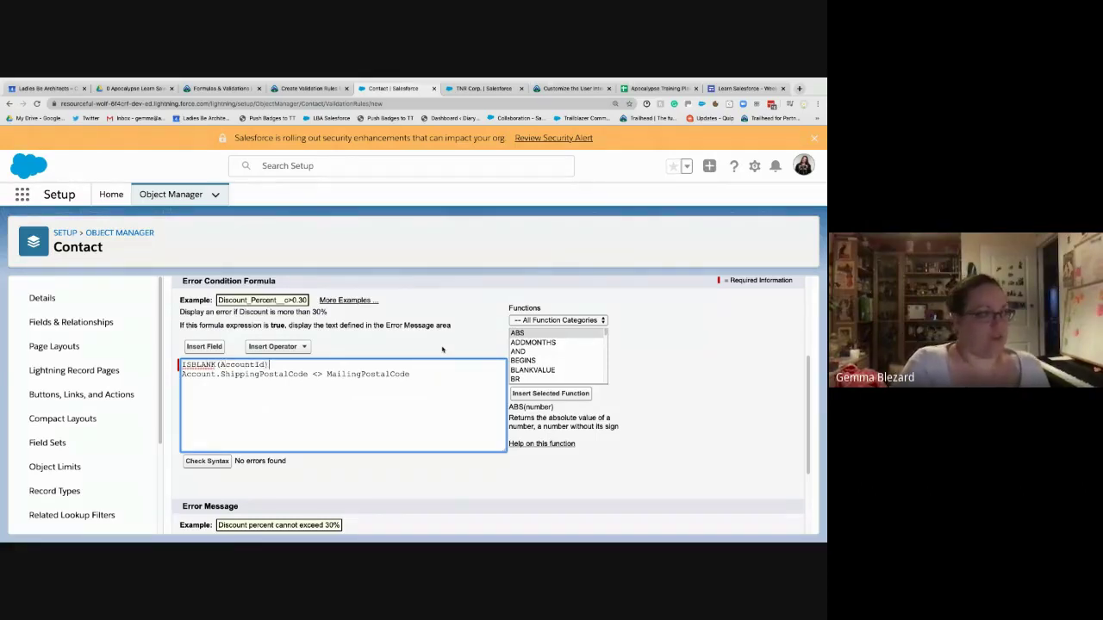
type(")")
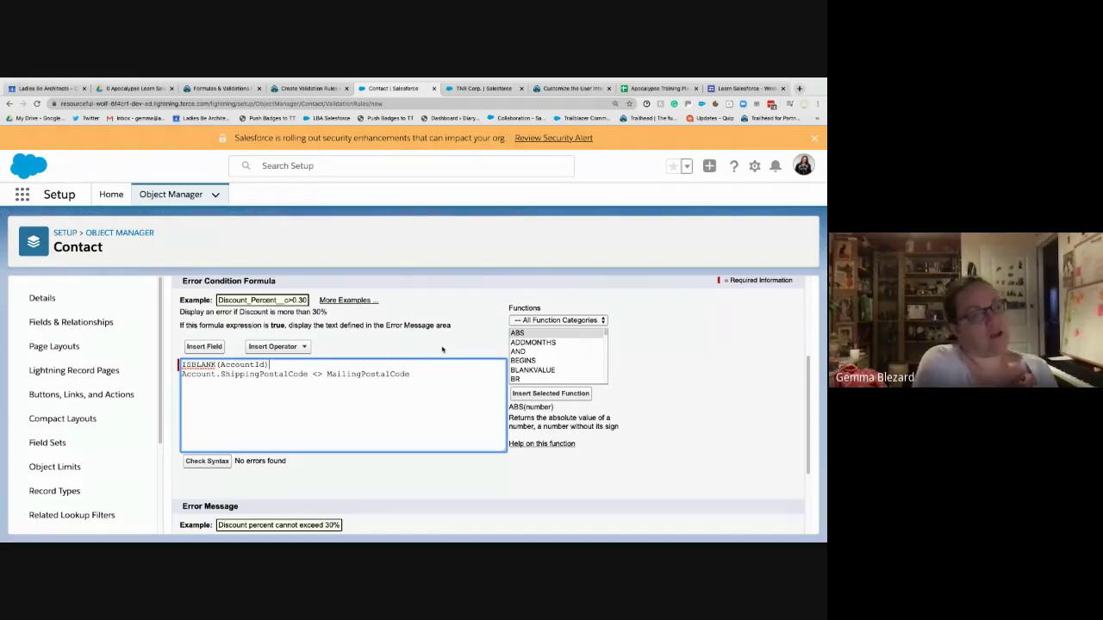
left_click_drag(264, 325, 468, 341)
left_click(263, 365)
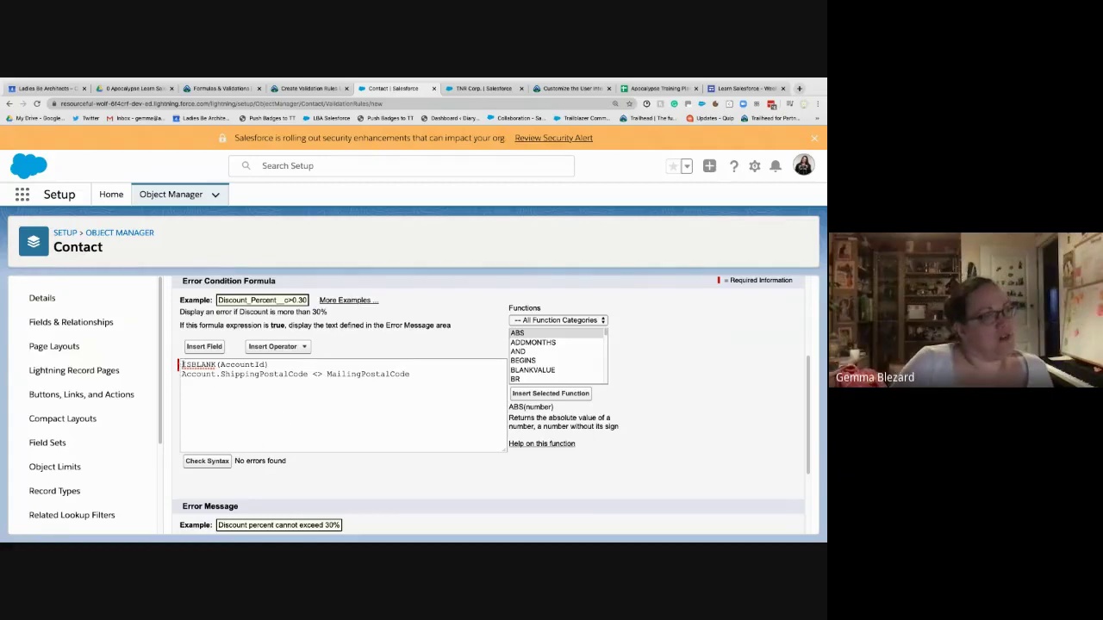
left_click(184, 365)
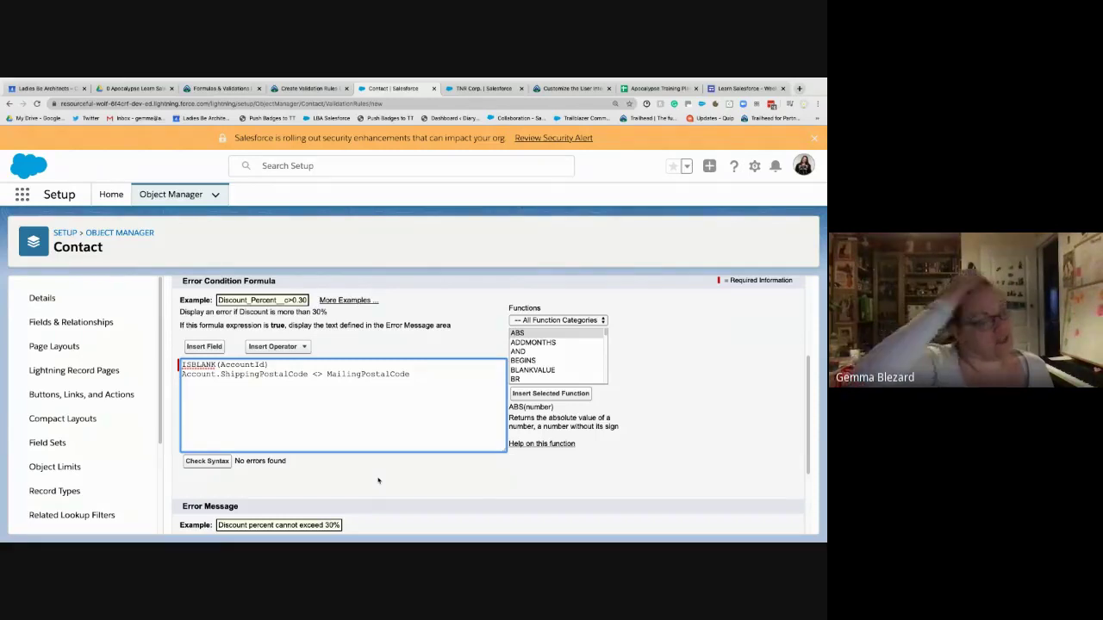
type("NOT(")
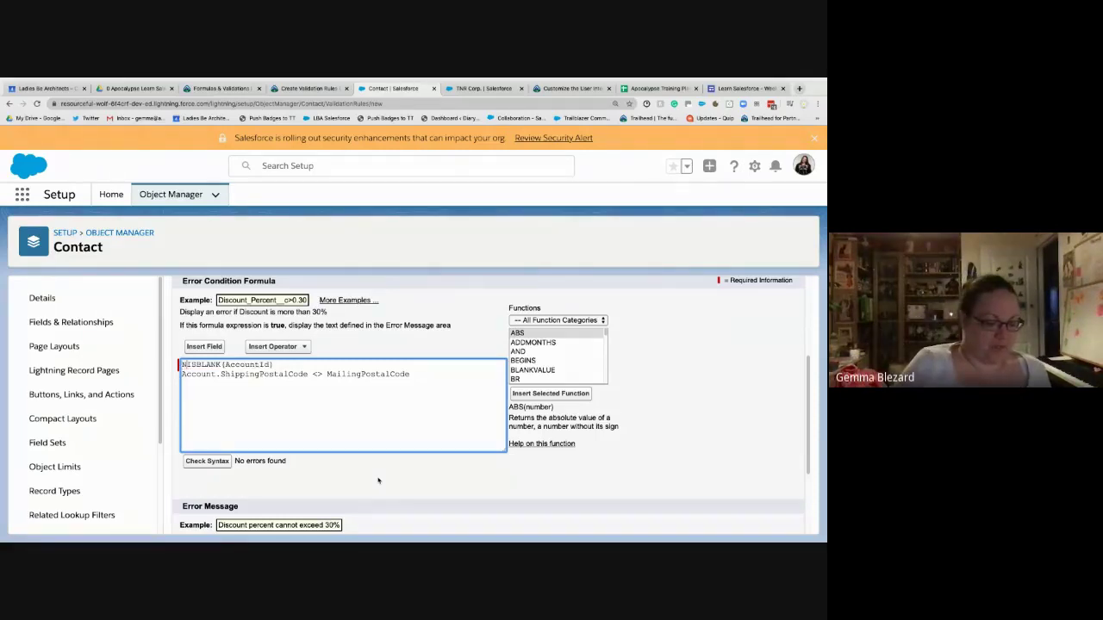
type("(")
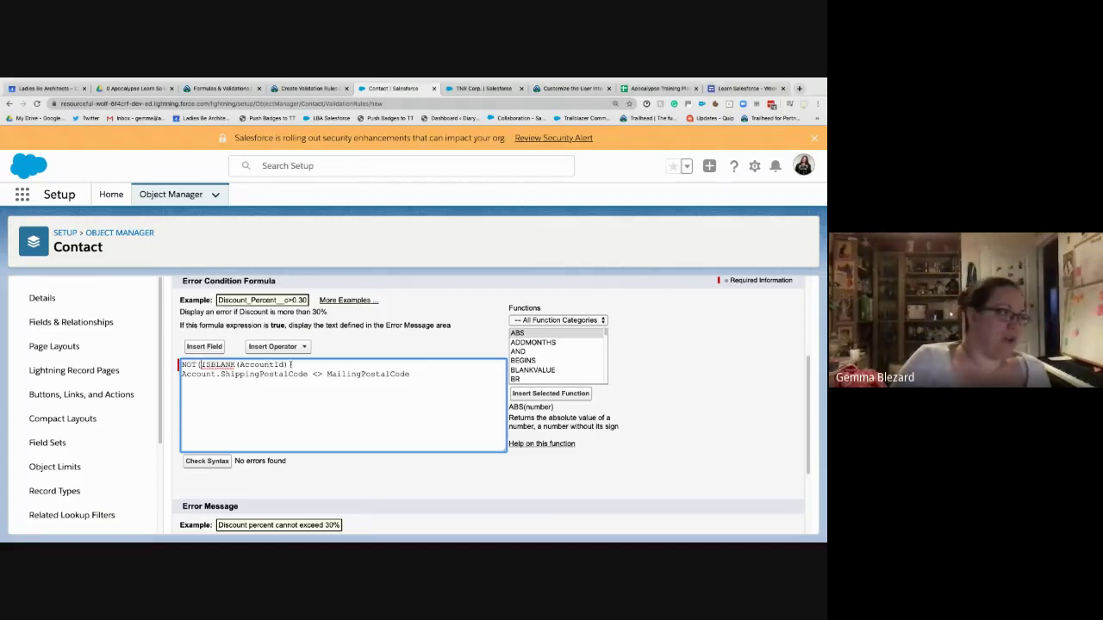
type(")")
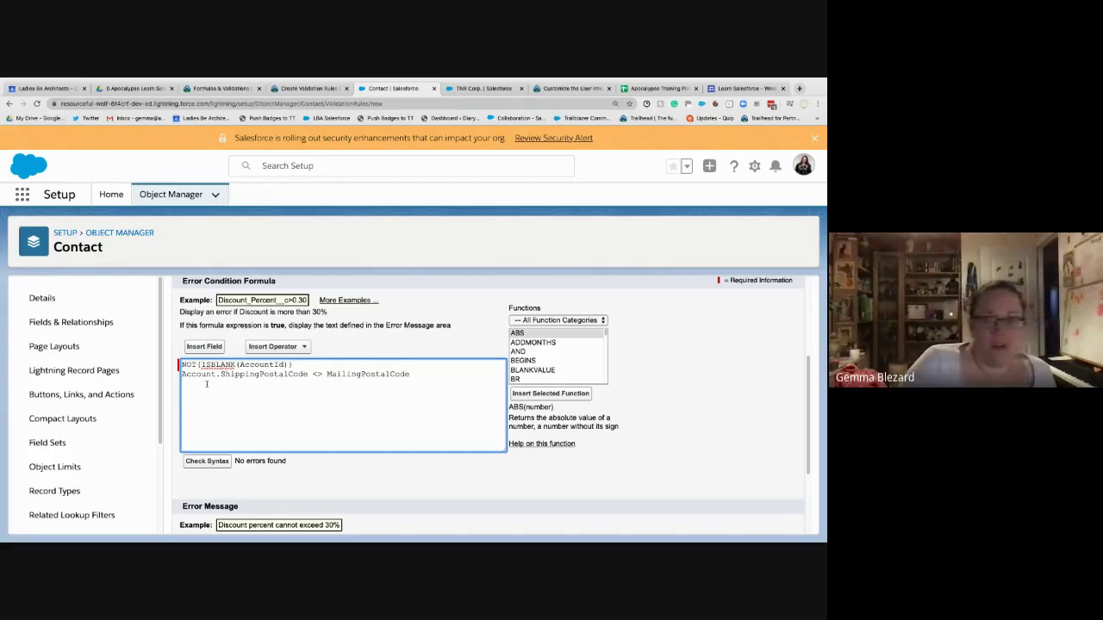
- After a syntax check, wrap both conditions in AND( … ), adding a top AND( line and closing parenthesis
left_click(207, 461)
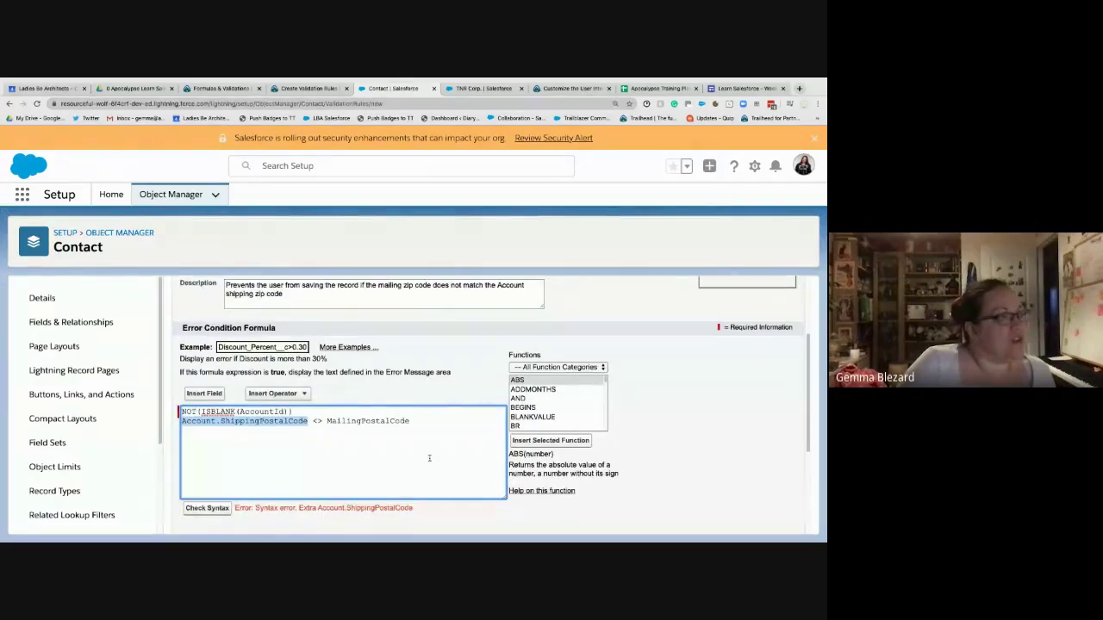
scroll(429, 458, "down", 1)
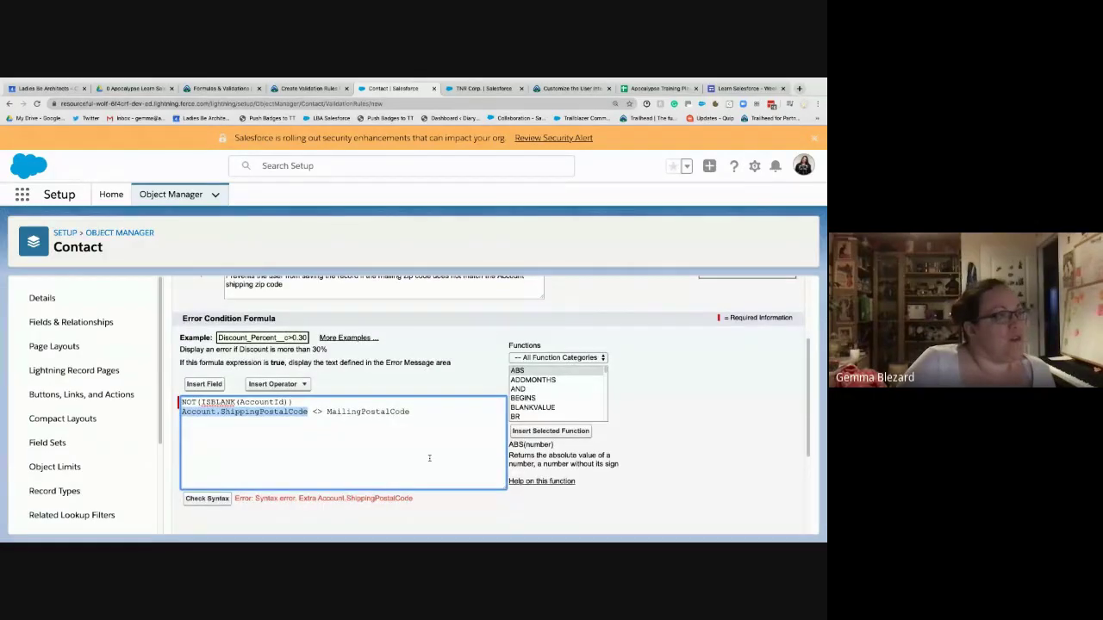
left_click(328, 420)
left_click(303, 401)
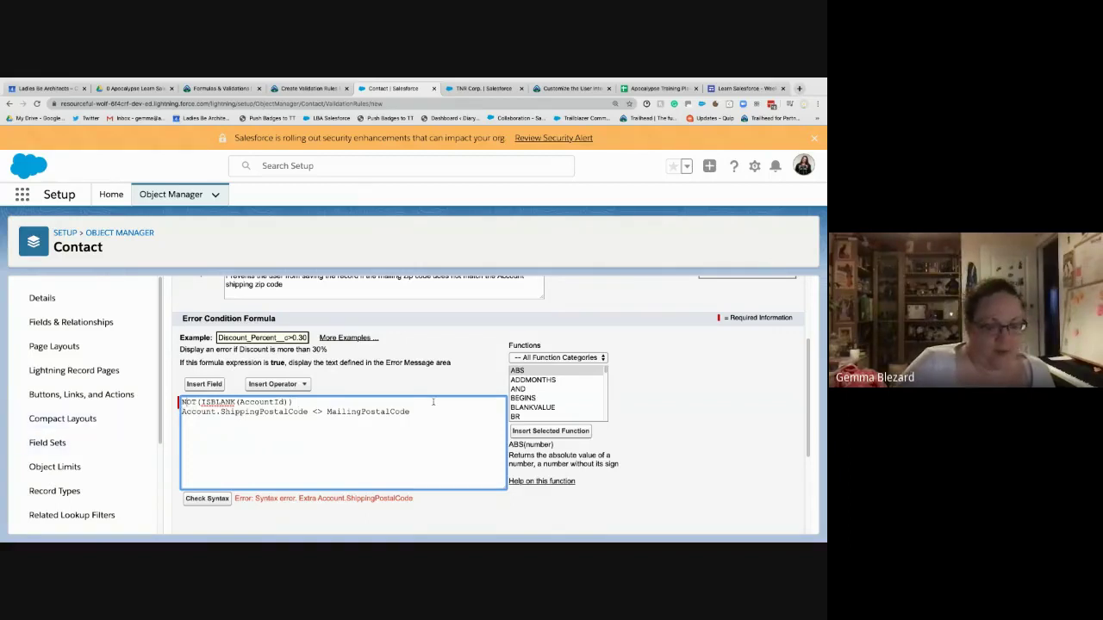
key("Return")
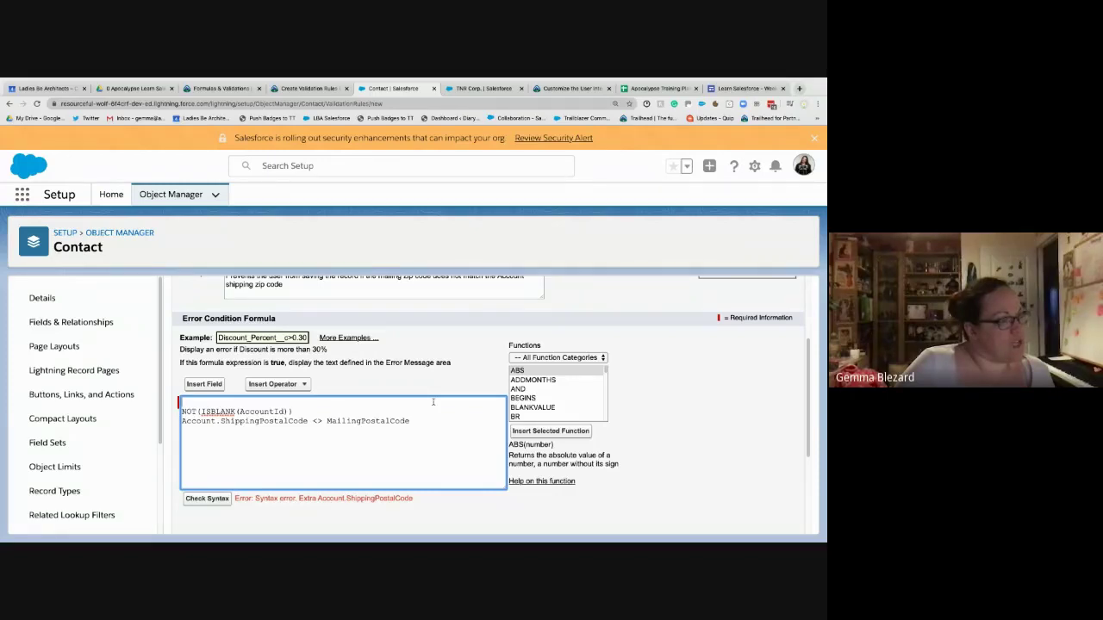
type("AND(")
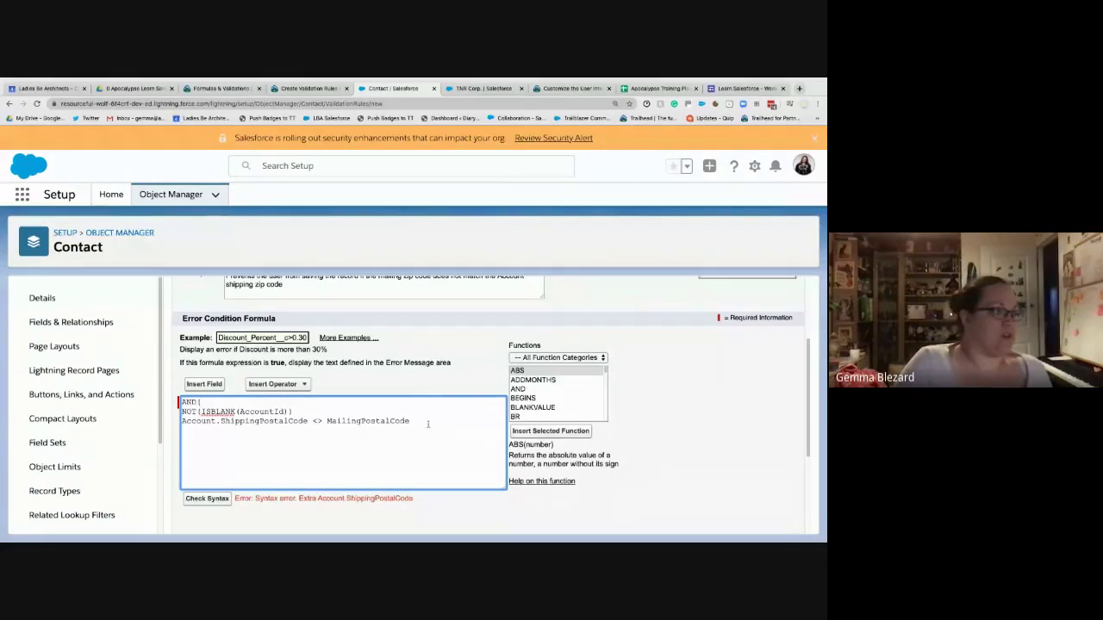
left_click(427, 421)
type(")")
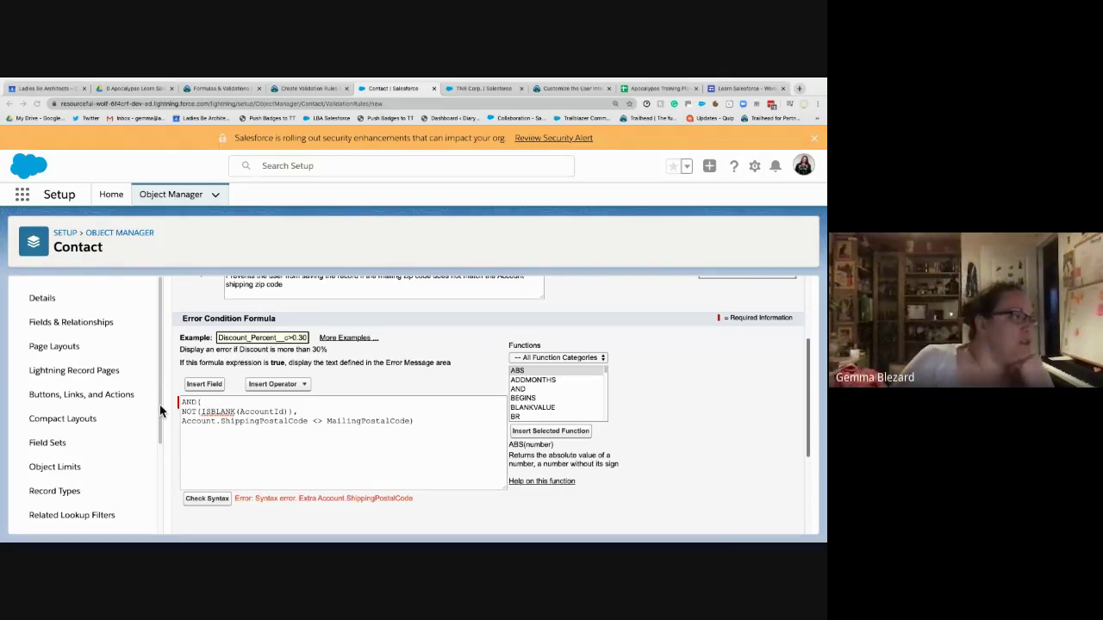
- Inspect the formula's parentheses, rerun the syntax check, and add a comma after NOT(ISBLANK(AccountId))
left_click(200, 402)
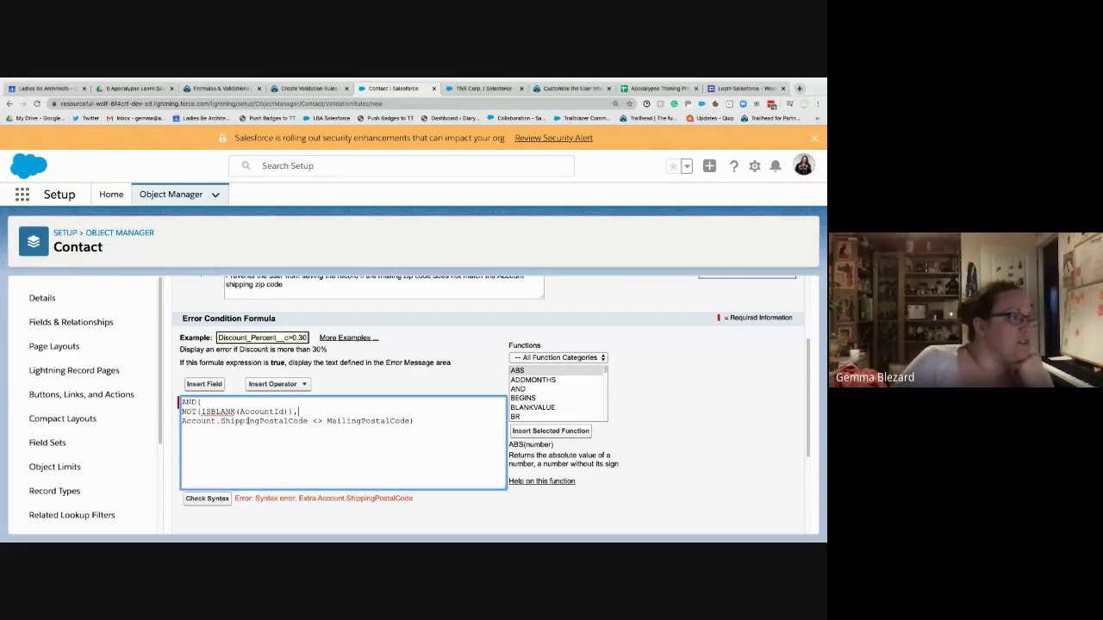
left_click_drag(300, 412, 168, 417)
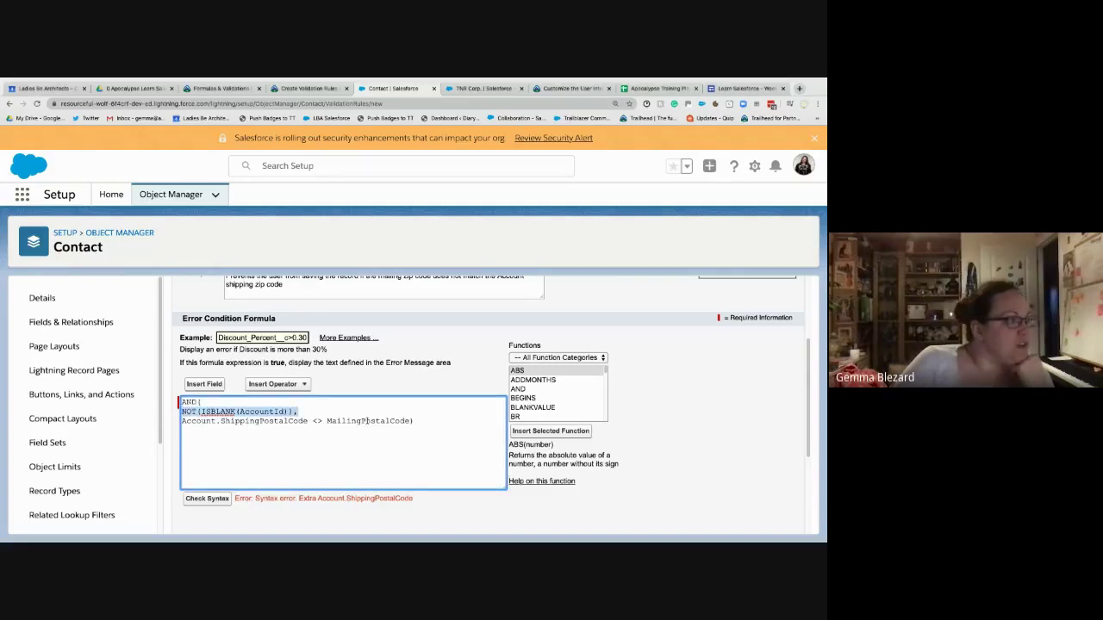
left_click(313, 411)
left_click_drag(296, 412, 155, 418)
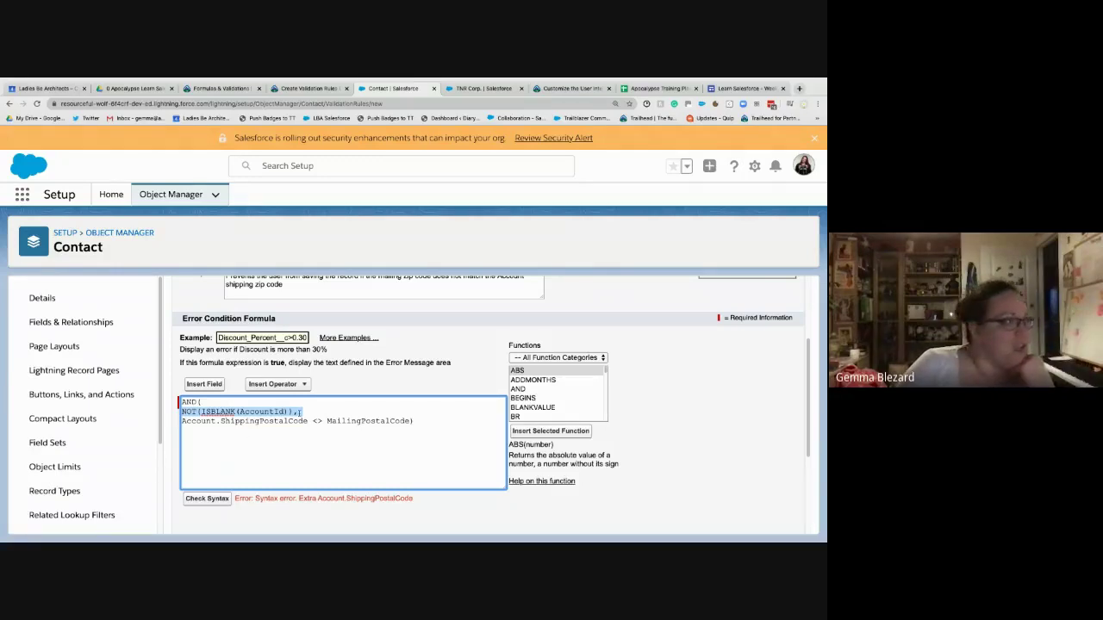
left_click(295, 412)
left_click_drag(293, 412, 302, 412)
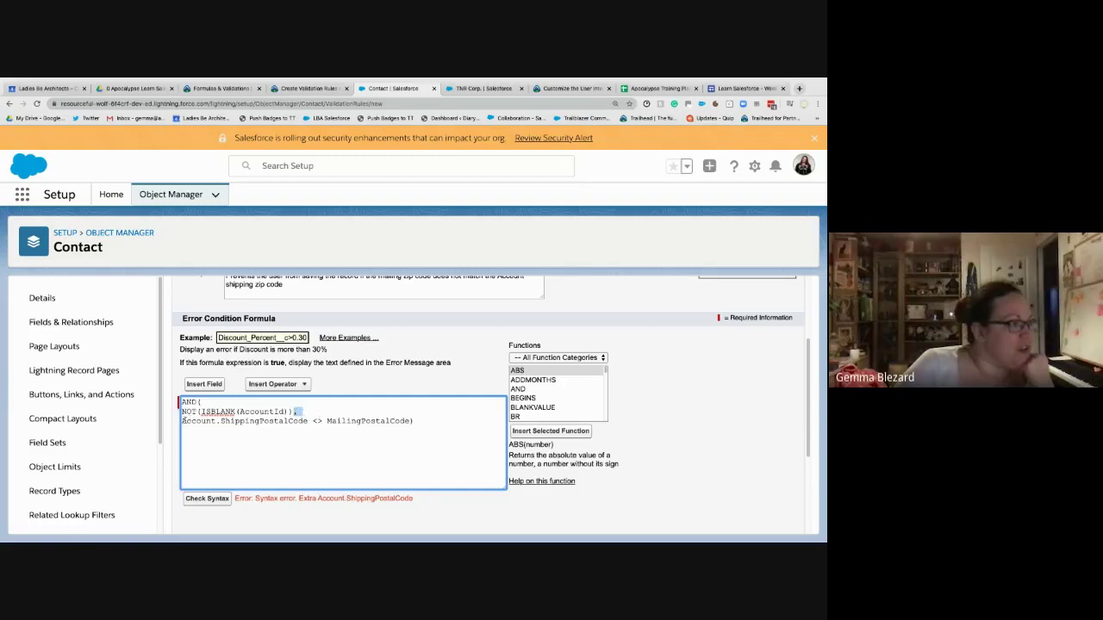
left_click_drag(183, 420, 412, 421)
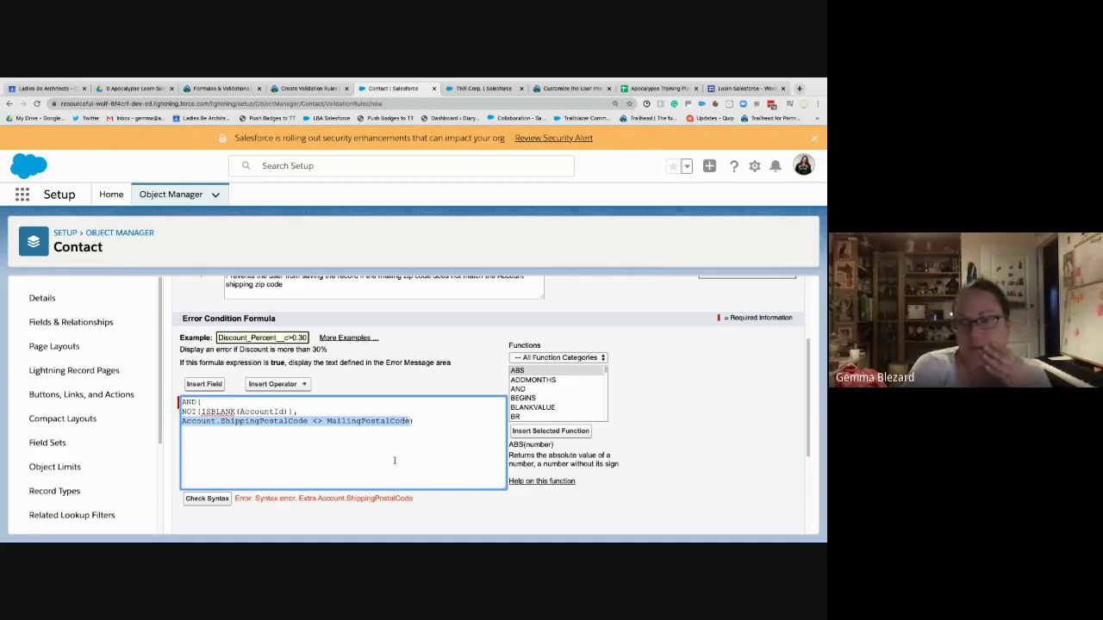
left_click(327, 412)
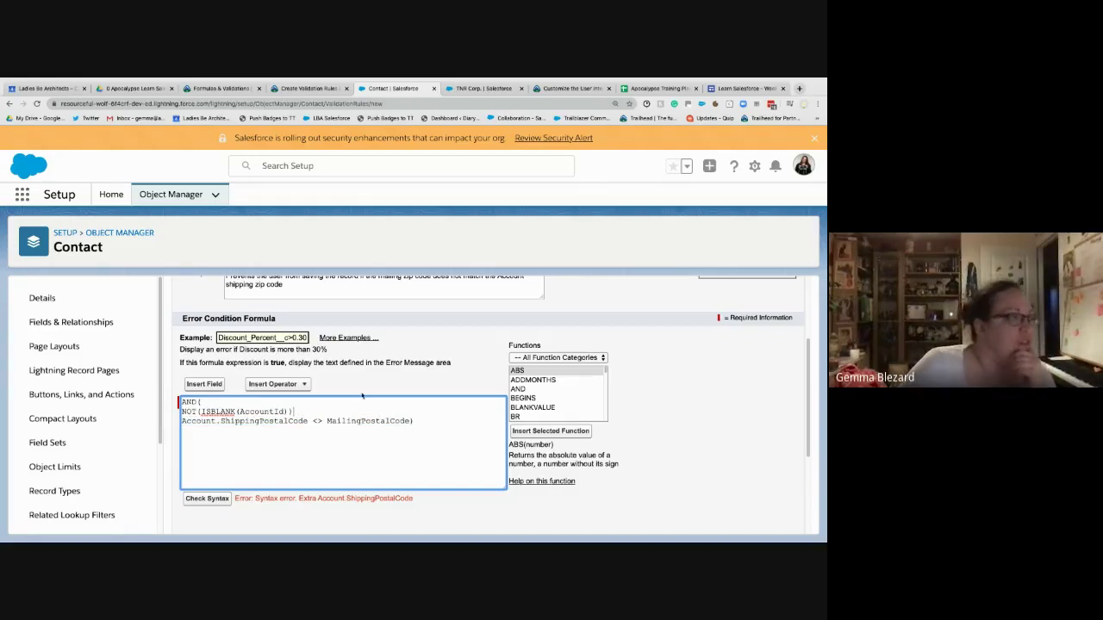
left_click(211, 498)
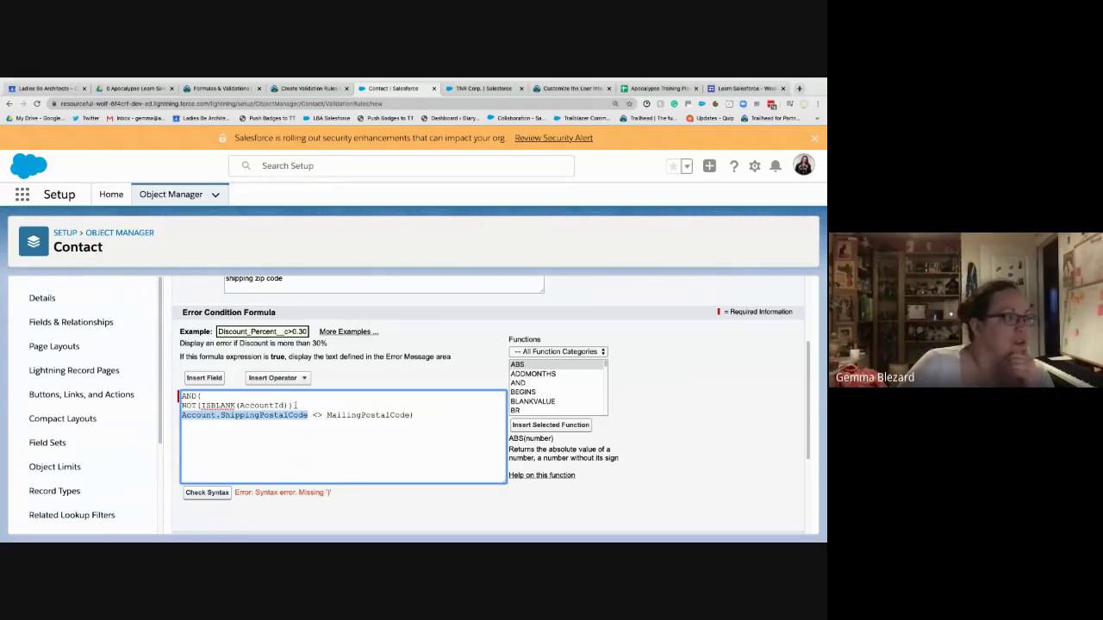
left_click(355, 408)
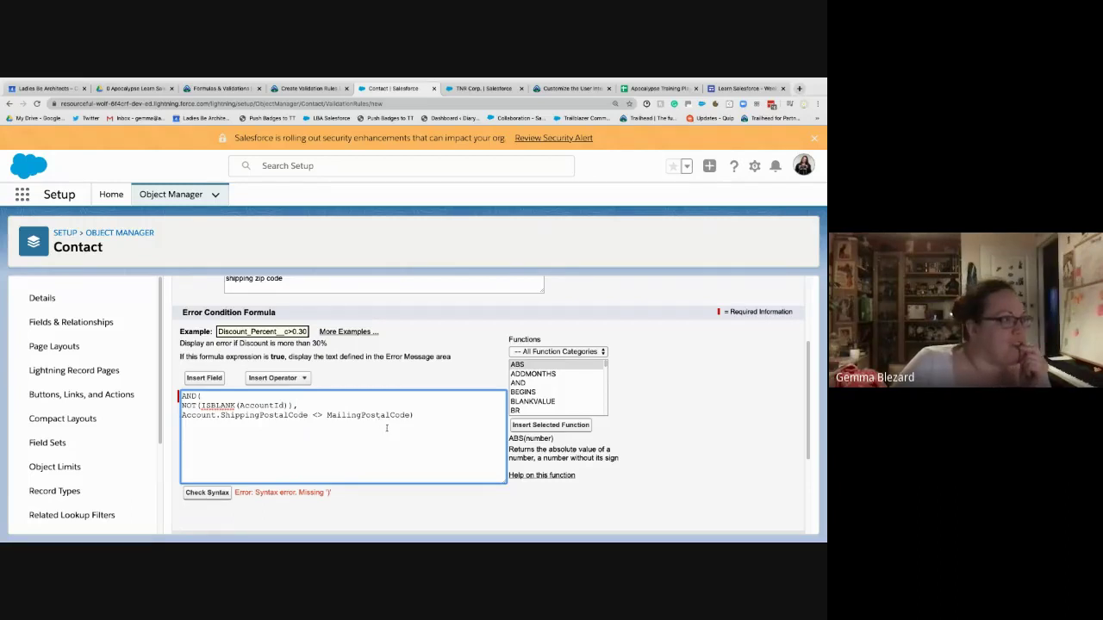
scroll(396, 428, "down", 2)
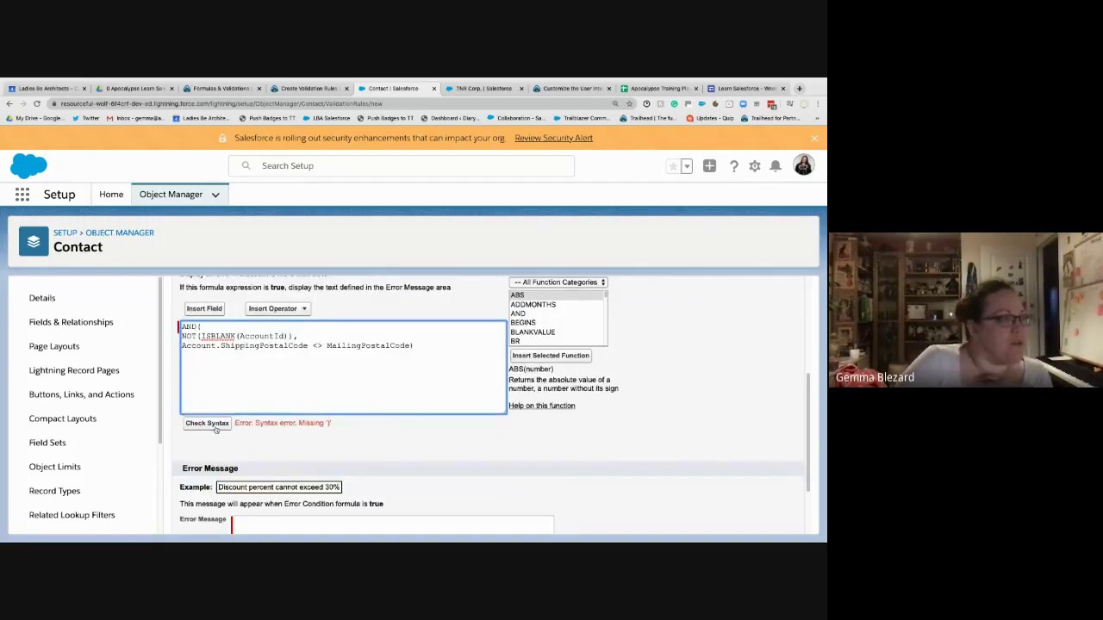
- Run the syntax check on the corrected formula and confirm 'No errors found'
key("Tab")
key("Return")
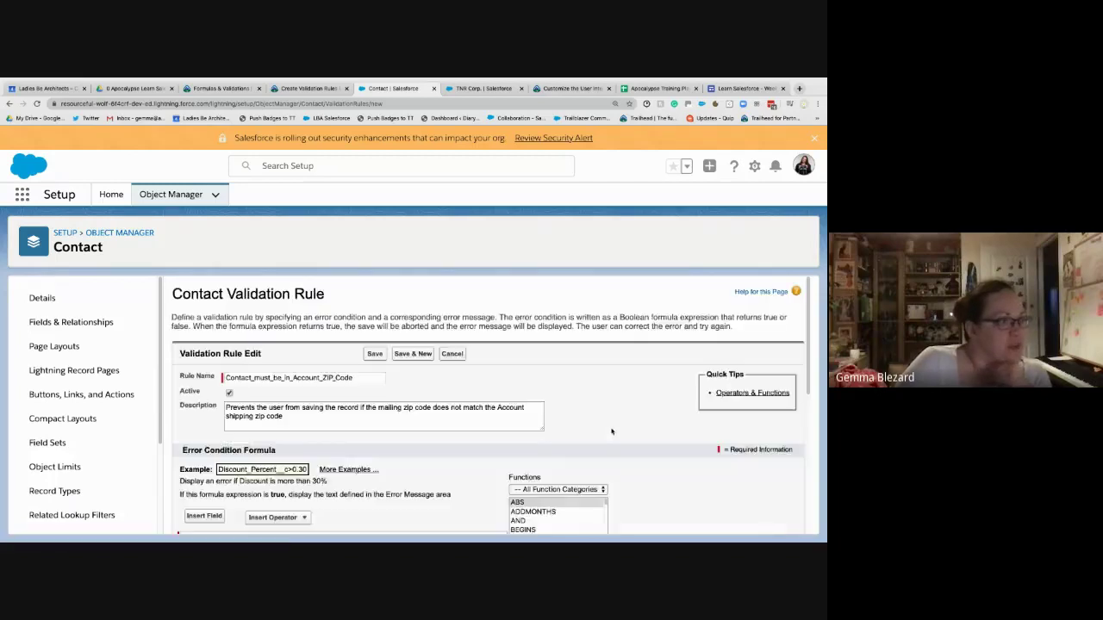
scroll(517, 456, "down", 5)
- Enter the rule's error message 'You're dreaming mate' after checking the Trailhead requirements
left_click(429, 470)
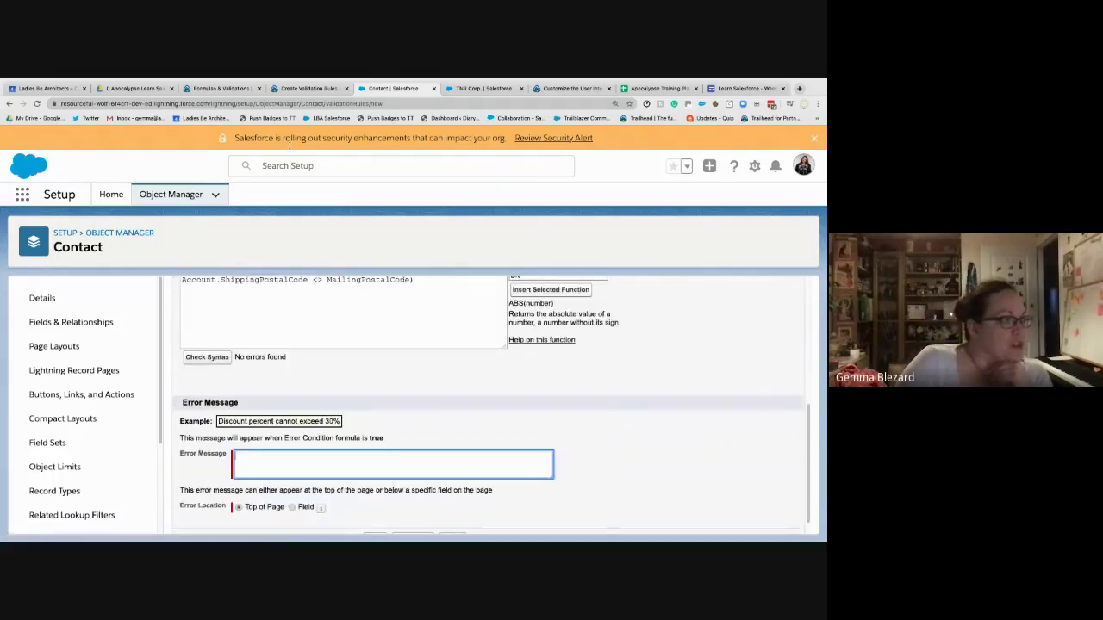
left_click(327, 89)
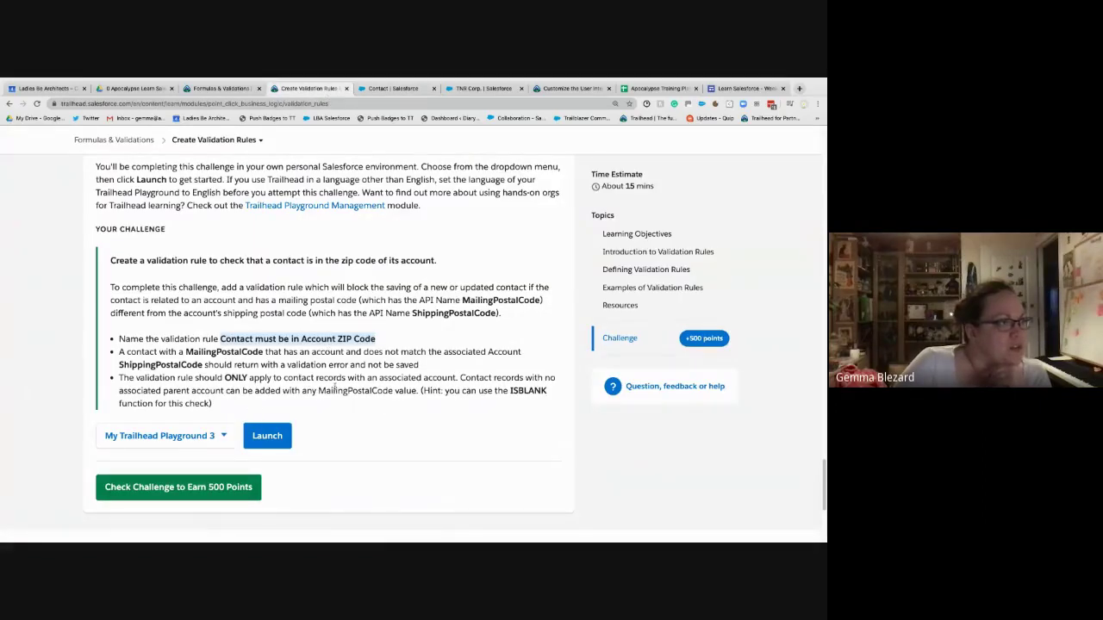
left_click(380, 89)
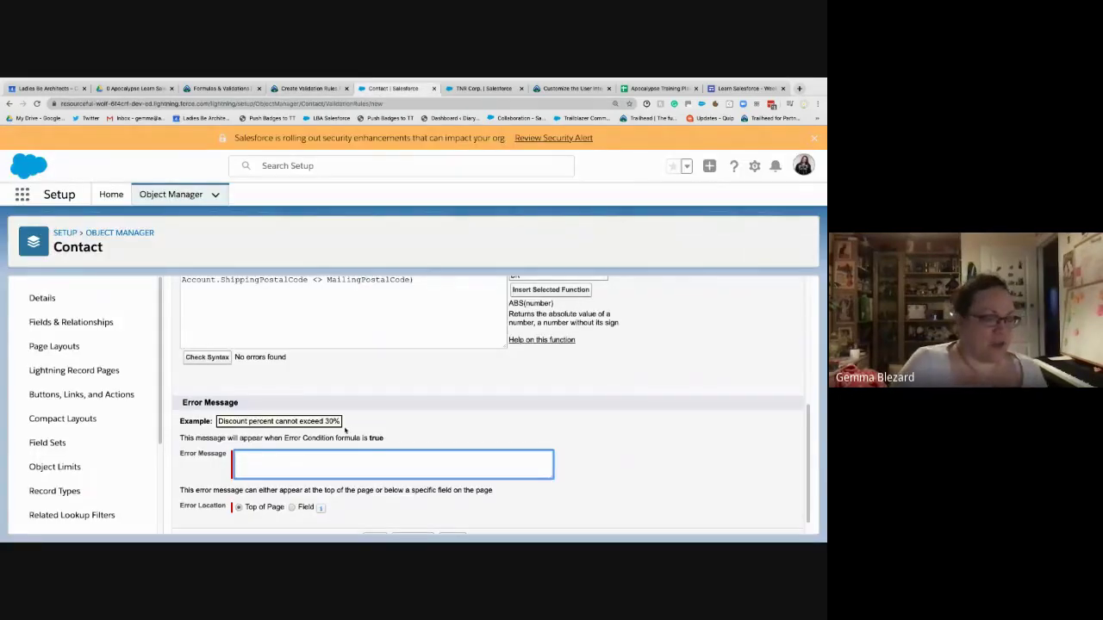
type("Ye")
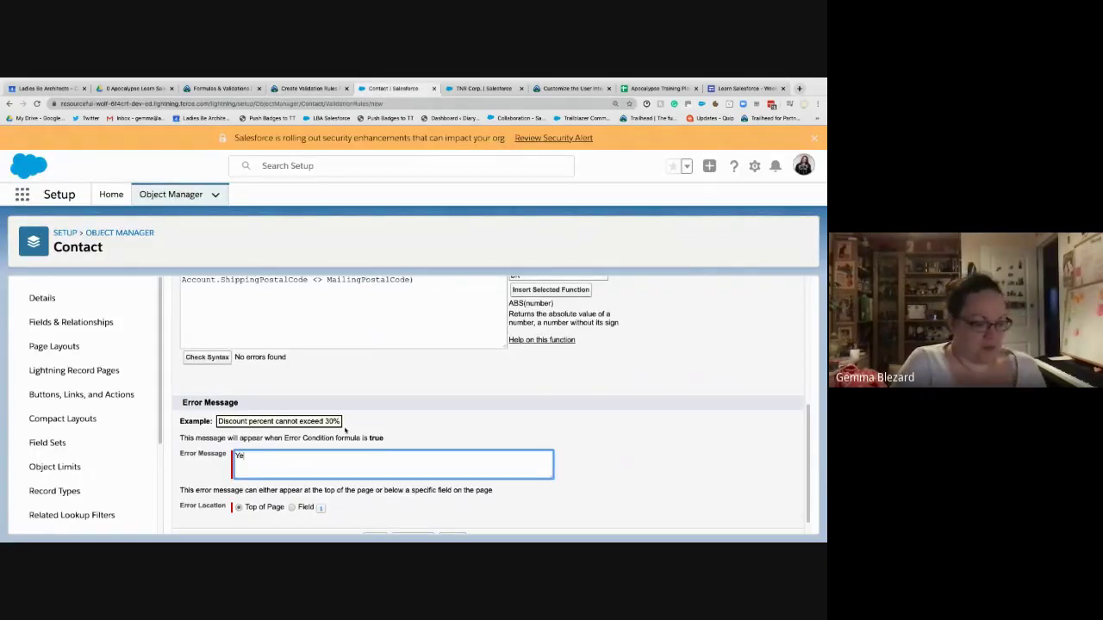
type("u're dream")
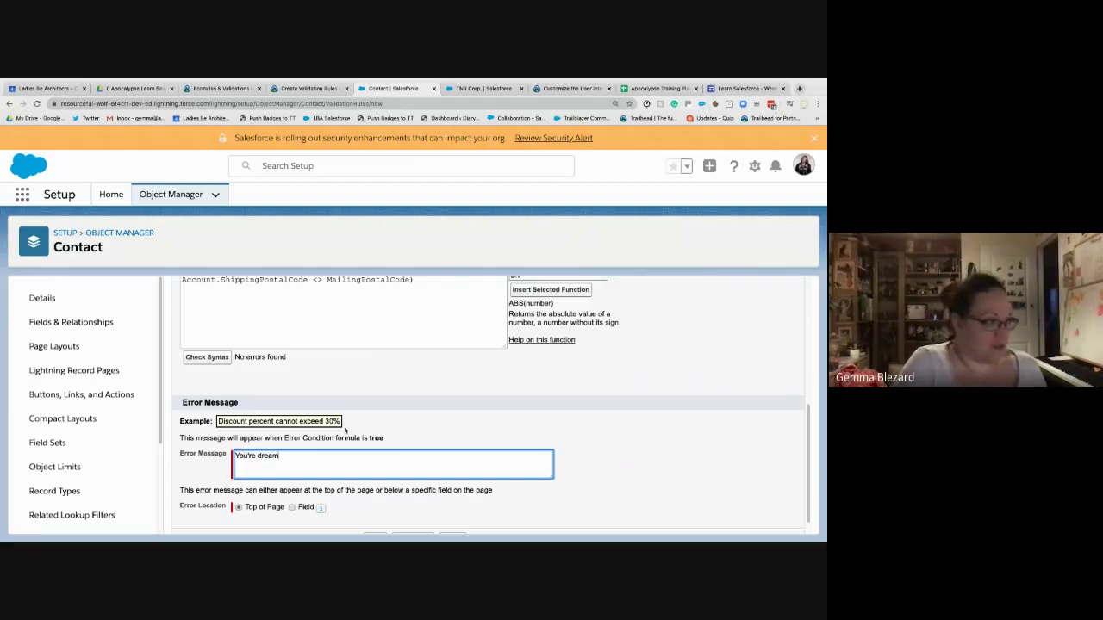
type("ing mate")
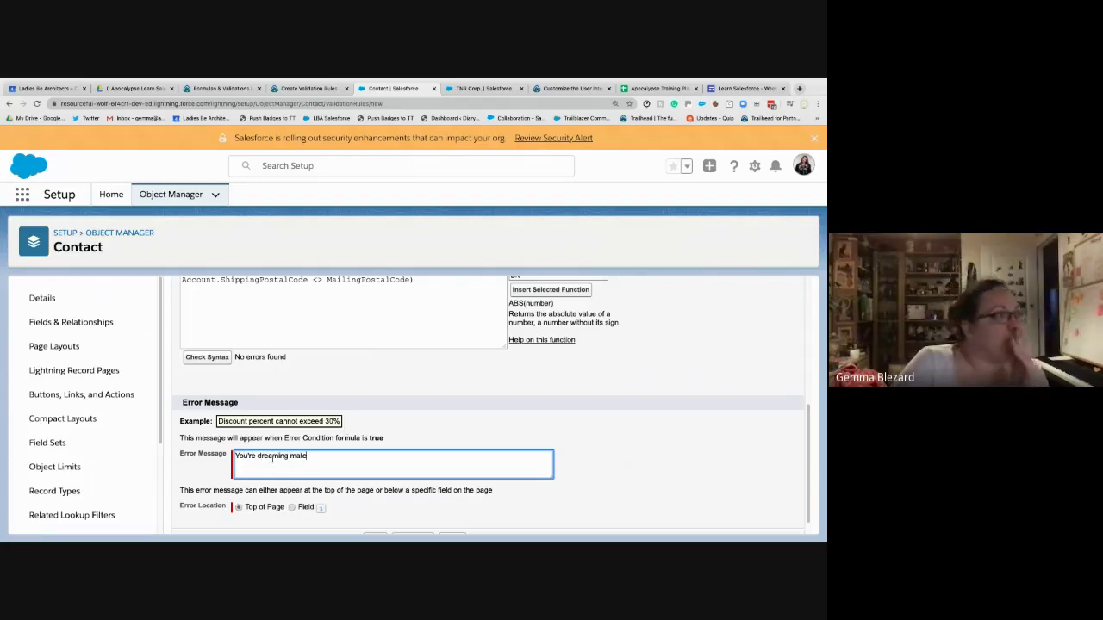
- Choose Field as the error location and select Mailing Zip/Postal Code
left_click(292, 507)
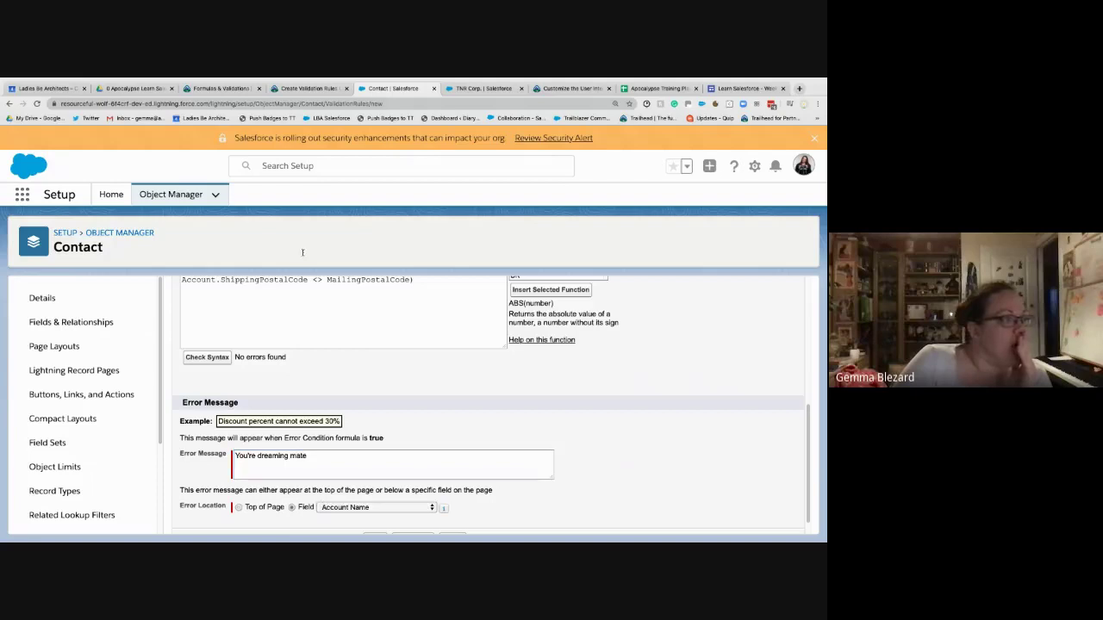
left_click(307, 88)
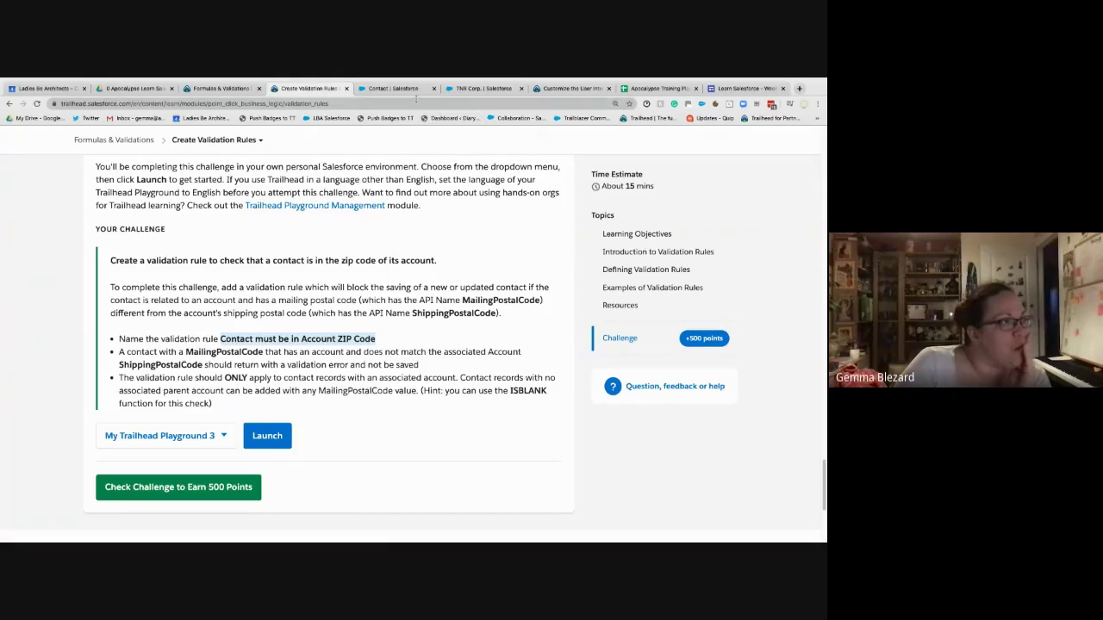
left_click(398, 88)
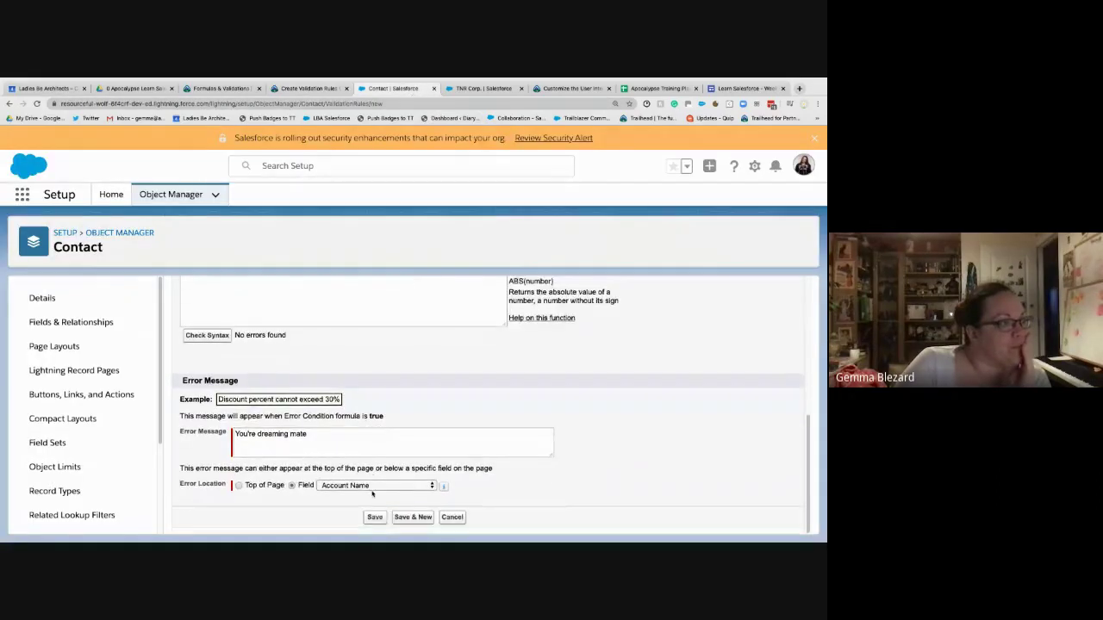
left_click(373, 487)
scroll(363, 498, "down", 5)
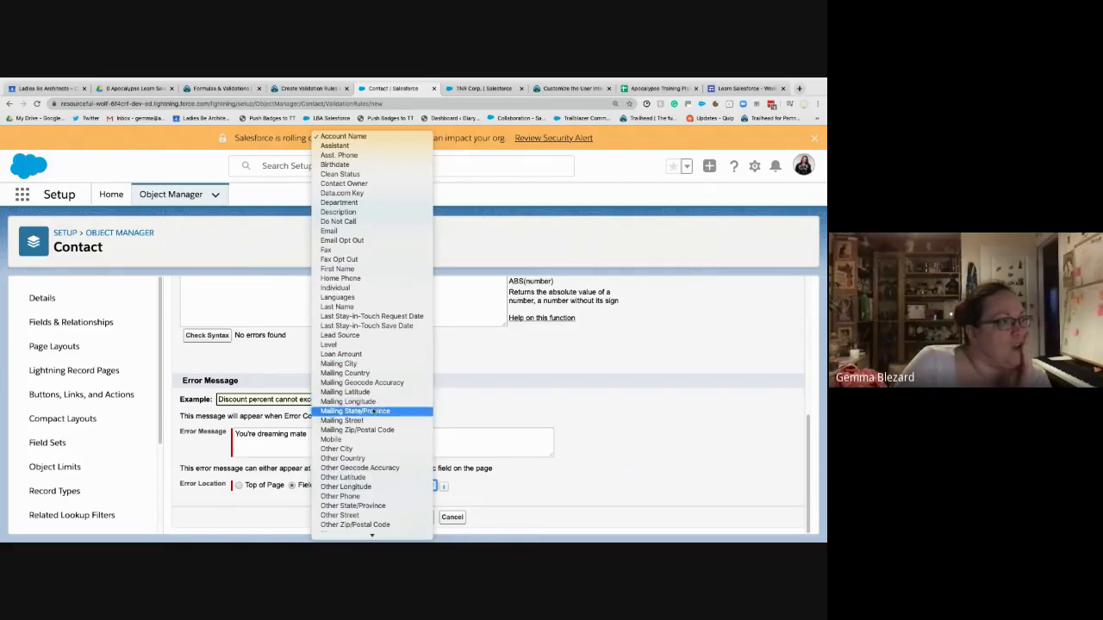
left_click(369, 430)
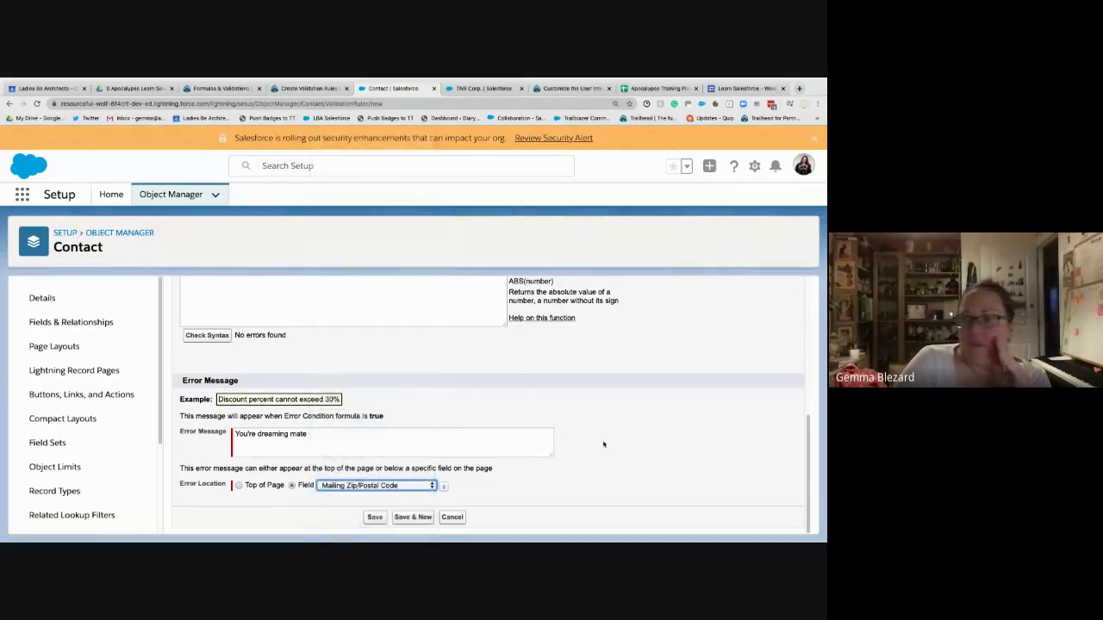
left_click(604, 444)
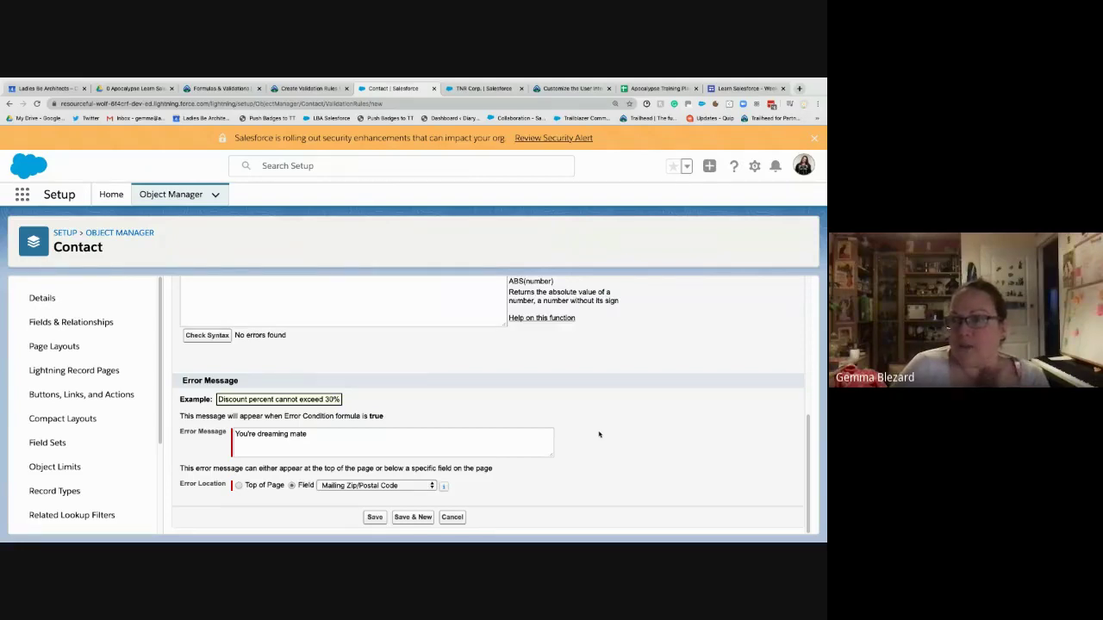
- Below the AND formula, start an IF( line containing the pasted NOT(ISBLANK(AccountId)) condition
scroll(230, 425, "up", 2)
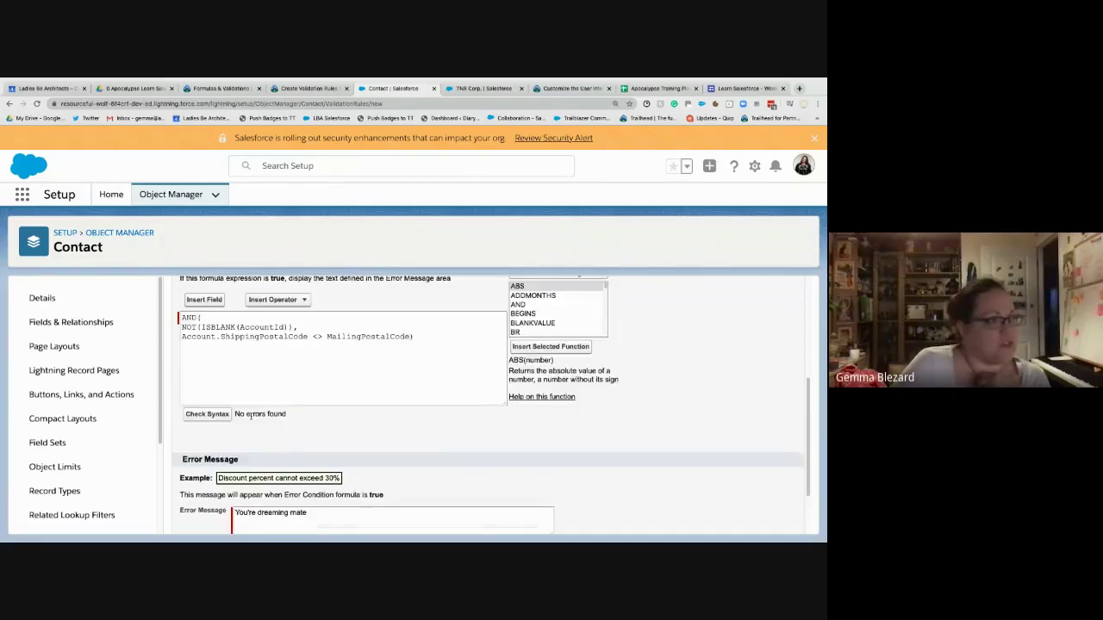
left_click(291, 393)
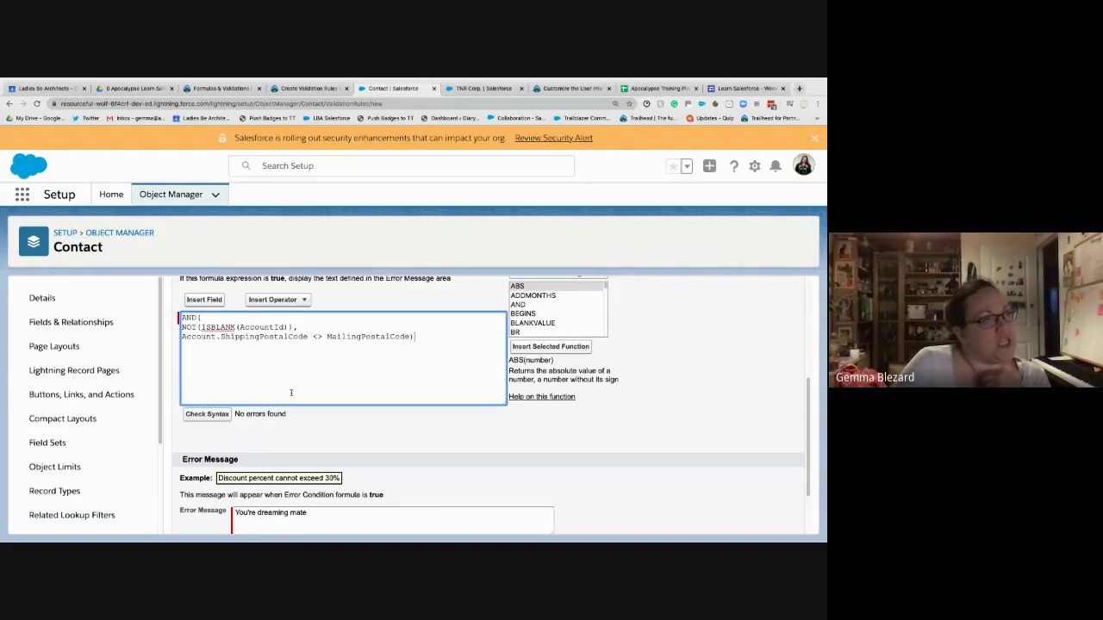
left_click_drag(417, 338, 181, 318)
left_click(290, 348)
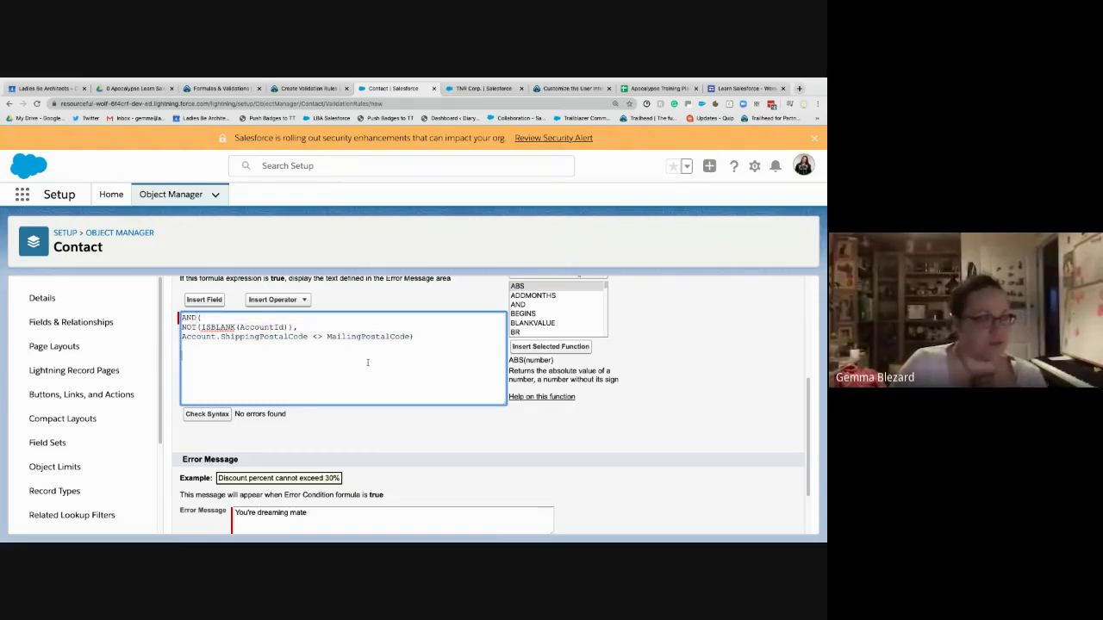
key("Return")
key("Return")
type("IF(")
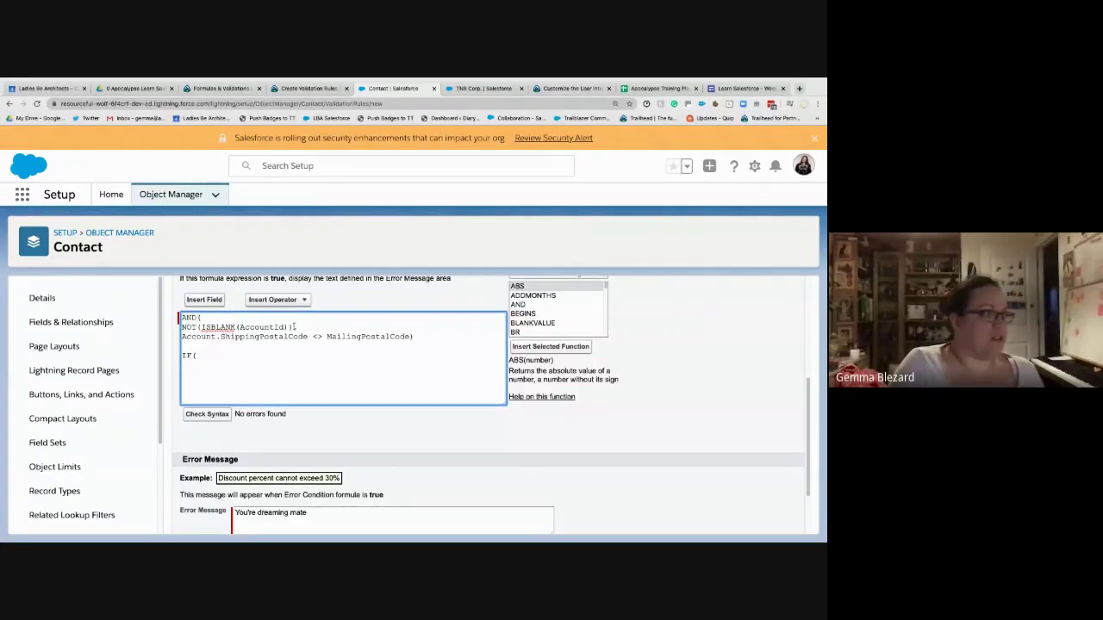
left_click_drag(294, 326, 181, 327)
key("ctrl+c")
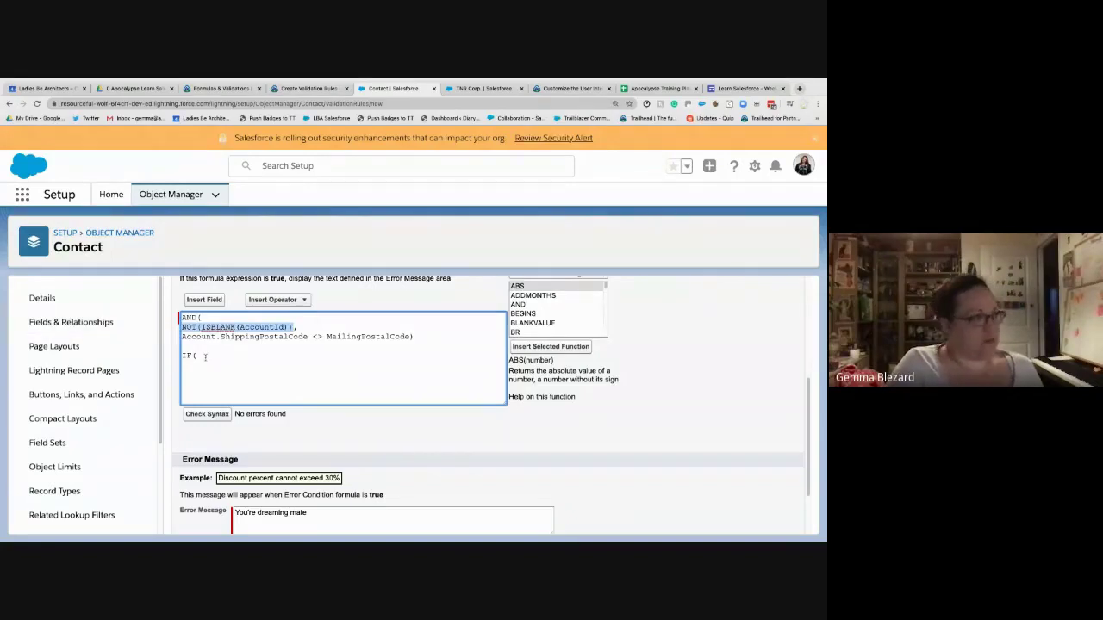
left_click(219, 357)
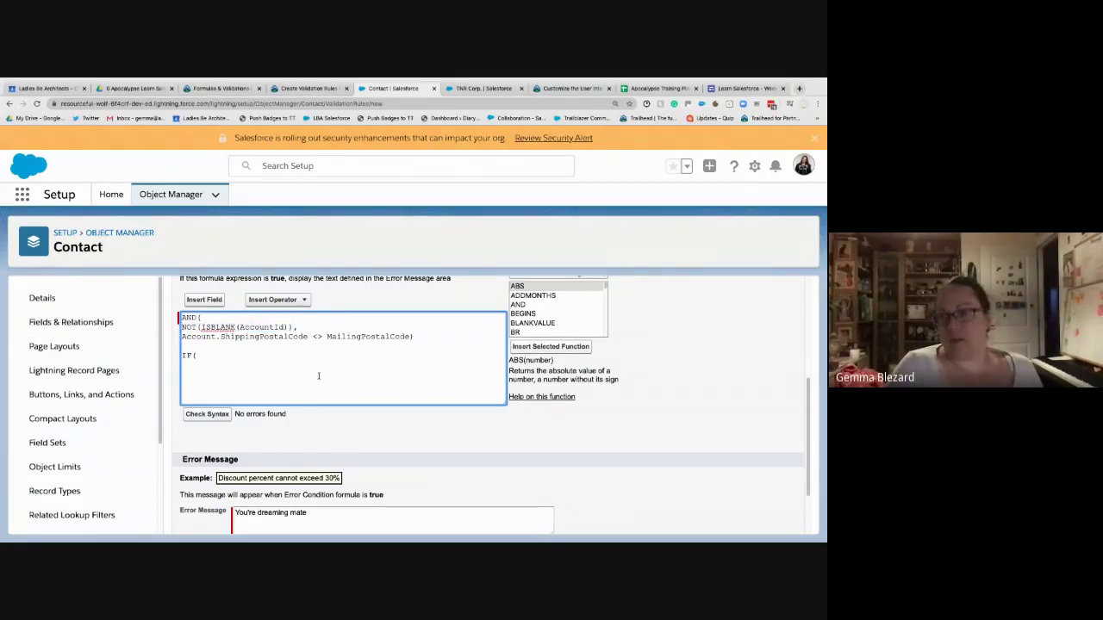
key("Return")
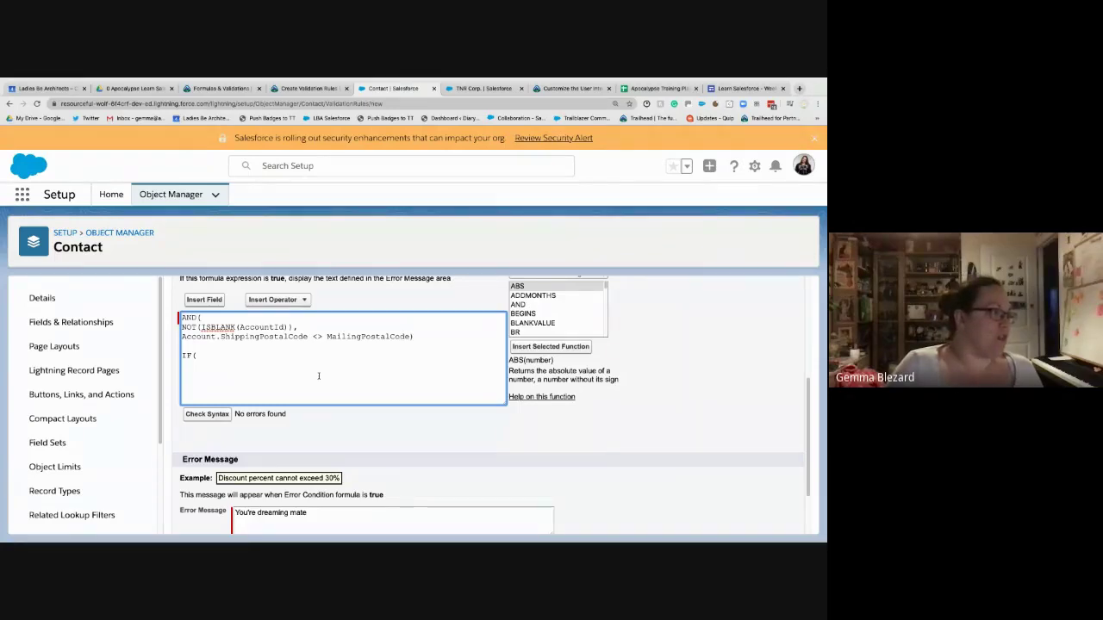
key("ctrl+v")
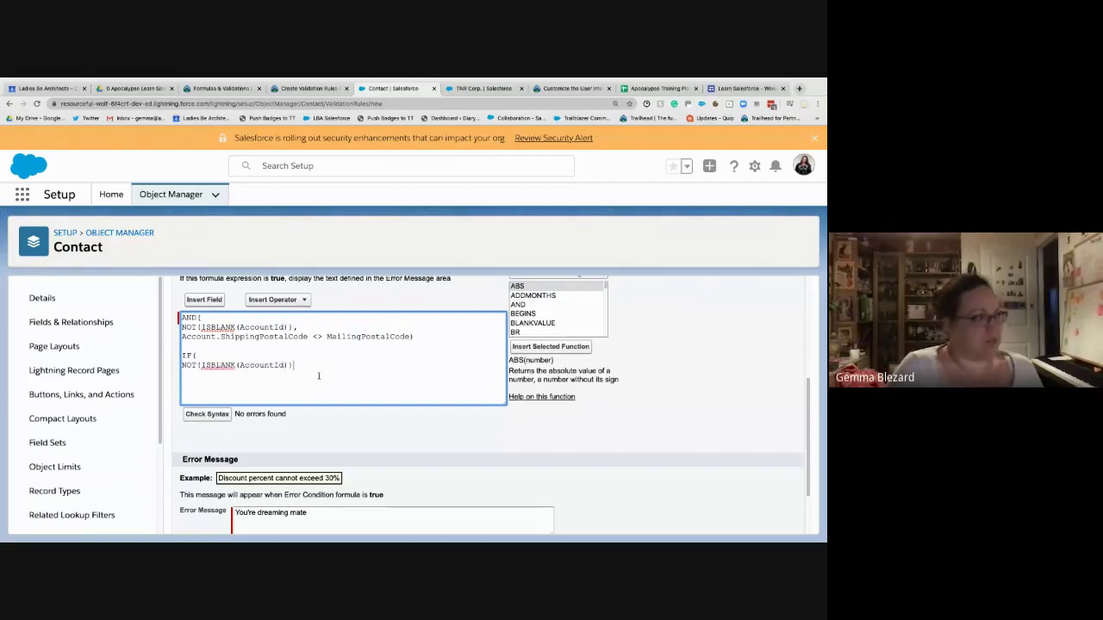
- Join the postal code comparison with &&, close with , TRUE, FALSE), and start commenting out AND(
type("&&")
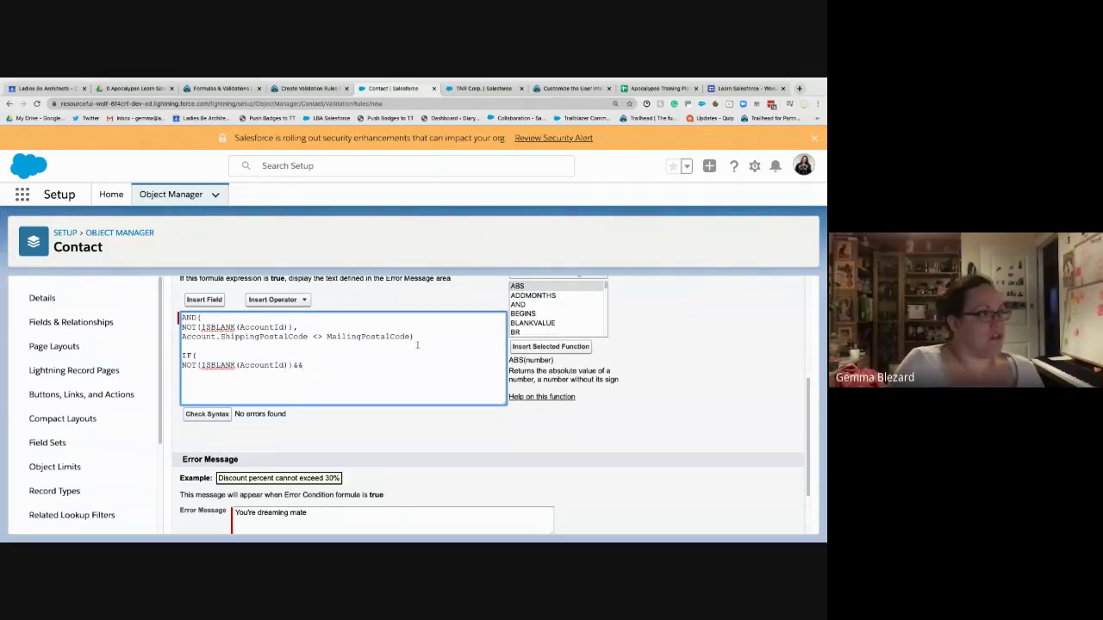
left_click_drag(406, 335, 176, 337)
key("ctrl+c")
left_click(340, 367)
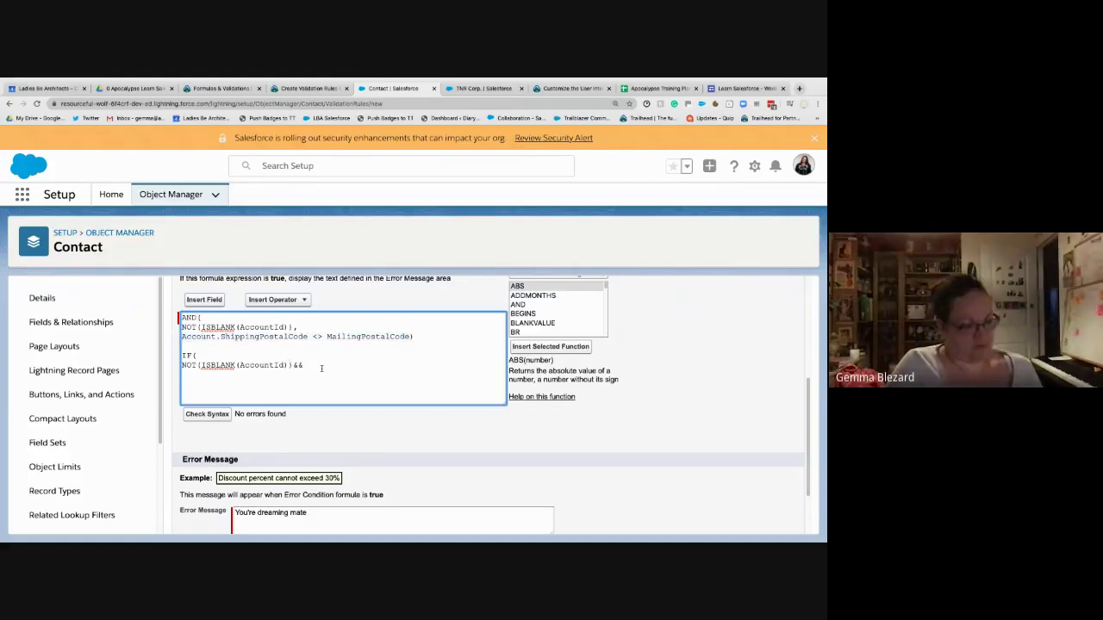
key("ctrl+v")
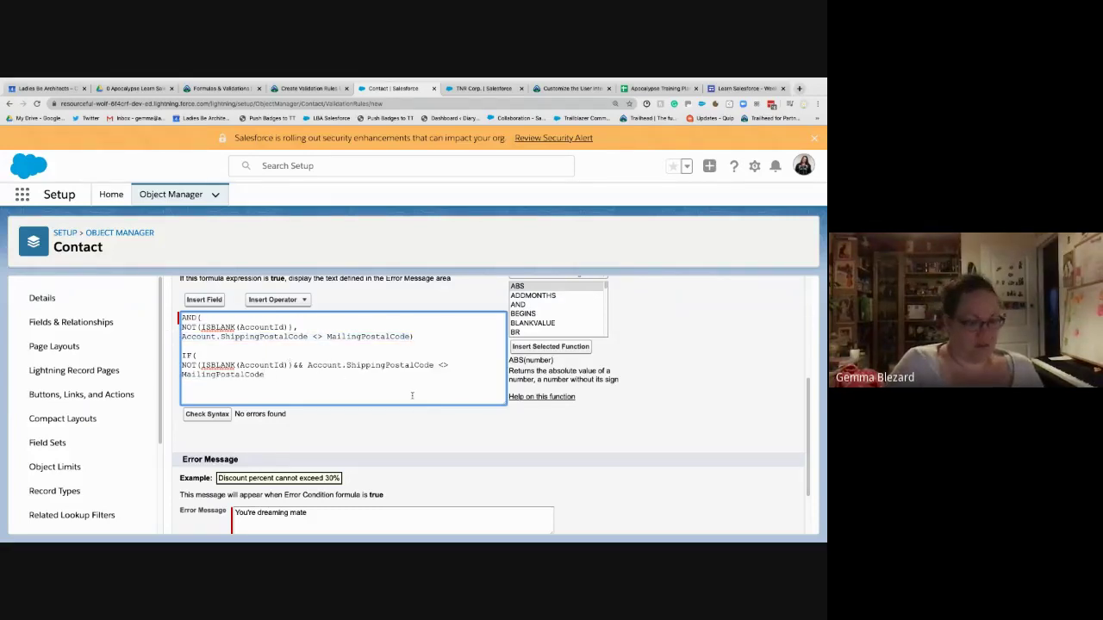
type(", TRUE, FALSE)")
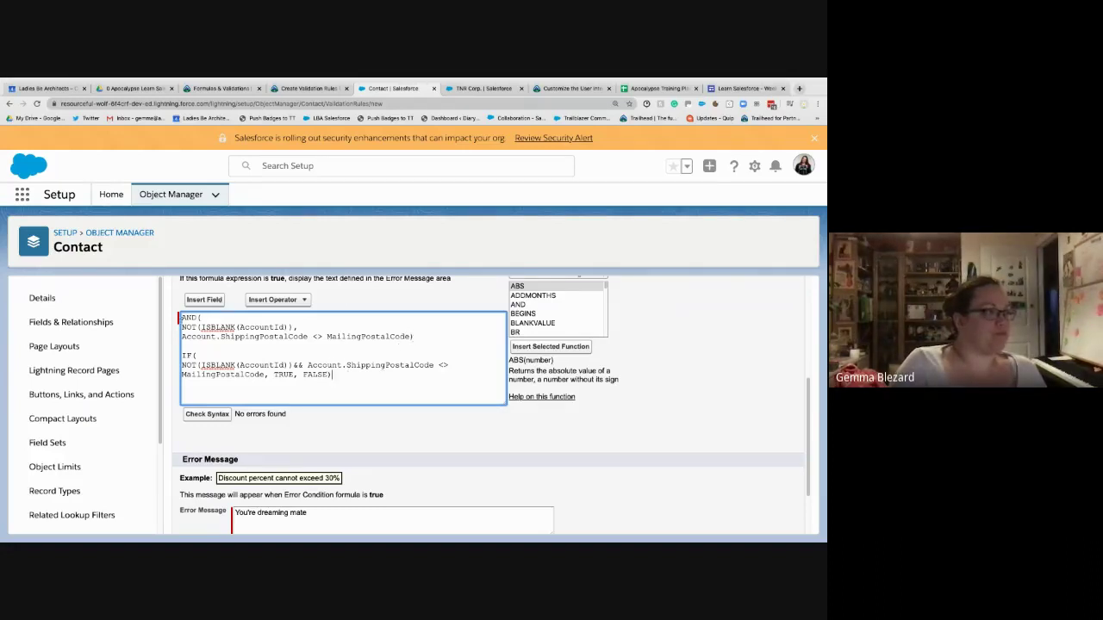
key("ctrl+Home")
type("/*")
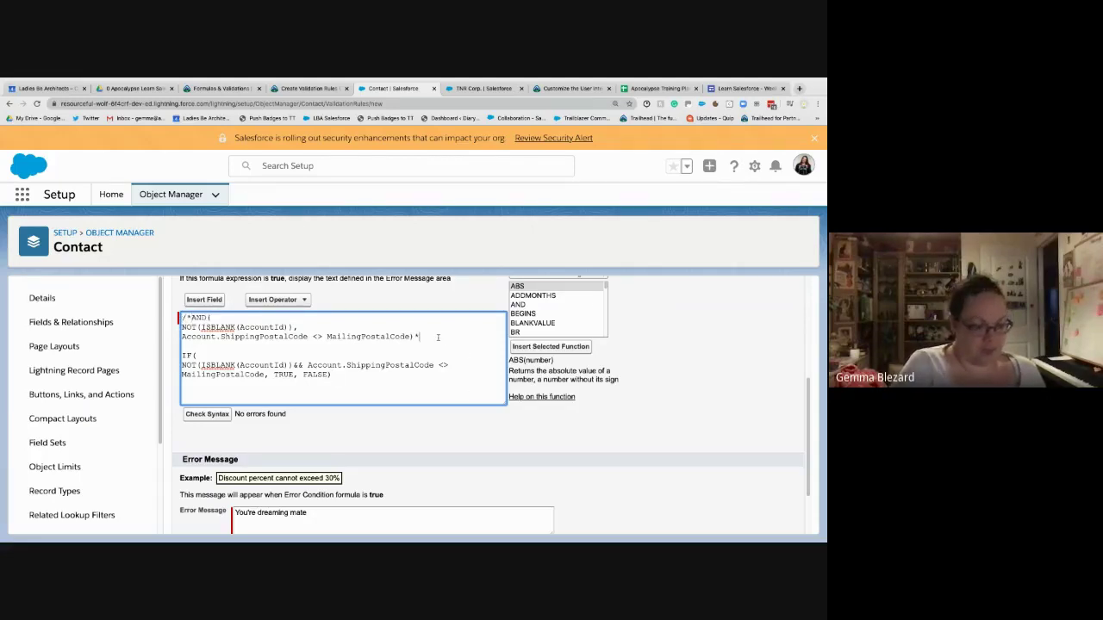
type("/")
- Run the syntax check on the new IF formula and review the error message field
left_click(209, 415)
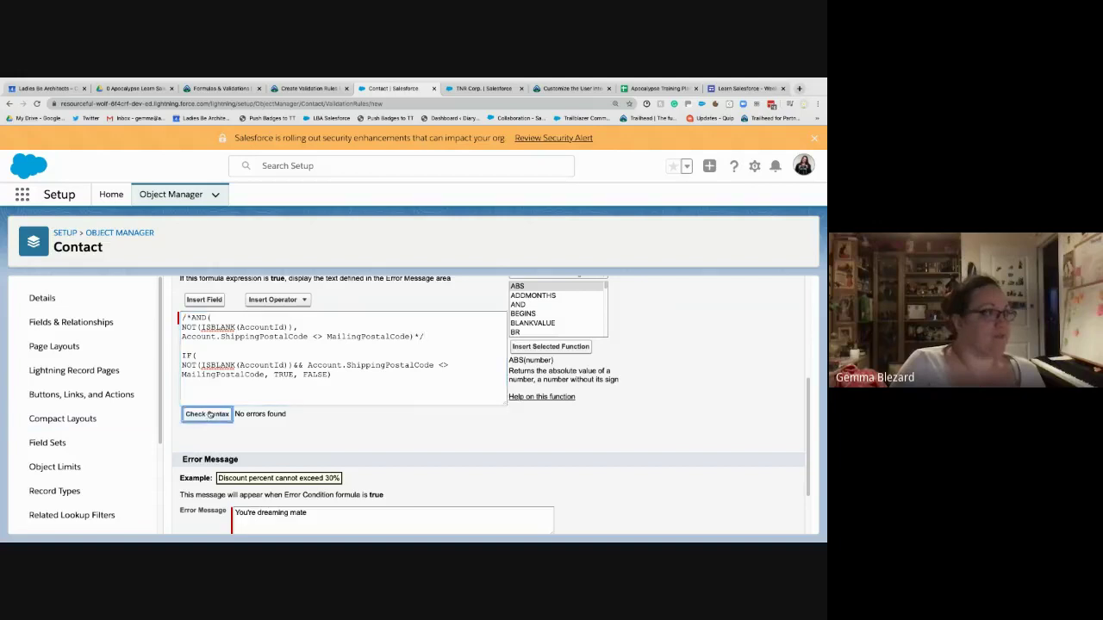
scroll(508, 412, "down", 5)
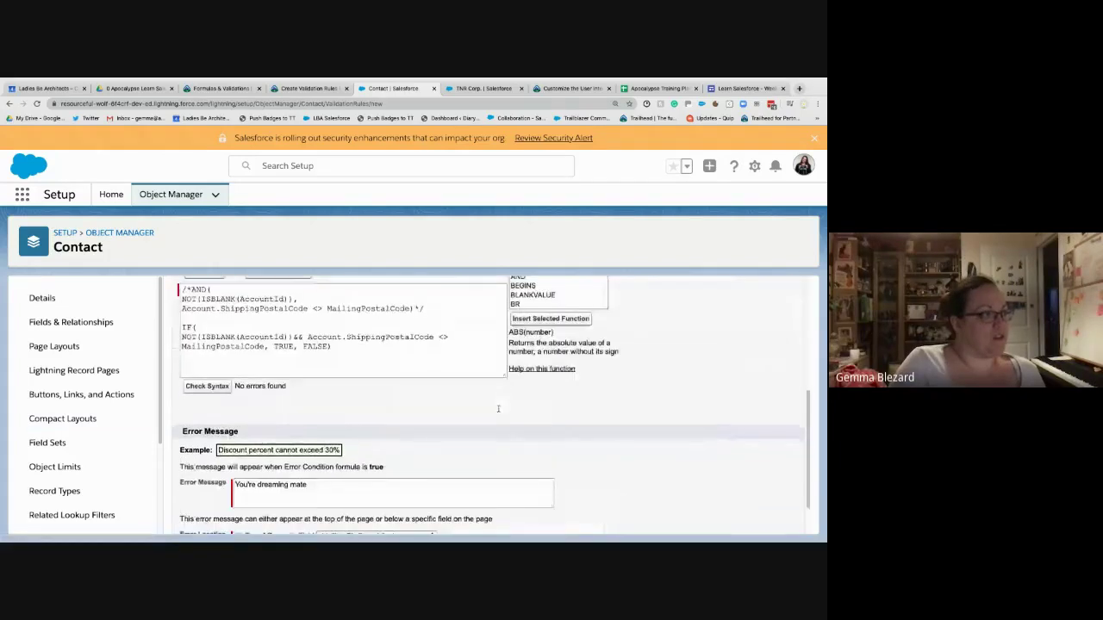
scroll(500, 406, "up", 2)
scroll(496, 408, "down", 1)
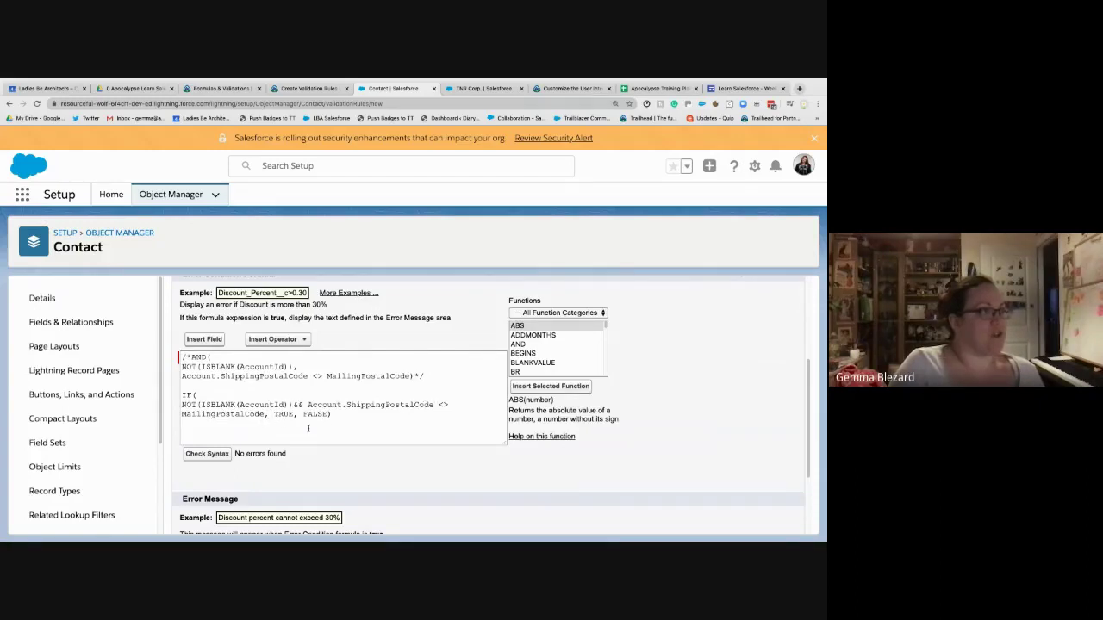
scroll(308, 428, "down", 3)
left_click(337, 442)
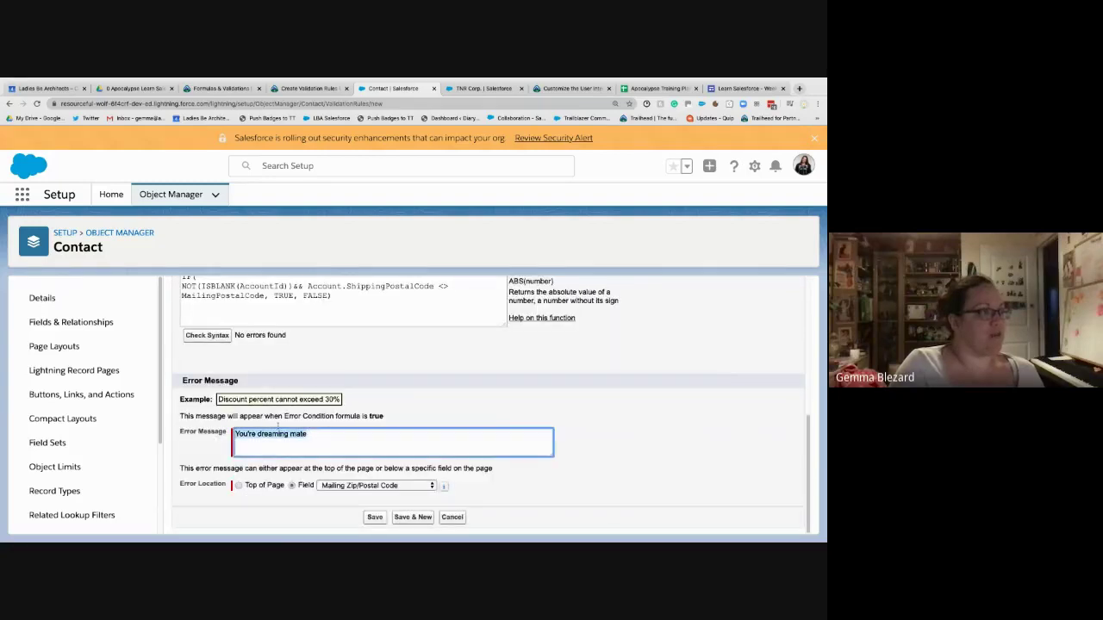
left_click(397, 367)
scroll(390, 383, "up", 1)
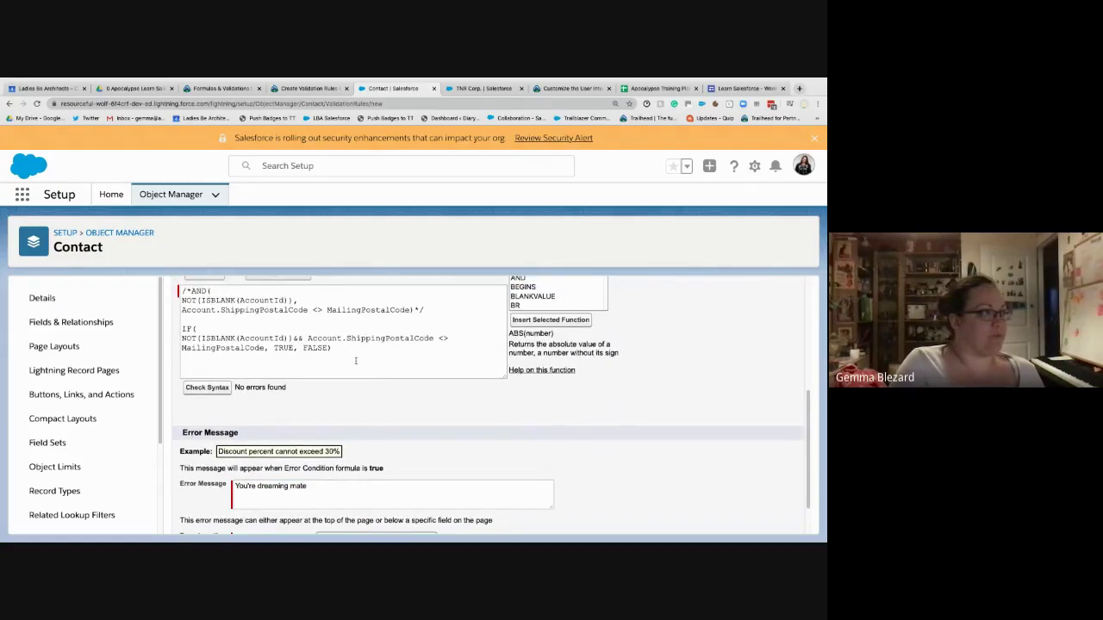
- Delete the IF block and /* */ markers, keeping only the AND formula, and save the rule
left_click_drag(333, 349, 171, 327)
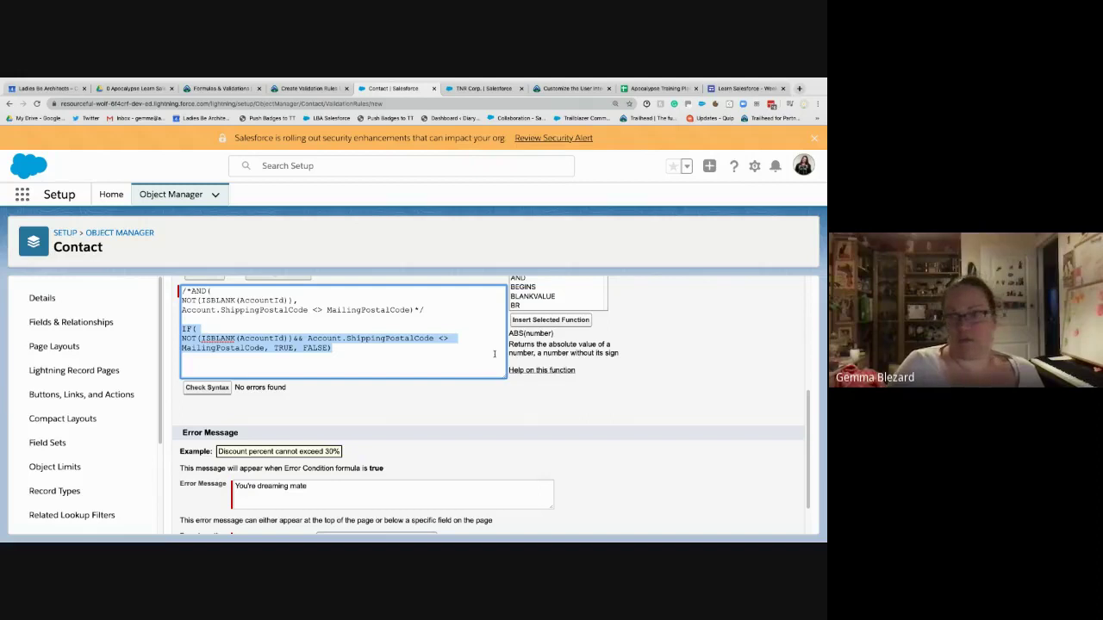
key("BackSpace")
key("BackSpace")
key("BackSpace")
key("BackSpace")
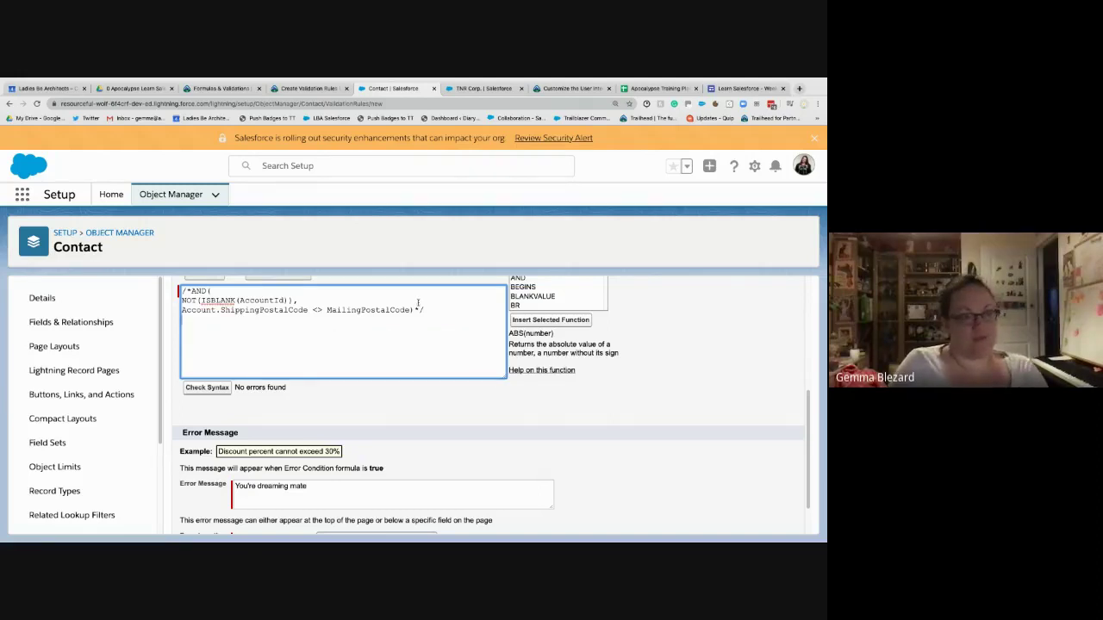
left_click(194, 291)
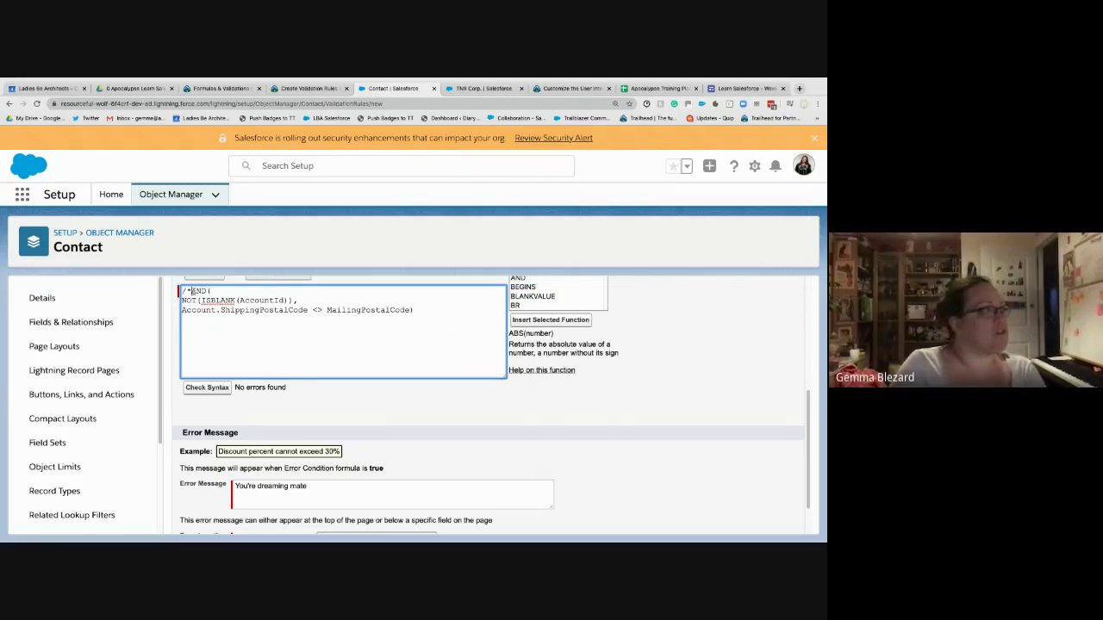
key("BackSpace")
key("BackSpace")
left_click(341, 427)
scroll(362, 435, "down", 1)
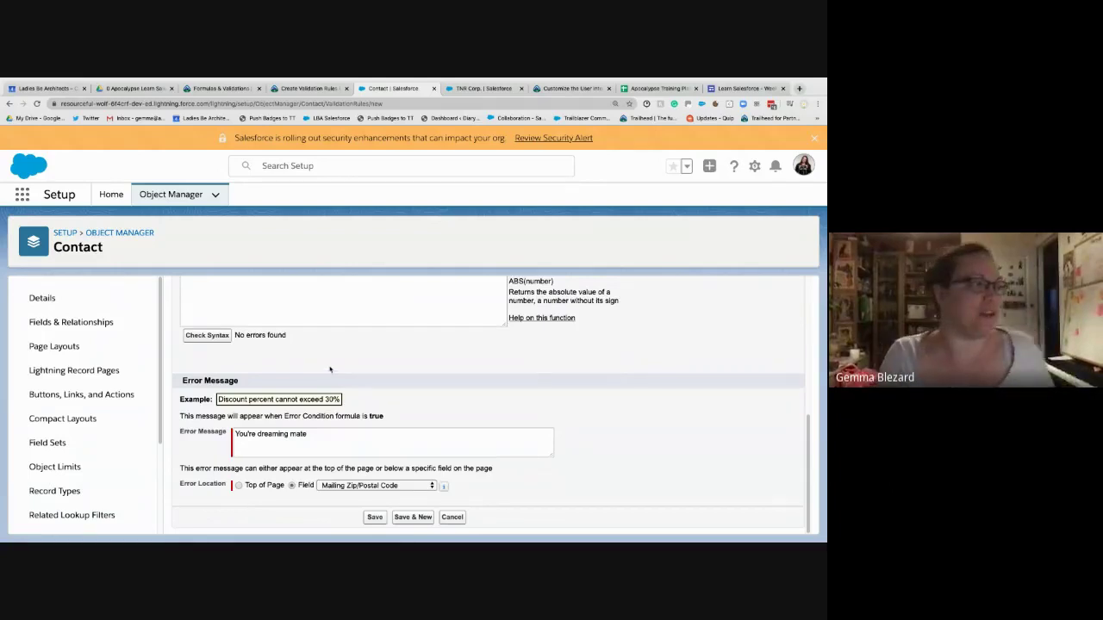
scroll(294, 369, "up", 2)
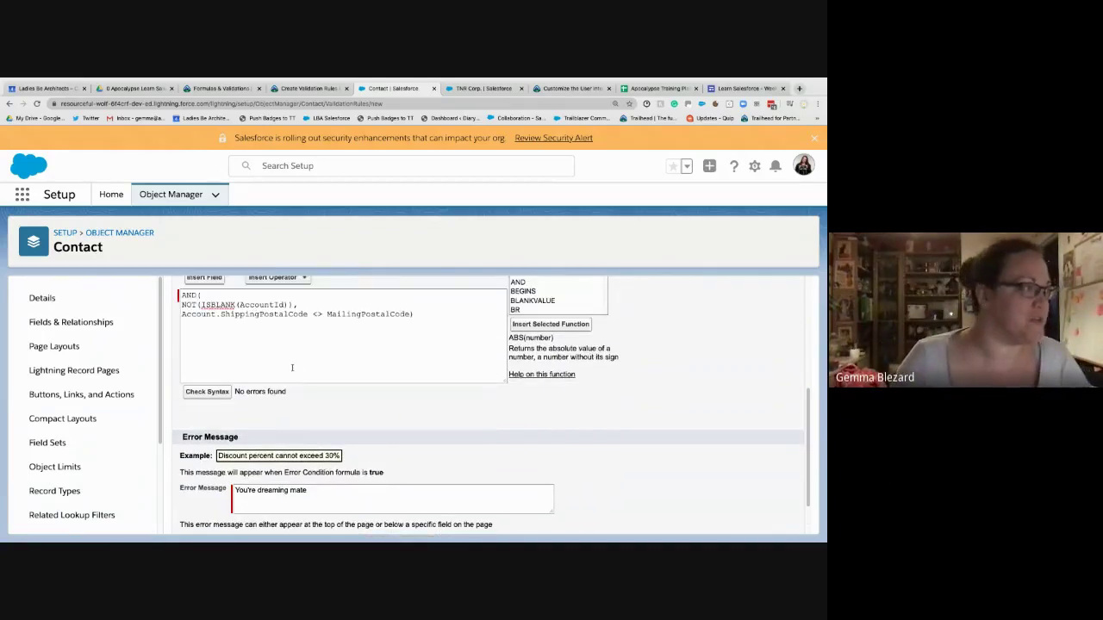
scroll(301, 379, "down", 2)
left_click(375, 517)
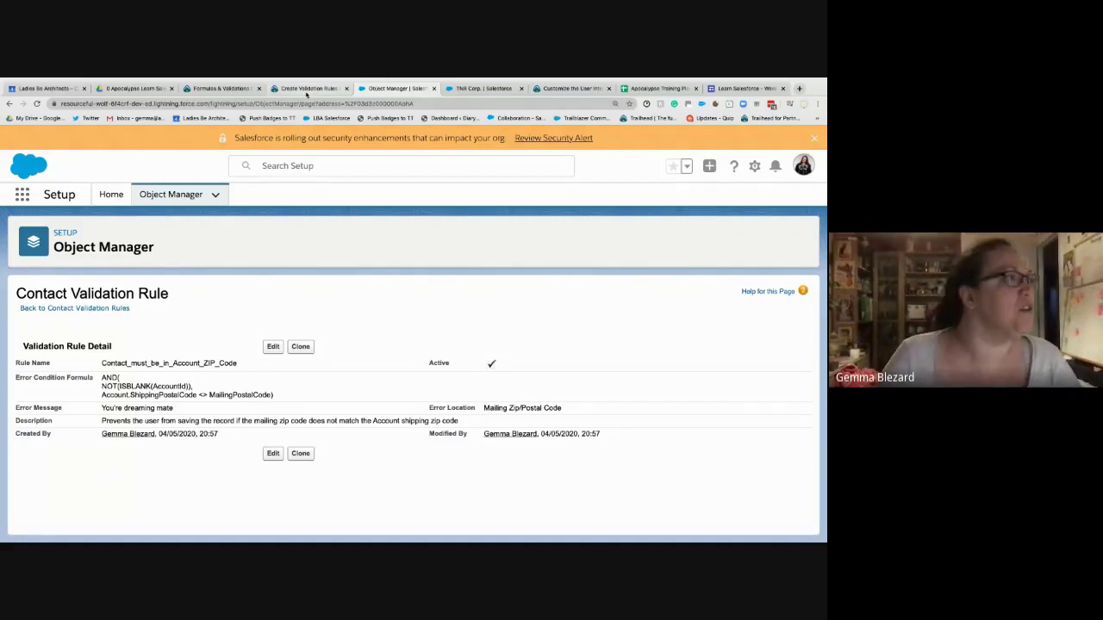
- Run Check Challenge on the Create Validation Rules Trailhead page to earn 500 points
left_click(308, 88)
left_click(200, 488)
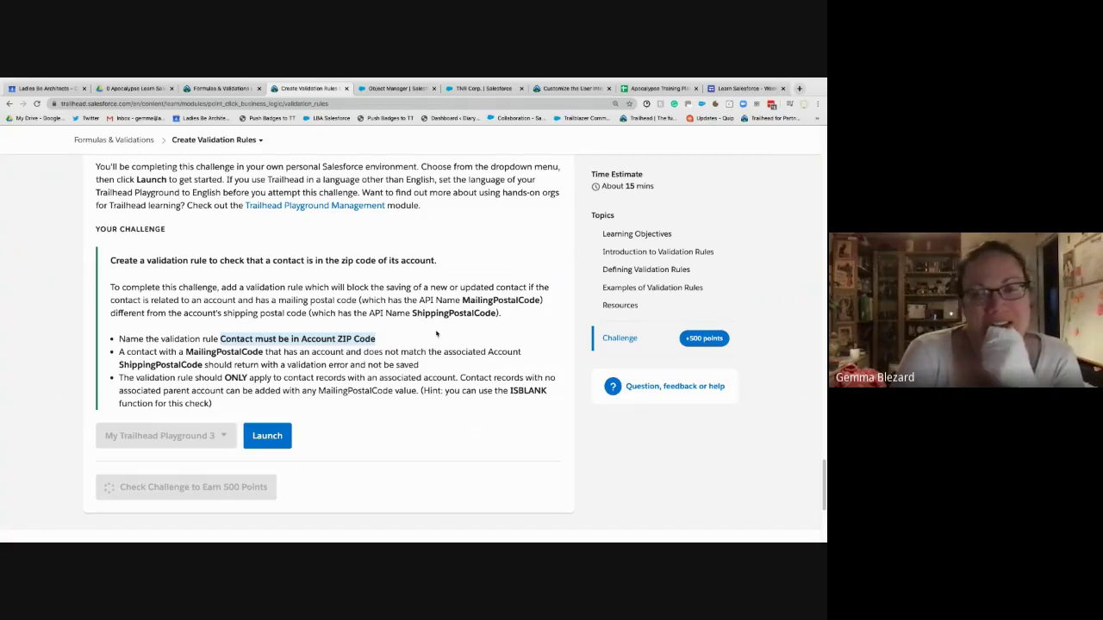
- Open the Trailblazer profile in a new tab from the avatar menu
left_click(568, 88)
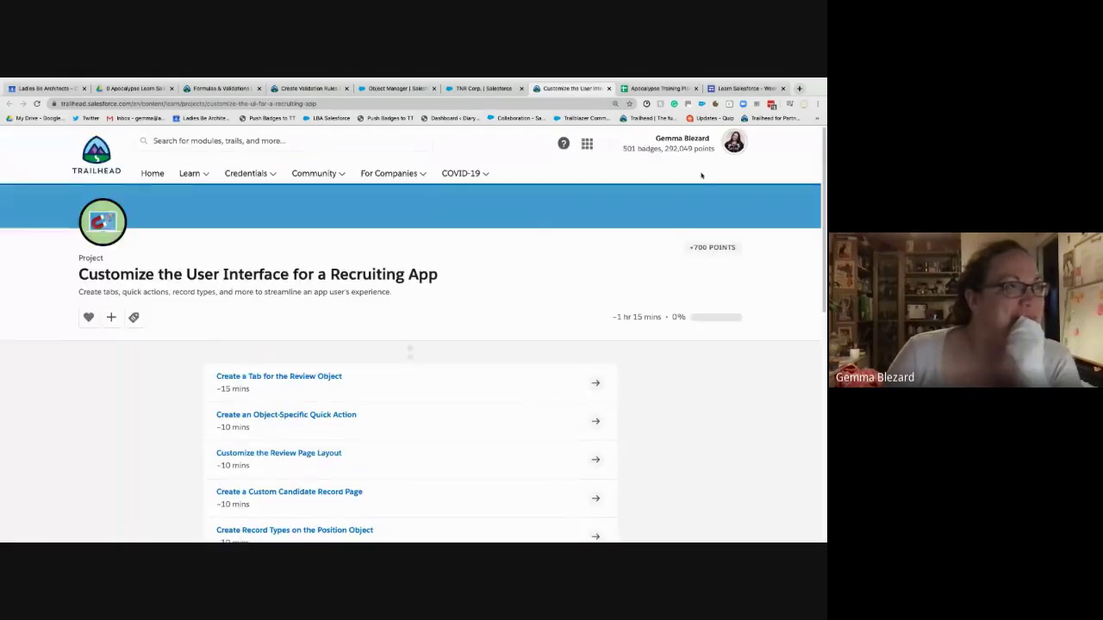
left_click(735, 145)
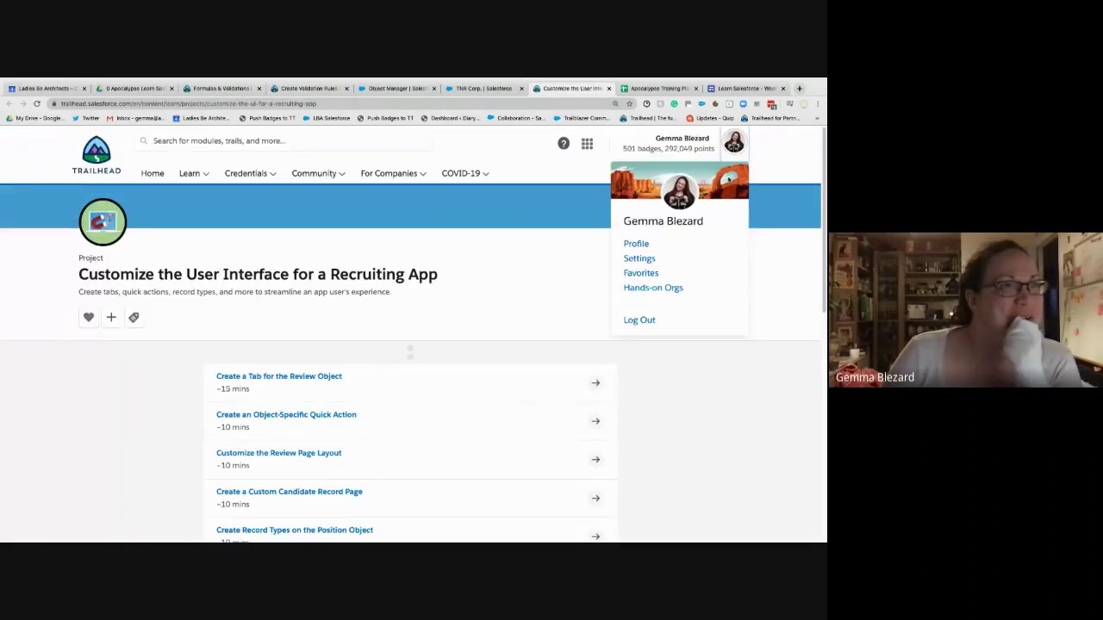
right_click(635, 244)
left_click(674, 249)
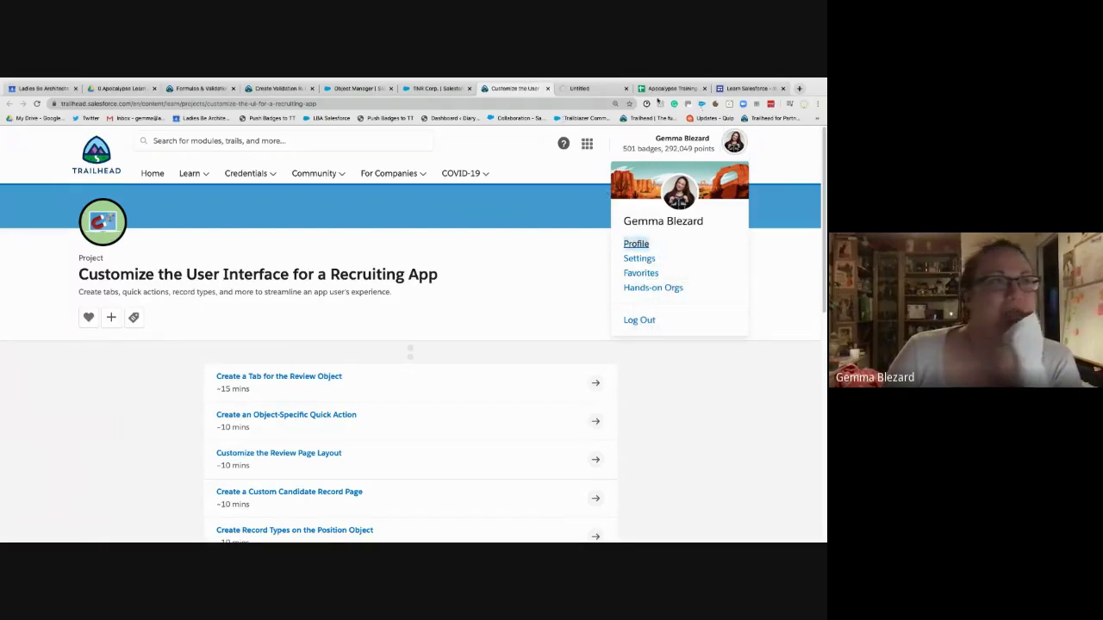
left_click(590, 88)
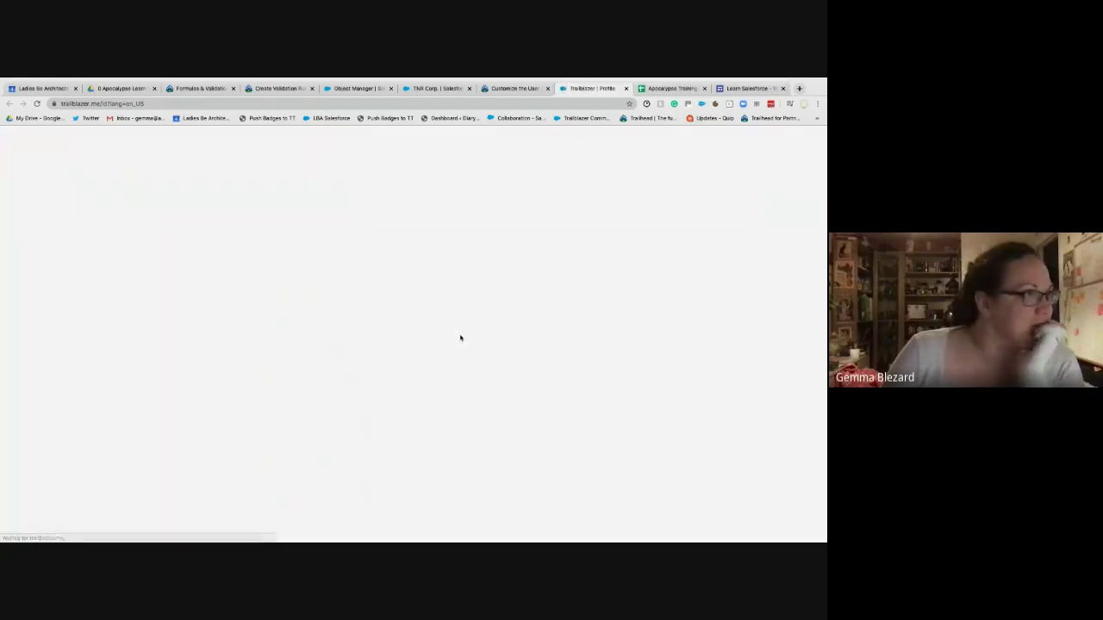
- Return to the validation rules challenge to see the check result
left_click(494, 89)
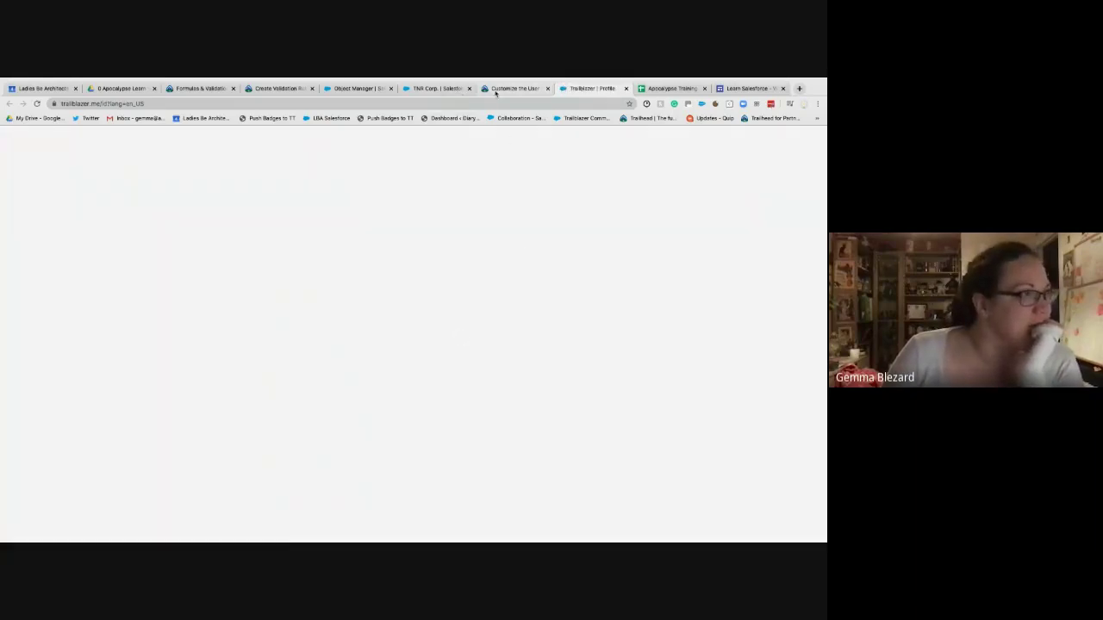
left_click(362, 89)
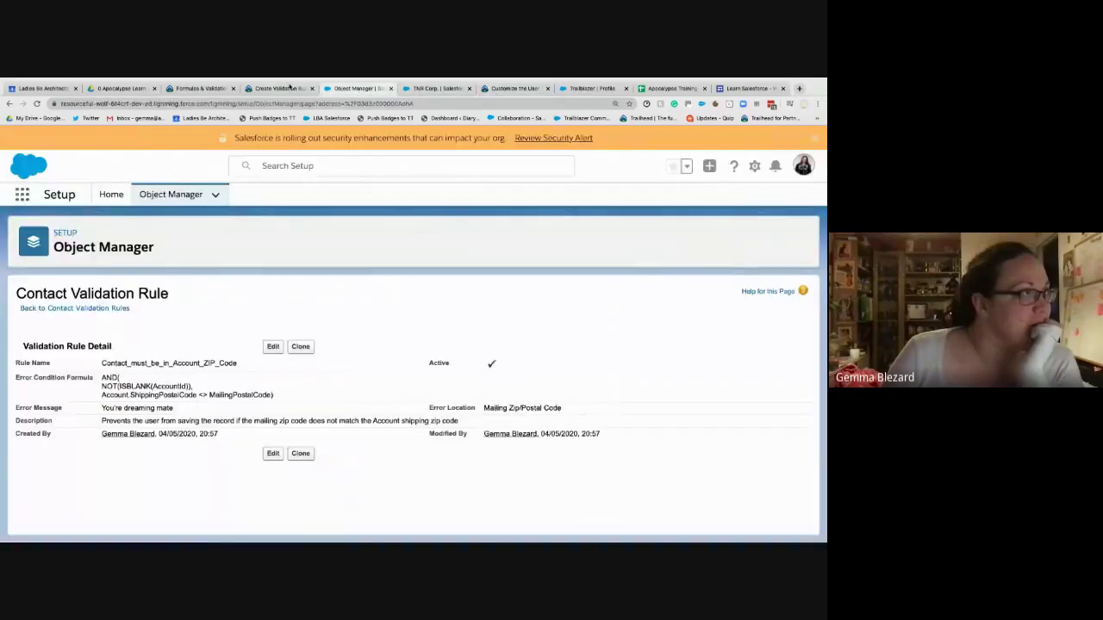
left_click(293, 88)
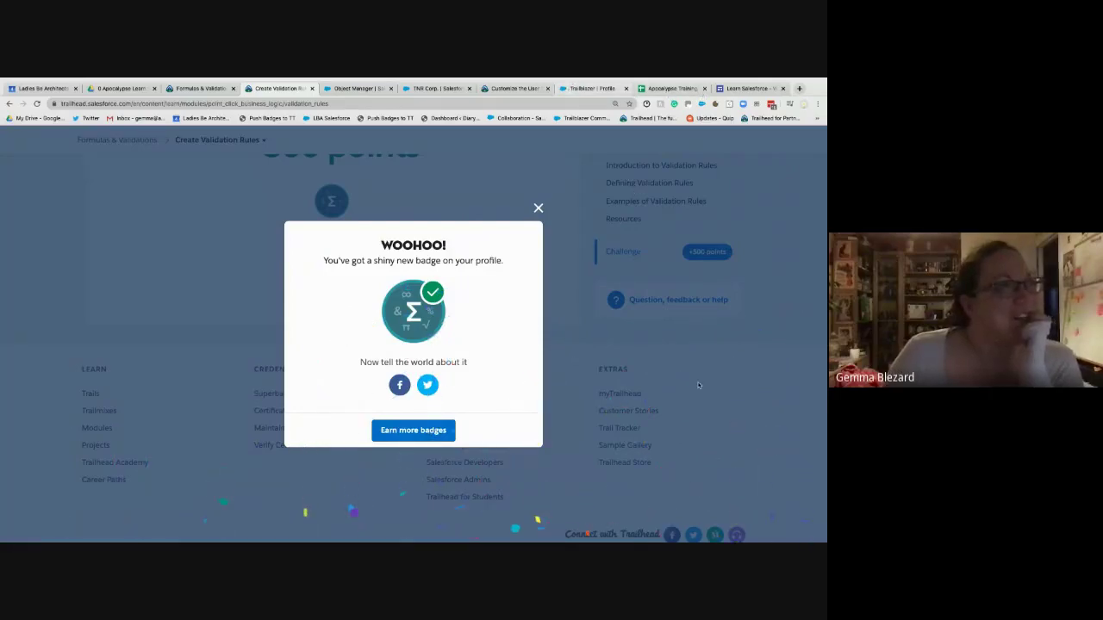
- Browse the profile's earned badges, loading more of them
left_click(590, 89)
scroll(387, 335, "down", 3)
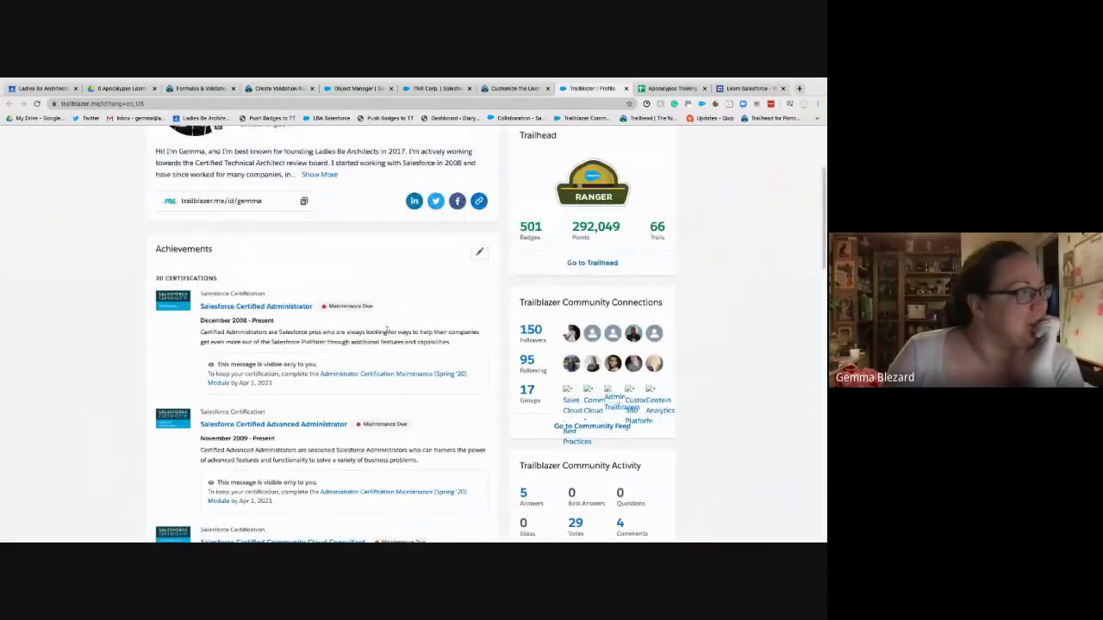
scroll(388, 332, "up", 3)
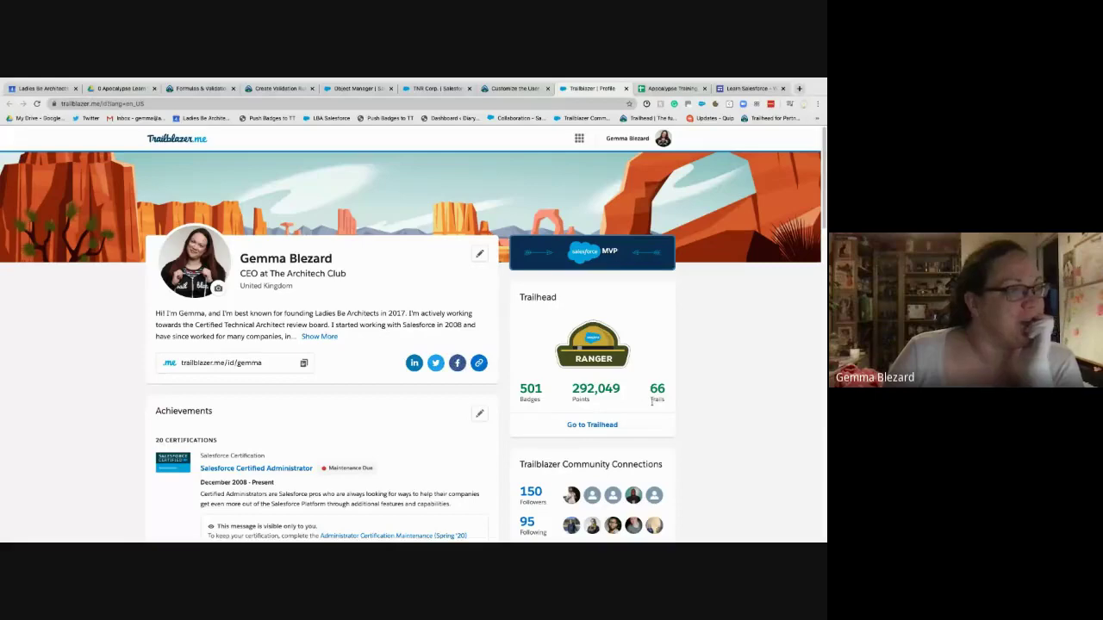
scroll(390, 371, "down", 10)
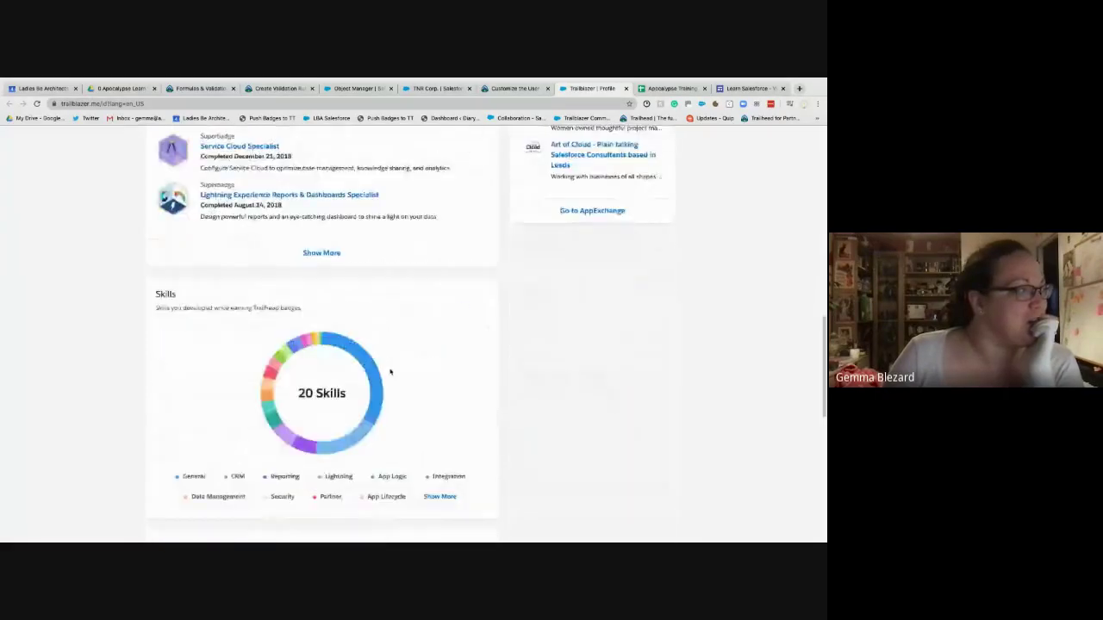
scroll(390, 372, "down", 5)
scroll(390, 372, "up", 2)
scroll(392, 374, "down", 1)
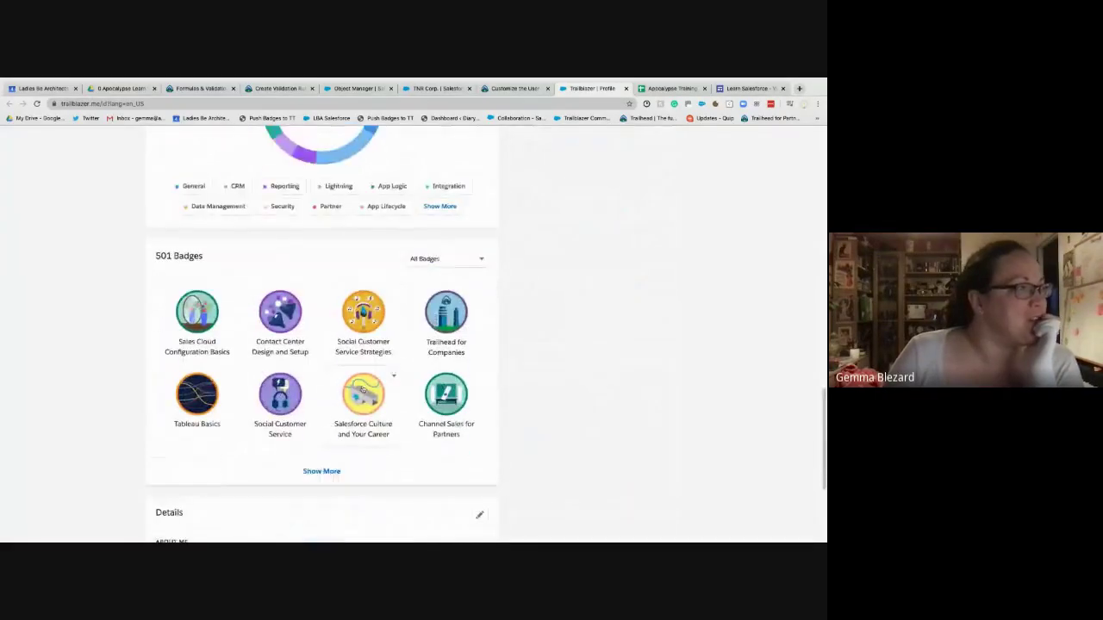
scroll(394, 376, "down", 1)
left_click(321, 462)
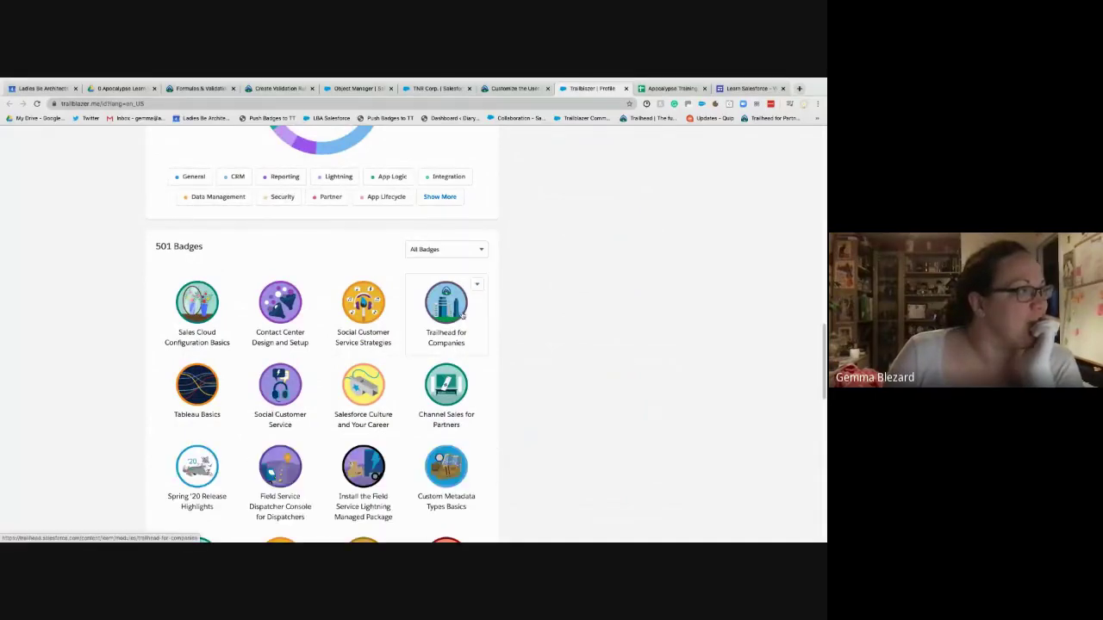
scroll(462, 315, "down", 1)
scroll(462, 315, "down", 1)
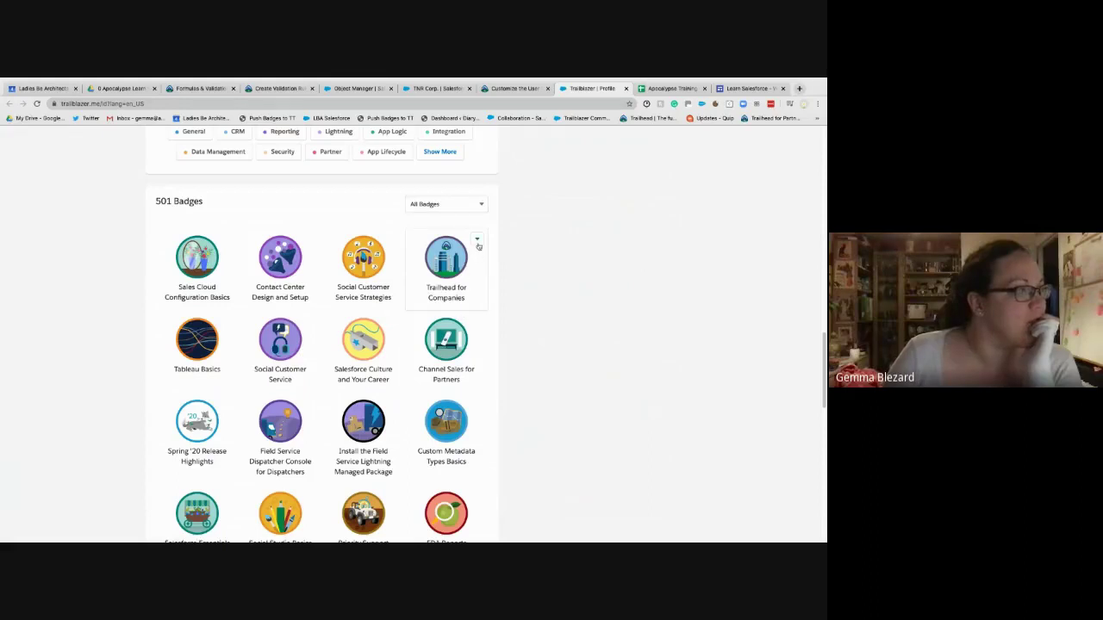
- Go back to the passed challenge and dismiss the new badge popup
left_click(534, 89)
left_click(439, 89)
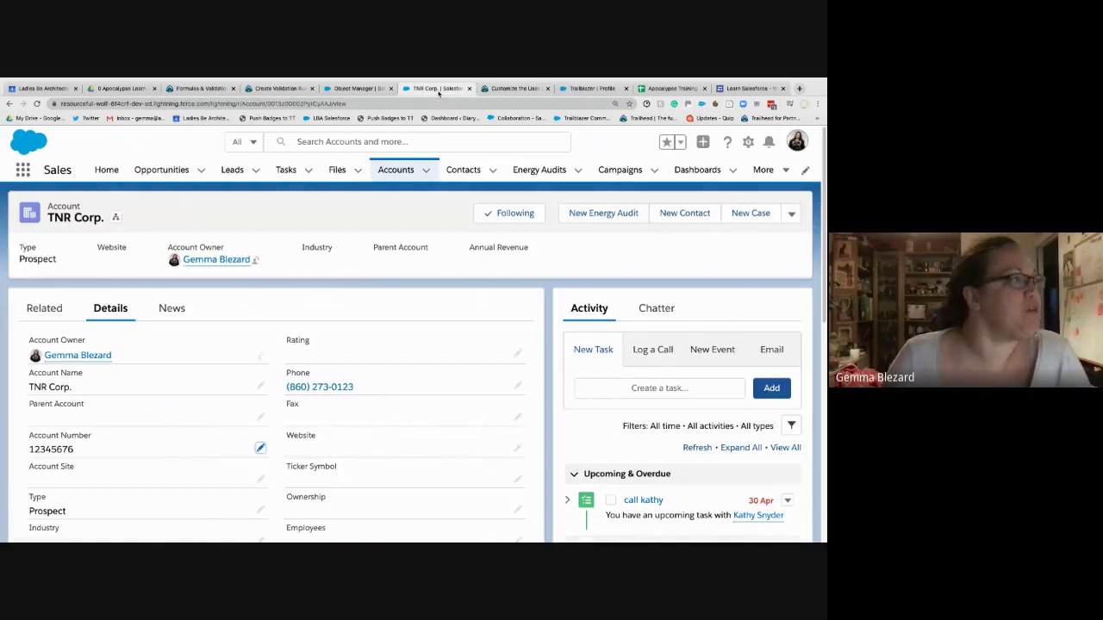
left_click(358, 89)
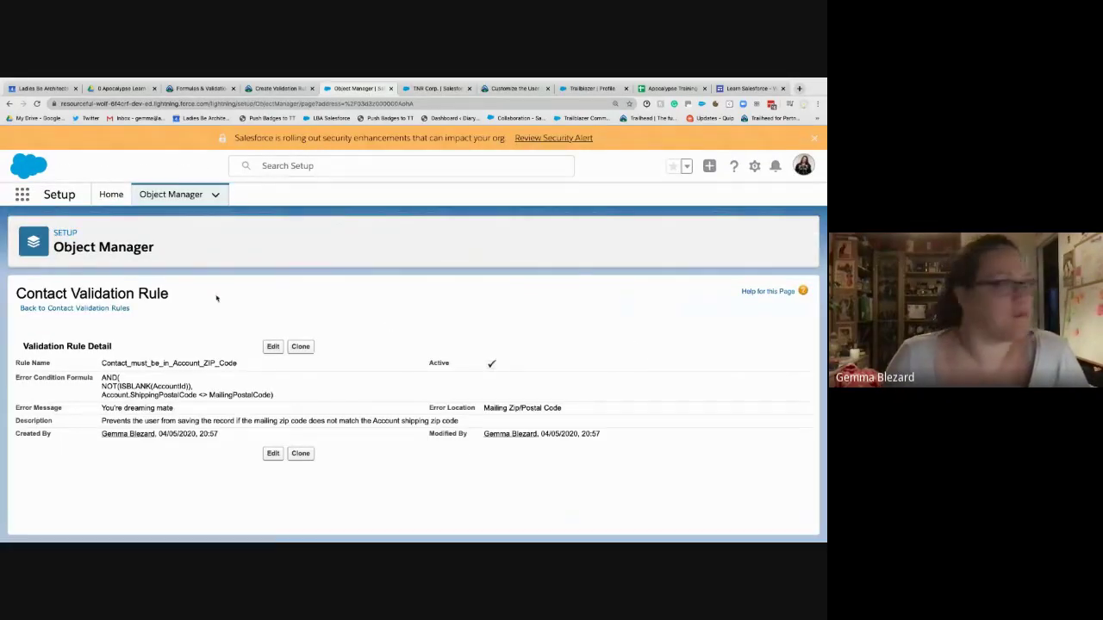
left_click(293, 89)
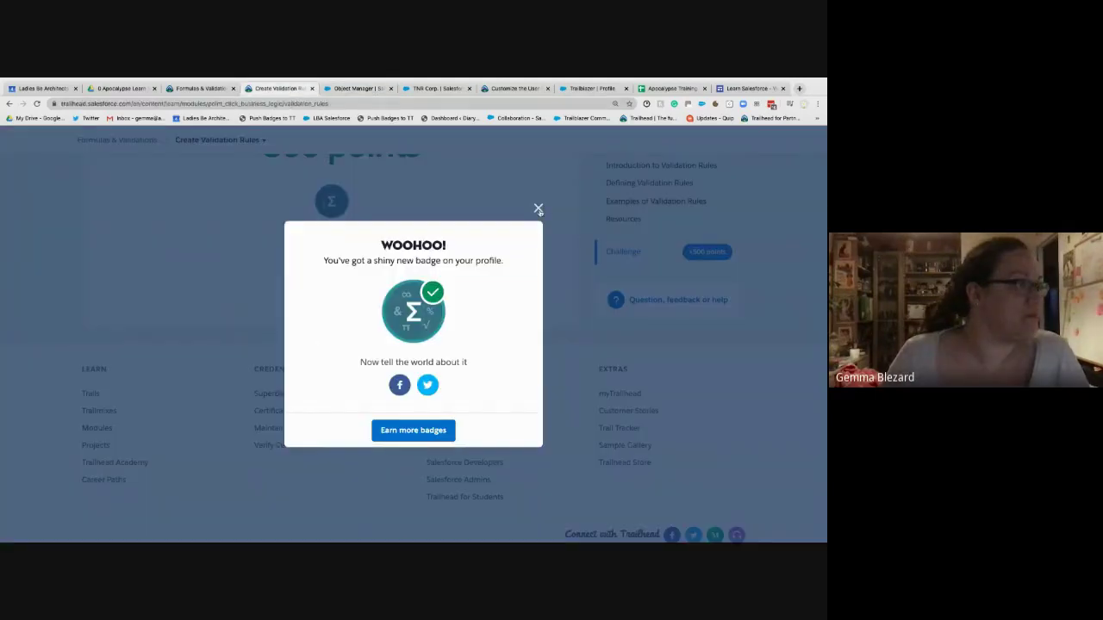
left_click(538, 210)
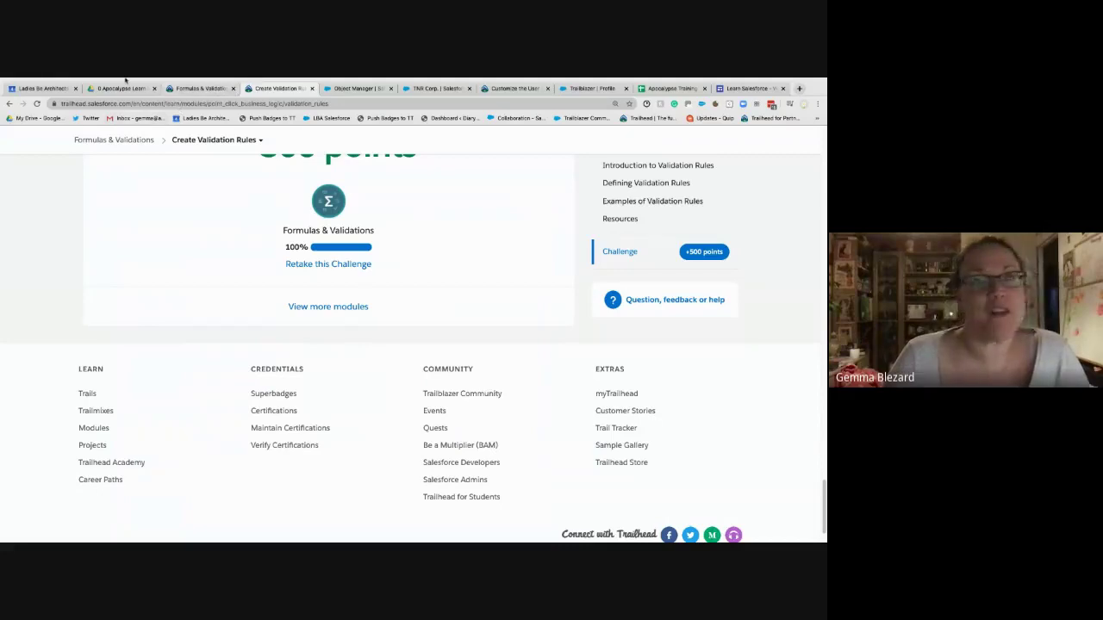
- Check all three Formulas & Validations units are complete, close Create Validation Rules, and view the training plan
left_click(190, 89)
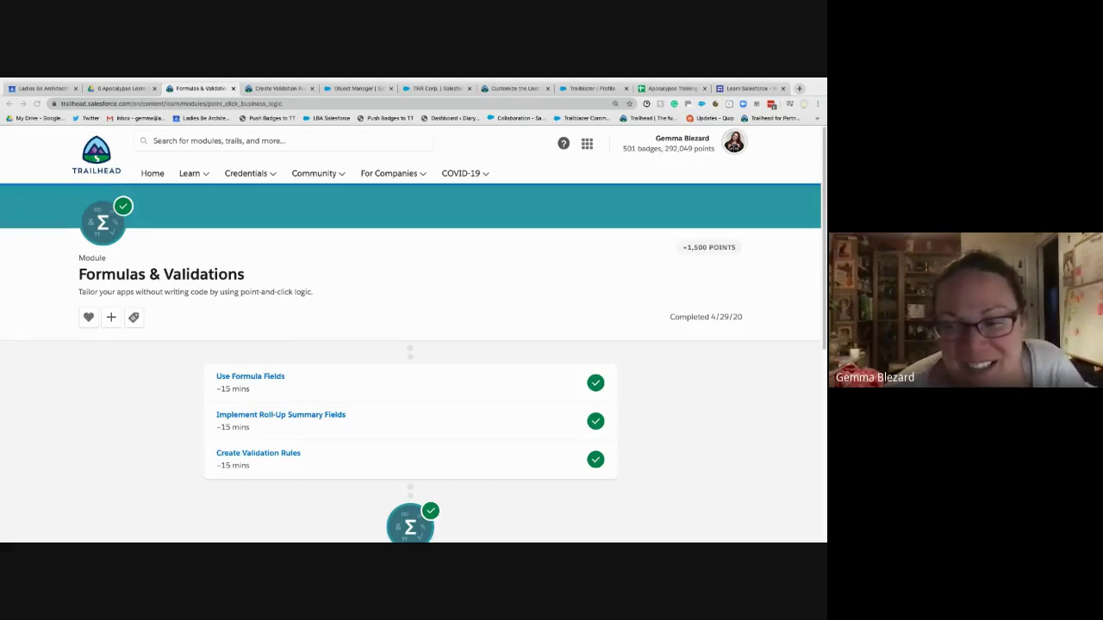
left_click(261, 90)
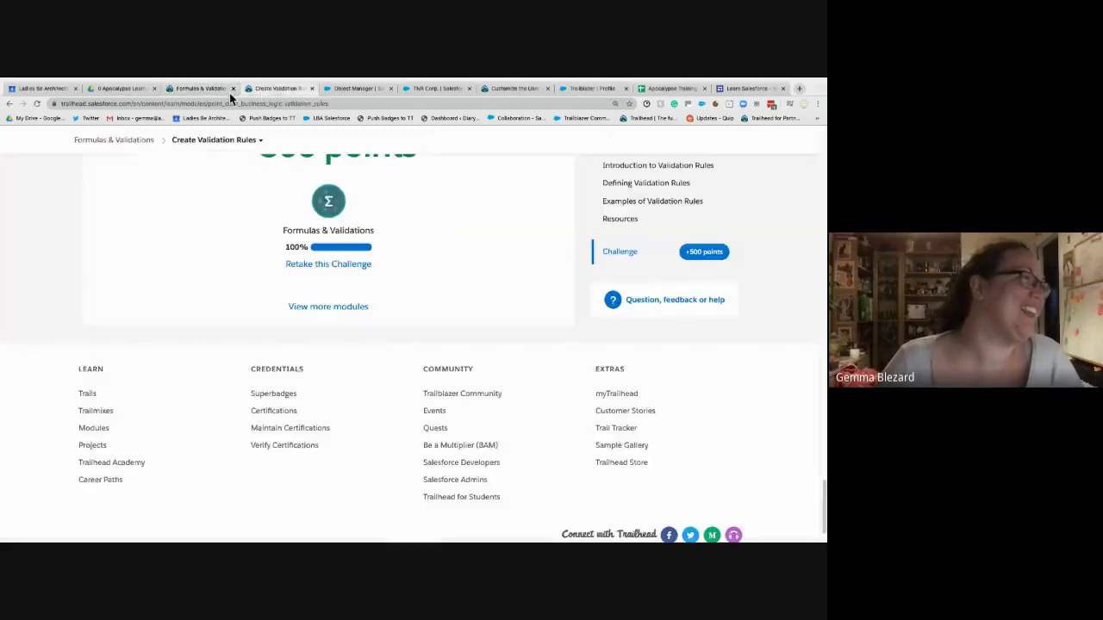
left_click(311, 88)
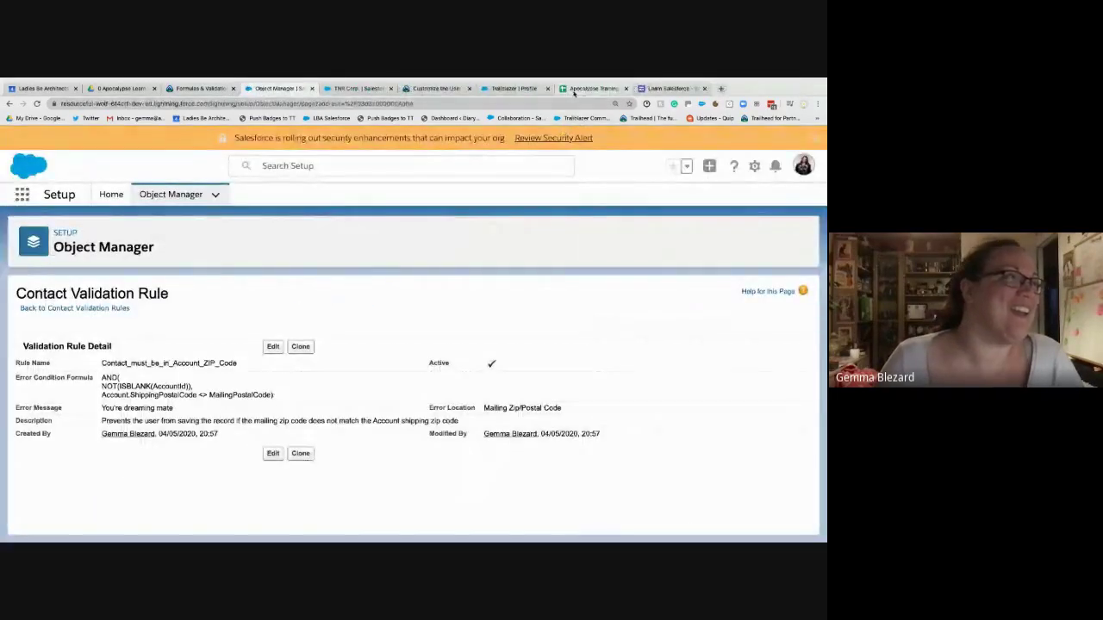
left_click(574, 91)
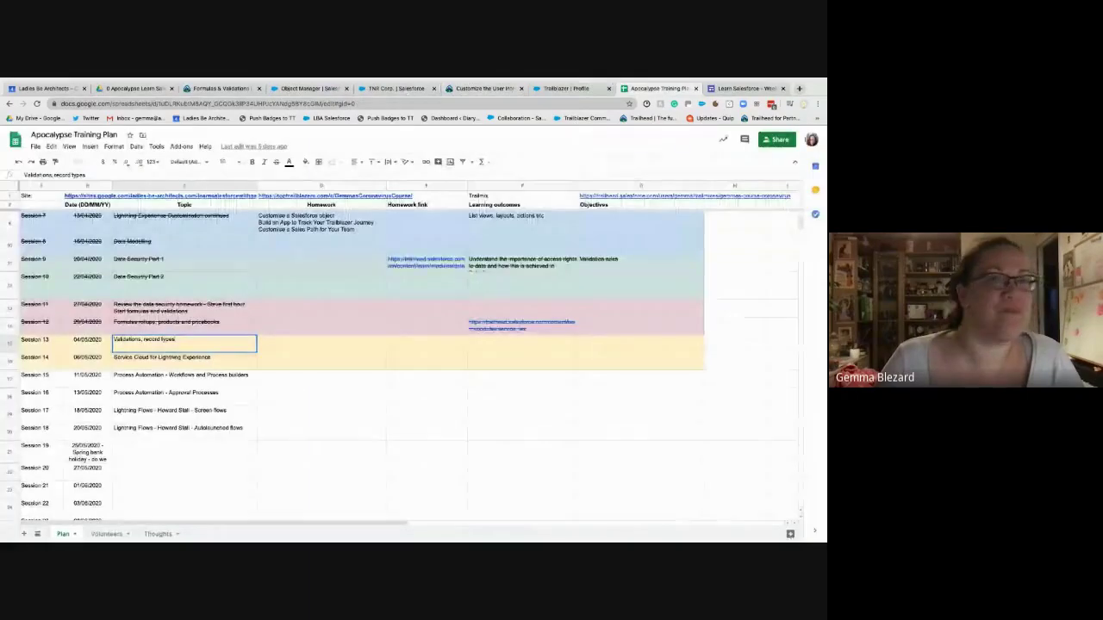
- Move from the training plan through Learn Salesforce and the module page to the Contact validation rule
left_click(694, 88)
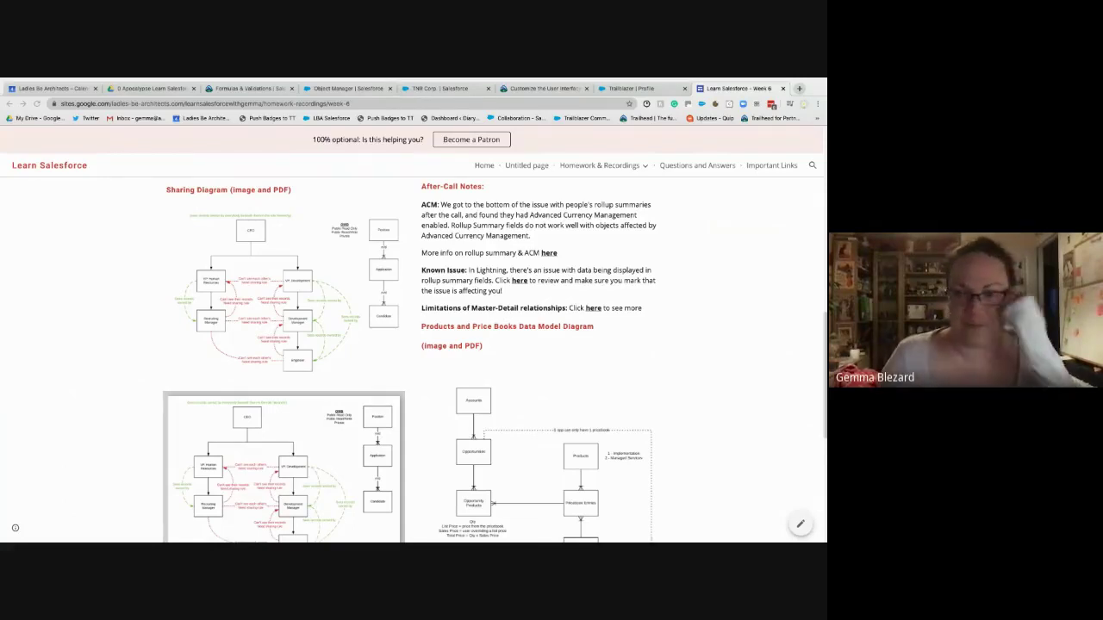
scroll(534, 285, "up", 5)
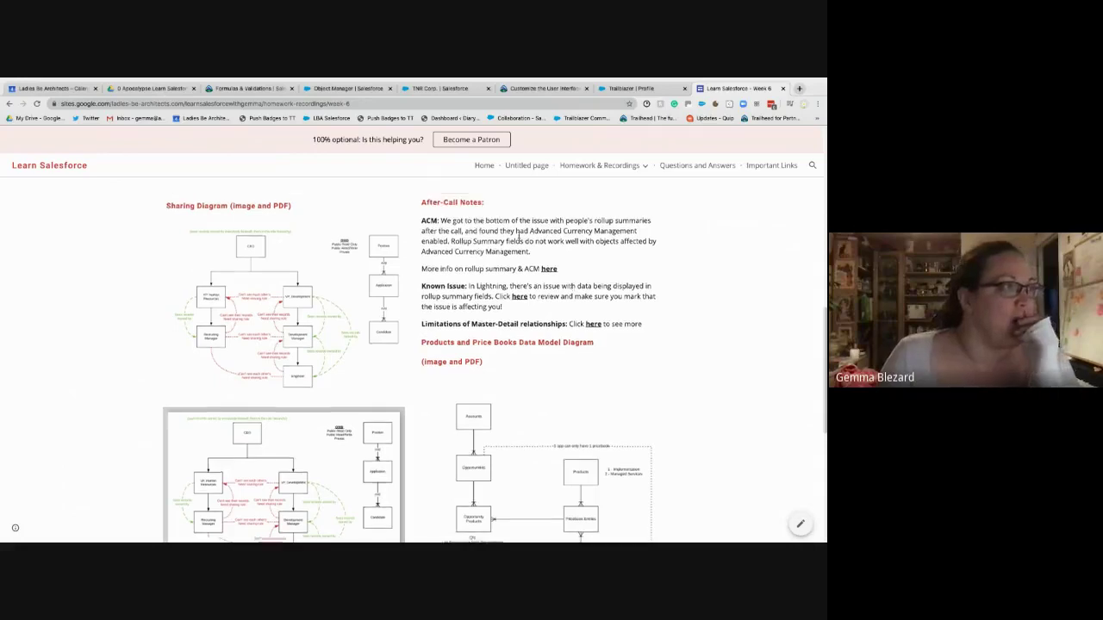
left_click(259, 88)
left_click(364, 89)
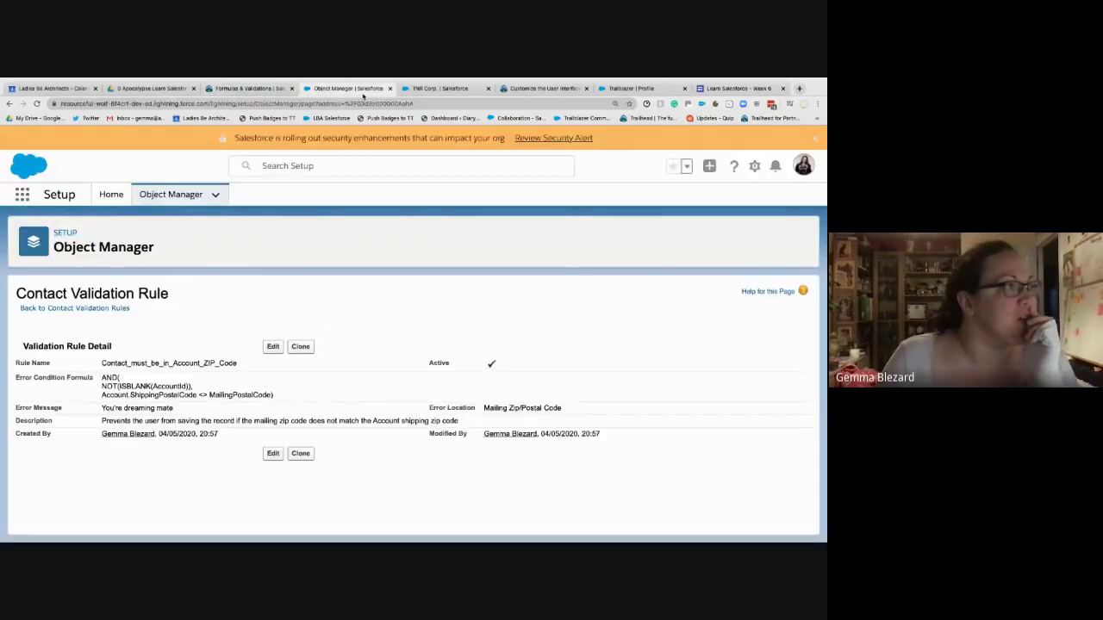
- Return to the Formulas & Validations module page, which shows all three units completed
left_click(259, 88)
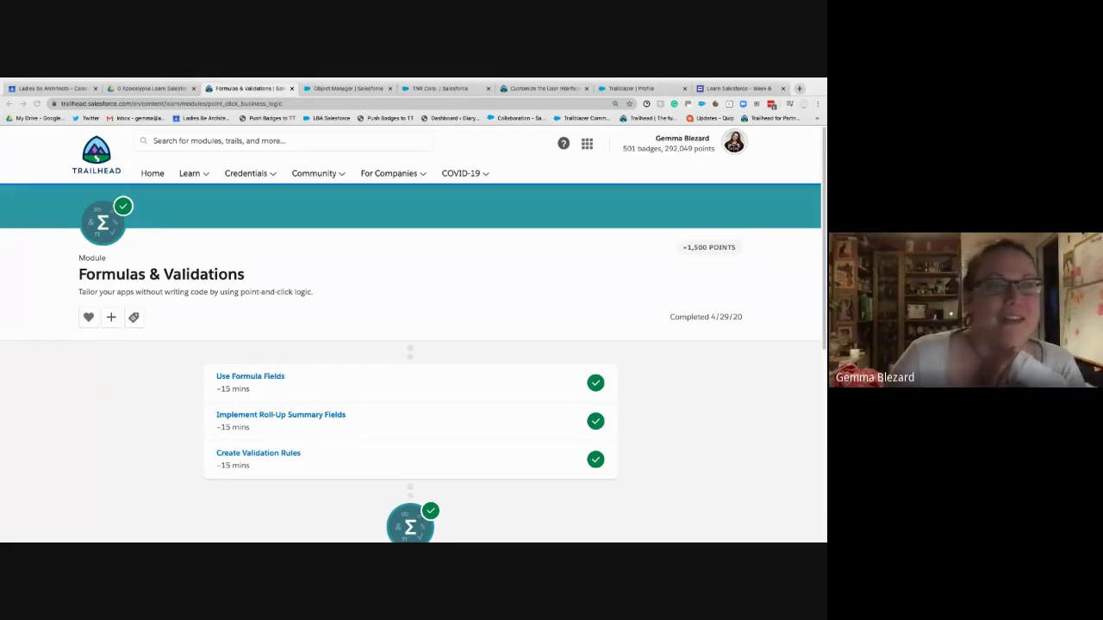
- Copy the web address of the Recruiting App user interface project page
left_click(543, 88)
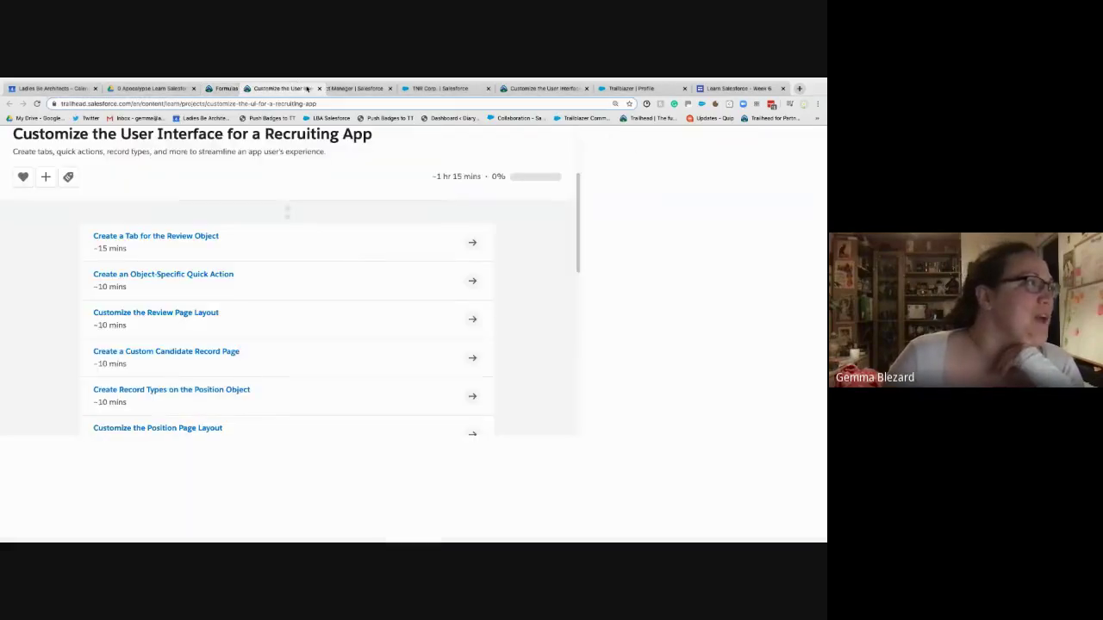
left_click(203, 103)
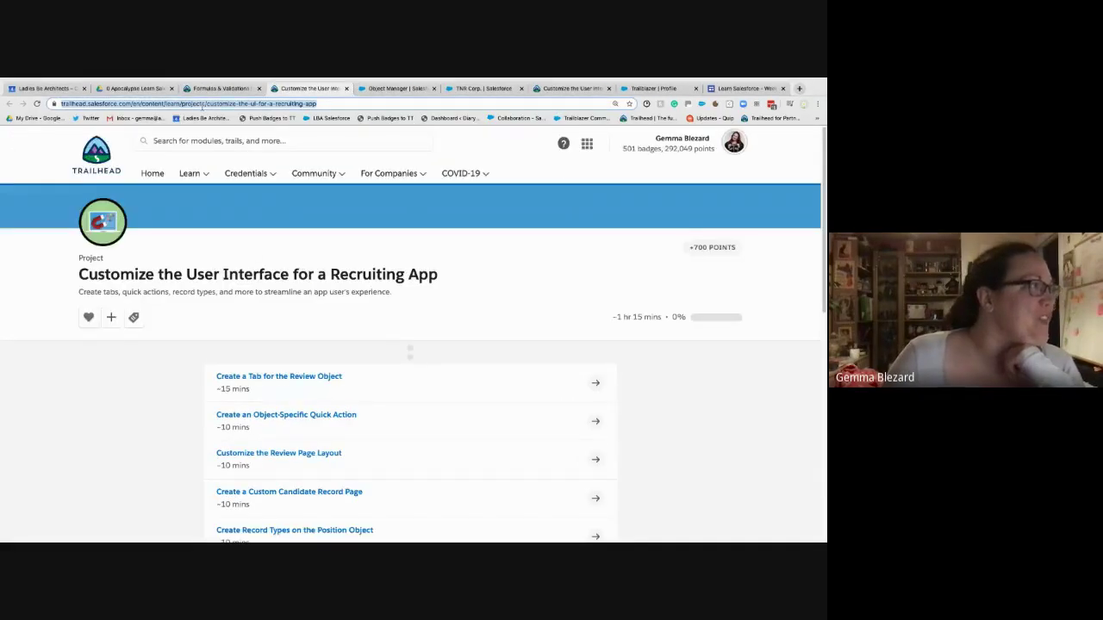
right_click(203, 103)
left_click(345, 158)
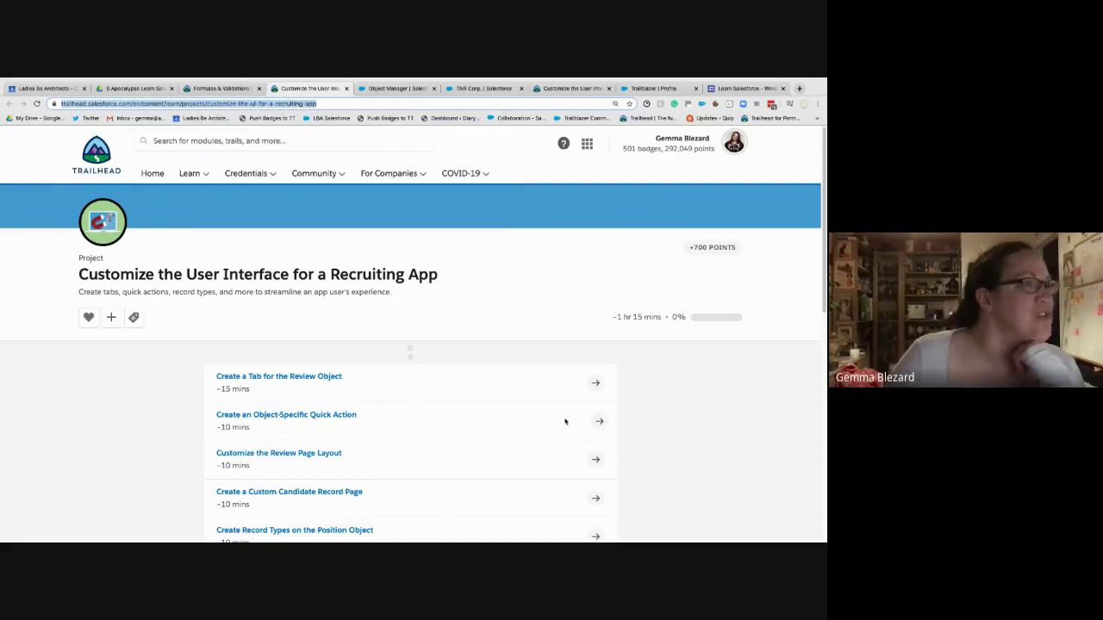
key("super+Tab")
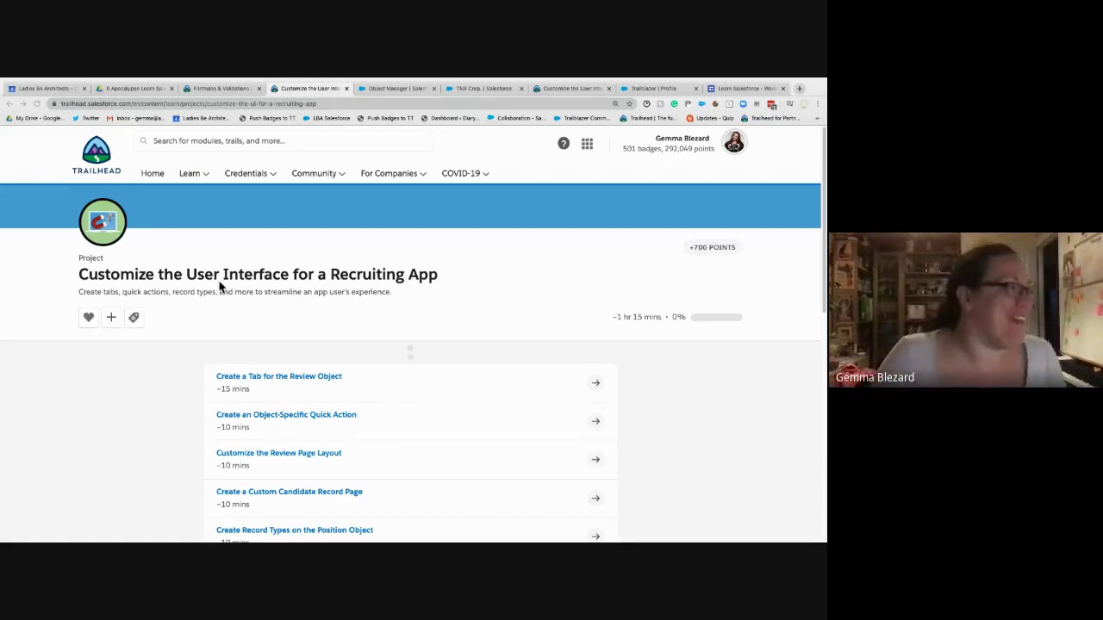
- Reselect the project page address, then go back to the Contact_must_be_in_Account_ZIP_Code validation rule page
key("ctrl+l")
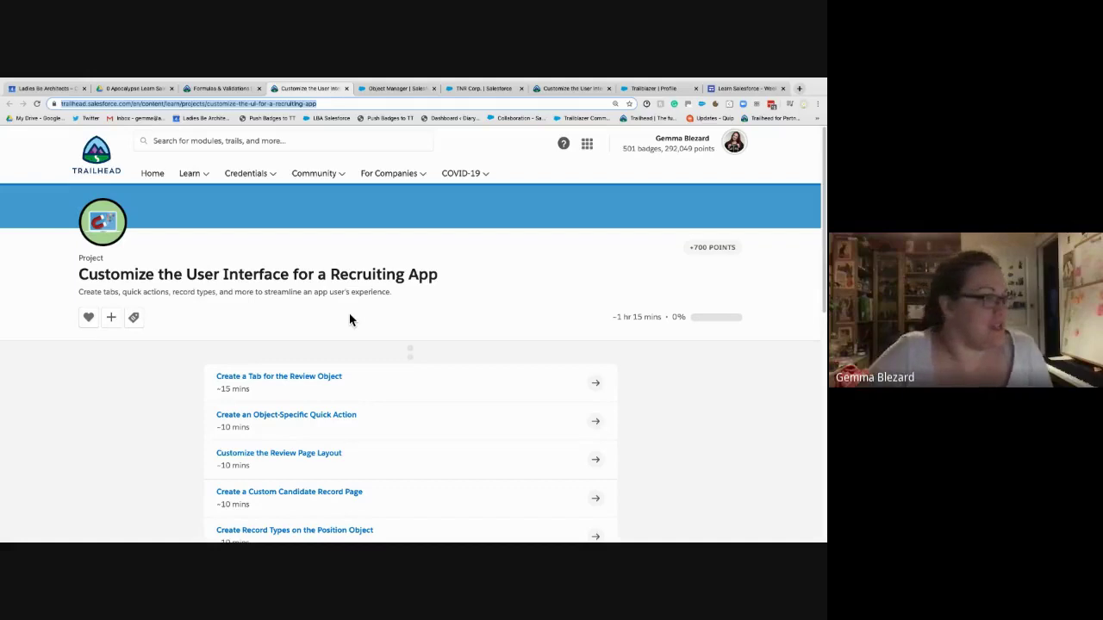
scroll(347, 318, "down", 3)
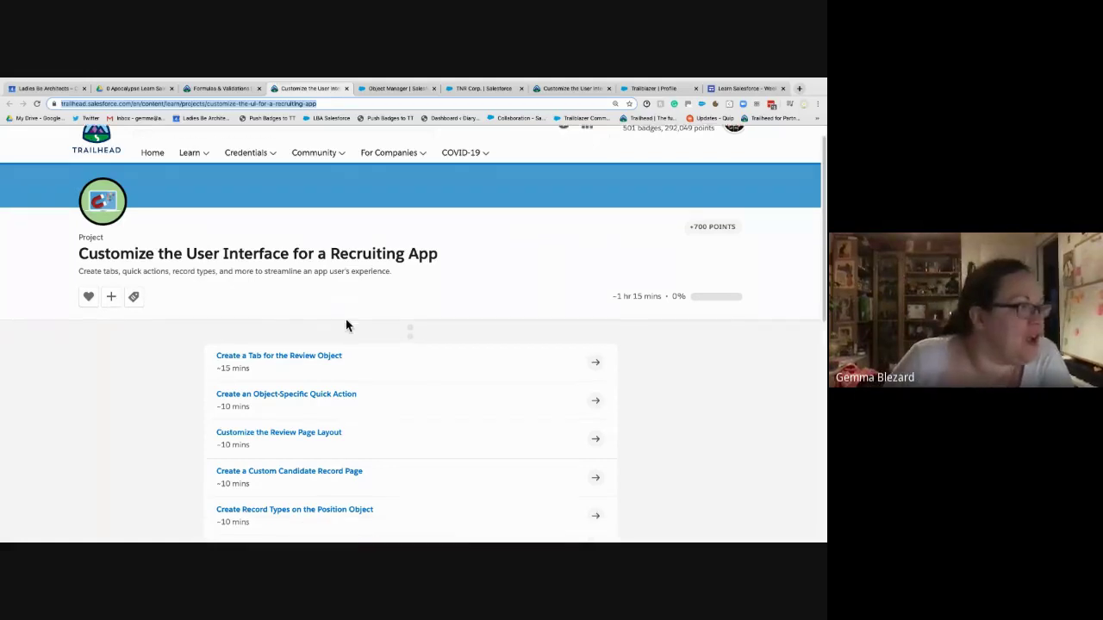
scroll(344, 336, "up", 2)
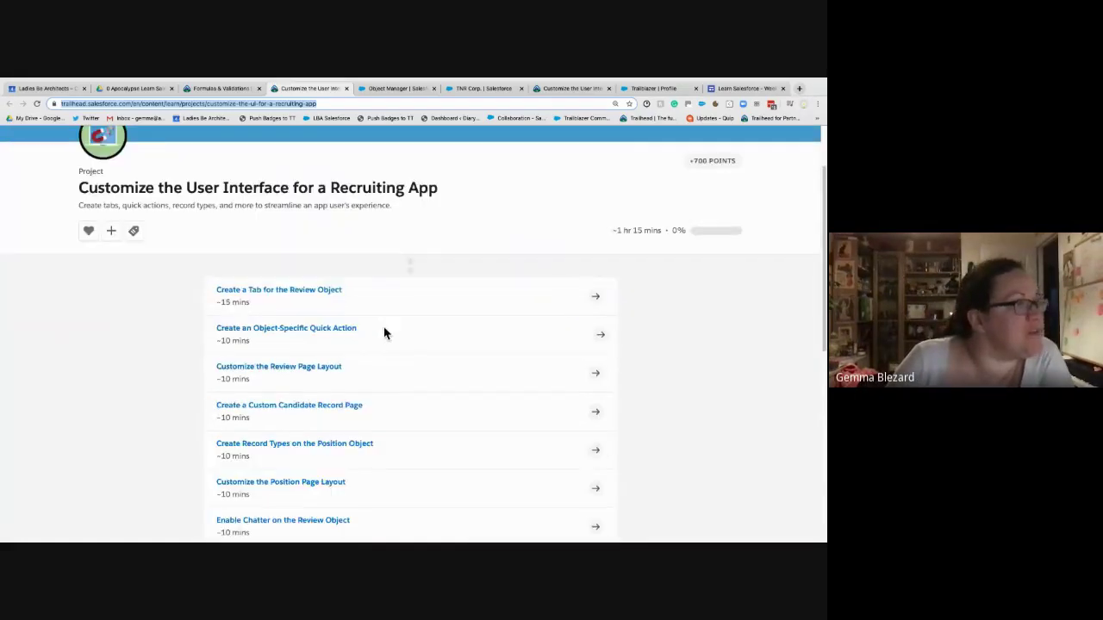
scroll(440, 263, "up", 1)
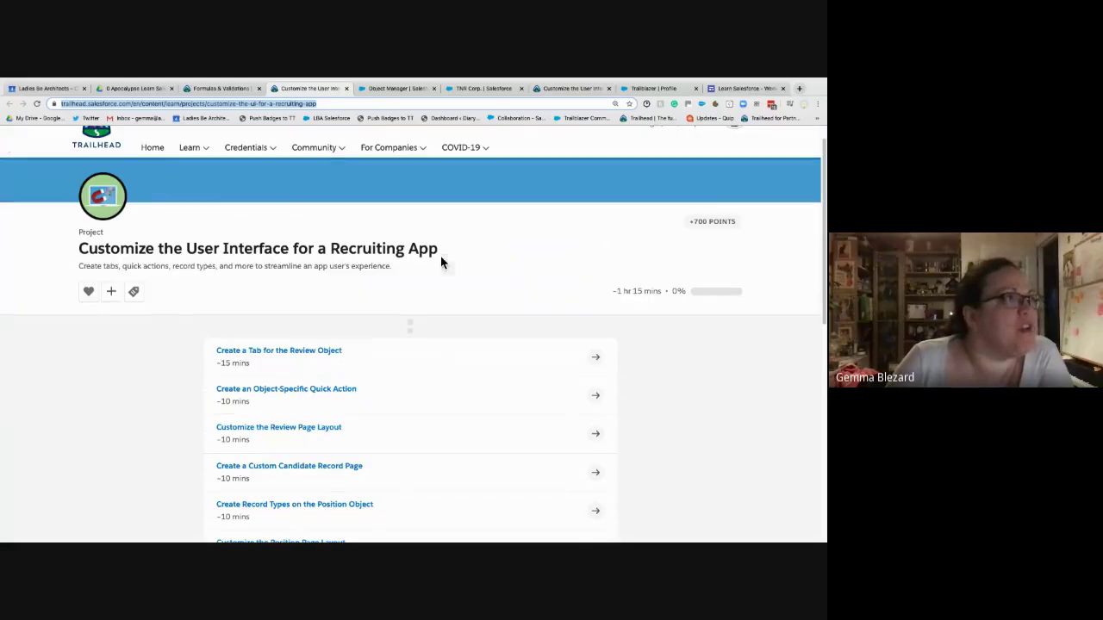
left_click(369, 87)
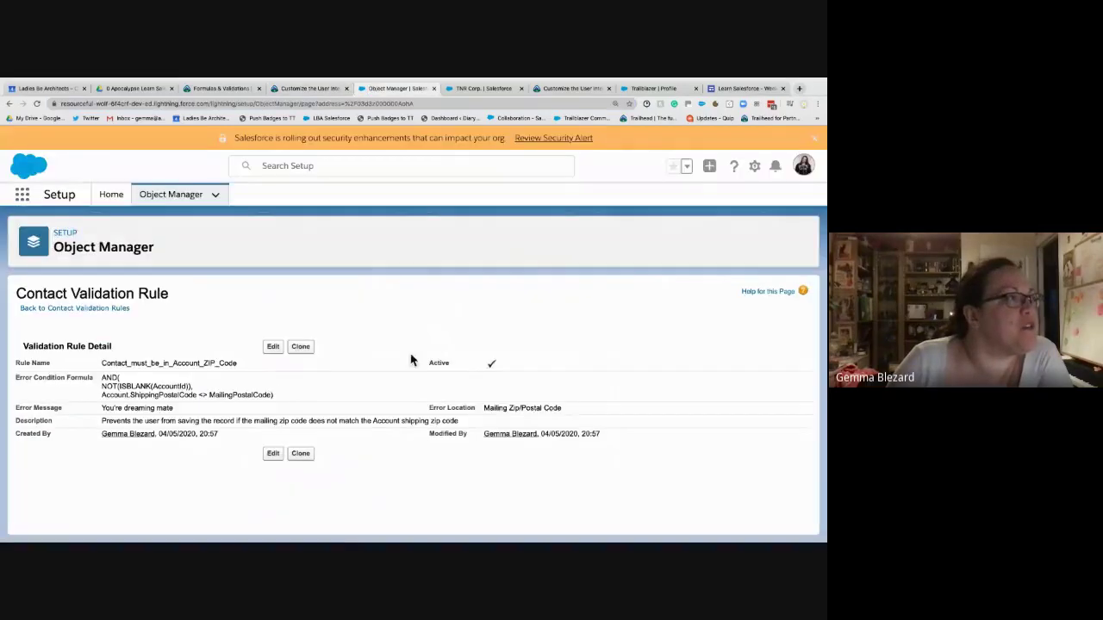
- Browse the org's 62 objects in Object Manager, then return to the Recruiting App project page
left_click(172, 194)
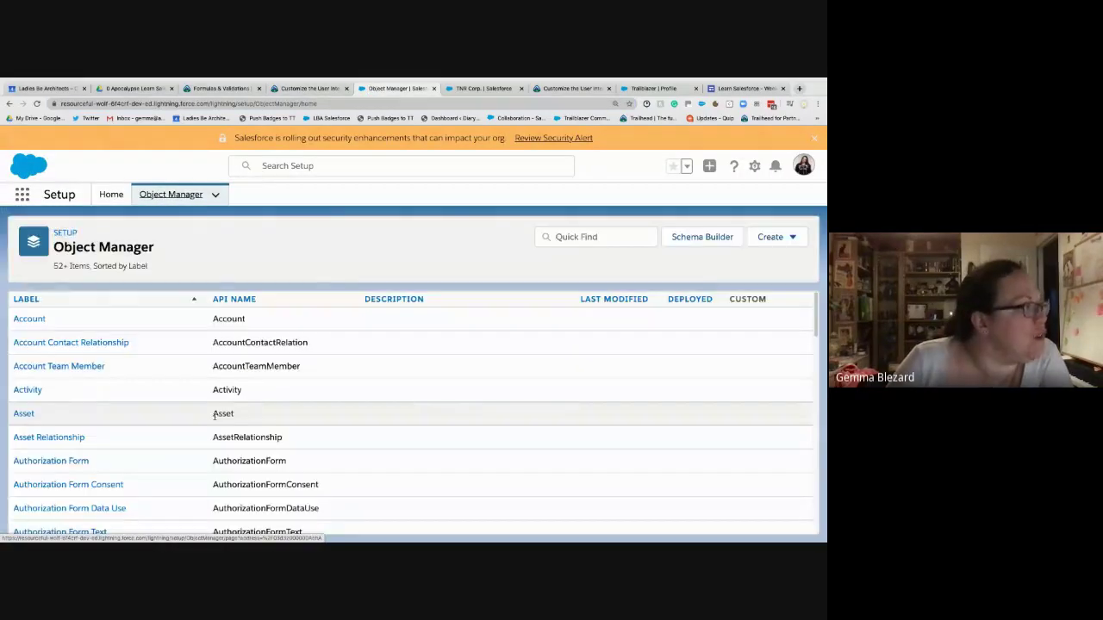
scroll(214, 416, "down", 5)
scroll(217, 421, "up", 3)
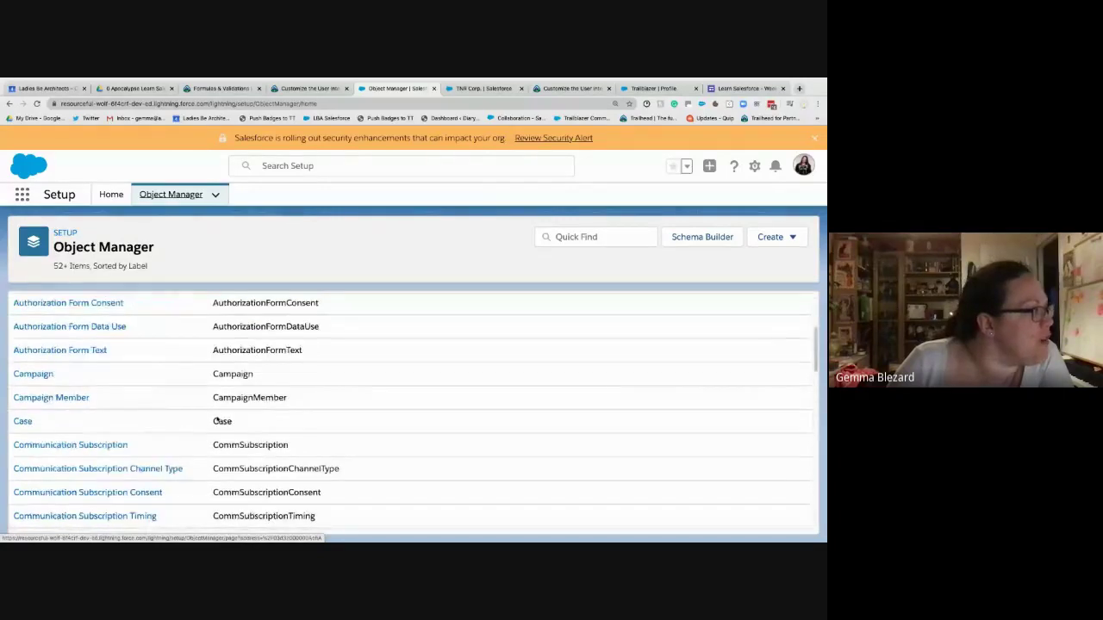
scroll(108, 404, "up", 1)
scroll(119, 408, "down", 3)
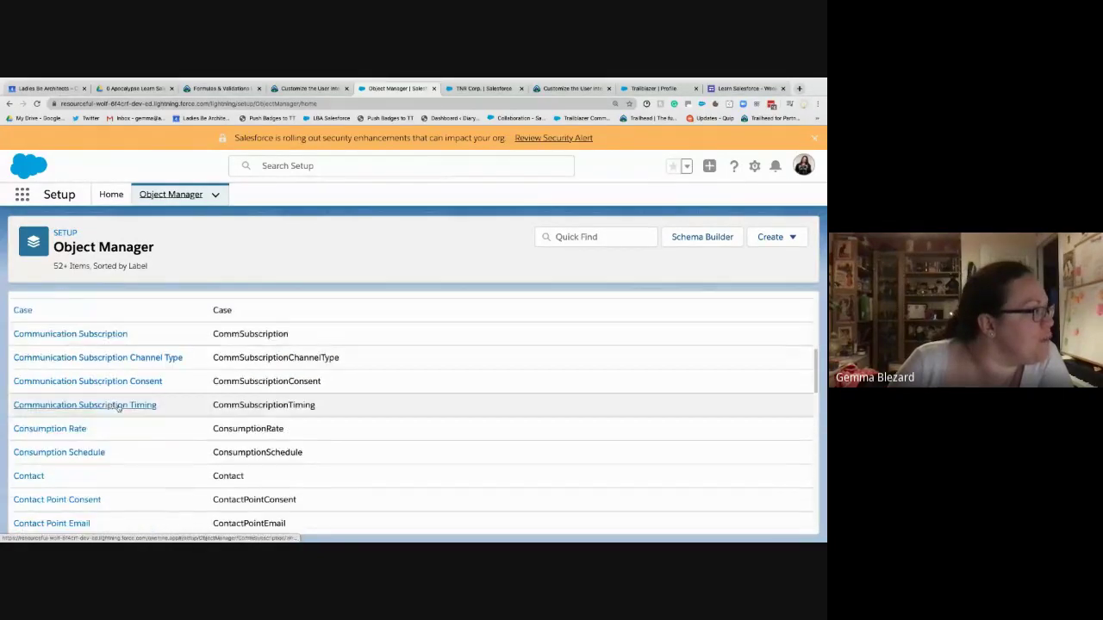
scroll(119, 408, "down", 10)
scroll(142, 436, "up", 2)
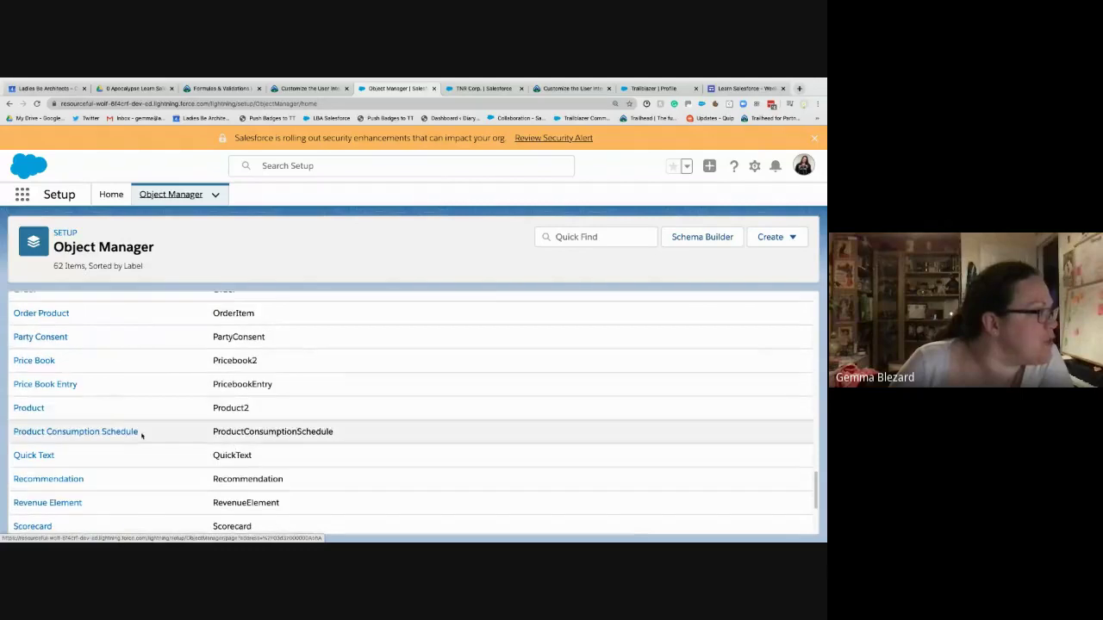
scroll(121, 423, "up", 3)
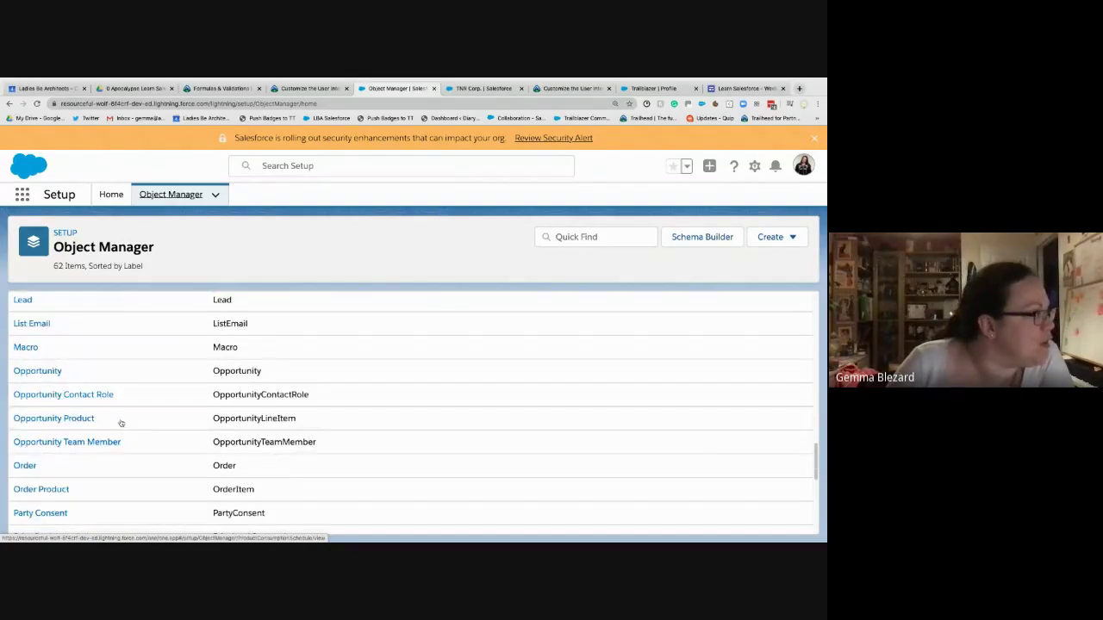
scroll(121, 423, "down", 5)
scroll(302, 468, "up", 15)
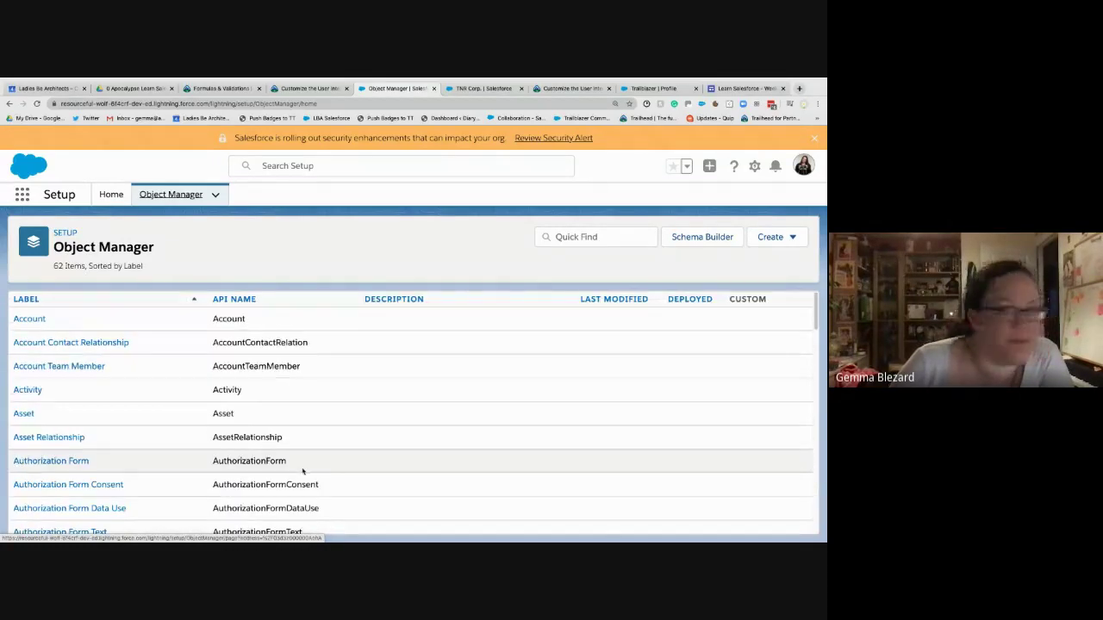
left_click(306, 88)
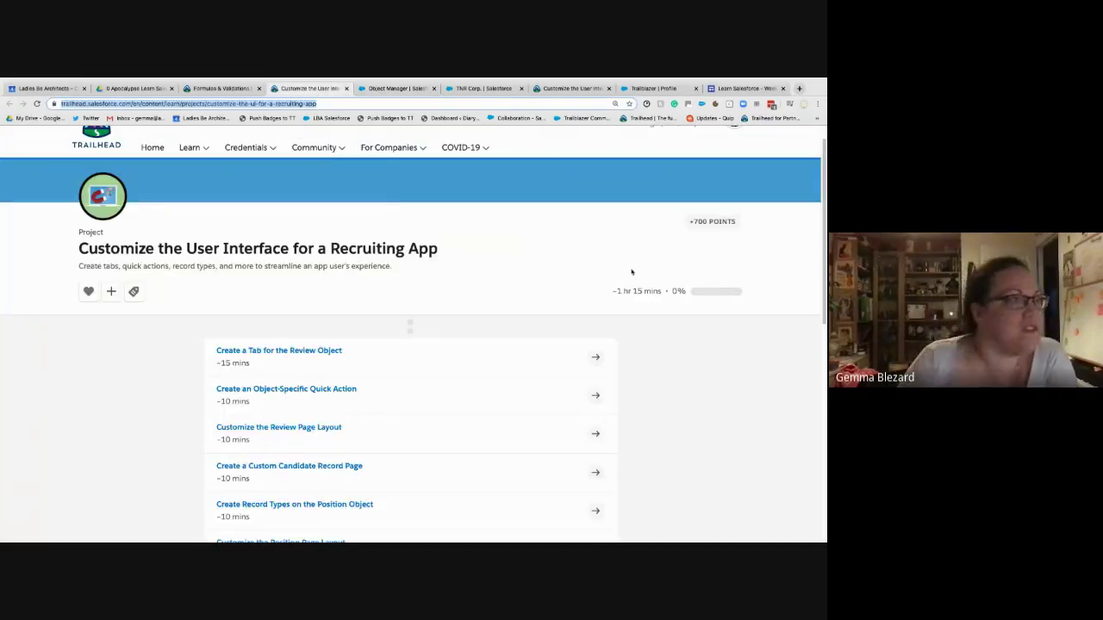
- Open the Create a Tab for the Review Object unit, with its 15-minute estimate and +100-point challenge
left_click(596, 357)
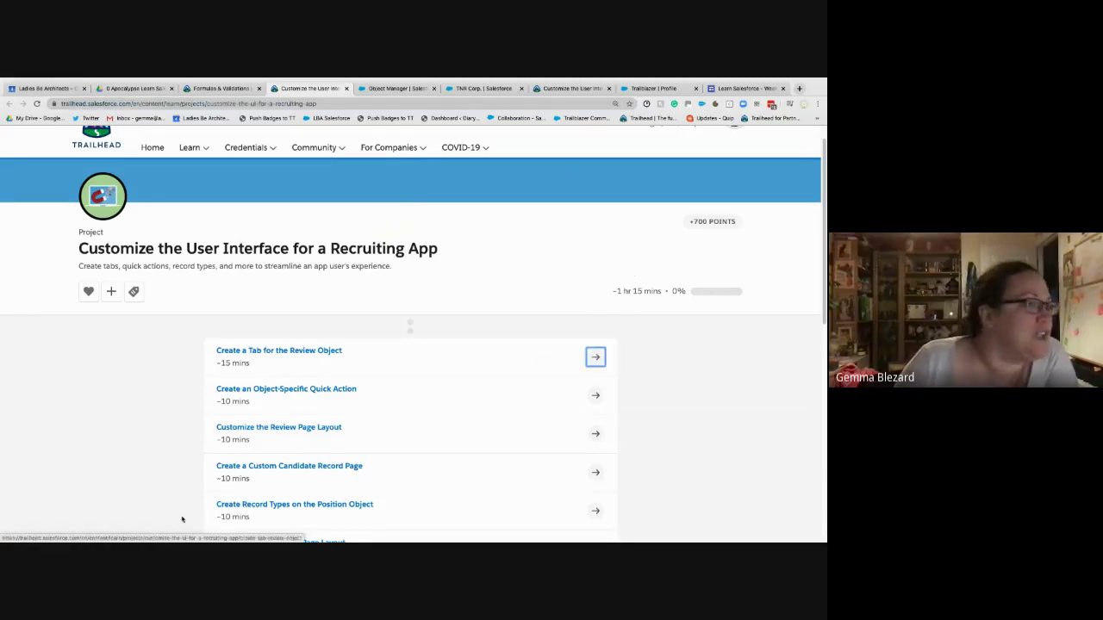
left_click(289, 355)
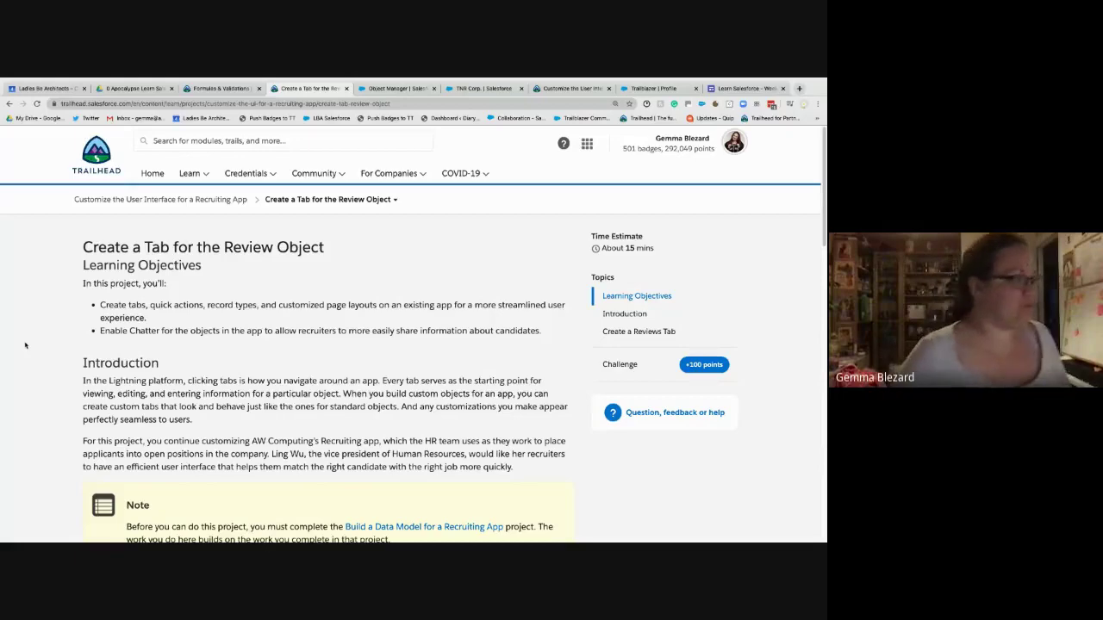
- From the profile menu, open the Hands-on Orgs list in a new tab
scroll(154, 412, "down", 1)
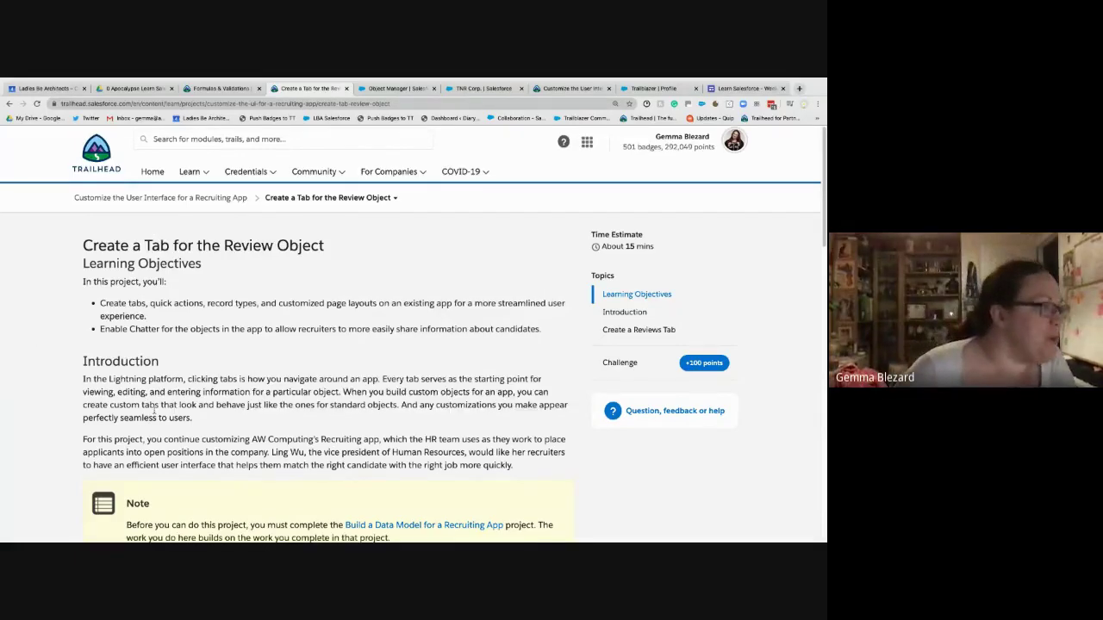
scroll(155, 412, "down", 3)
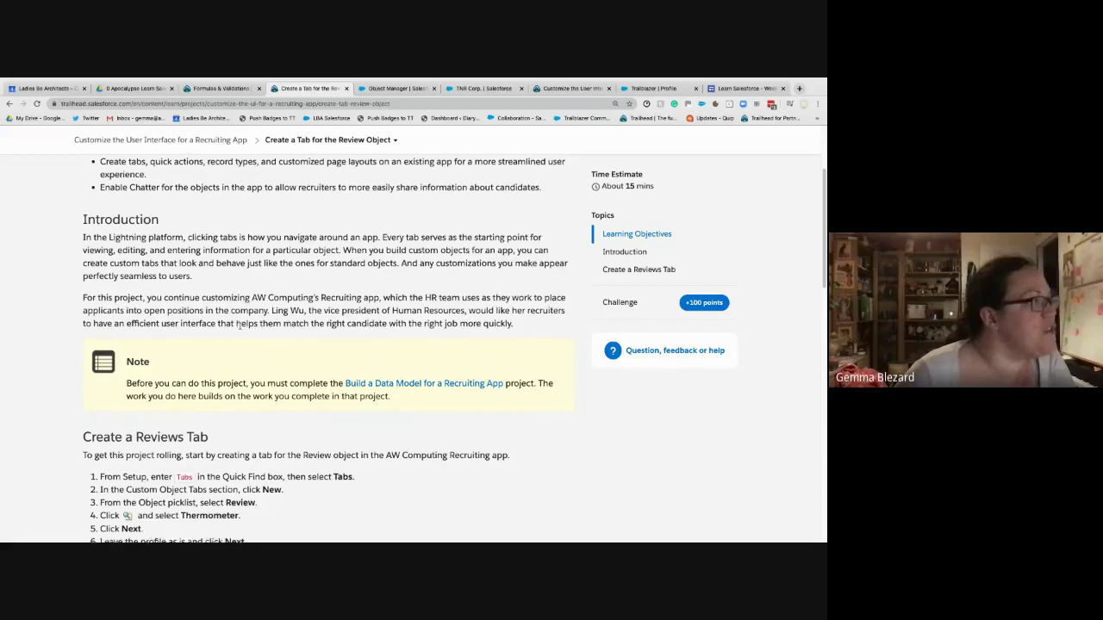
scroll(241, 328, "down", 1)
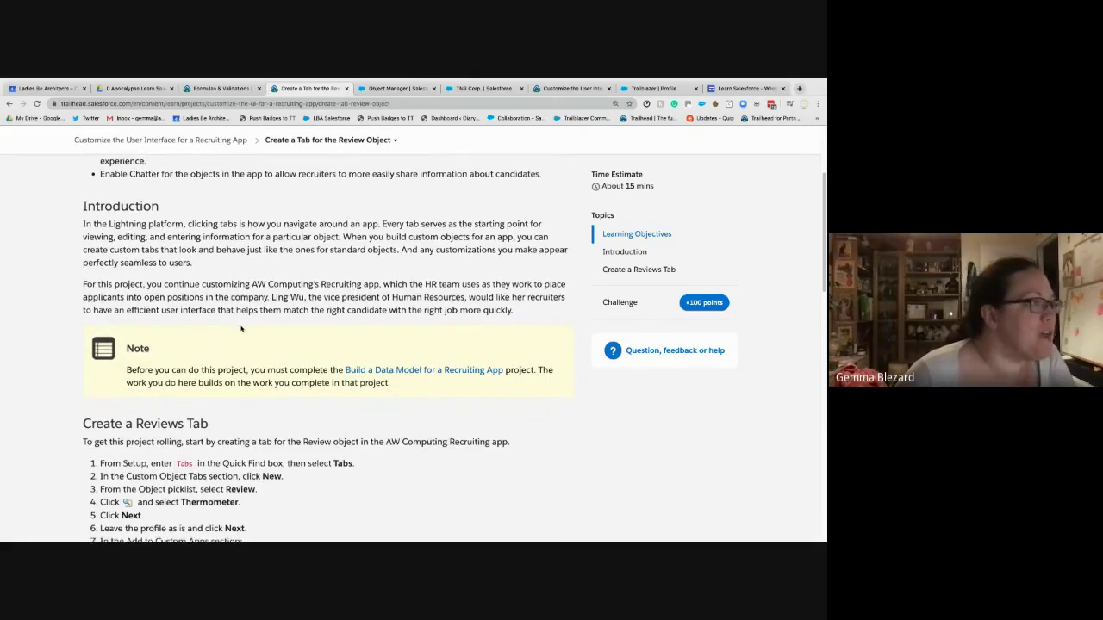
scroll(241, 328, "down", 3)
scroll(241, 329, "down", 5)
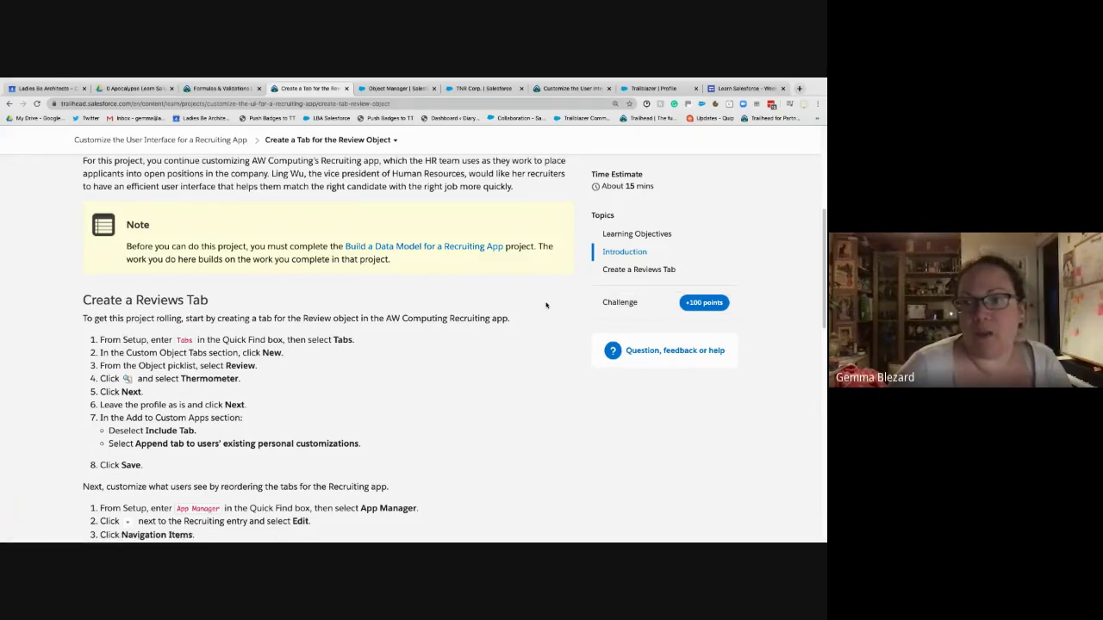
scroll(545, 305, "up", 3)
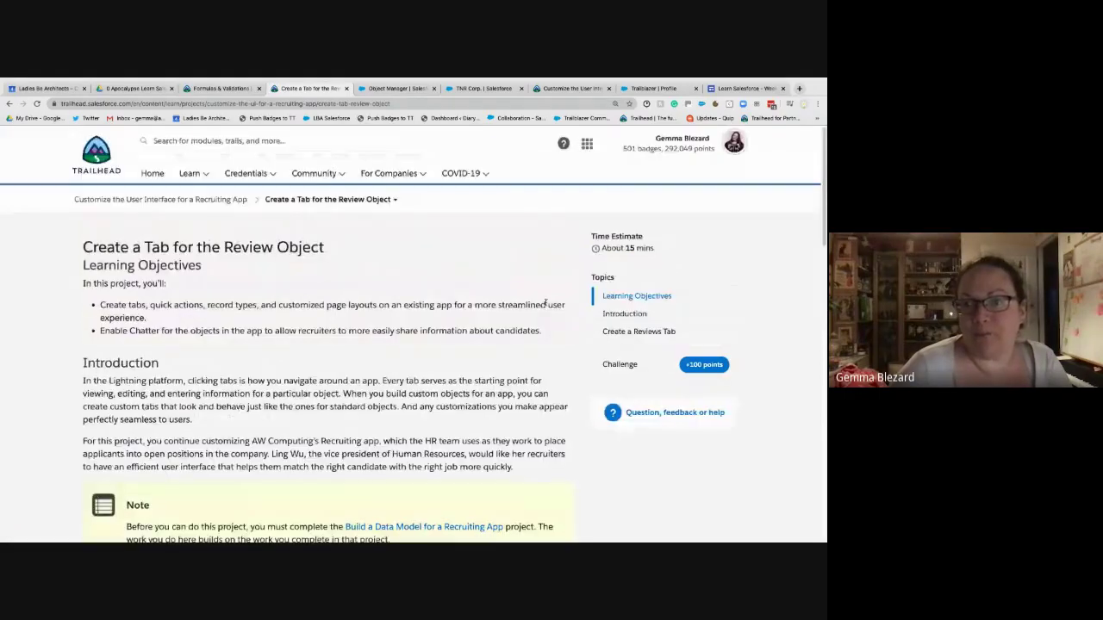
left_click(732, 144)
right_click(653, 293)
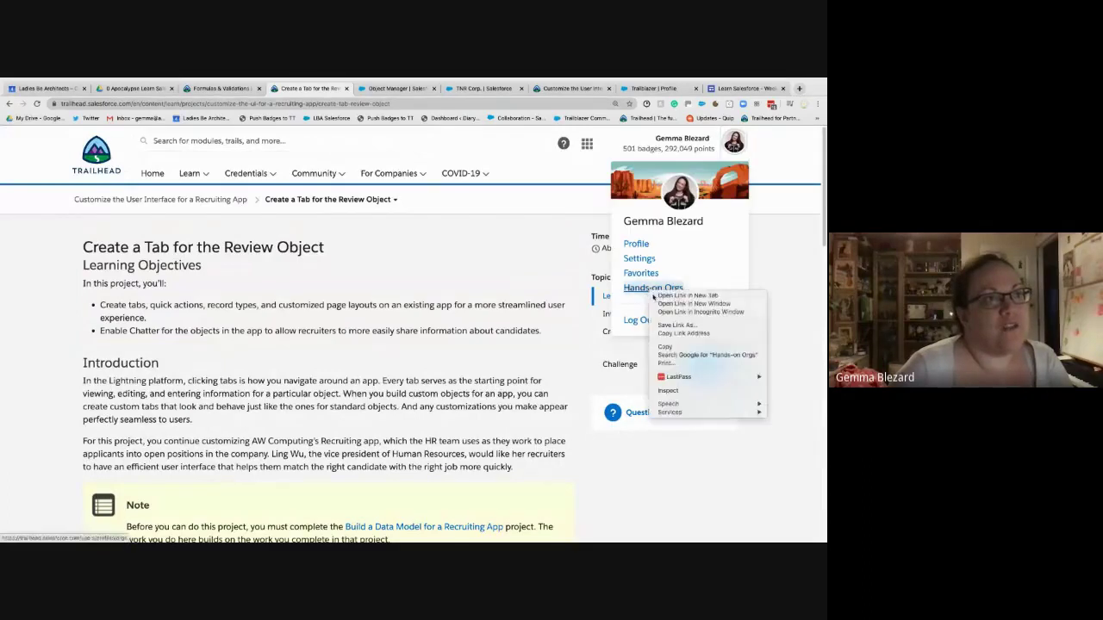
left_click(687, 296)
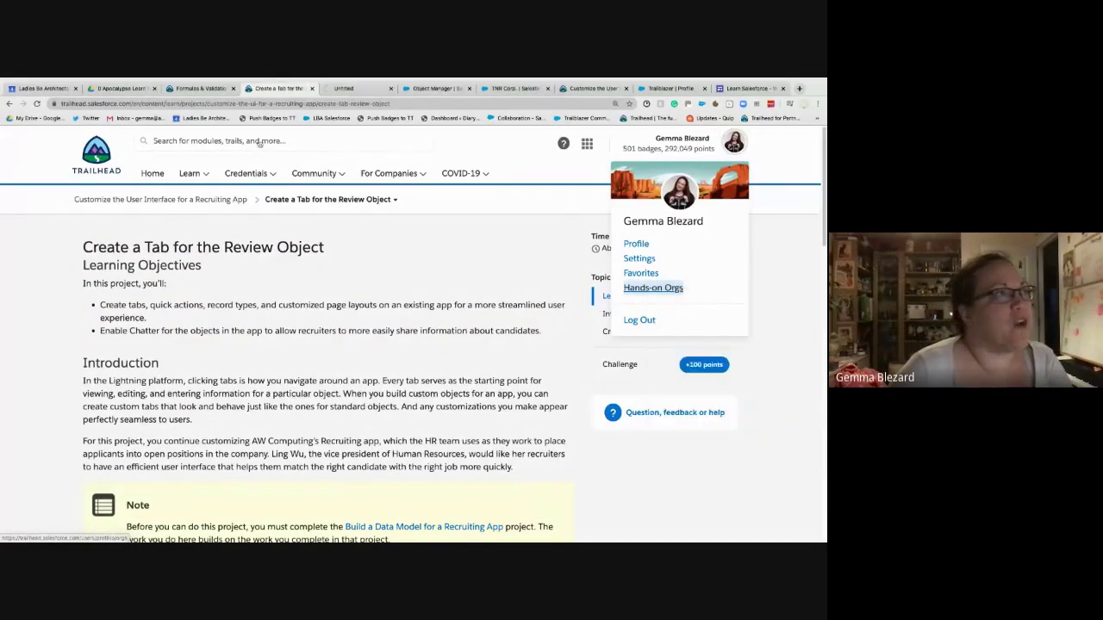
- Close the Object Manager and TNR Corp. tabs, review Hands-on Orgs, then return to Formulas & Validations
left_click(469, 89)
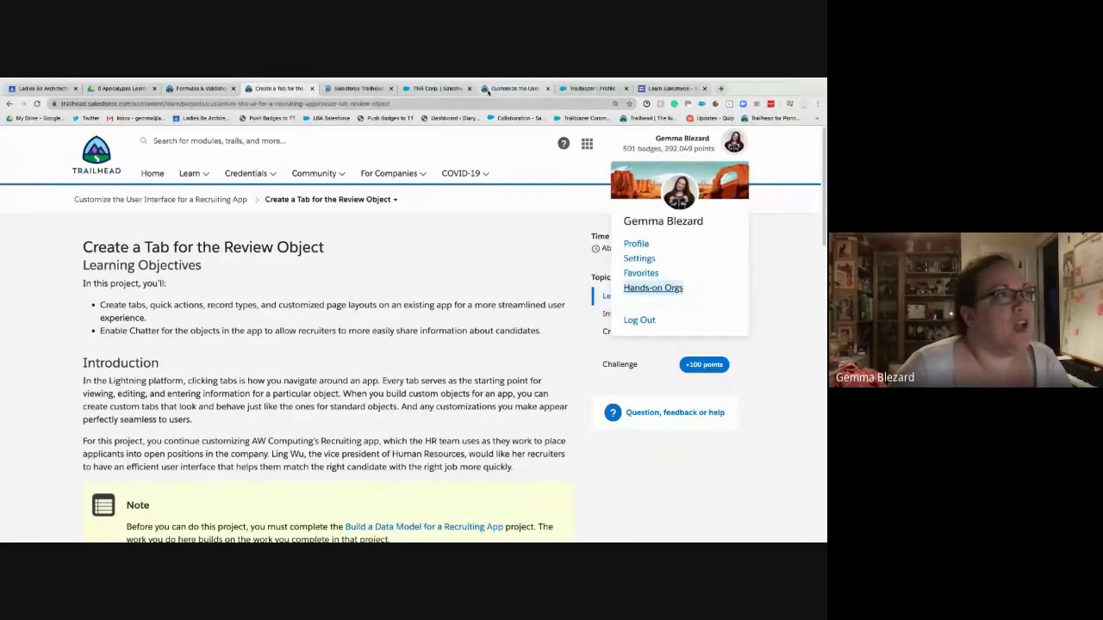
left_click(469, 89)
left_click(375, 90)
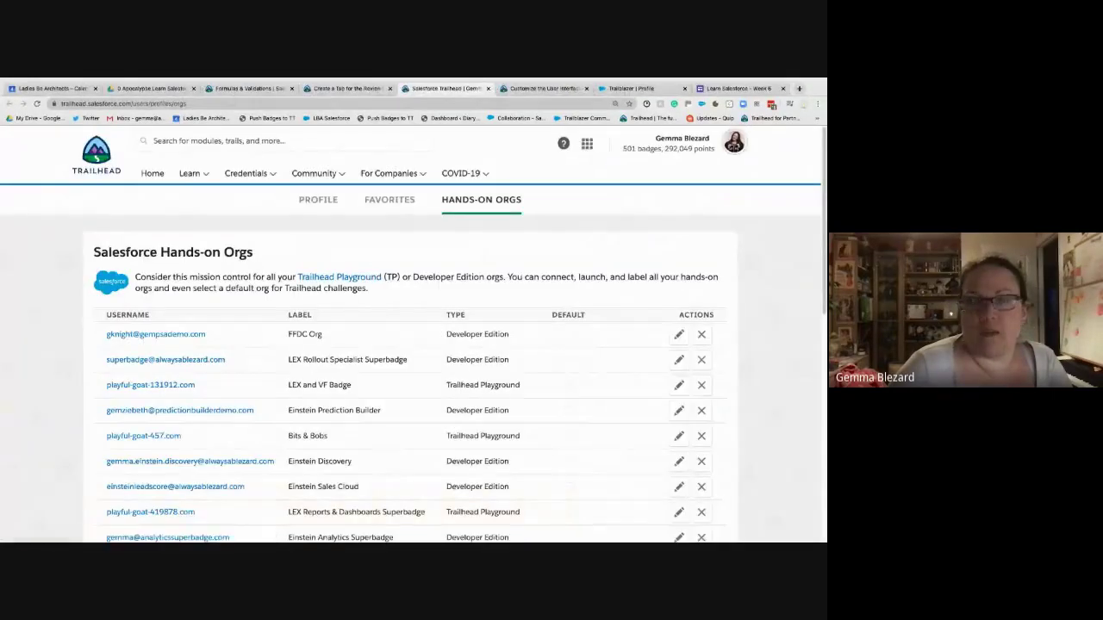
scroll(302, 298, "down", 5)
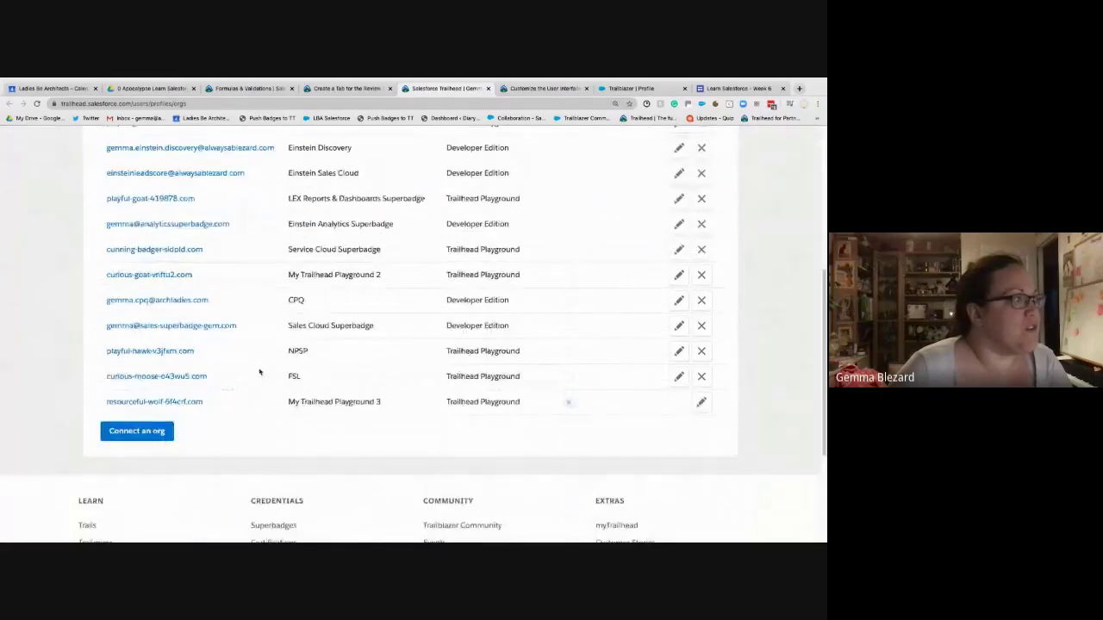
scroll(259, 371, "up", 5)
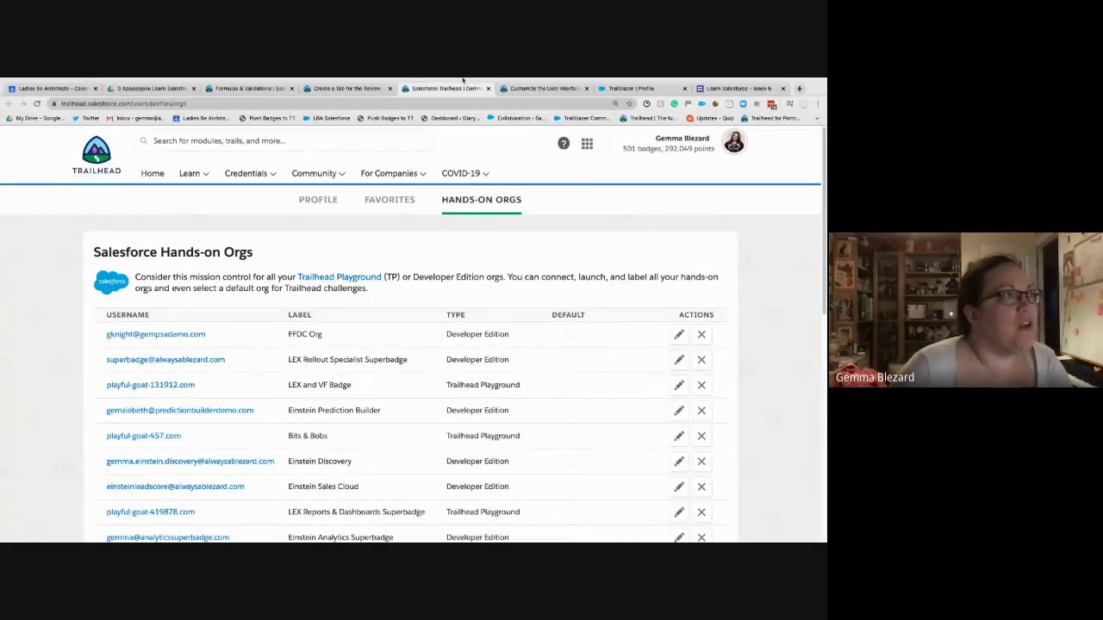
key("ctrl+shift+Tab")
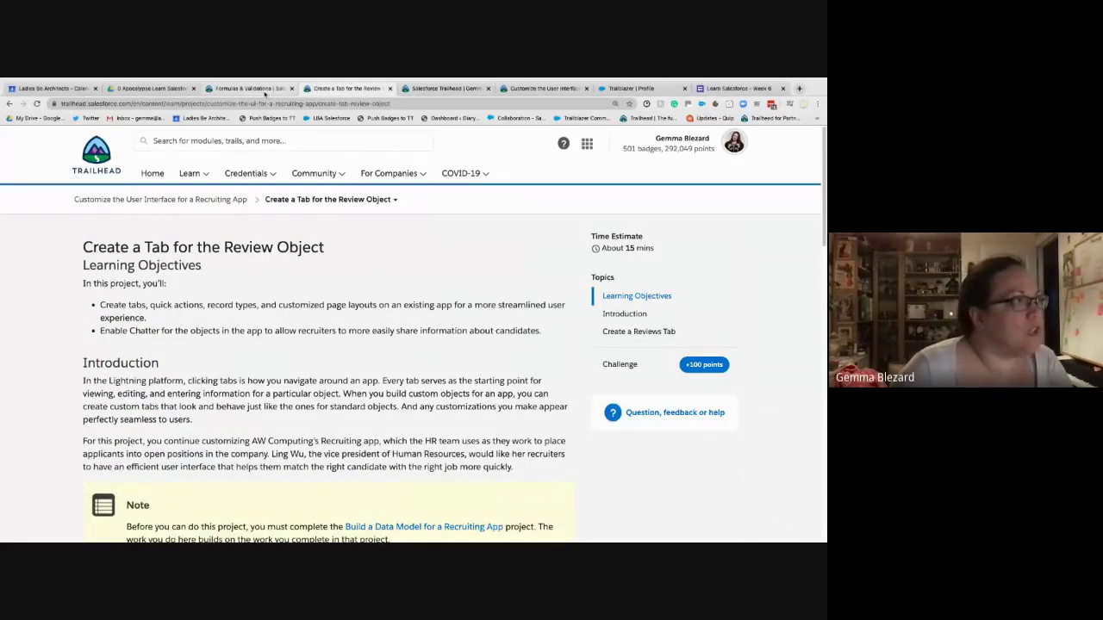
left_click(259, 89)
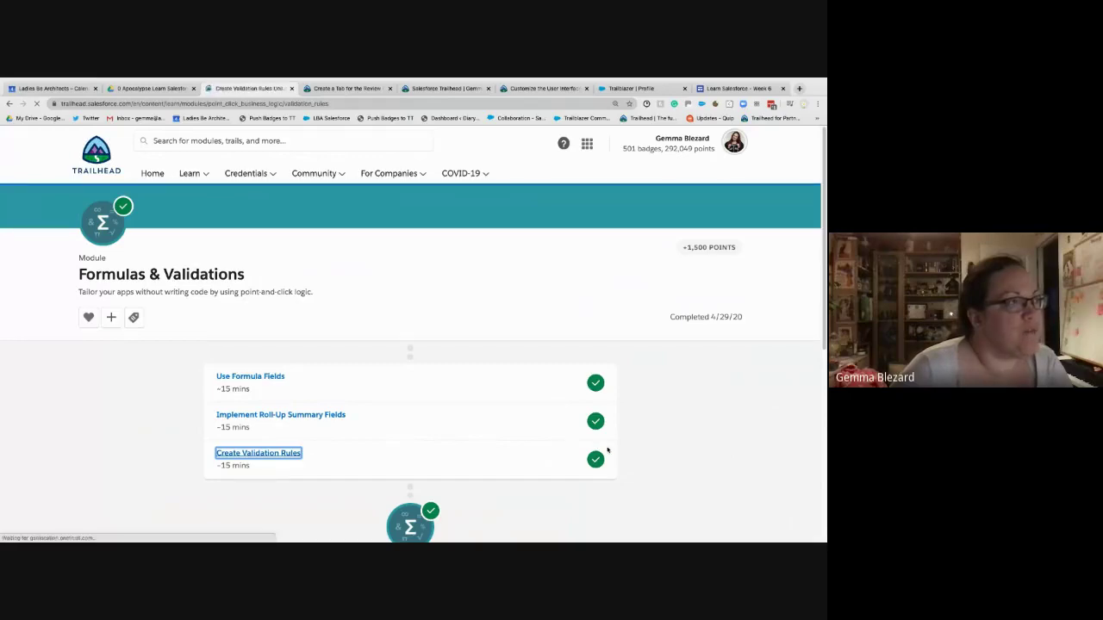
- Scroll the Create Validation Rules unit and jump to its hands-on challenge section
scroll(607, 449, "down", 5)
scroll(607, 448, "down", 4)
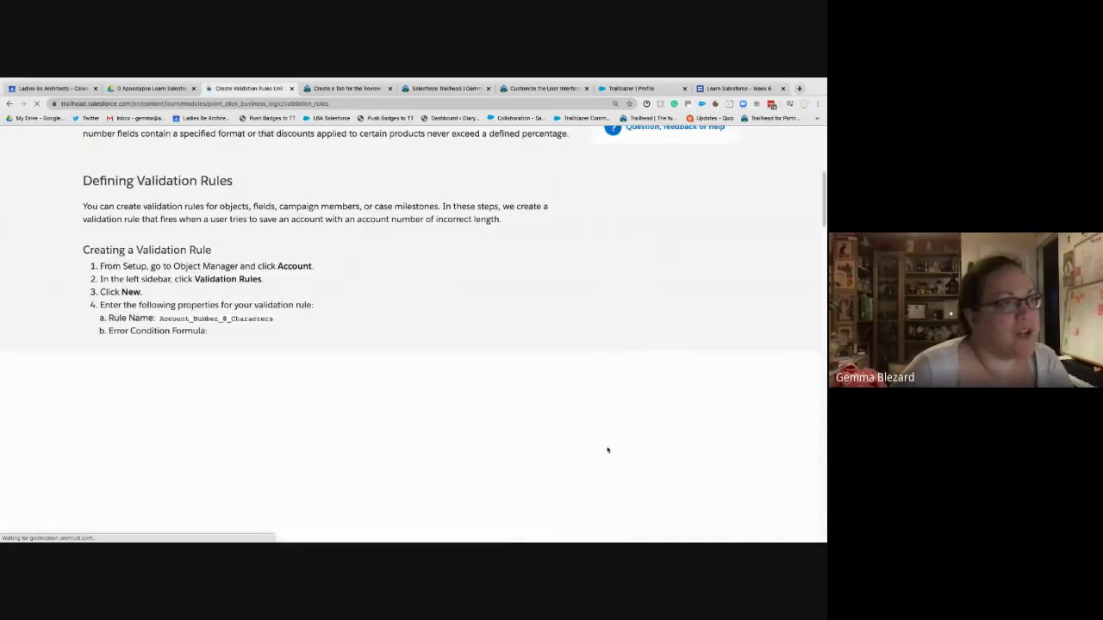
scroll(583, 380, "up", 2)
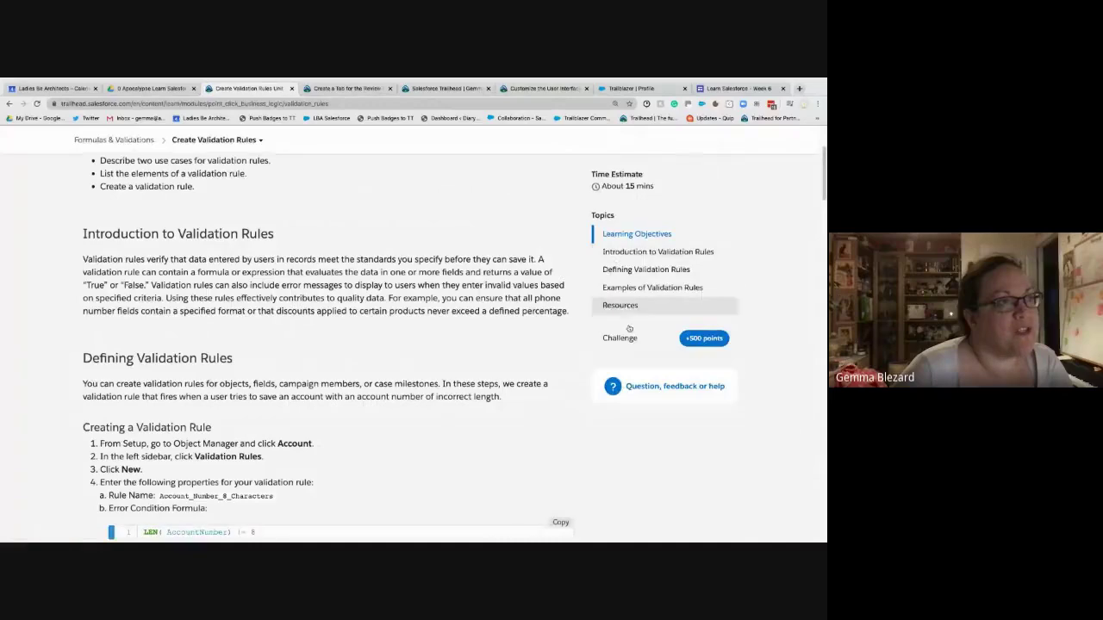
scroll(381, 499, "down", 5)
scroll(381, 499, "down", 10)
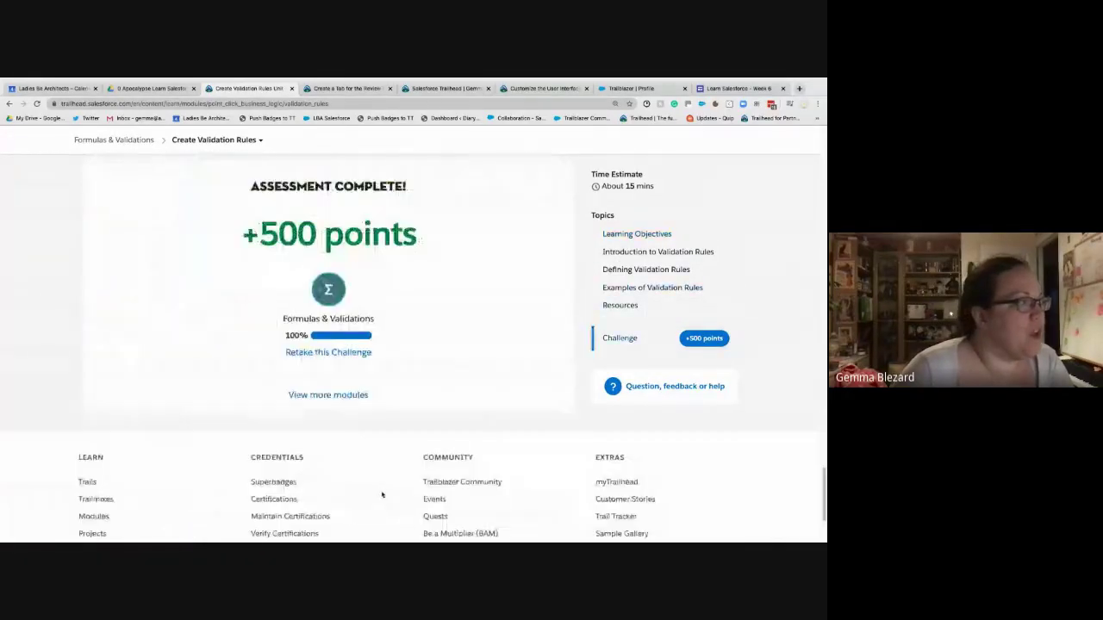
left_click(331, 349)
scroll(393, 411, "down", 2)
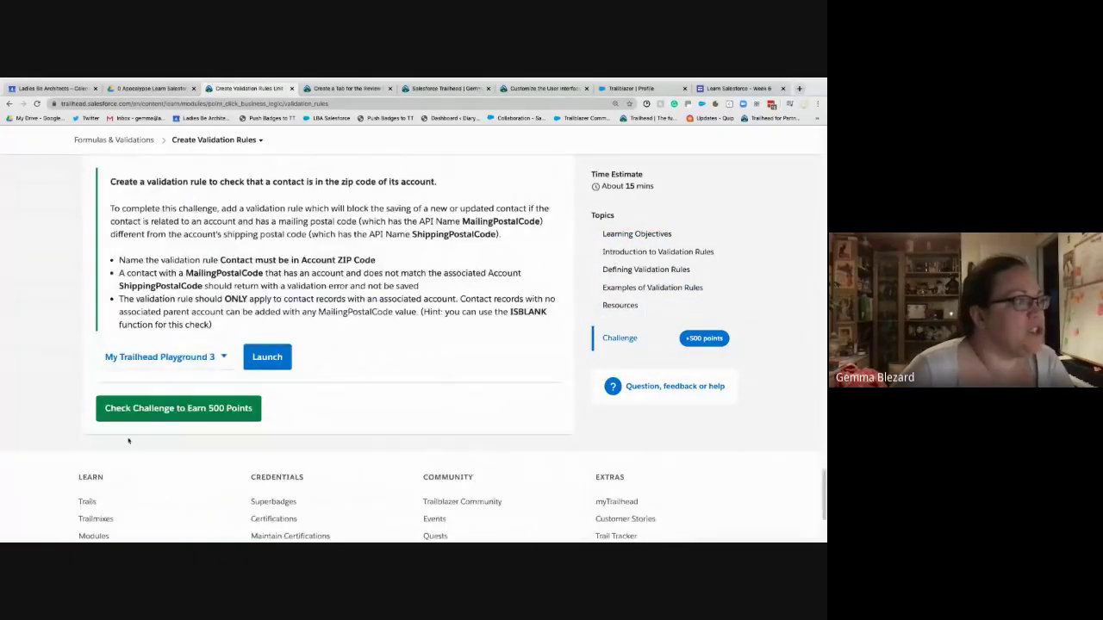
- Choose Create a Trailhead Playground from the challenge's org list to request a new playground
left_click(181, 367)
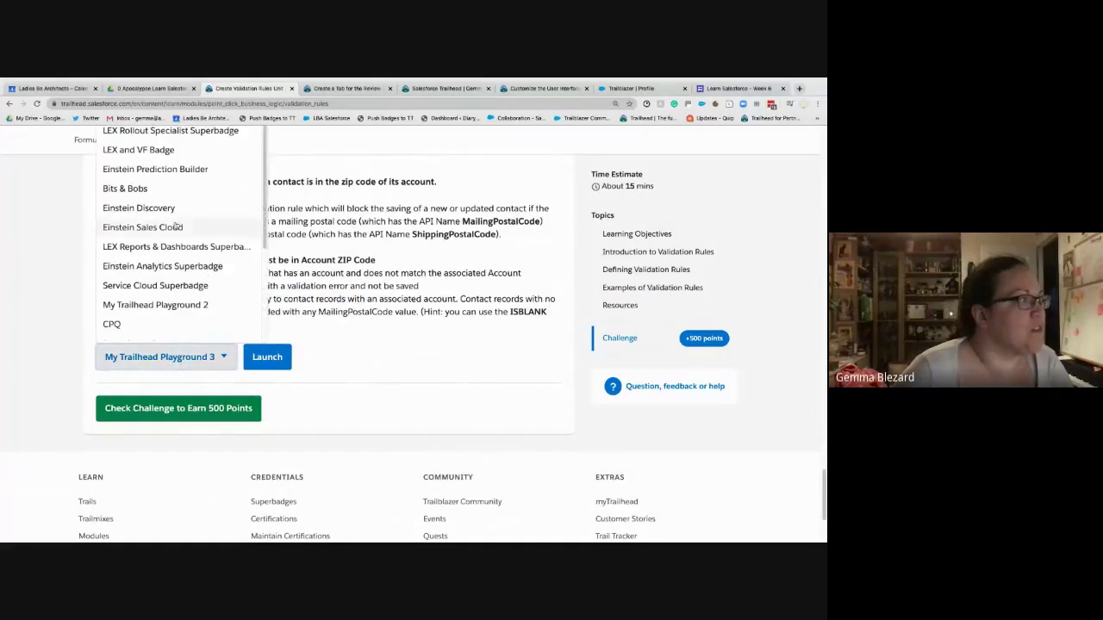
scroll(181, 248, "down", 2)
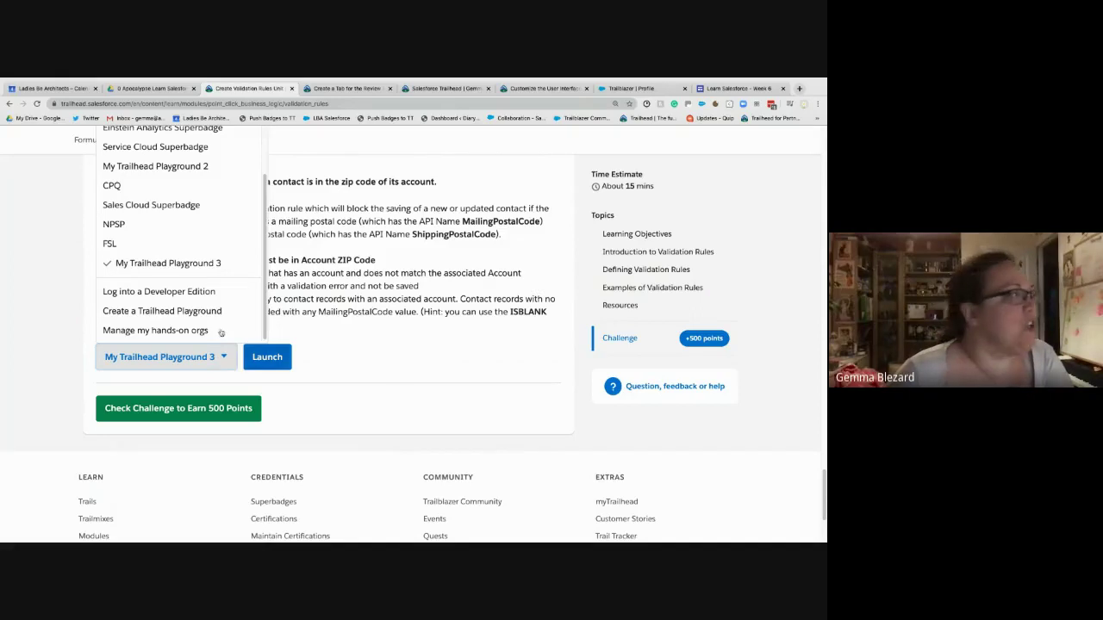
left_click(184, 360)
left_click(185, 360)
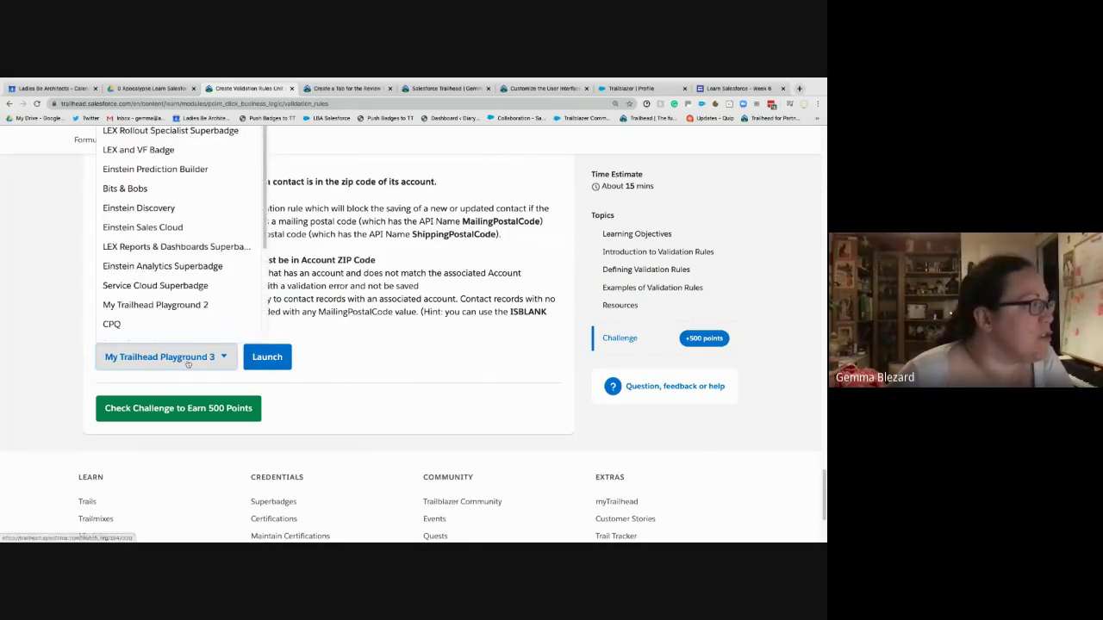
scroll(193, 254, "down", 3)
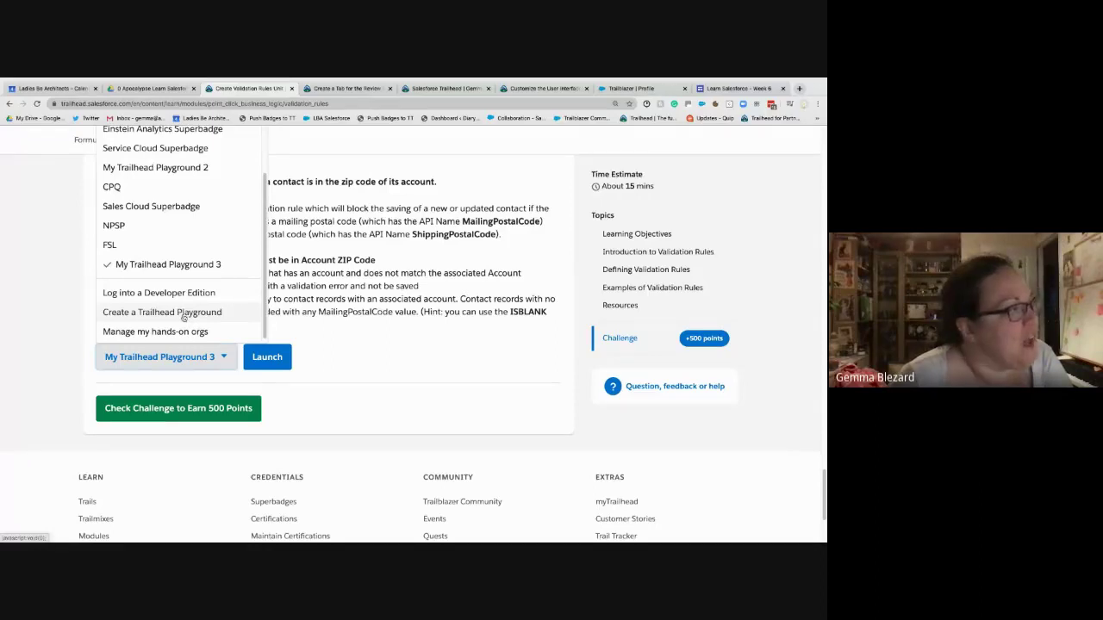
left_click(183, 316)
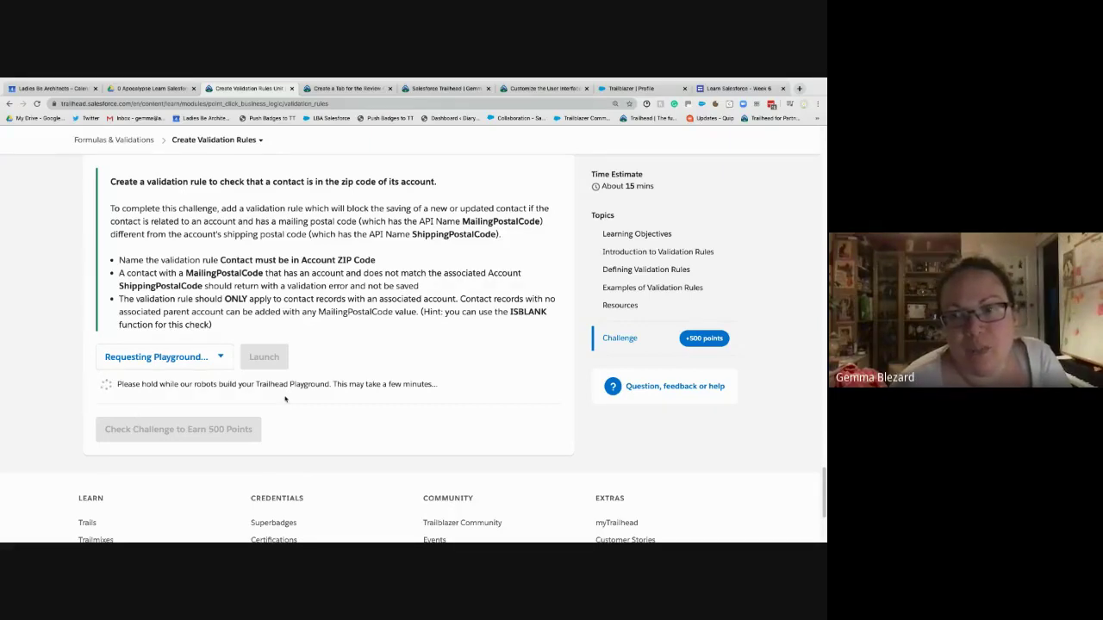
left_click(344, 88)
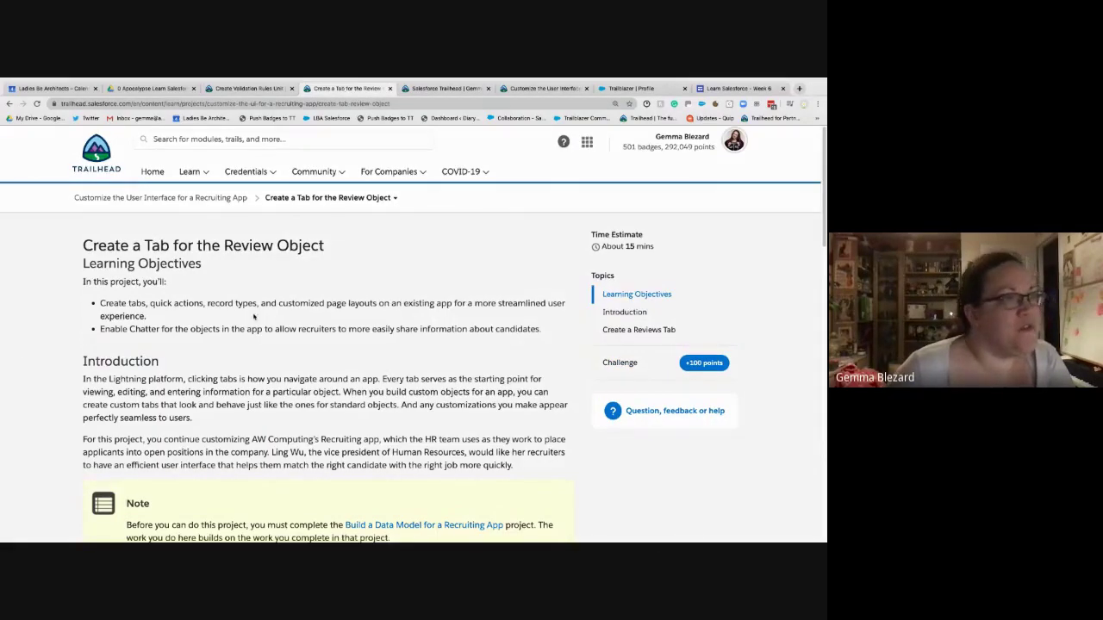
- Open the Build a Data Model project in a new tab
scroll(253, 314, "down", 1)
scroll(253, 315, "down", 2)
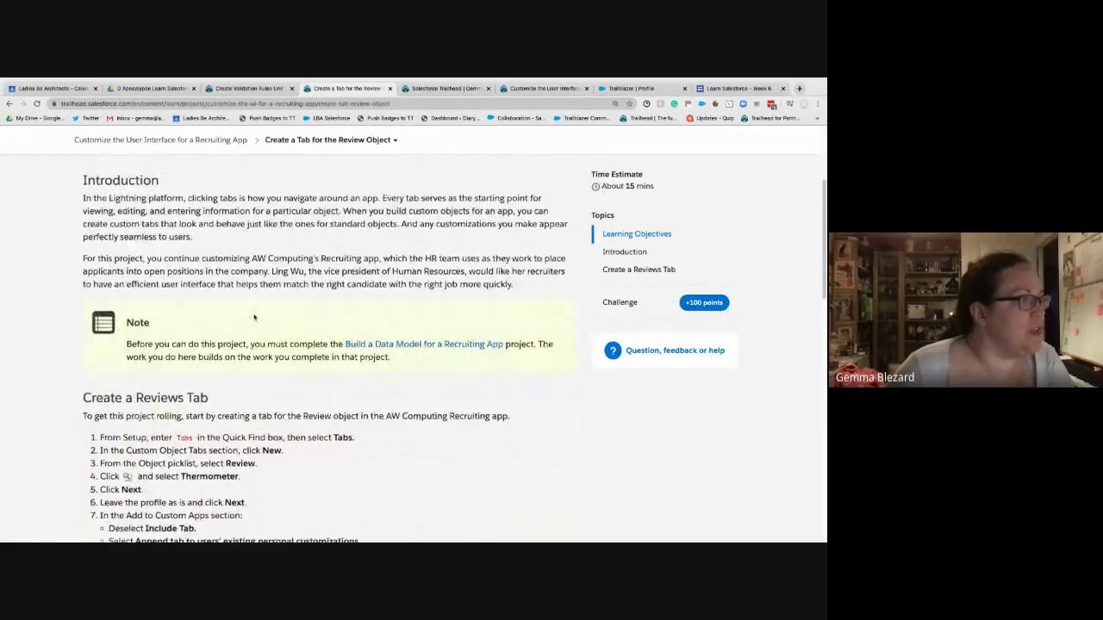
right_click(363, 342)
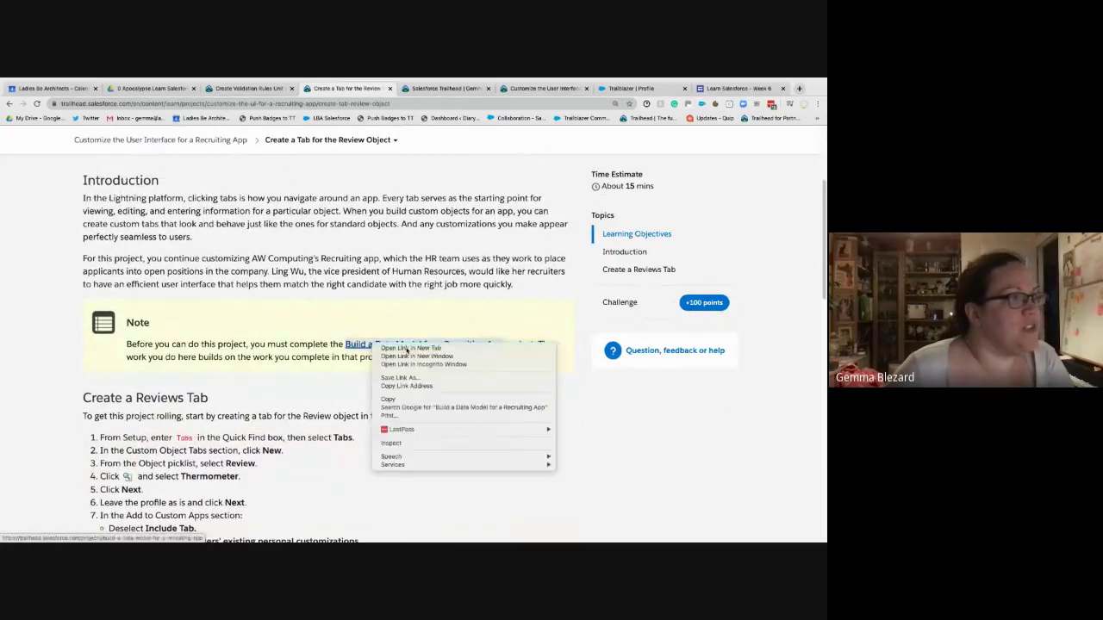
left_click(406, 350)
left_click(469, 88)
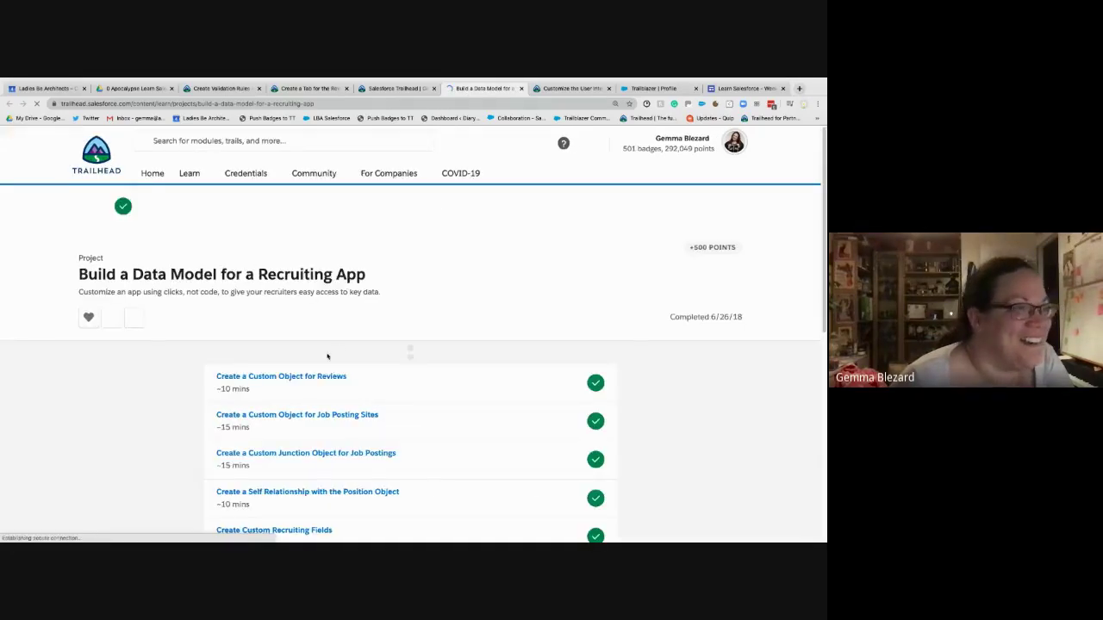
- Open the Create a Custom Object for Reviews unit, then return to the Hands-on Orgs list
scroll(315, 294, "down", 3)
left_click(299, 233)
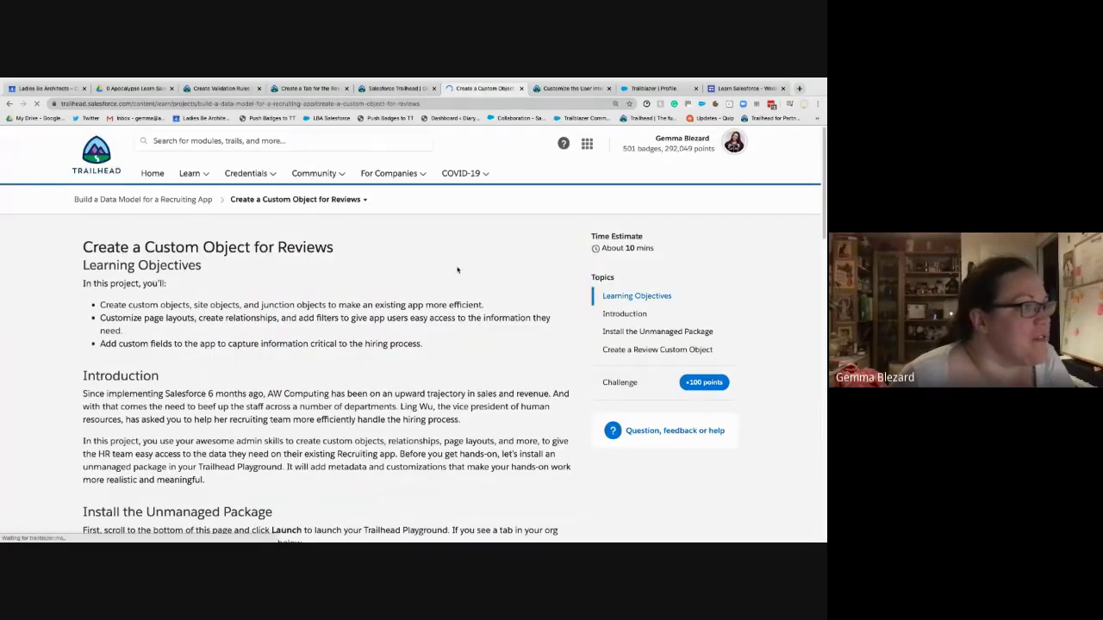
scroll(457, 270, "down", 5)
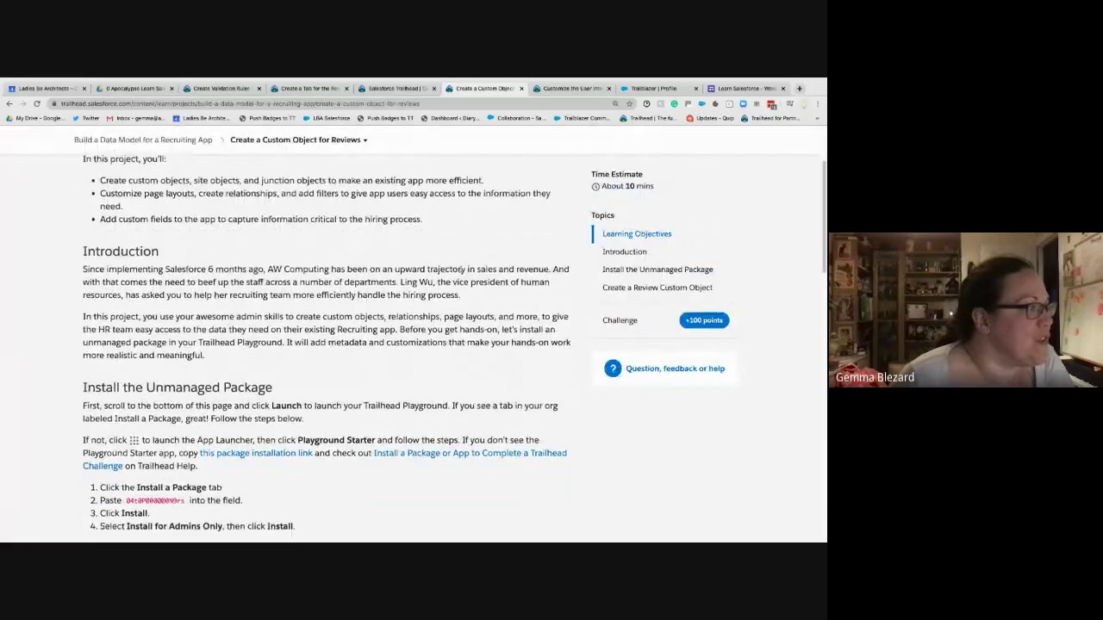
scroll(462, 270, "down", 2)
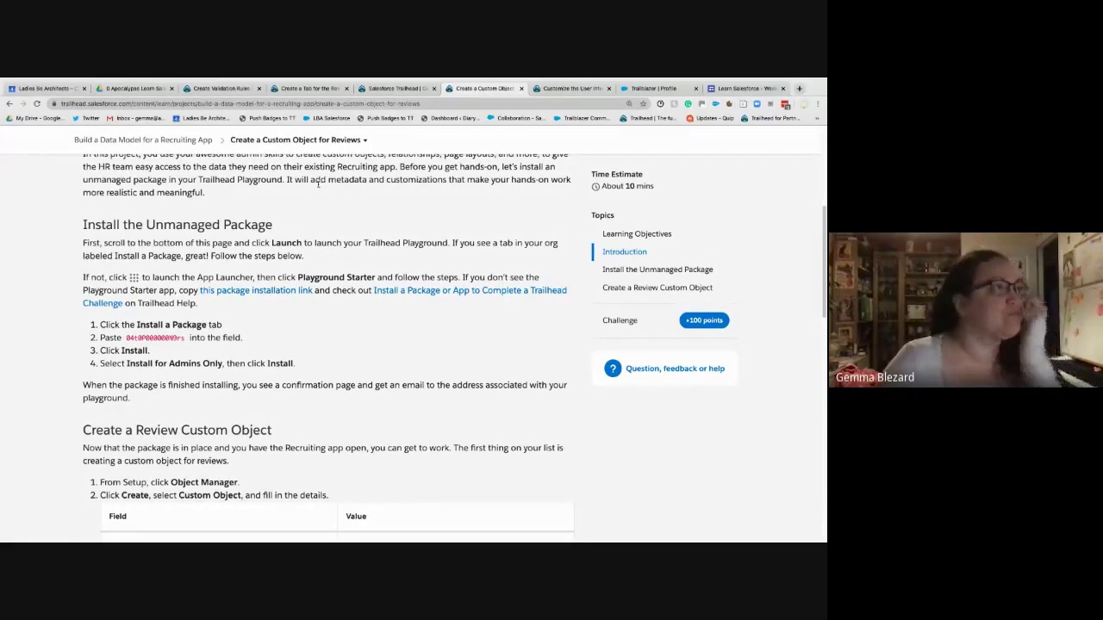
left_click(392, 89)
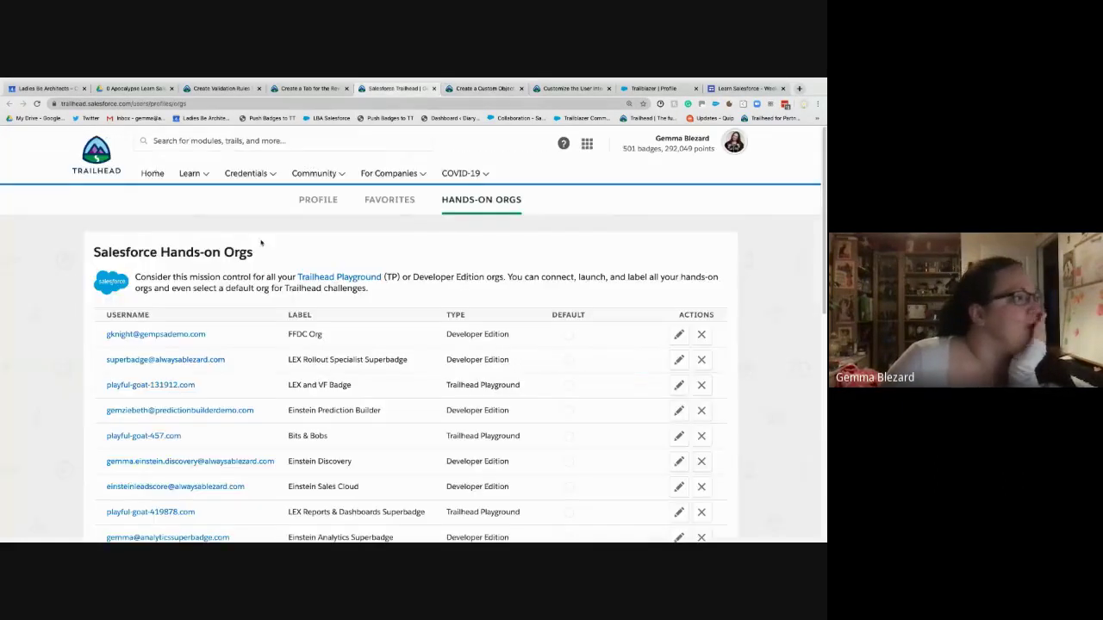
- Launch My Trailhead Playground 4, close the 404 page, and relaunch it from the Create Validation Rules challenge
scroll(270, 436, "down", 10)
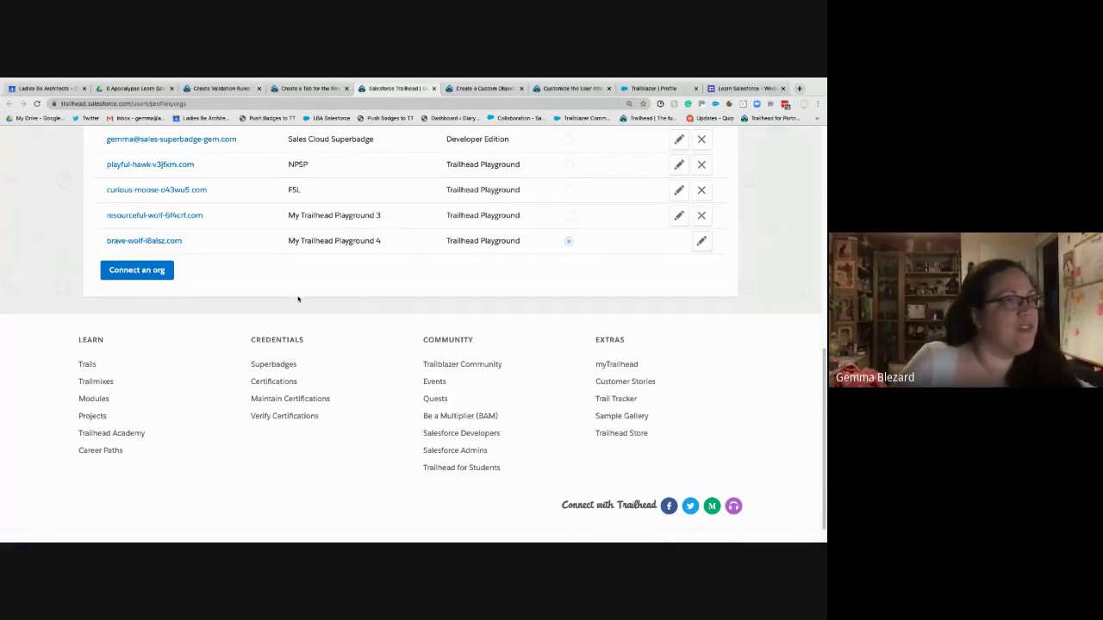
scroll(297, 298, "up", 2)
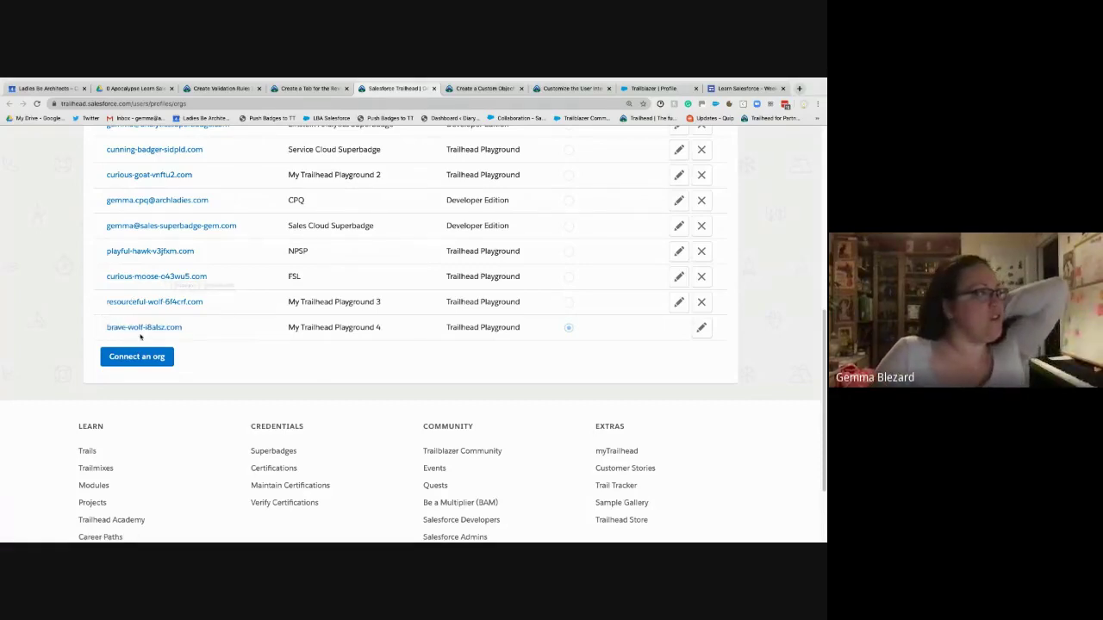
left_click(143, 329)
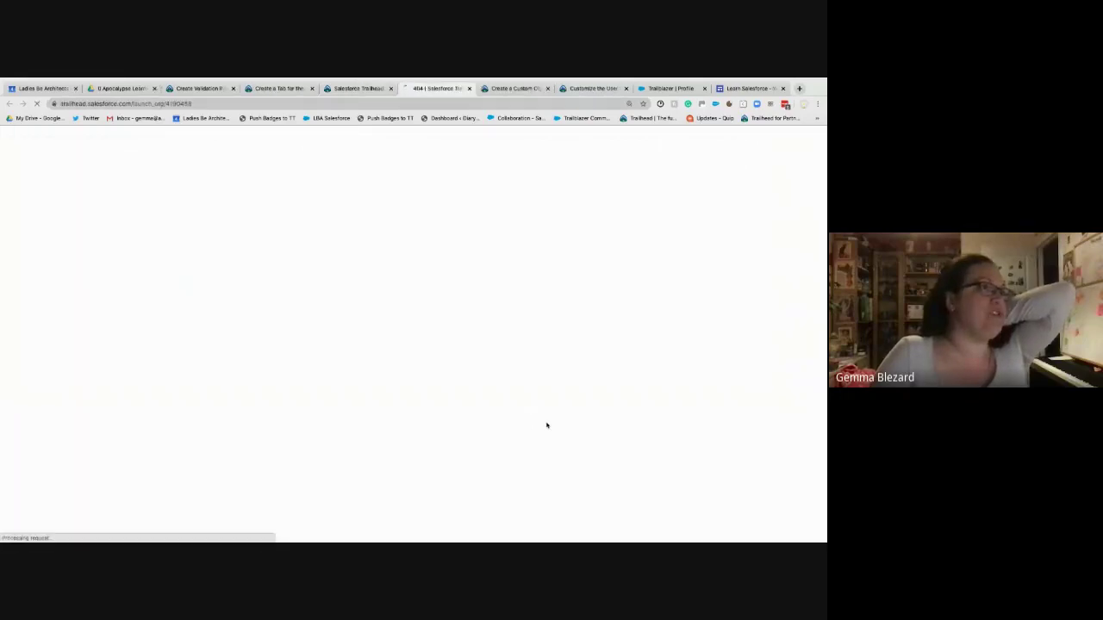
left_click(469, 89)
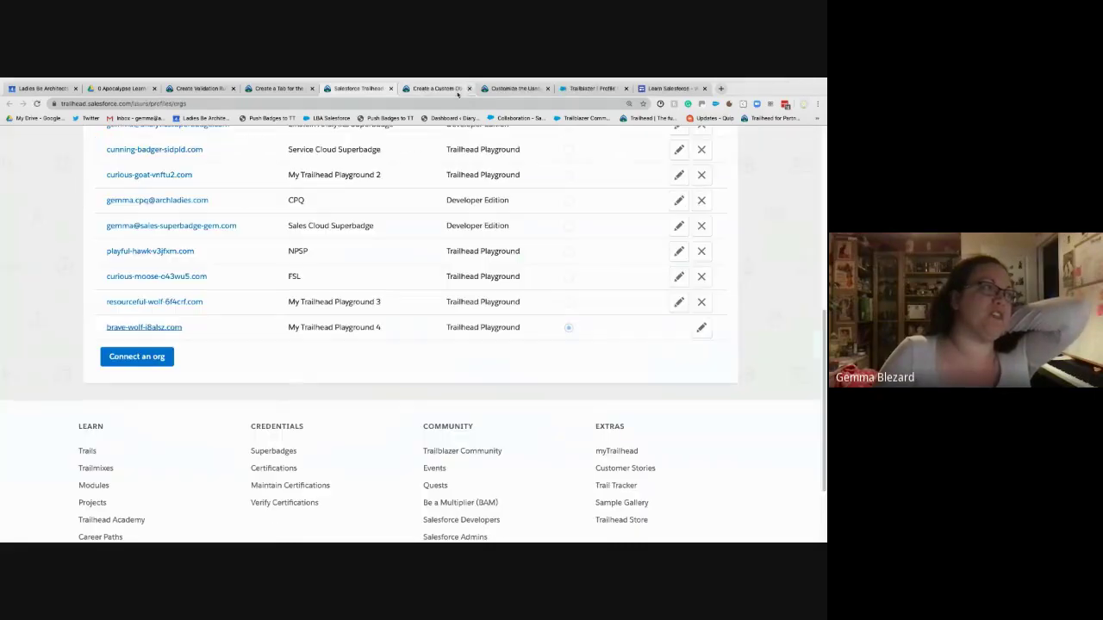
left_click(301, 89)
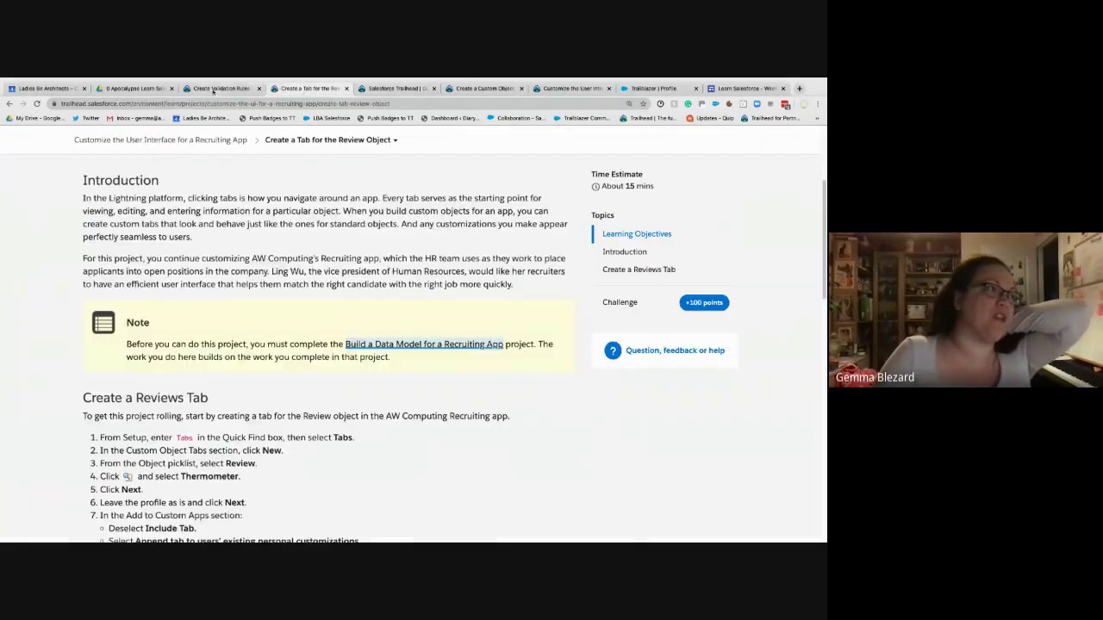
left_click(218, 89)
left_click(272, 358)
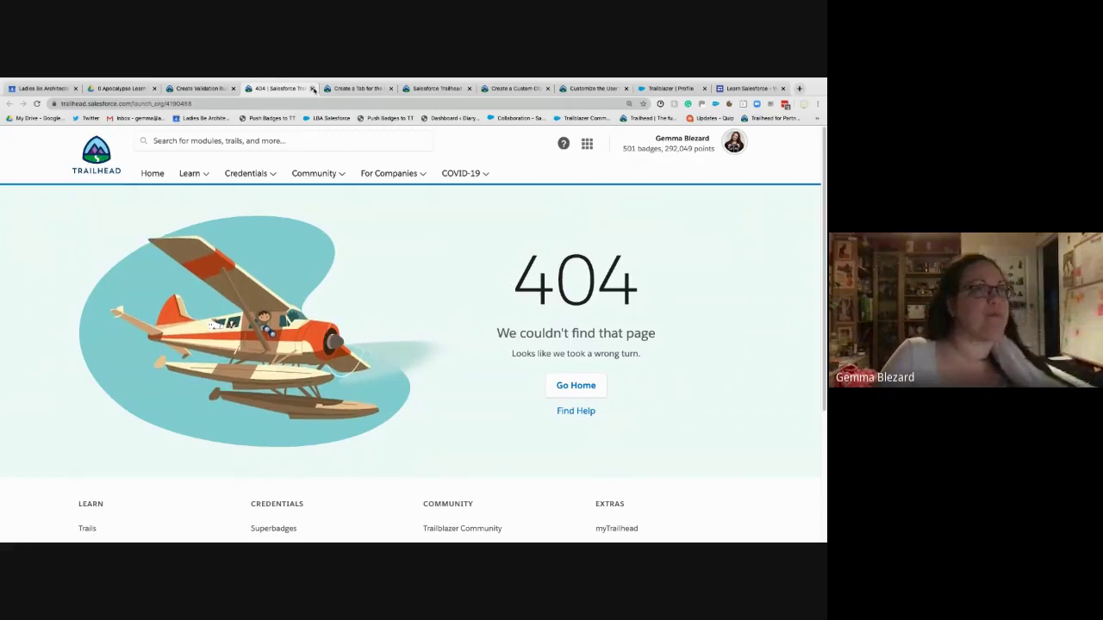
- Close the 404 launch_org tab to get back to the Create Validation Rules challenge
left_click(313, 89)
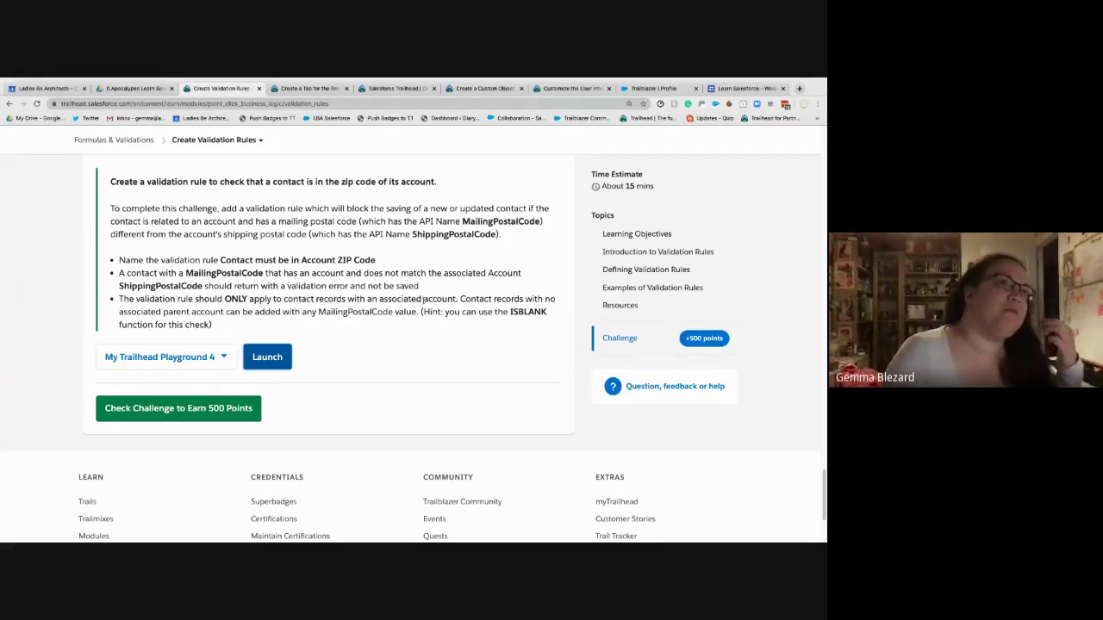
- Close the Trailblazer profile tab and bring up the Create a Tab for the Review Object unit
left_click(695, 88)
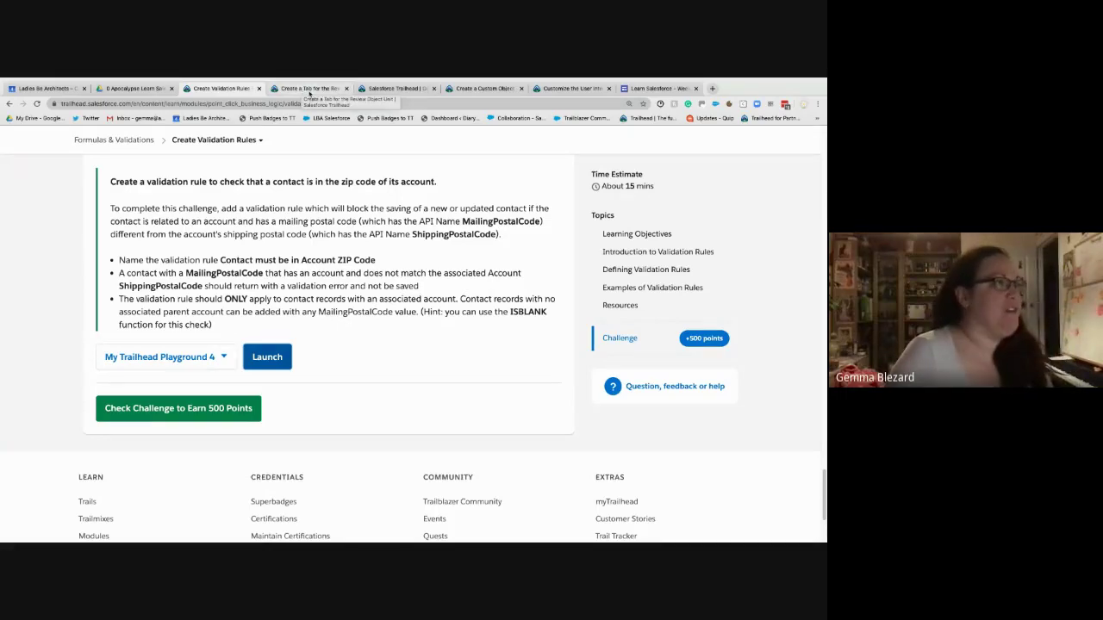
left_click(314, 90)
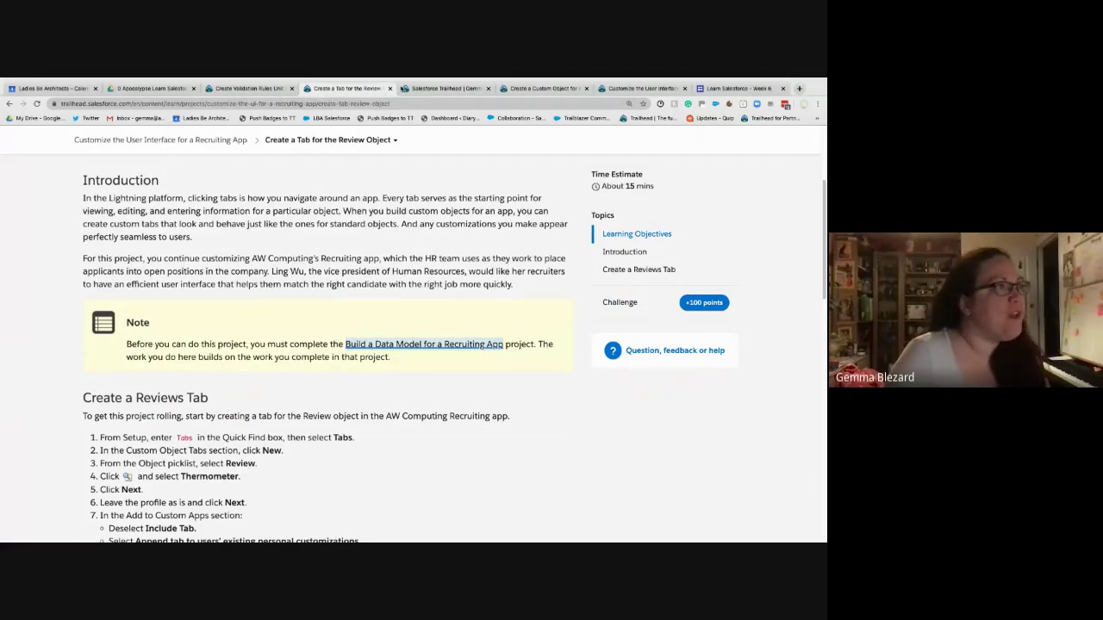
- Close the finished Create Validation Rules unit, glance at the Reviews custom object instructions, then return to Connected Orgs
left_click(443, 88)
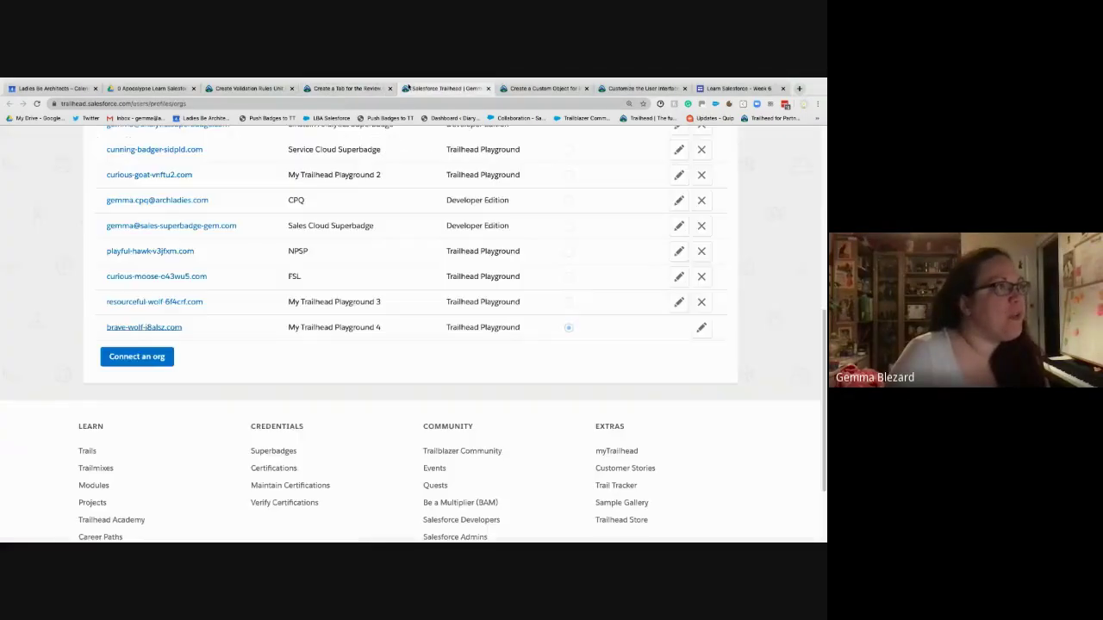
left_click(231, 90)
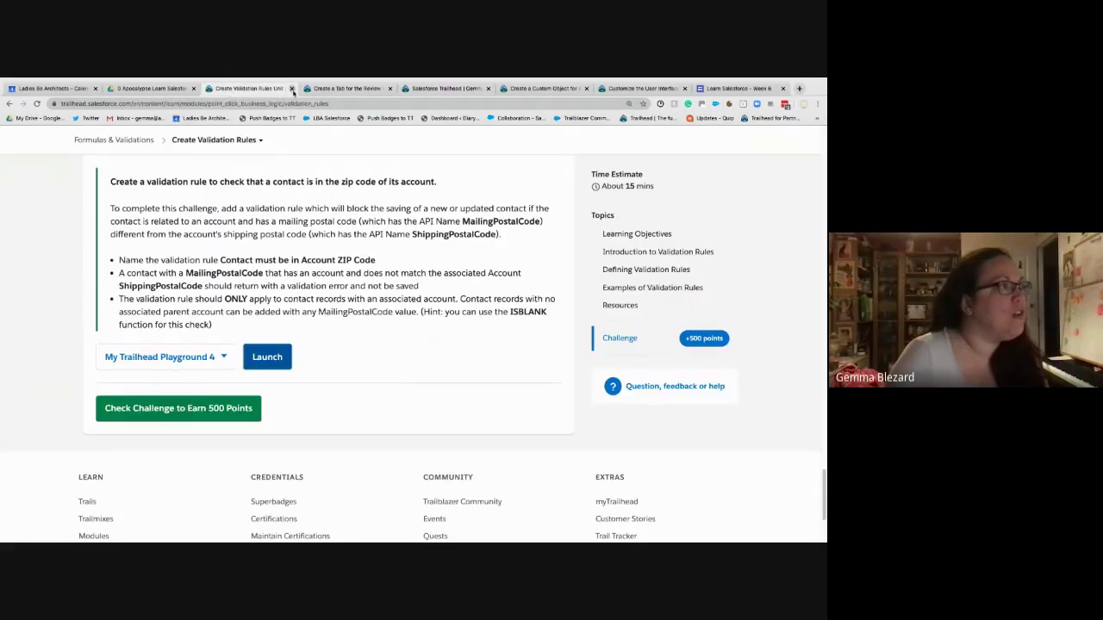
left_click(293, 89)
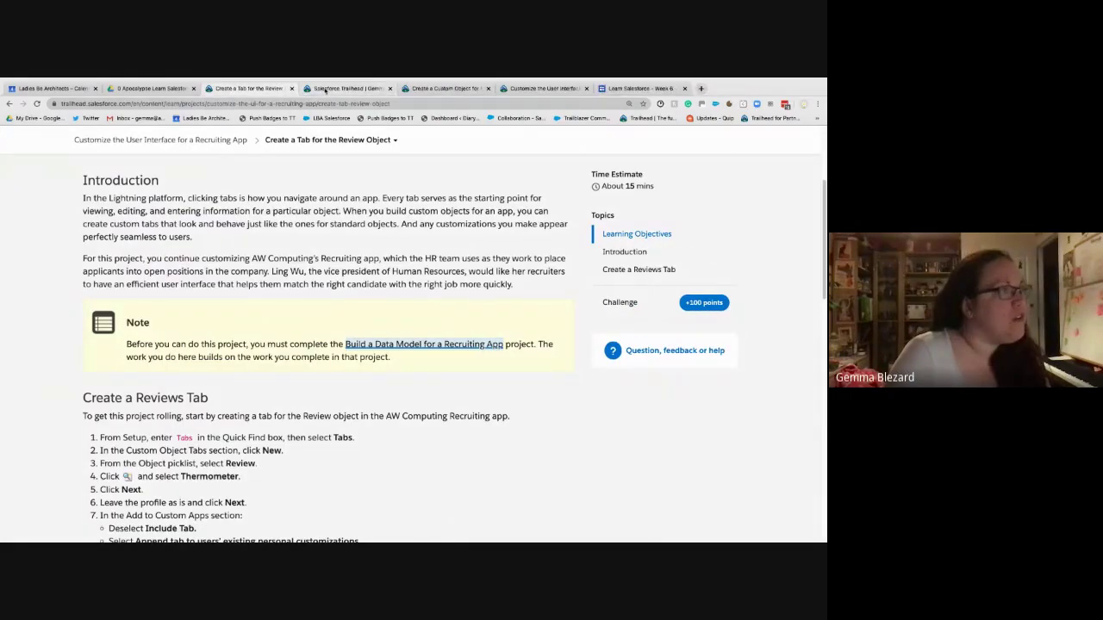
left_click(325, 90)
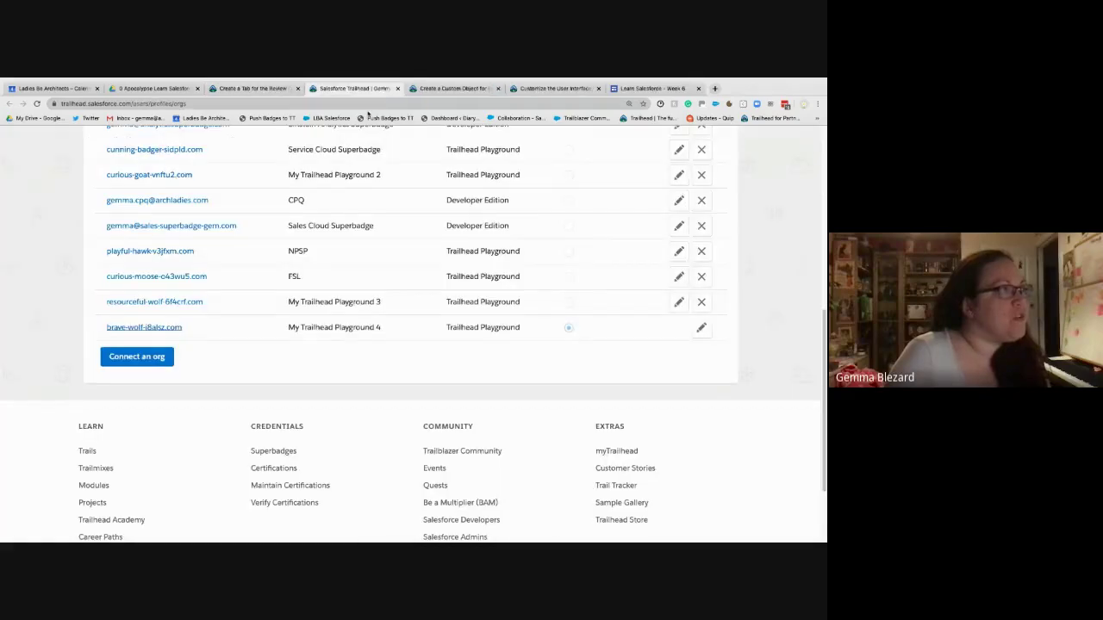
left_click(456, 89)
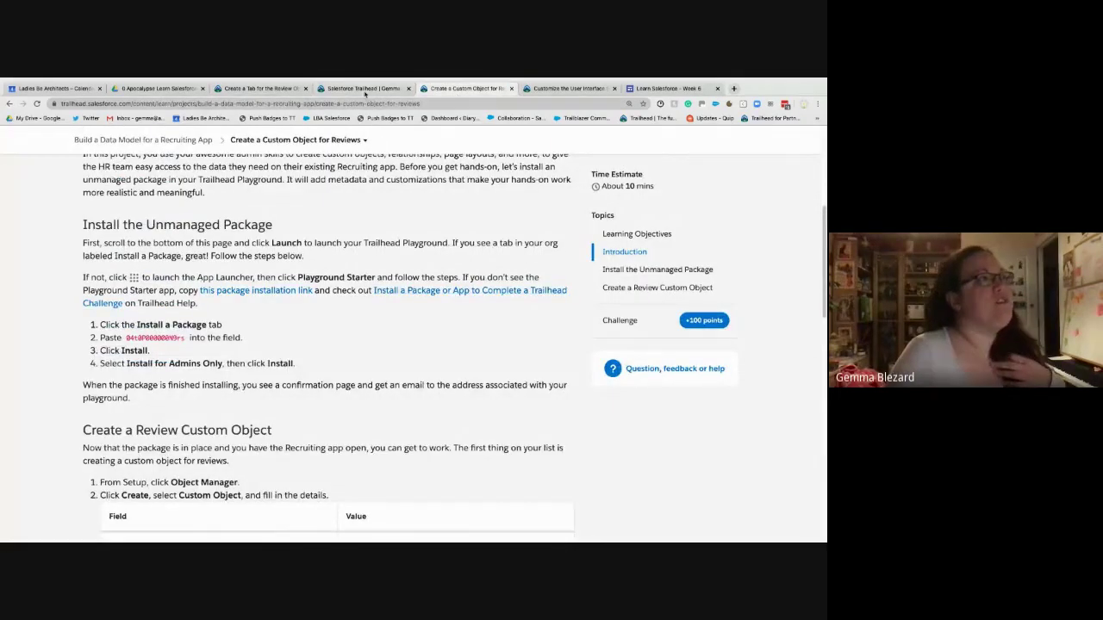
left_click(365, 90)
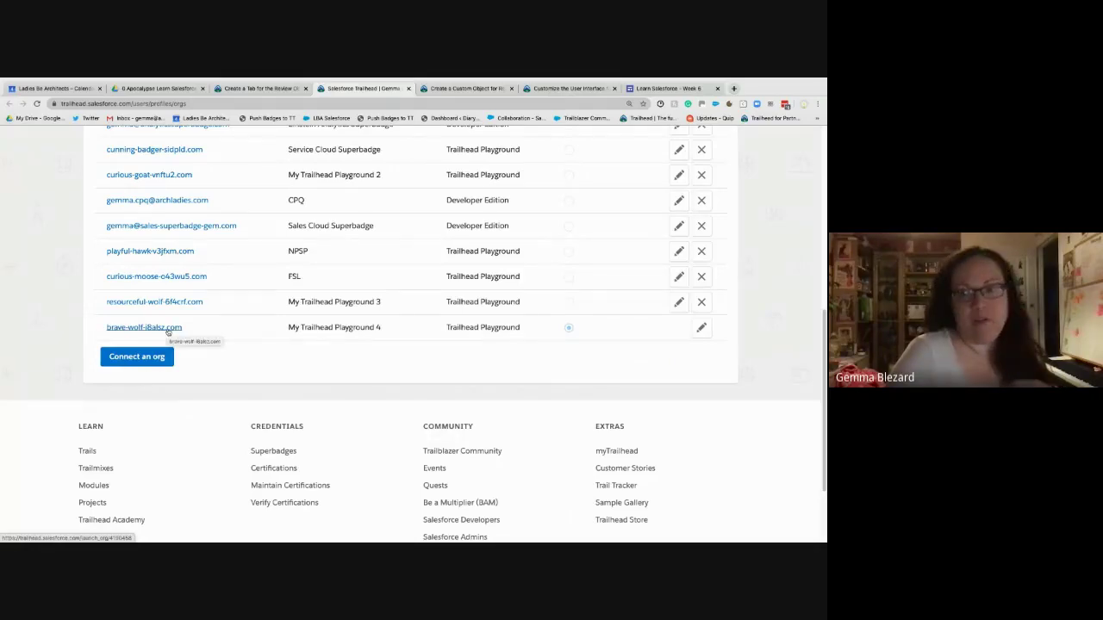
- Launch My Trailhead Playground 4 in a new tab while keeping the connected orgs list in view
left_click(168, 328)
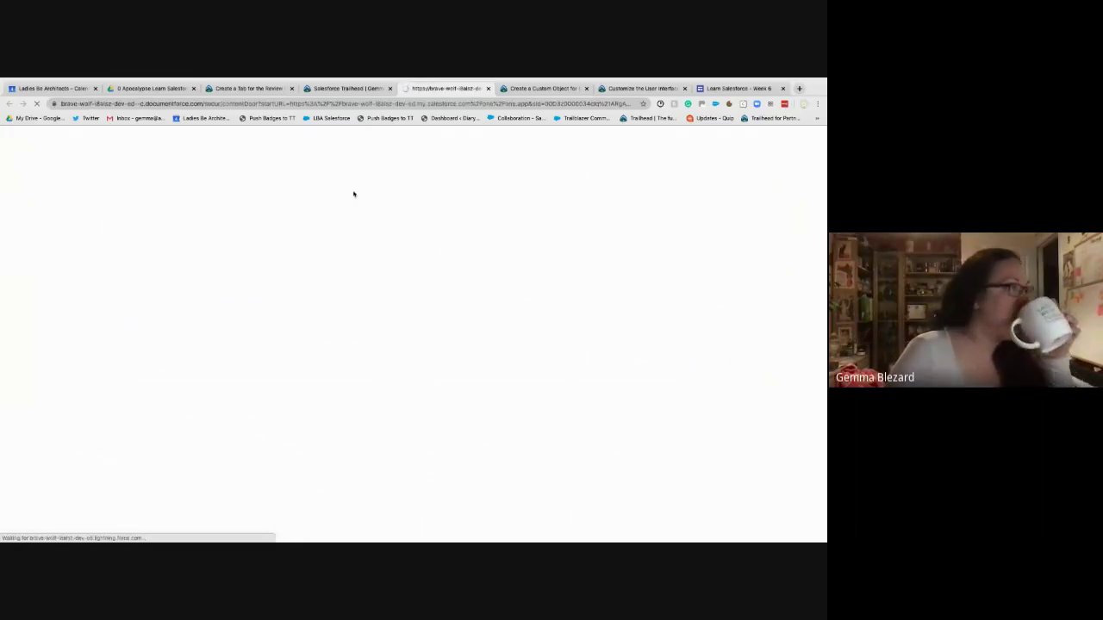
left_click(350, 89)
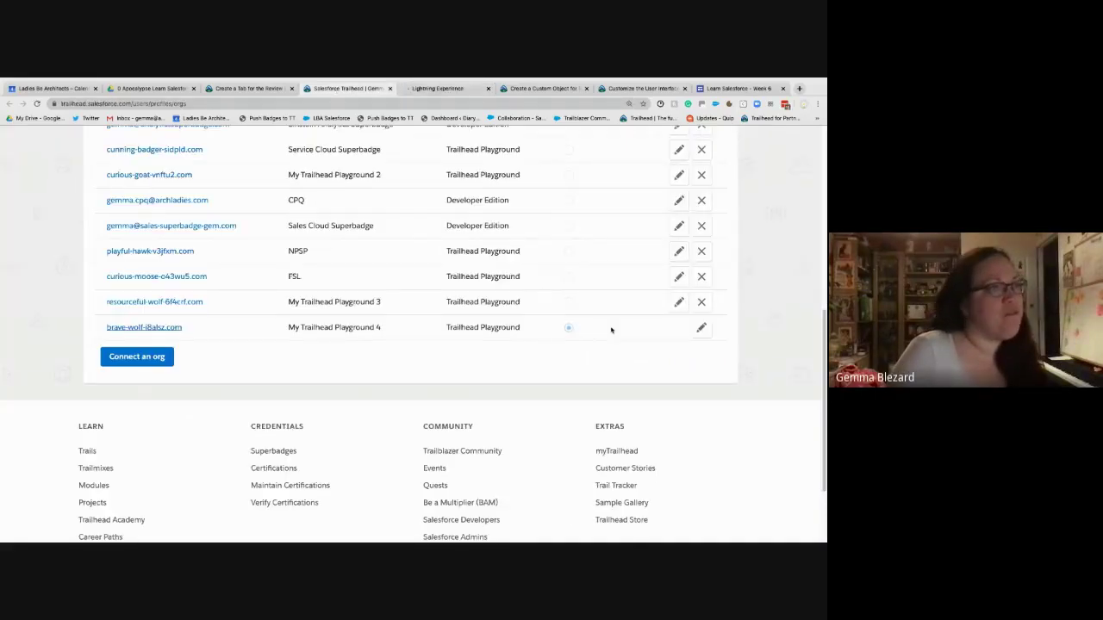
- Relabel the My Trailhead Playground 4 org as 'Recruiting App'
left_click(701, 328)
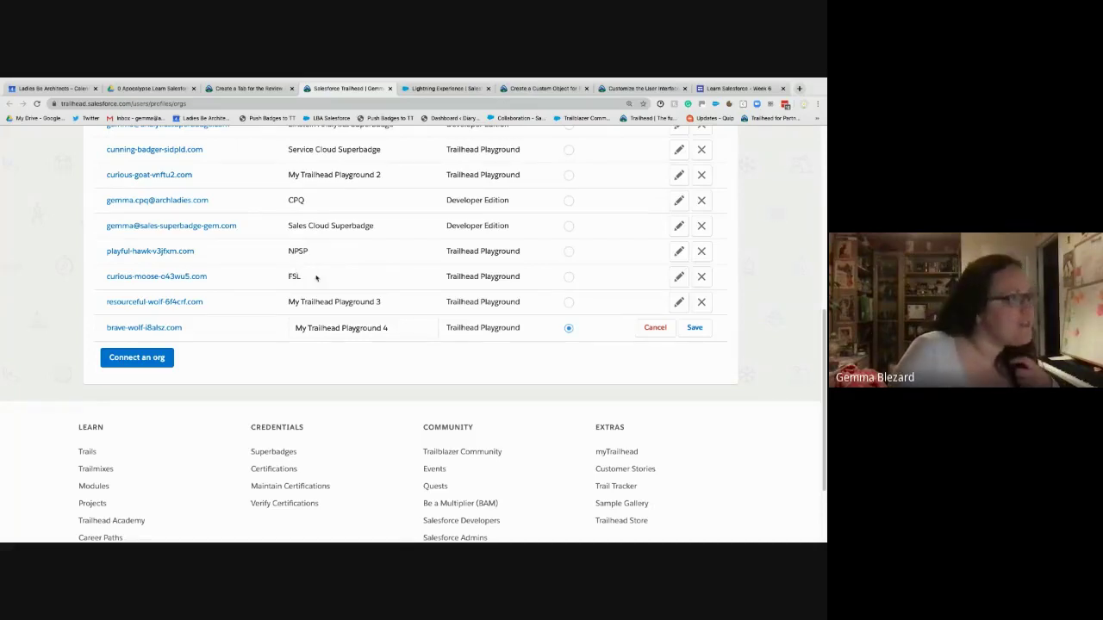
left_click(401, 327)
key("ctrl+a")
type("R")
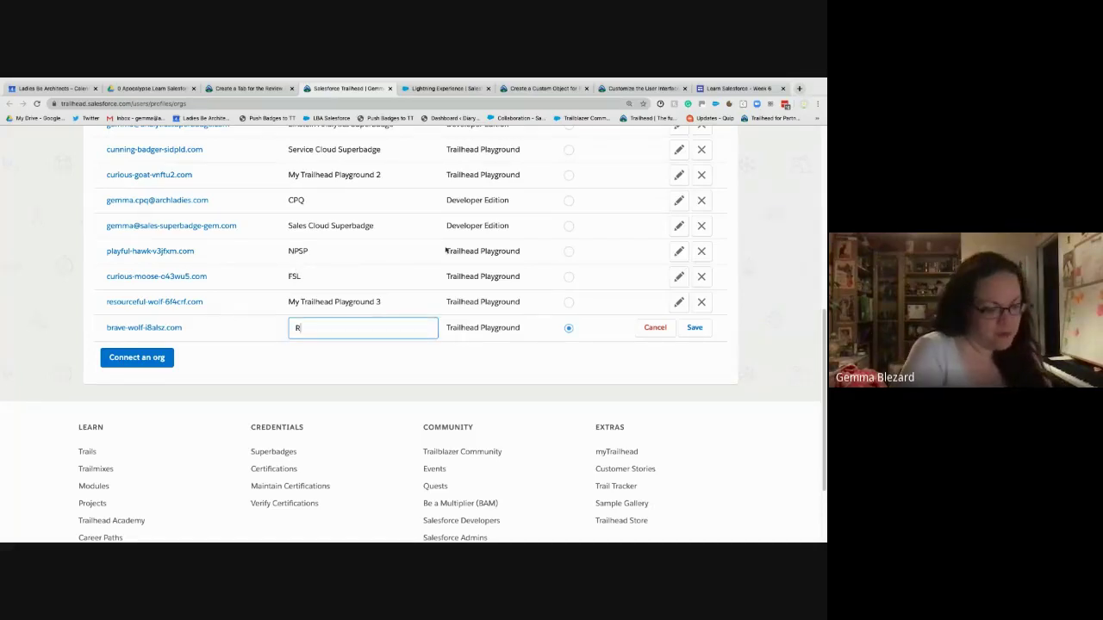
type("G")
key("BackSpace")
type("ec")
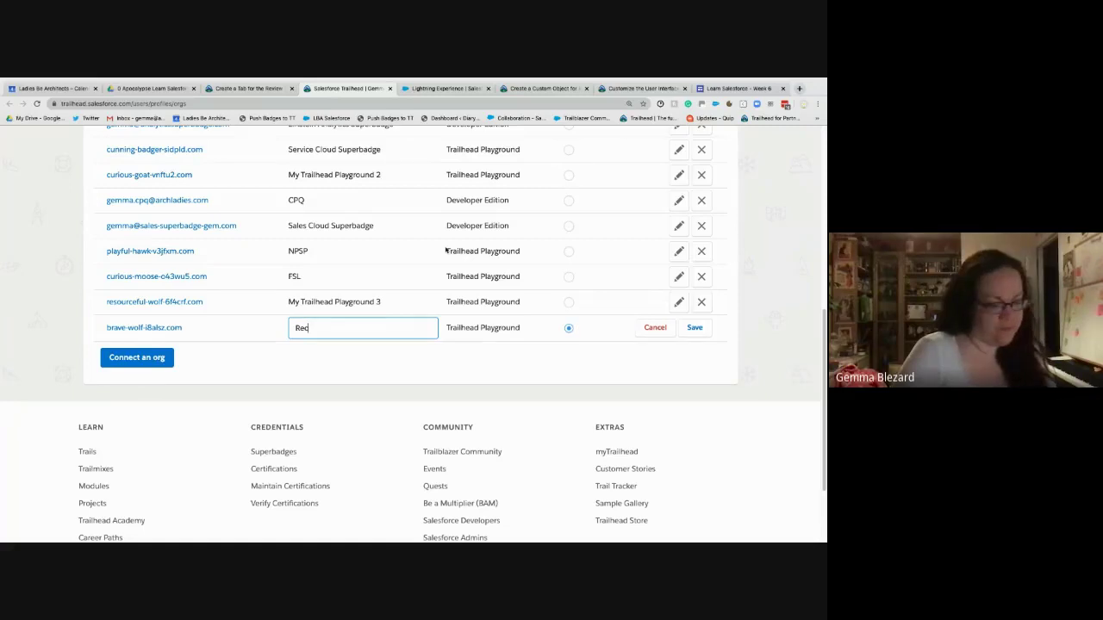
type("ruiting App")
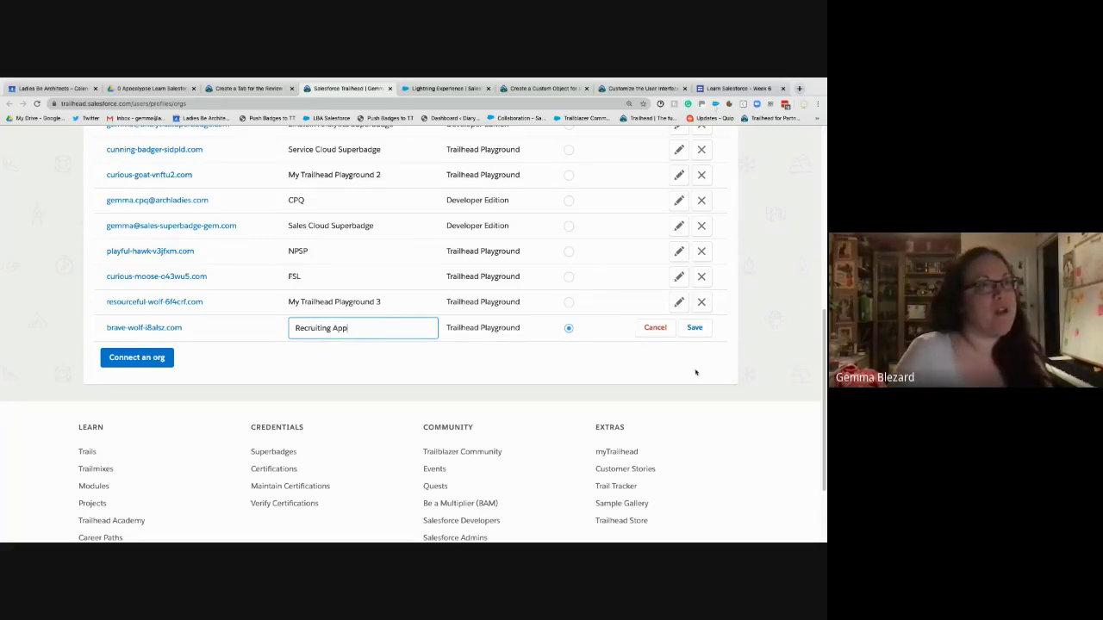
left_click(695, 328)
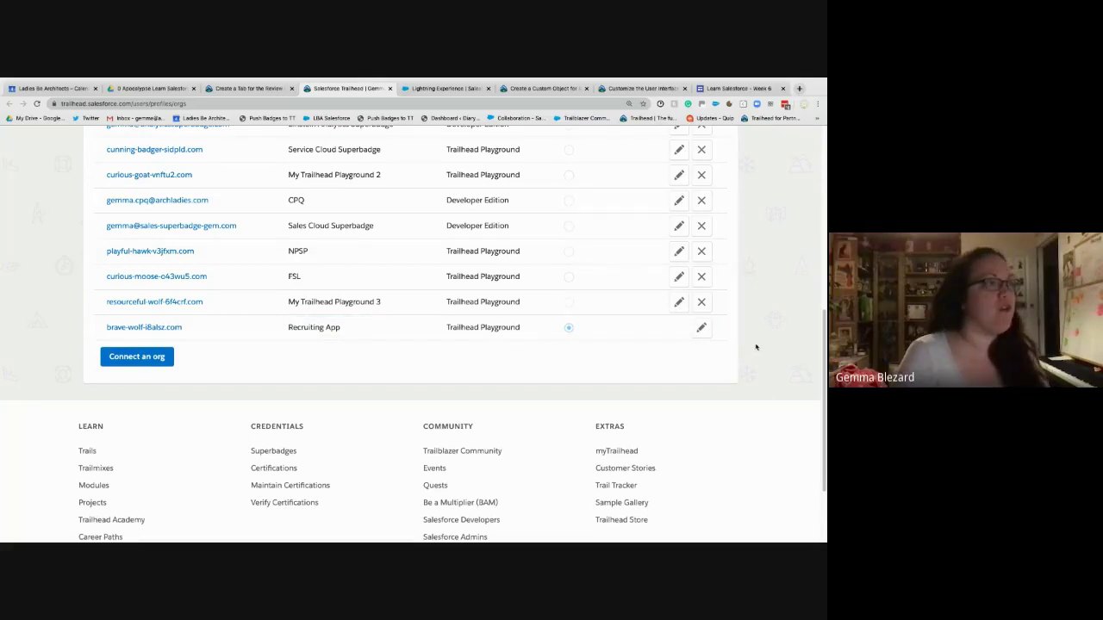
- Relabel My Trailhead Playground 3 as 'Learn Salesforce with' plus the user's first name
left_click(679, 301)
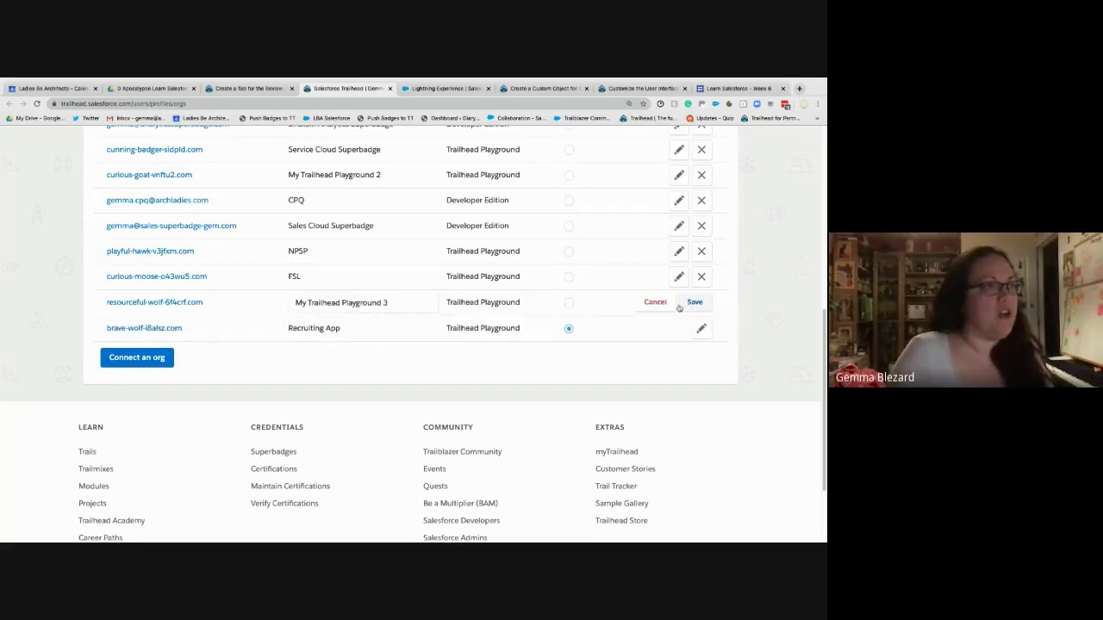
left_click_drag(387, 302, 297, 303)
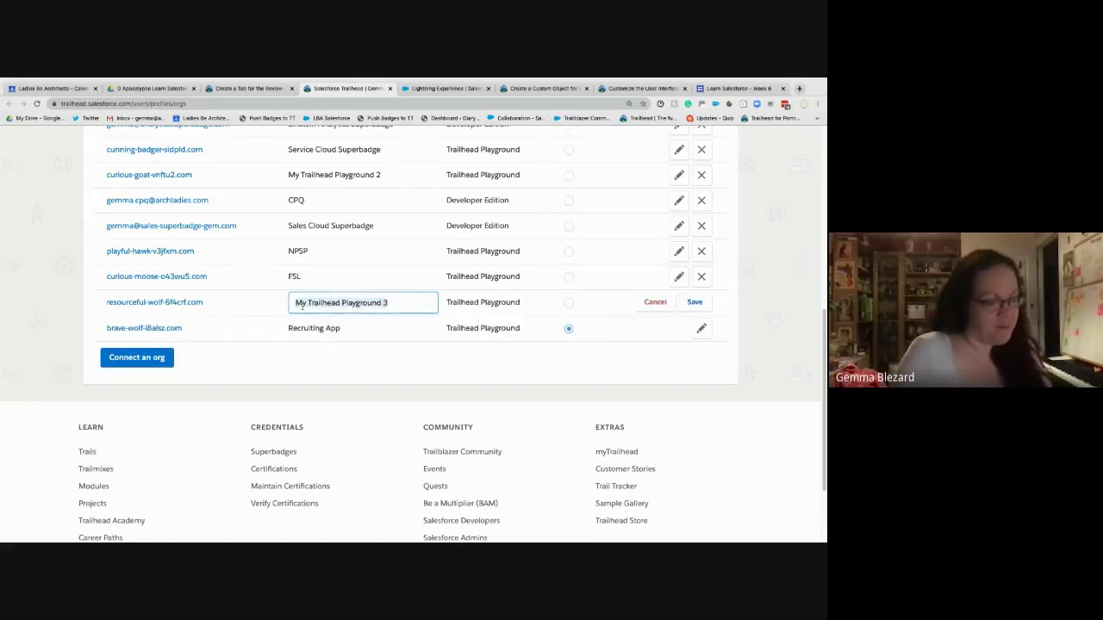
type("Learn S")
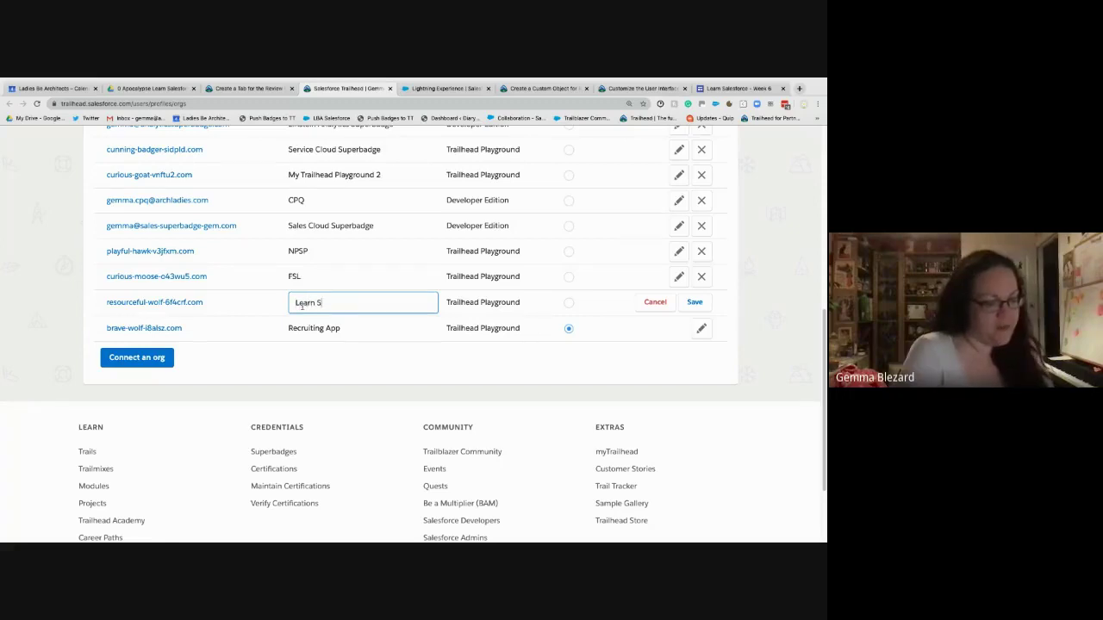
type("alesfo")
key("BackSpace")
key("BackSpace")
key("BackSpace")
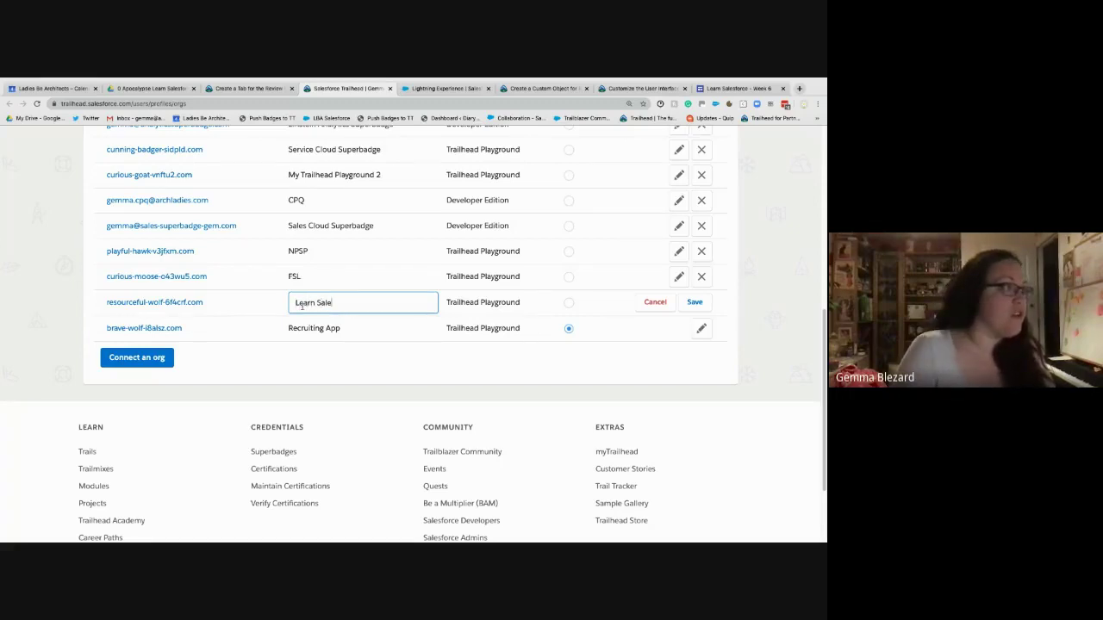
type("esforce with Gemma")
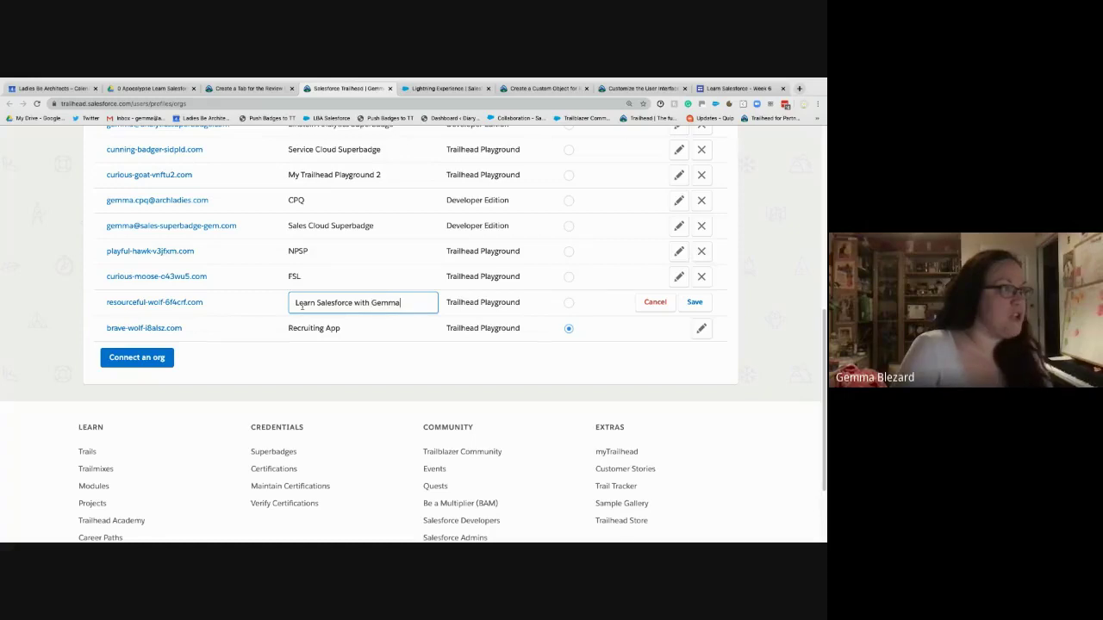
key("Return")
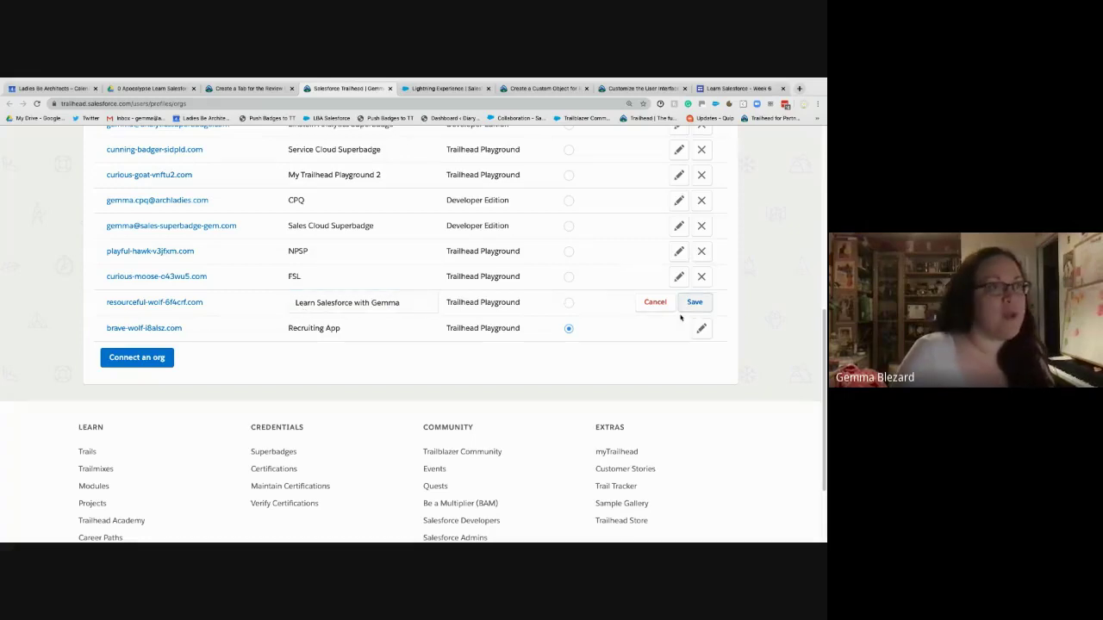
scroll(361, 302, "up", 5)
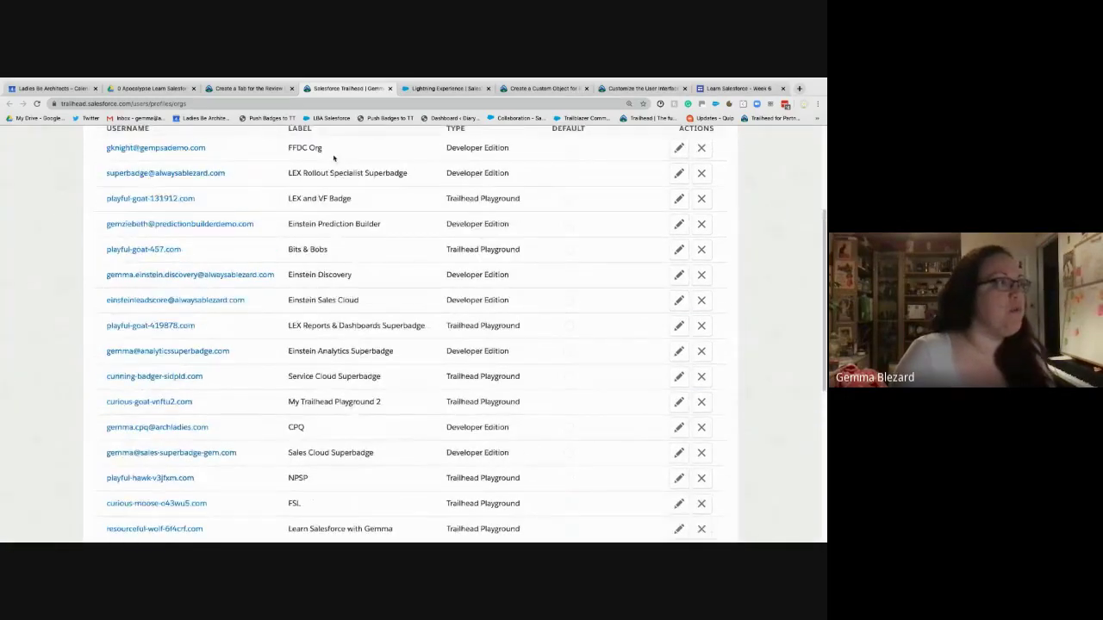
scroll(356, 509, "down", 1)
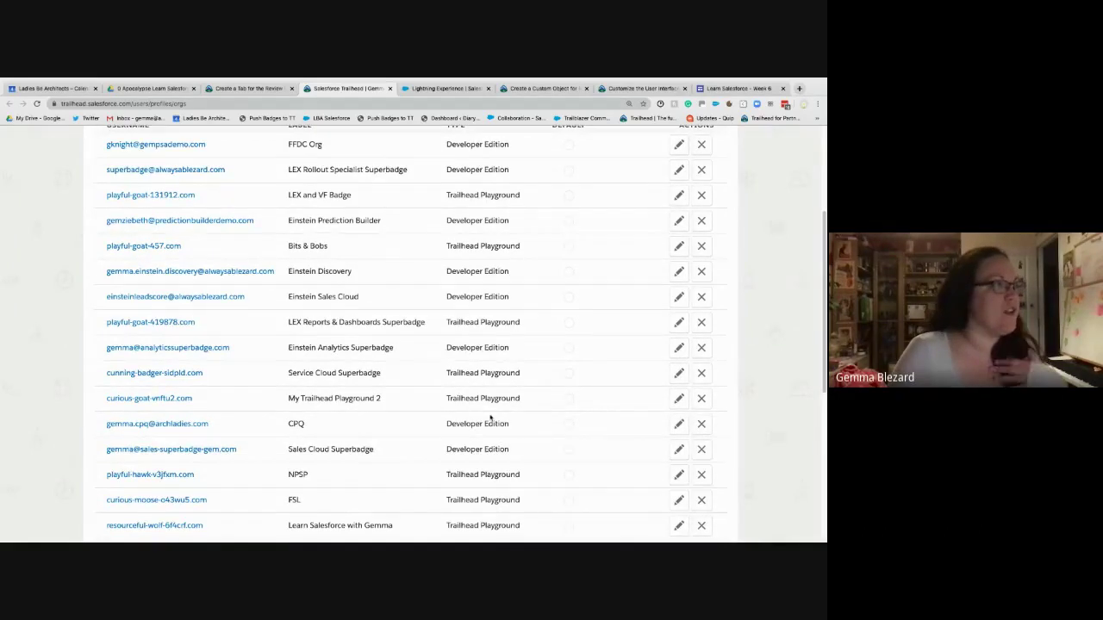
scroll(492, 419, "down", 3)
scroll(488, 419, "down", 1)
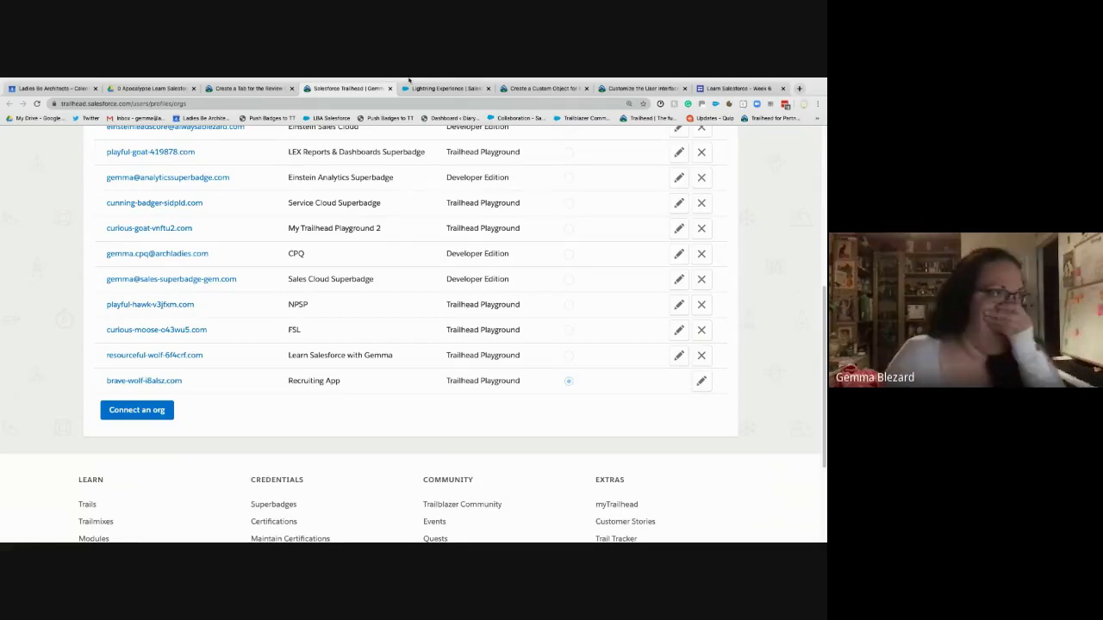
- In the launched playground, reset the password from the Get Your Login Credentials page
left_click(449, 88)
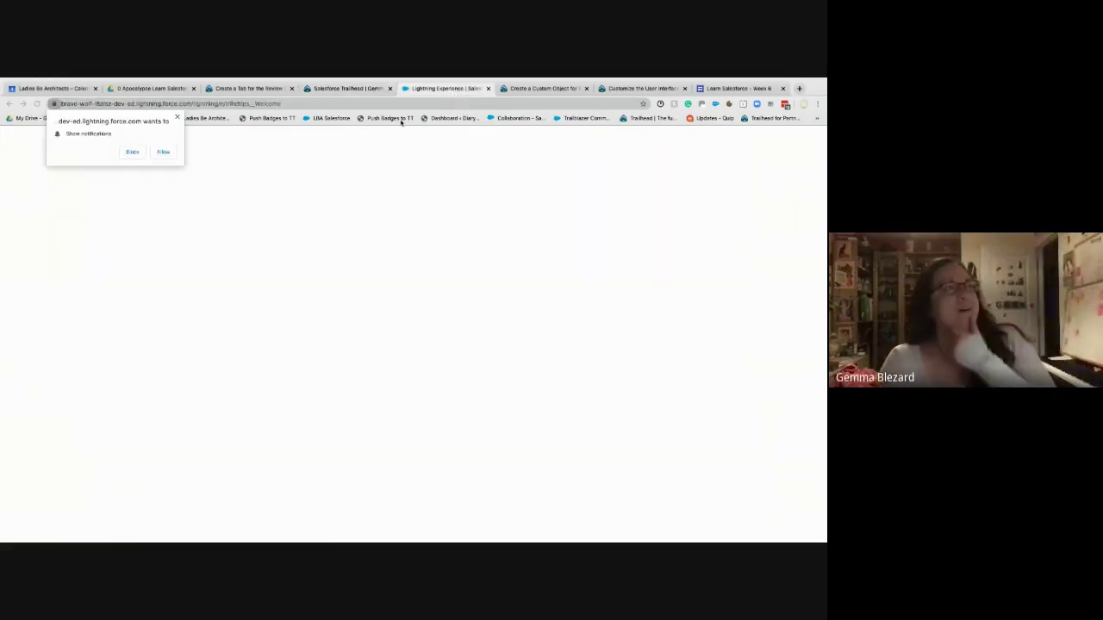
left_click(163, 152)
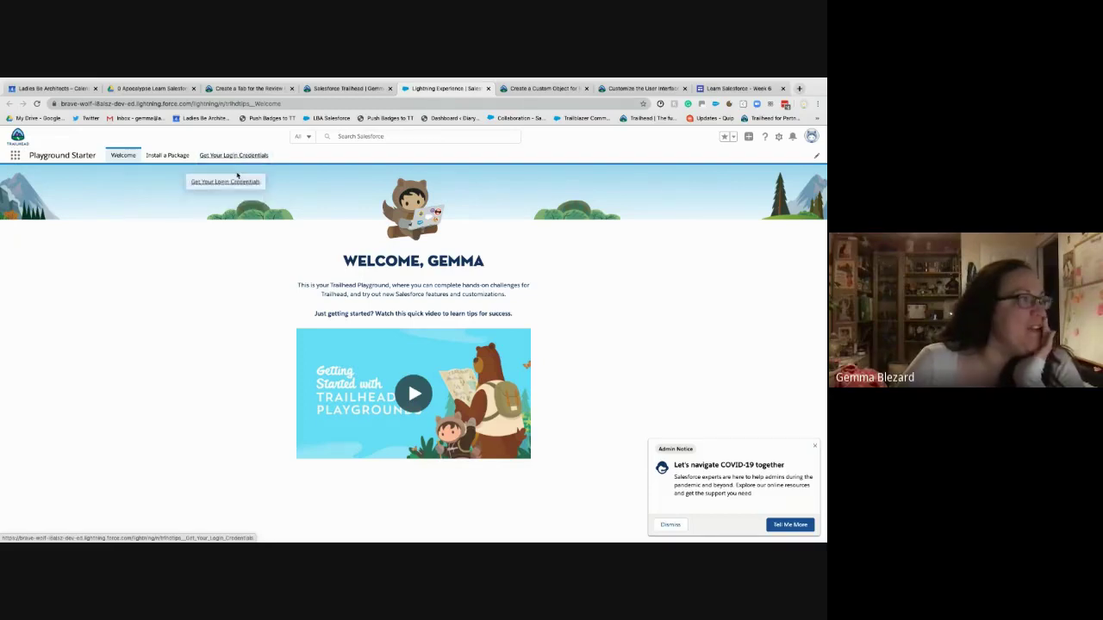
left_click(226, 156)
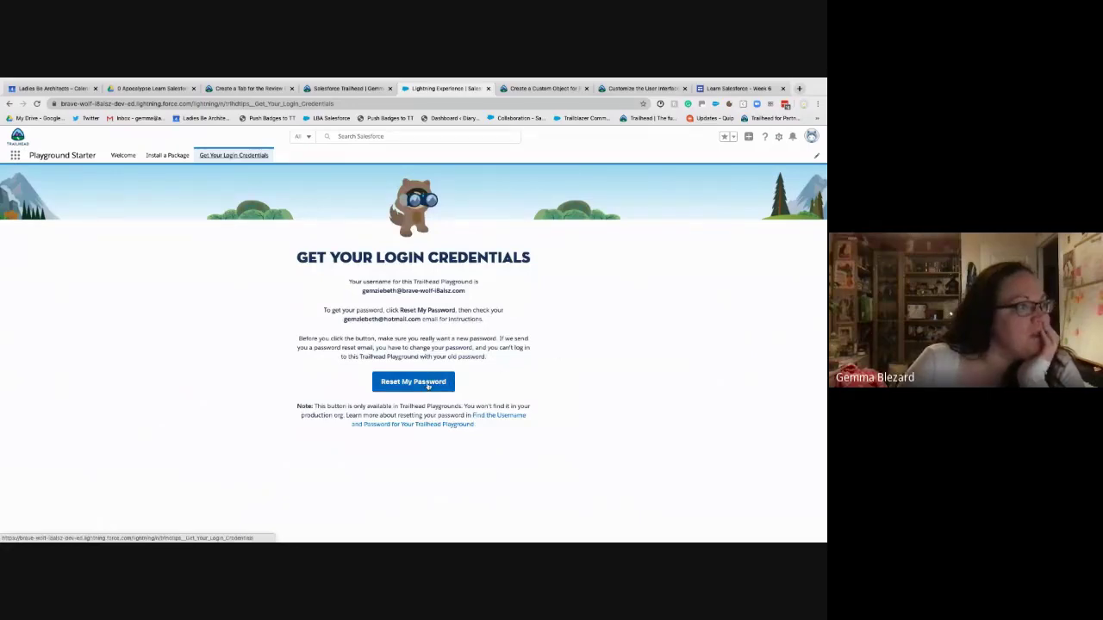
left_click(428, 386)
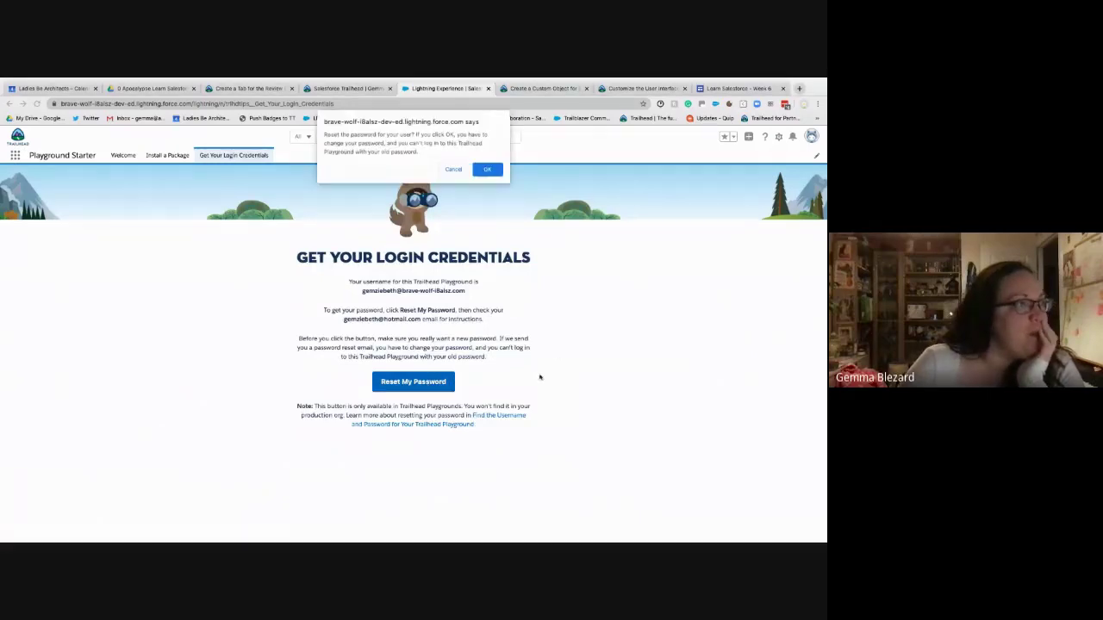
left_click(485, 168)
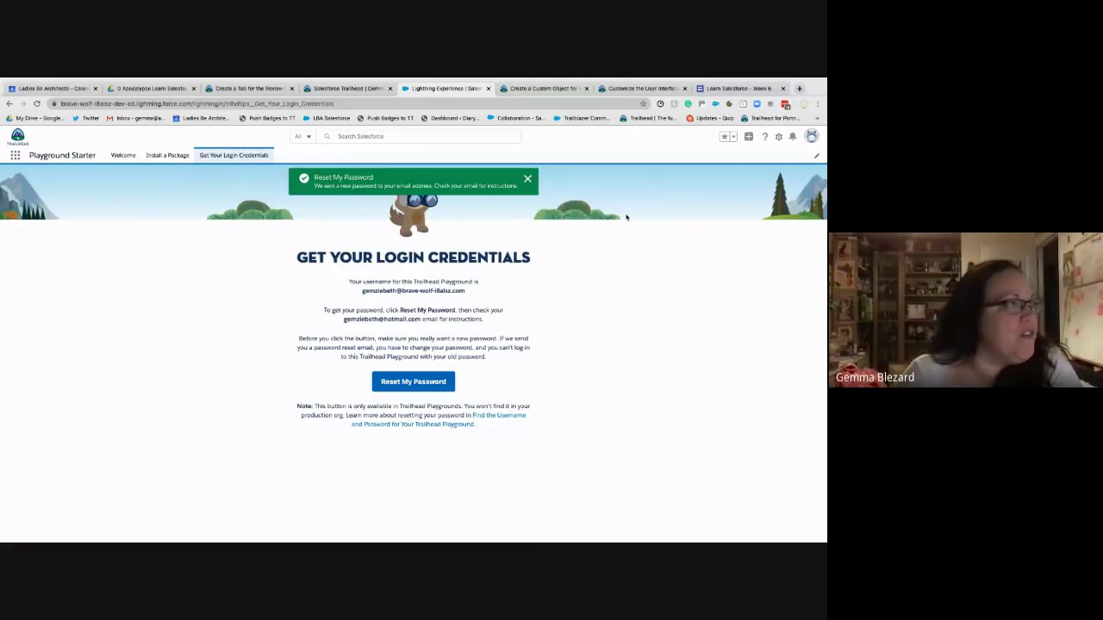
left_click(527, 178)
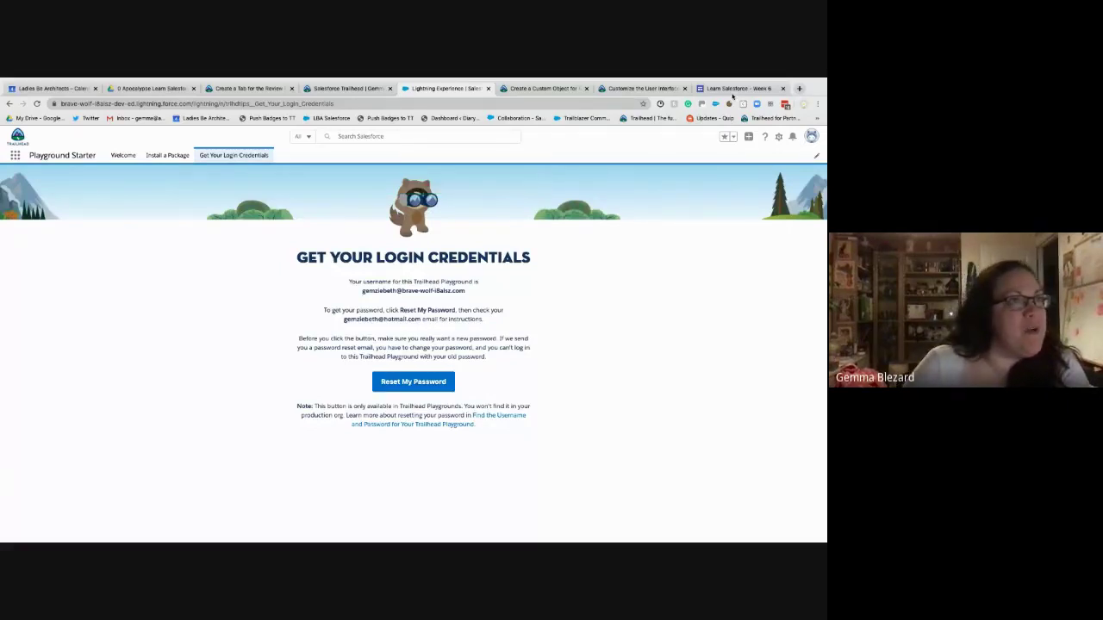
- Open the emailed reset link so the Change Your Password page shows in the main window
left_click(798, 89)
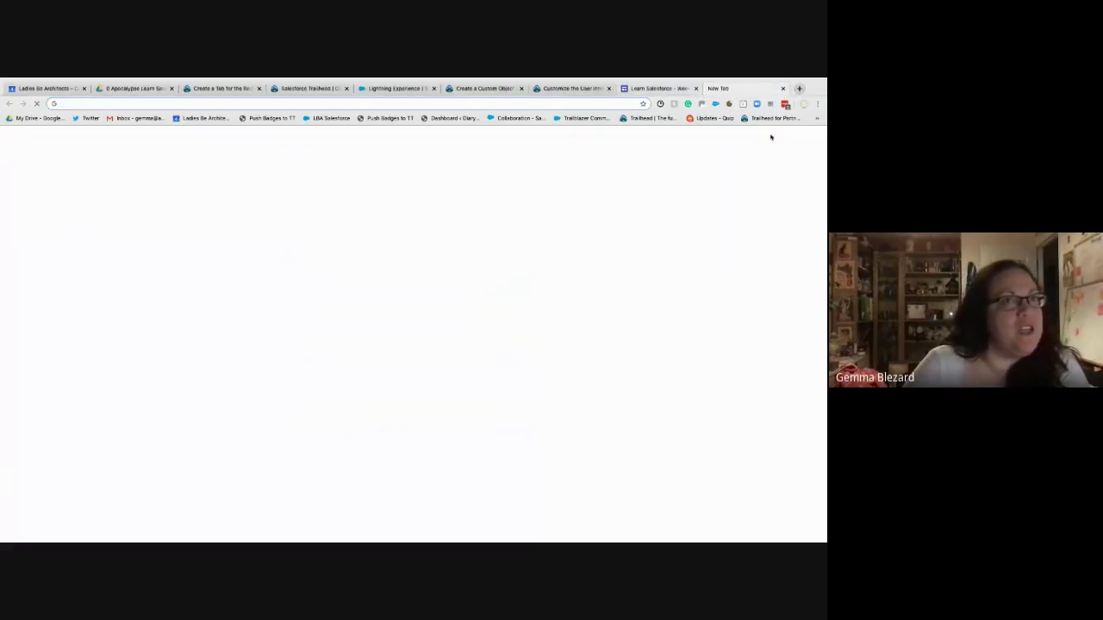
left_click_drag(733, 89, 715, 109)
key("ctrl+w")
left_click(443, 88)
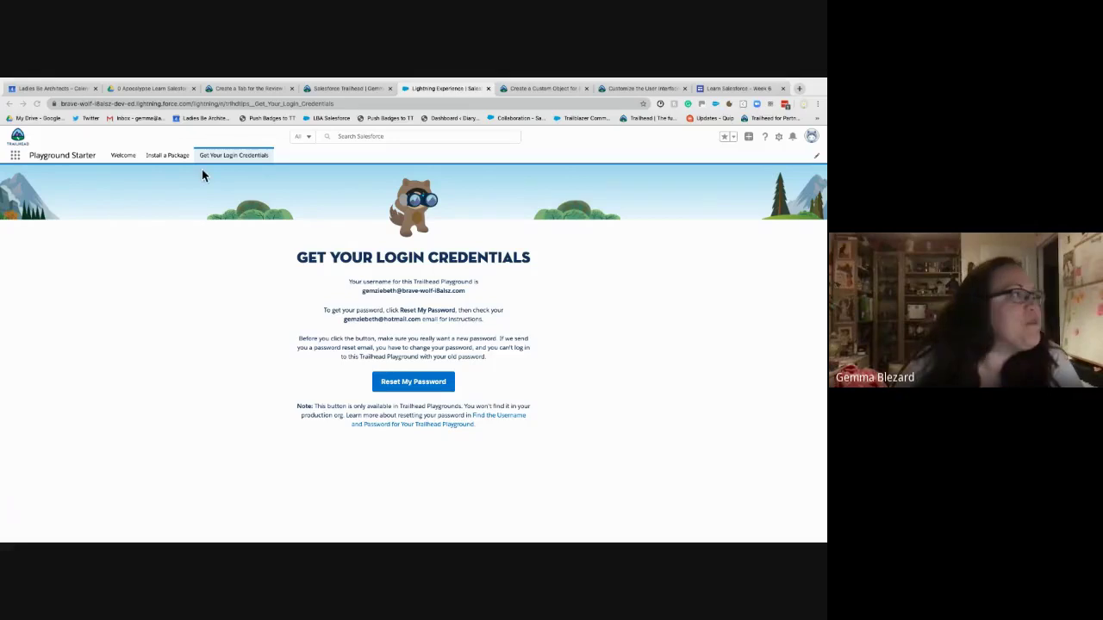
left_click(165, 159)
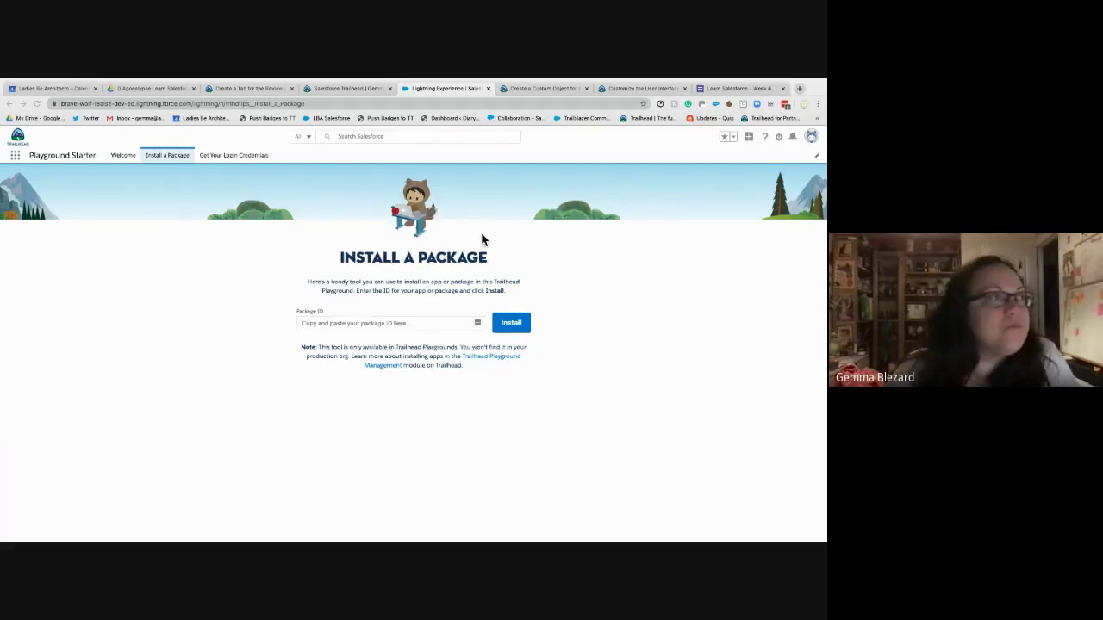
left_click_drag(406, 103, 403, 90)
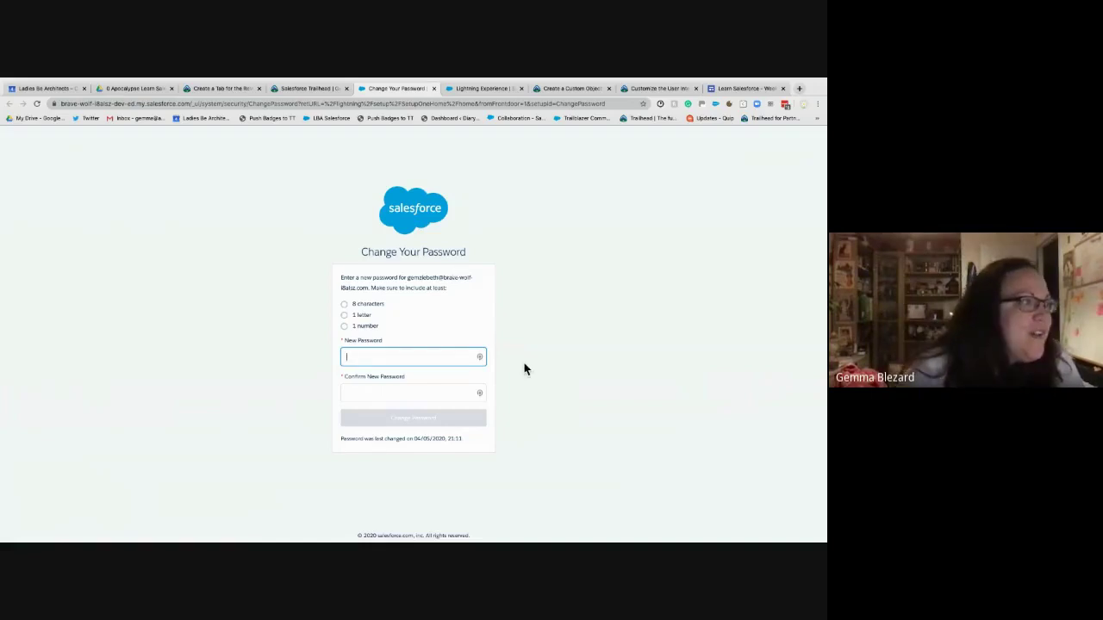
- Dismiss the browser's password generator, saved-password suggestions and password manager panel without filling anything
left_click(480, 357)
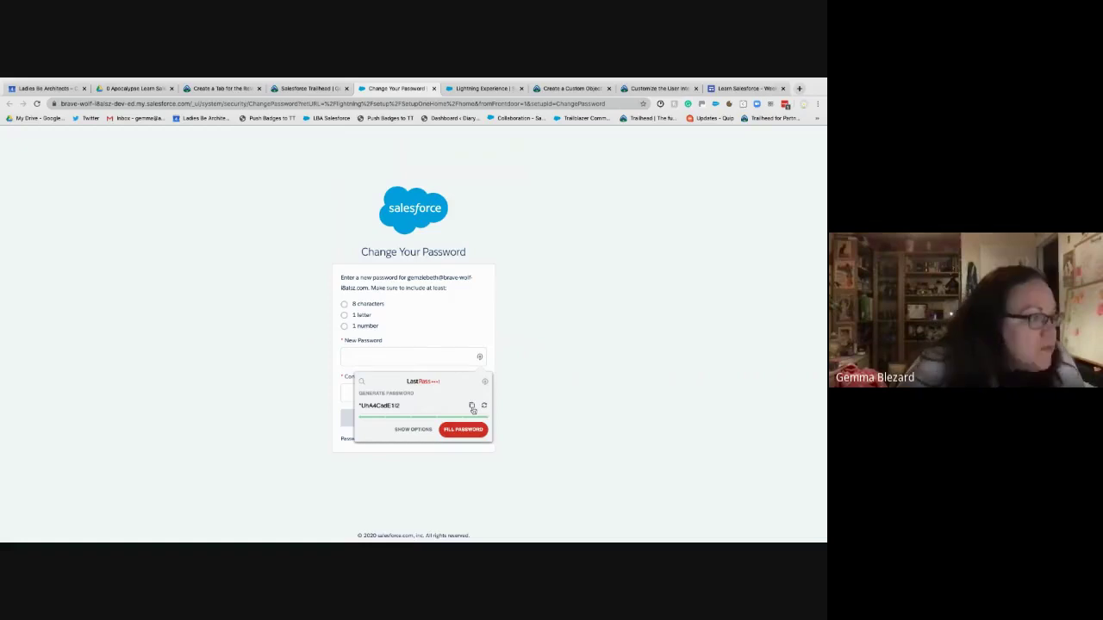
left_click(413, 429)
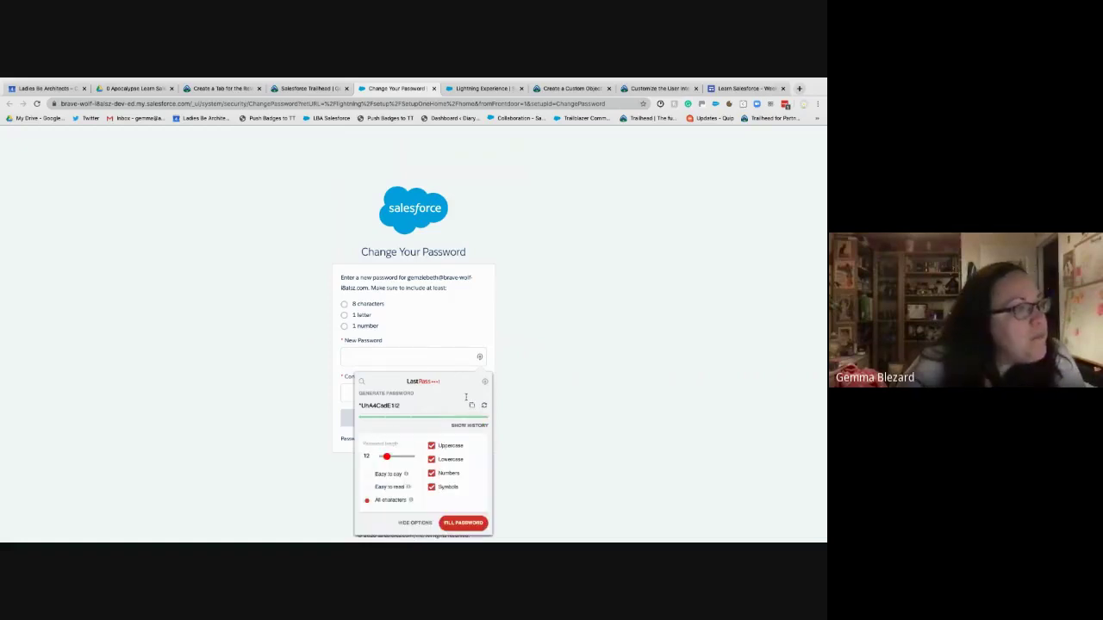
left_click(435, 345)
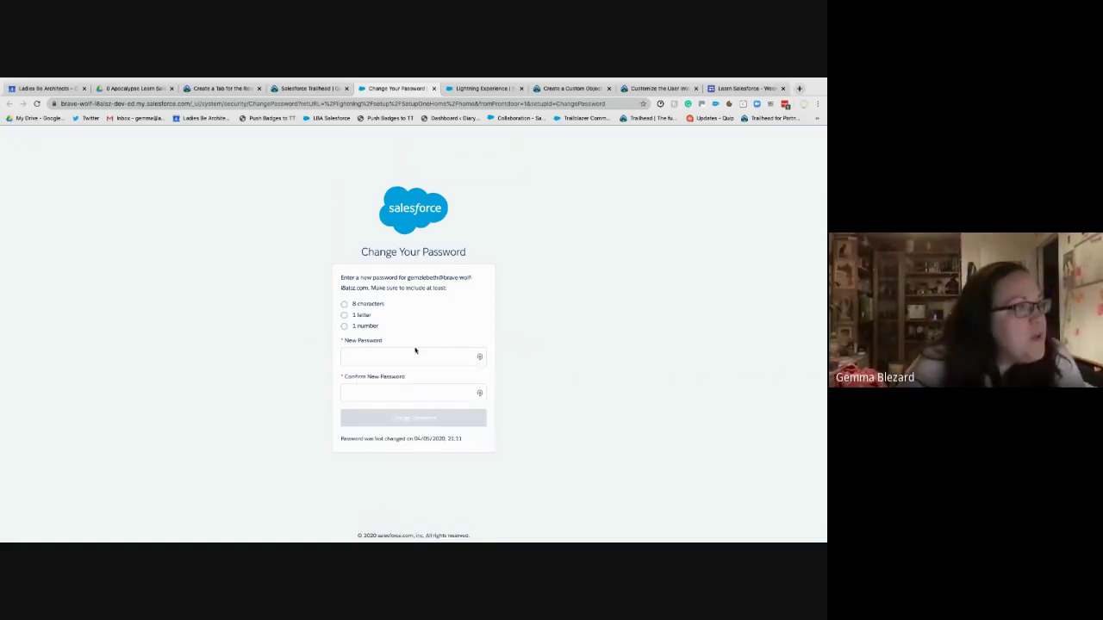
left_click(415, 356)
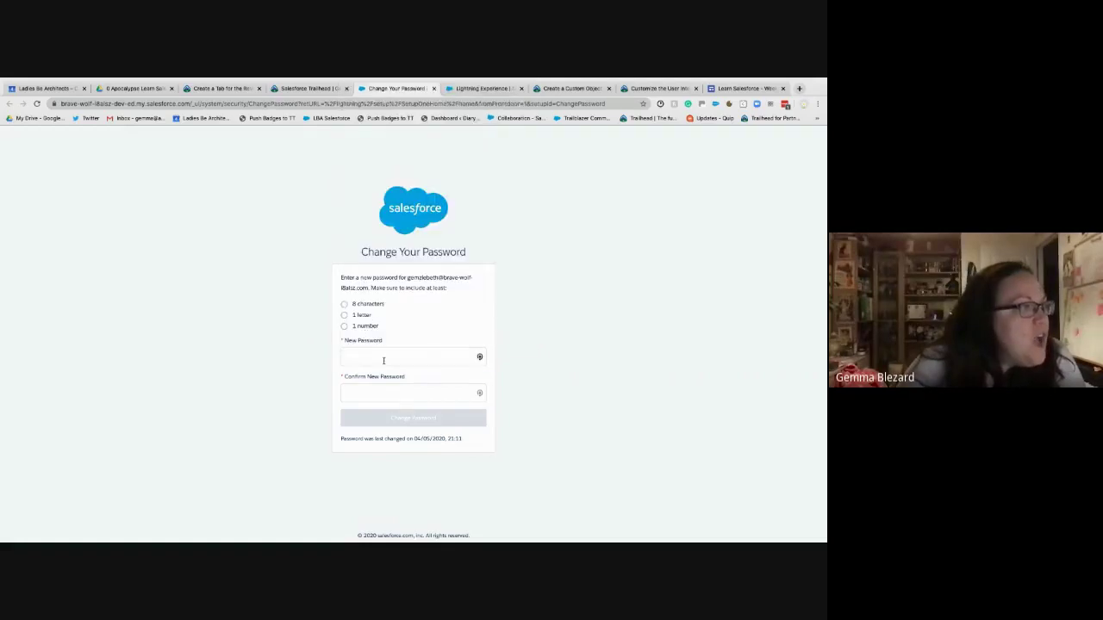
left_click(528, 362)
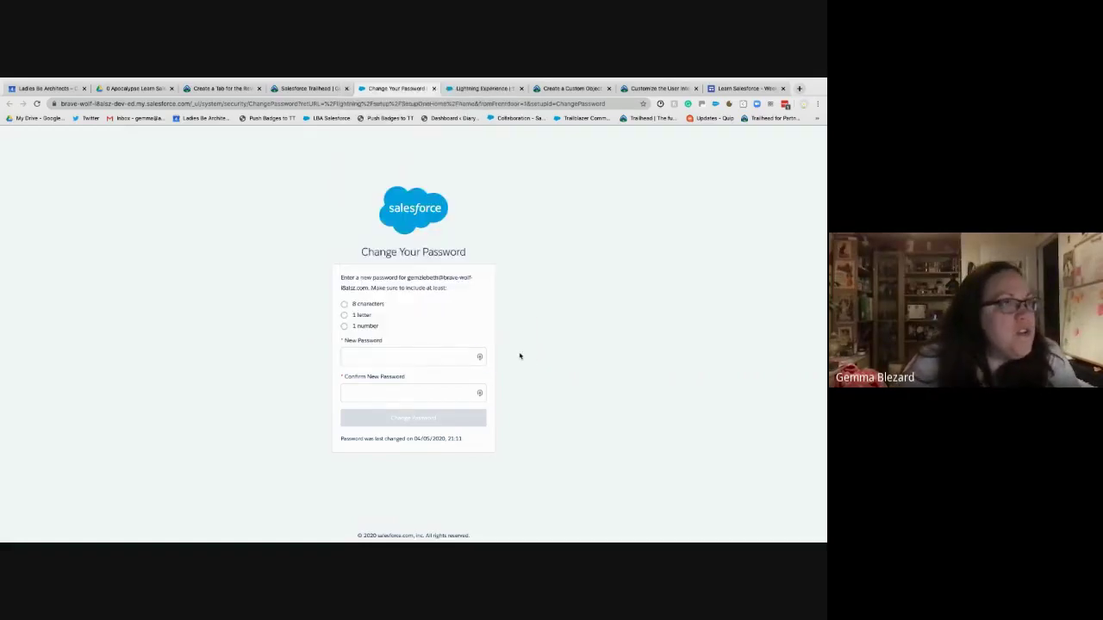
left_click(785, 104)
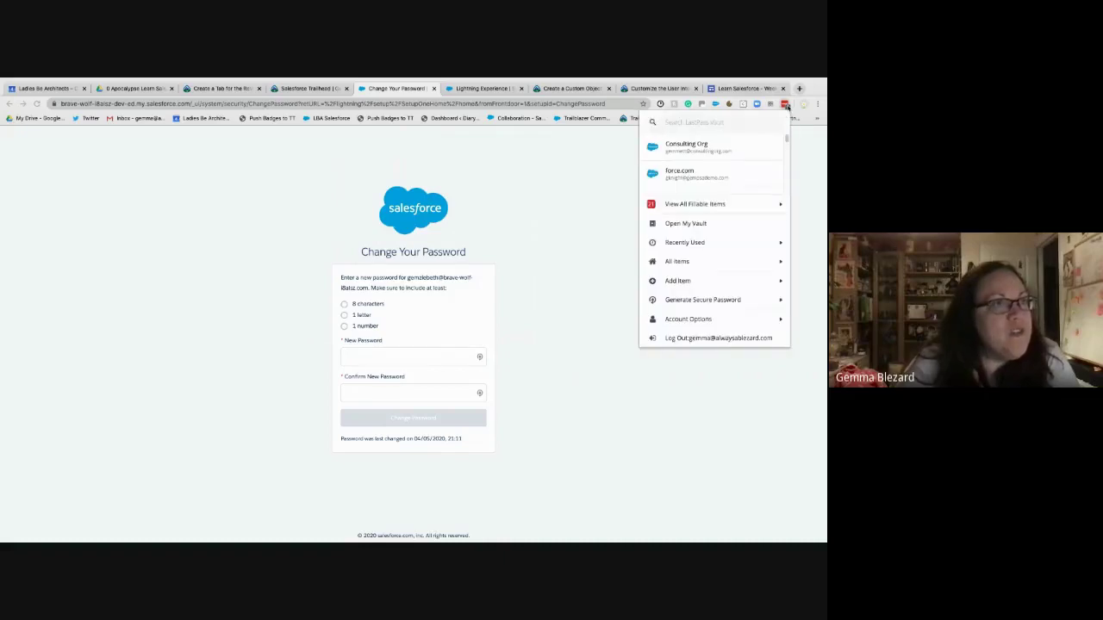
left_click(786, 104)
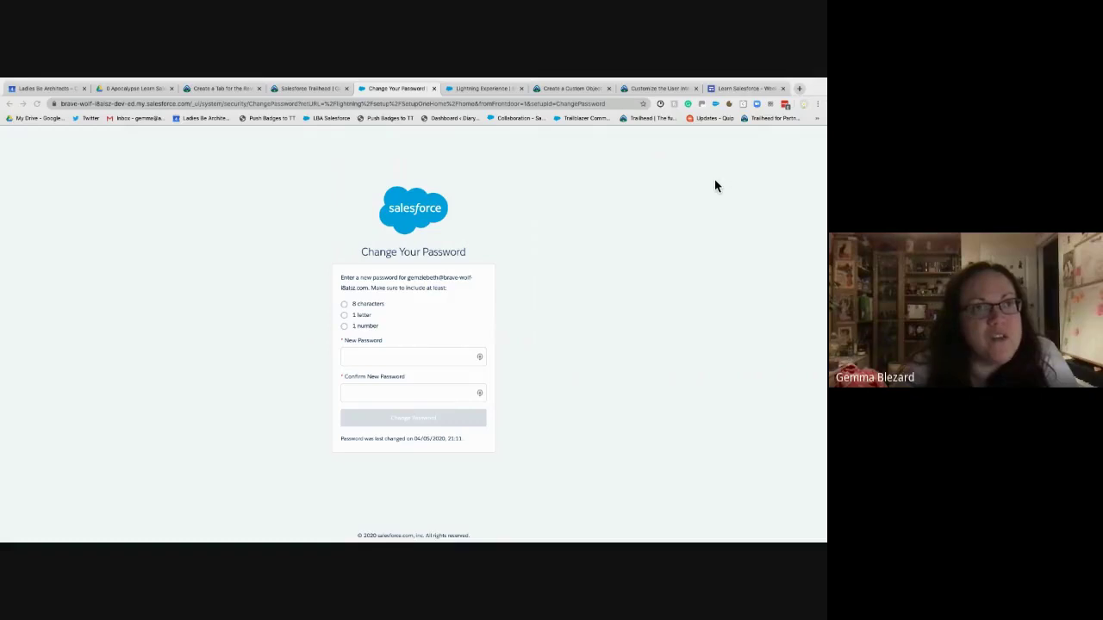
left_click(394, 356)
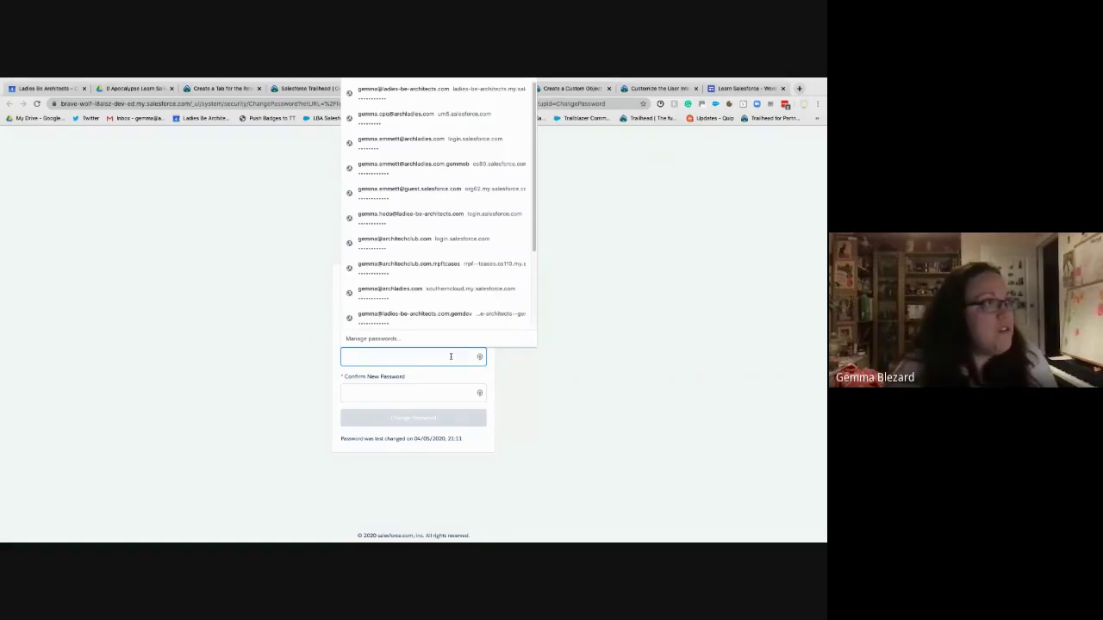
left_click(579, 365)
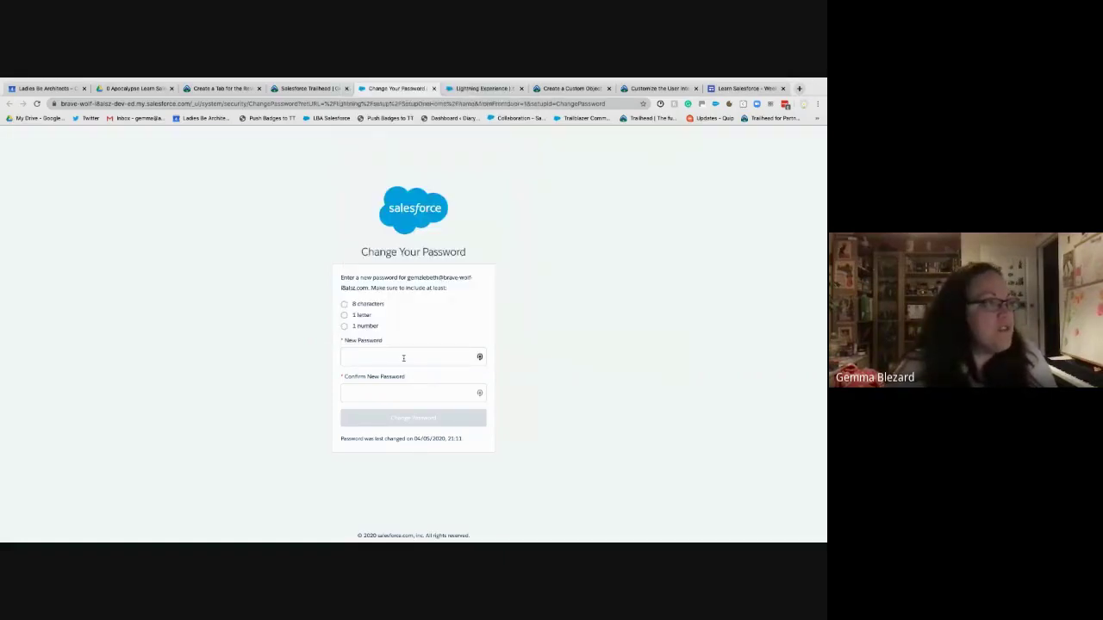
- Paste the same new password into New Password and Confirm New Password, then submit
left_click(445, 359)
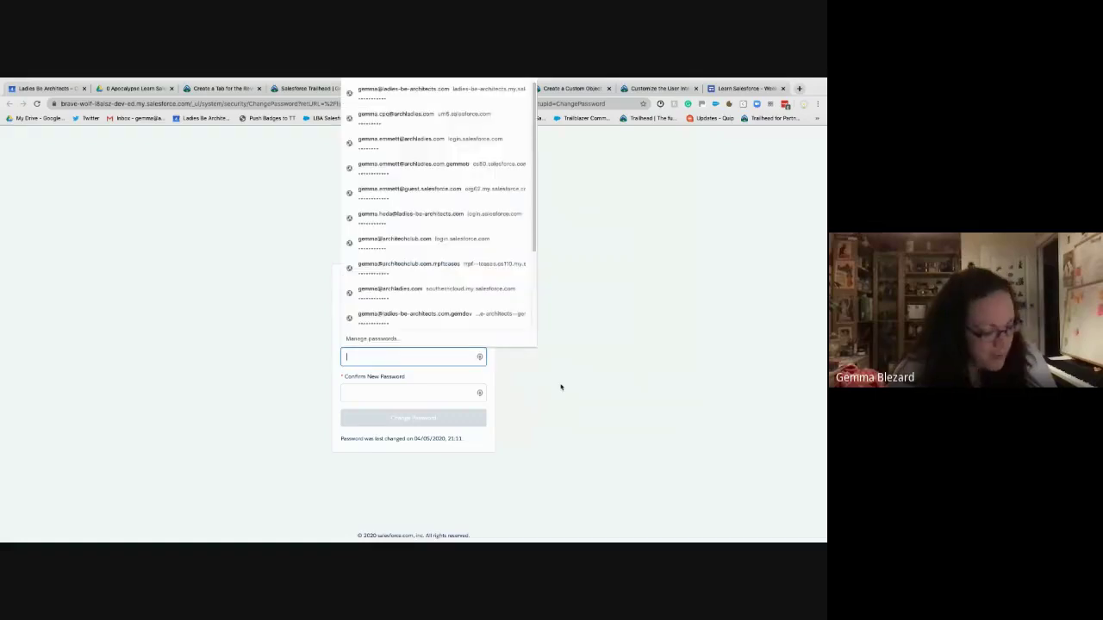
key("ctrl+v")
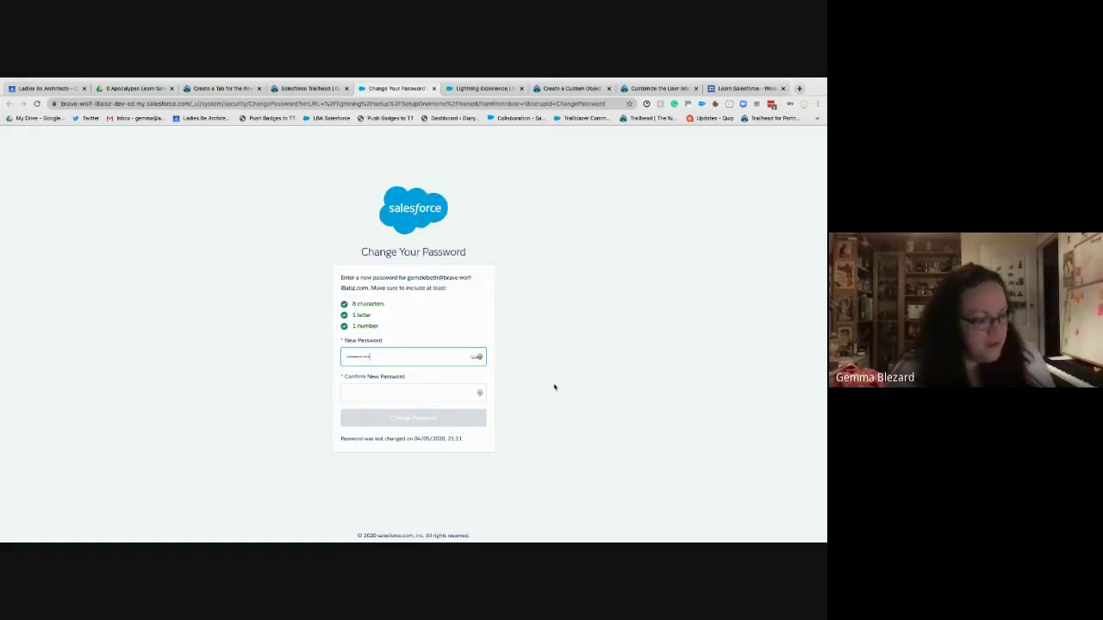
left_click(431, 394)
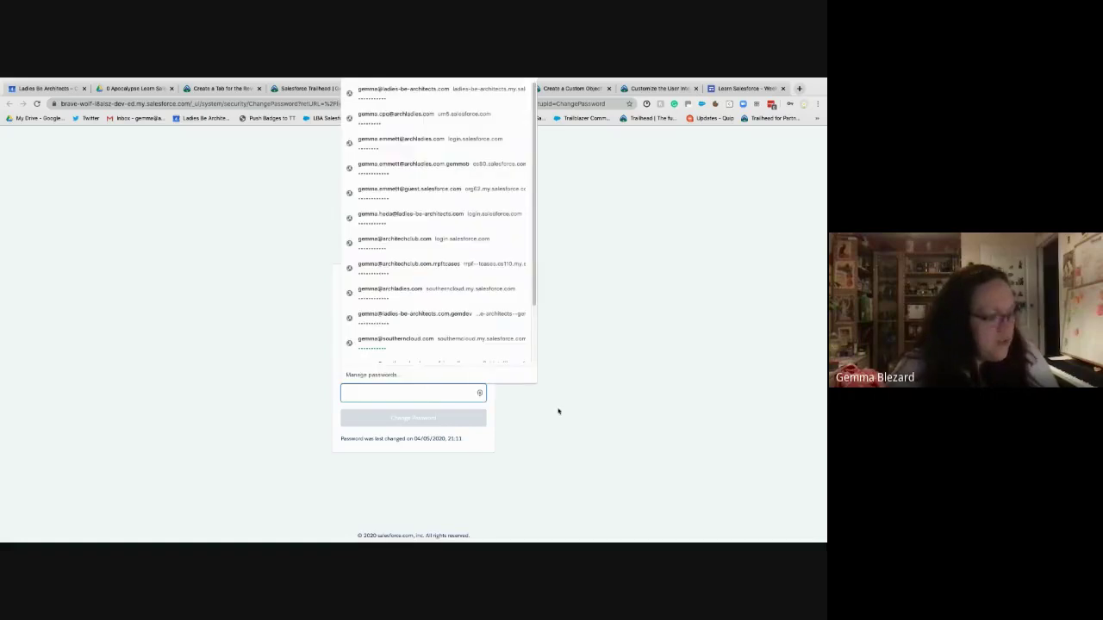
key("ctrl+v")
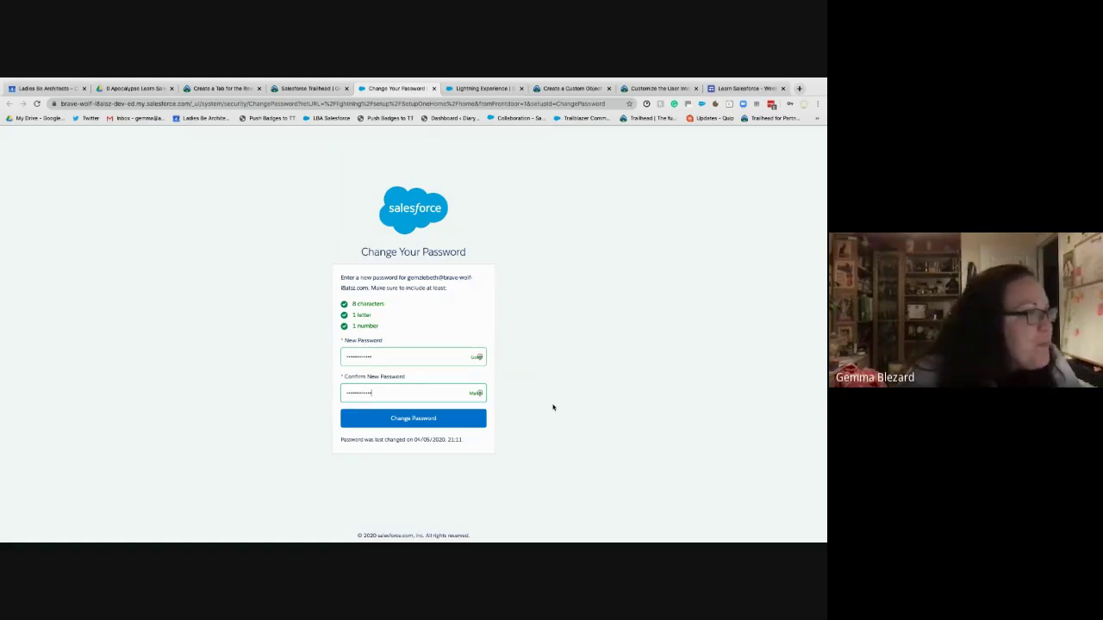
left_click(430, 421)
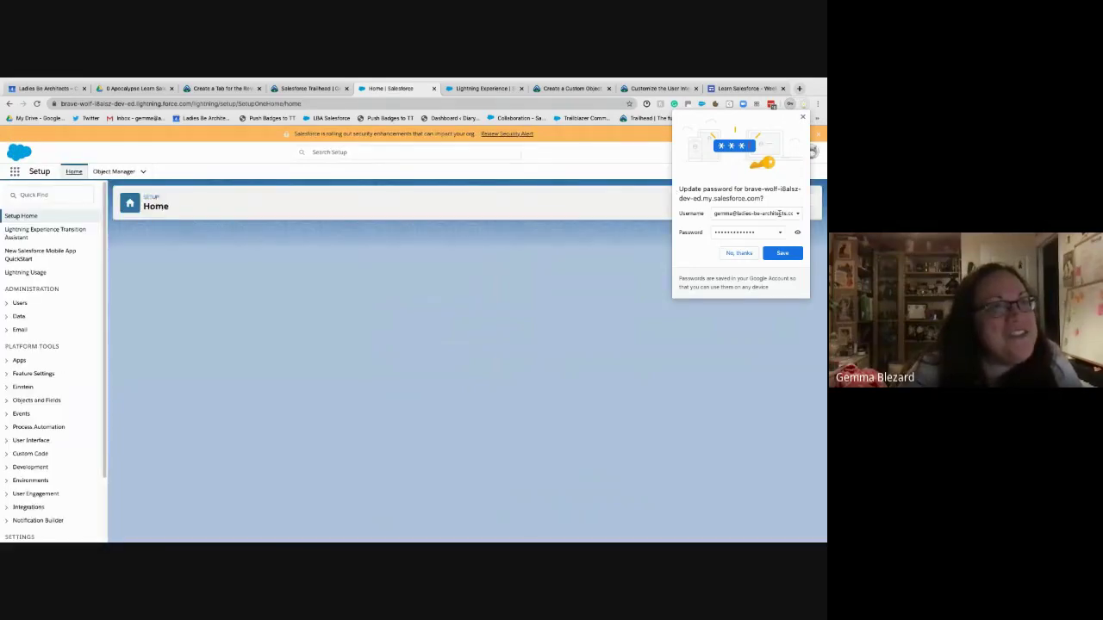
- Decline Chrome's save-password prompt, close the task-queues guidance panel, and return to Trailhead's orgs list
left_click(799, 215)
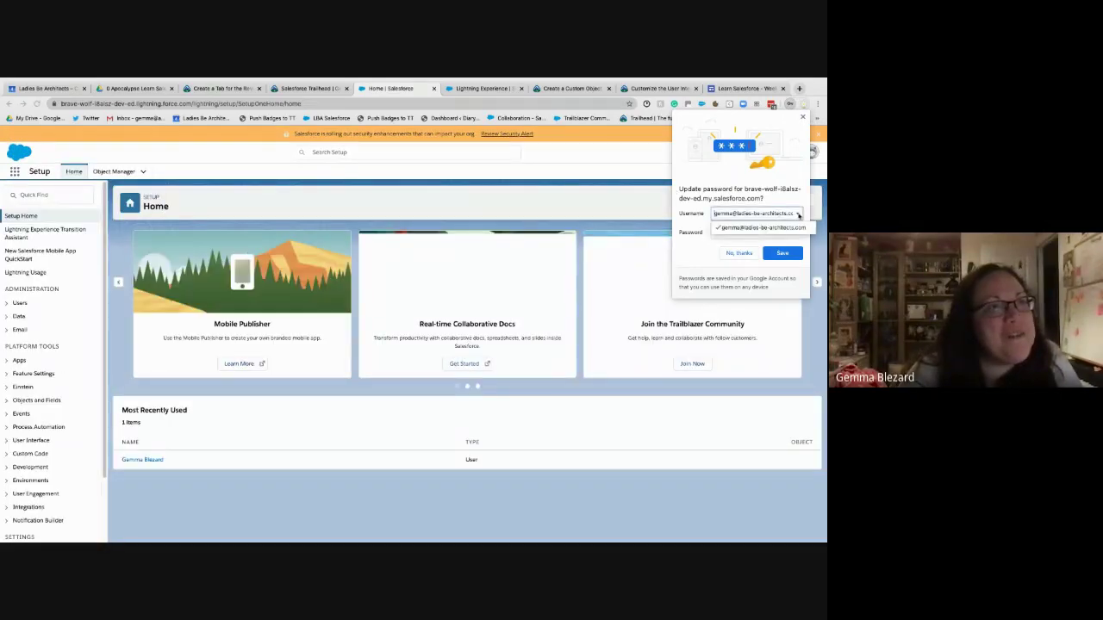
left_click(799, 215)
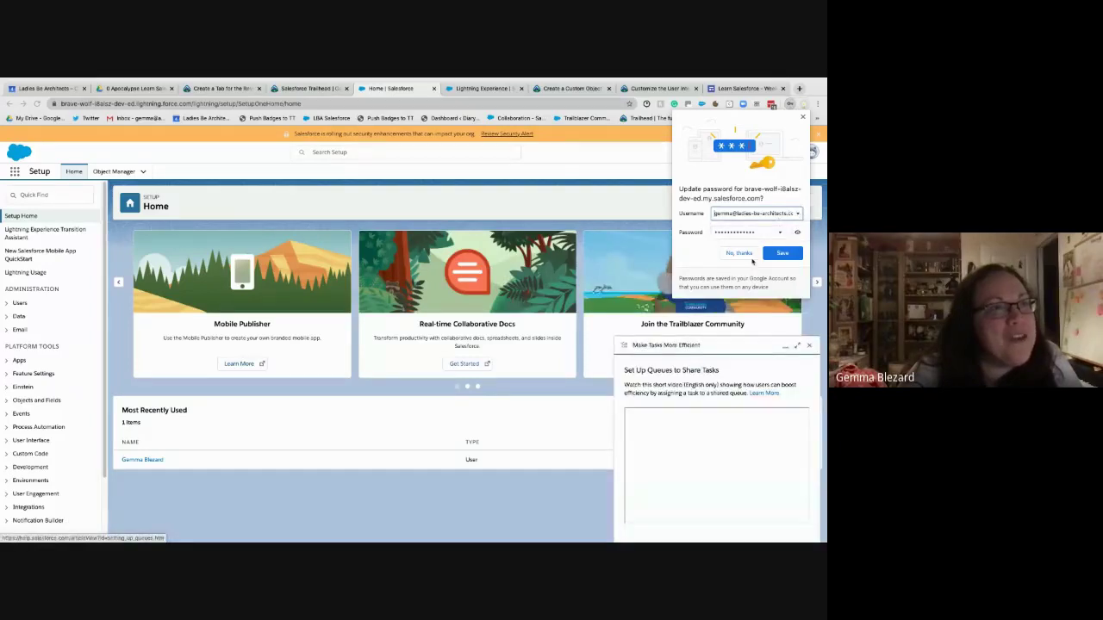
left_click(745, 254)
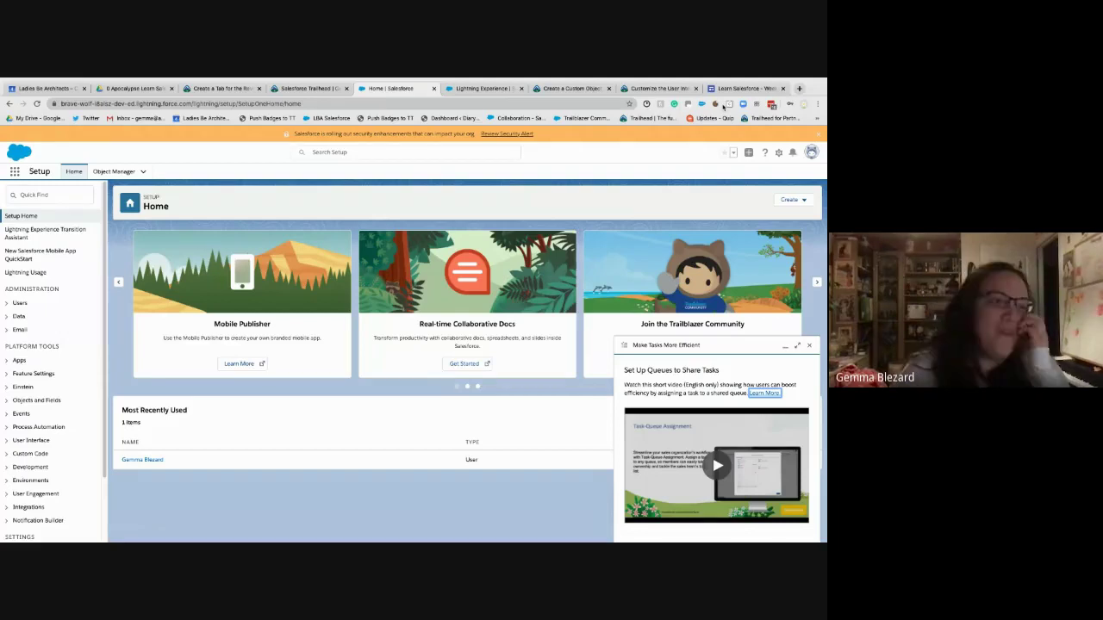
left_click(809, 344)
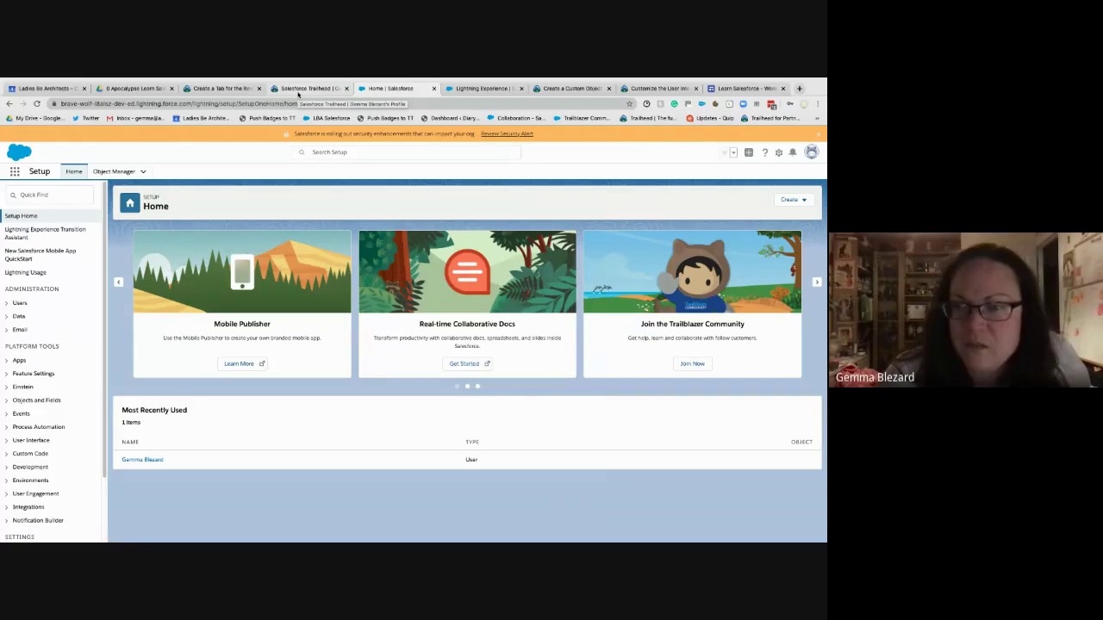
left_click(302, 88)
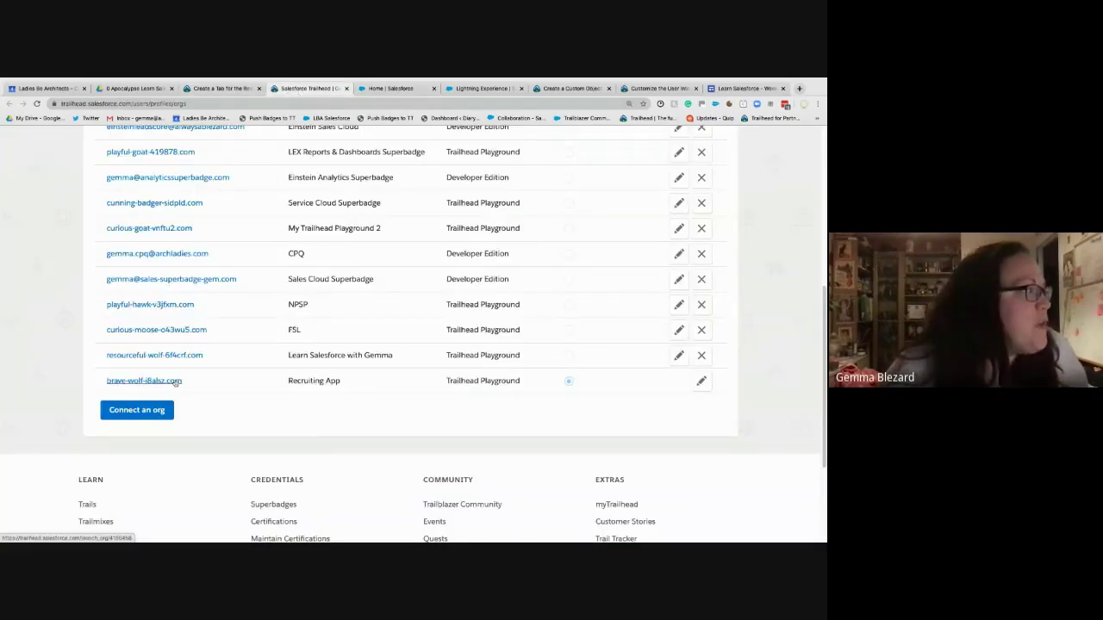
- Launch the brave-wolf Recruiting App playground from the connected orgs list
left_click(143, 380)
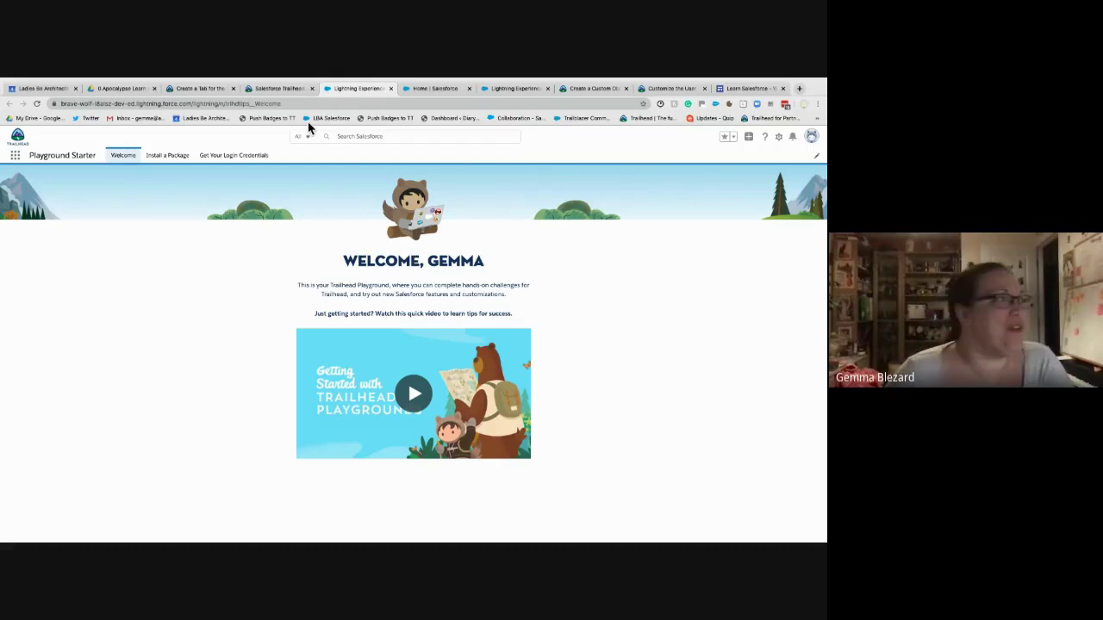
- Go to the playground's Playground Starter Install a Package page, with Package ID still empty
left_click(318, 89)
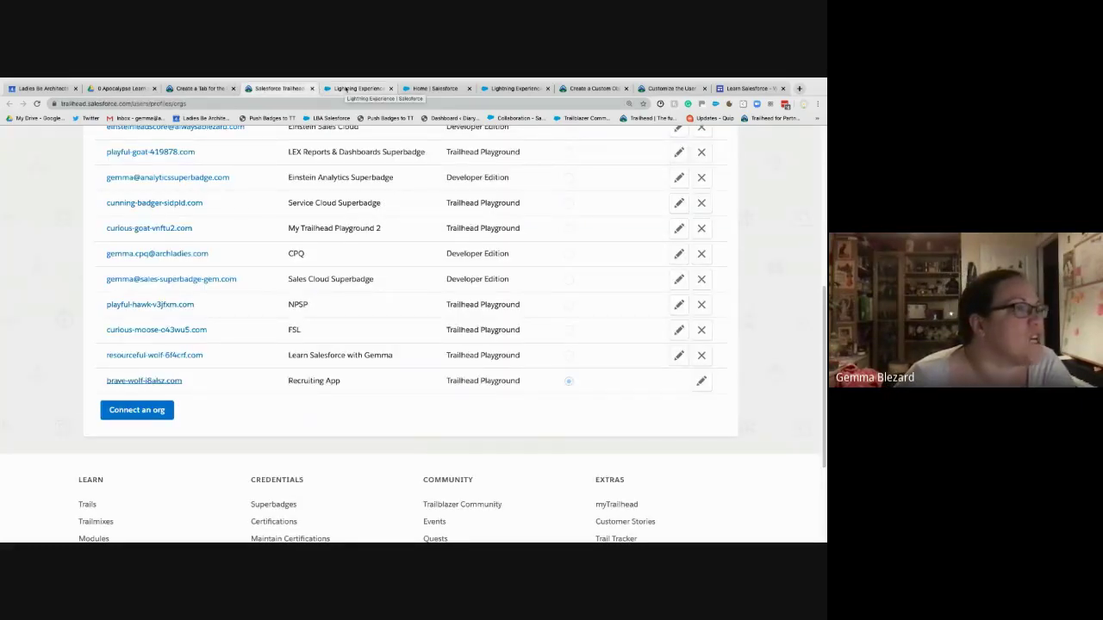
left_click(346, 90)
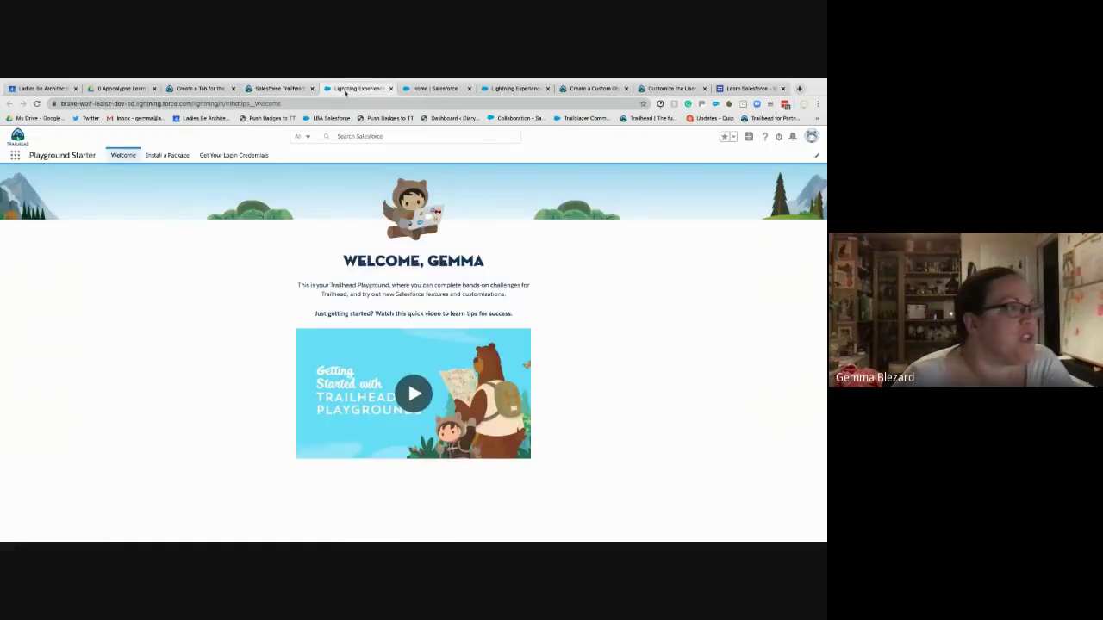
left_click(167, 155)
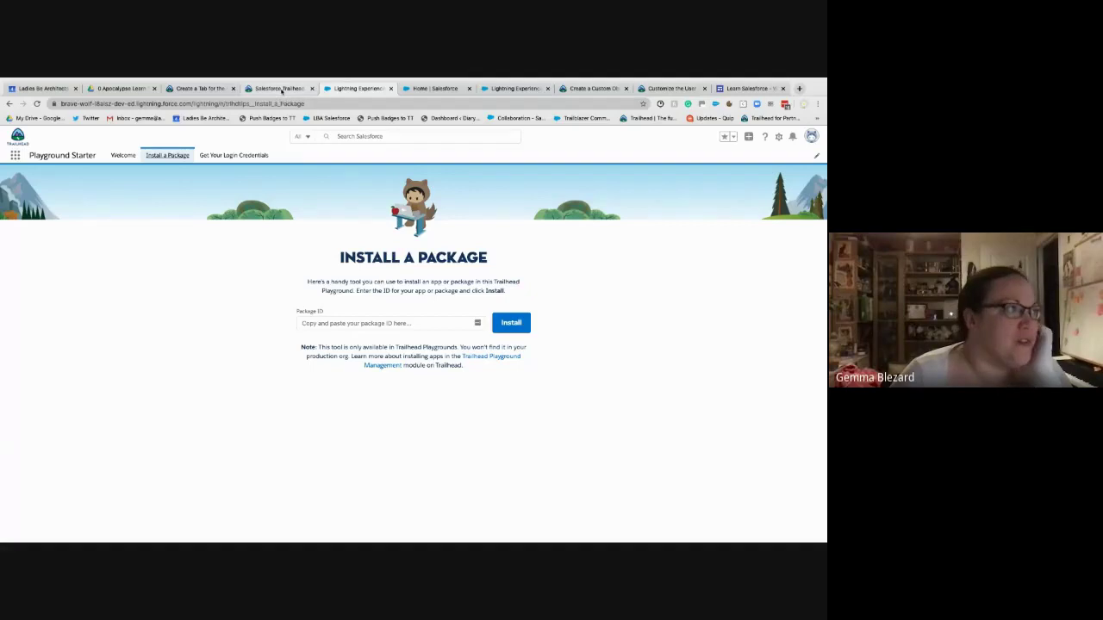
- Look through the open orgs-list, Setup and install tabs, ending on the Create a Custom Object for Reviews instructions
left_click(281, 91)
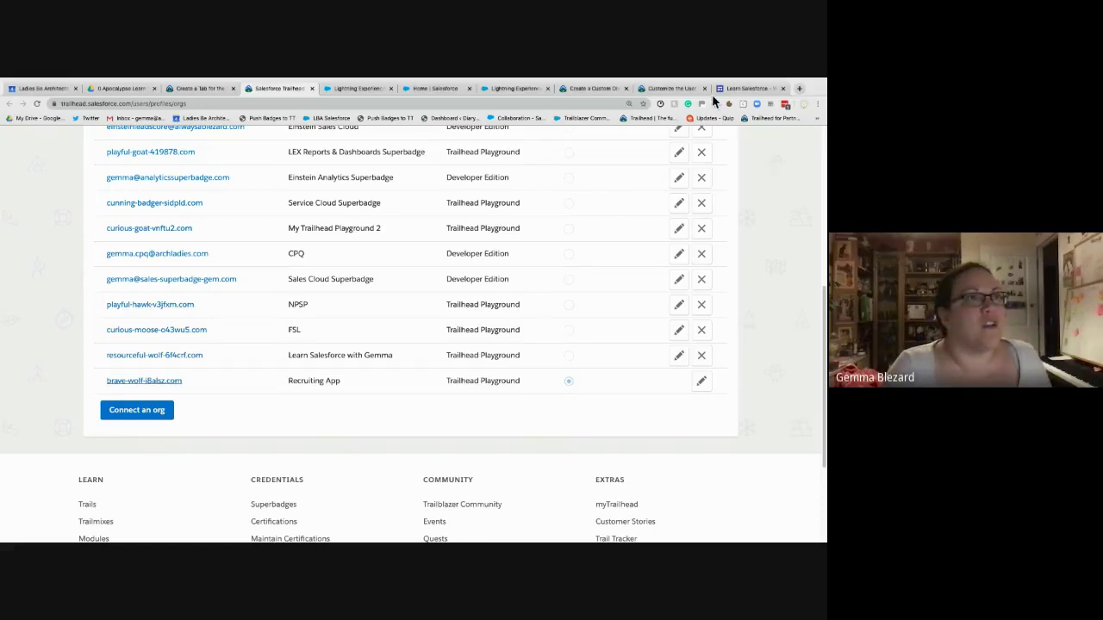
left_click(201, 88)
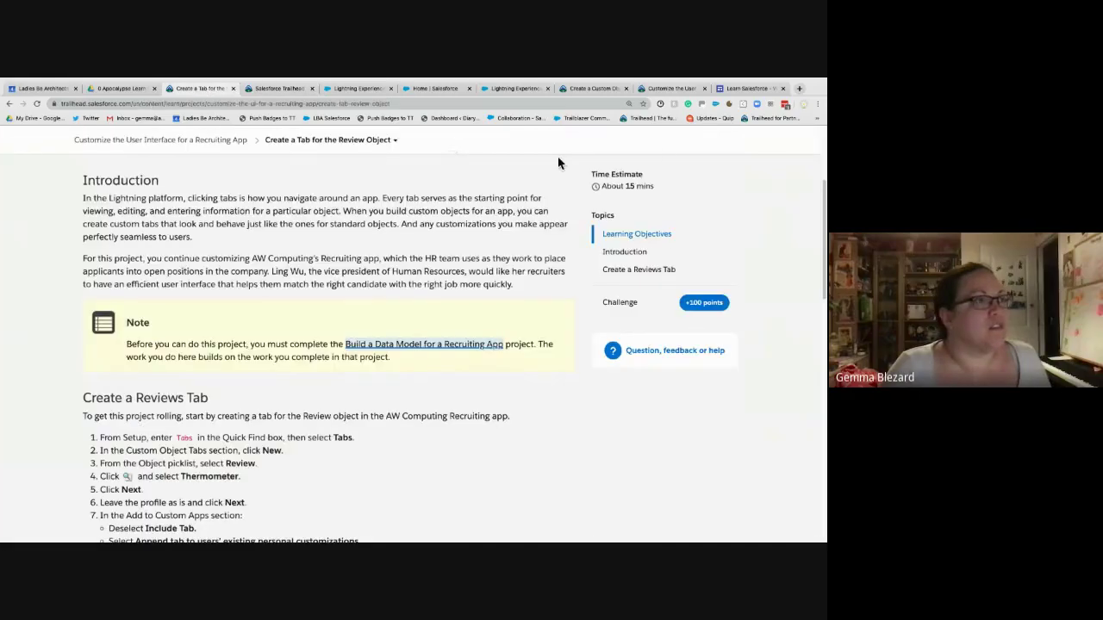
left_click(280, 89)
left_click(355, 90)
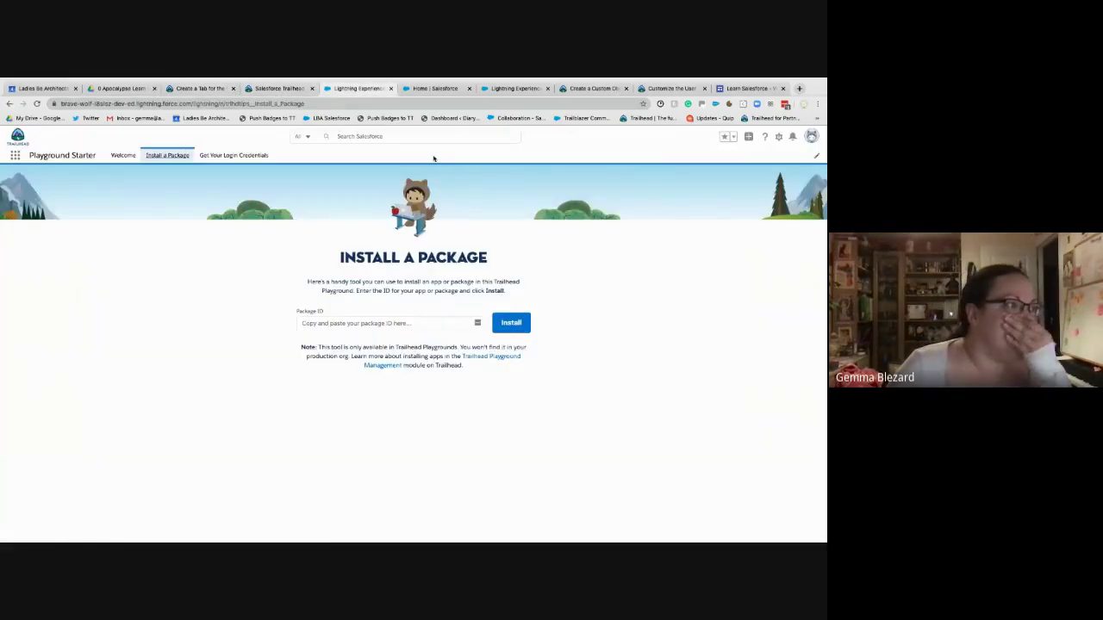
left_click(267, 89)
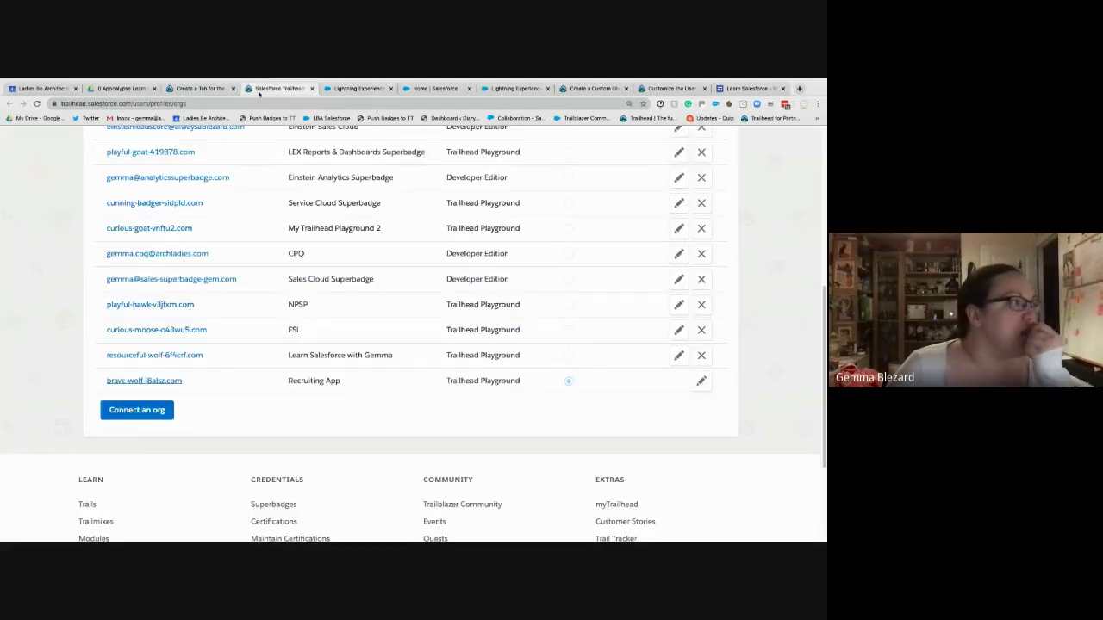
left_click(207, 88)
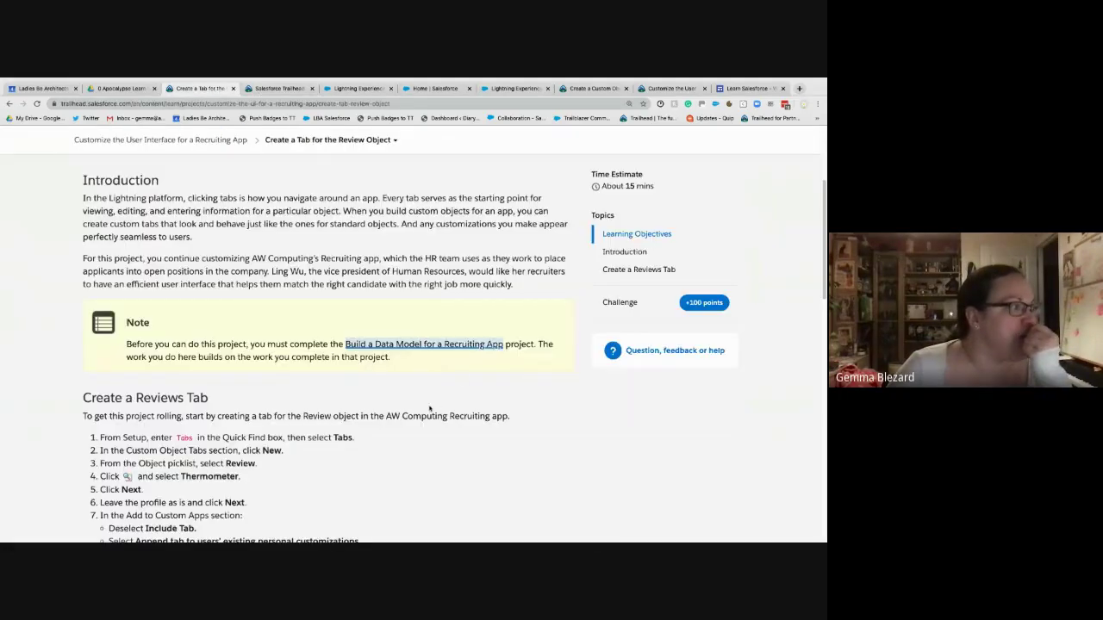
left_click(276, 89)
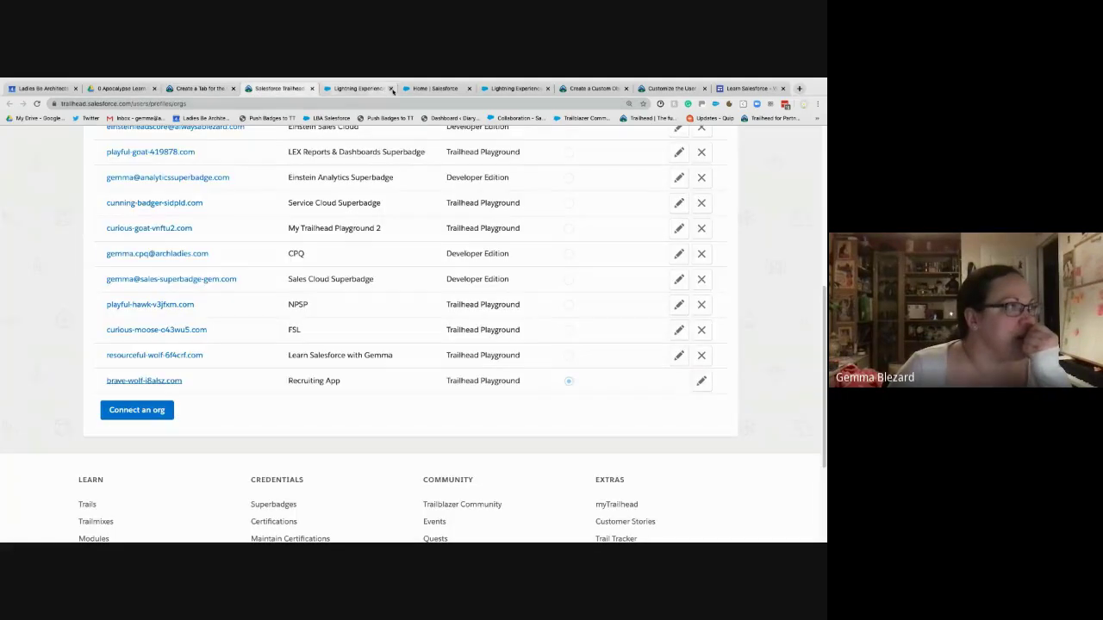
left_click(513, 89)
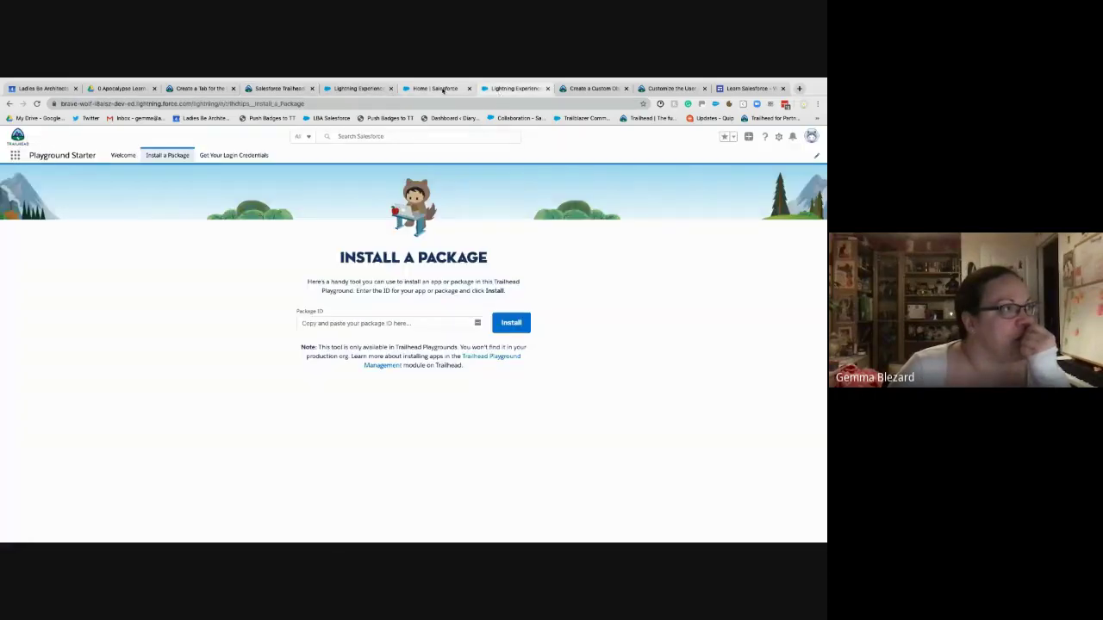
left_click(436, 89)
left_click(358, 89)
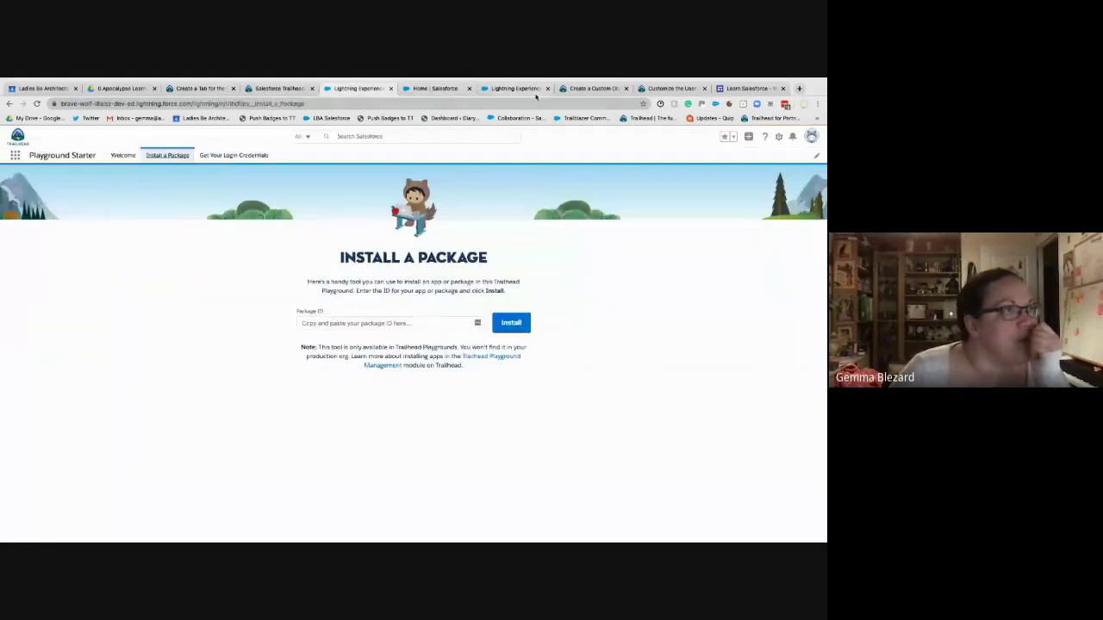
left_click(593, 88)
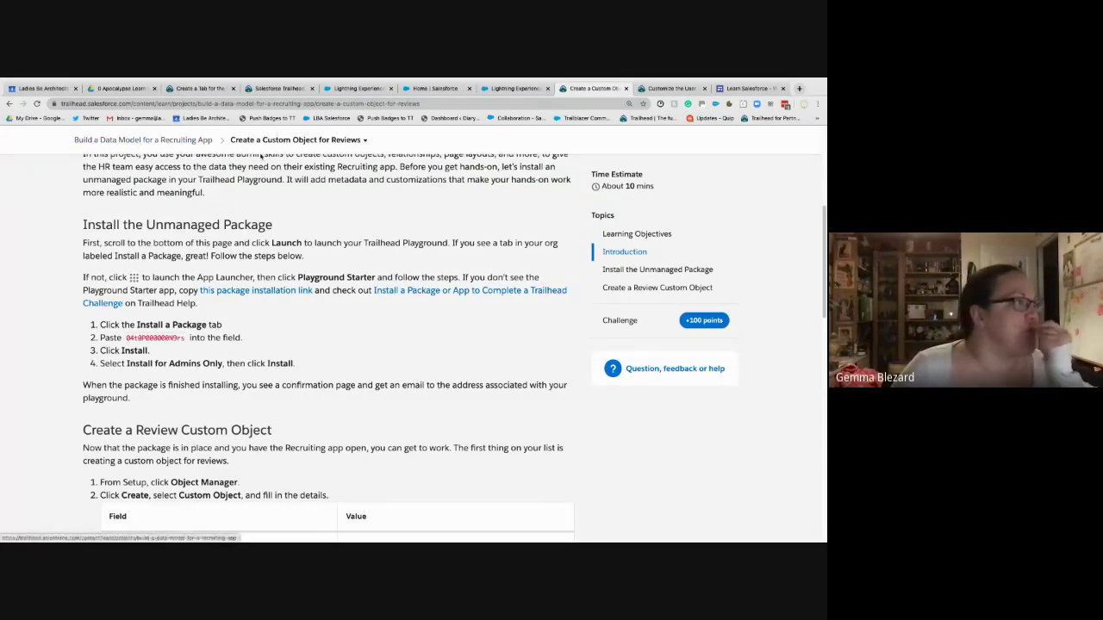
- Copy the Recruiting App package ID from step 2 and go to the playground's Install a Package page
double_click(151, 338)
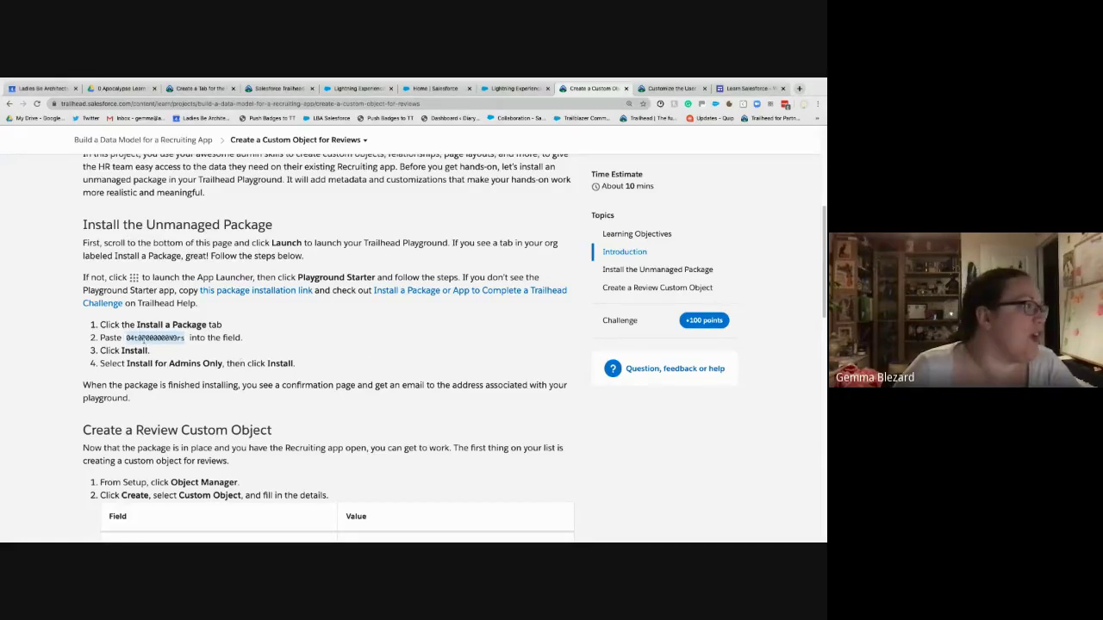
right_click(144, 339)
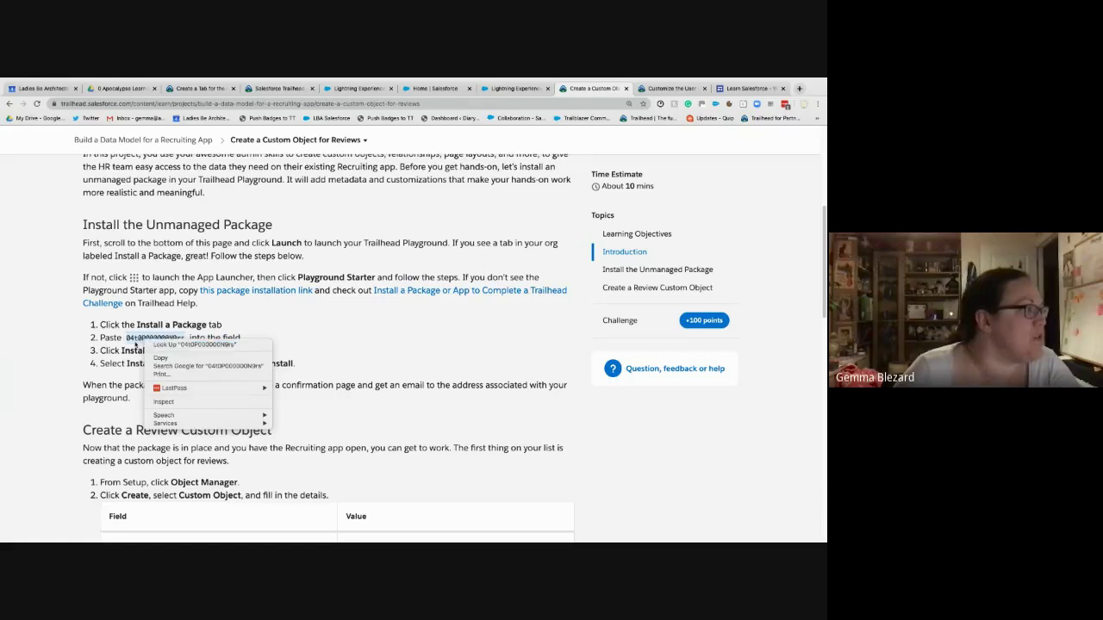
left_click(129, 343)
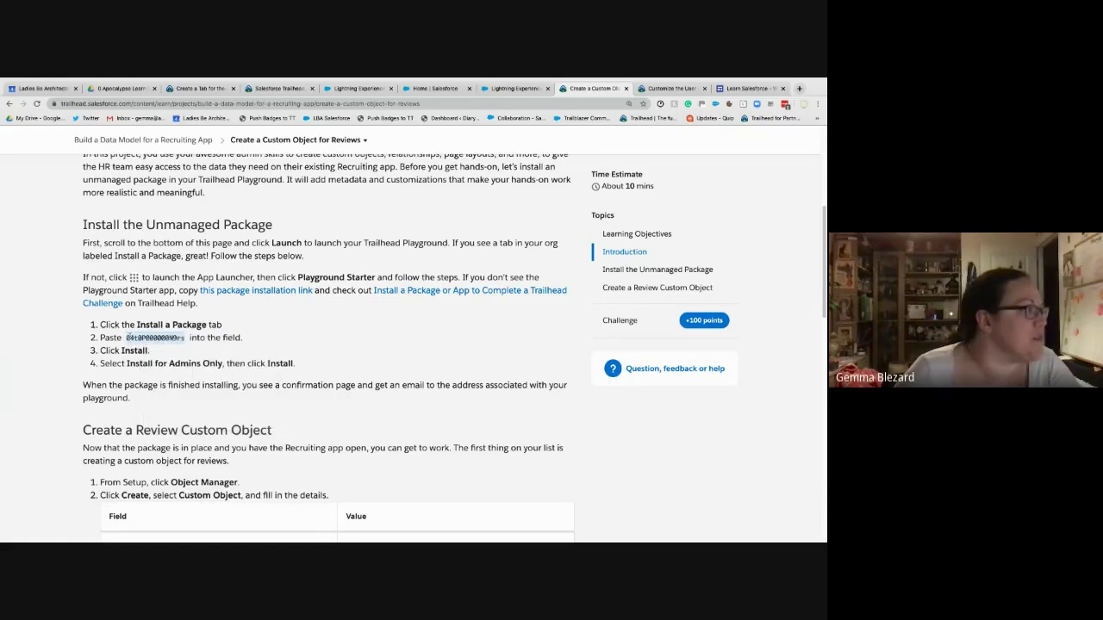
right_click(148, 337)
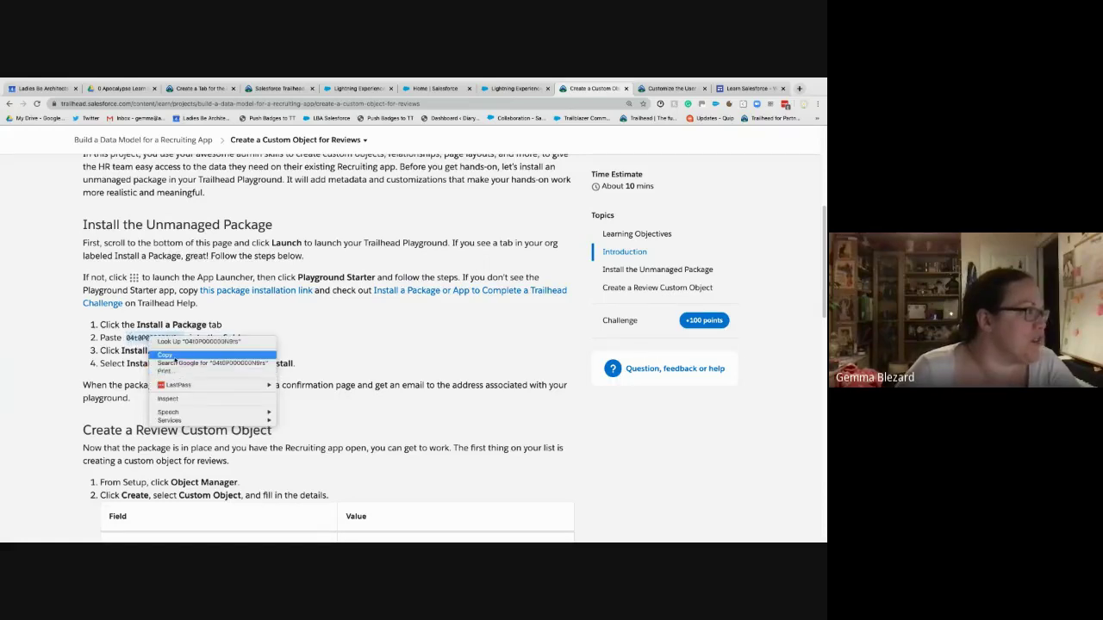
left_click(181, 356)
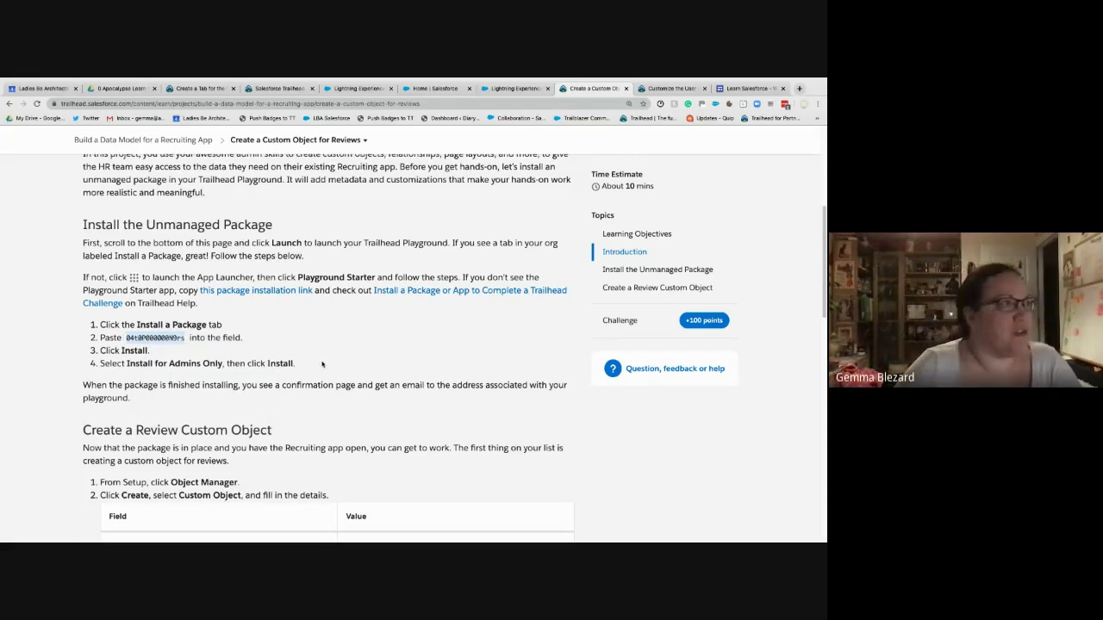
left_click(515, 88)
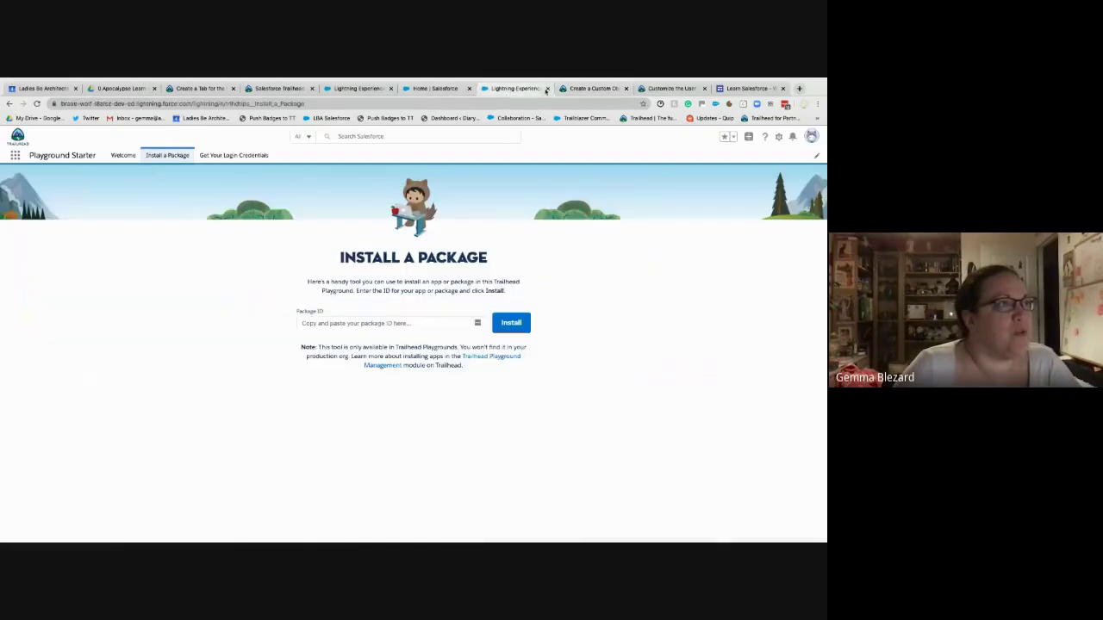
- Paste the package ID into the Package ID field and install the Recruiting App Package for all users
left_click(349, 321)
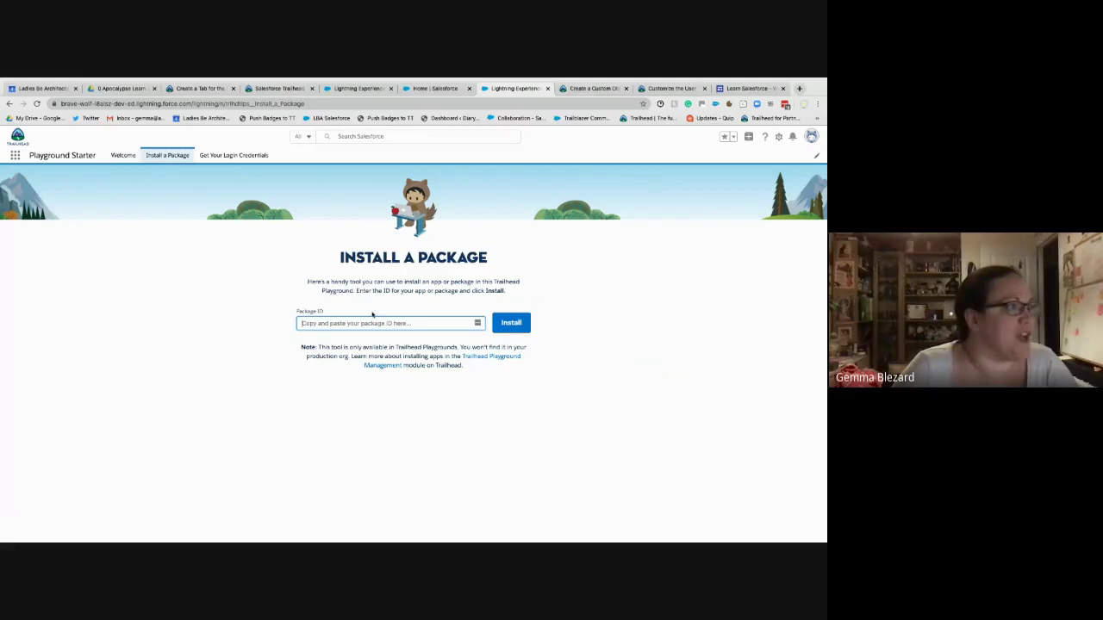
key("ctrl+v")
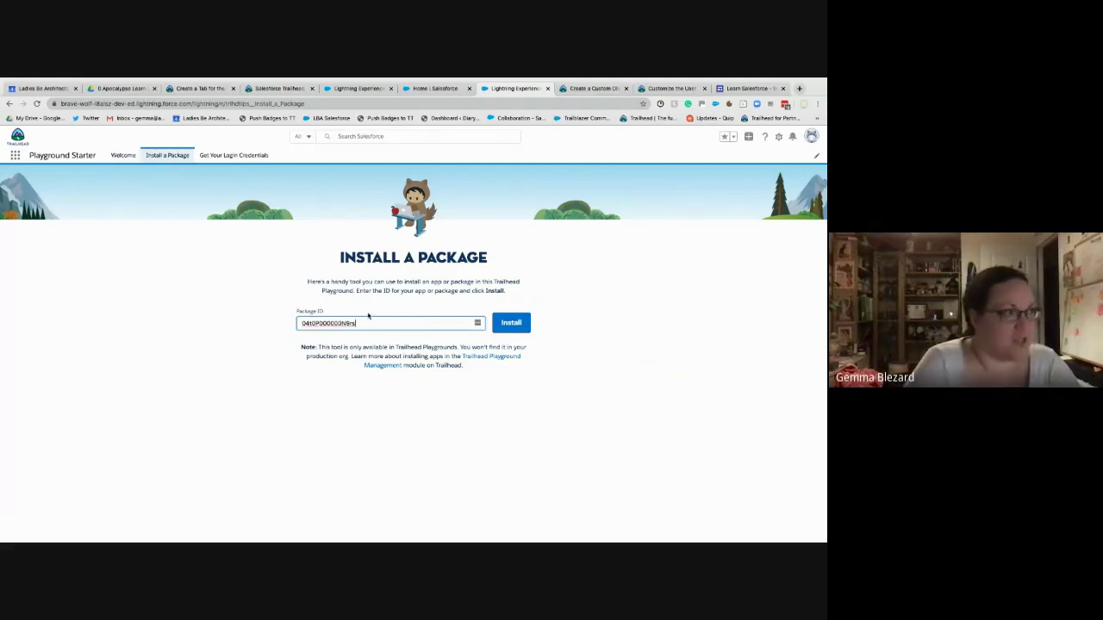
left_click(511, 324)
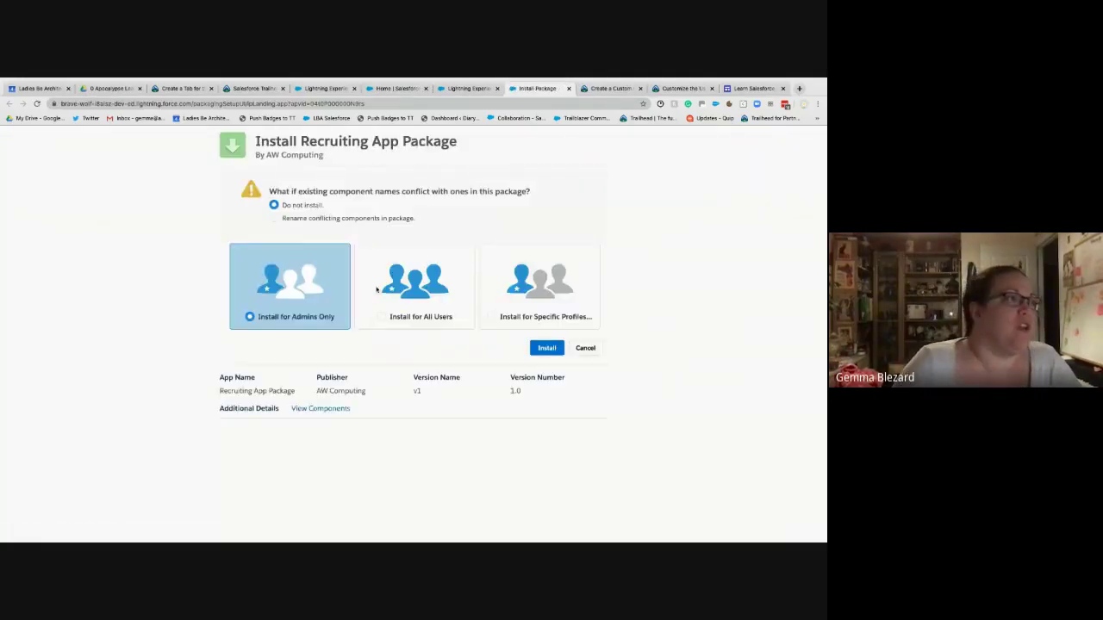
left_click(469, 89)
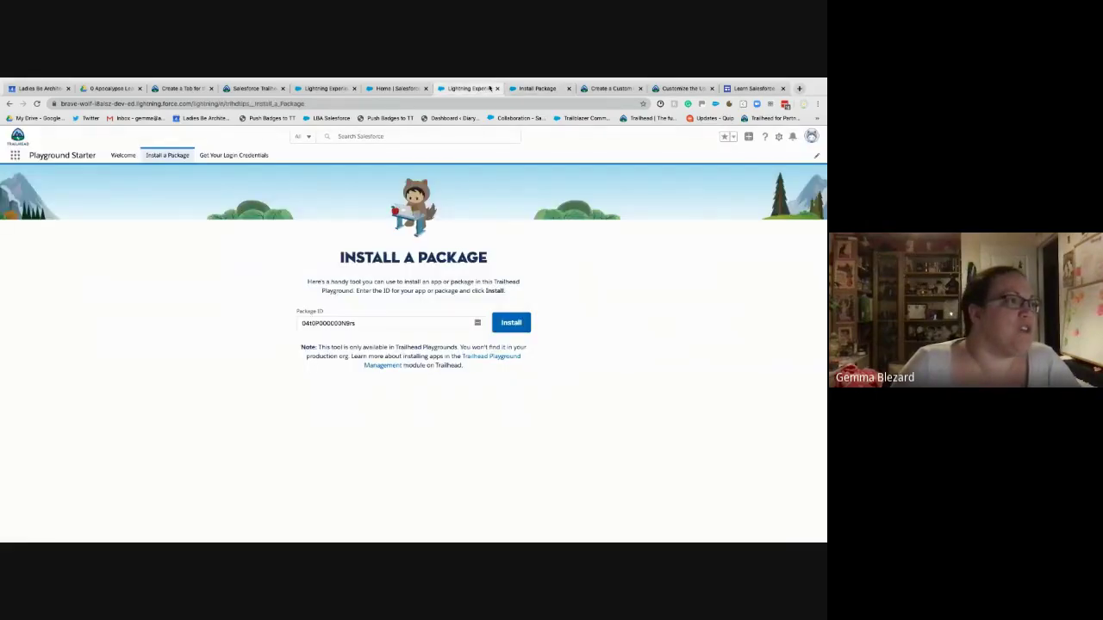
left_click(527, 88)
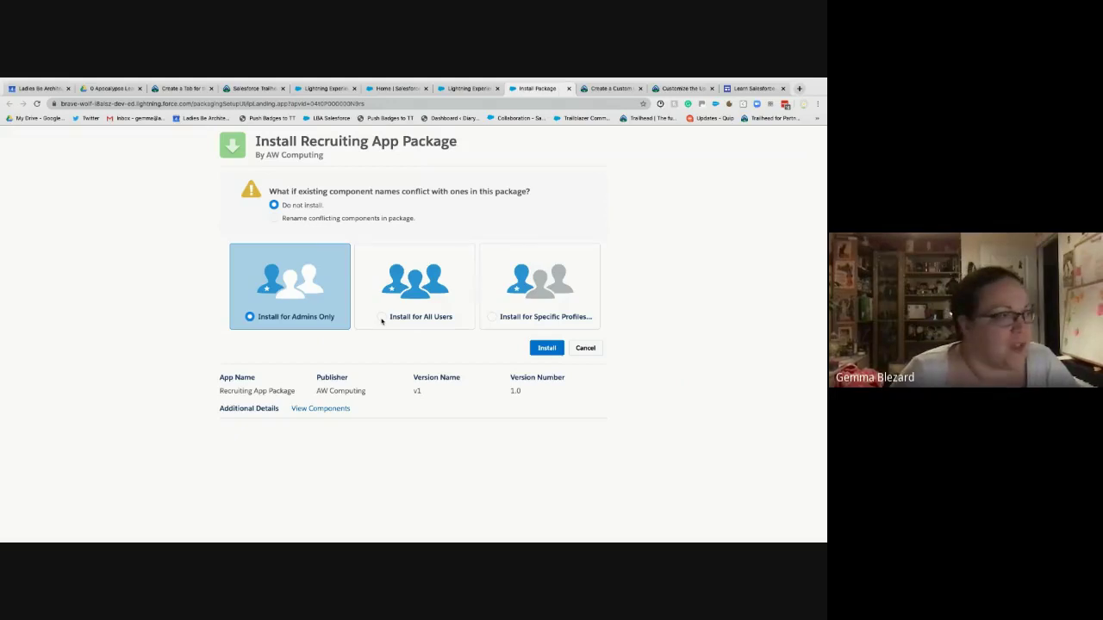
left_click(382, 319)
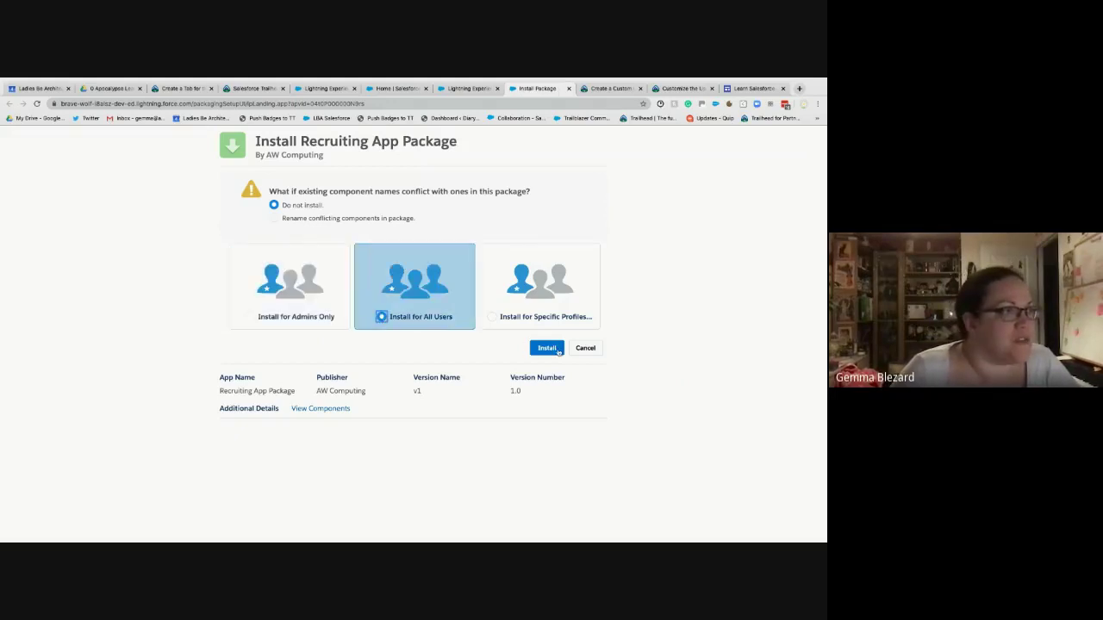
left_click(557, 350)
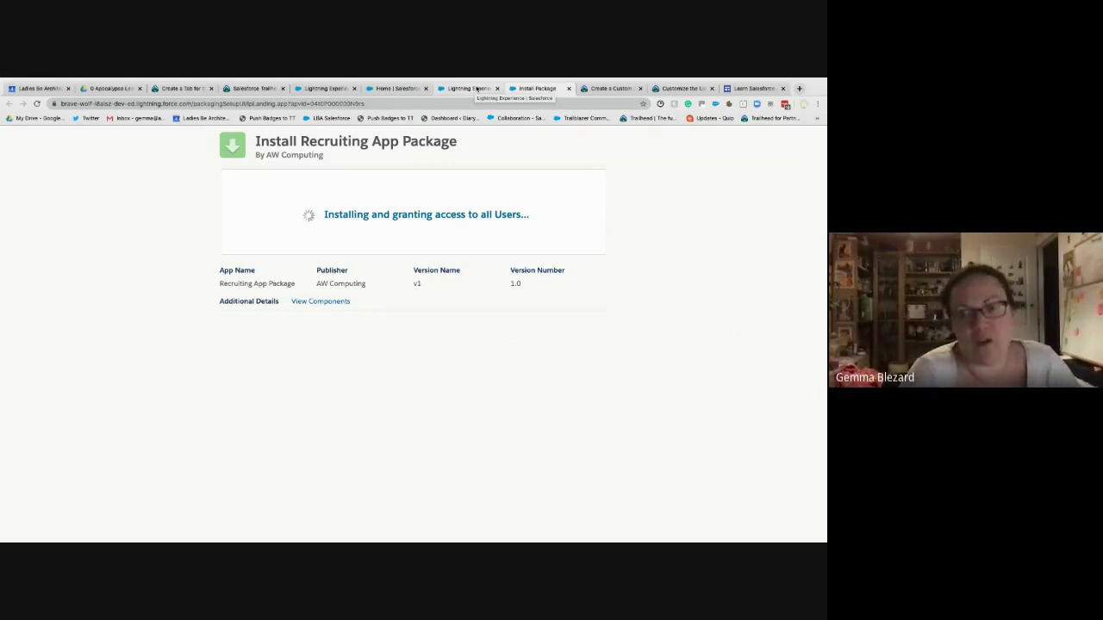
- Close the connected orgs list and the Create a Tab lesson tabs, and check the package installation progress
left_click(454, 91)
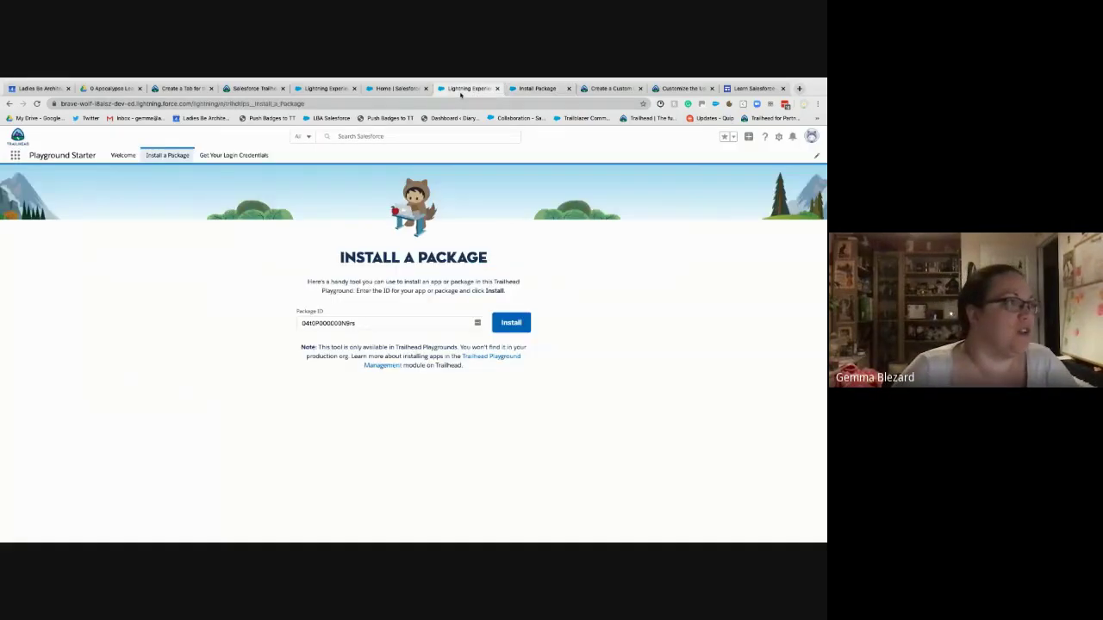
left_click(381, 90)
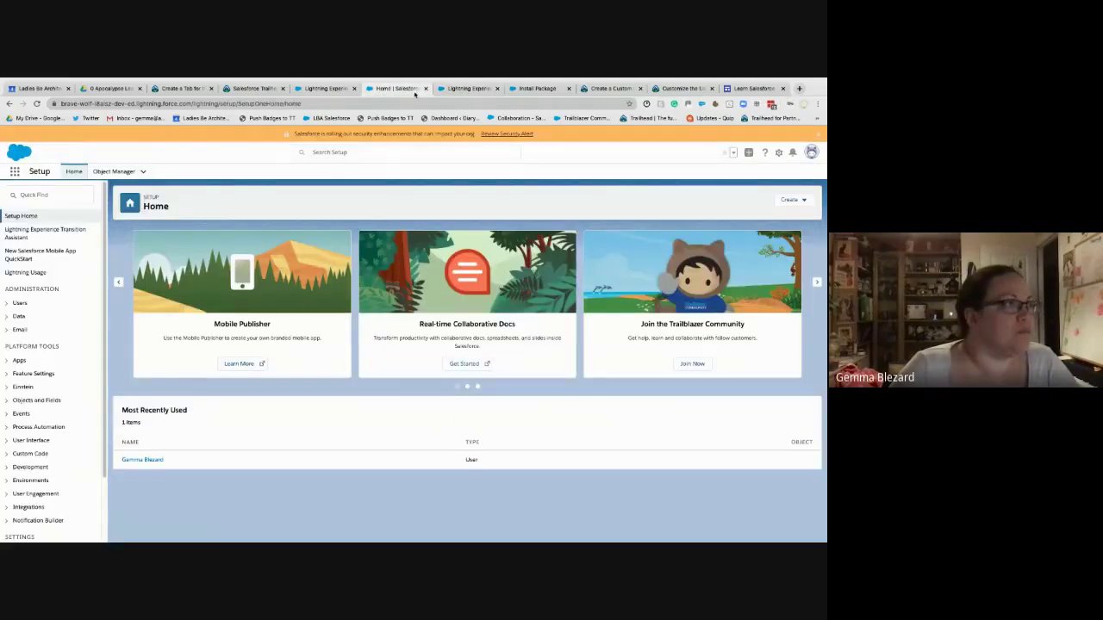
left_click(348, 90)
left_click(274, 90)
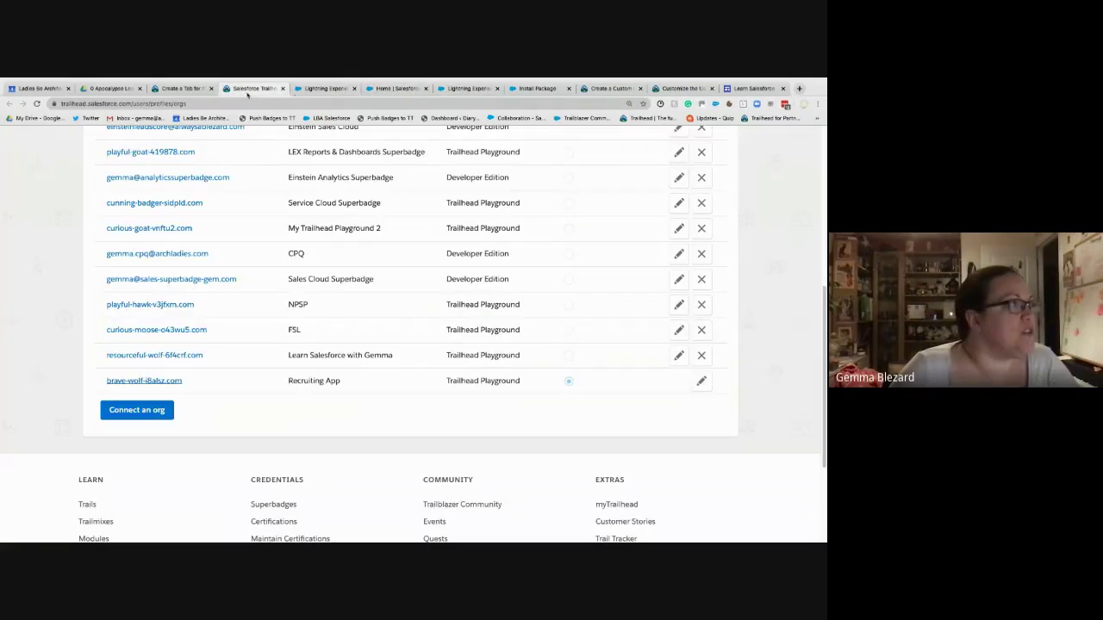
left_click(284, 89)
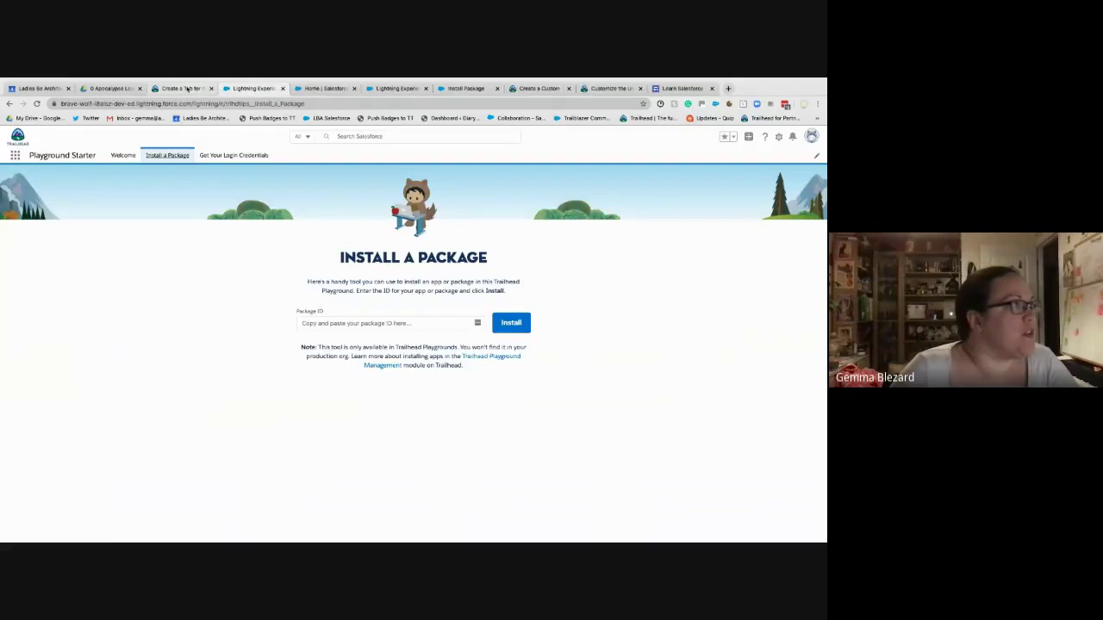
left_click(191, 88)
left_click(213, 89)
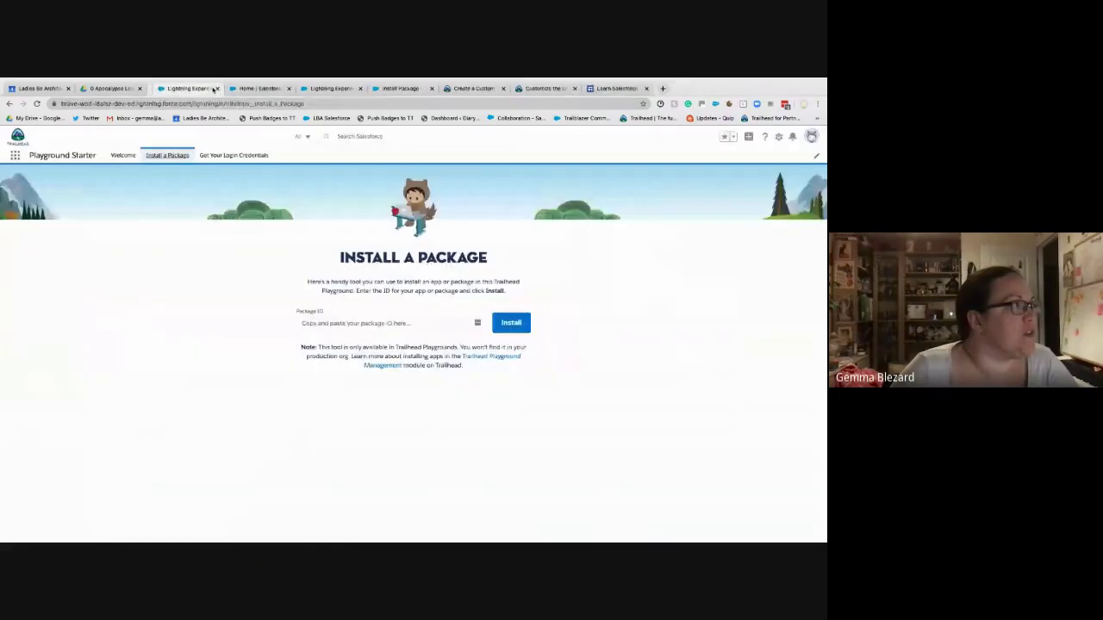
left_click(268, 89)
left_click(327, 88)
left_click(380, 92)
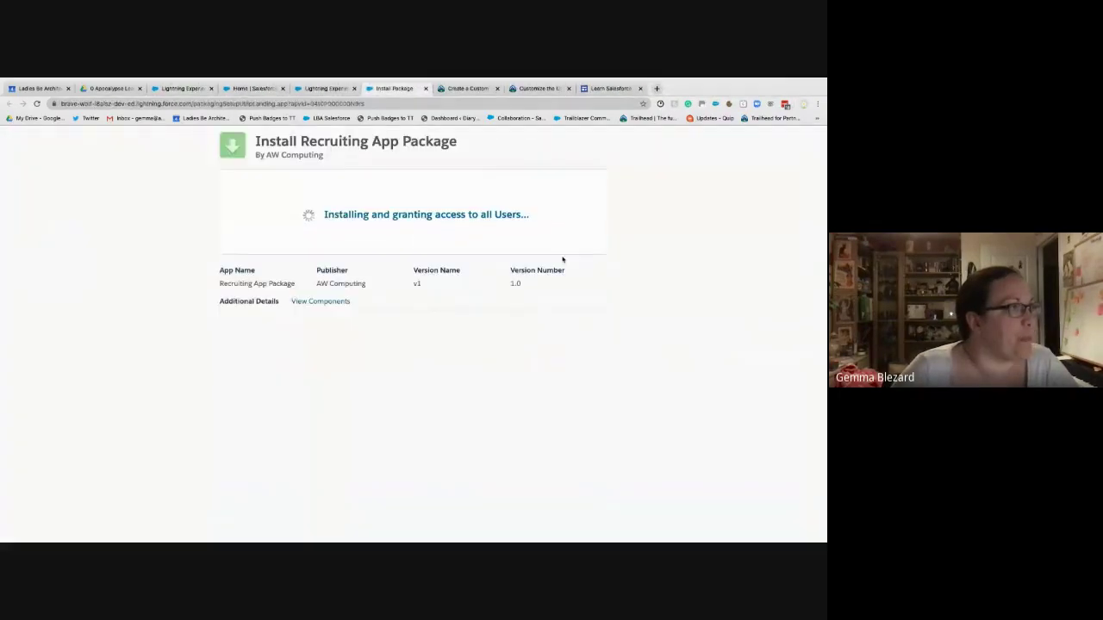
- Check again whether the install has finished, then return to the top of the Create a Custom Object for Reviews instructions
left_click(575, 89)
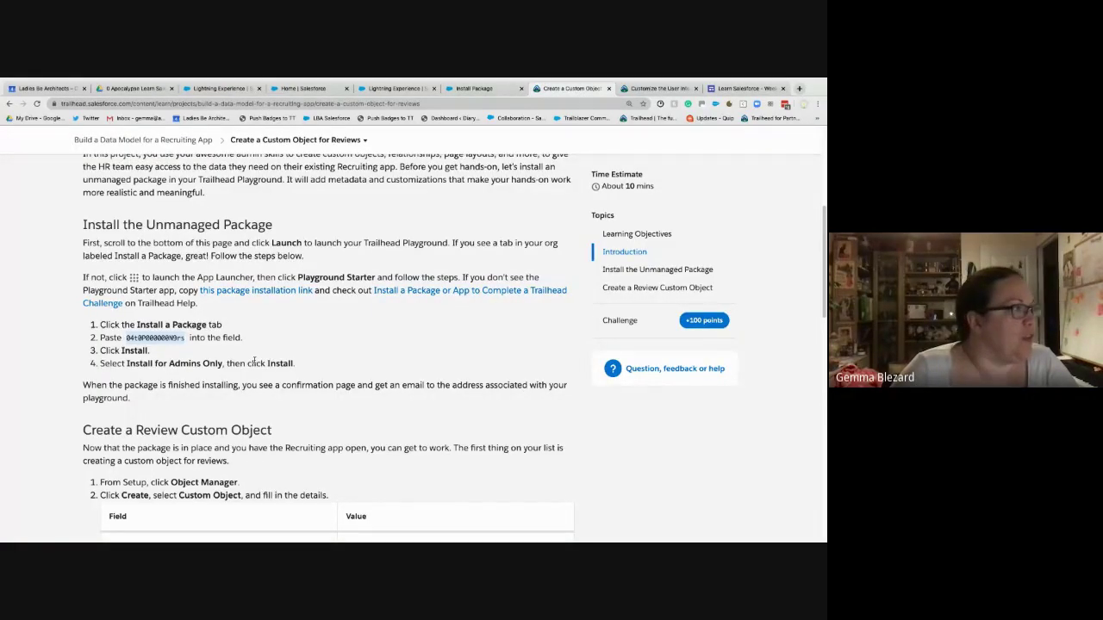
scroll(233, 360, "down", 3)
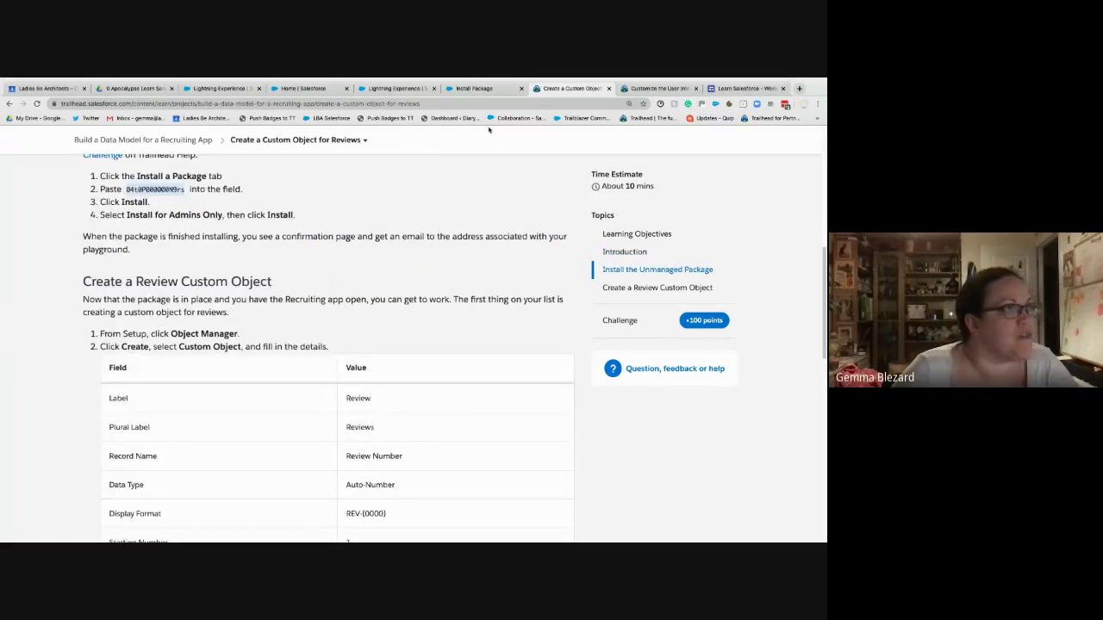
left_click(515, 90)
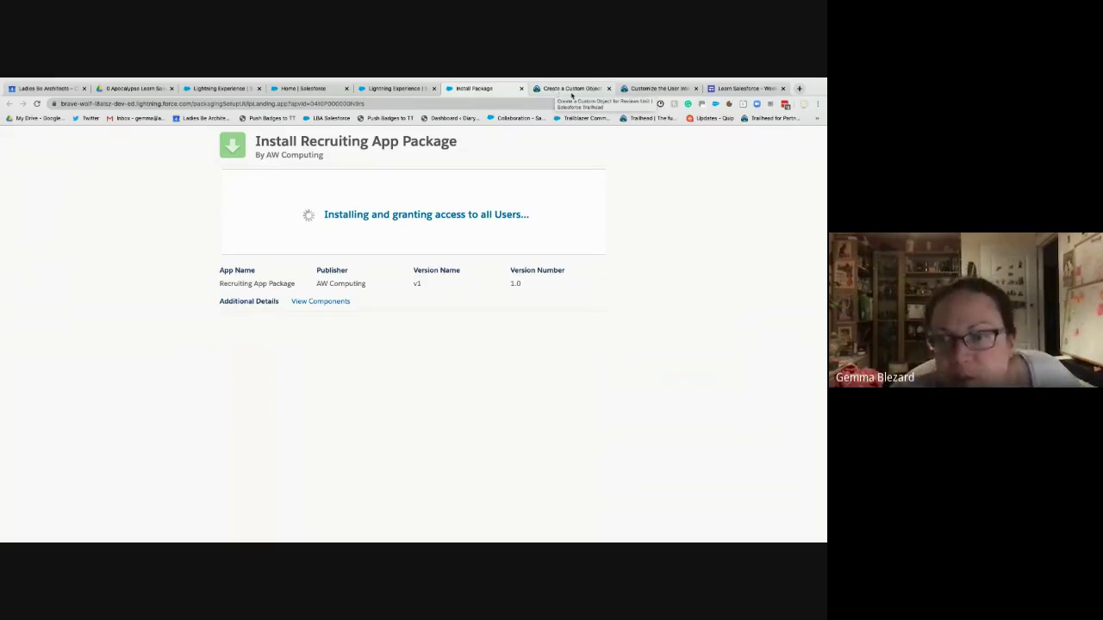
left_click(588, 90)
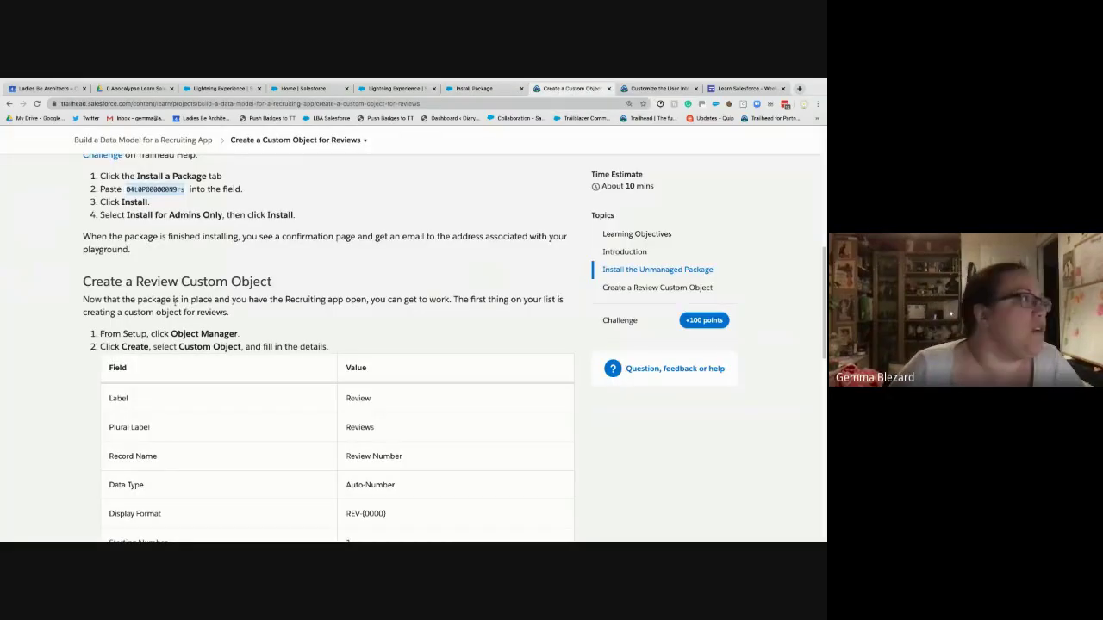
scroll(176, 302, "up", 10)
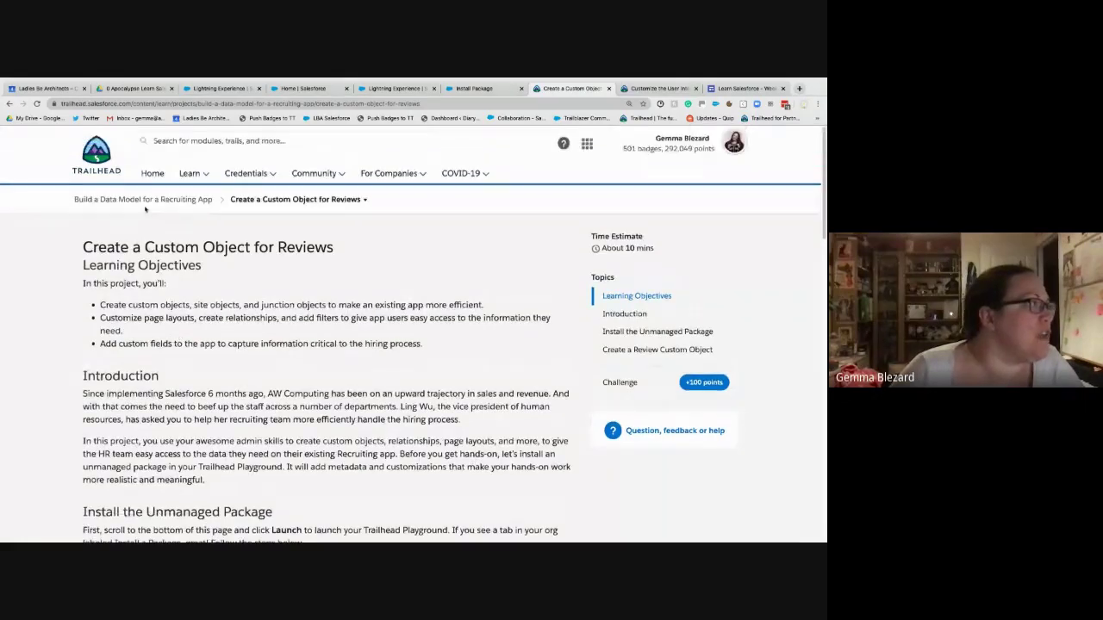
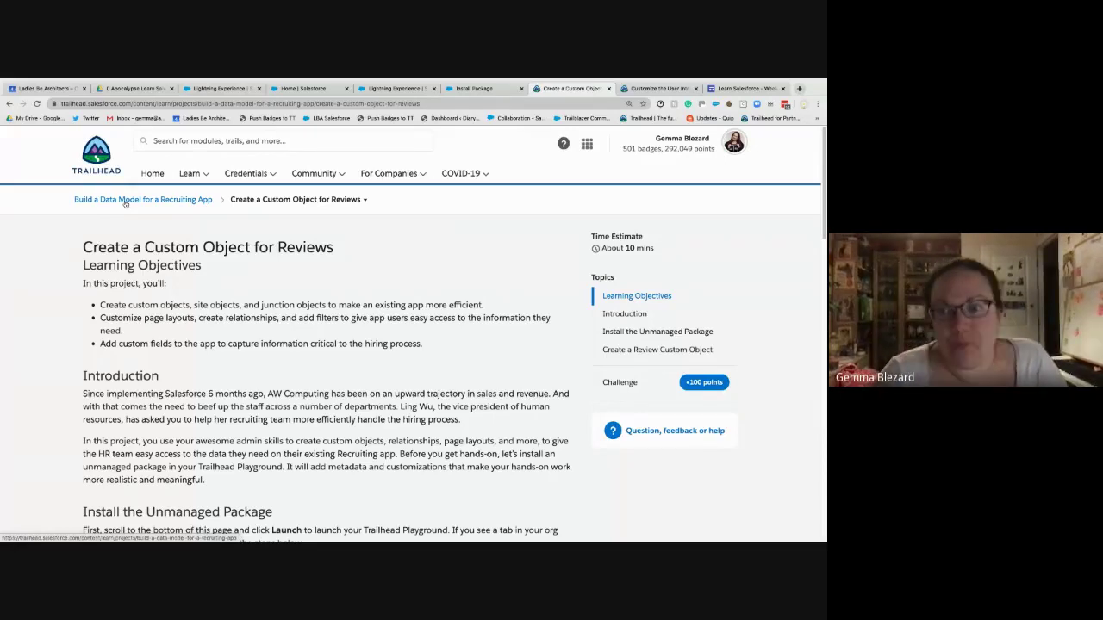
- Finish the Recruiting App Package installation and show it in the Installed Packages list
left_click(477, 90)
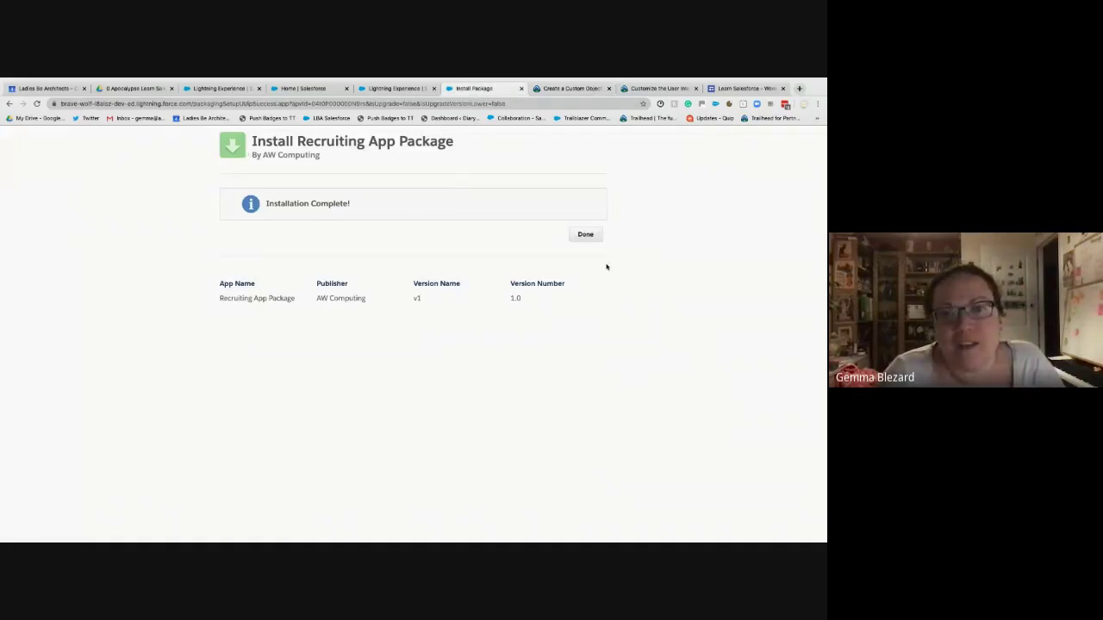
left_click(584, 240)
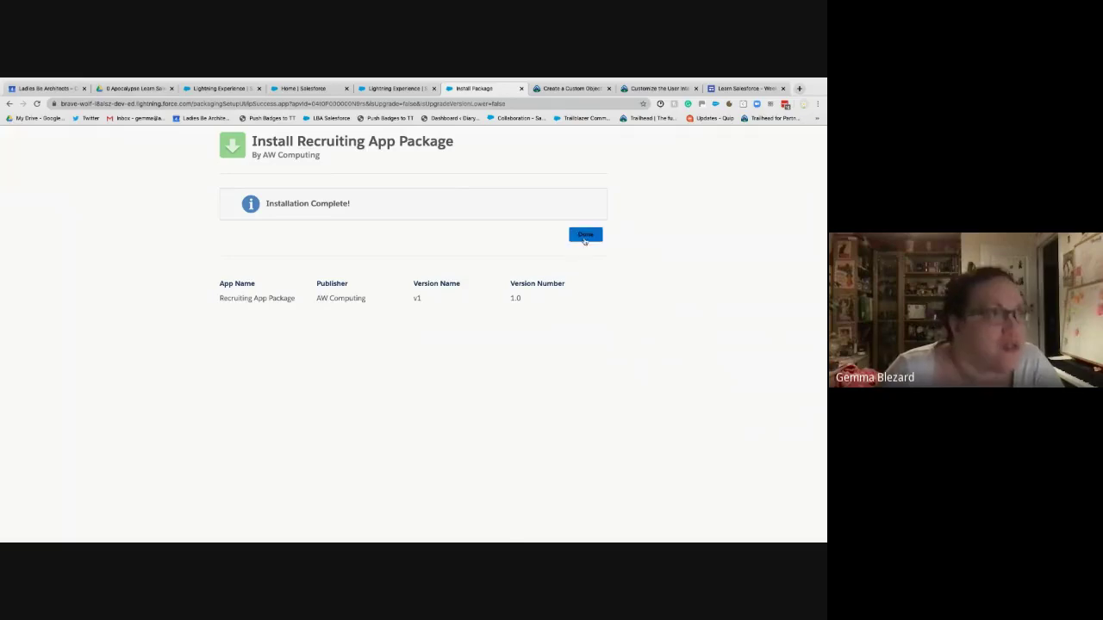
left_click(584, 239)
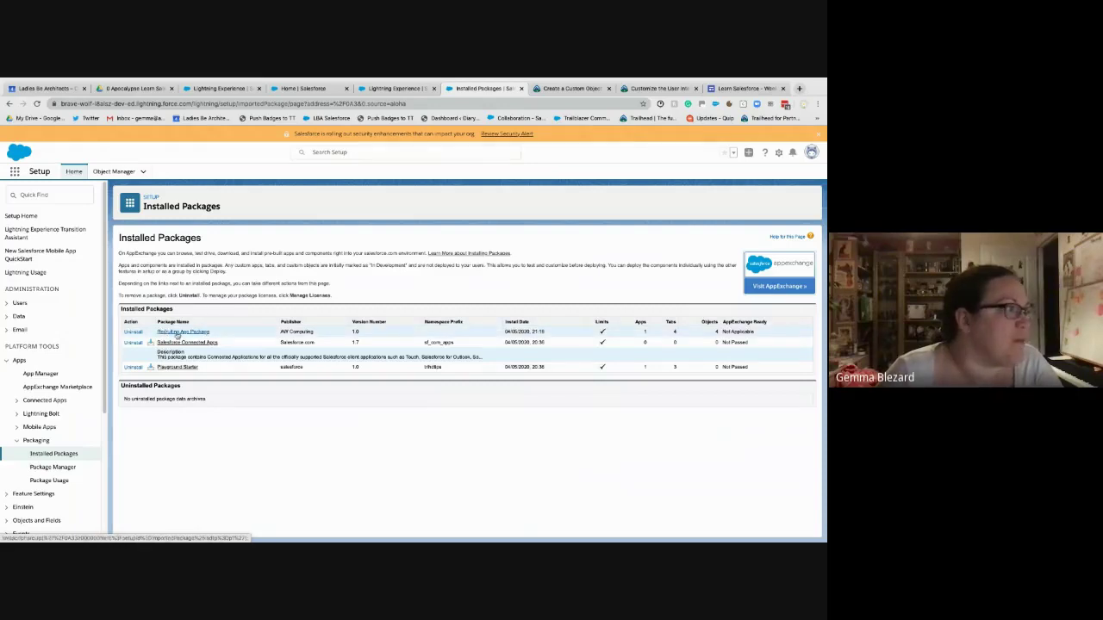
- Highlight the Recruiting App Package name, then close the Install a Package tab
left_click_drag(214, 336, 157, 334)
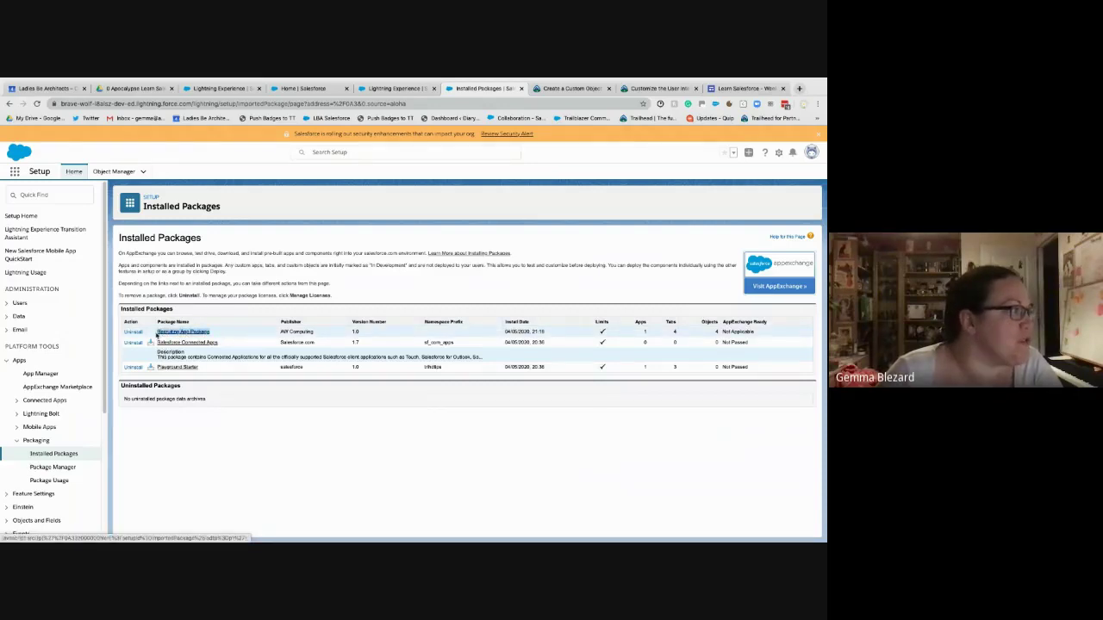
left_click(228, 442)
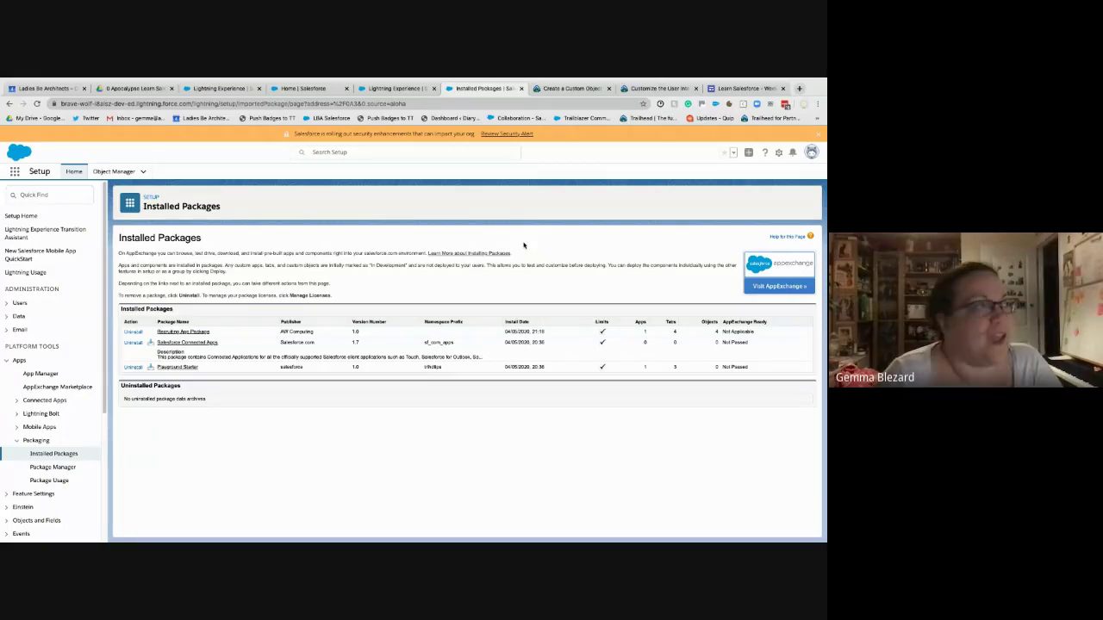
left_click(395, 88)
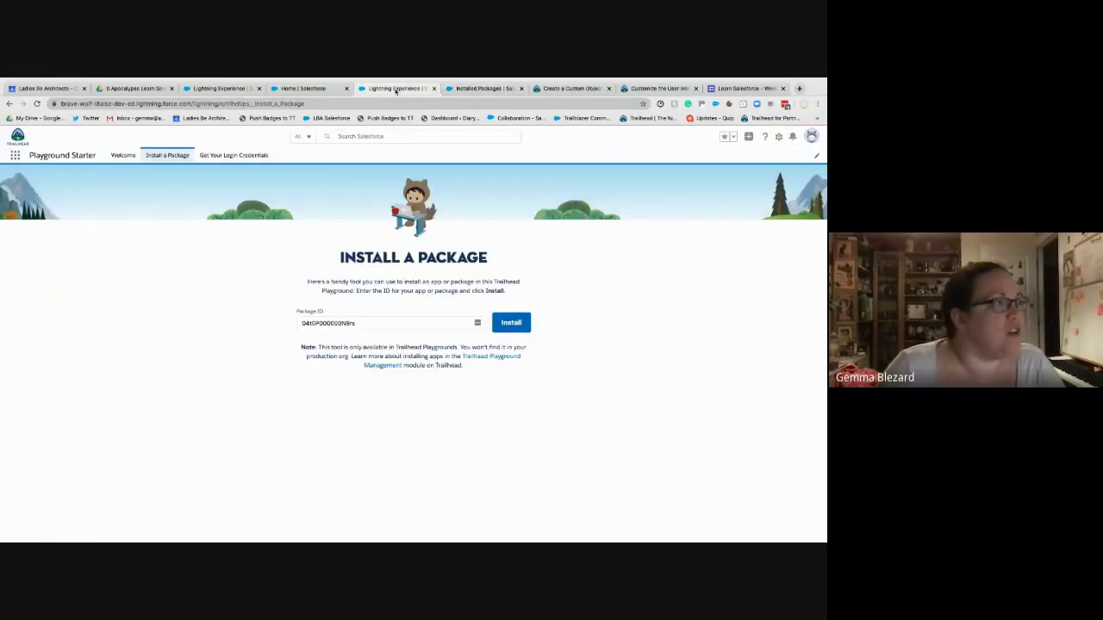
left_click(323, 90)
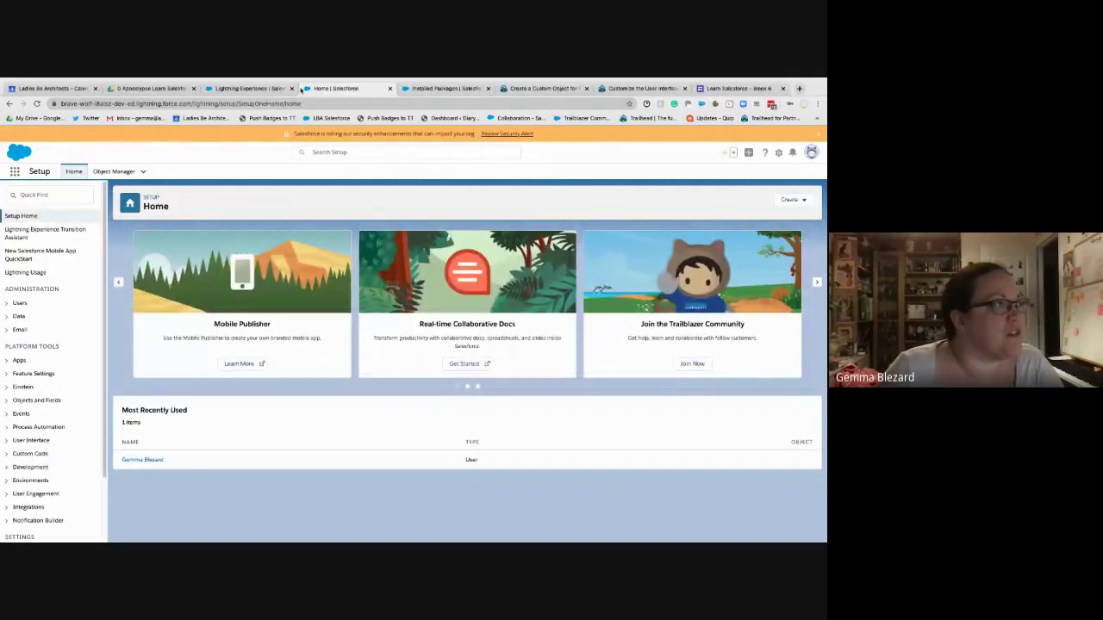
- Close the spare Setup Home and leftover Install a Package tabs, showing the Customize the User Interface project
left_click(421, 88)
left_click(385, 90)
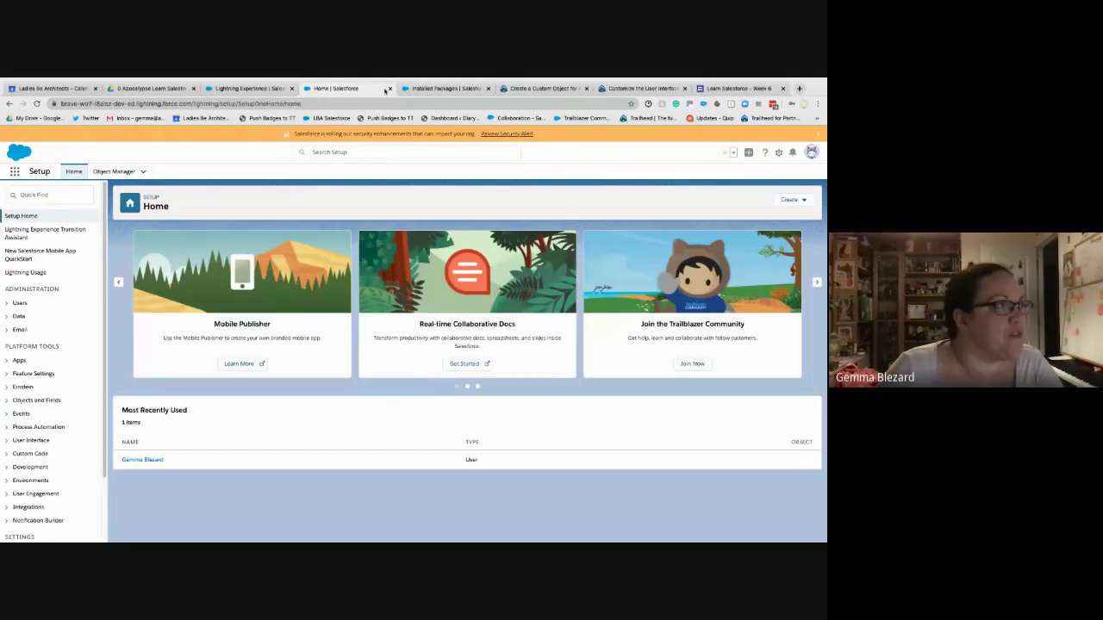
left_click(389, 89)
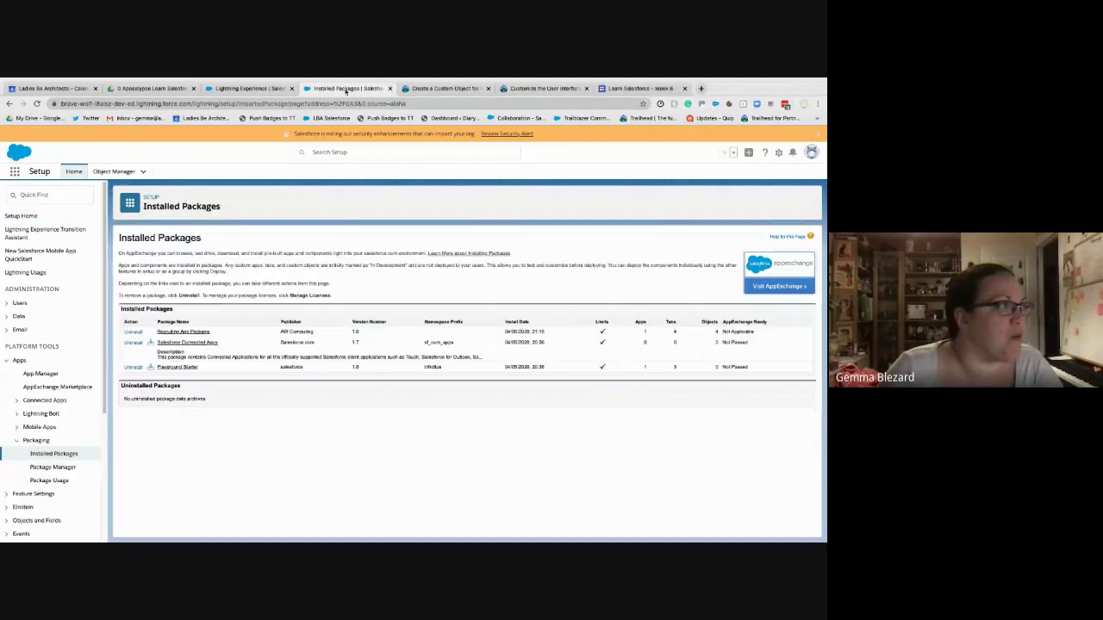
left_click(262, 89)
left_click(292, 89)
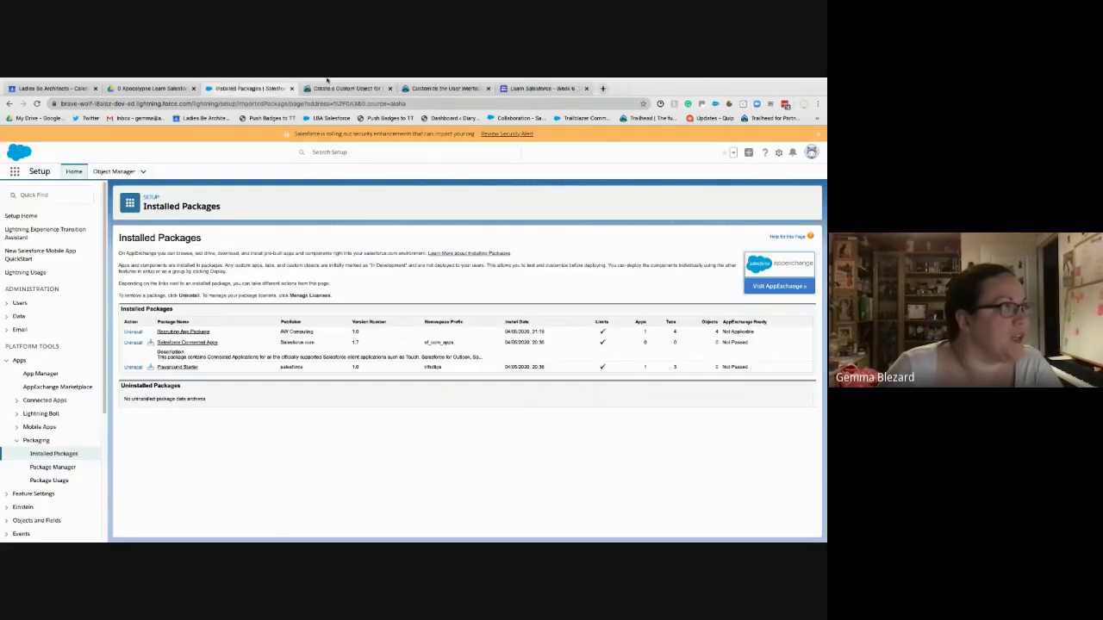
left_click(456, 89)
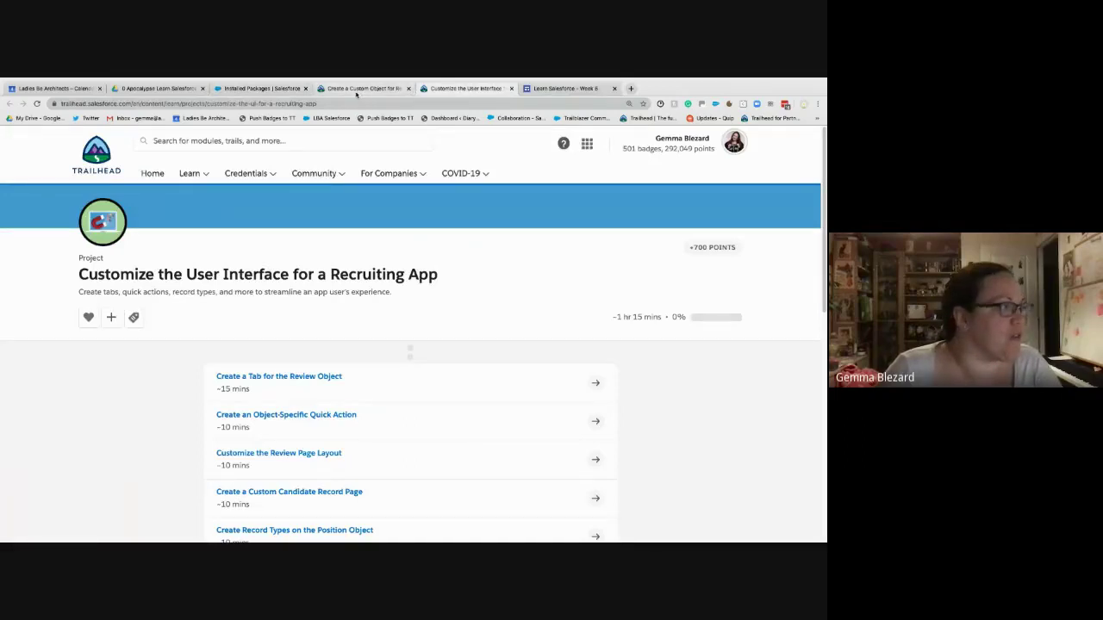
- Read the Review object's Field/Value table in Trailhead, noting REV-{0000}, then return to Installed Packages
left_click(356, 89)
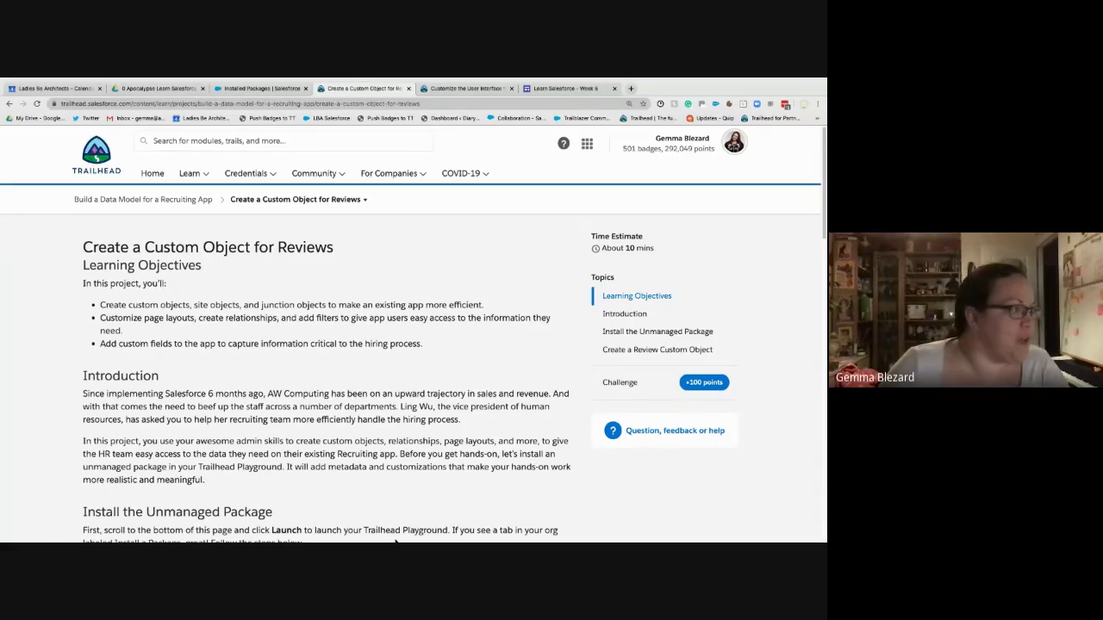
scroll(404, 466, "down", 5)
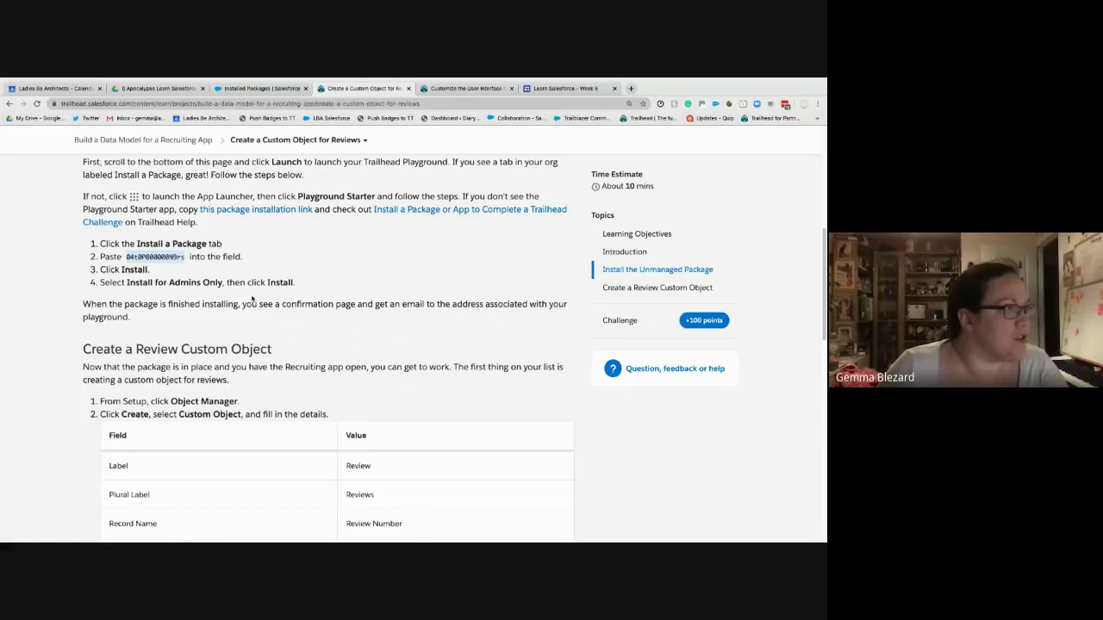
scroll(236, 321, "down", 2)
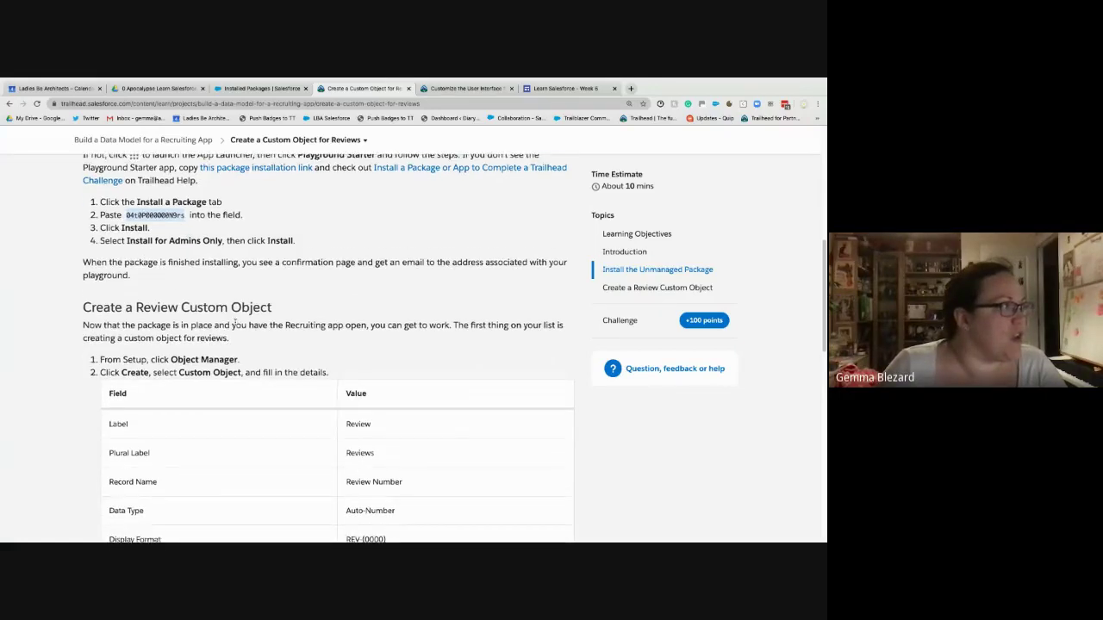
scroll(237, 325, "down", 2)
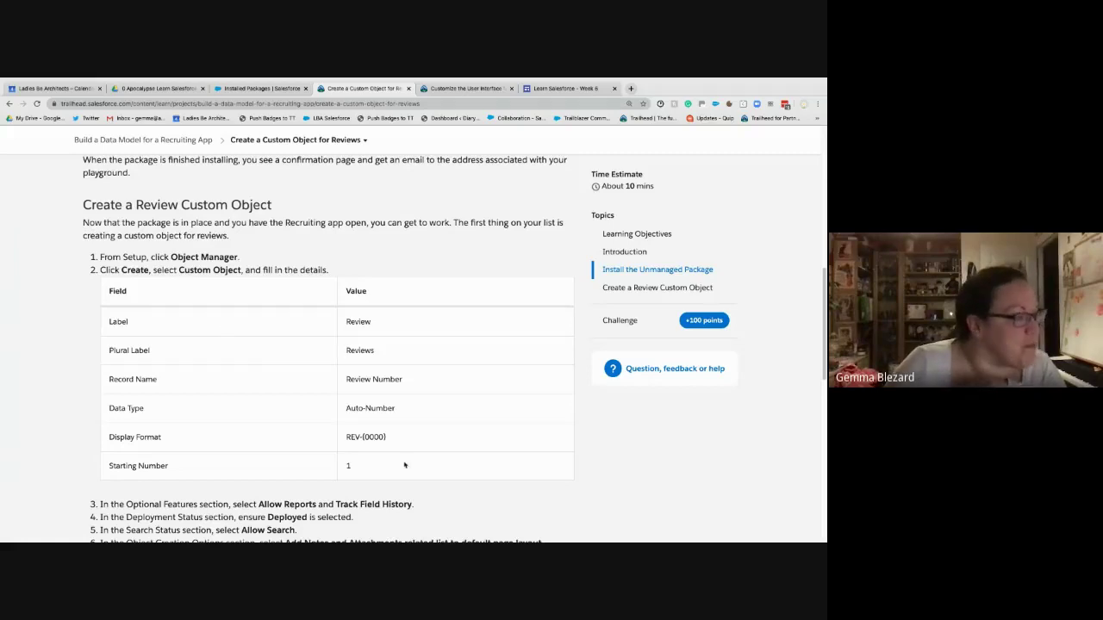
left_click_drag(397, 440, 348, 447)
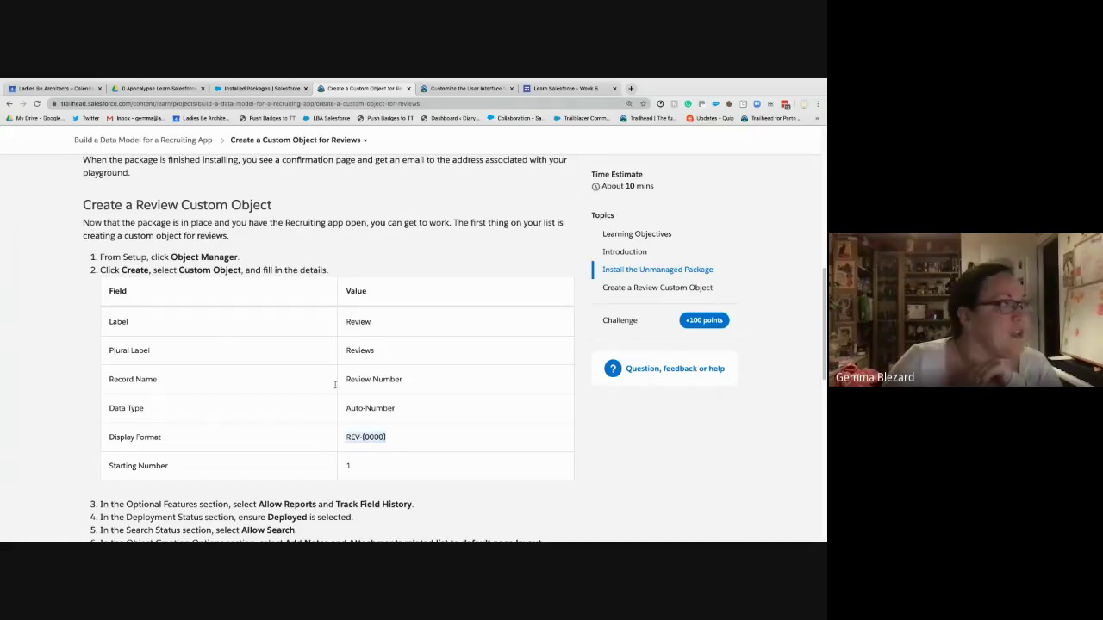
left_click(261, 87)
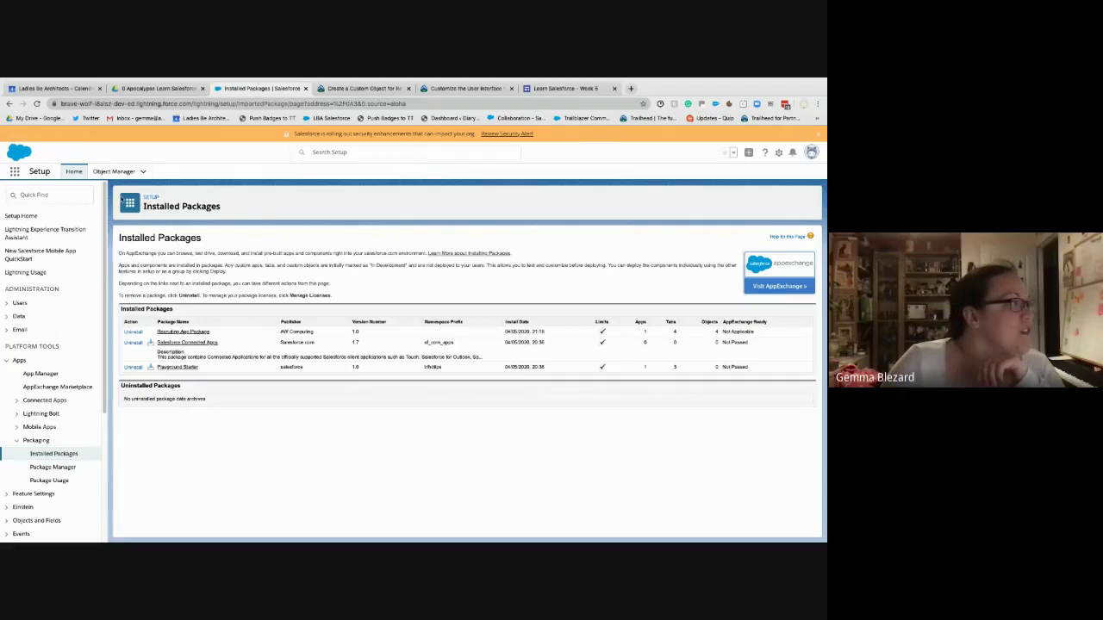
- Open Object Manager, zoom the browser in twice with Ctrl+Plus, and focus Quick Find
left_click(114, 172)
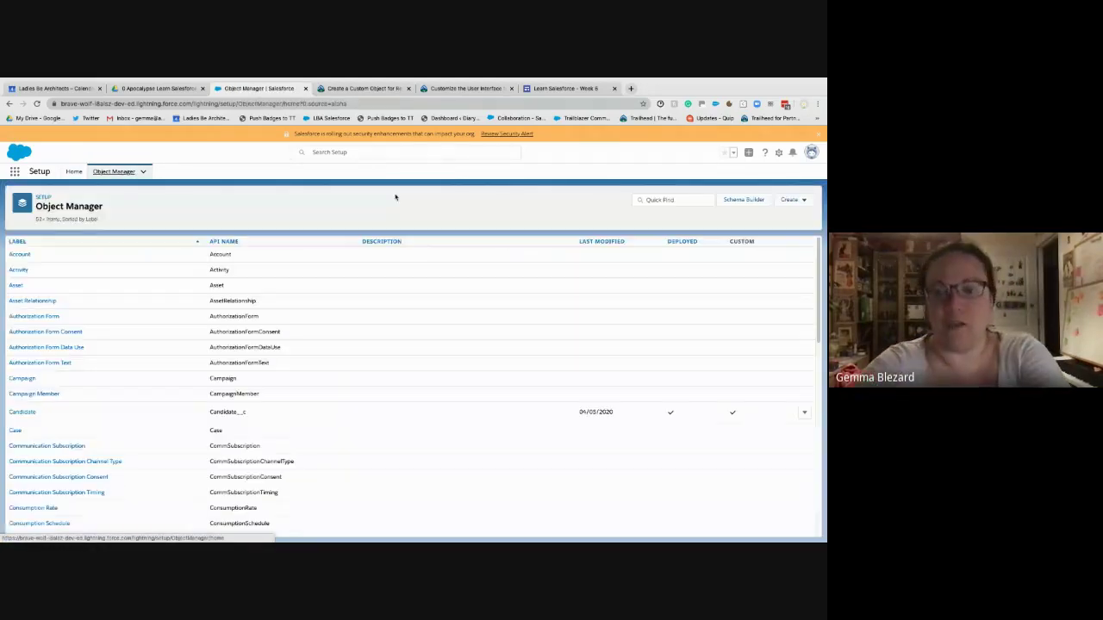
key("ctrl+plus")
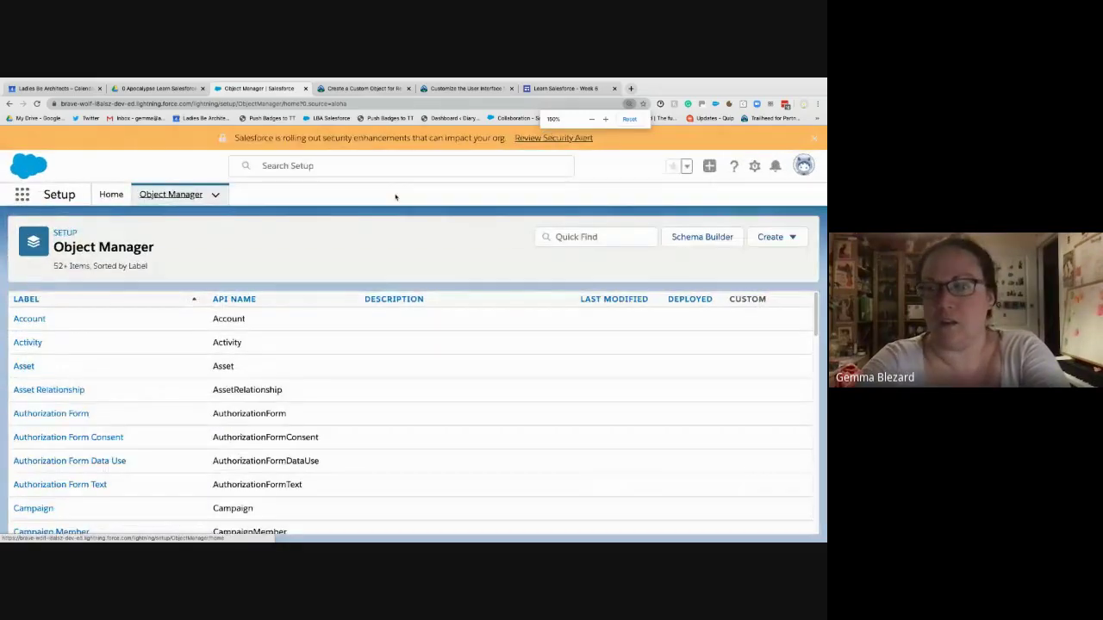
key("ctrl+plus")
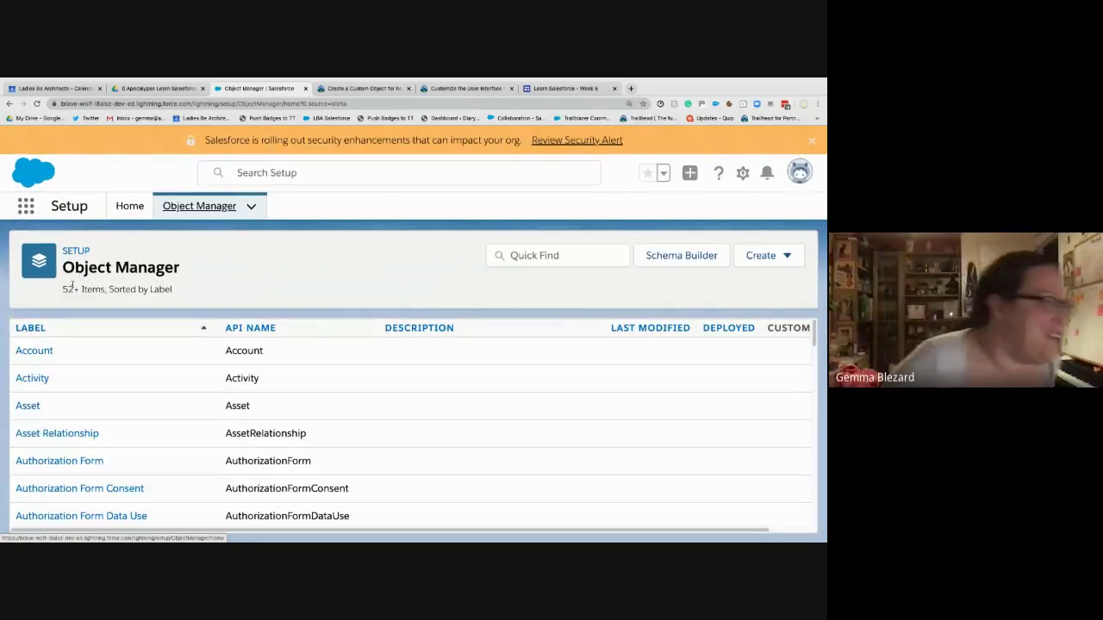
scroll(65, 312, "down", 2)
scroll(65, 313, "down", 2)
left_click(548, 263)
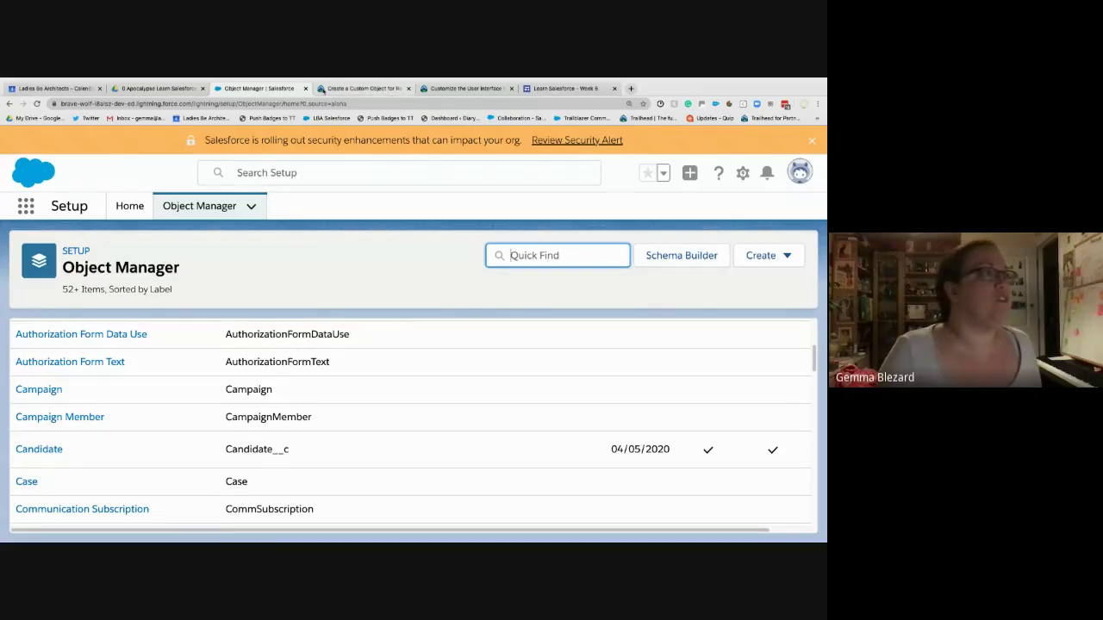
- From Setup Home, search 'install' in Quick Find and open Installed Packages
left_click(143, 208)
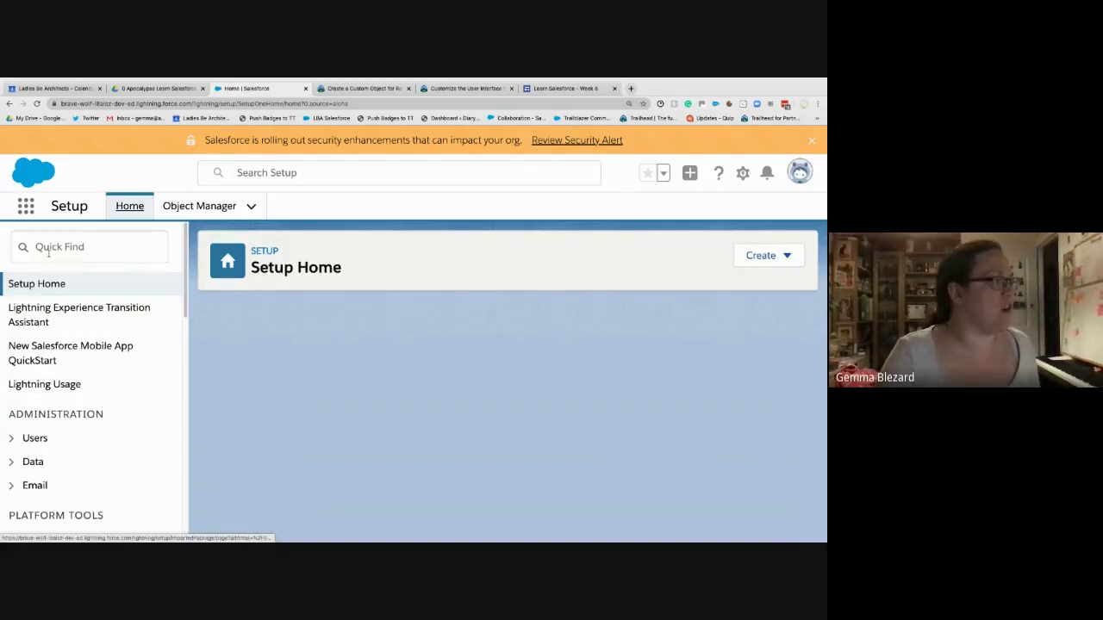
type("install")
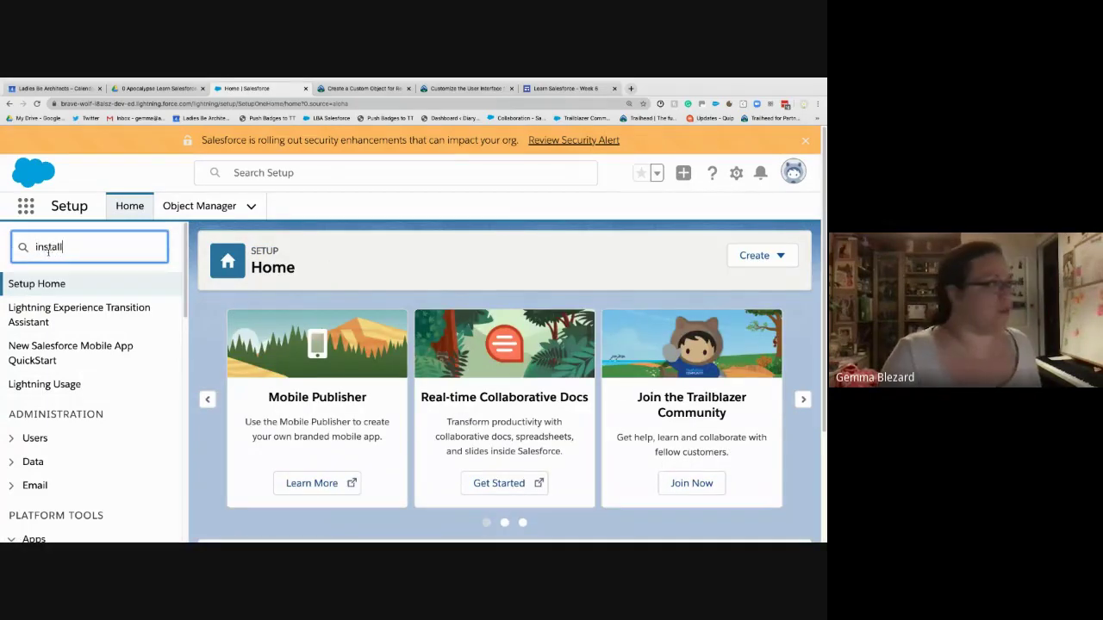
left_click(91, 334)
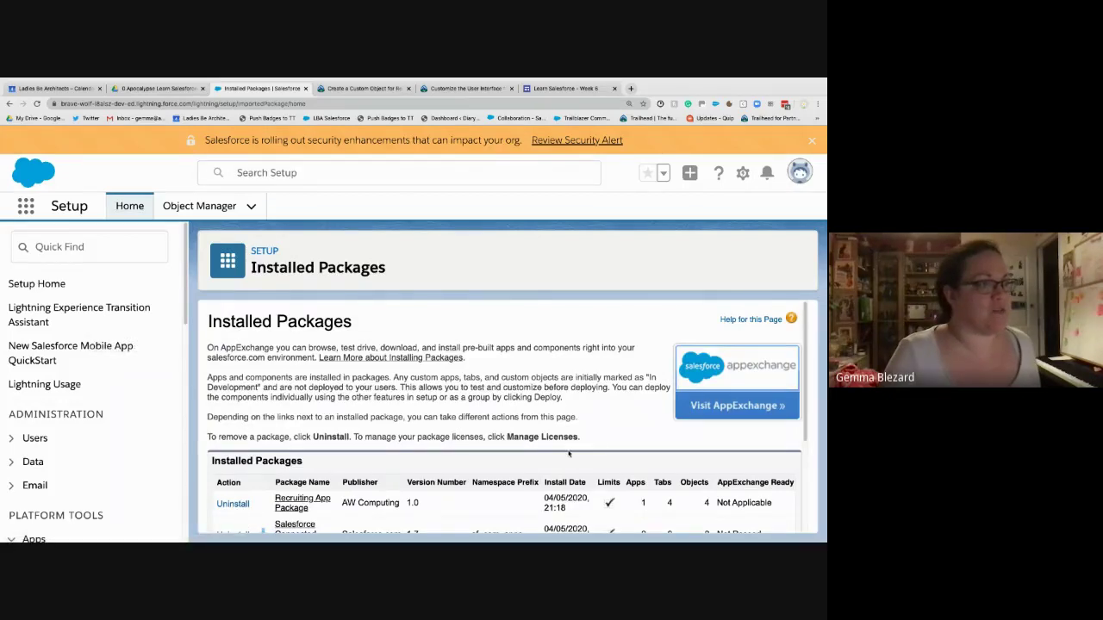
scroll(595, 462, "down", 2)
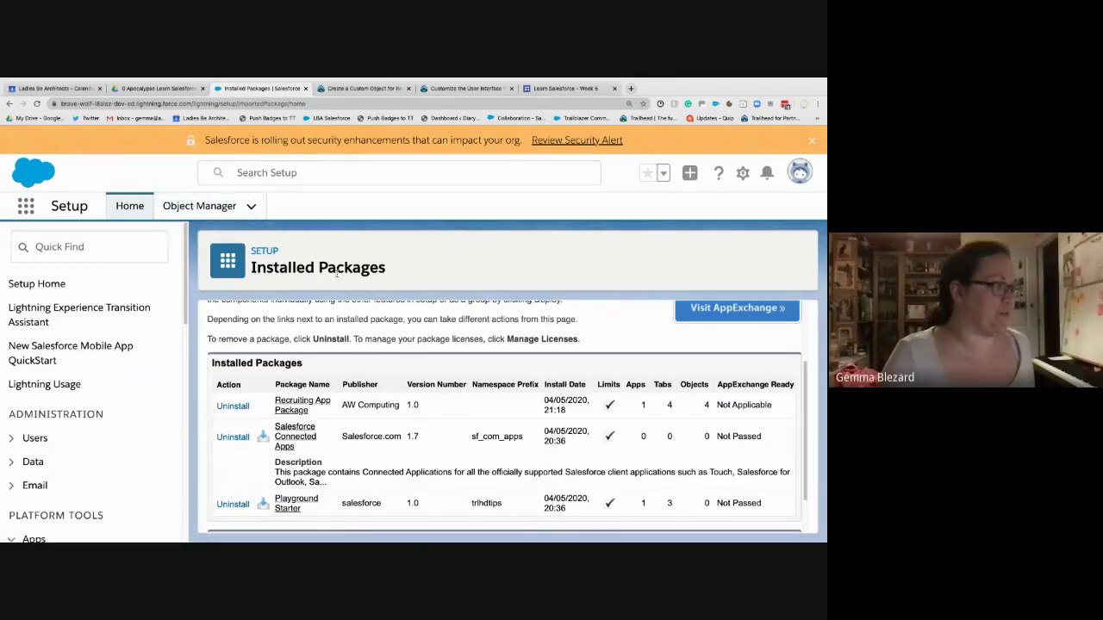
- Duplicate the Installed Packages browser tab
right_click(239, 90)
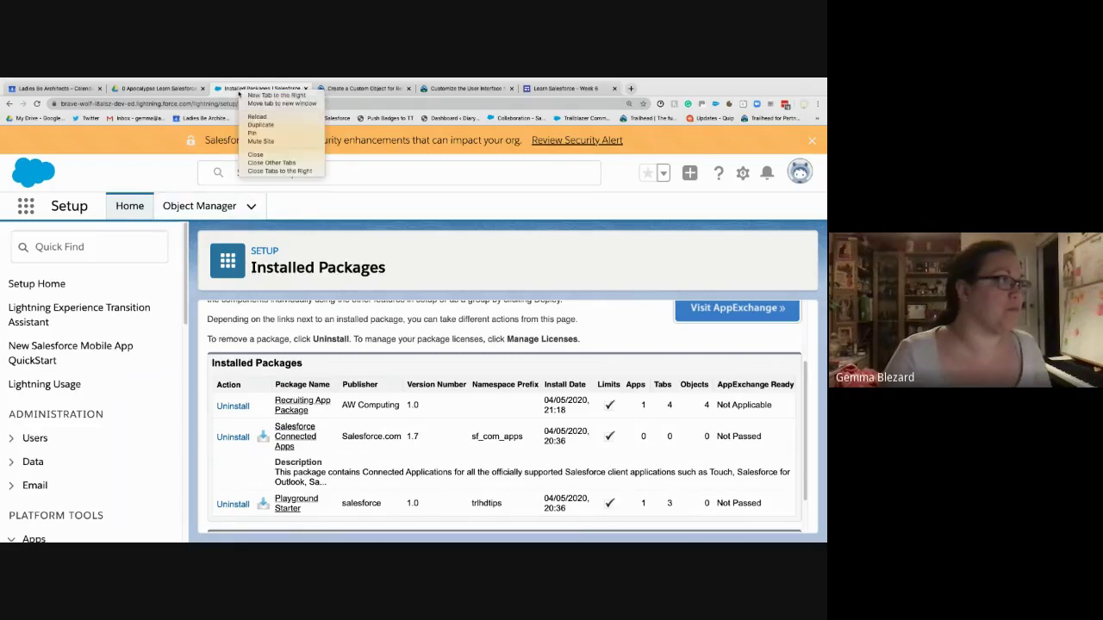
left_click(260, 125)
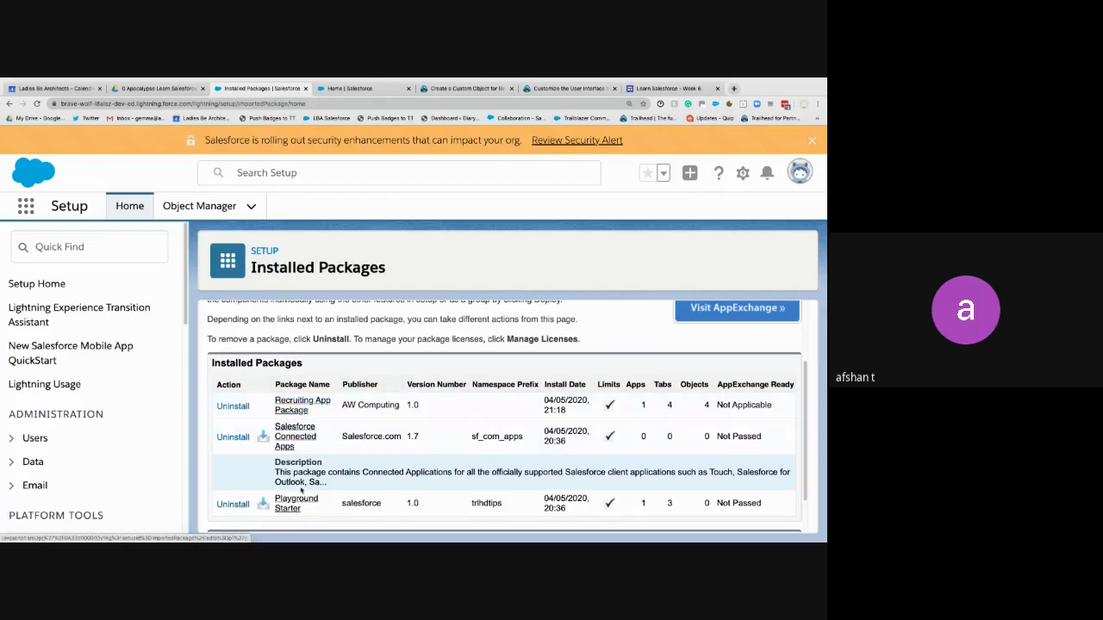
scroll(300, 488, "down", 1)
scroll(301, 488, "up", 3)
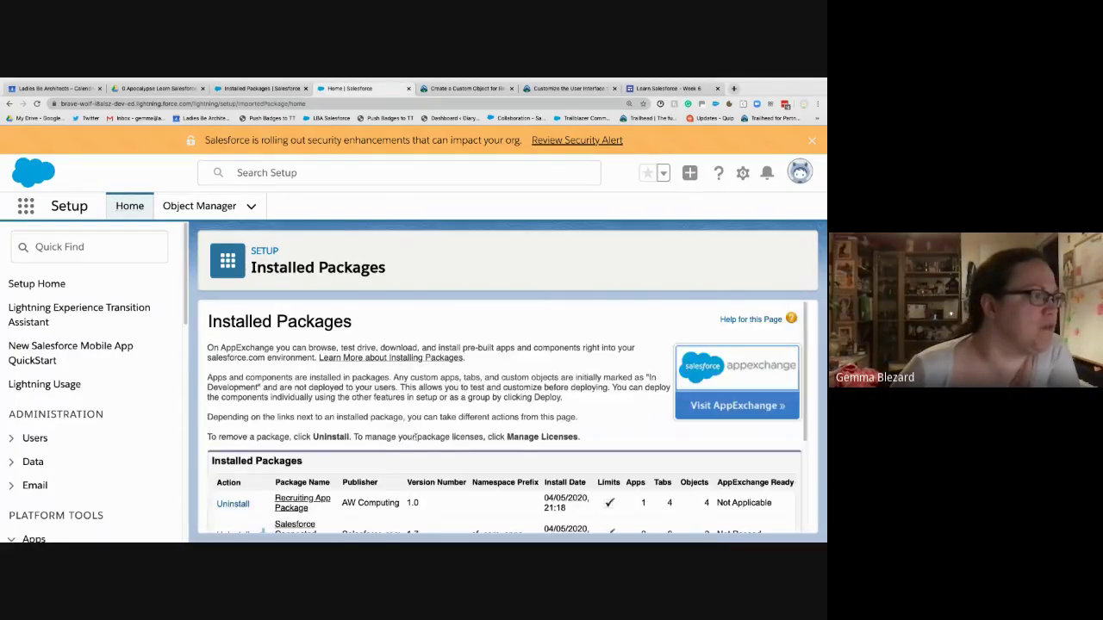
- Open Object Manager and scroll through the list of objects
left_click(199, 206)
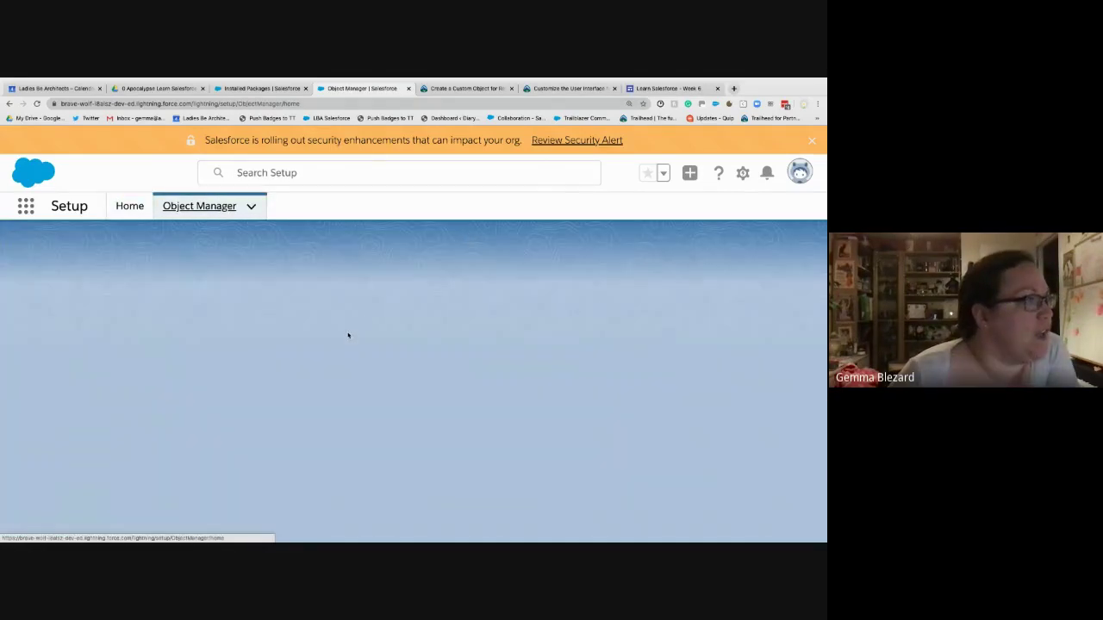
scroll(129, 387, "down", 5)
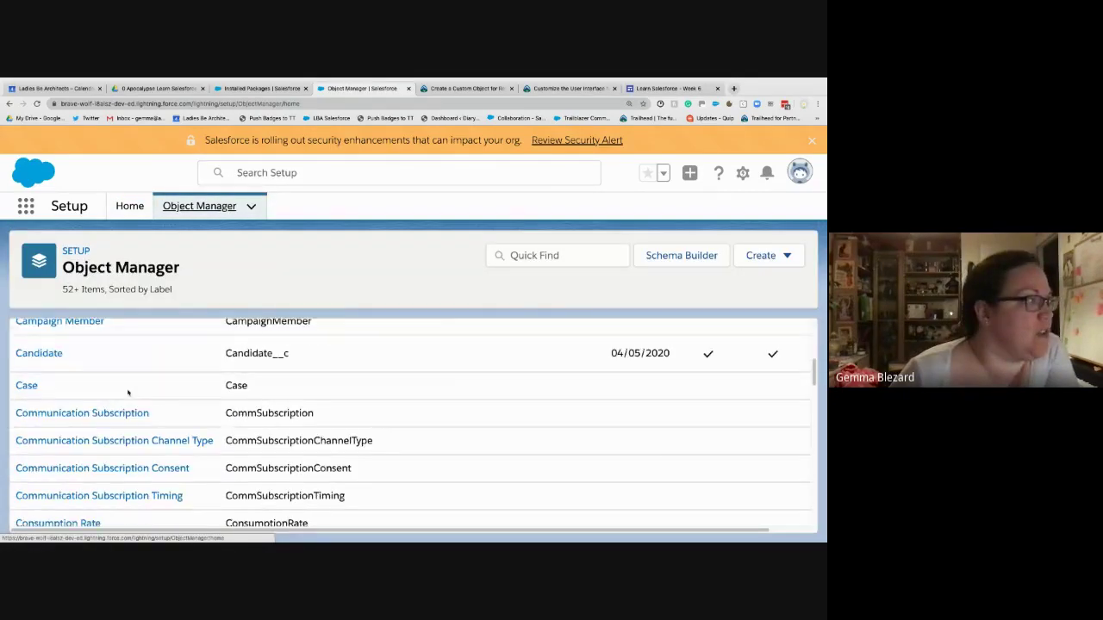
scroll(127, 393, "down", 12)
scroll(127, 393, "up", 5)
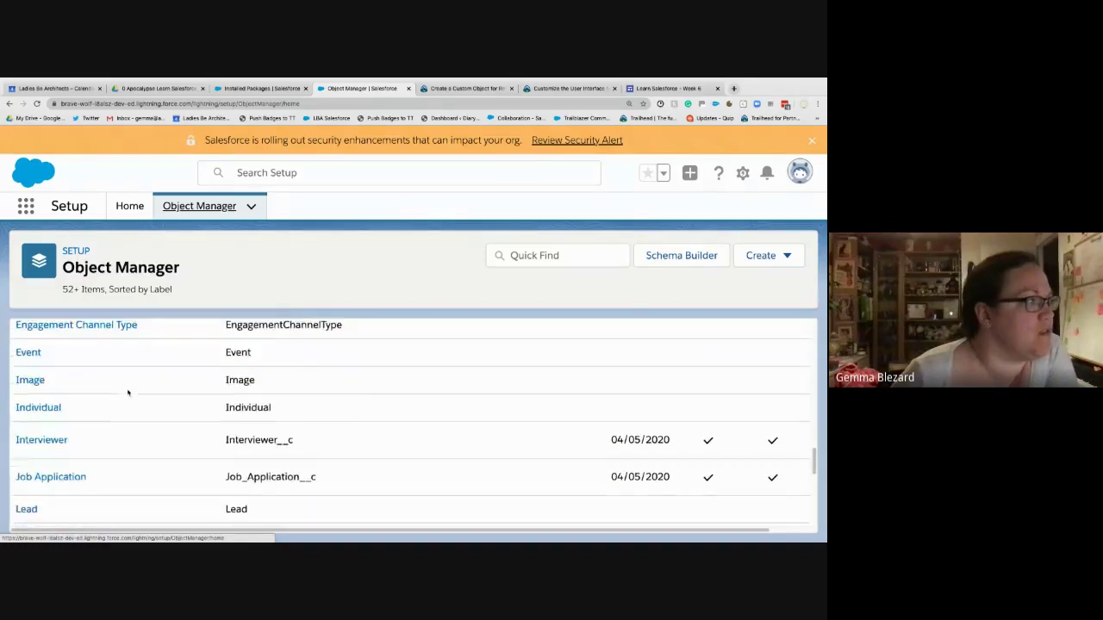
scroll(128, 393, "down", 1)
scroll(127, 393, "down", 1)
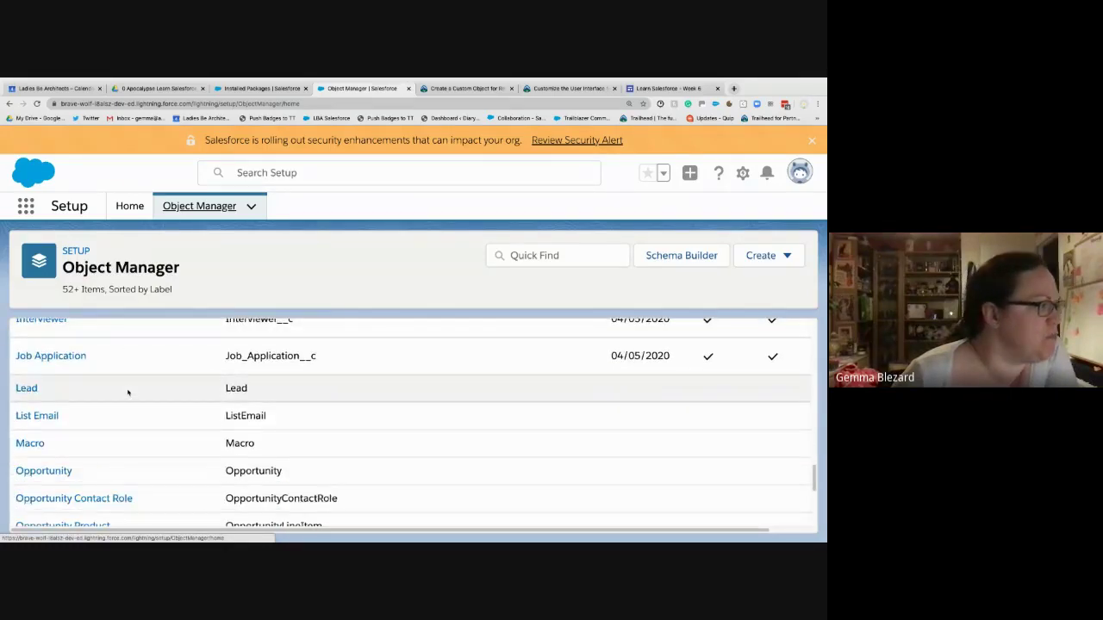
scroll(128, 393, "down", 2)
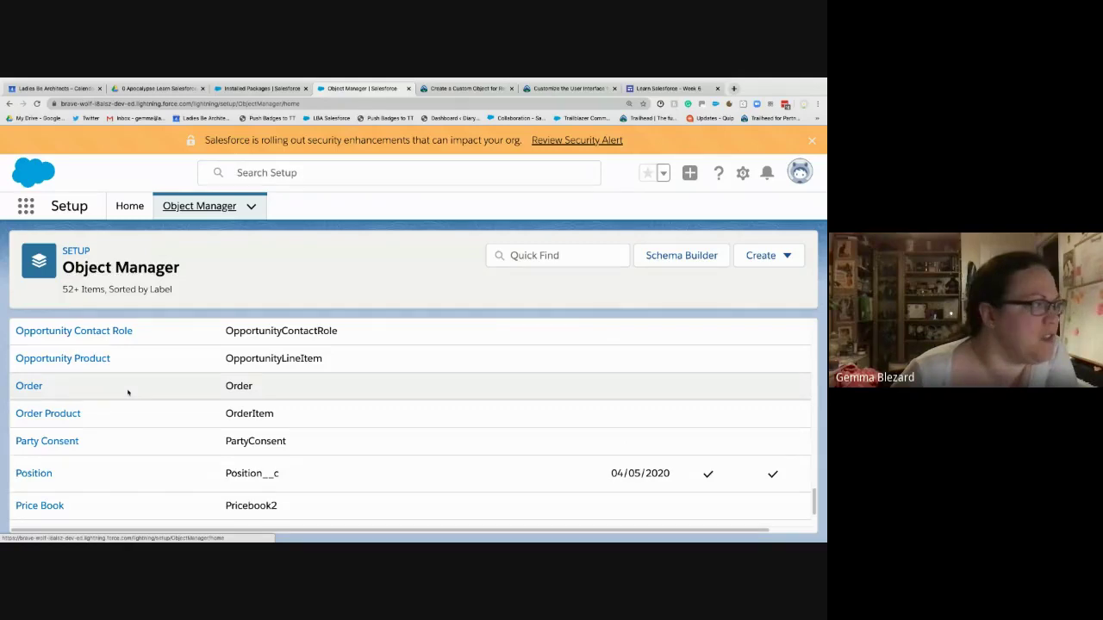
scroll(127, 393, "down", 4)
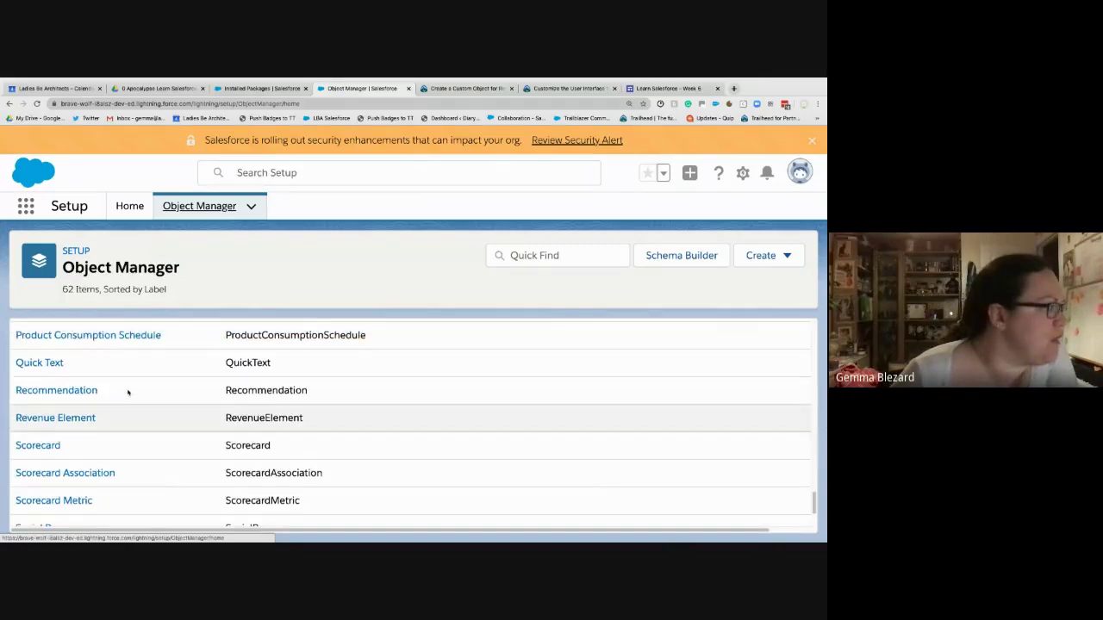
scroll(128, 393, "down", 2)
scroll(128, 393, "up", 5)
scroll(127, 393, "up", 2)
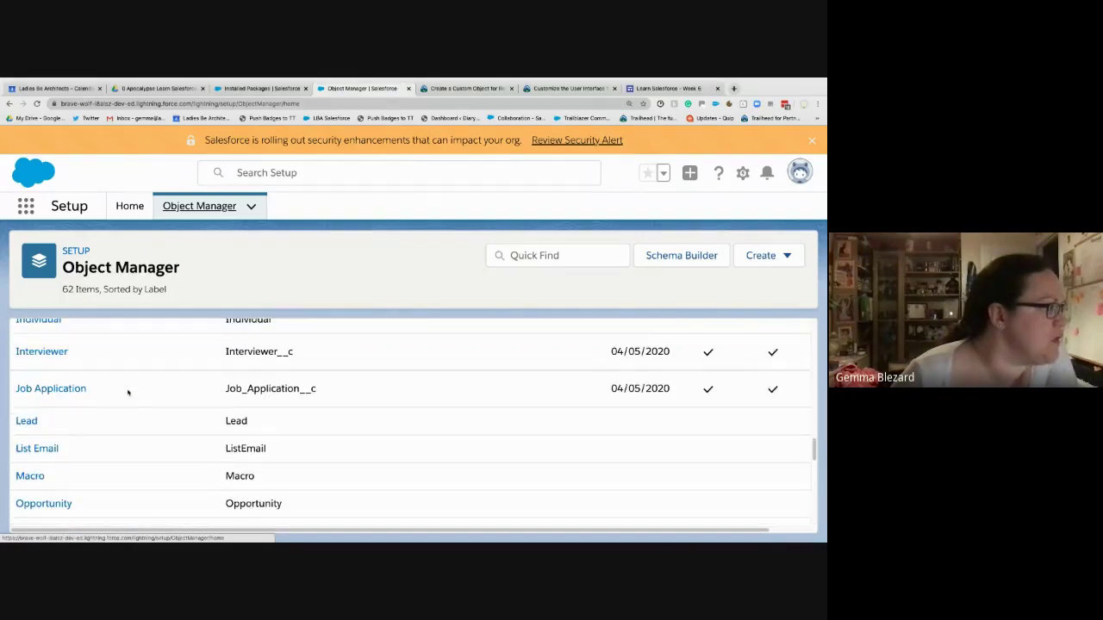
scroll(128, 393, "up", 3)
scroll(125, 397, "down", 2)
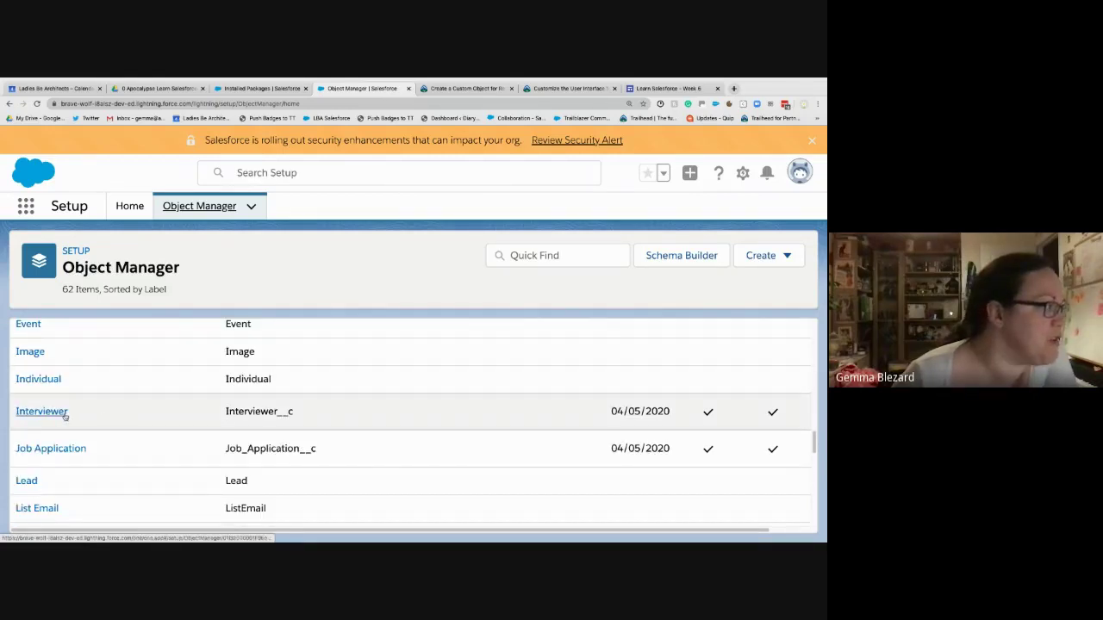
scroll(163, 449, "up", 6)
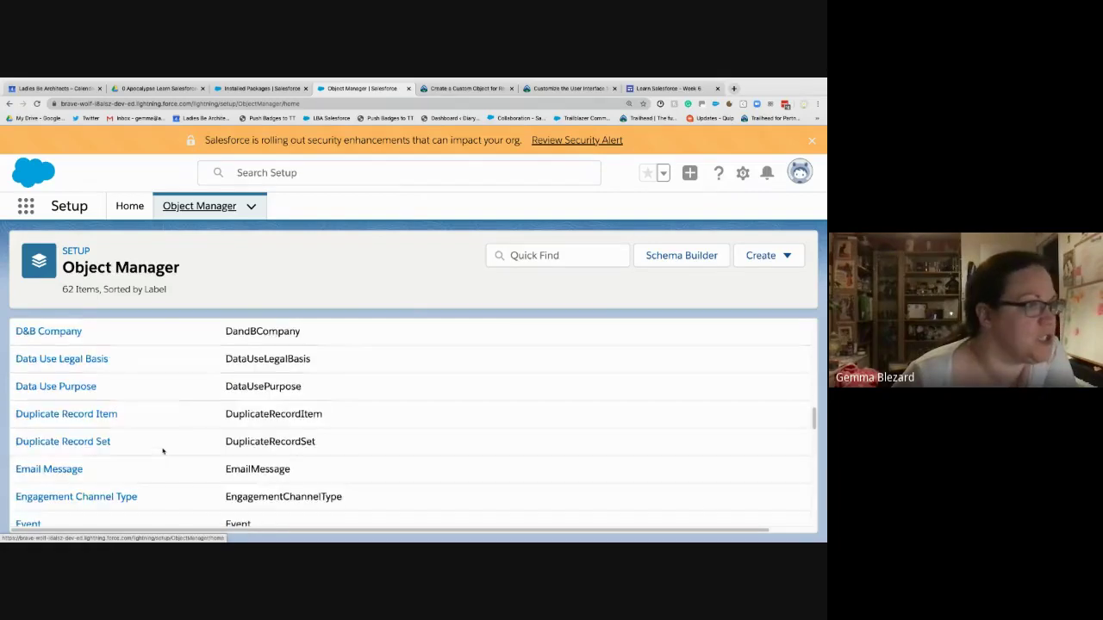
scroll(162, 457, "up", 3)
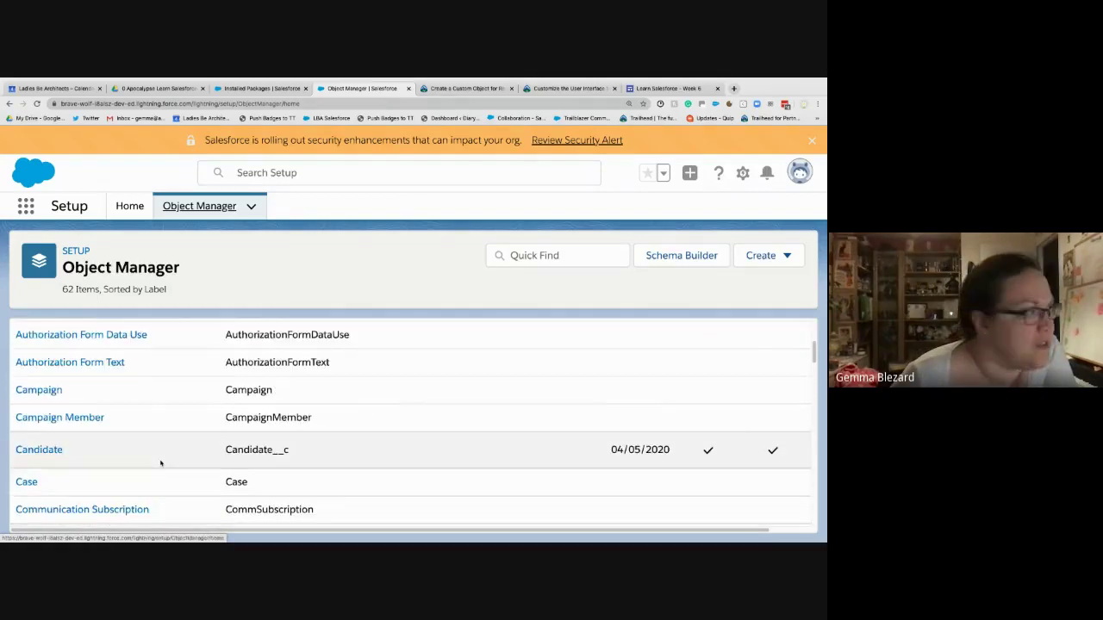
scroll(160, 462, "up", 4)
scroll(160, 464, "down", 10)
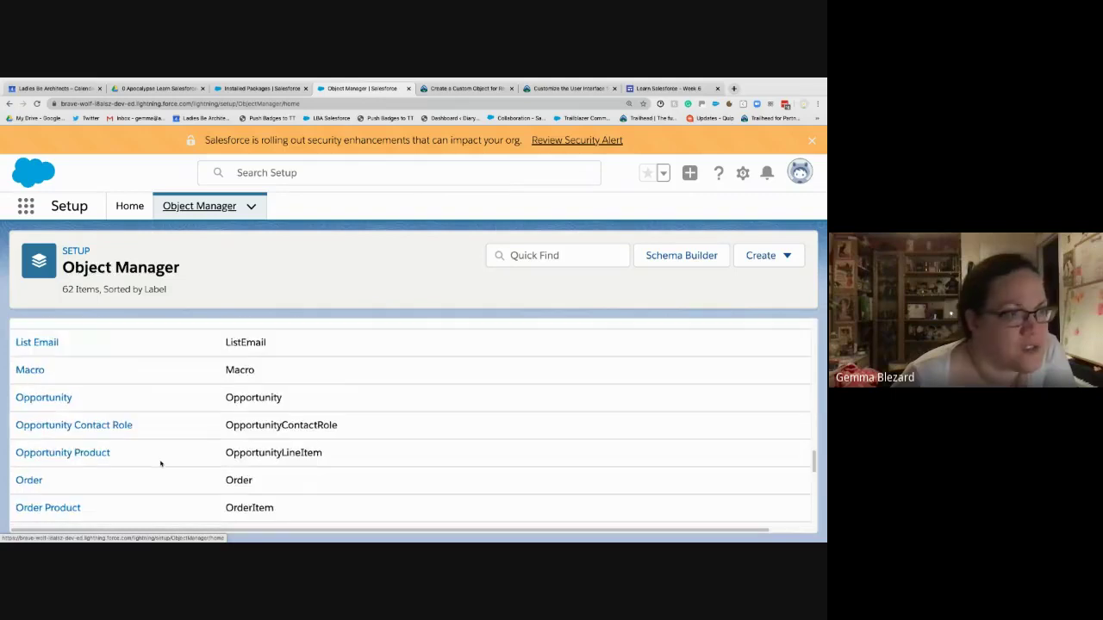
scroll(160, 464, "down", 4)
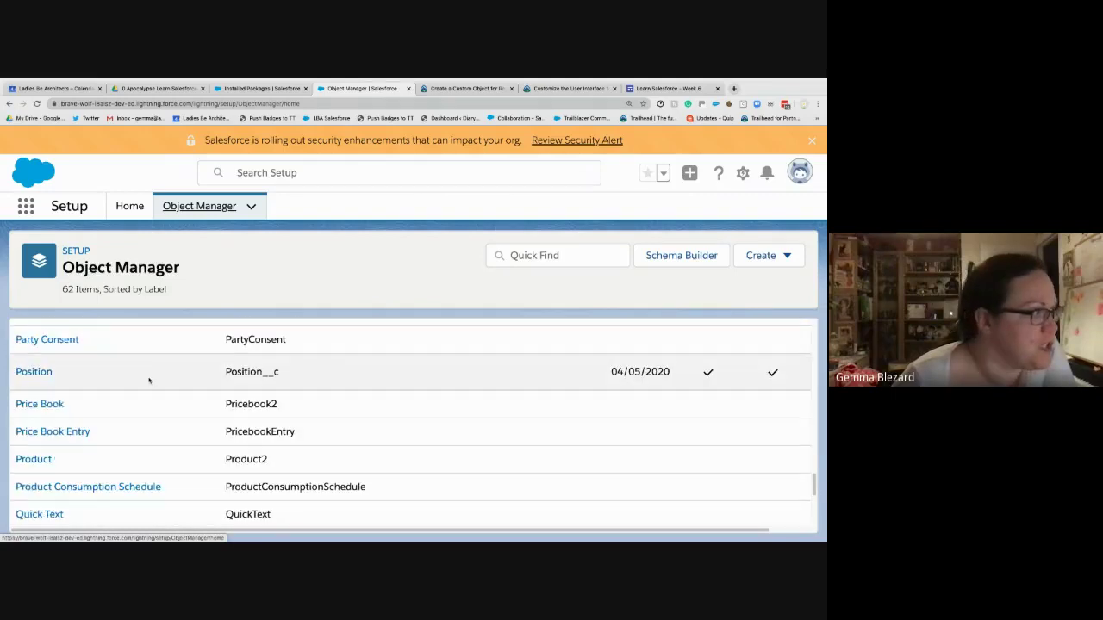
scroll(395, 443, "up", 2)
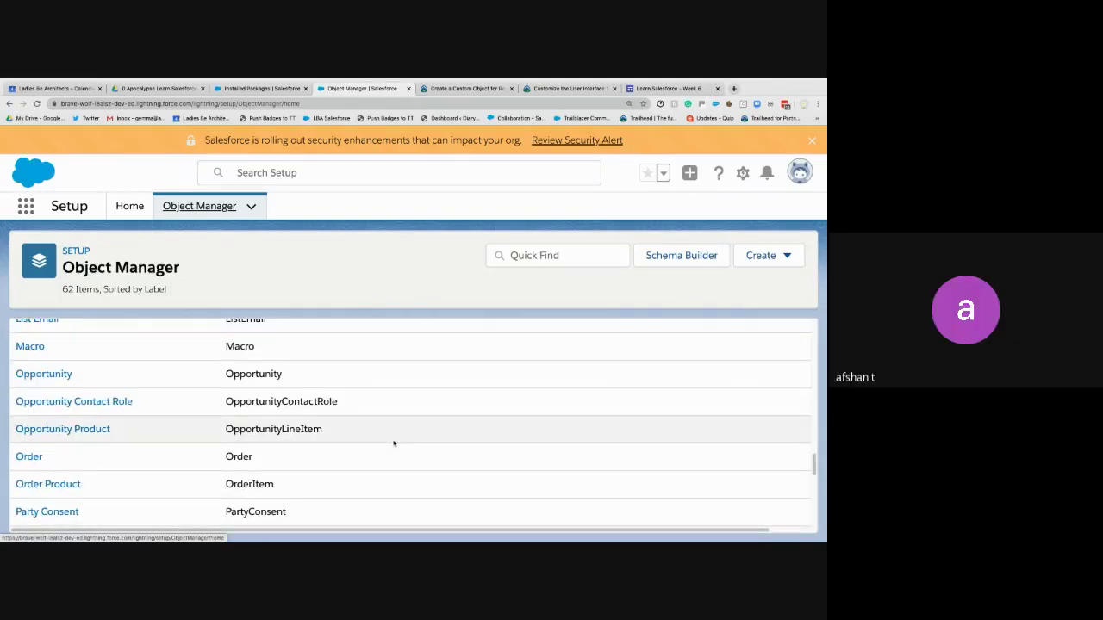
scroll(393, 443, "down", 3)
scroll(392, 443, "up", 1)
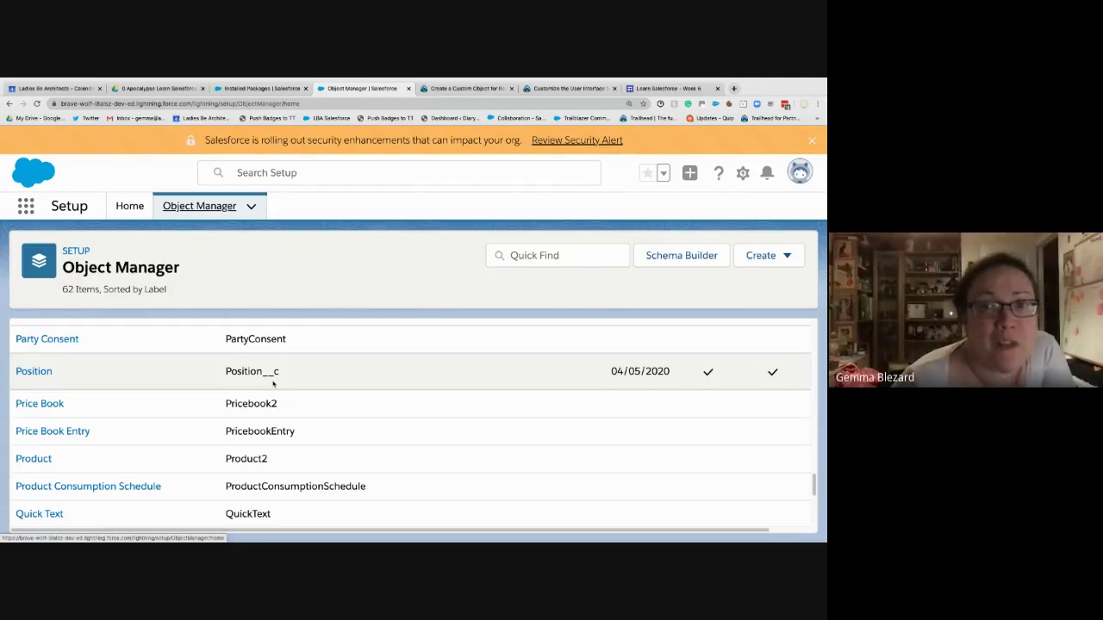
scroll(285, 388, "up", 15)
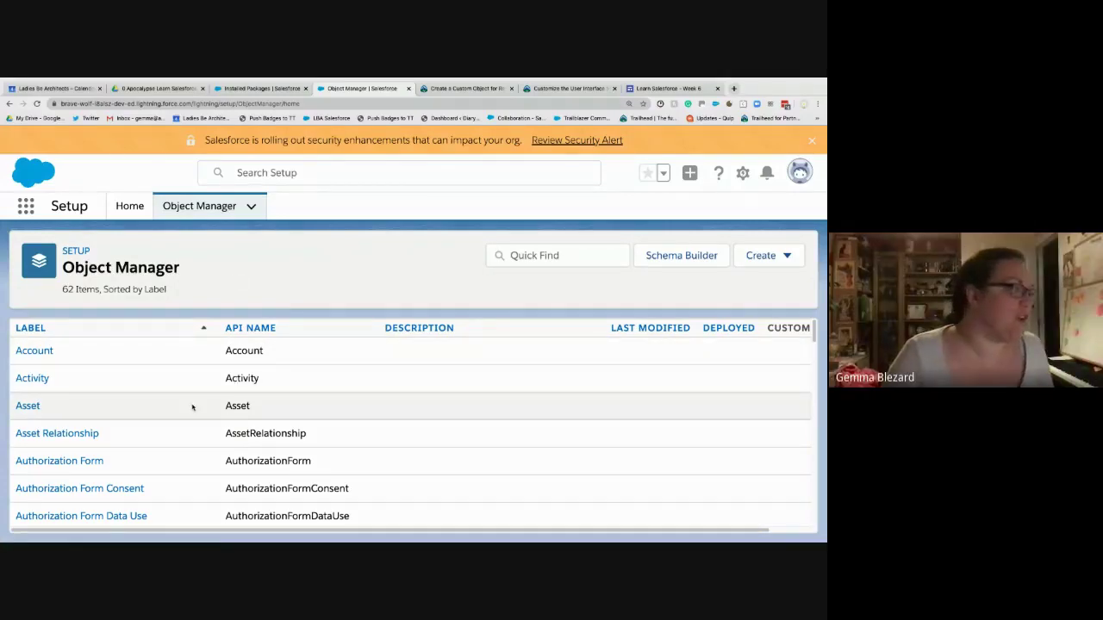
scroll(140, 427, "down", 1)
scroll(202, 445, "down", 5)
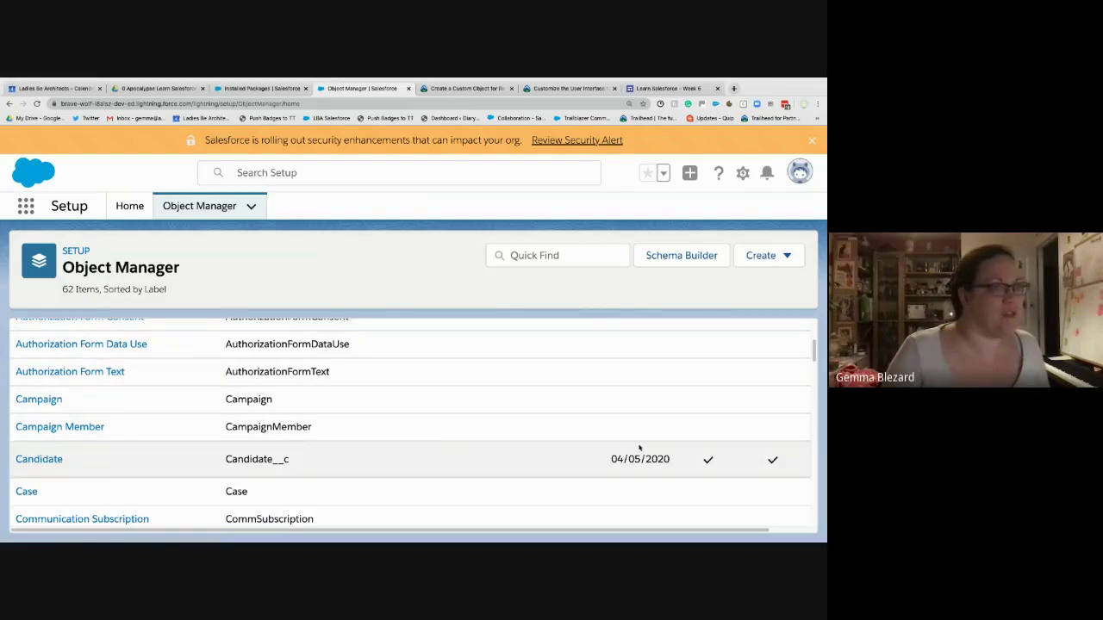
scroll(638, 448, "down", 3)
scroll(638, 448, "down", 6)
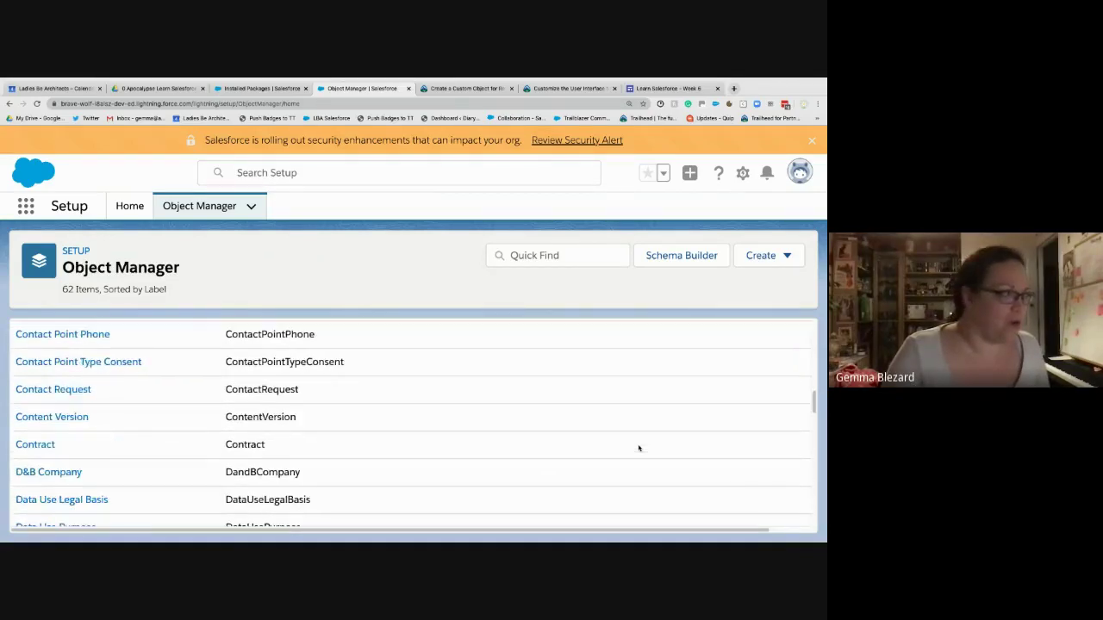
- Check the Trailhead review-object steps, then choose Create > Custom Object
left_click(466, 88)
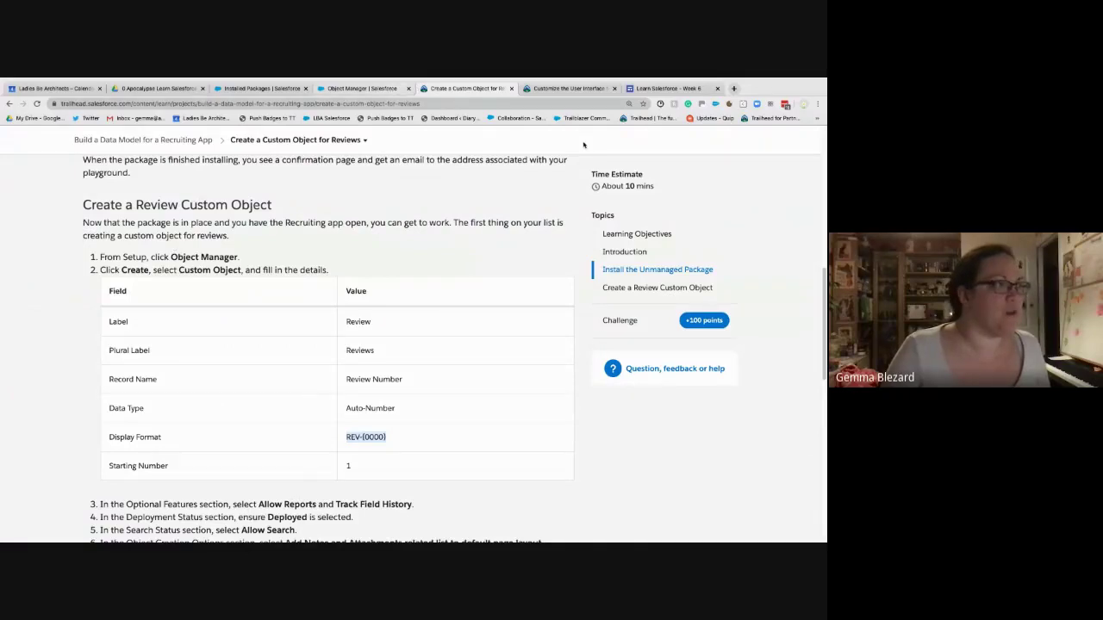
left_click(362, 88)
left_click(772, 257)
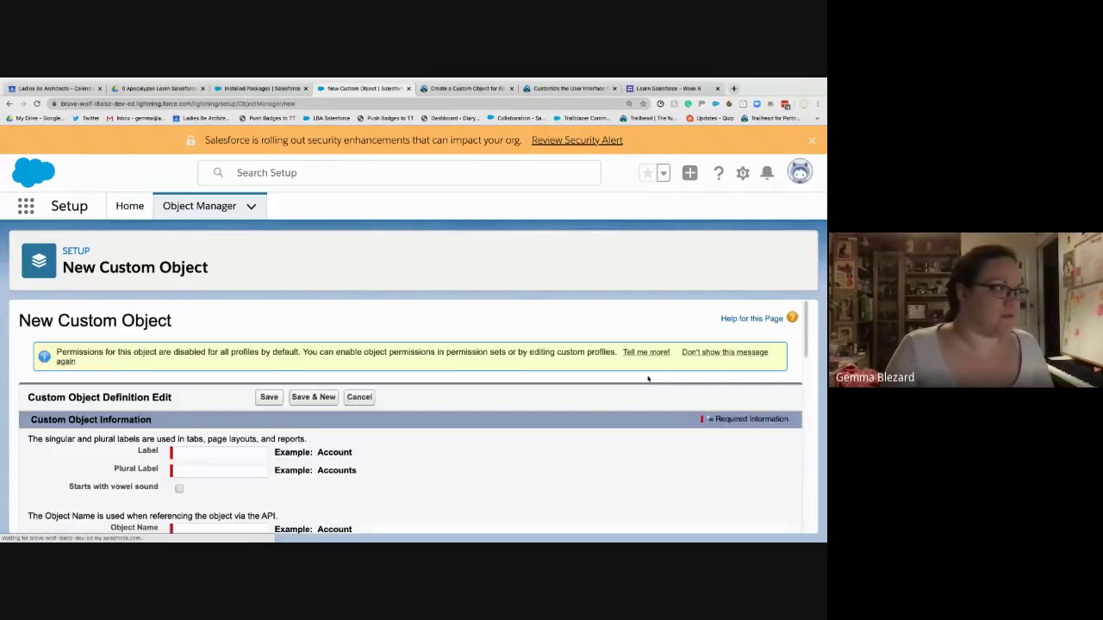
- Enter 'Review' as the label and 'Reviews' as the plural label
left_click(207, 364)
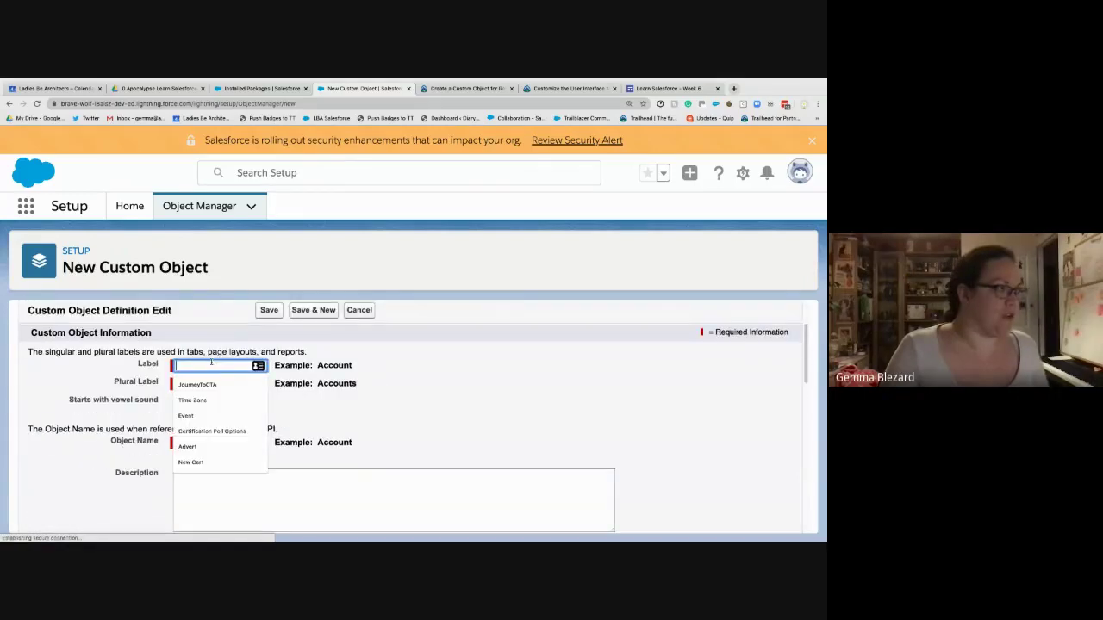
type("Review")
key("Tab")
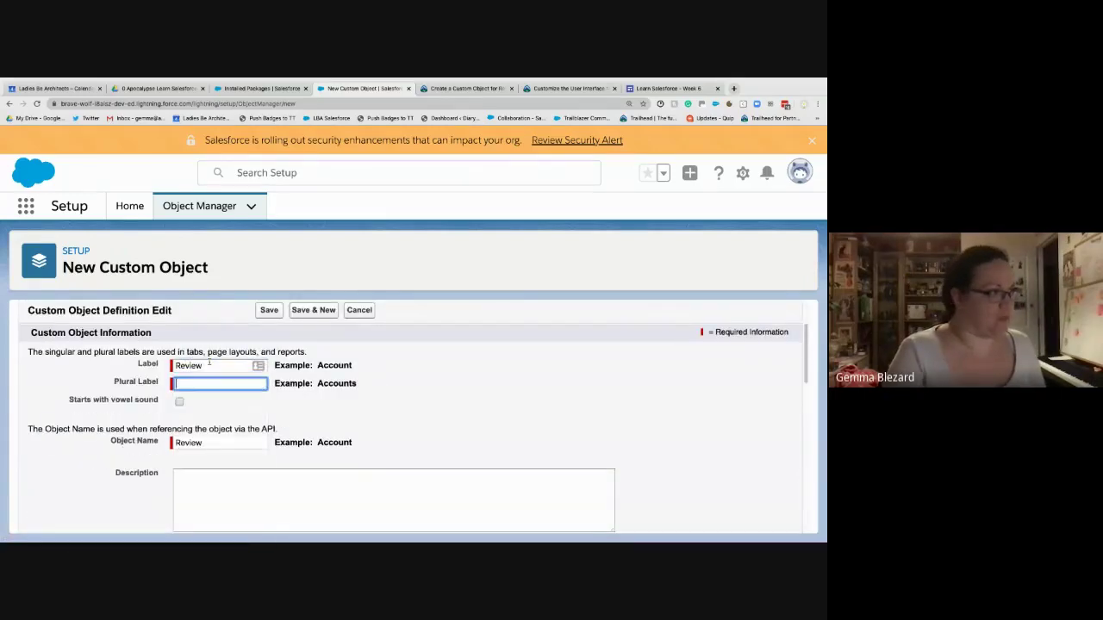
type("Reviews")
key("Tab")
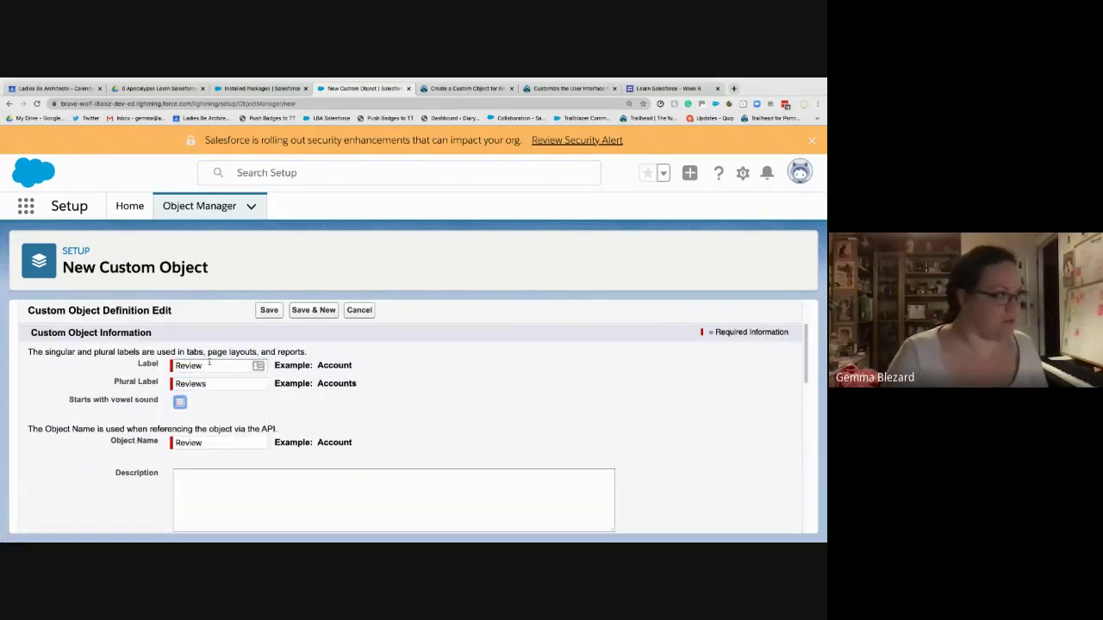
scroll(209, 361, "down", 1)
scroll(209, 362, "down", 6)
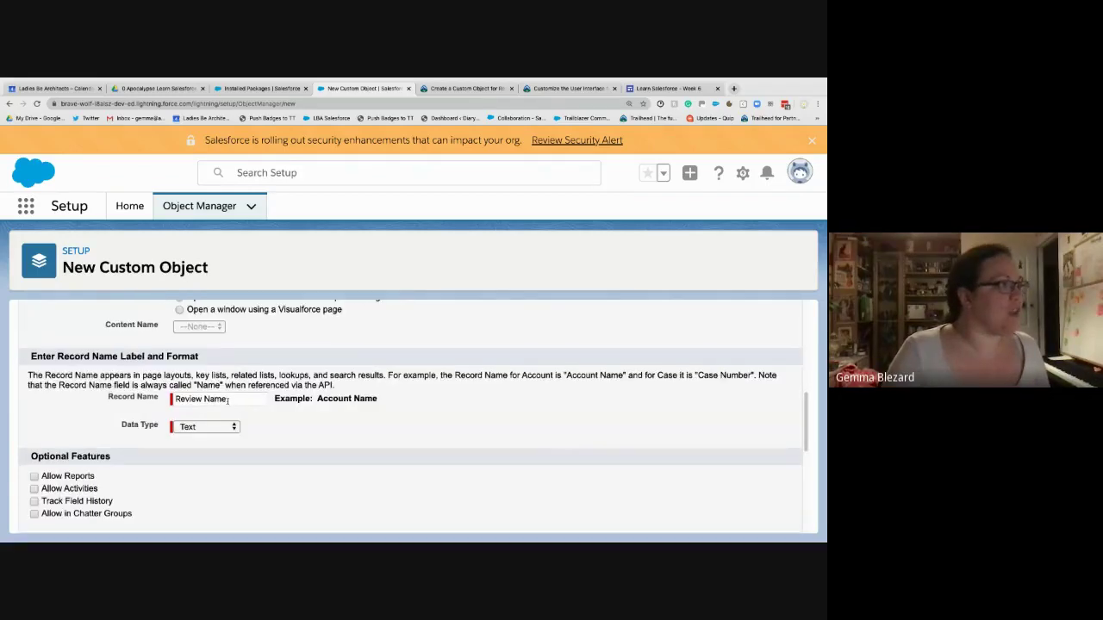
- Rename the record name to Review Number and make its data type Auto Number
left_click(228, 399)
left_click(300, 89)
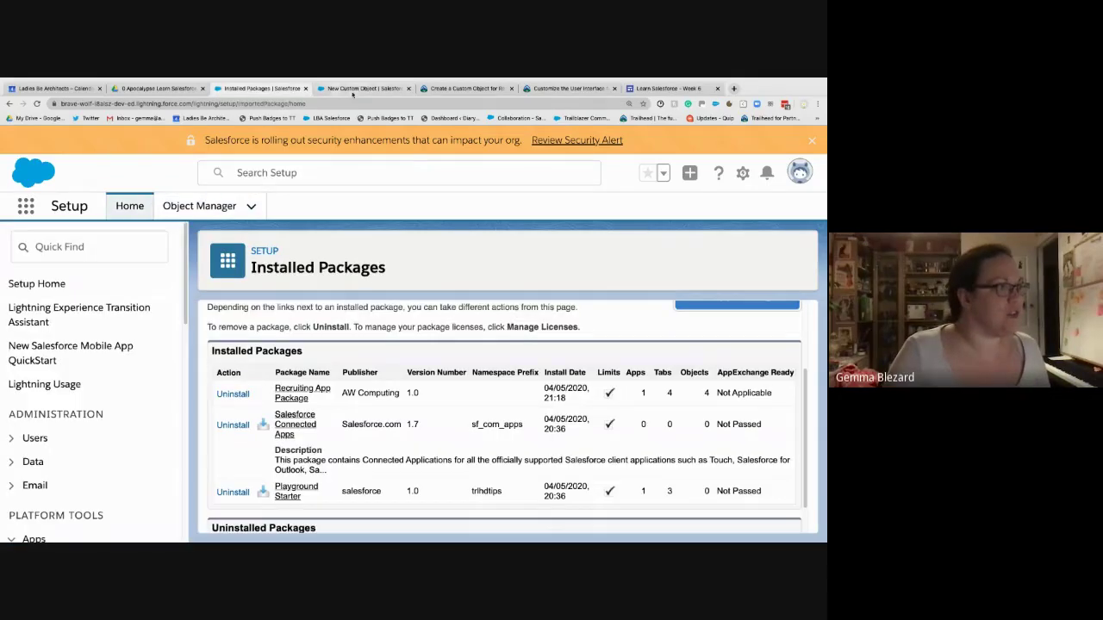
left_click(470, 89)
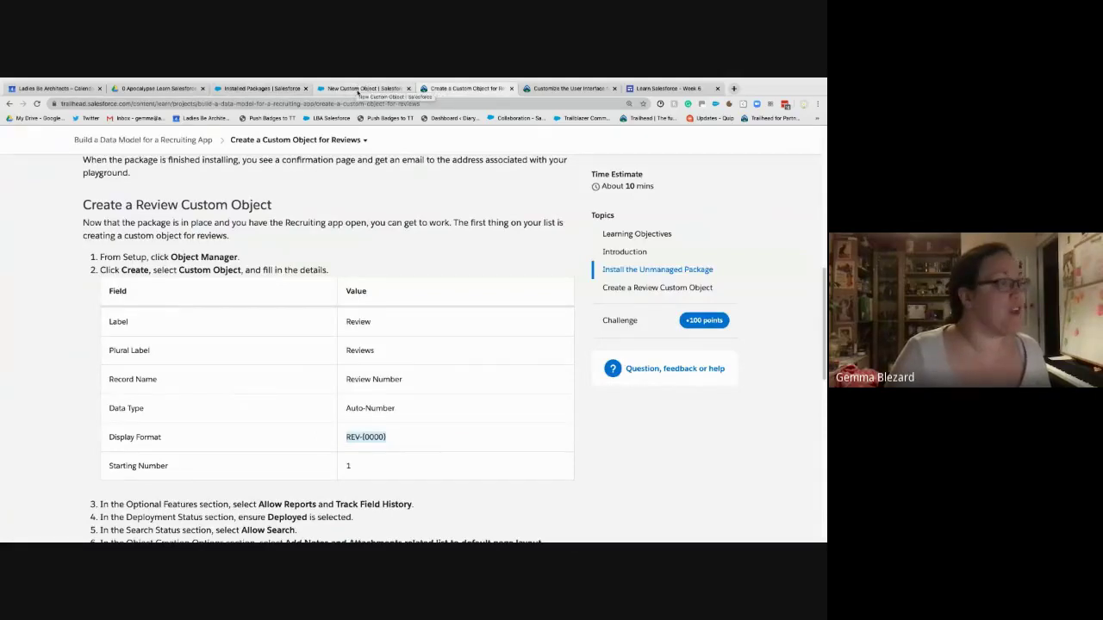
left_click(357, 89)
double_click(222, 399)
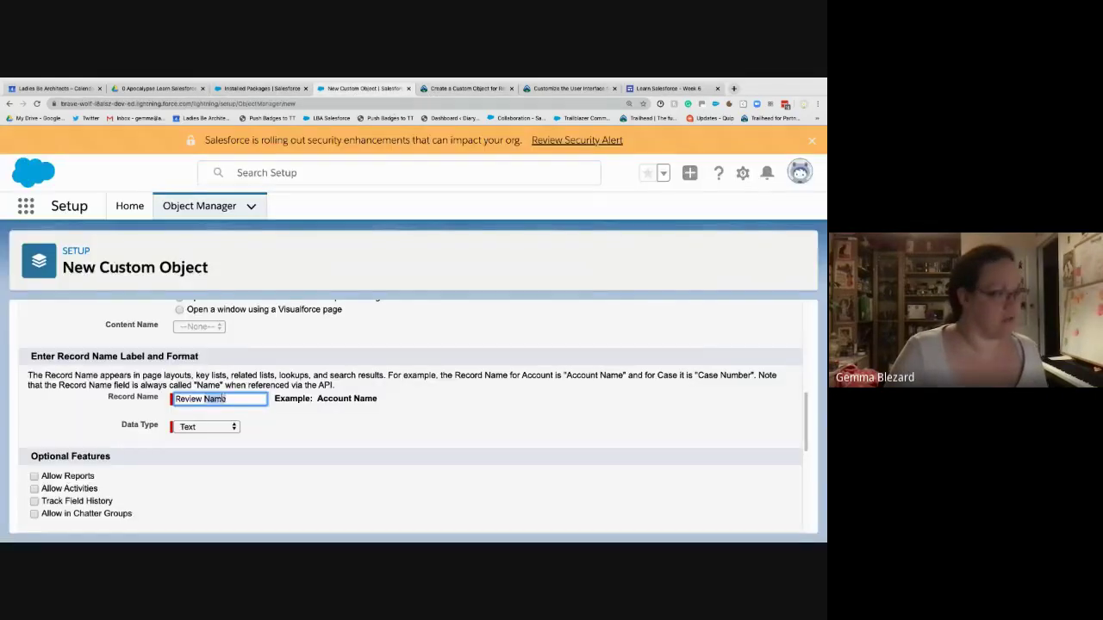
type("Number")
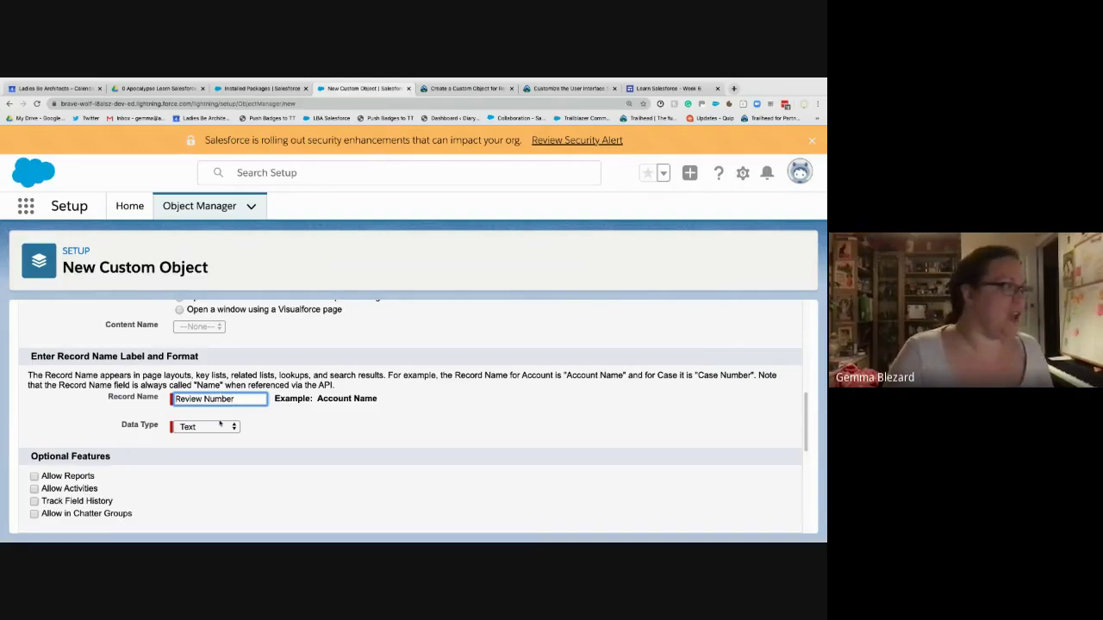
left_click(221, 426)
left_click(226, 439)
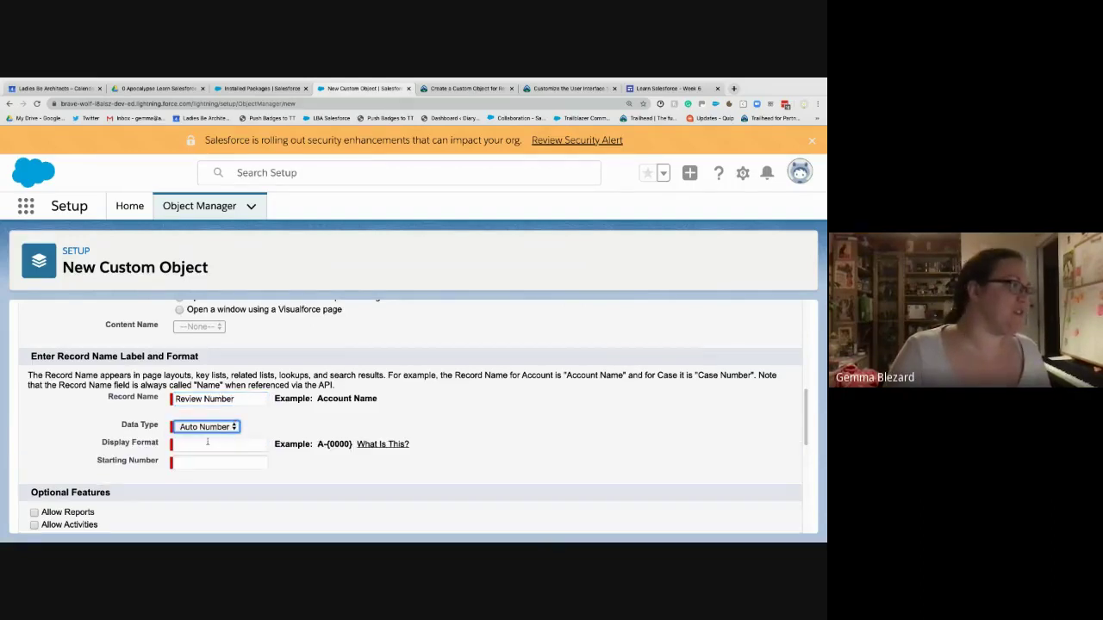
key("Tab")
- Set the display format to REV-{0000} and the starting number to 1
scroll(391, 458, "down", 1)
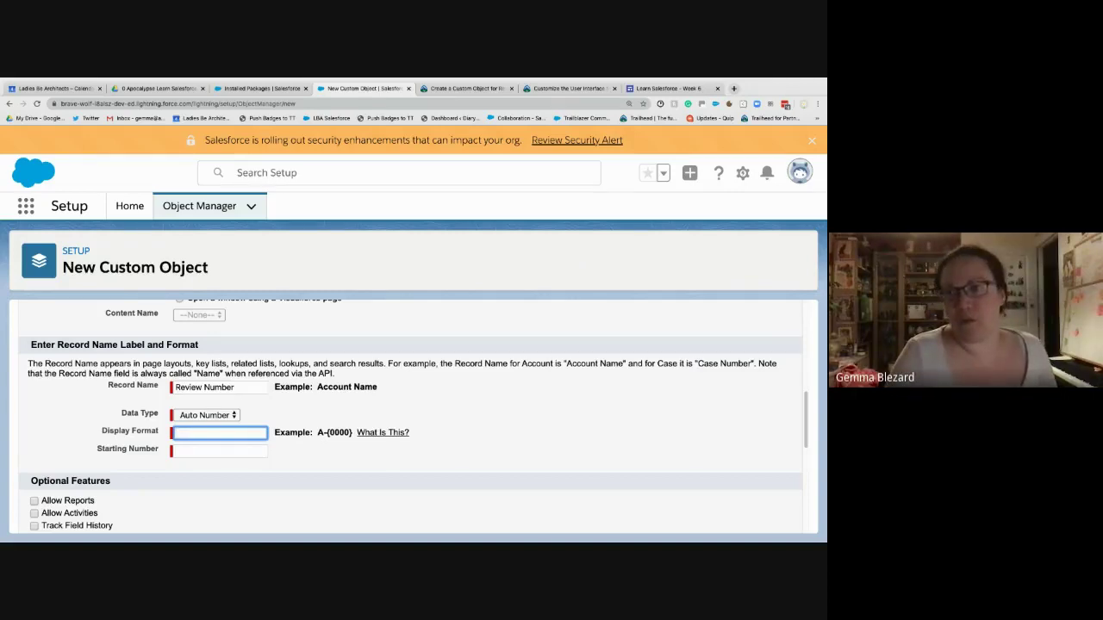
key("super+Tab")
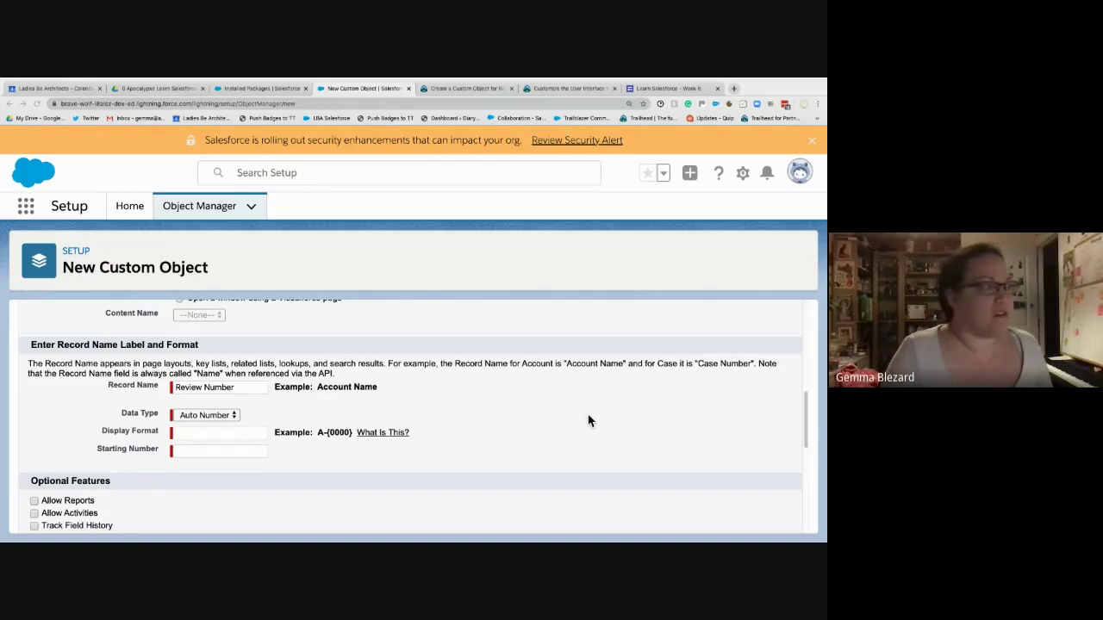
key("super+Tab")
left_click(437, 89)
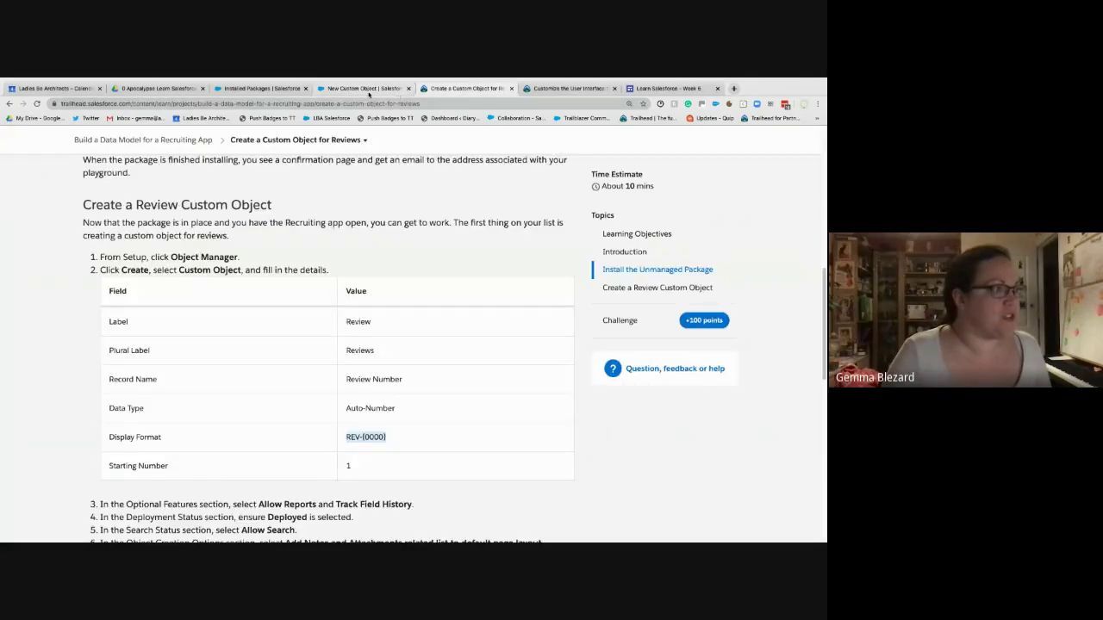
left_click(368, 88)
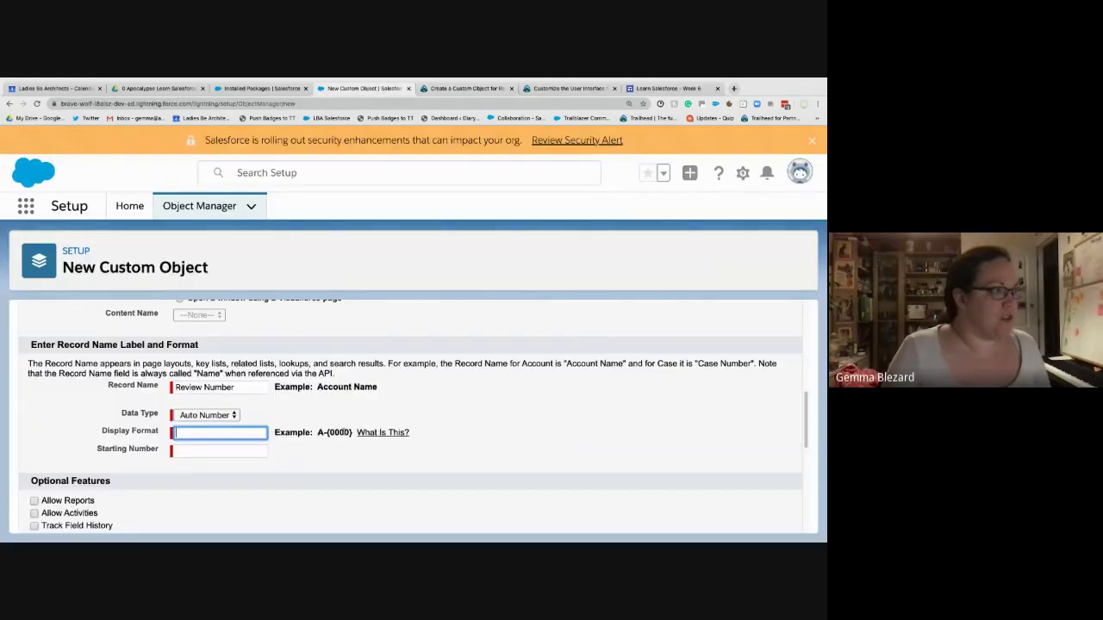
left_click_drag(351, 433, 317, 433)
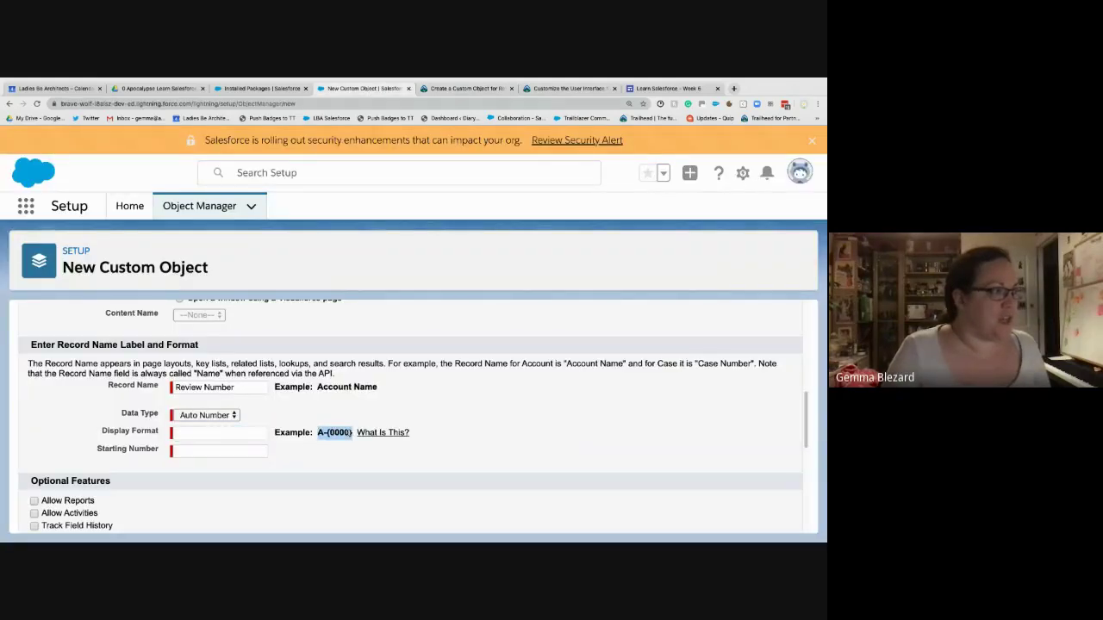
left_click(241, 432)
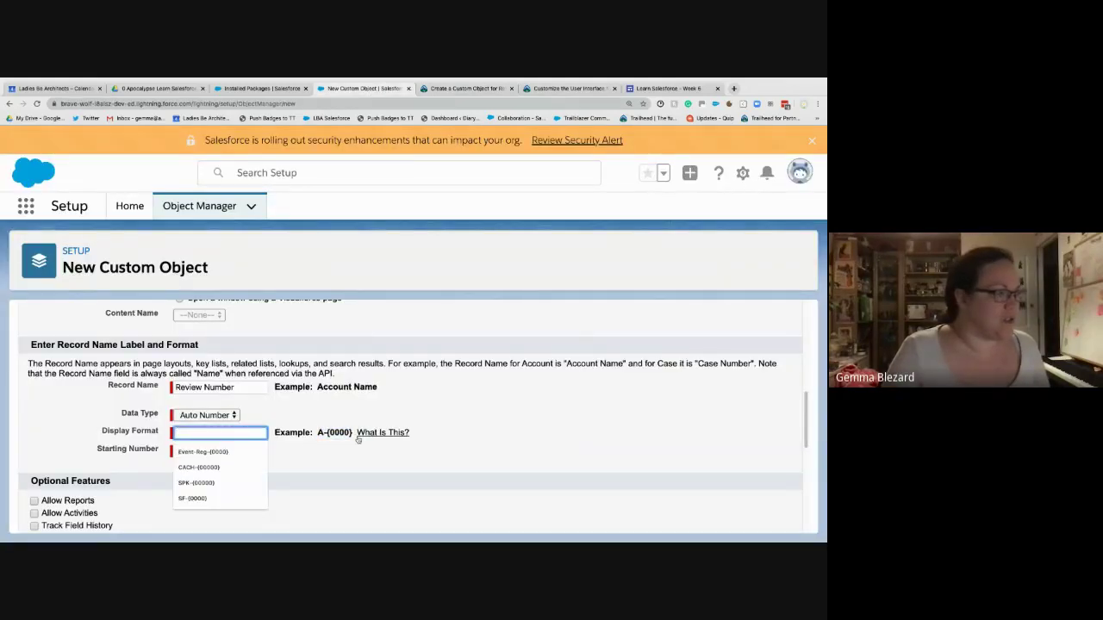
type("REV")
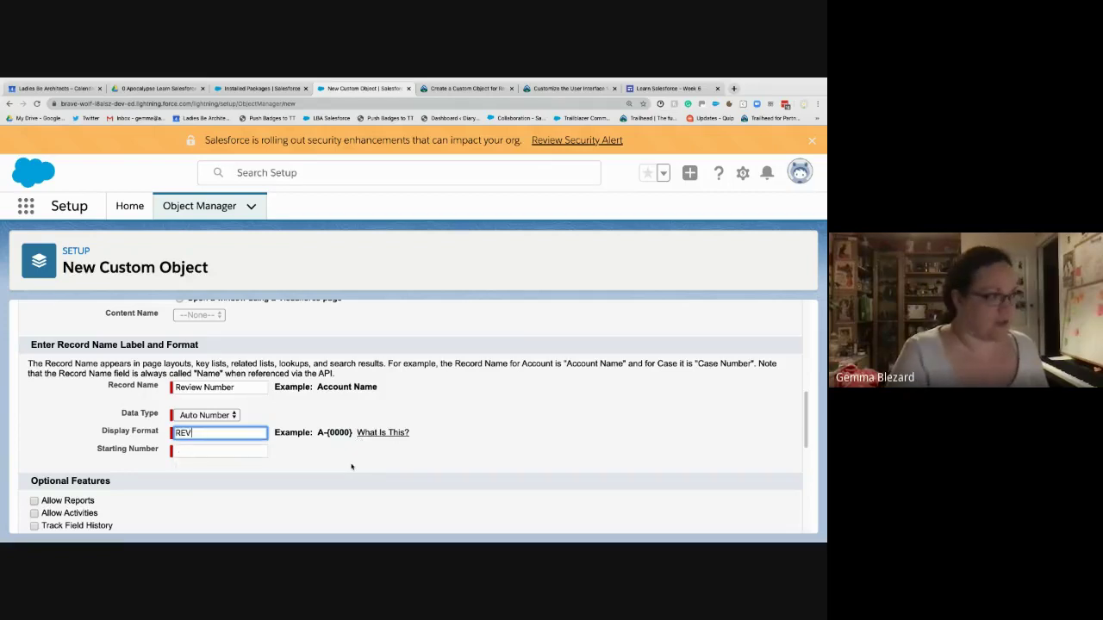
type("-{")
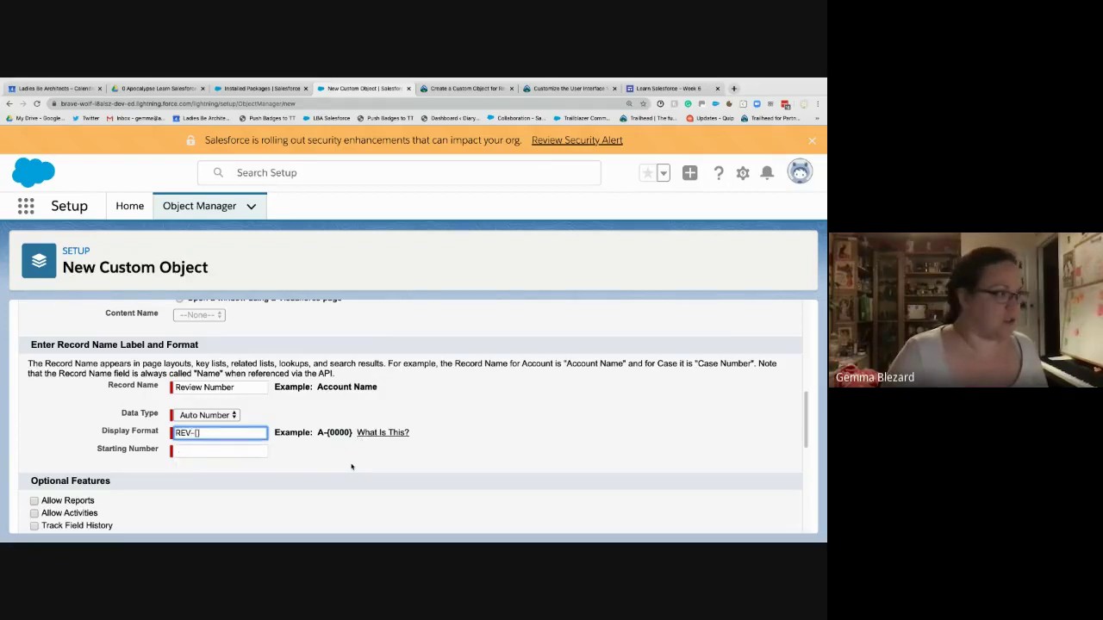
type("0}")
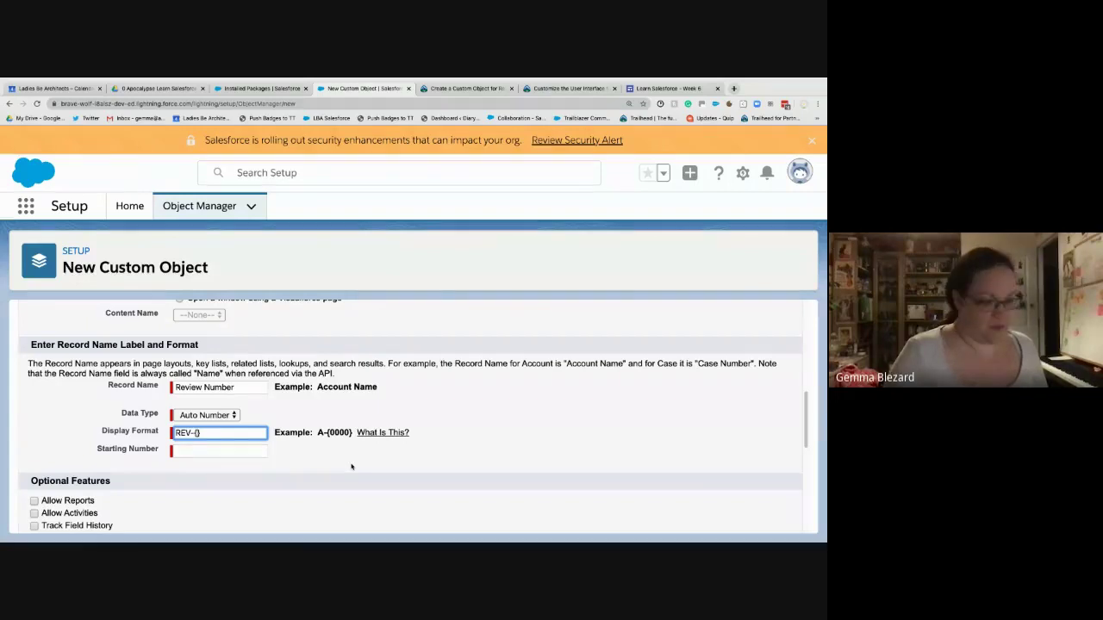
type("0000")
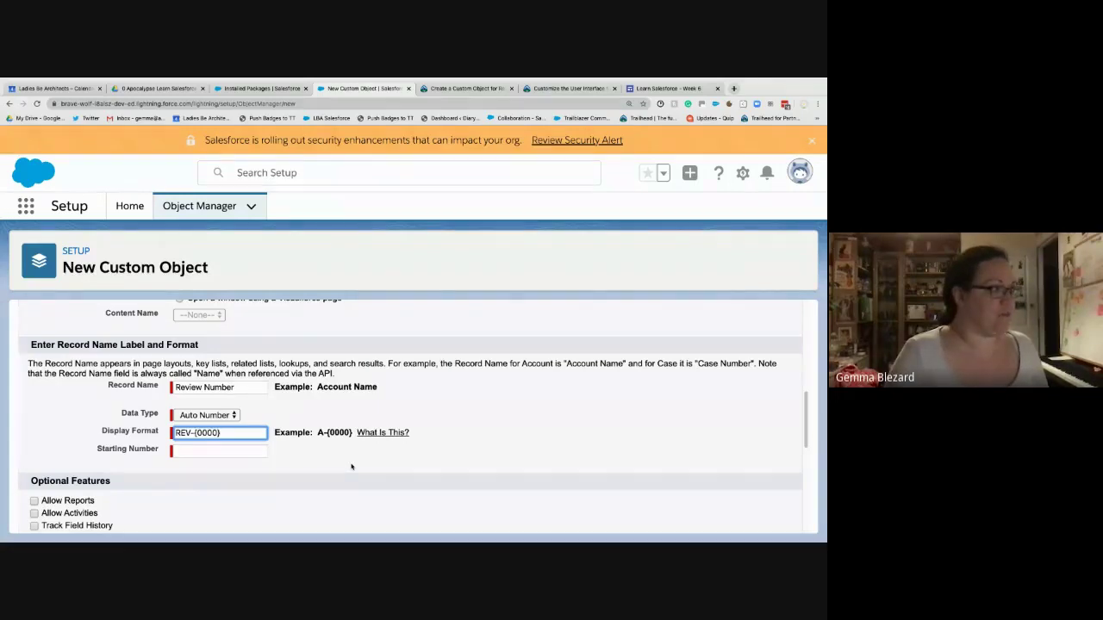
key("Tab")
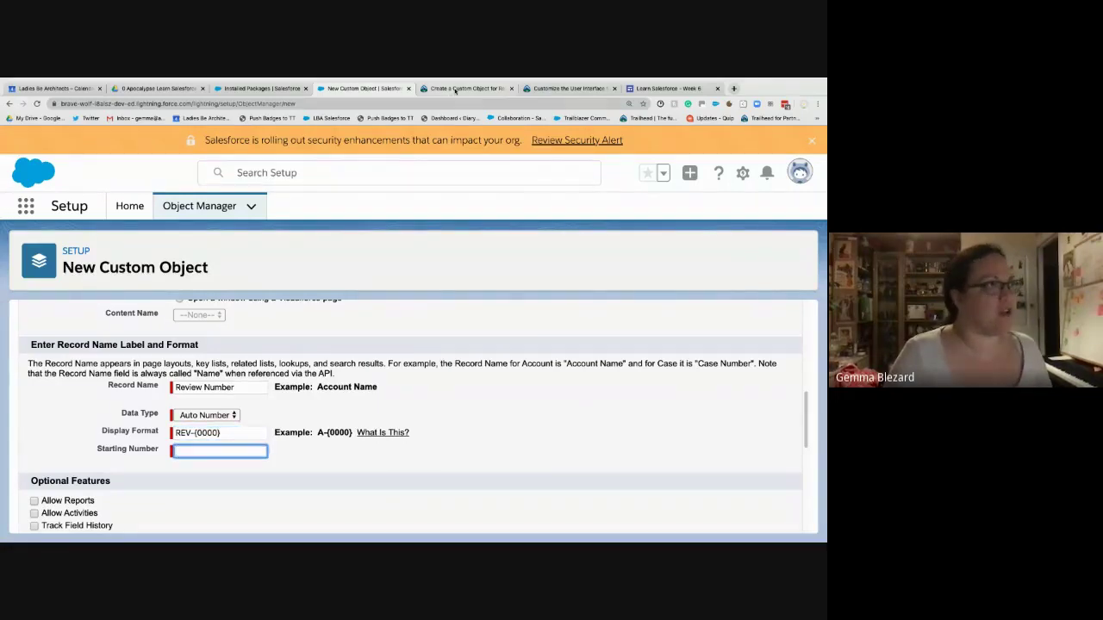
left_click(455, 89)
left_click(363, 89)
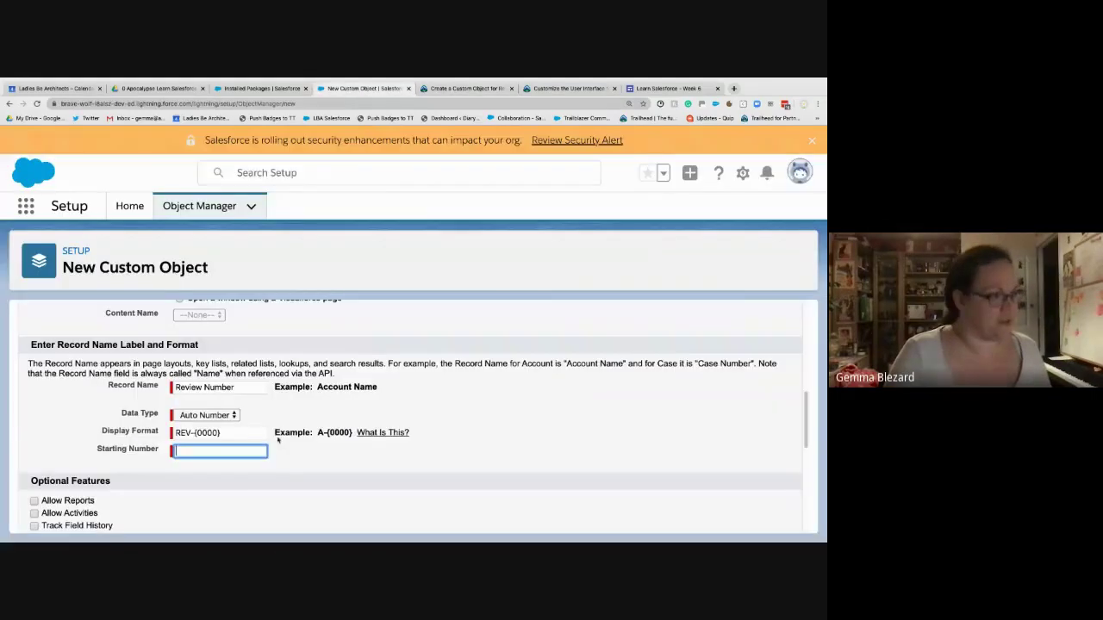
type("1")
left_click(293, 487)
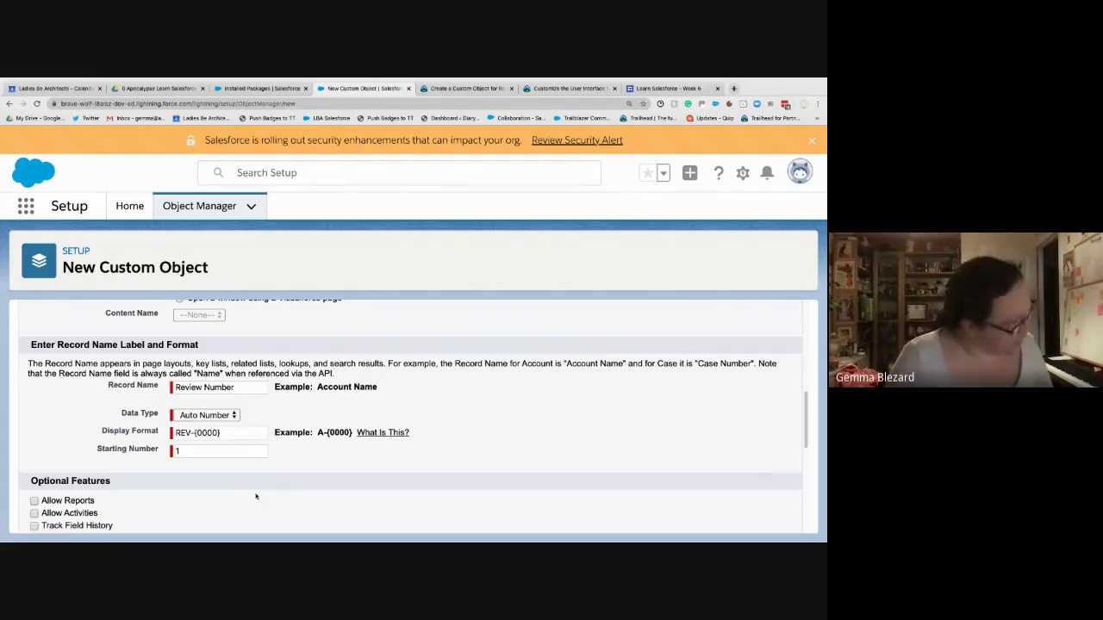
- Enable Allow Reports and Track Field History on the new object
scroll(188, 475, "down", 3)
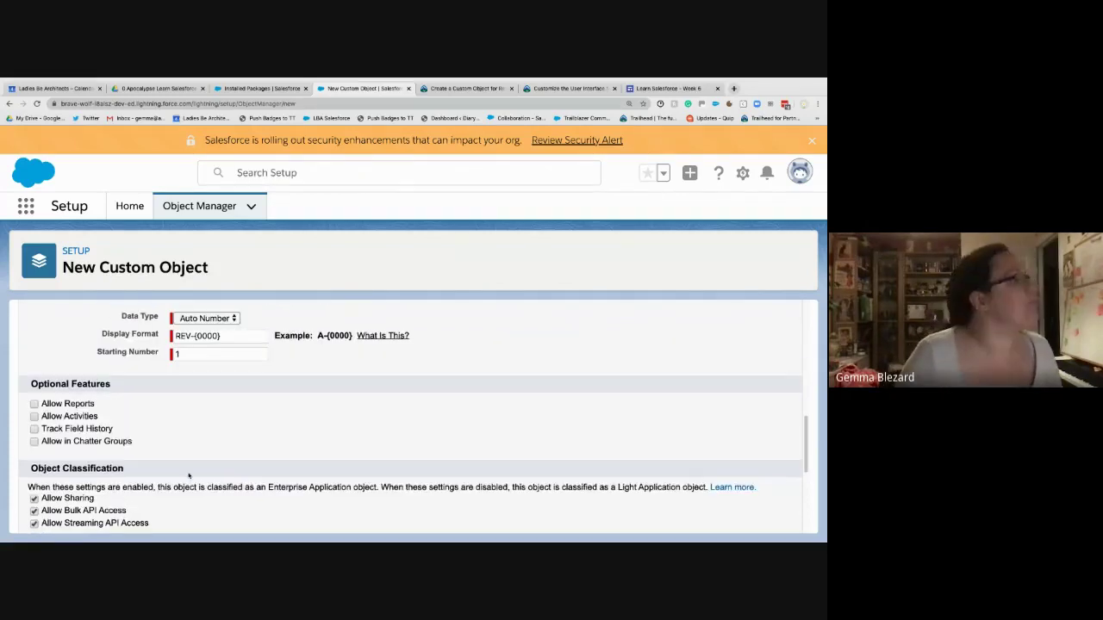
left_click(442, 89)
scroll(376, 194, "down", 5)
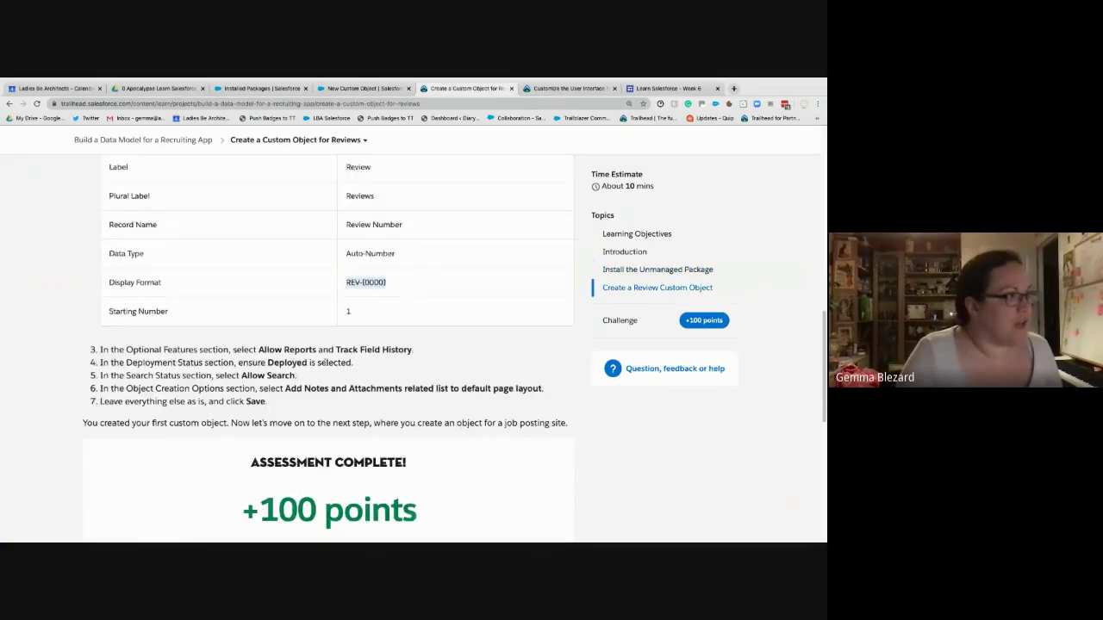
left_click(352, 92)
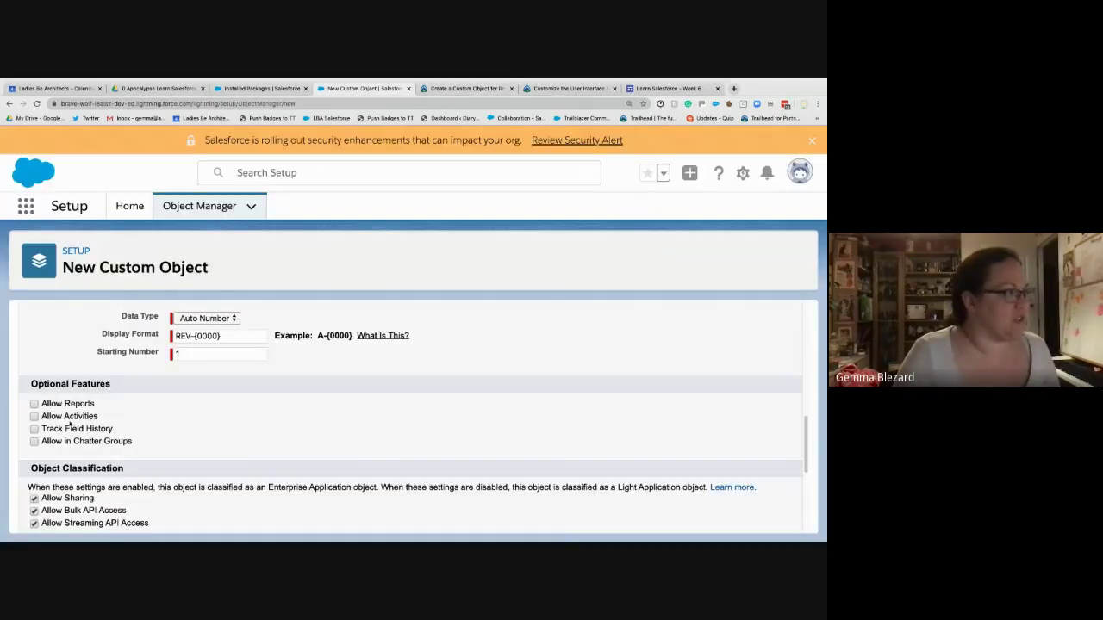
left_click(34, 403)
left_click(35, 429)
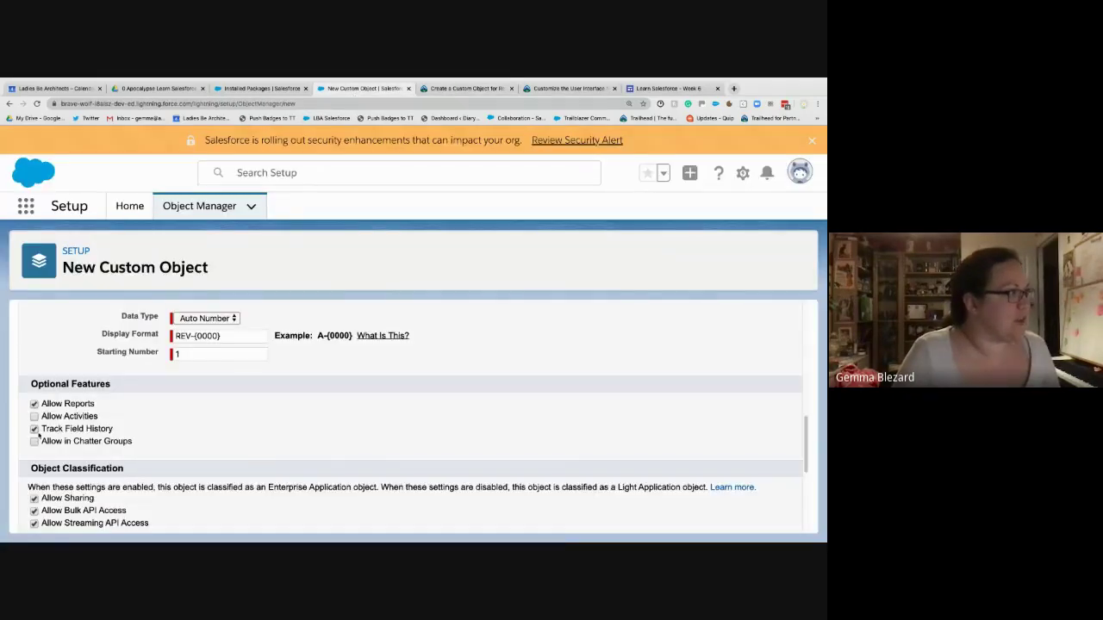
scroll(255, 467, "down", 5)
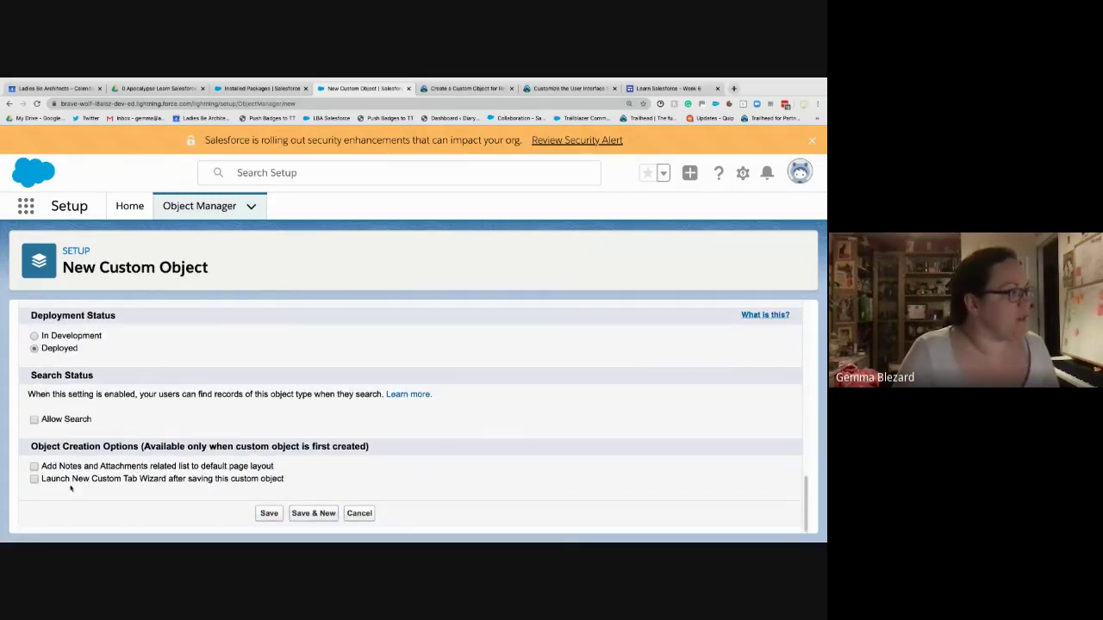
- Enable Allow Search and add the Notes and Attachments related list to the default layout
left_click(432, 89)
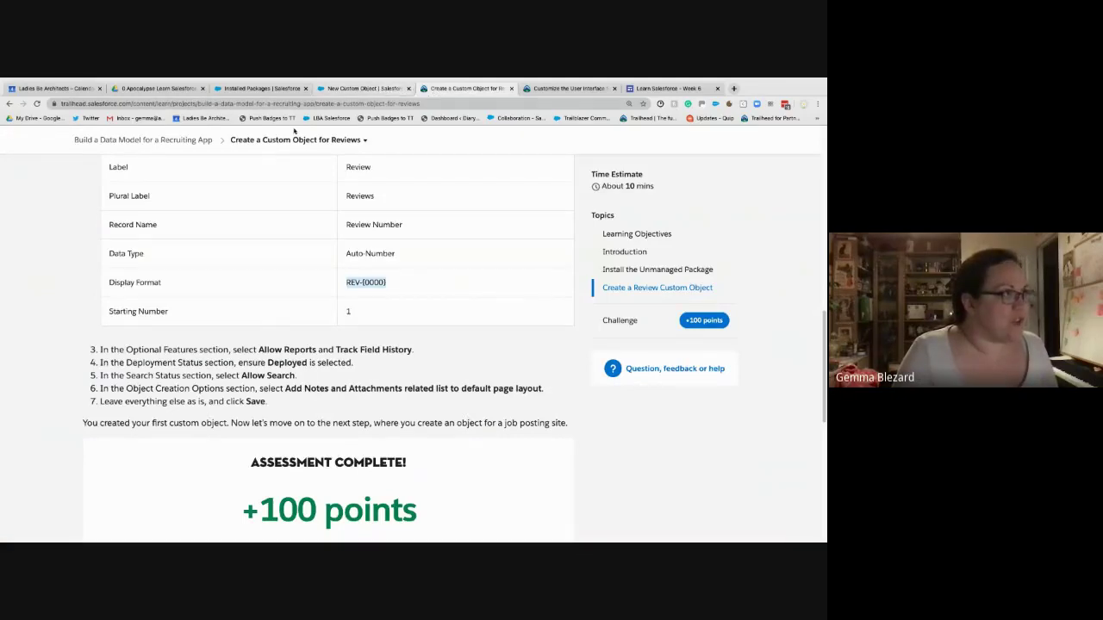
key("ctrl+shift+Tab")
left_click(35, 419)
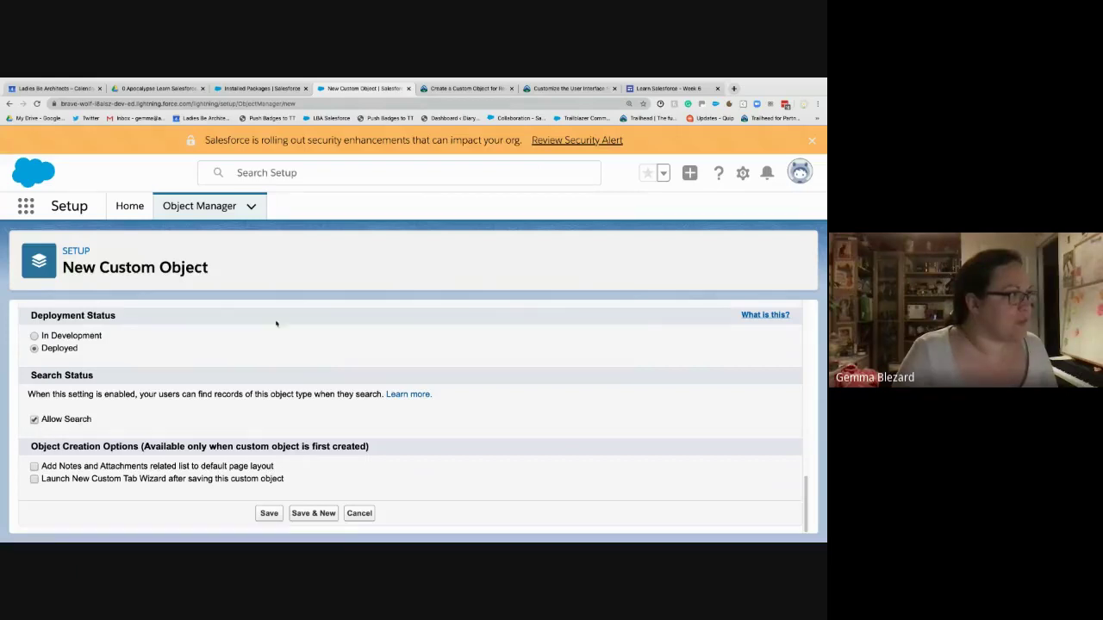
left_click(447, 91)
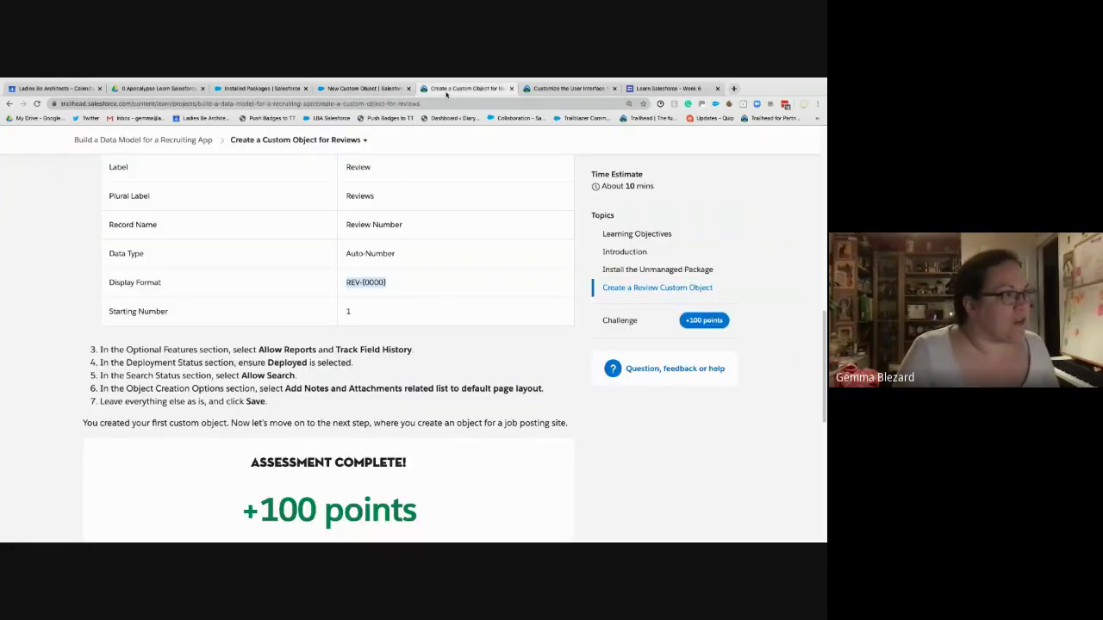
left_click(393, 90)
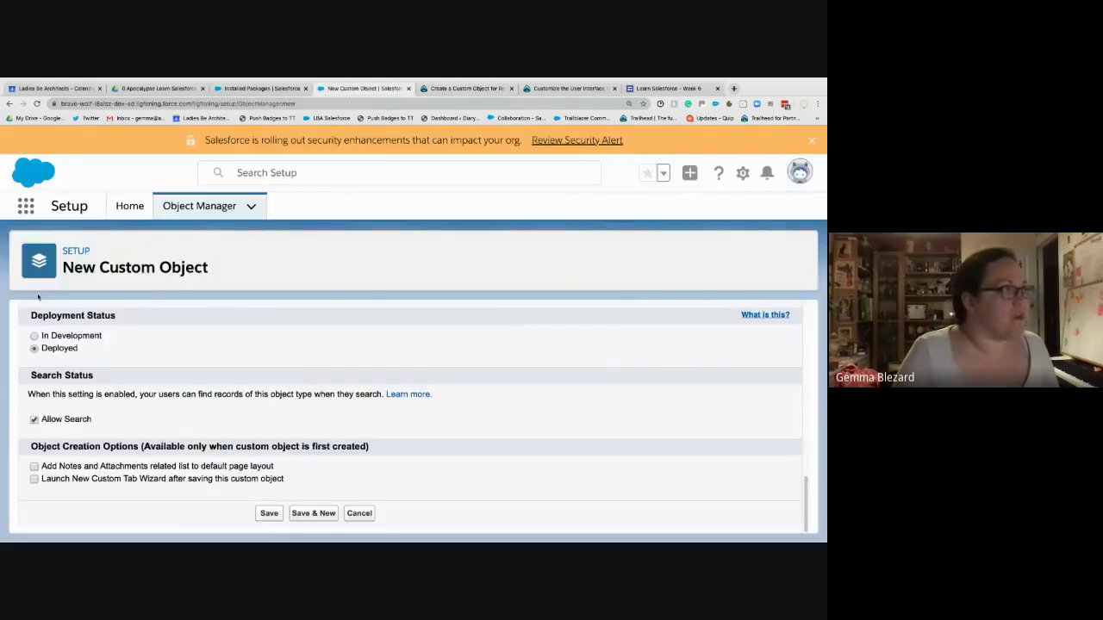
left_click(34, 467)
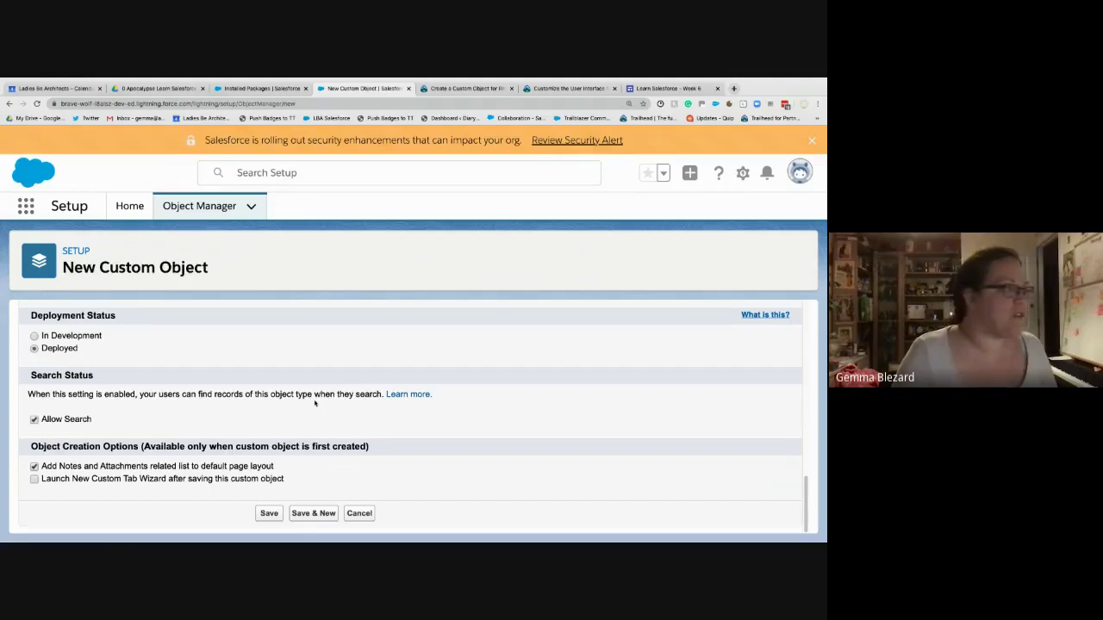
- Review the rest of the form against Trailhead, leaving Deployed status unchanged
scroll(164, 389, "up", 5)
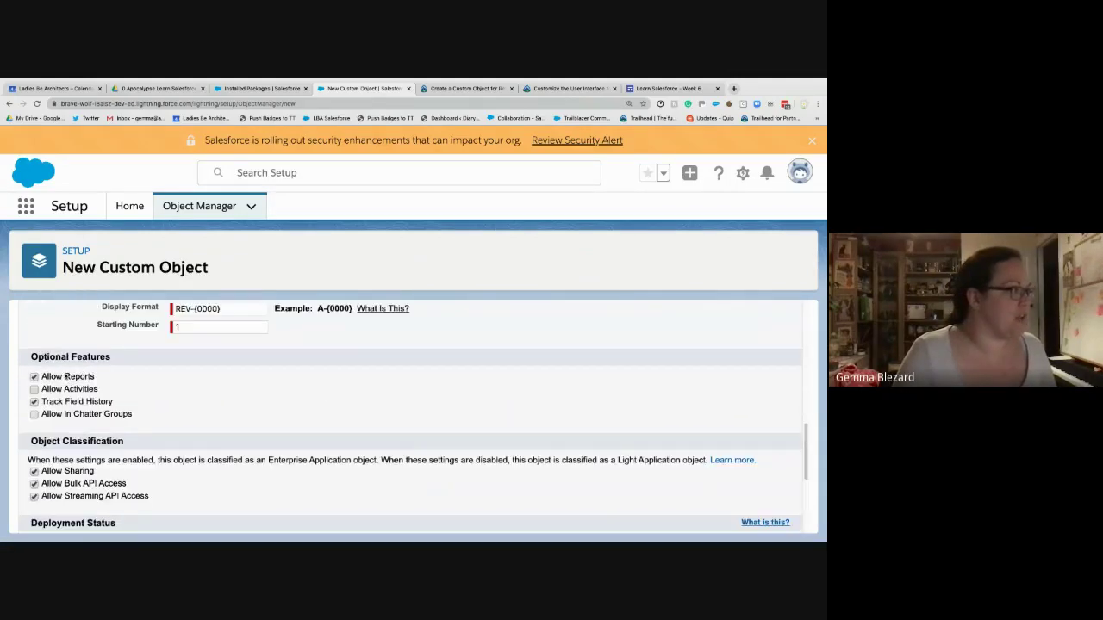
scroll(121, 417, "down", 1)
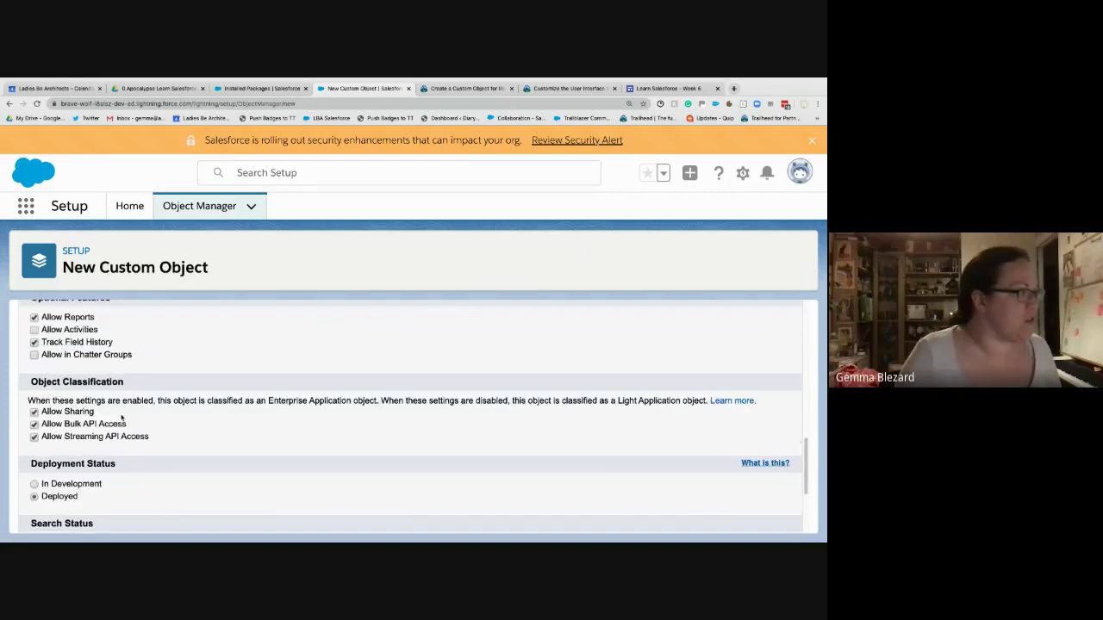
scroll(87, 497, "down", 1)
scroll(53, 426, "down", 1)
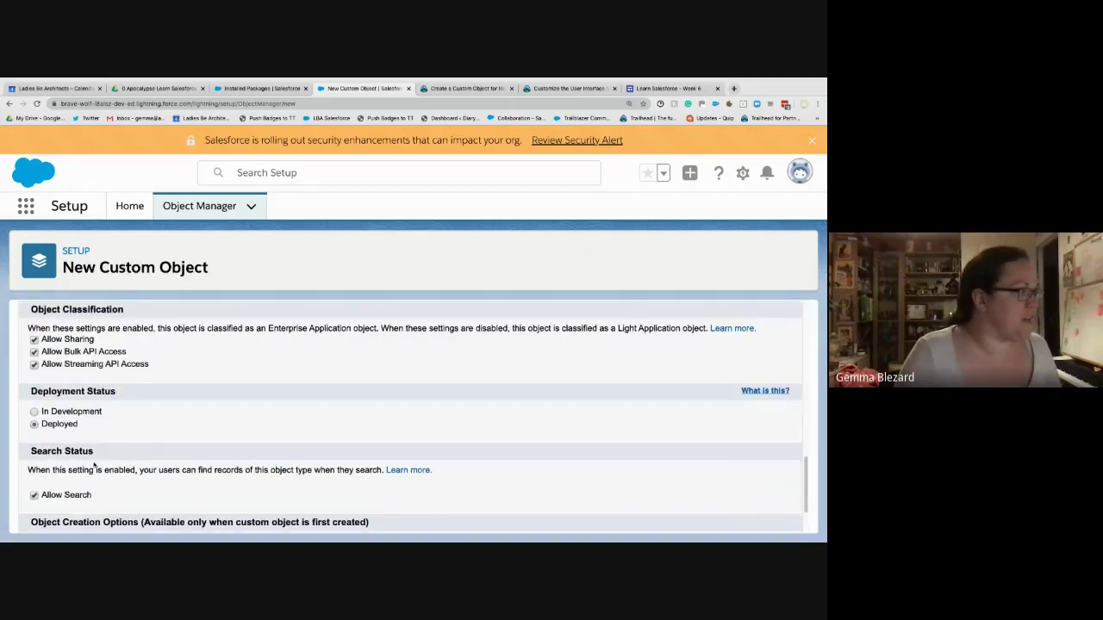
scroll(181, 464, "down", 1)
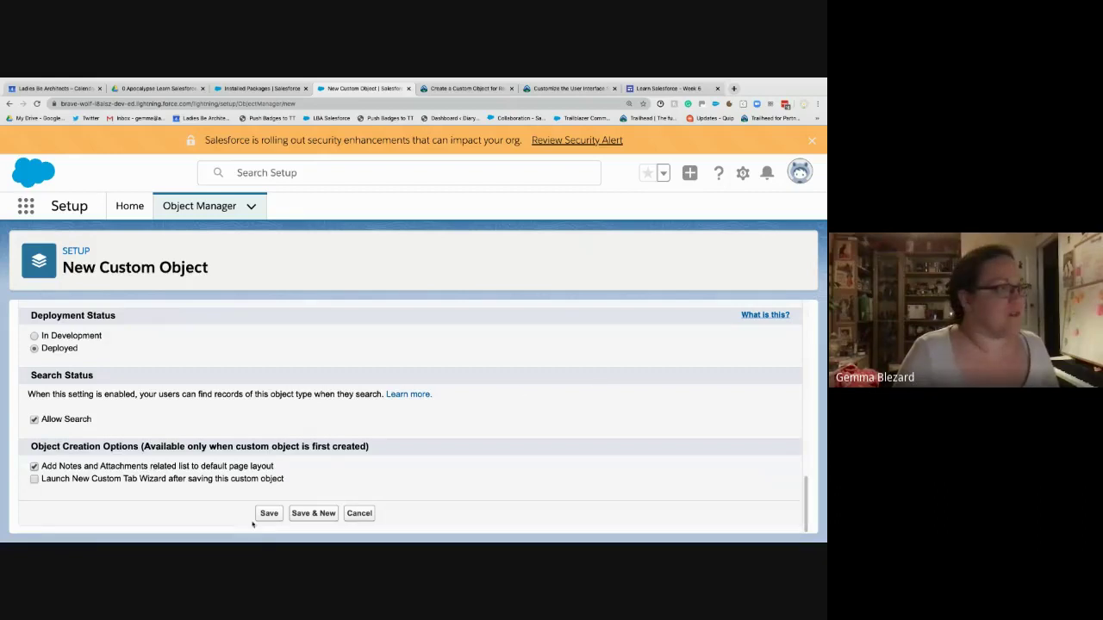
left_click(469, 89)
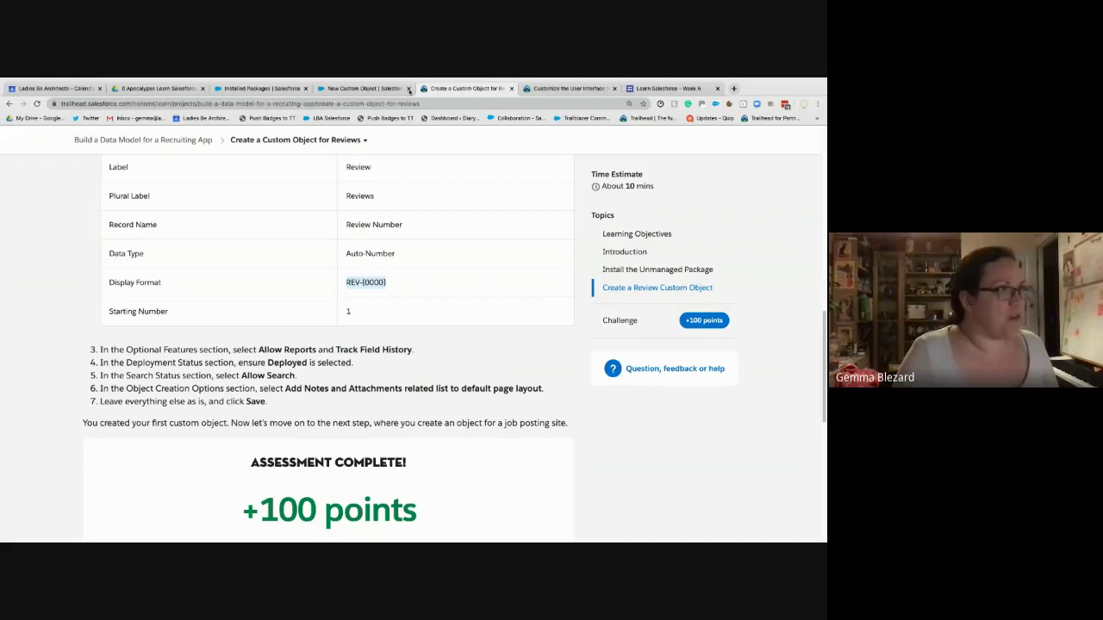
left_click(362, 89)
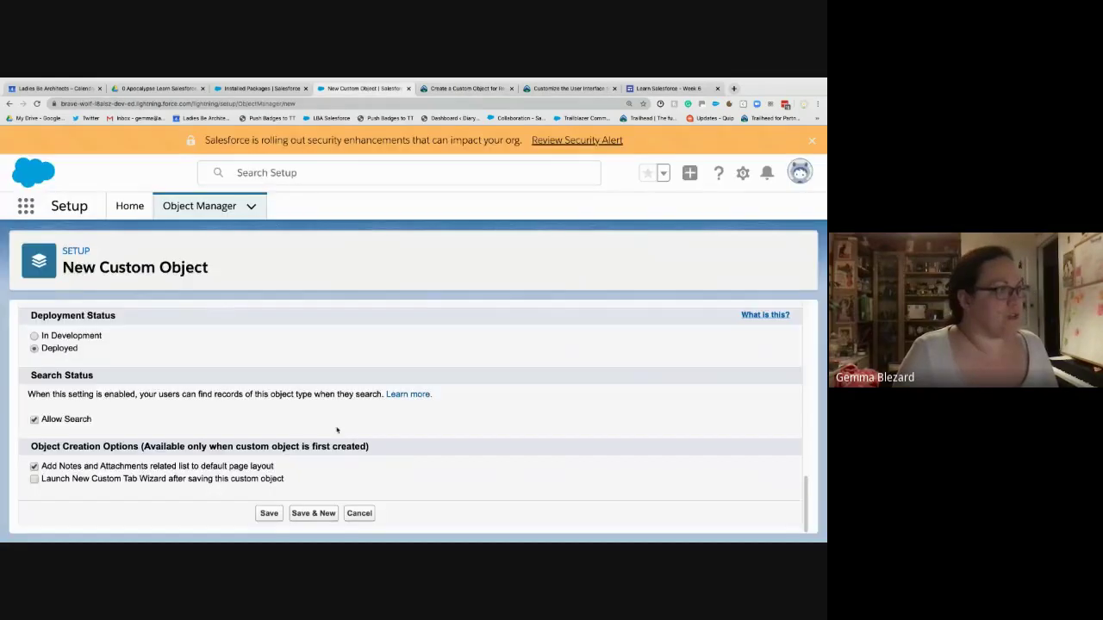
- Save the Review custom object and close the Installed Packages tab
left_click(266, 513)
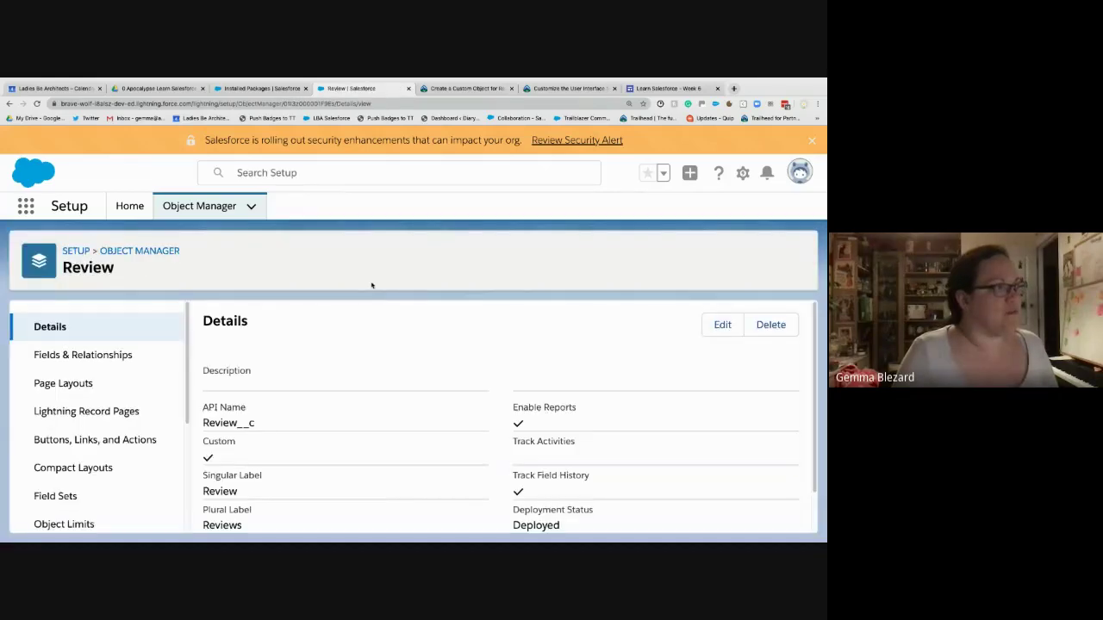
left_click(260, 89)
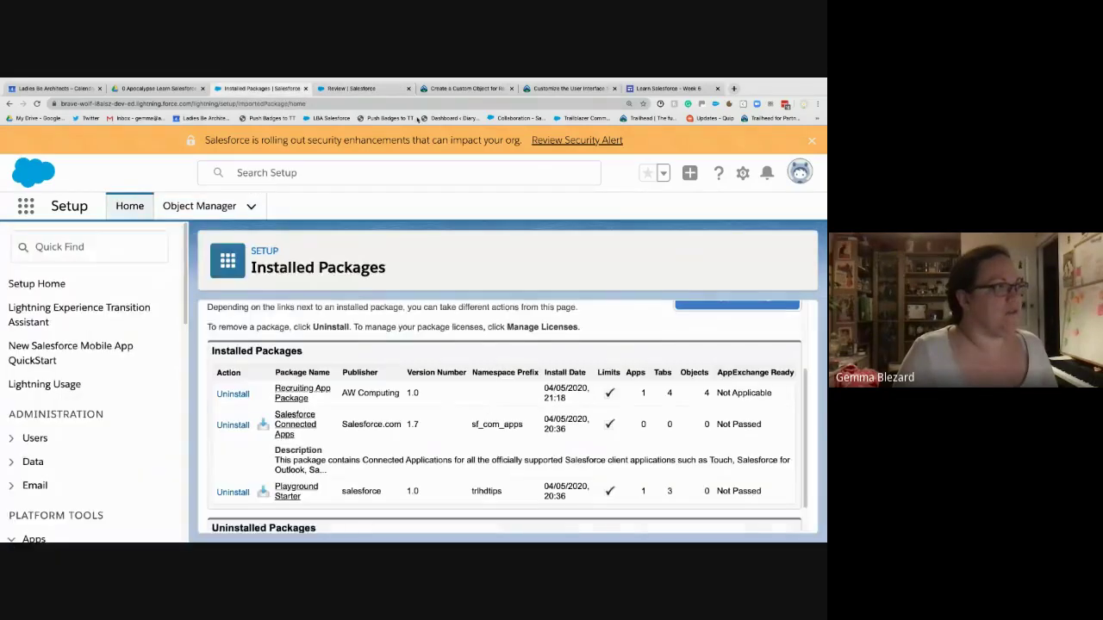
left_click(466, 88)
left_click(305, 89)
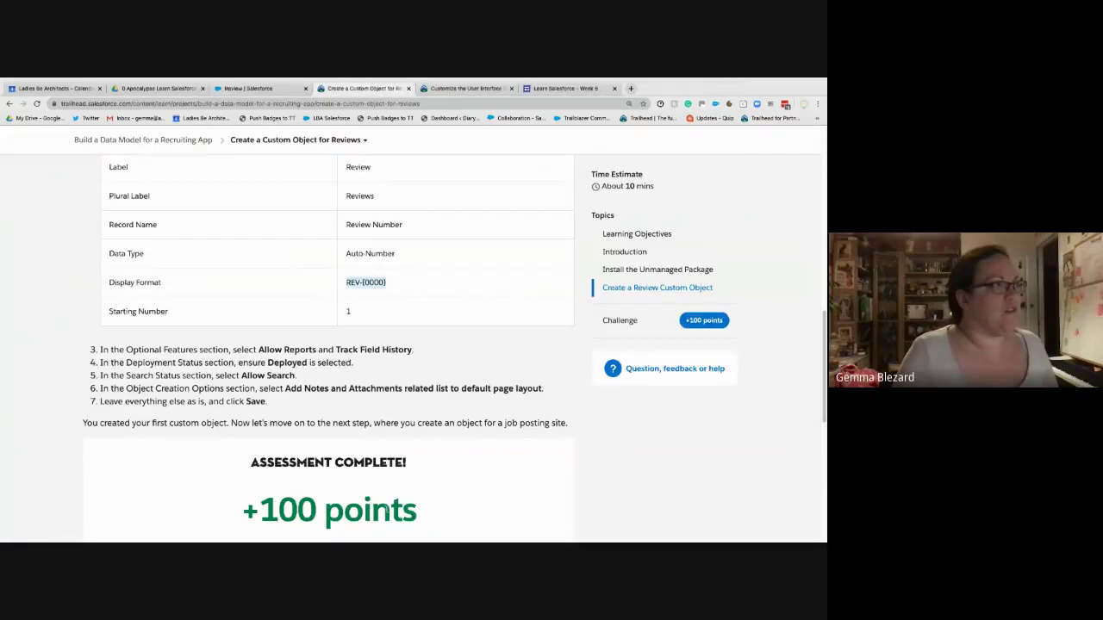
- Bring up the Trailhead project's list of steps
scroll(361, 448, "down", 3)
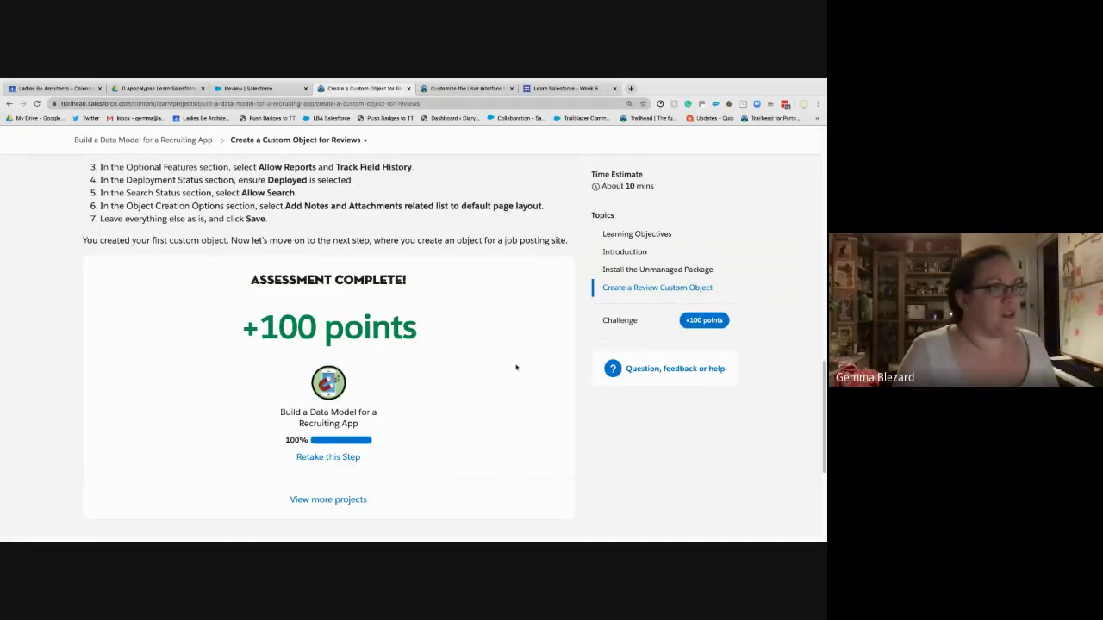
scroll(356, 486, "up", 7)
scroll(506, 245, "up", 5)
left_click(338, 202)
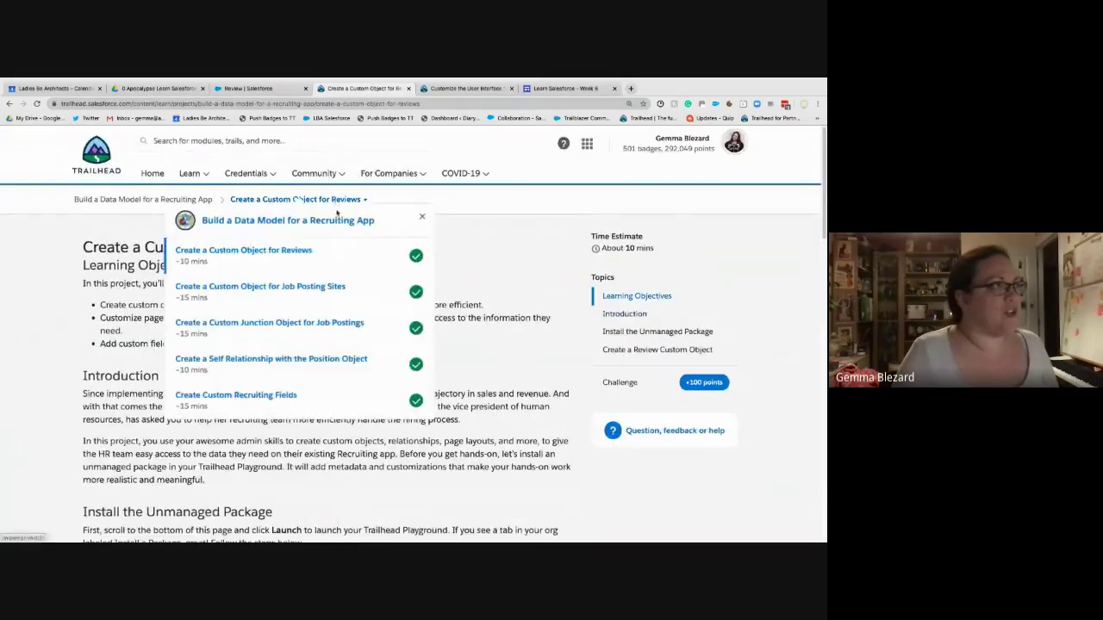
- Open the Job Posting Sites Trailhead unit, then return to Salesforce's Object Manager list
left_click(292, 292)
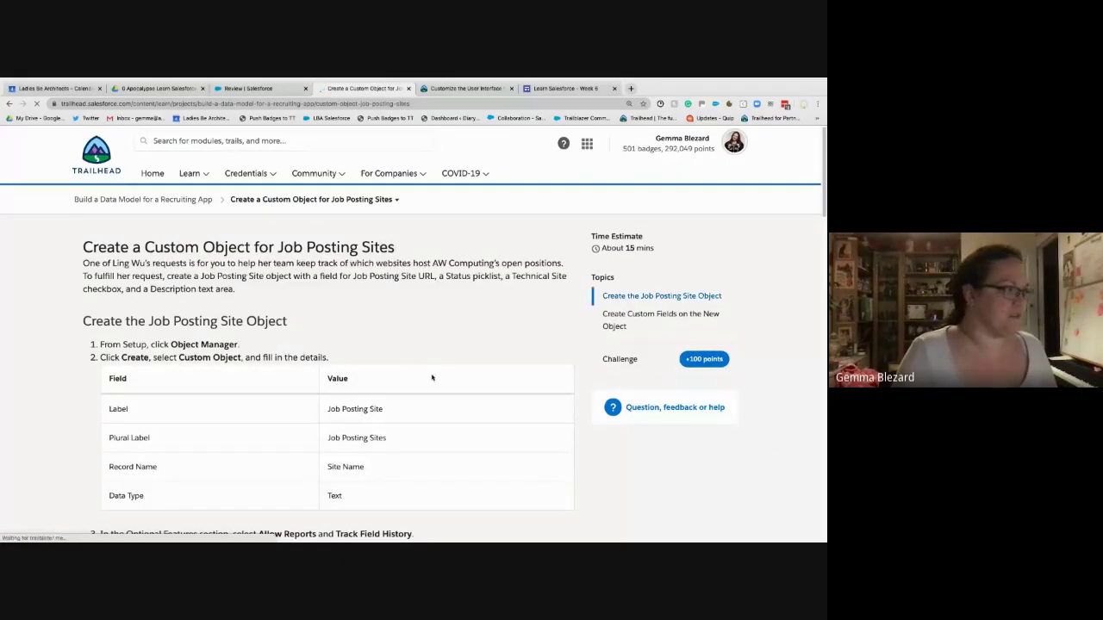
scroll(377, 367, "down", 2)
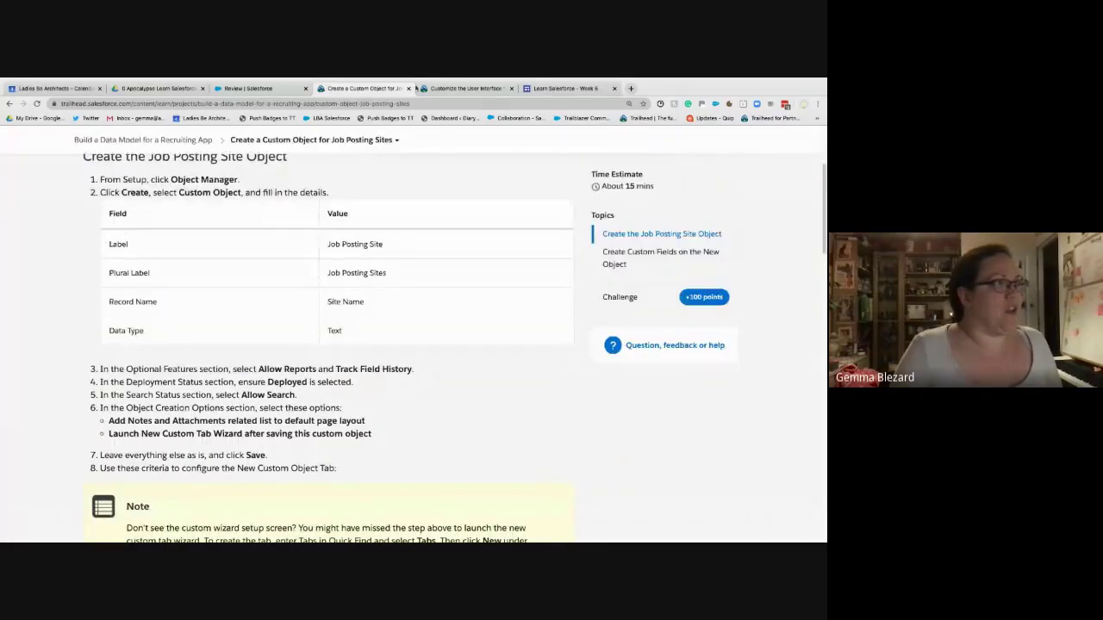
key("ctrl+shift+Tab")
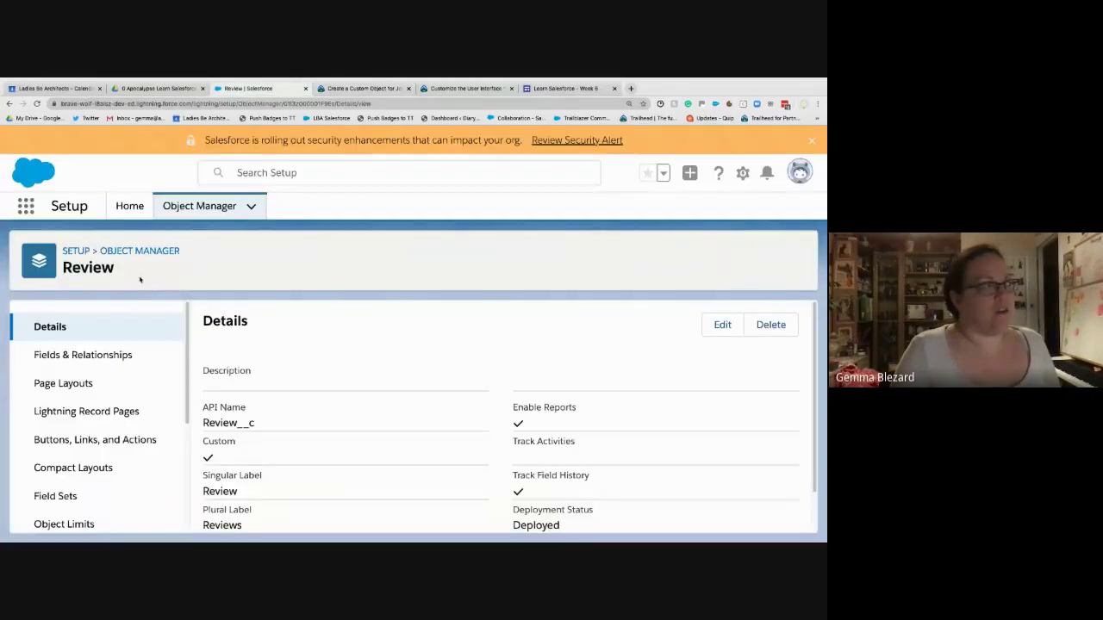
left_click(199, 206)
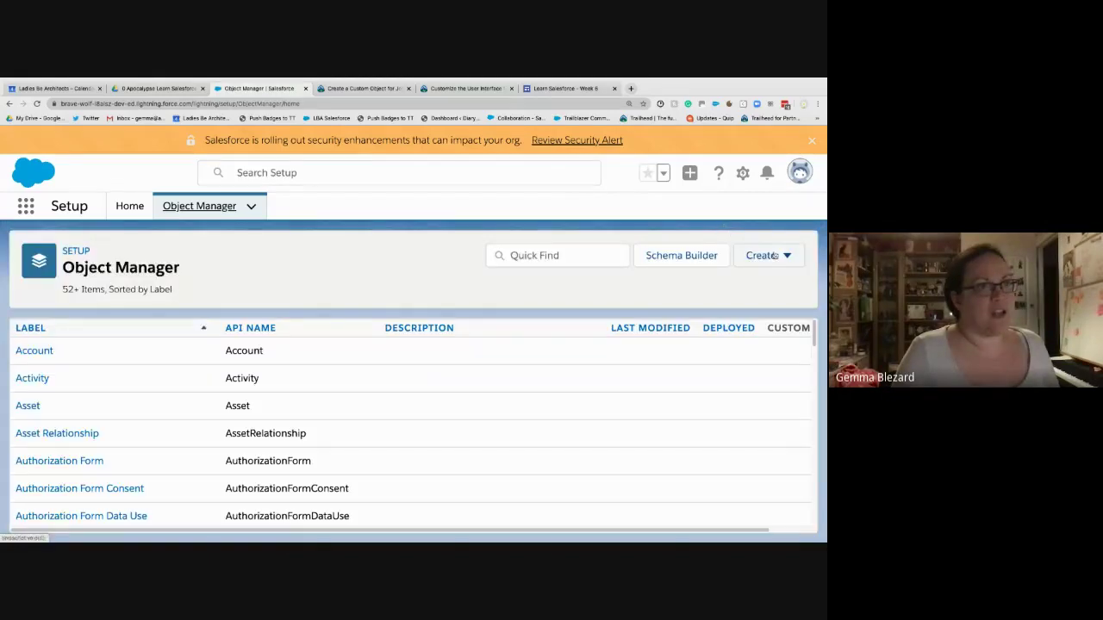
- Start a new custom object labelled 'Job Posting Site' with plural label 'Job Posting Sites'
left_click(766, 255)
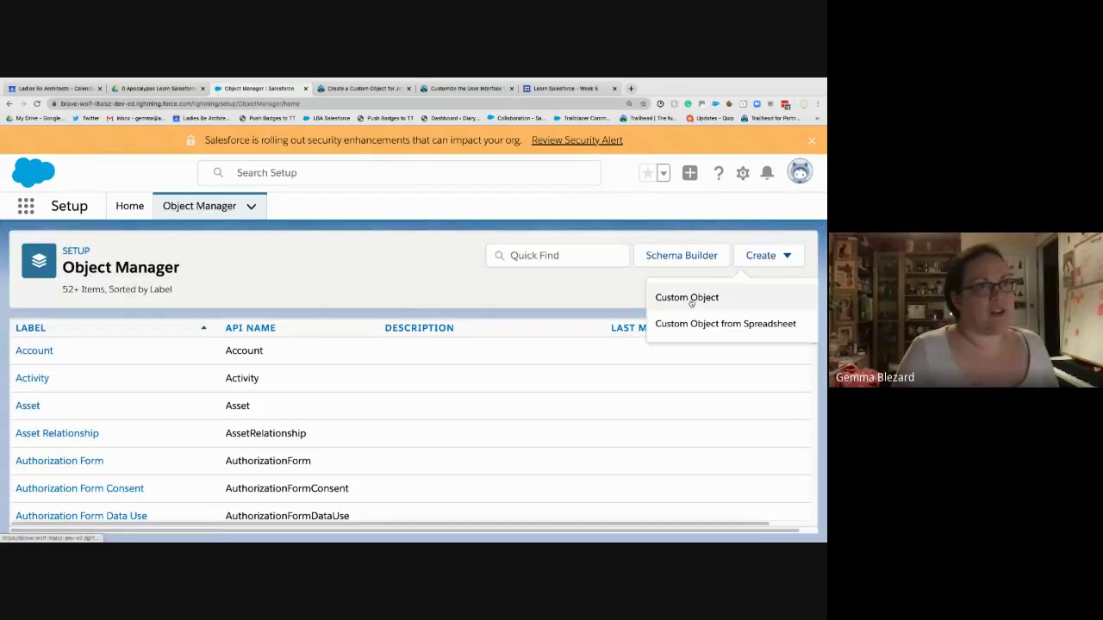
left_click(689, 298)
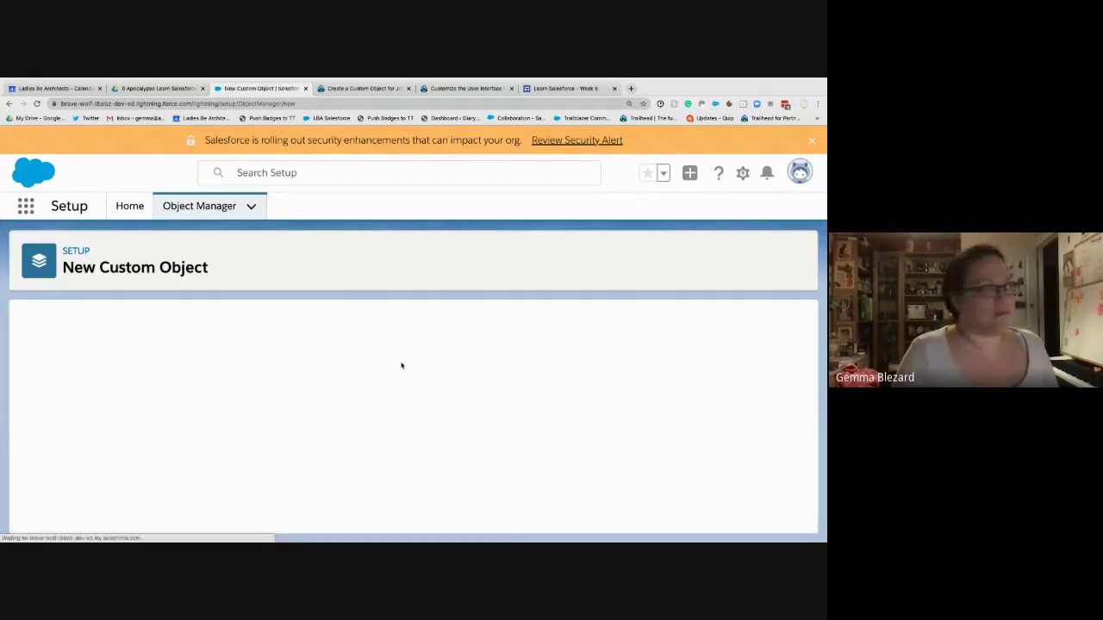
scroll(235, 327, "down", 2)
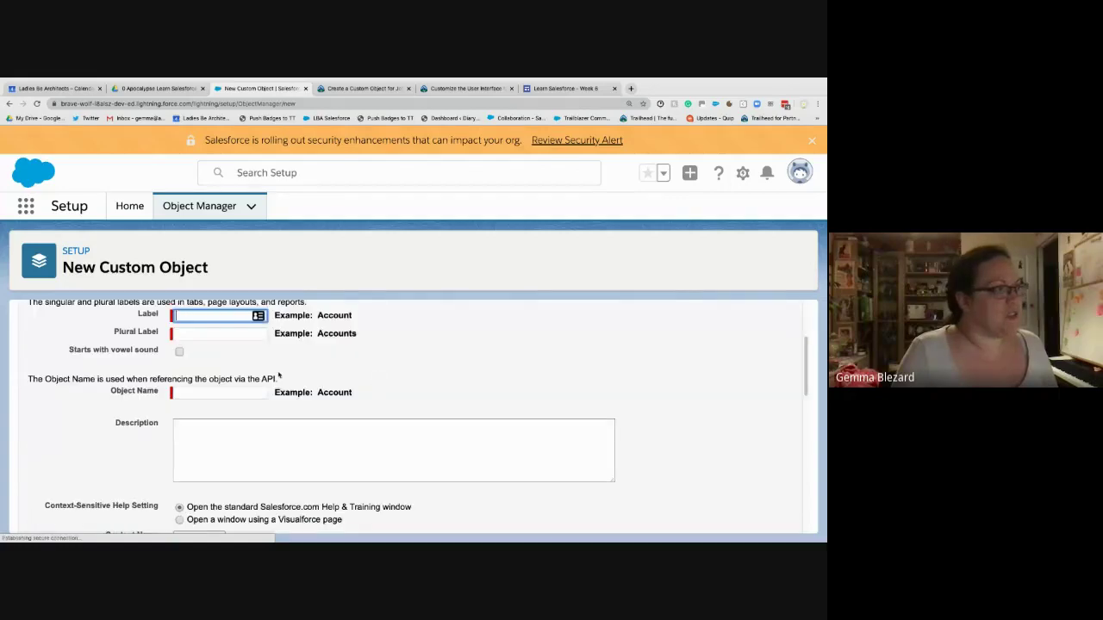
left_click(228, 317)
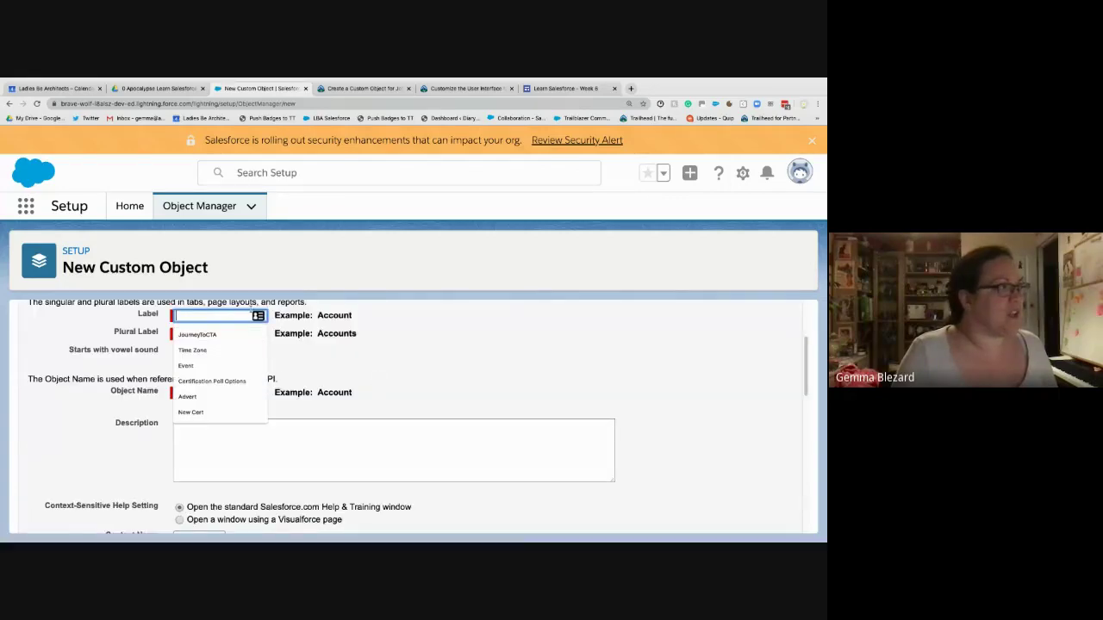
left_click(342, 89)
left_click(259, 89)
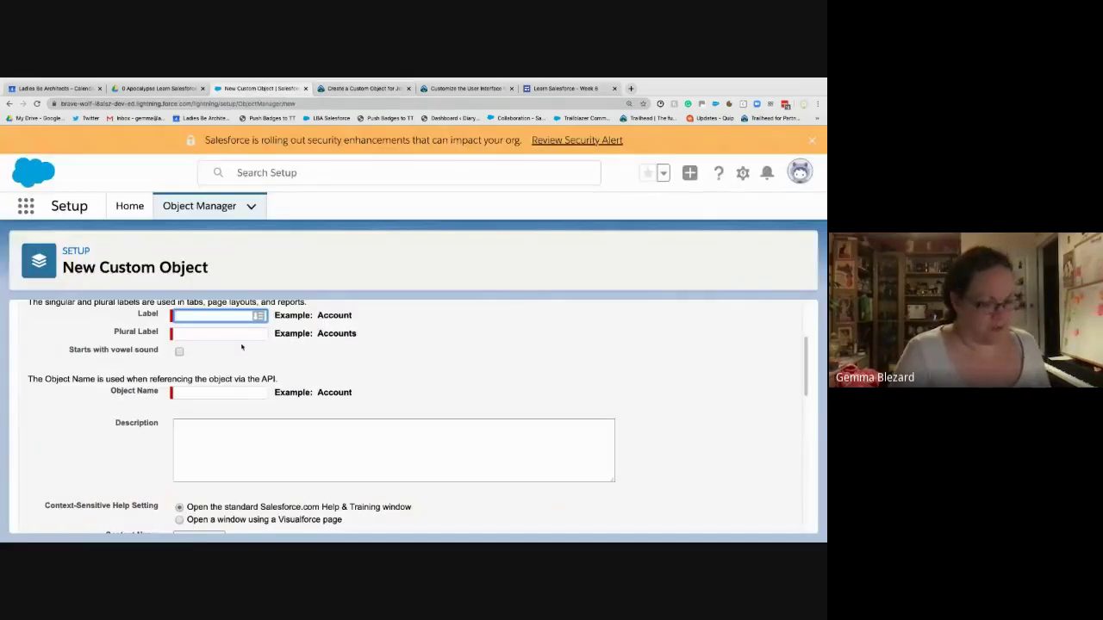
type("Job Posting")
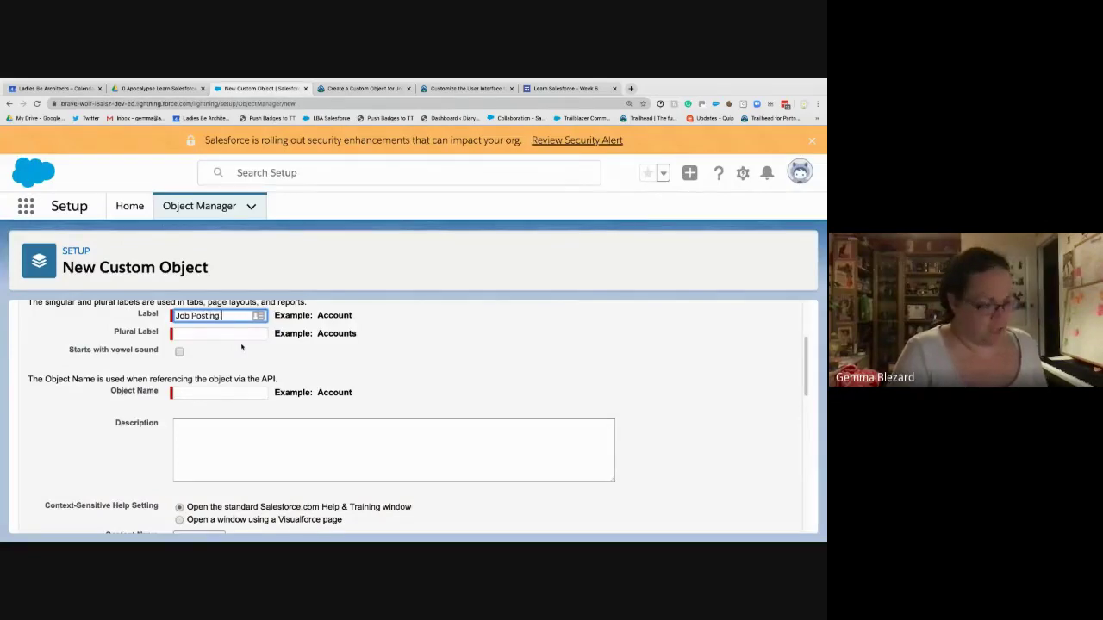
type(" Site")
key("Tab")
type("Jo")
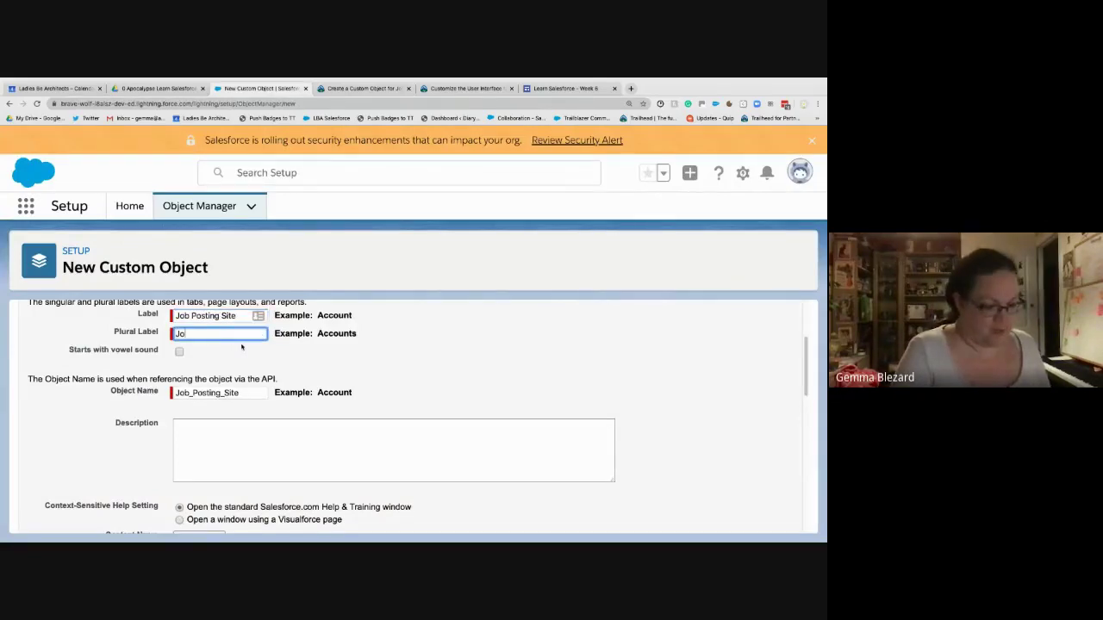
type("b Posting ")
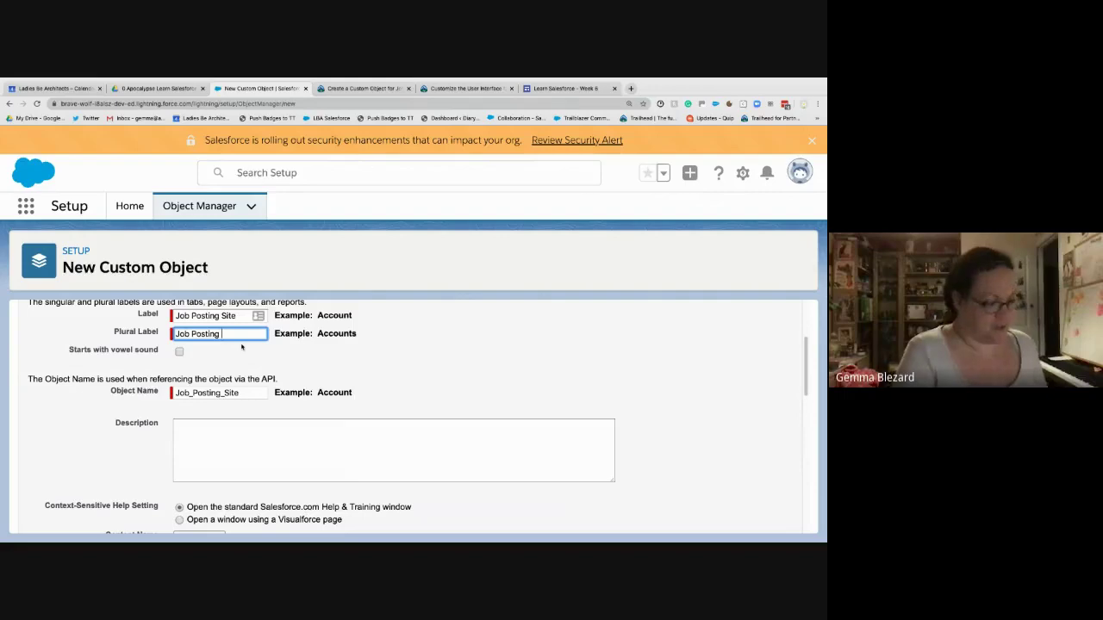
type("Sites")
key("Tab")
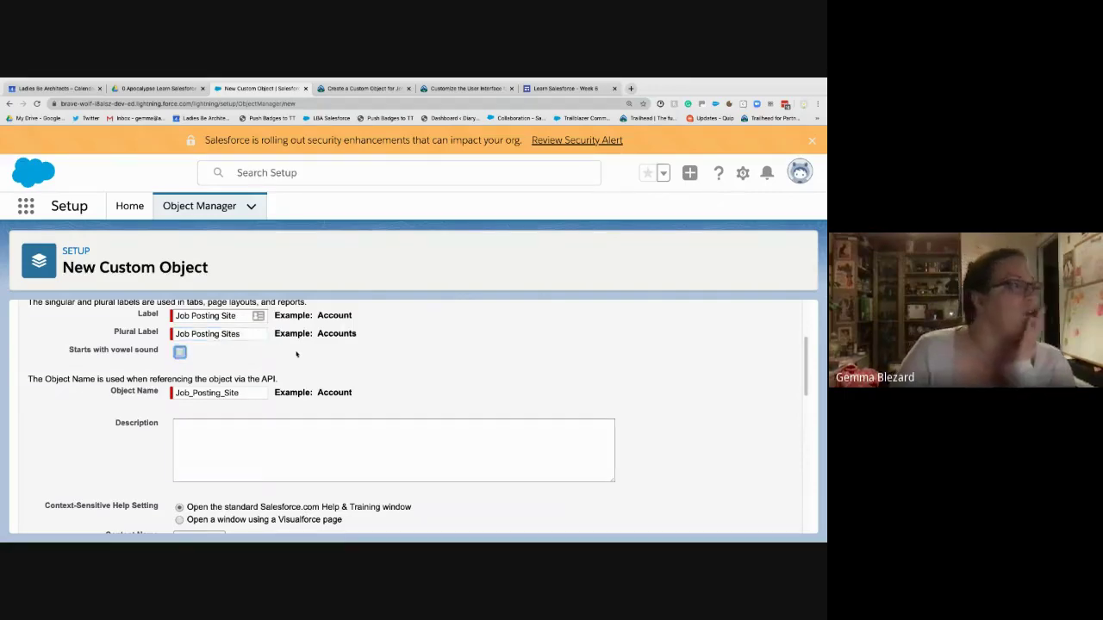
- Change the object's record name to 'Site Name'
scroll(339, 354, "down", 3)
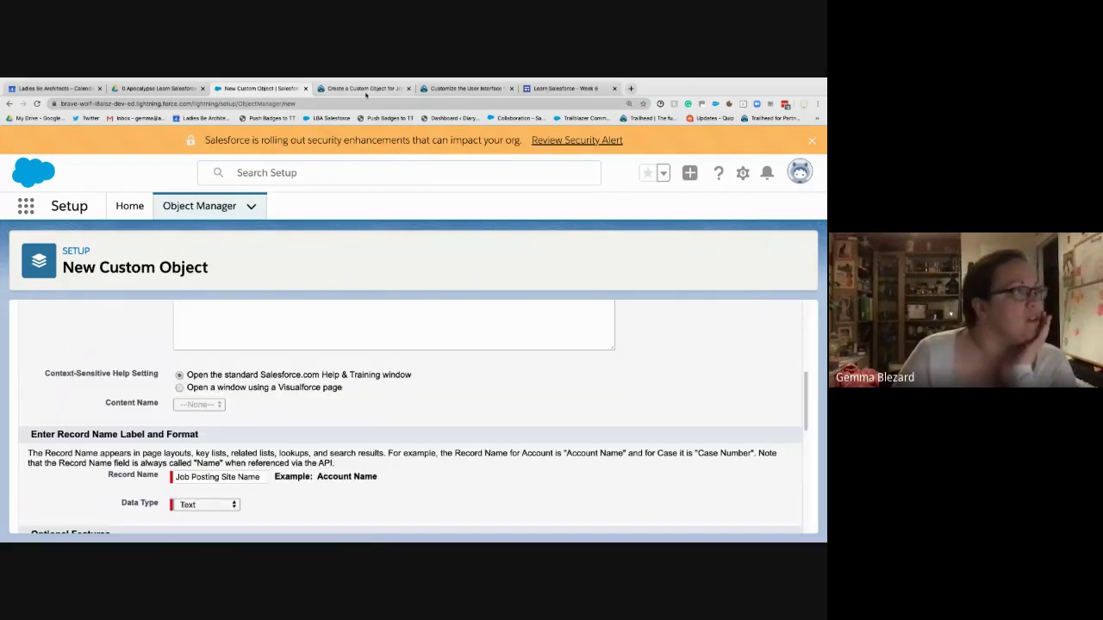
left_click(364, 89)
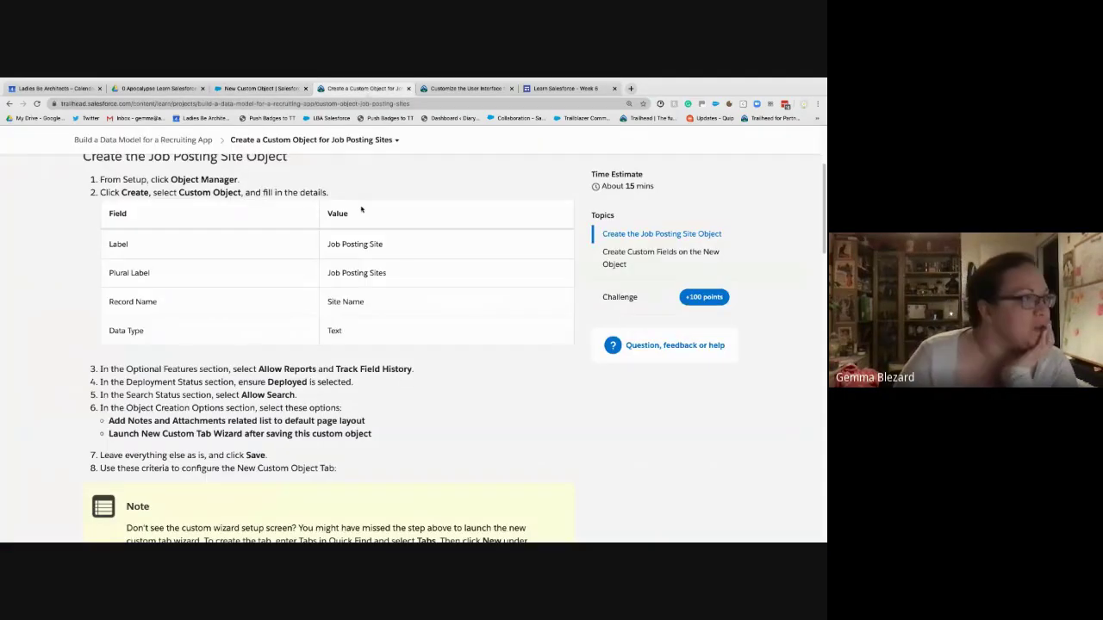
left_click(258, 88)
scroll(246, 434, "down", 1)
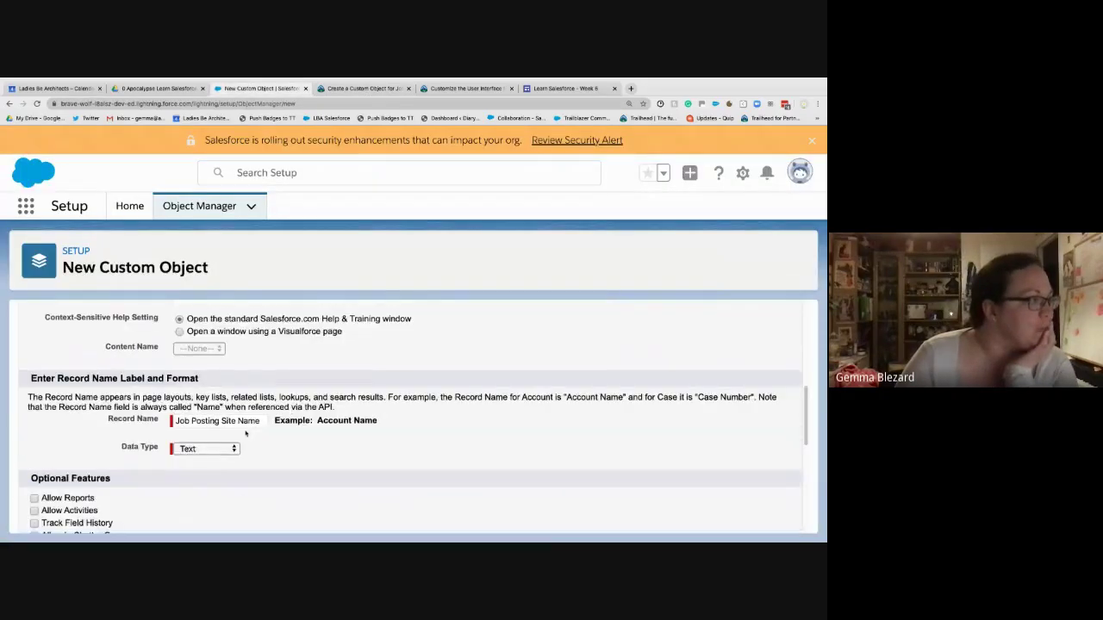
triple_click(218, 420)
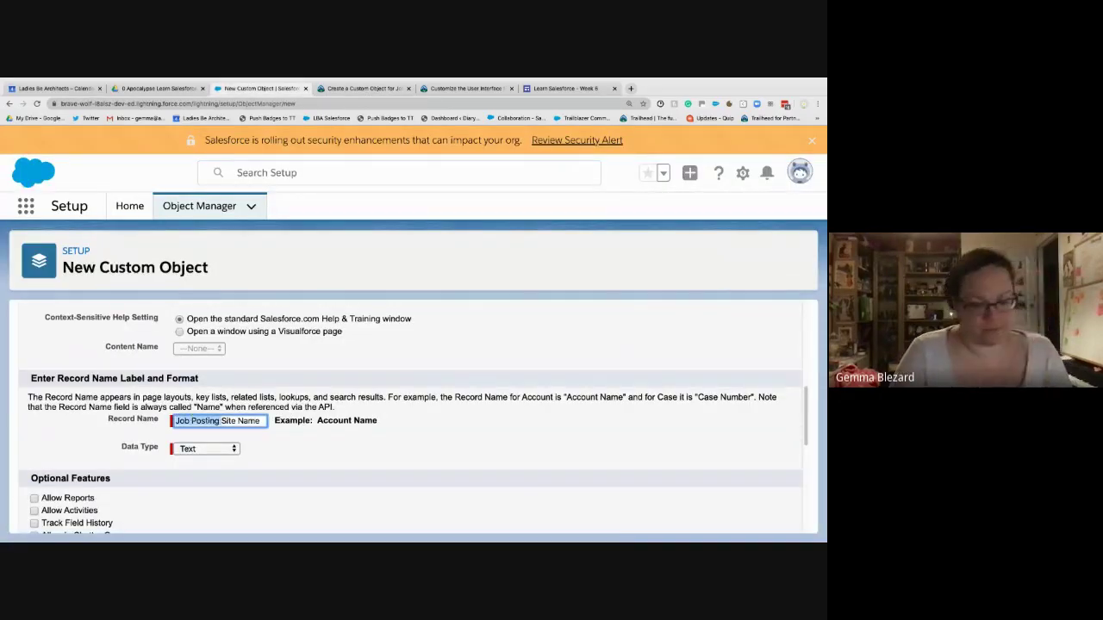
type("Site Name")
left_click(348, 454)
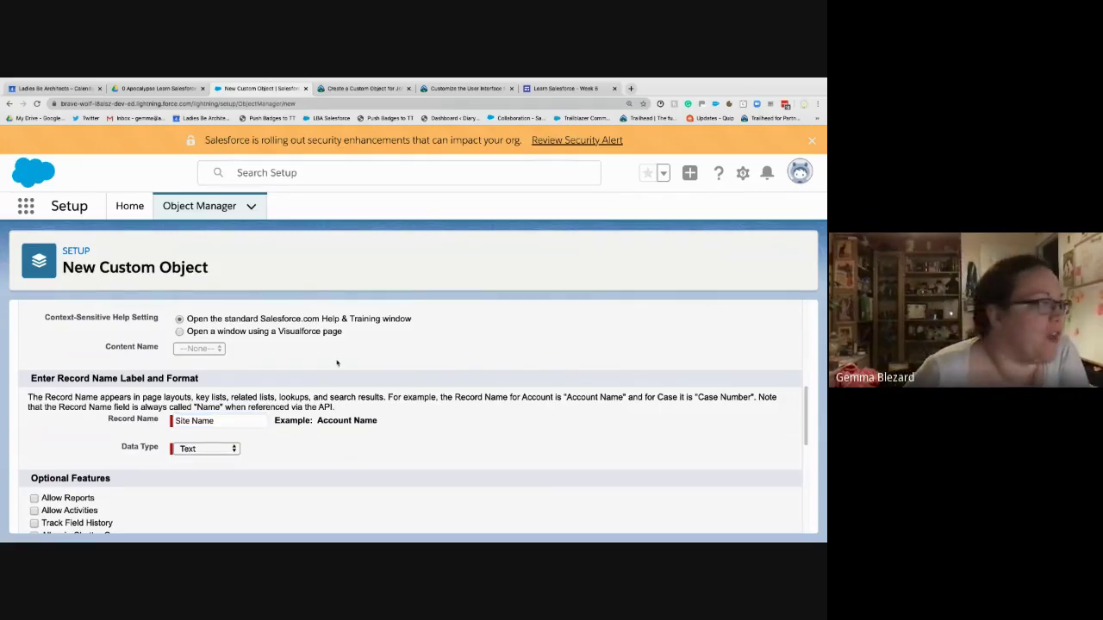
scroll(337, 363, "down", 2)
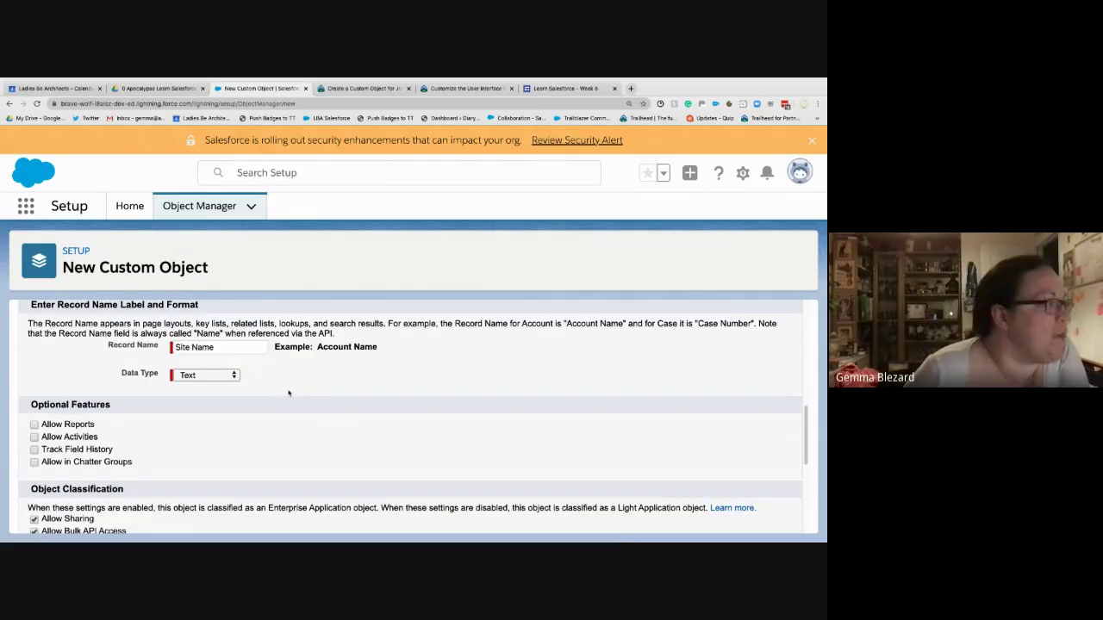
- Enable Allow Reports, Track Field History, Allow Search and the New Custom Tab Wizard, then save the object
left_click(362, 88)
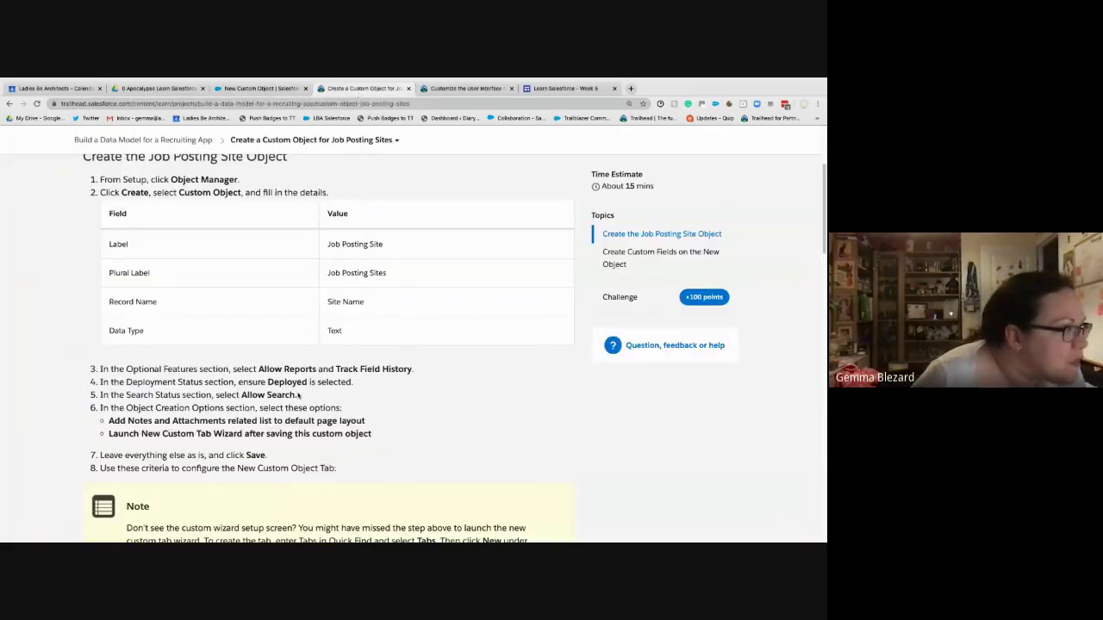
left_click(254, 90)
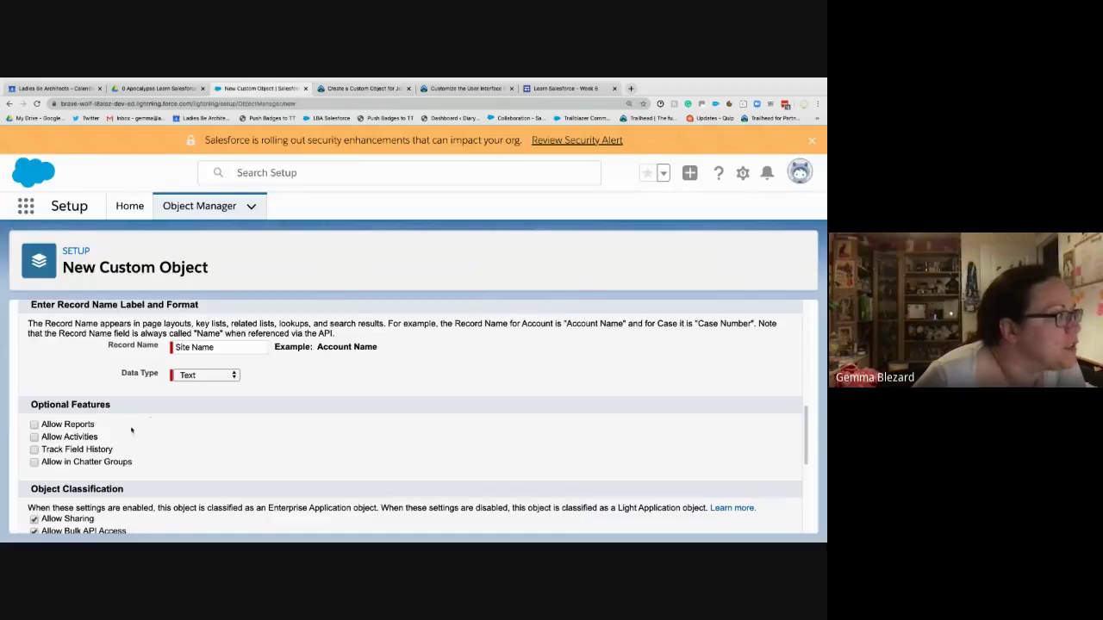
left_click(35, 425)
left_click(34, 450)
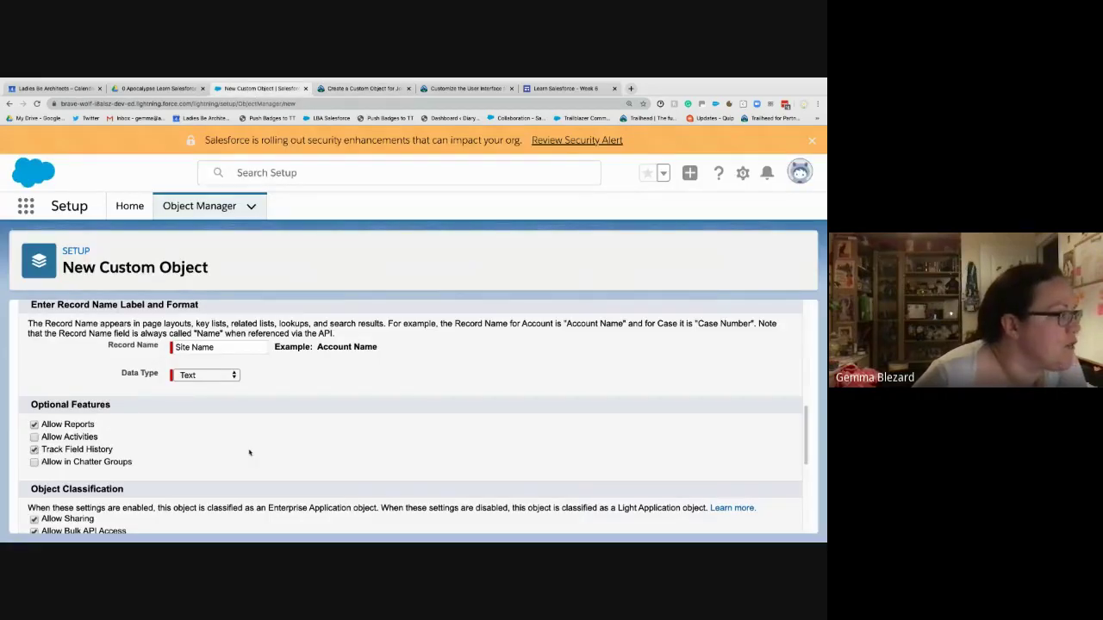
scroll(270, 454, "down", 3)
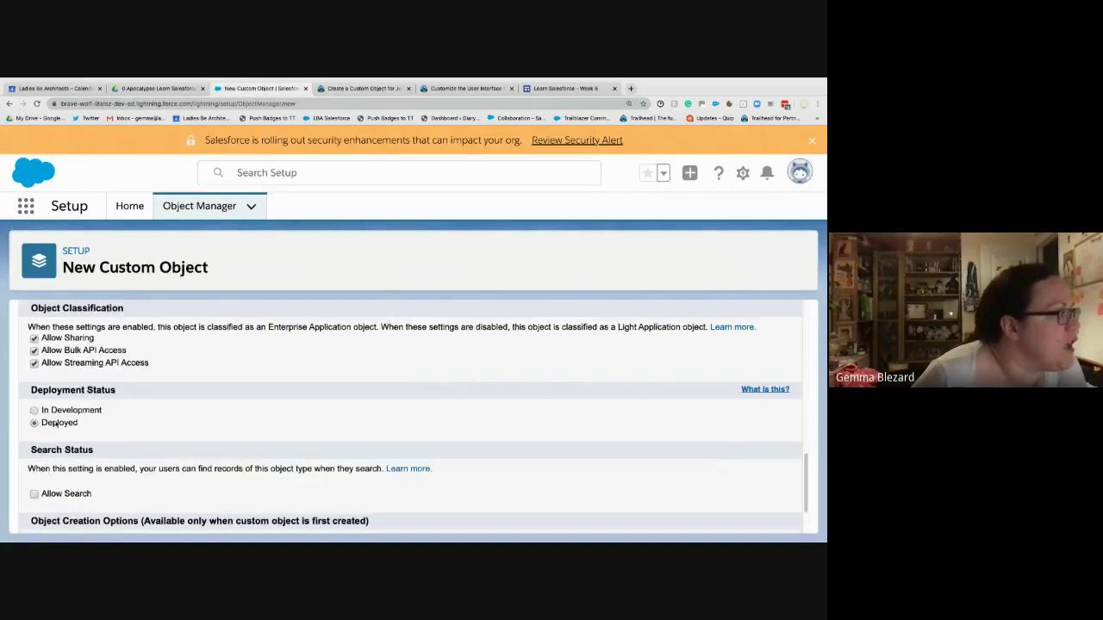
left_click(34, 494)
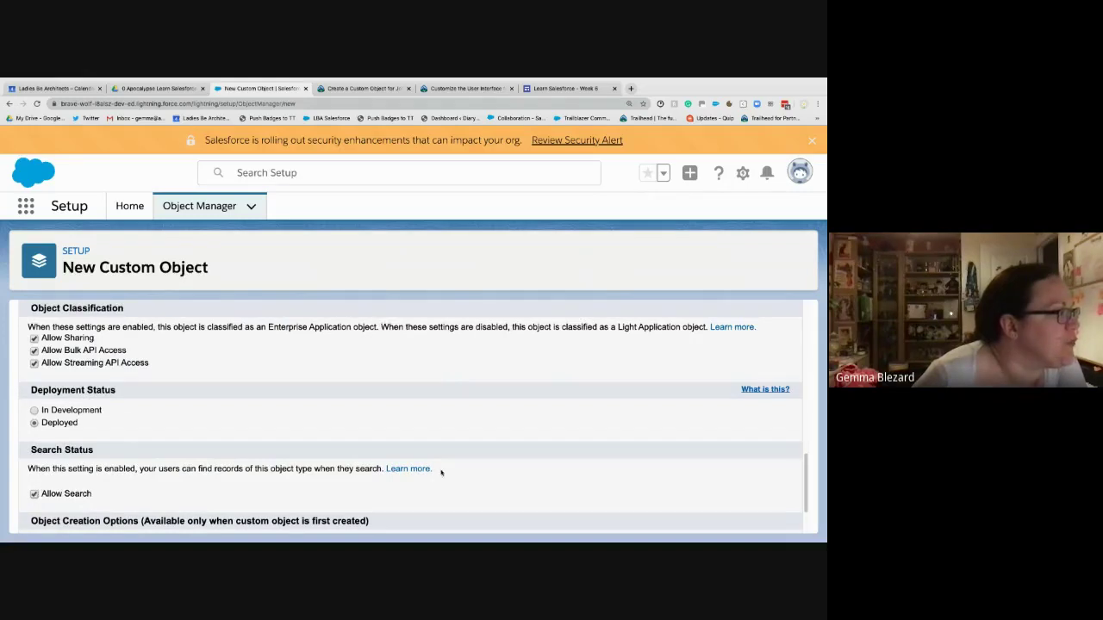
scroll(440, 471, "down", 2)
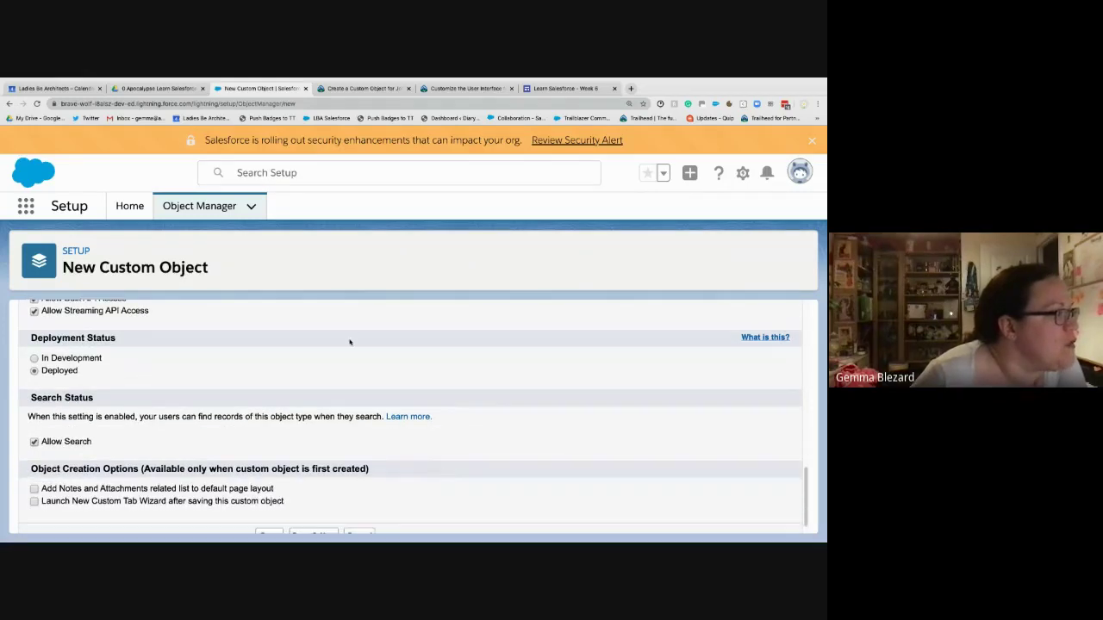
left_click(353, 89)
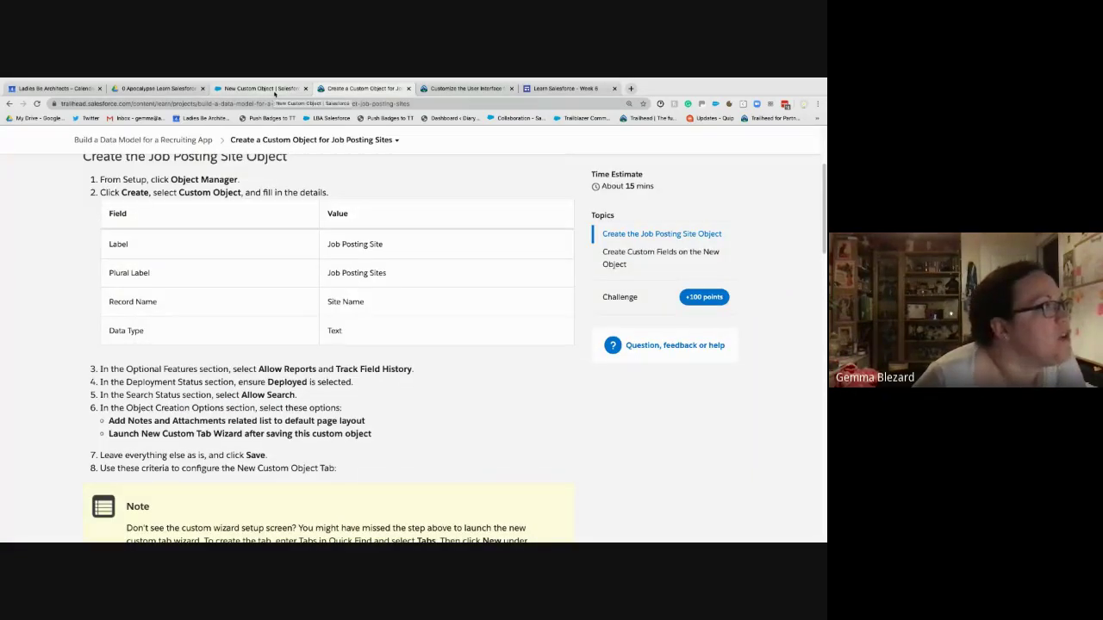
left_click(274, 90)
left_click(35, 480)
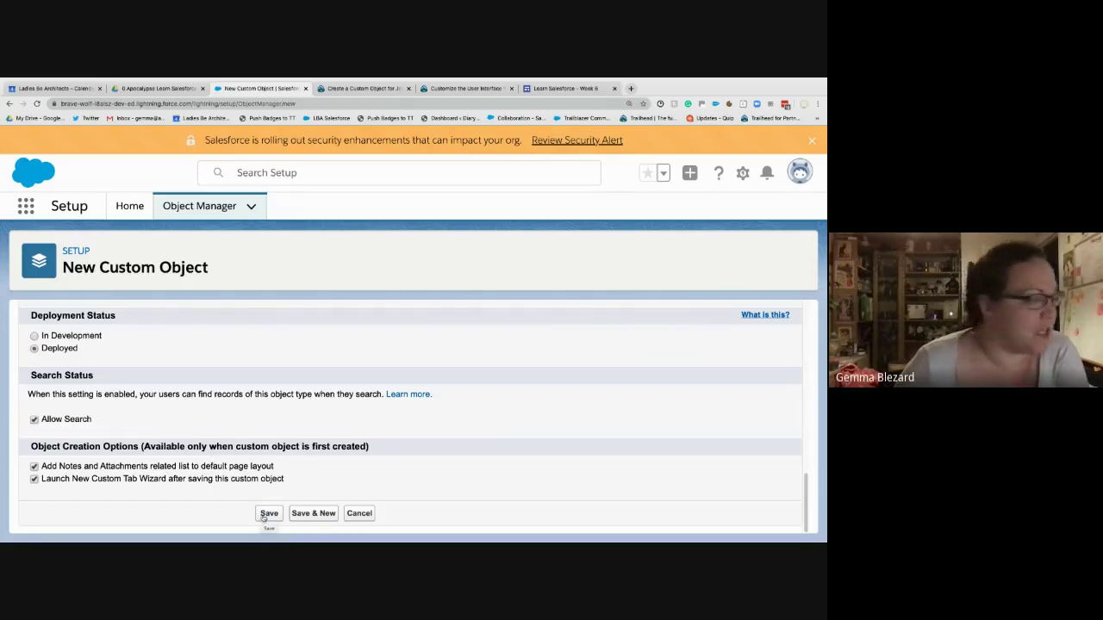
left_click(267, 514)
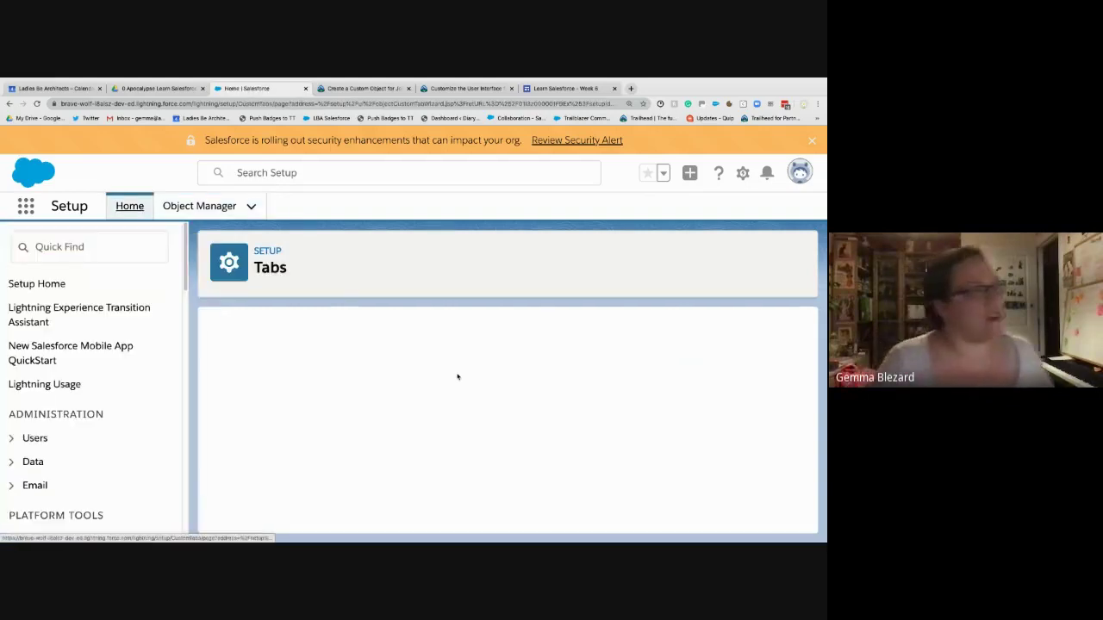
- Pick Real Estate Sign as the Job Posting Site tab style
scroll(437, 360, "up", 2)
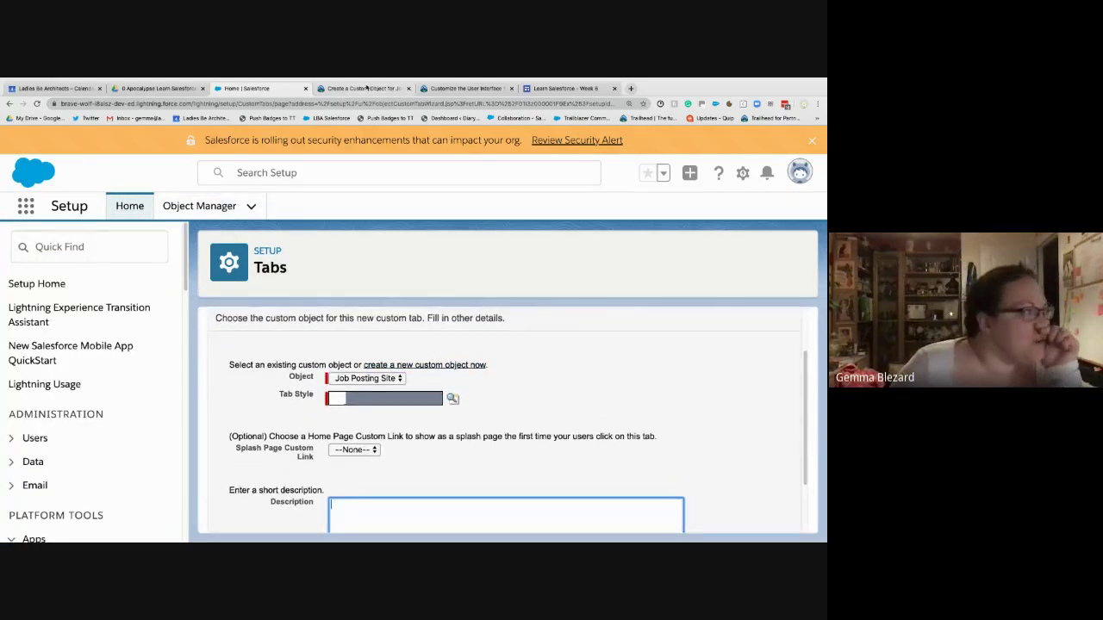
left_click(367, 88)
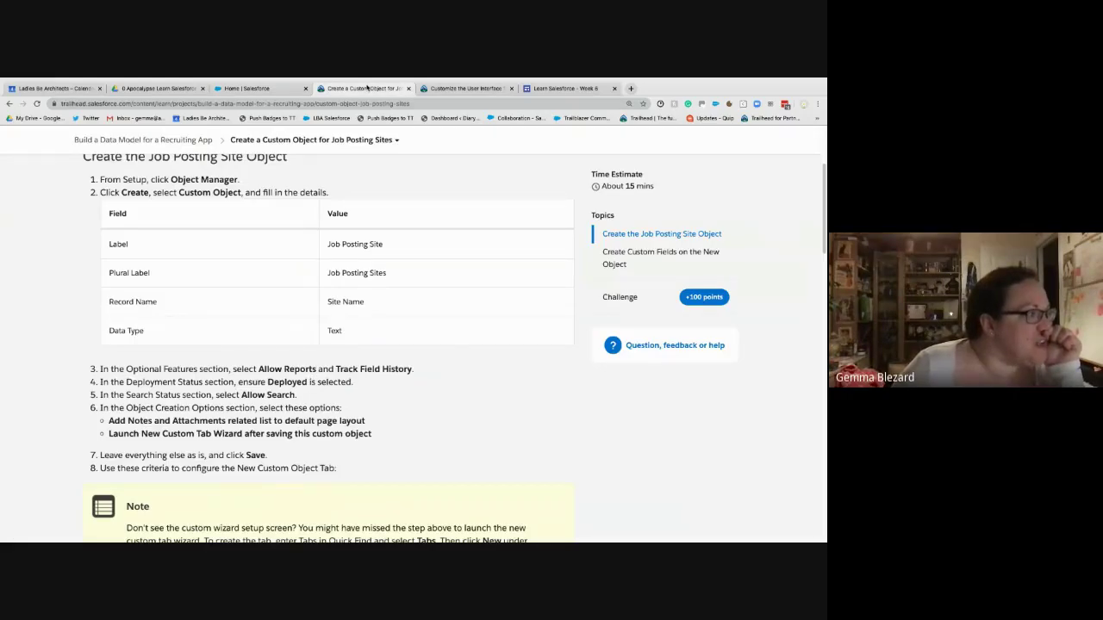
scroll(347, 404, "down", 3)
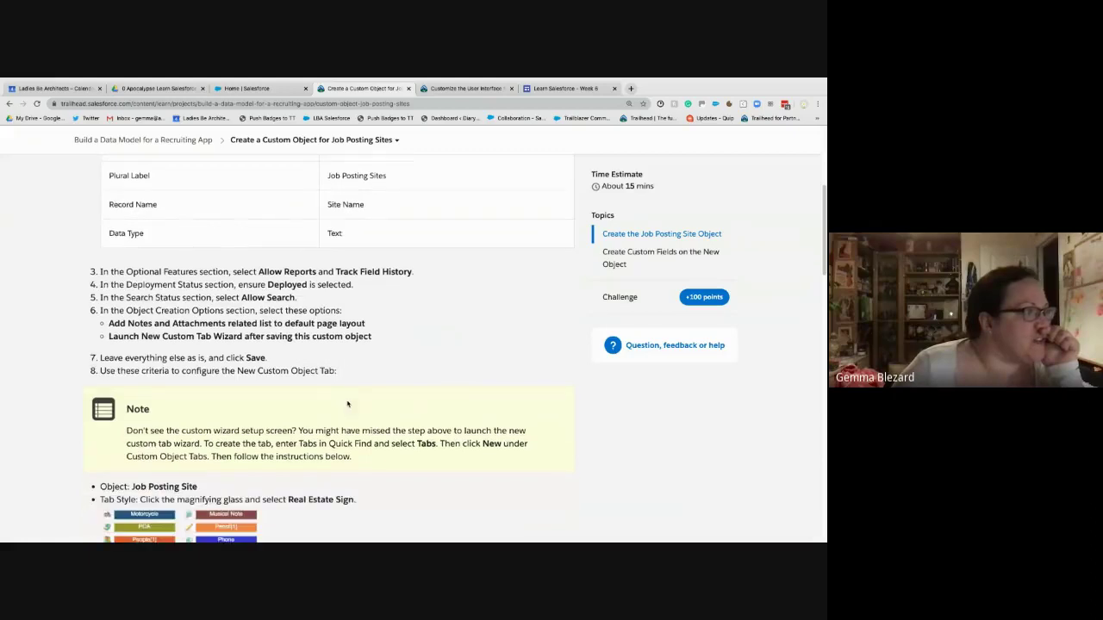
scroll(348, 404, "down", 2)
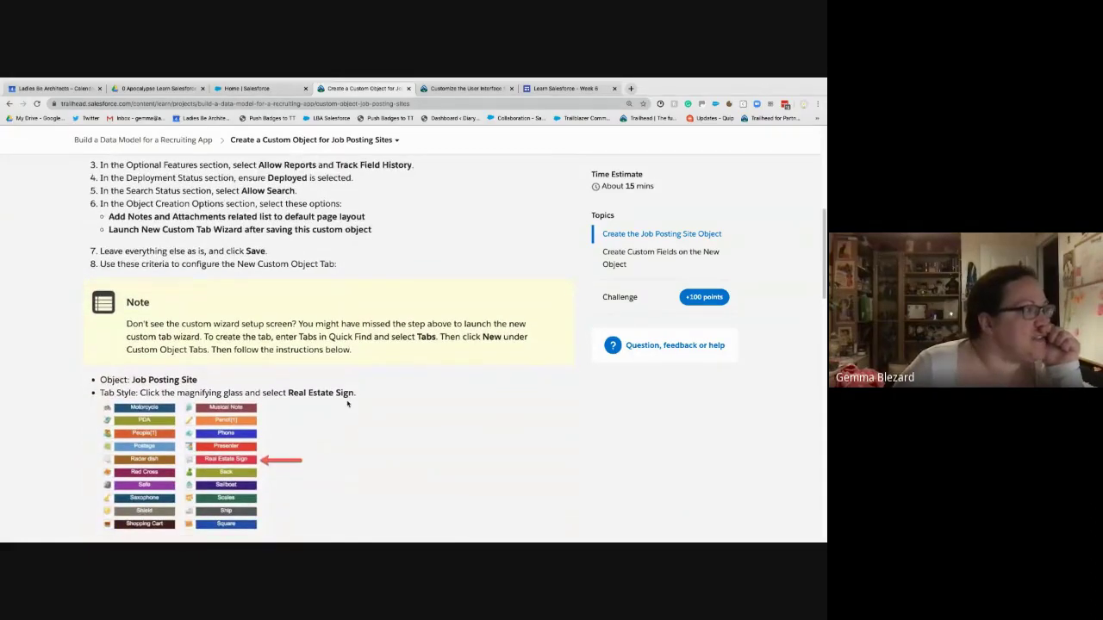
scroll(347, 398, "down", 1)
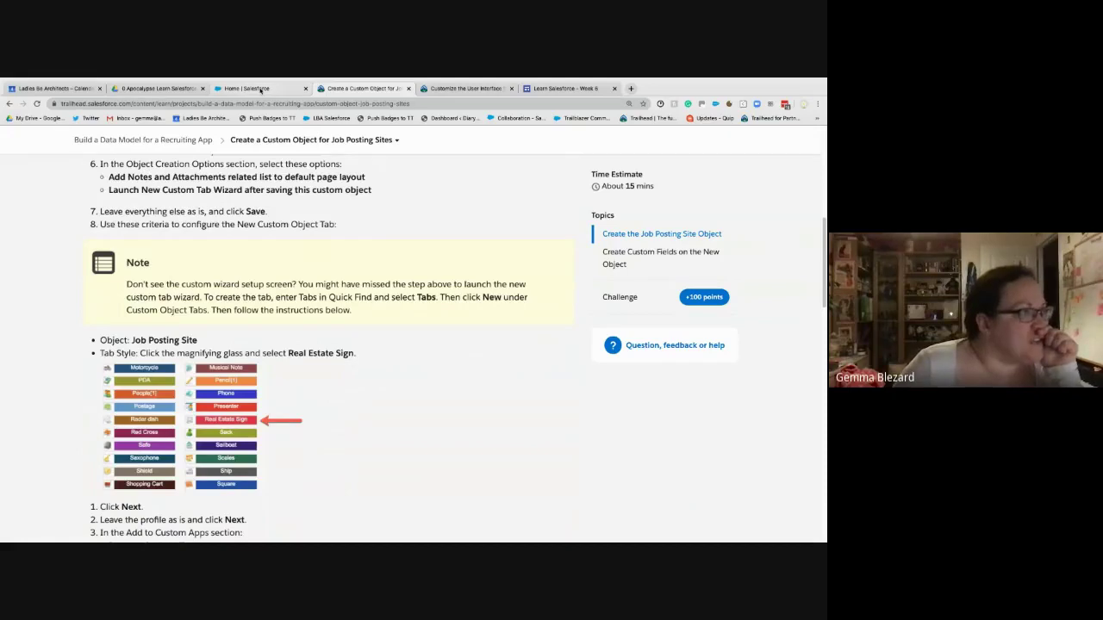
left_click(260, 90)
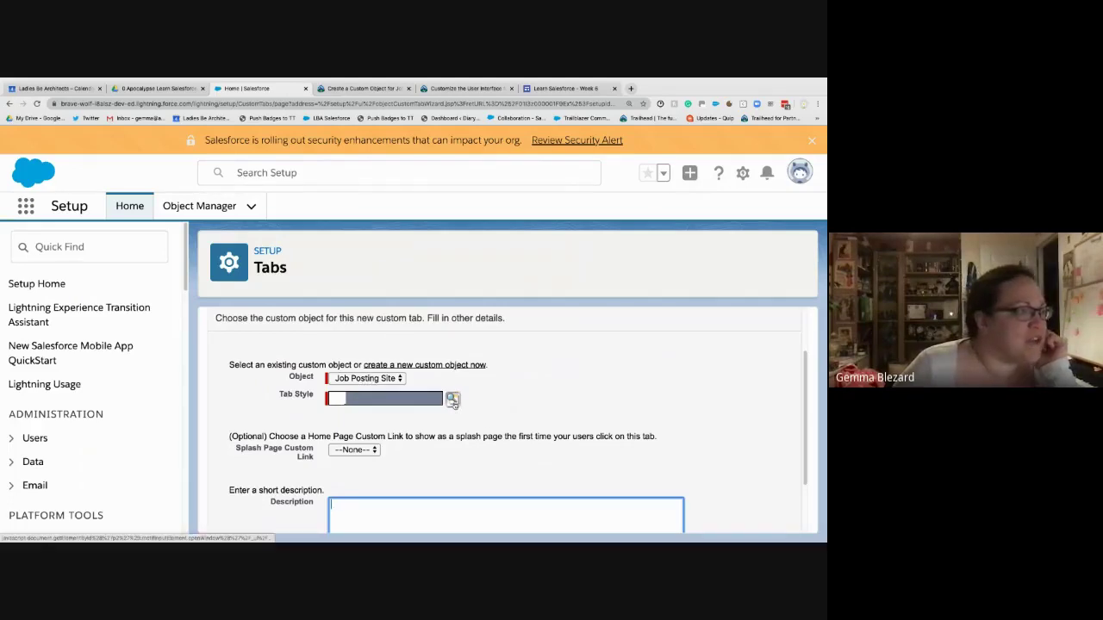
left_click(452, 402)
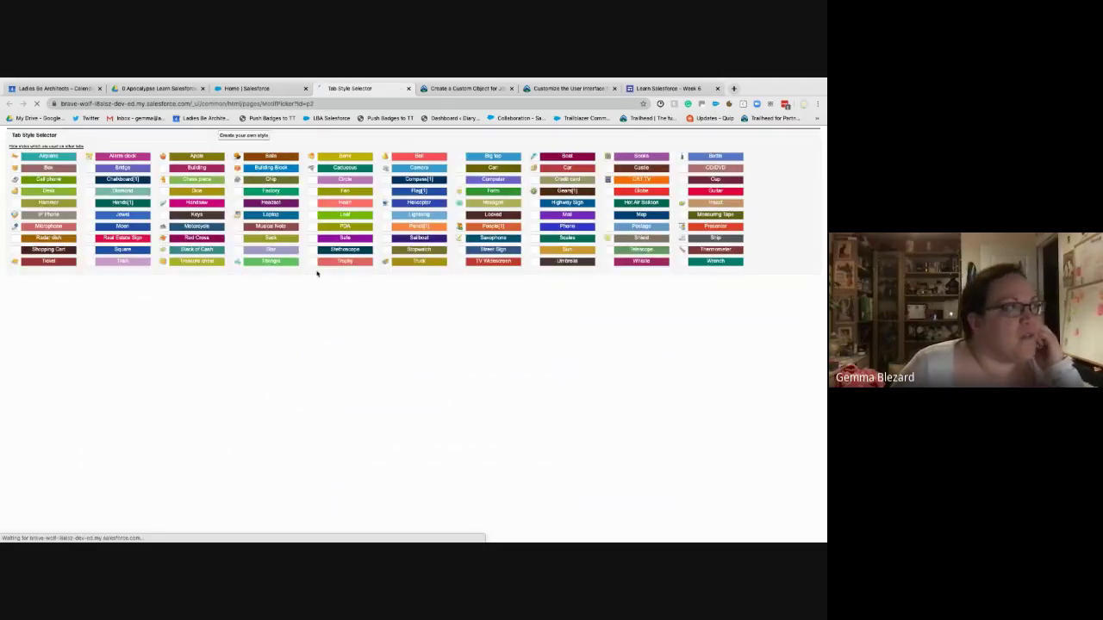
left_click(108, 241)
scroll(544, 449, "down", 1)
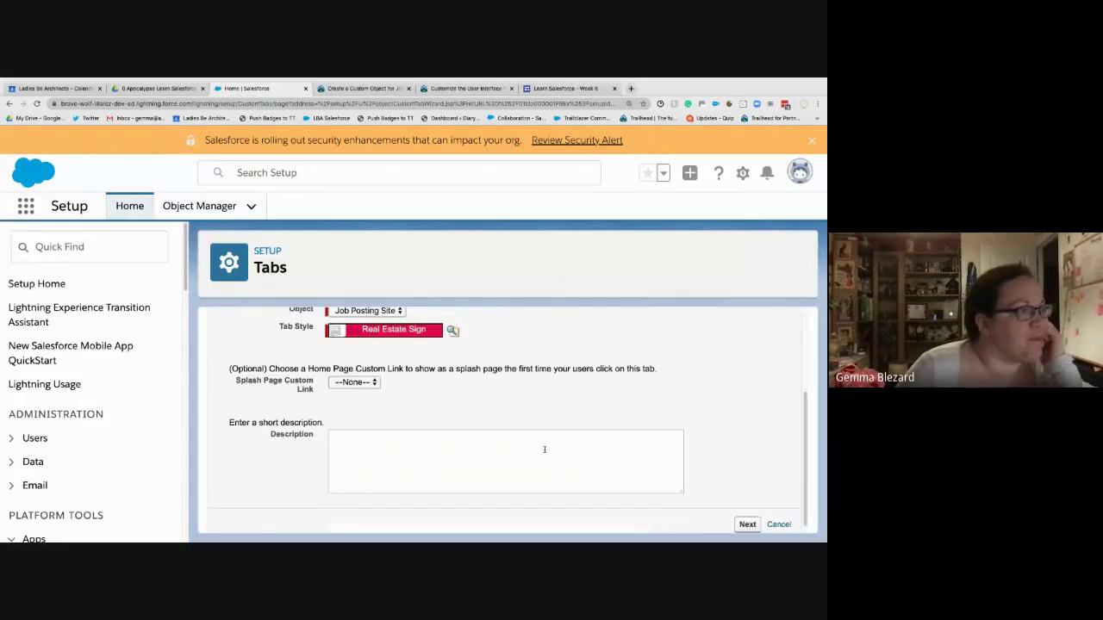
scroll(544, 449, "down", 1)
- Keep Default On visibility for all profiles, leave app assignments unchanged, and save the tab
left_click(747, 520)
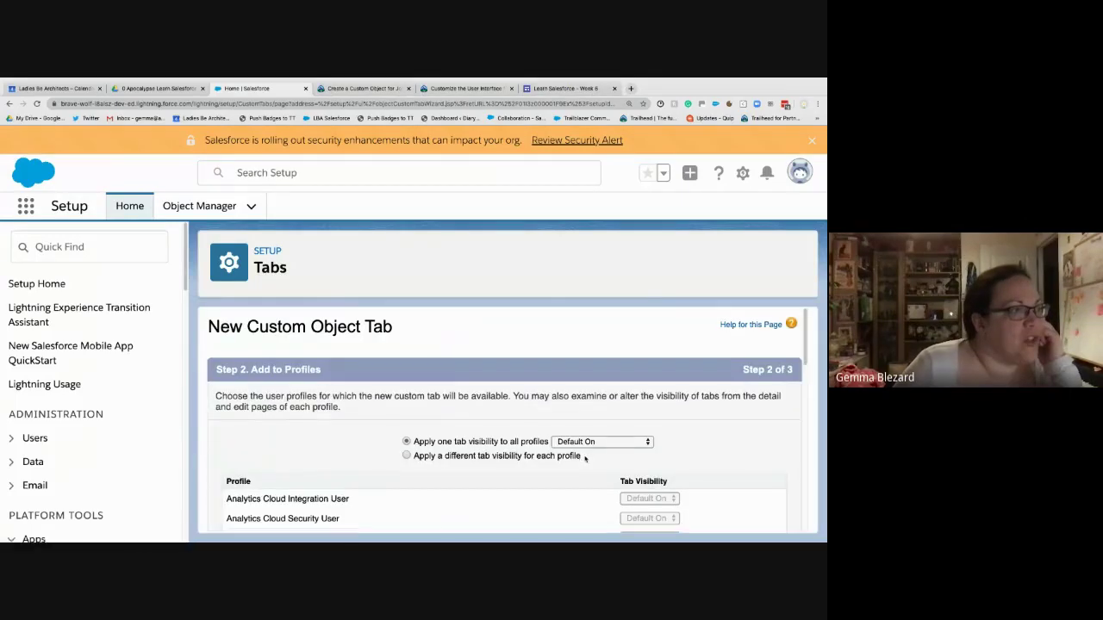
scroll(585, 460, "down", 2)
scroll(585, 459, "down", 1)
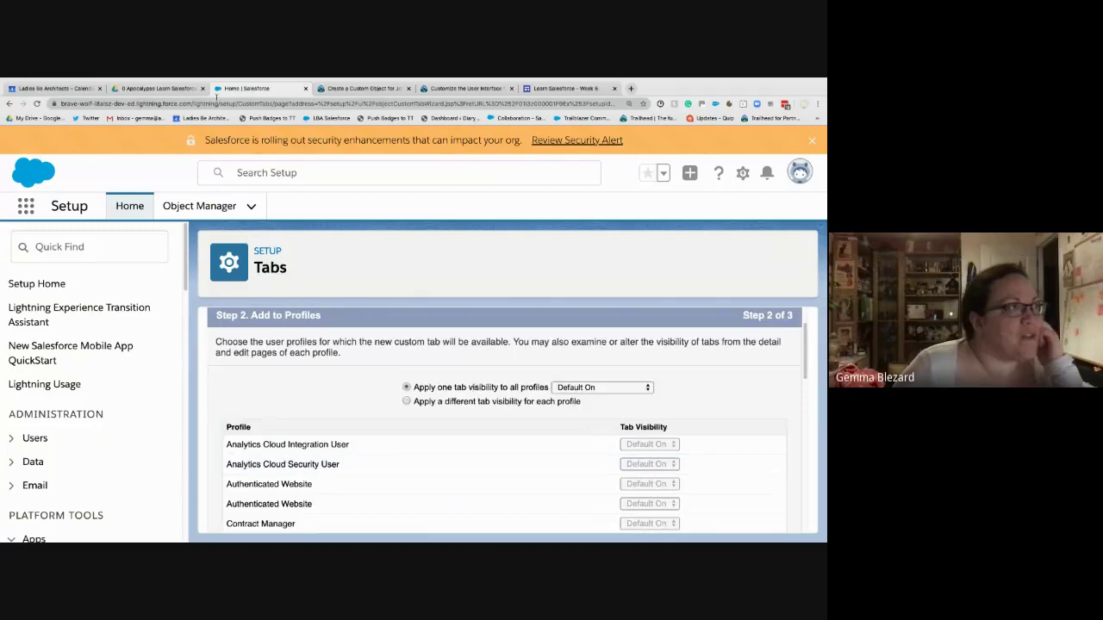
left_click(361, 87)
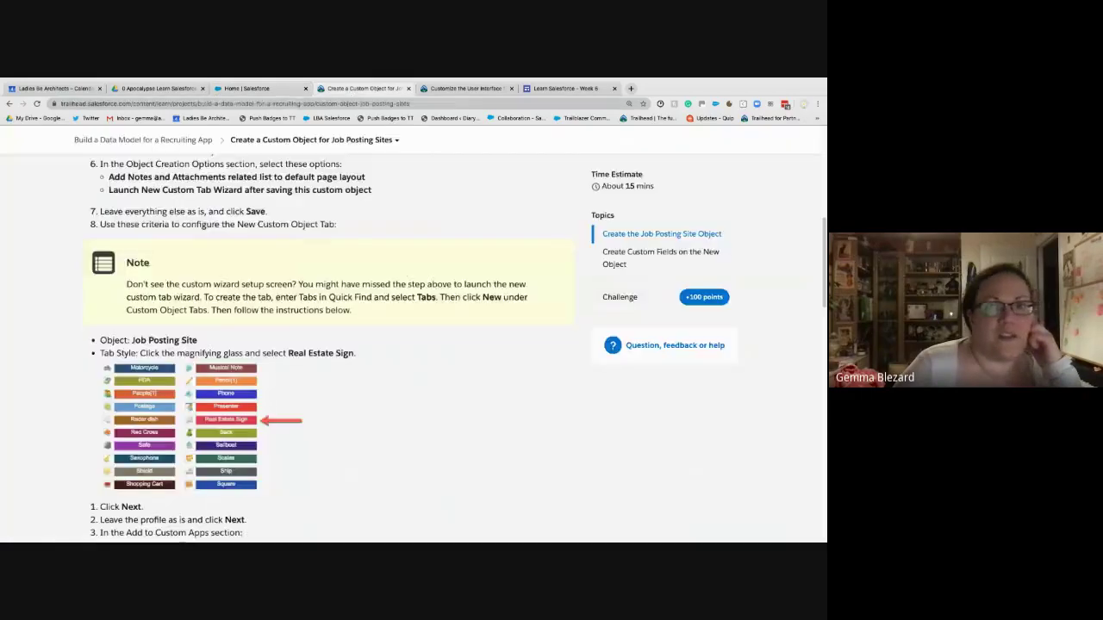
left_click(408, 88)
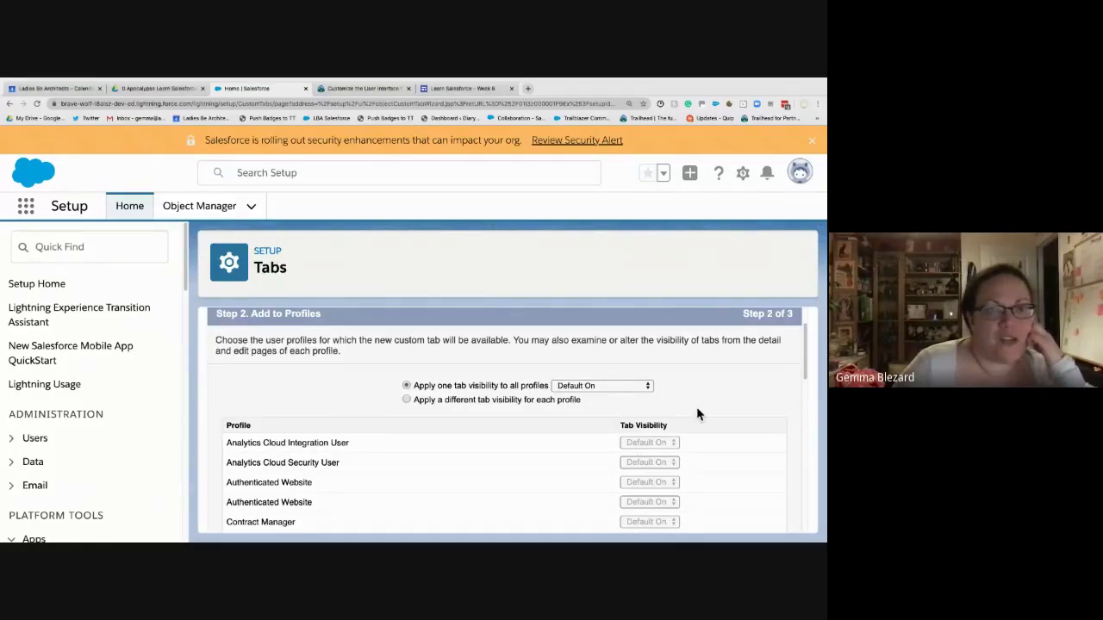
scroll(697, 414, "down", 3)
scroll(696, 406, "down", 10)
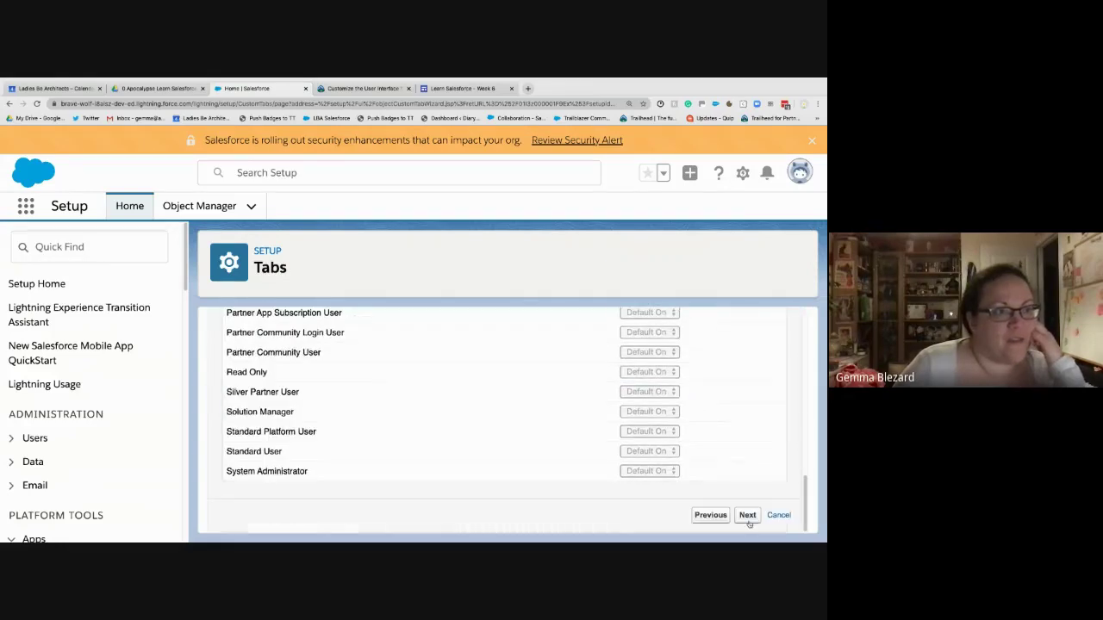
left_click(747, 515)
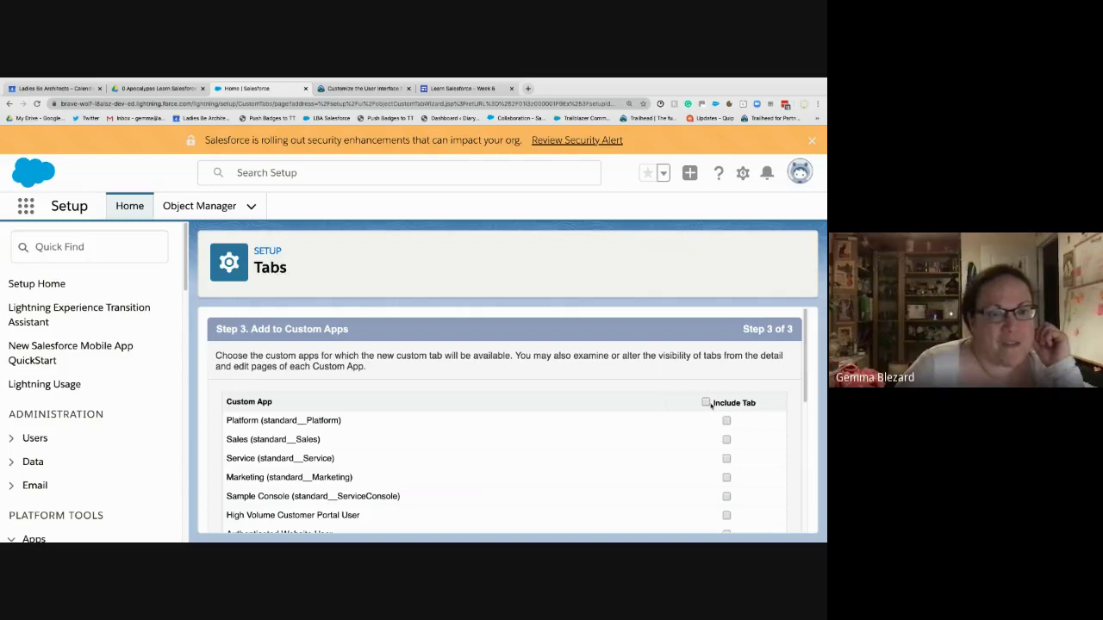
scroll(733, 462, "down", 1)
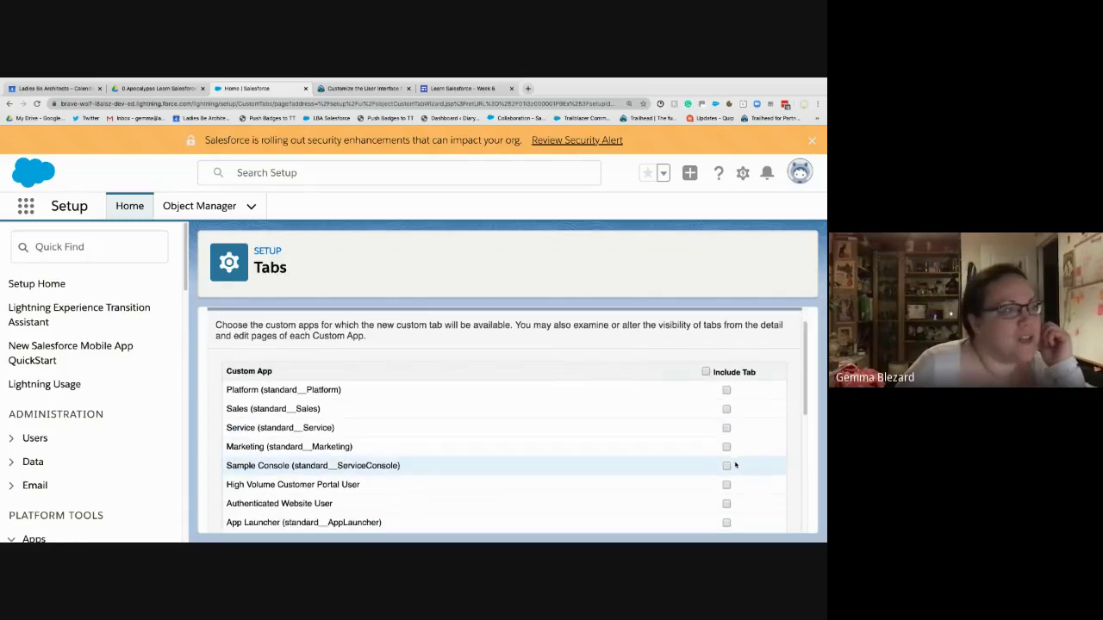
scroll(735, 465, "down", 3)
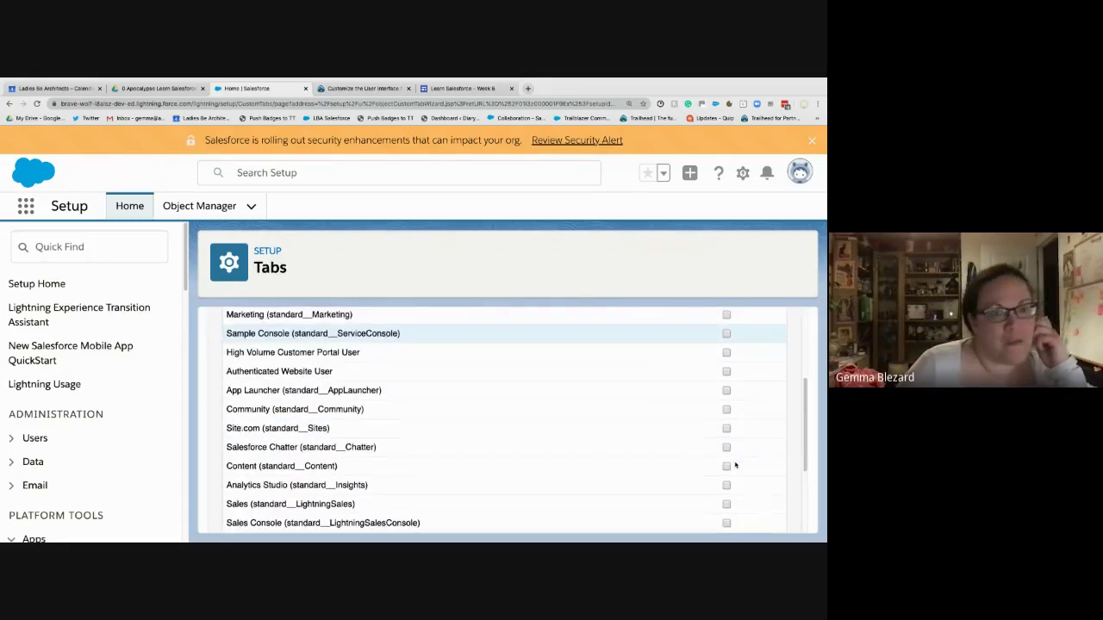
scroll(735, 466, "down", 3)
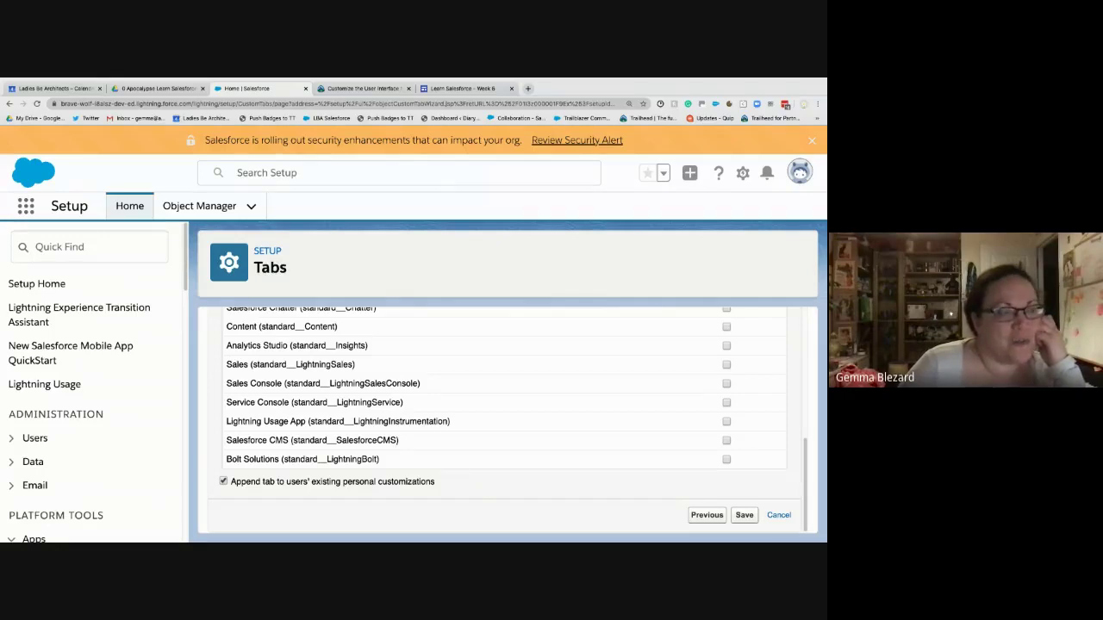
left_click(739, 518)
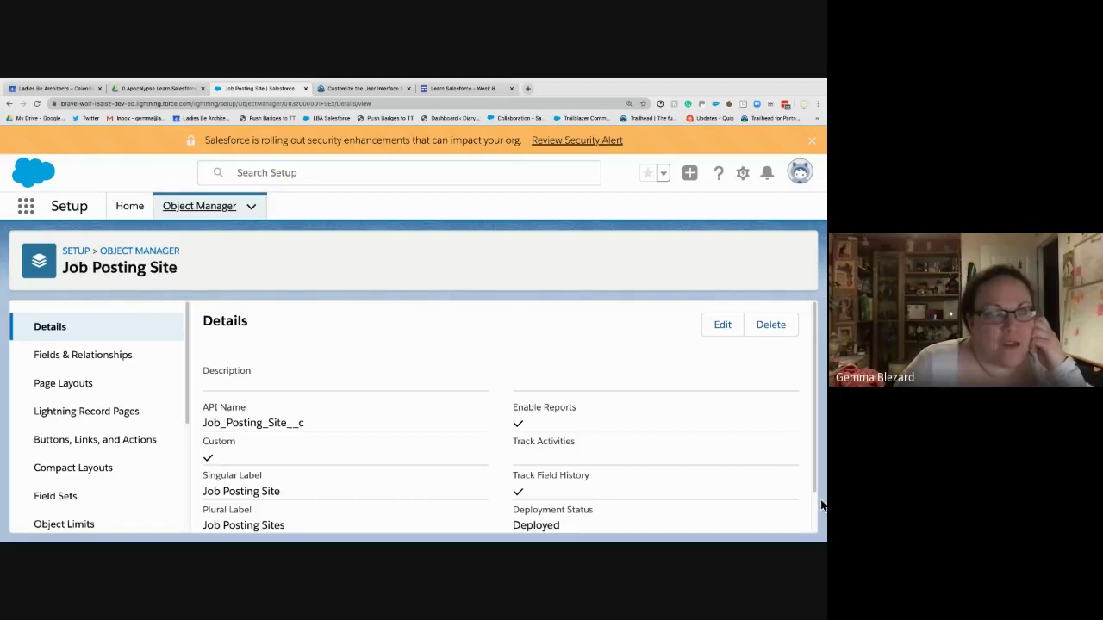
- Start a new URL custom field from Job Posting Site's Fields & Relationships
left_click(85, 358)
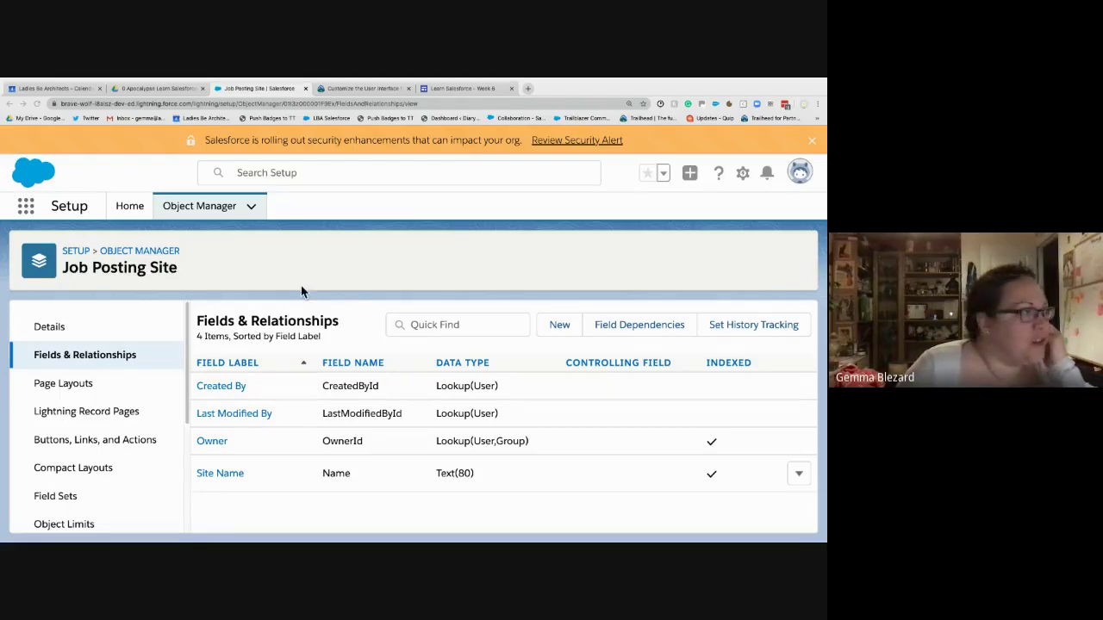
left_click(560, 326)
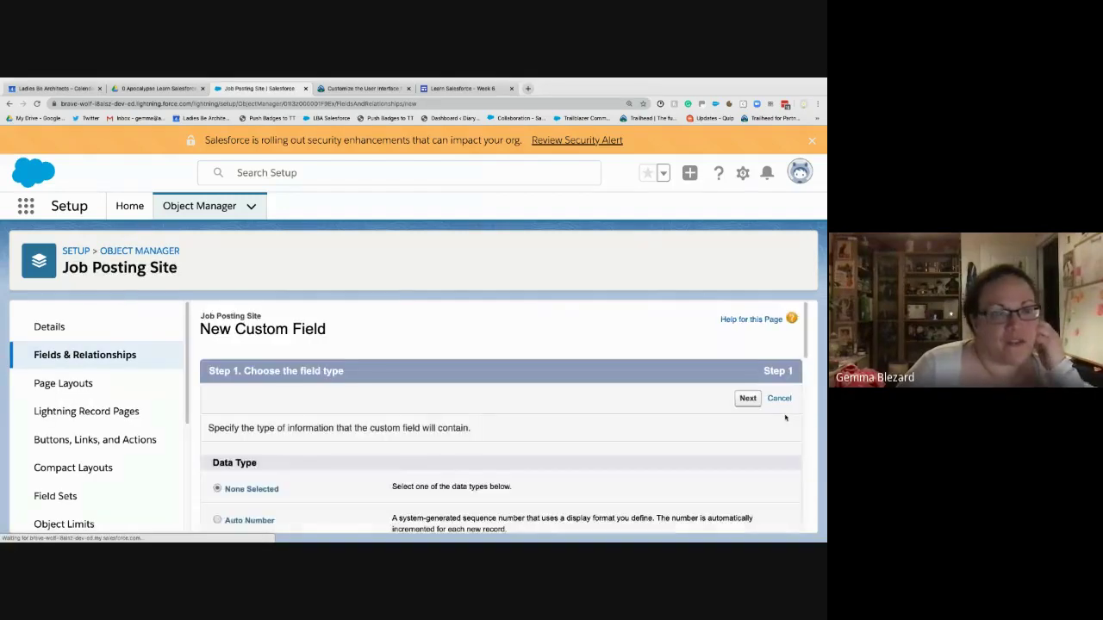
scroll(498, 422, "down", 1)
scroll(500, 424, "down", 2)
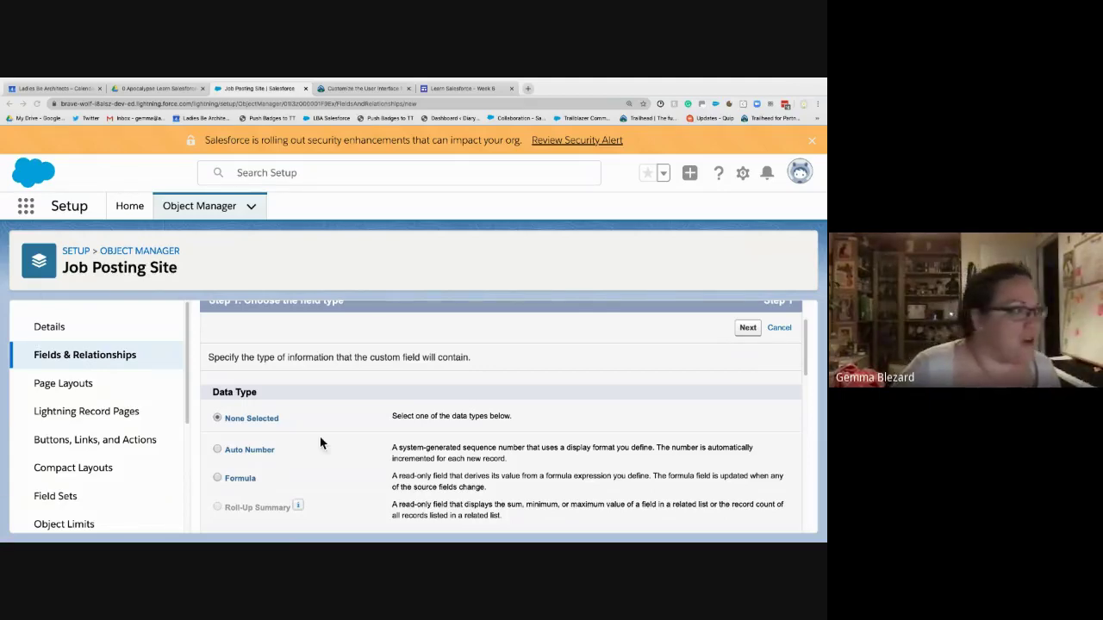
scroll(414, 375, "down", 10)
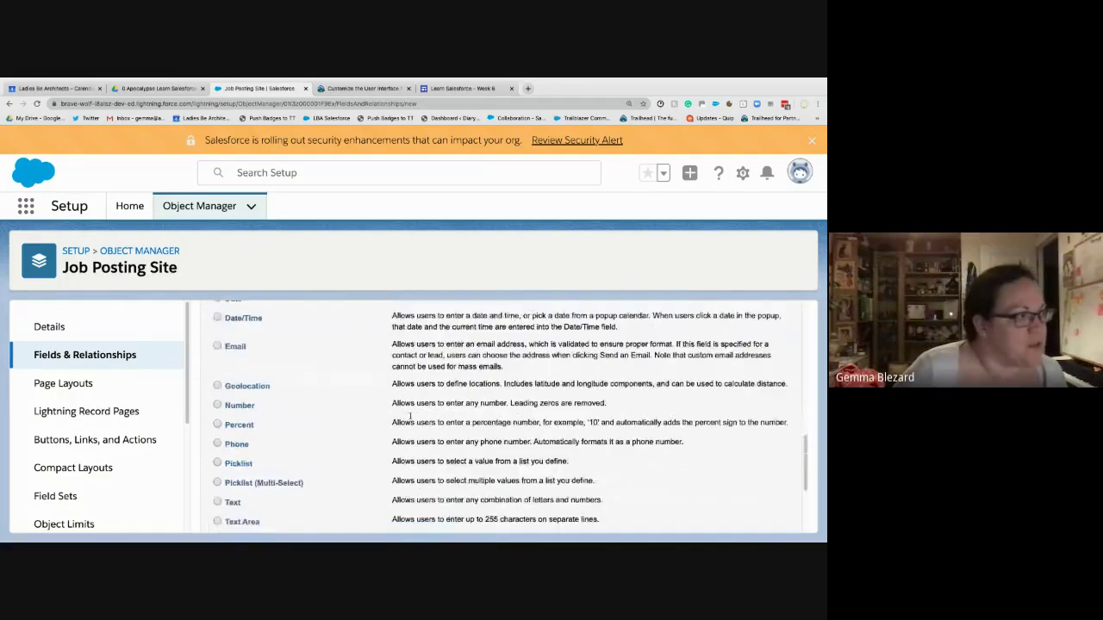
scroll(411, 416, "down", 3)
left_click(218, 469)
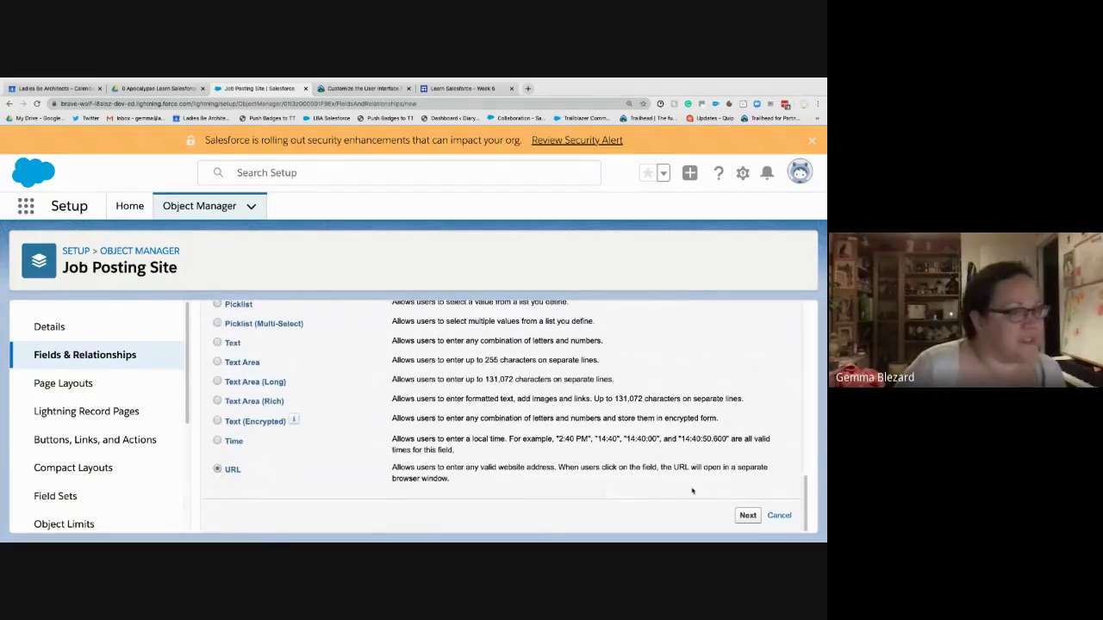
left_click(747, 515)
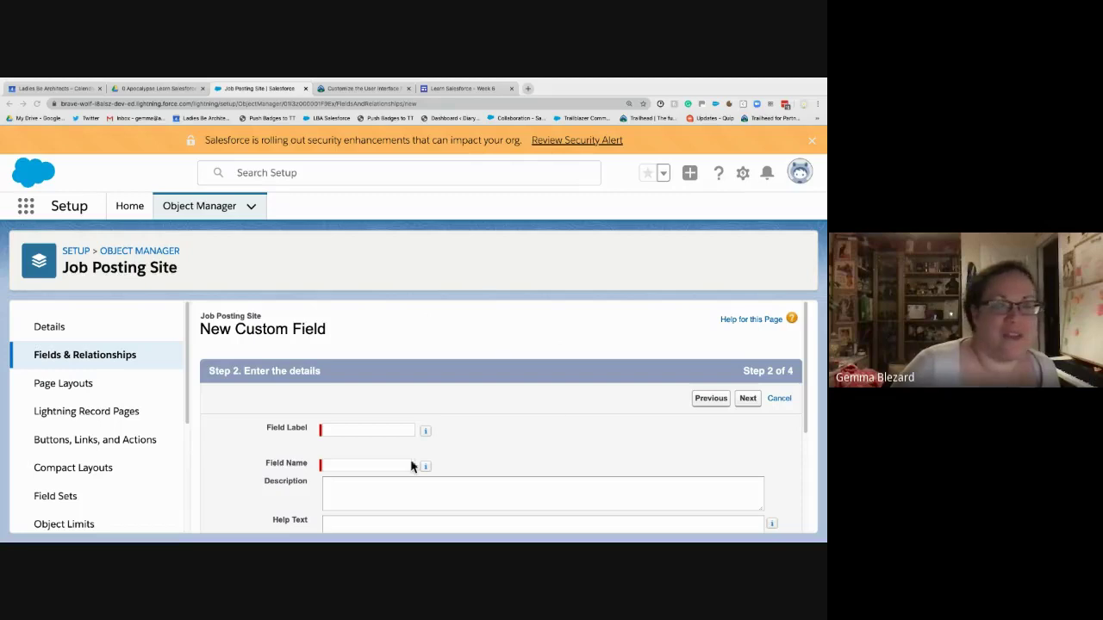
- Label the field 'Job Posting Site URL', keep default security and layouts, then Save & New
left_click(367, 430)
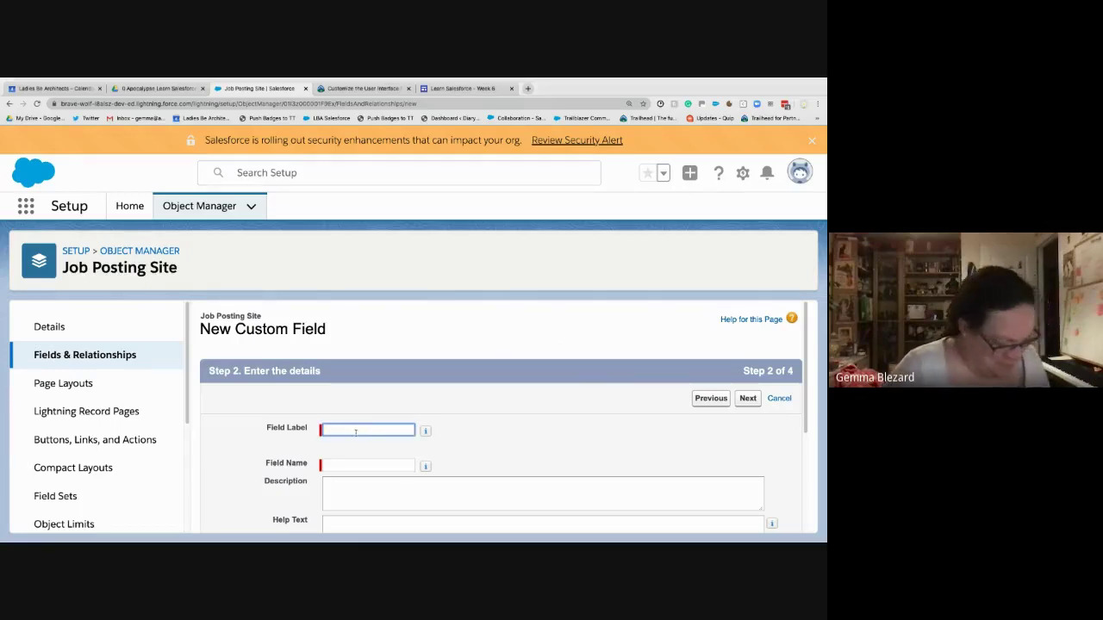
type("Job Posting Site URL")
key("Tab")
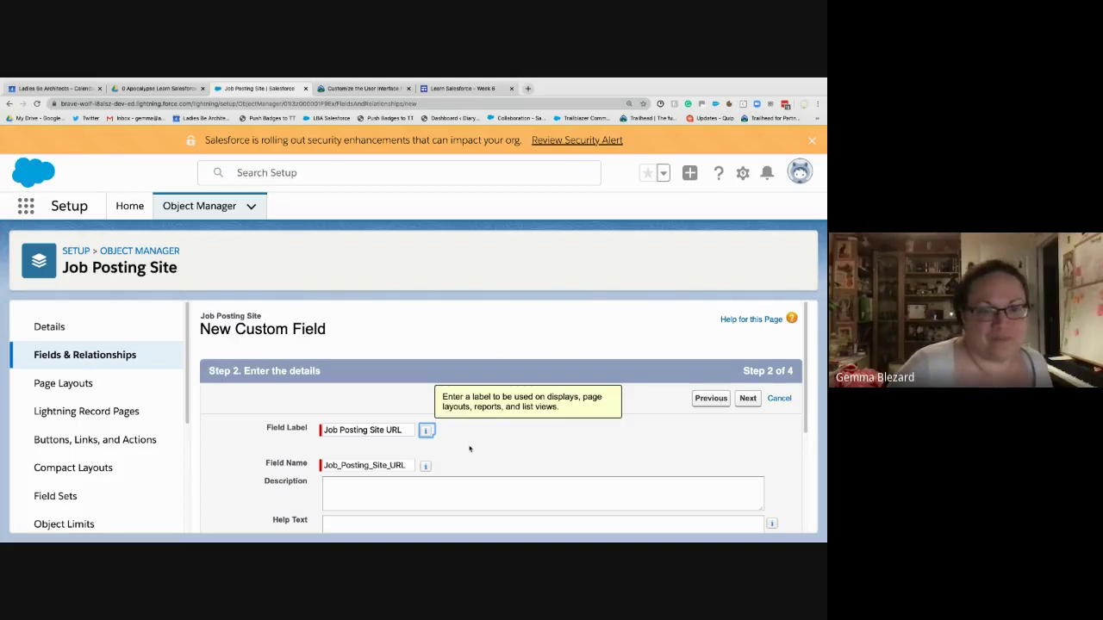
scroll(470, 448, "down", 1)
scroll(702, 397, "down", 3)
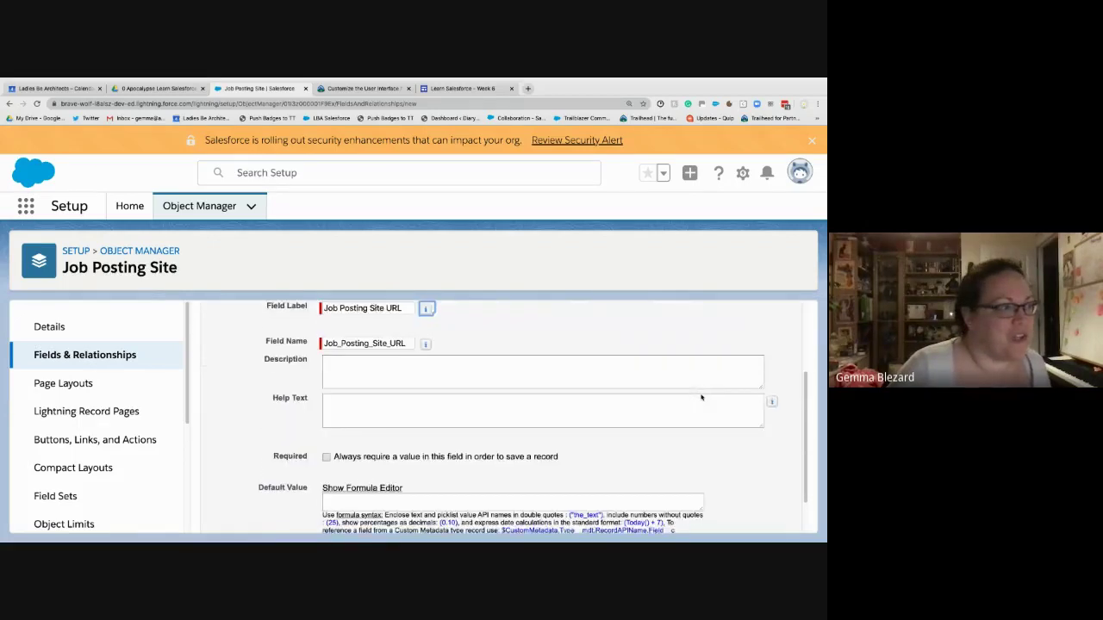
left_click(747, 515)
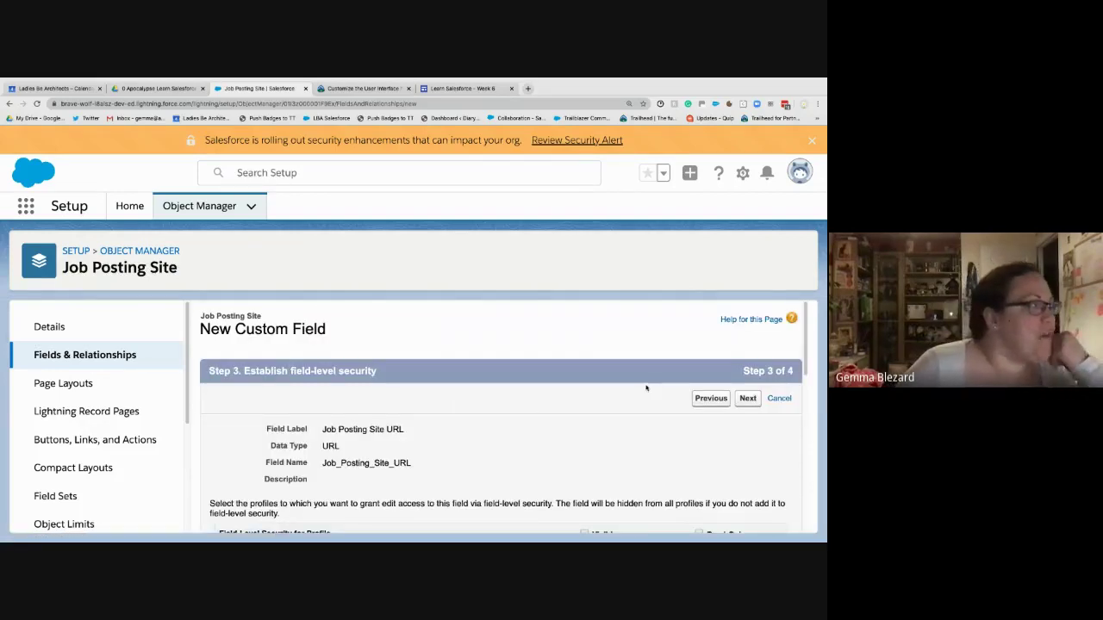
scroll(645, 387, "down", 1)
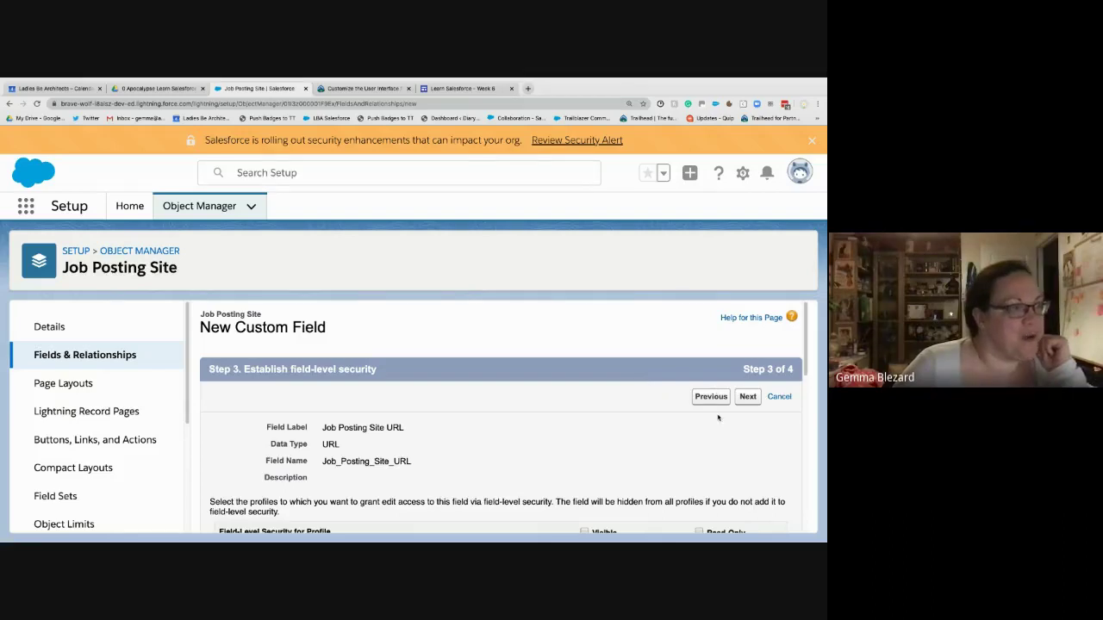
scroll(718, 418, "down", 1)
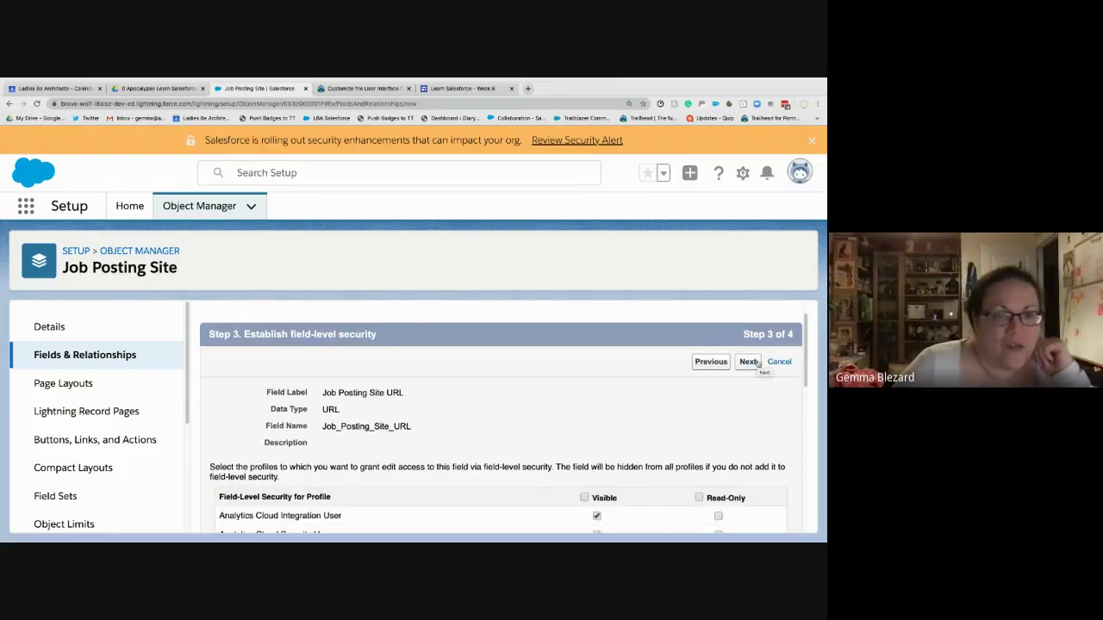
left_click(748, 362)
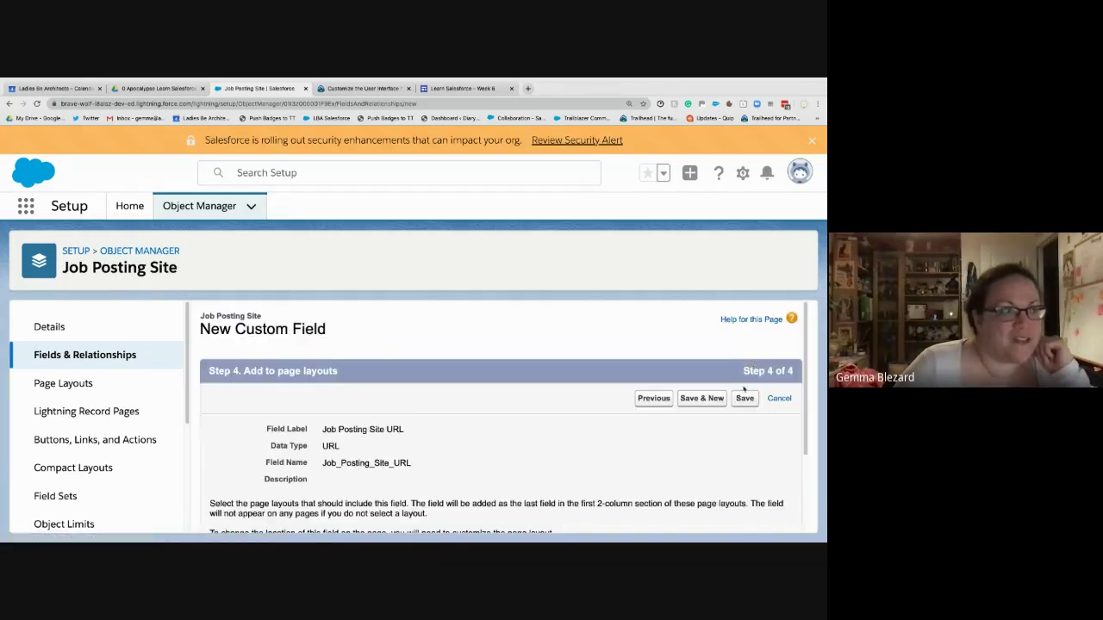
left_click(709, 402)
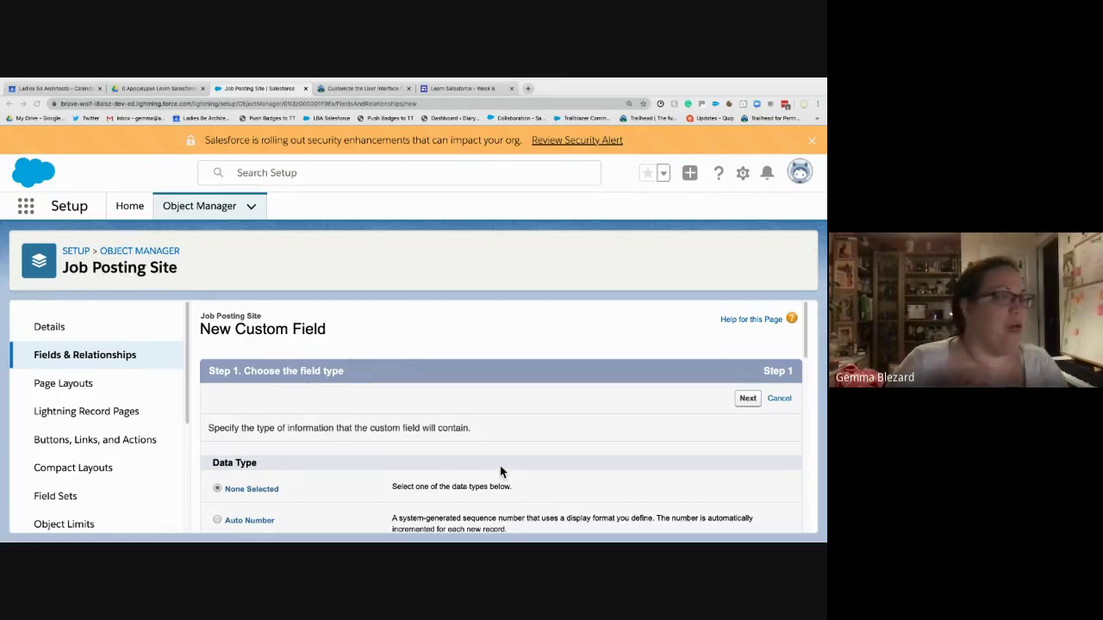
- Choose Picklist as the next field's data type and continue to its details
scroll(501, 471, "down", 10)
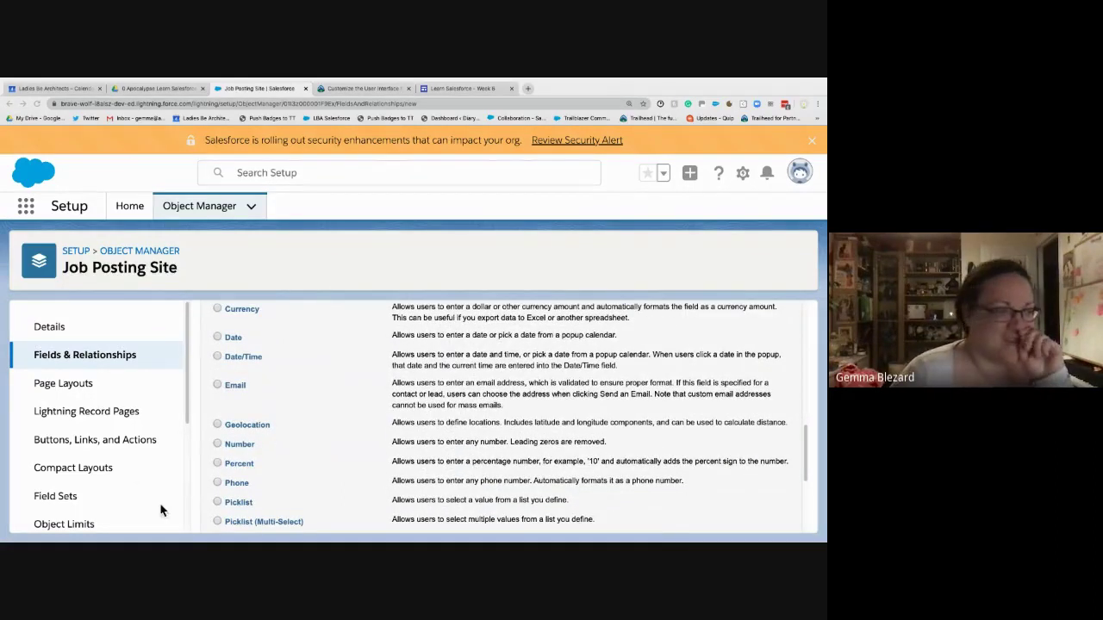
left_click(217, 503)
scroll(658, 477, "down", 3)
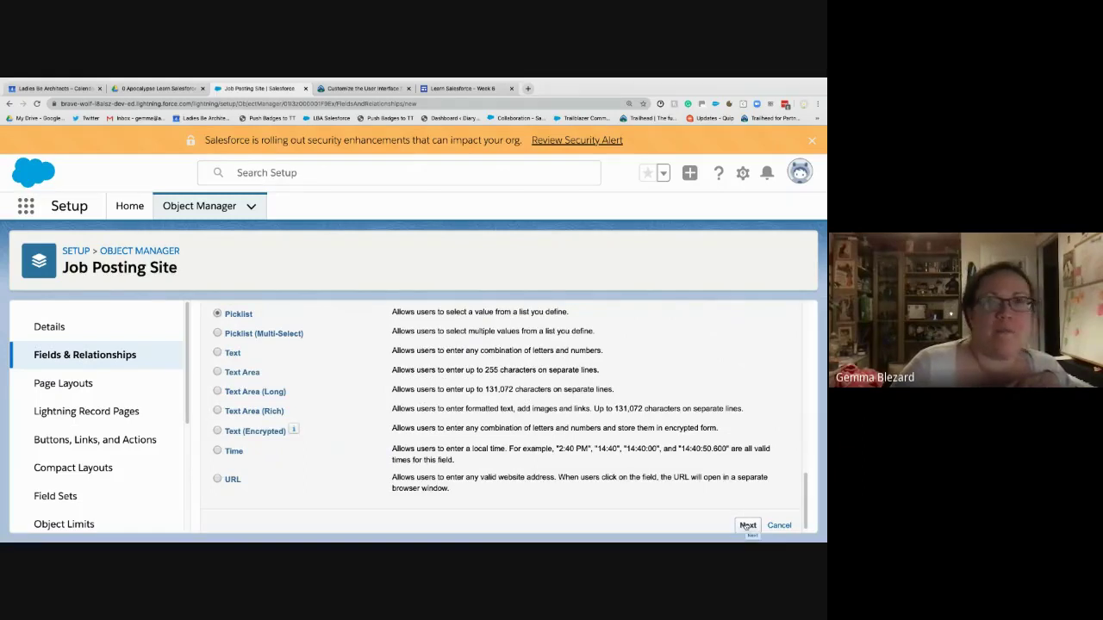
left_click(747, 525)
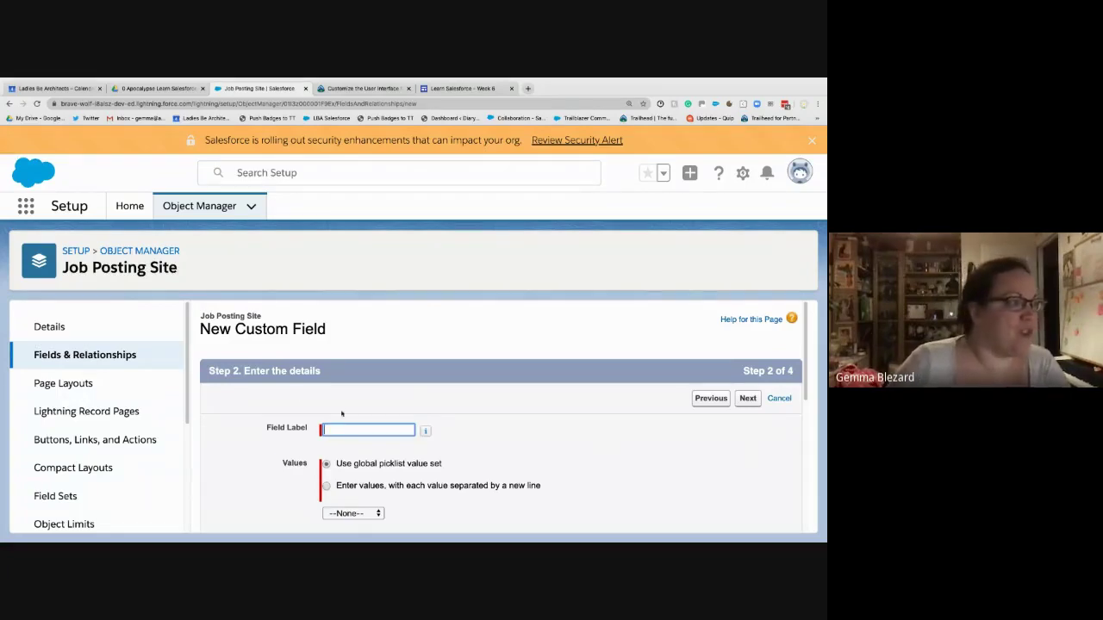
- Label the picklist 'Status' and enter its values Active and Inactive
type("Status")
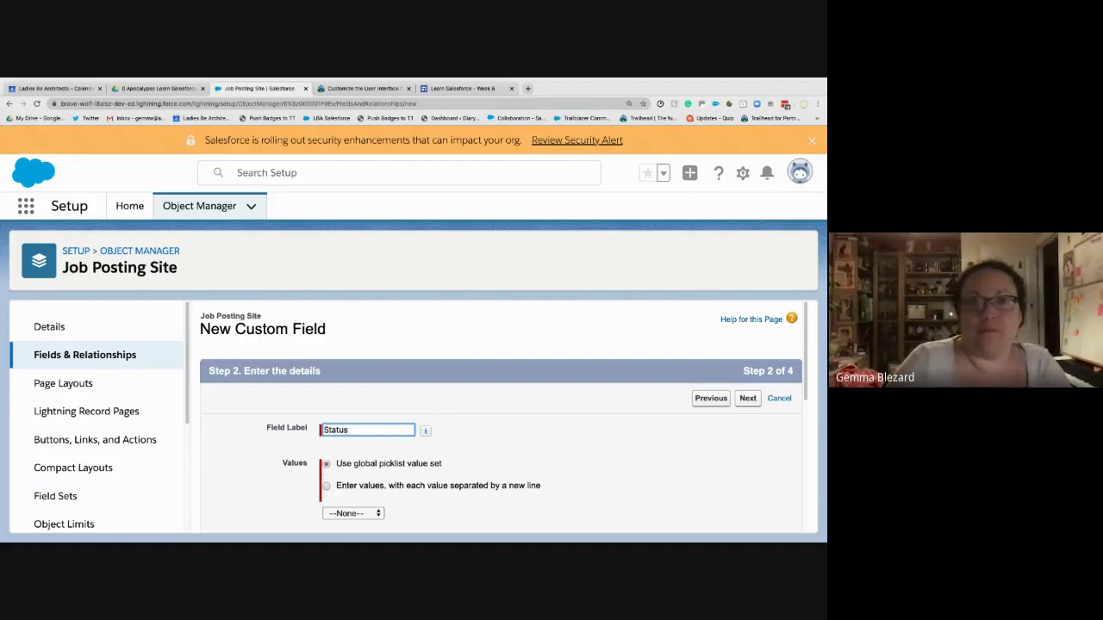
key("Tab")
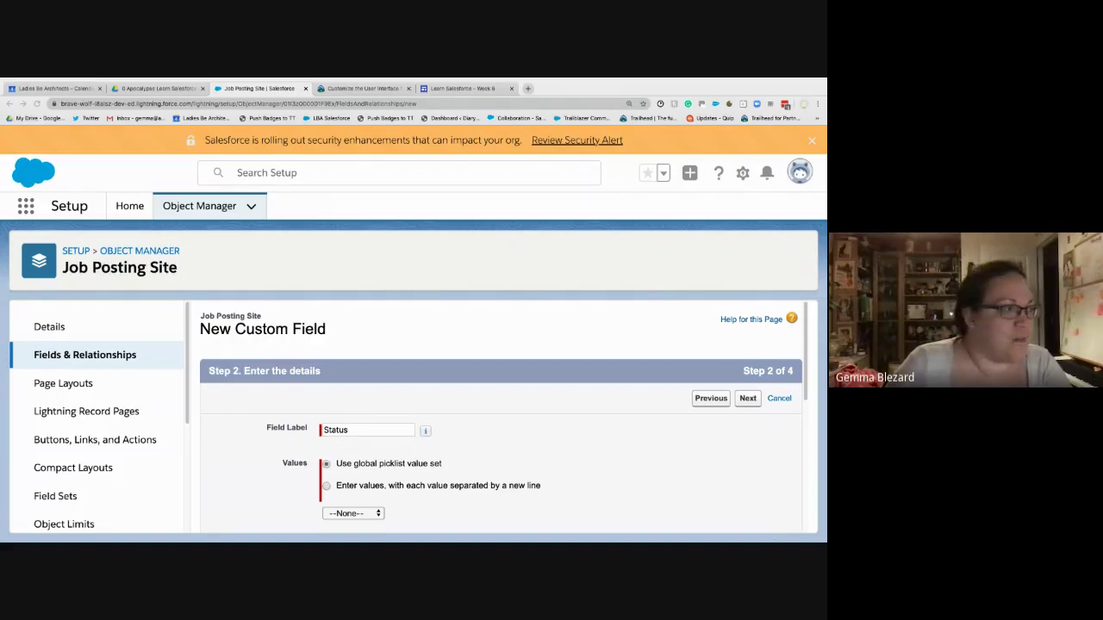
scroll(460, 436, "down", 2)
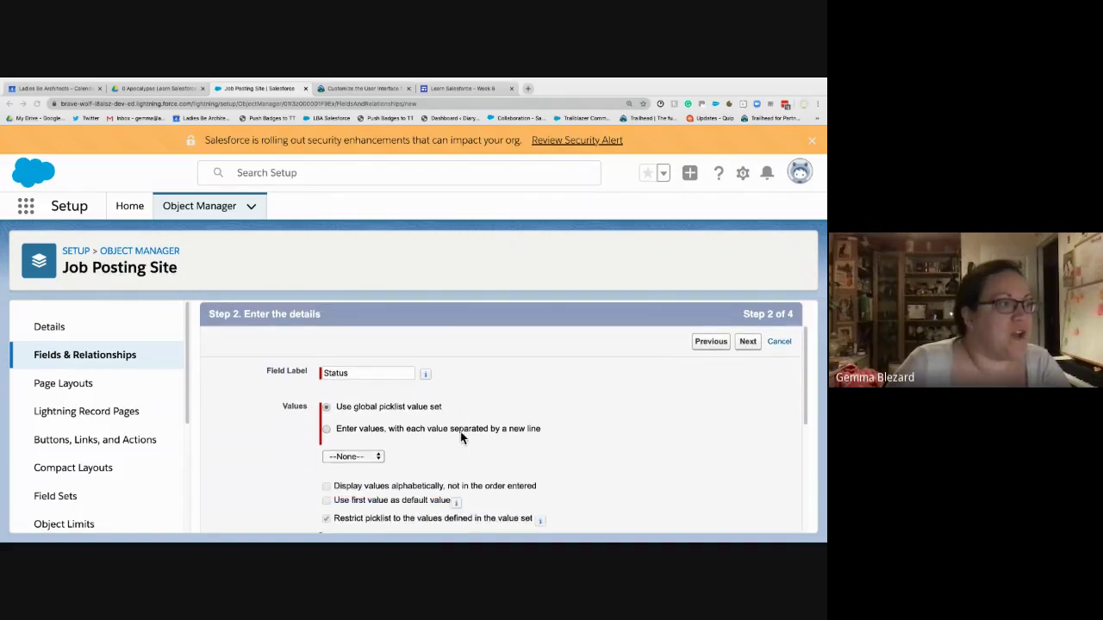
left_click(326, 429)
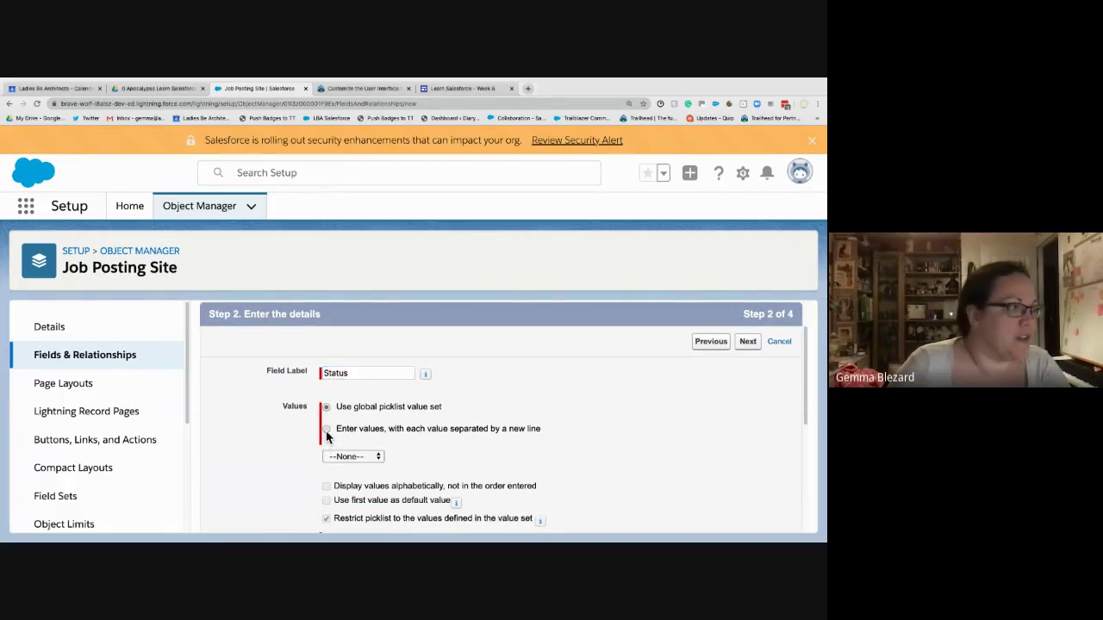
scroll(431, 418, "down", 1)
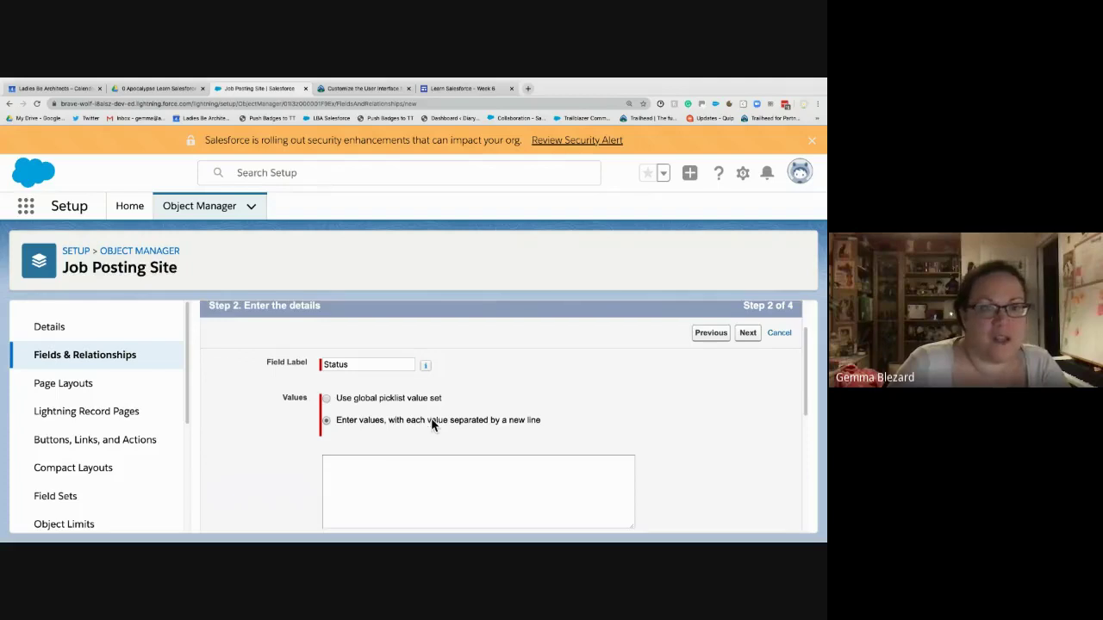
scroll(432, 422, "down", 1)
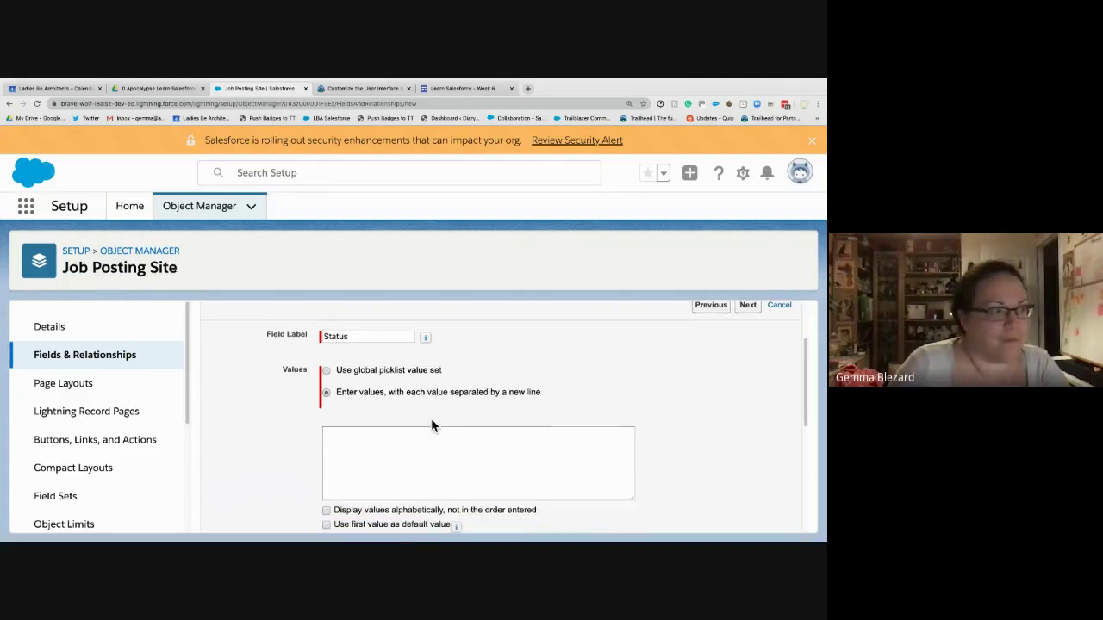
left_click(432, 442)
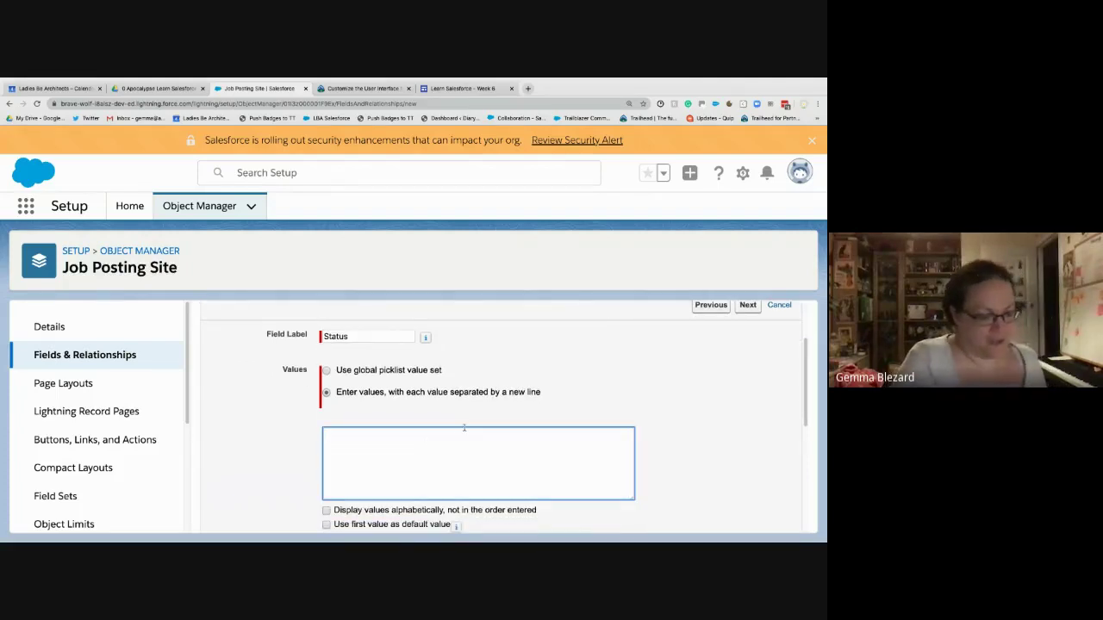
type("Active")
key("Return")
type("I")
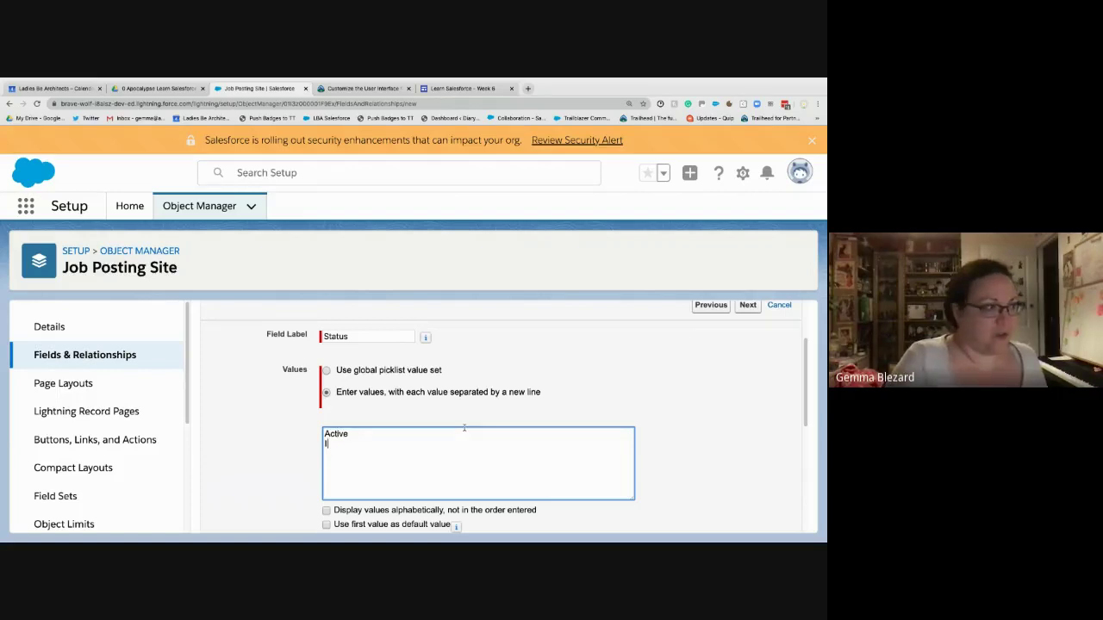
type("nactive")
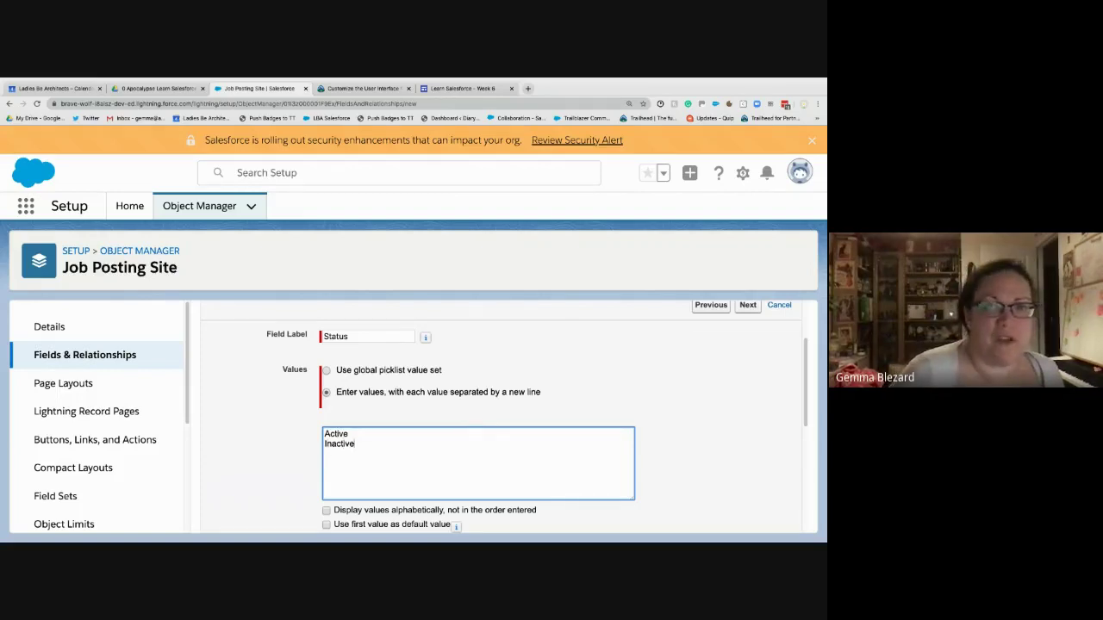
key("Tab")
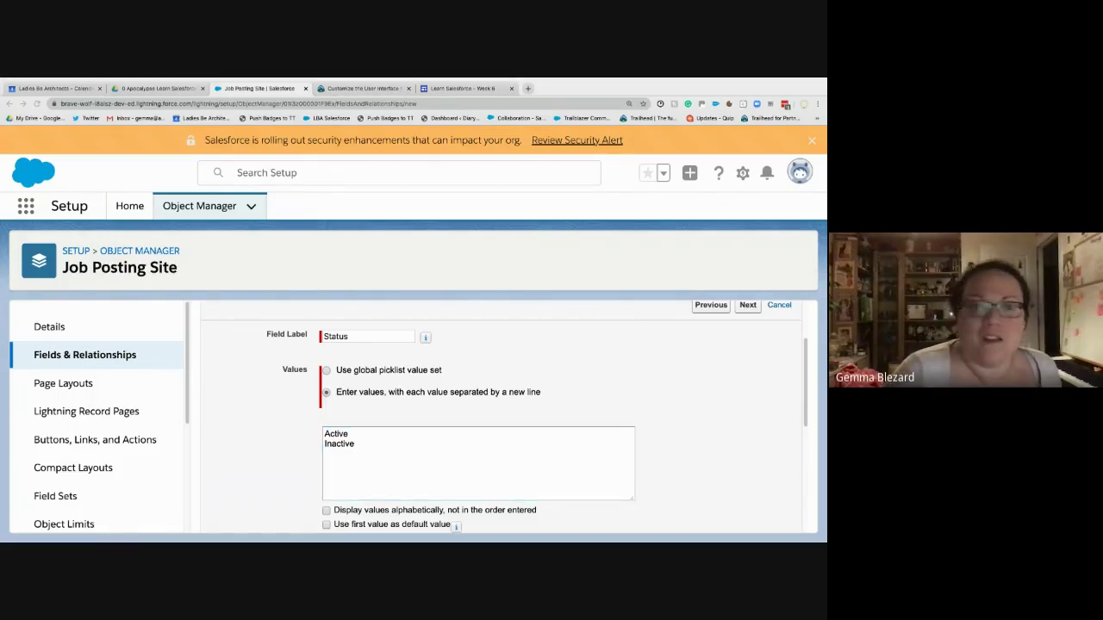
key("shift+Tab")
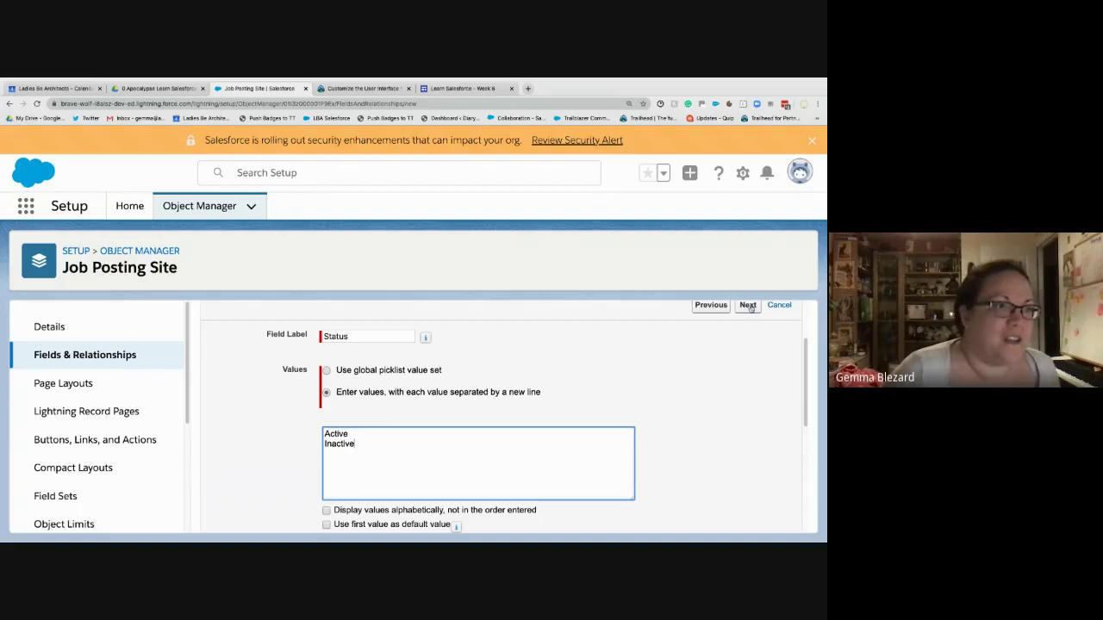
- Accept default field security and page layouts, then Save & New
left_click(748, 306)
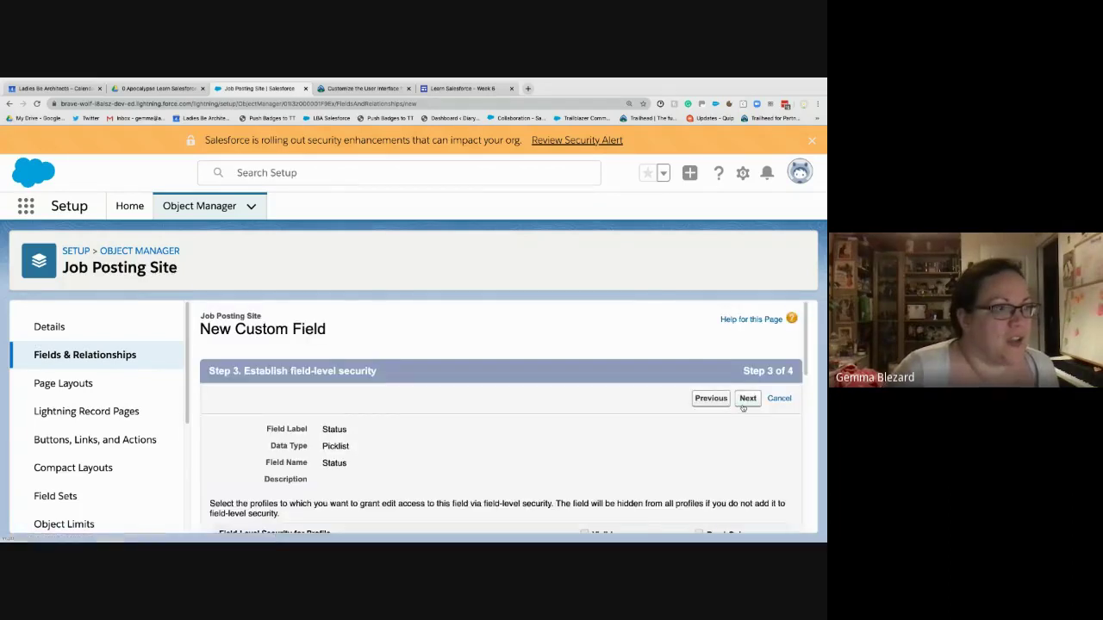
left_click(746, 399)
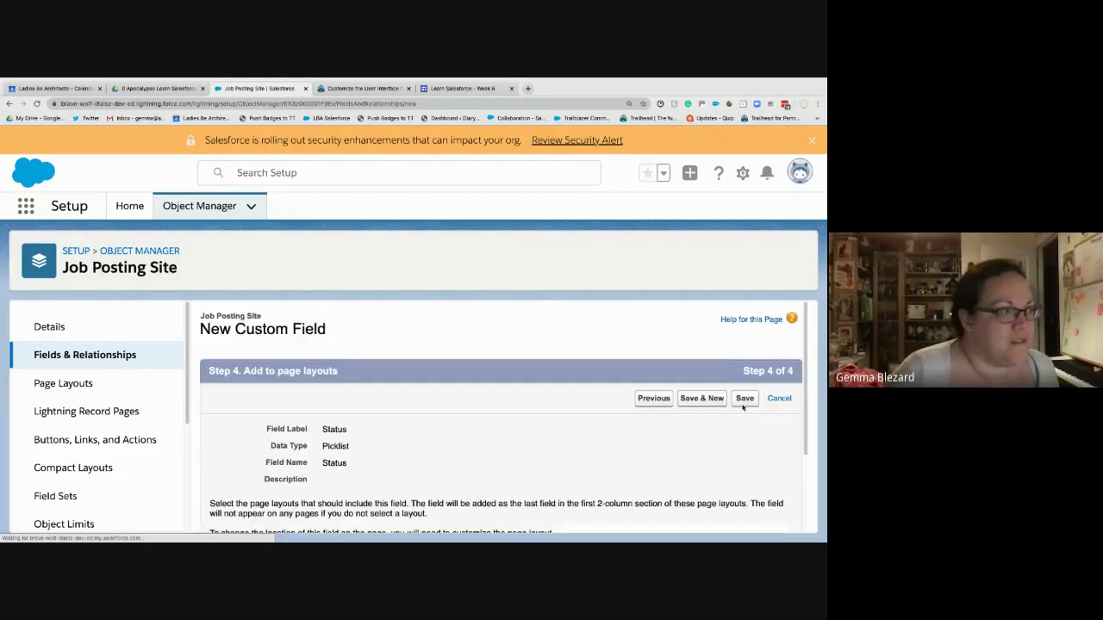
left_click(710, 405)
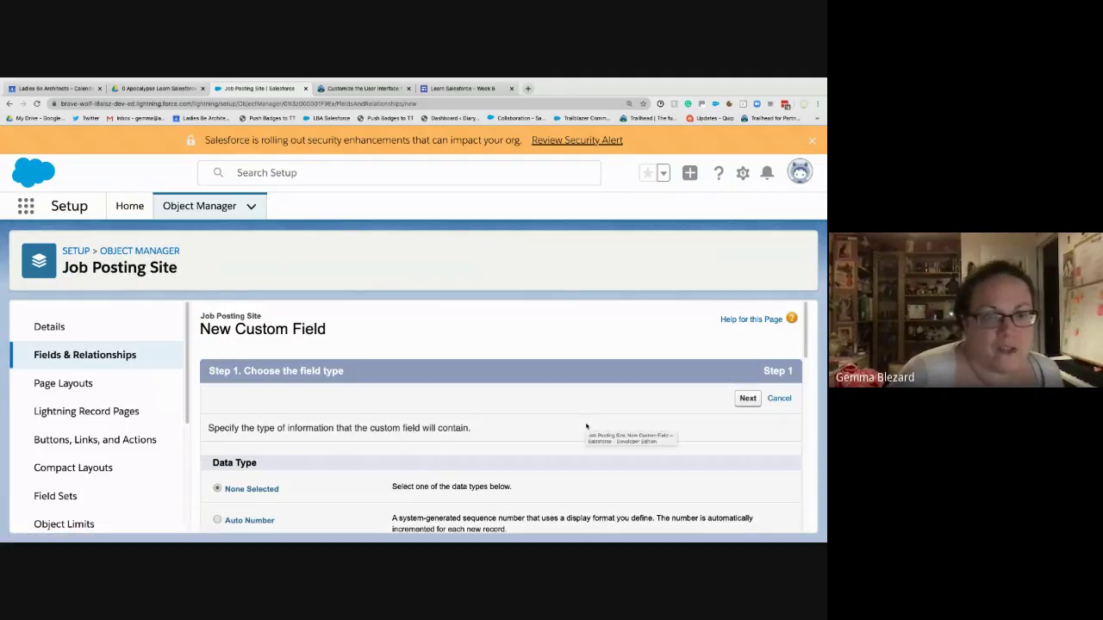
- Create a Checkbox field labelled 'Technical Site' with default settings, then Save & New
scroll(586, 425, "down", 2)
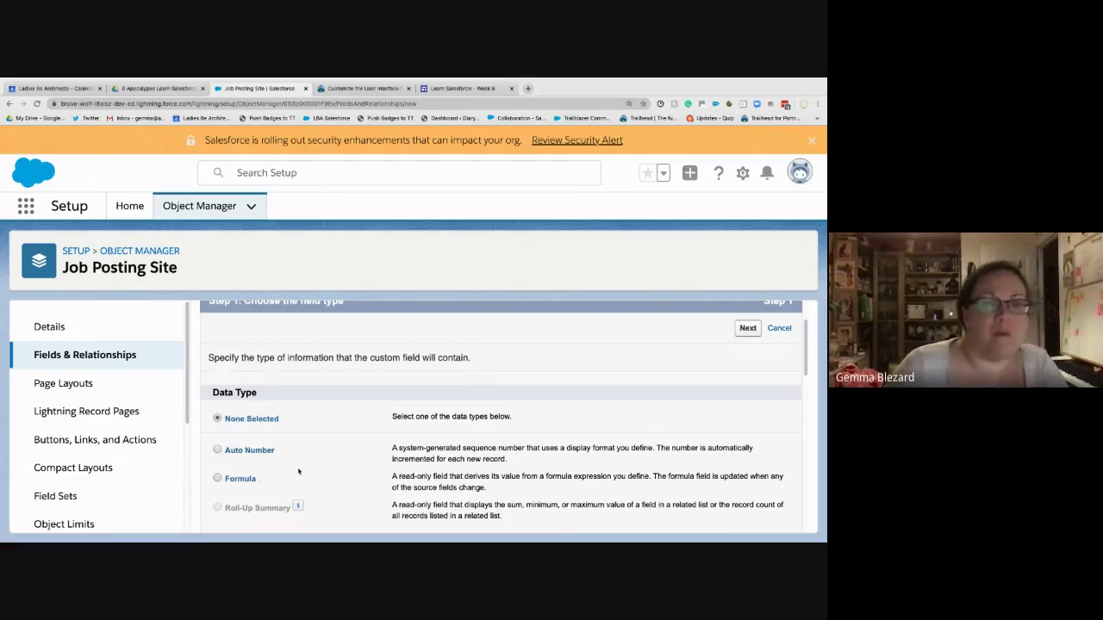
scroll(298, 474, "down", 3)
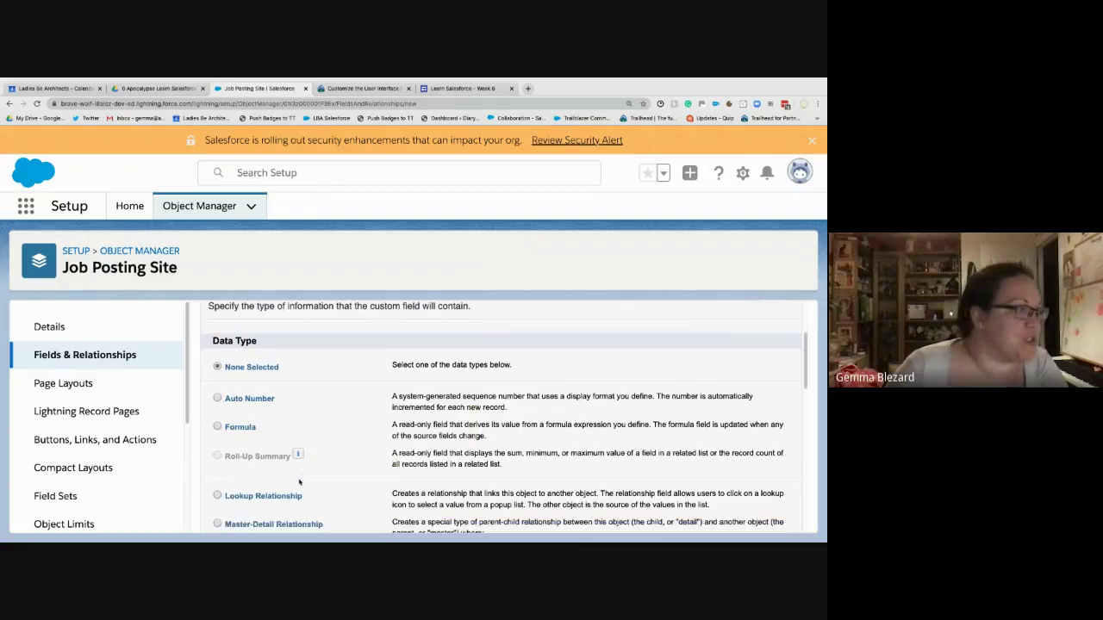
scroll(299, 482, "down", 5)
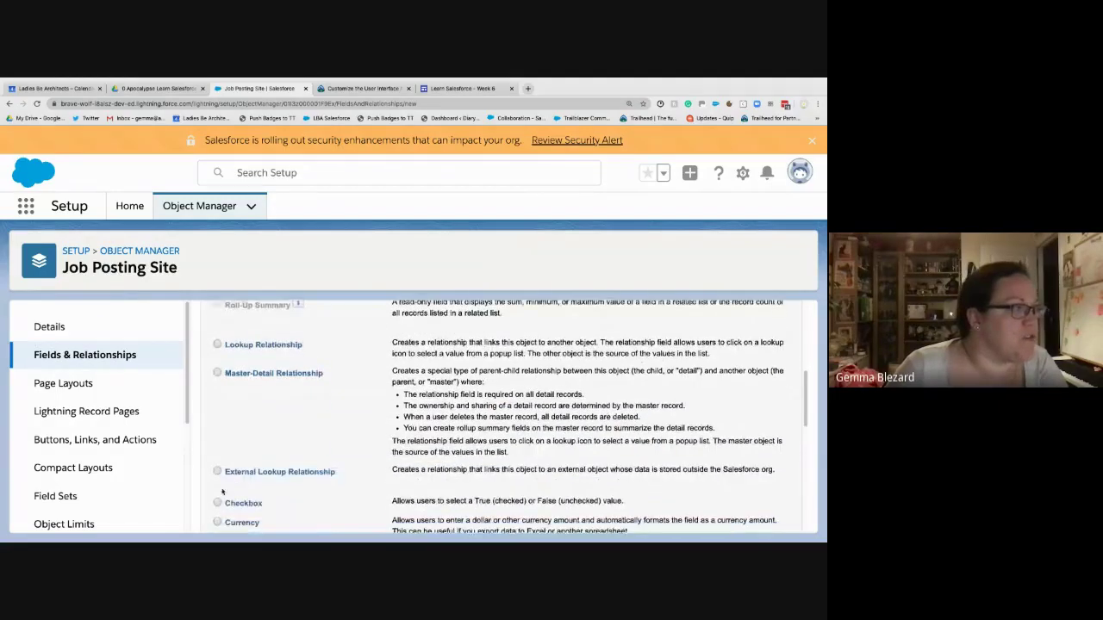
left_click(217, 503)
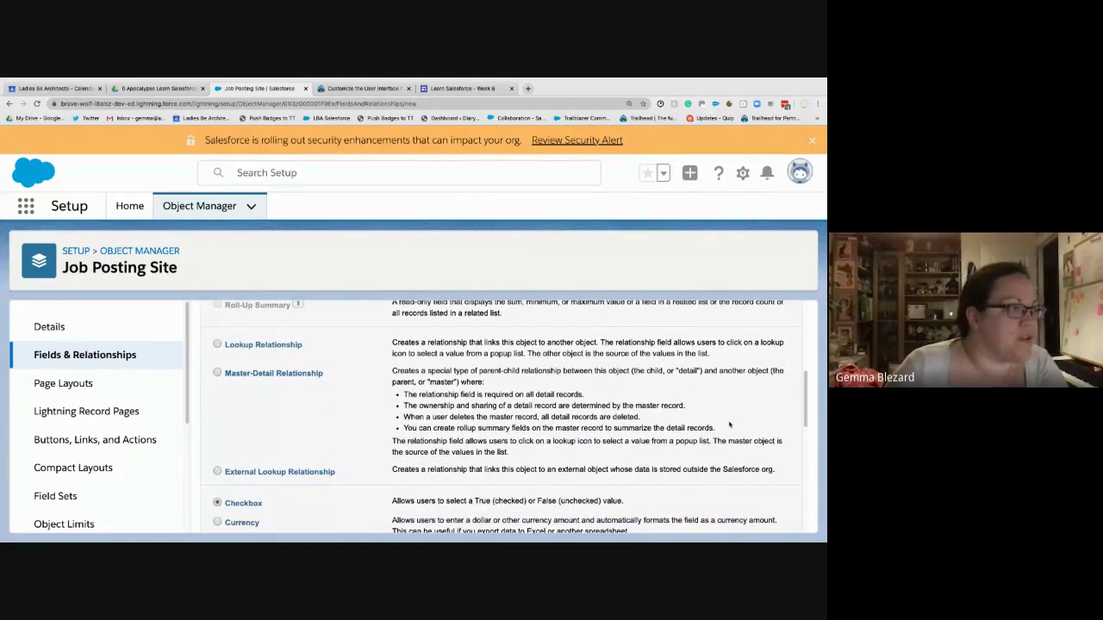
scroll(729, 424, "up", 8)
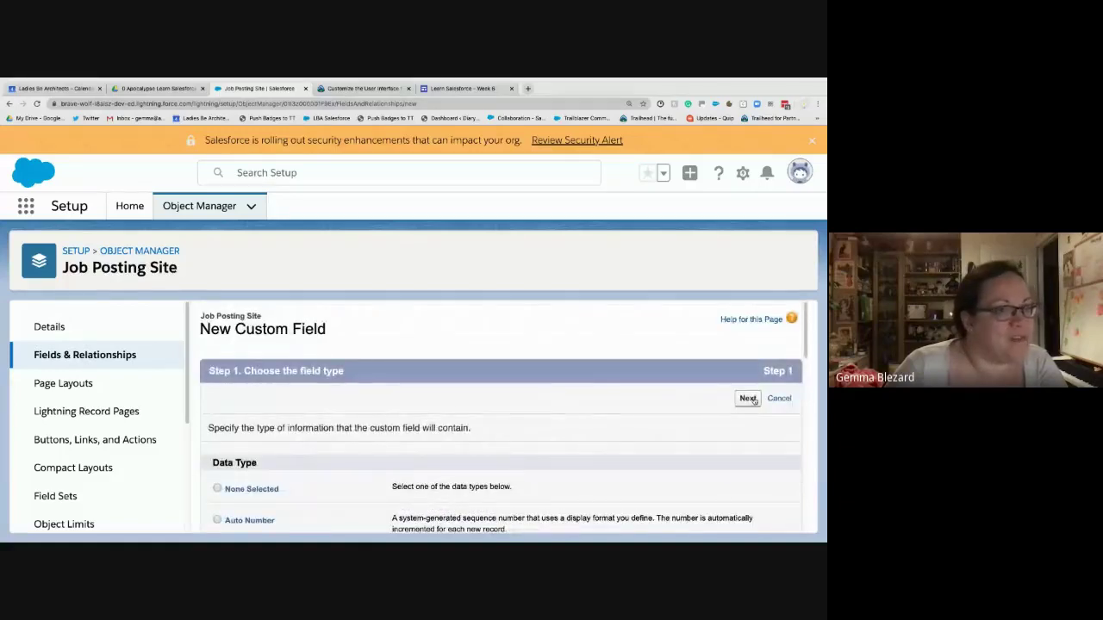
left_click(754, 400)
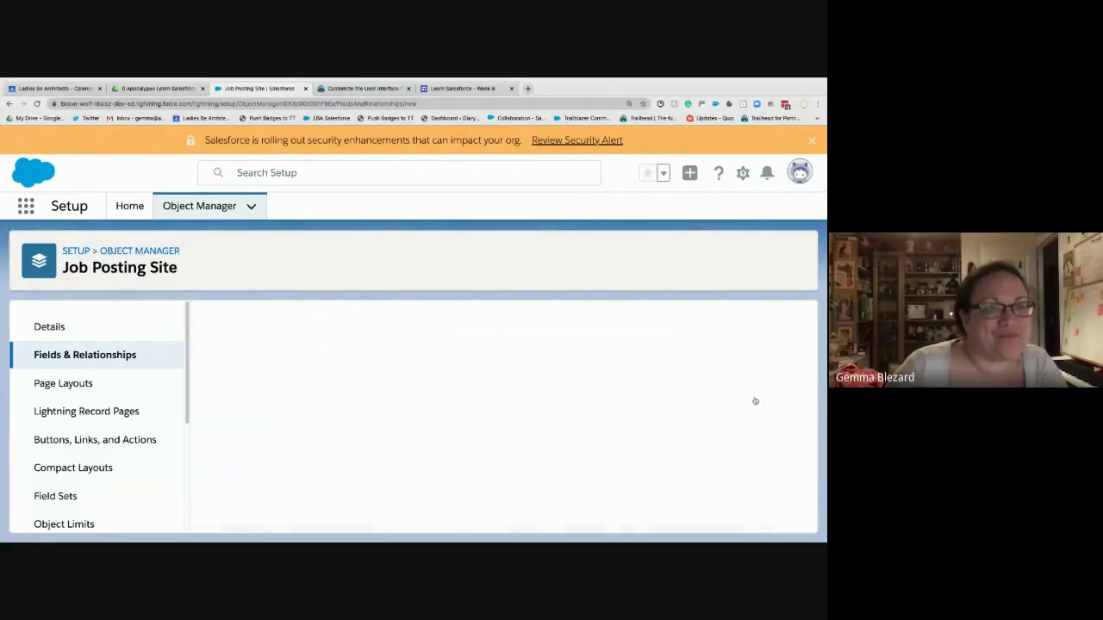
left_click(324, 428)
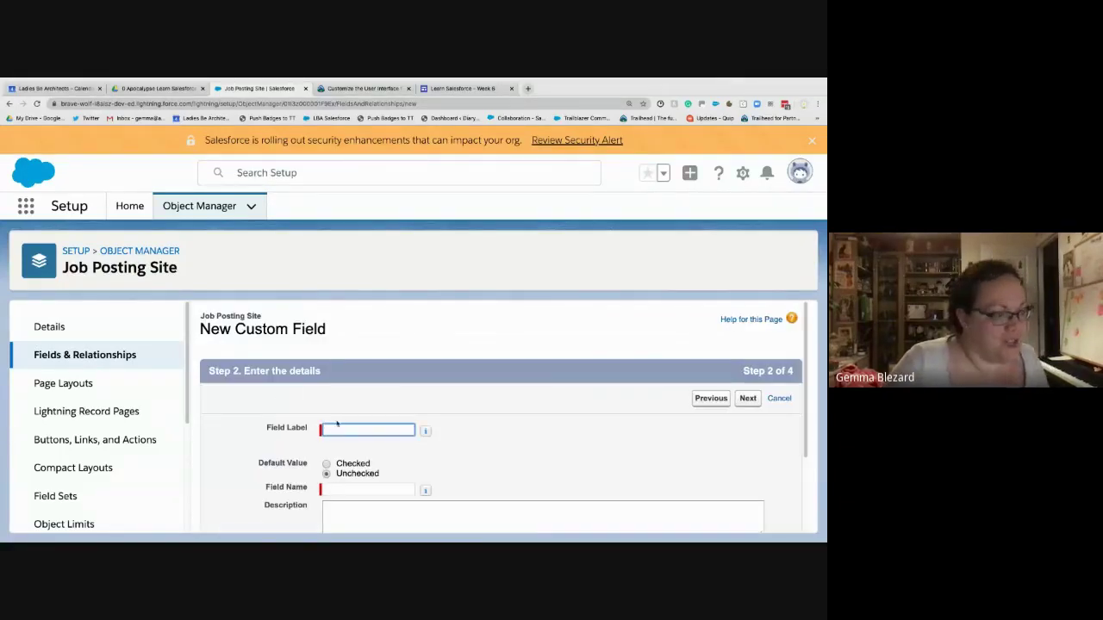
type("Technical")
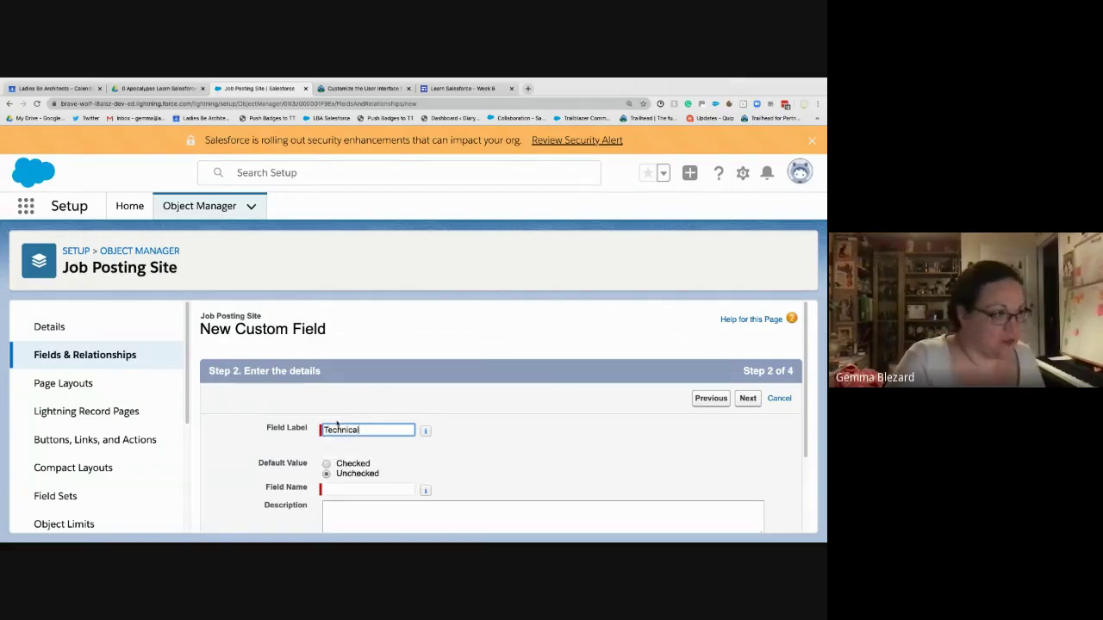
type(" Site")
key("Tab")
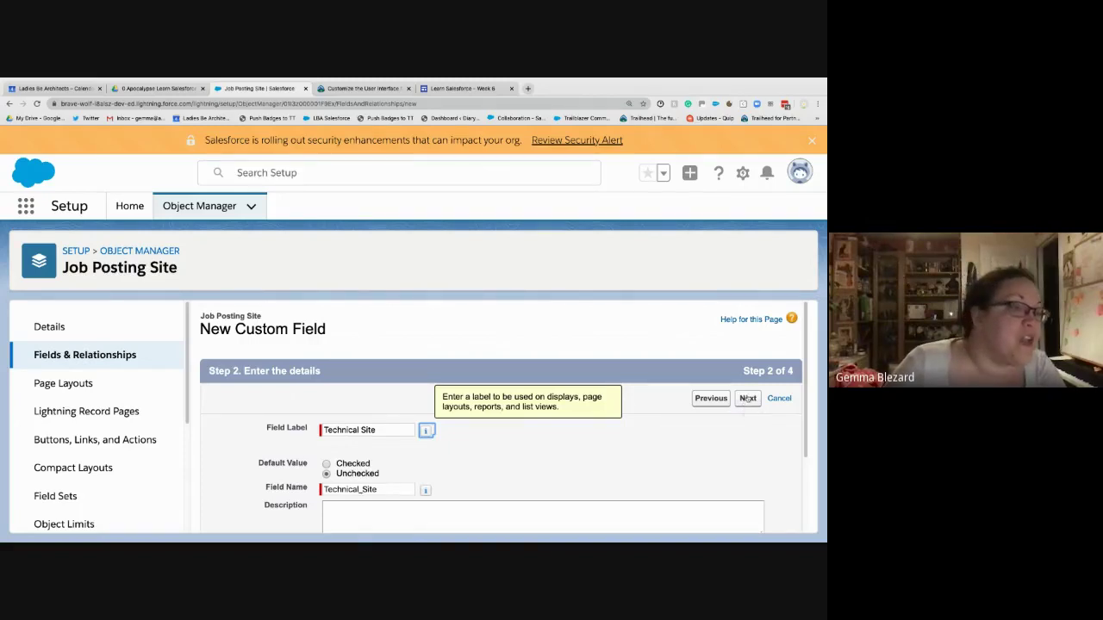
left_click(747, 400)
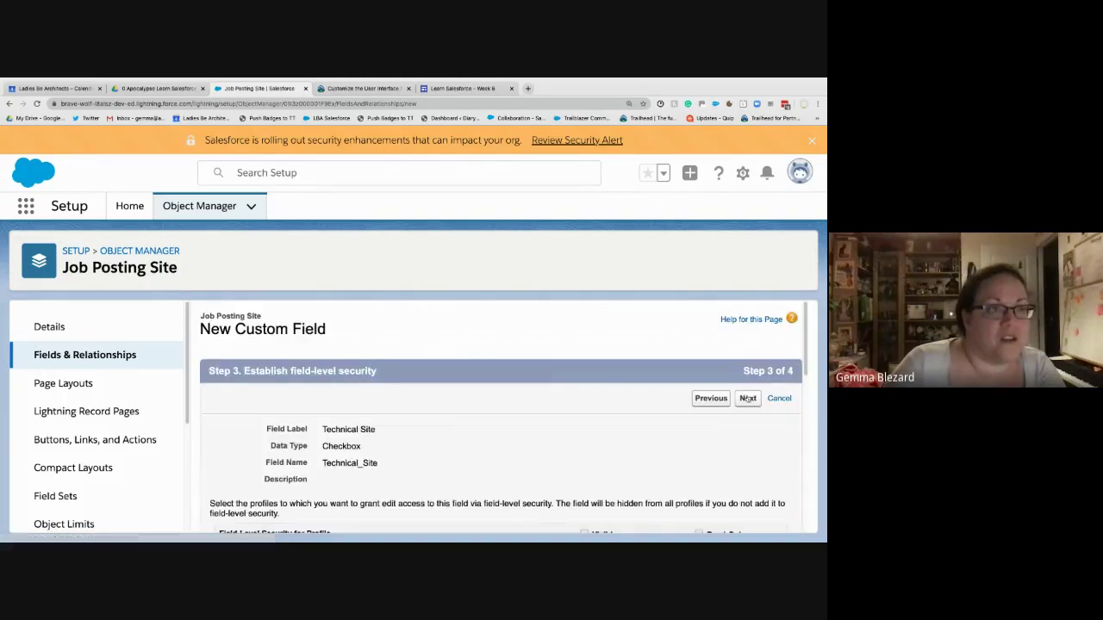
left_click(747, 398)
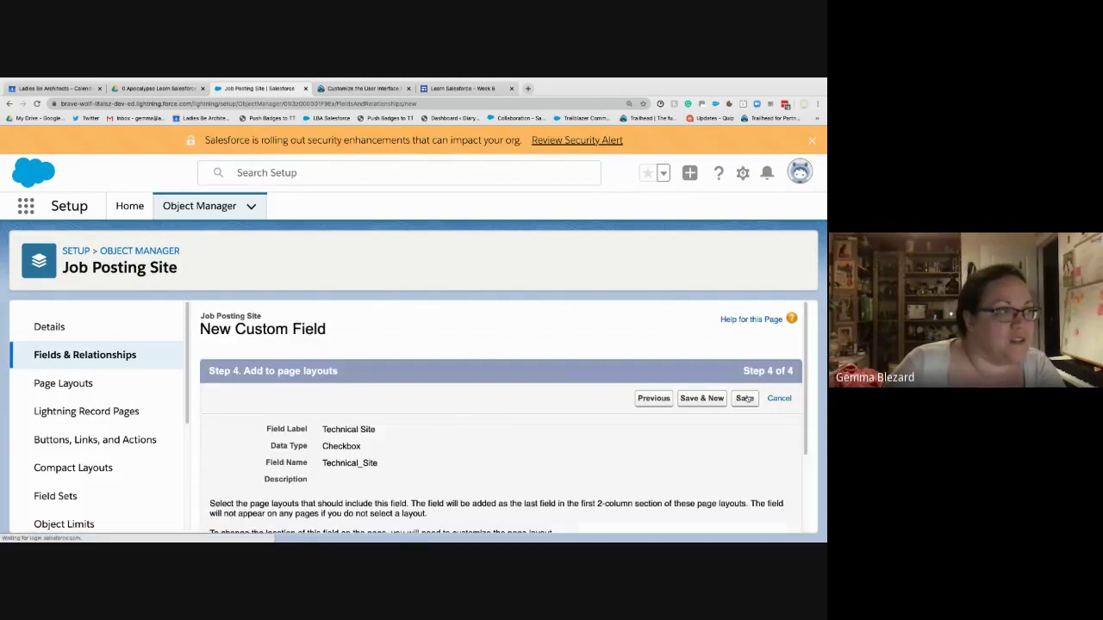
left_click(719, 398)
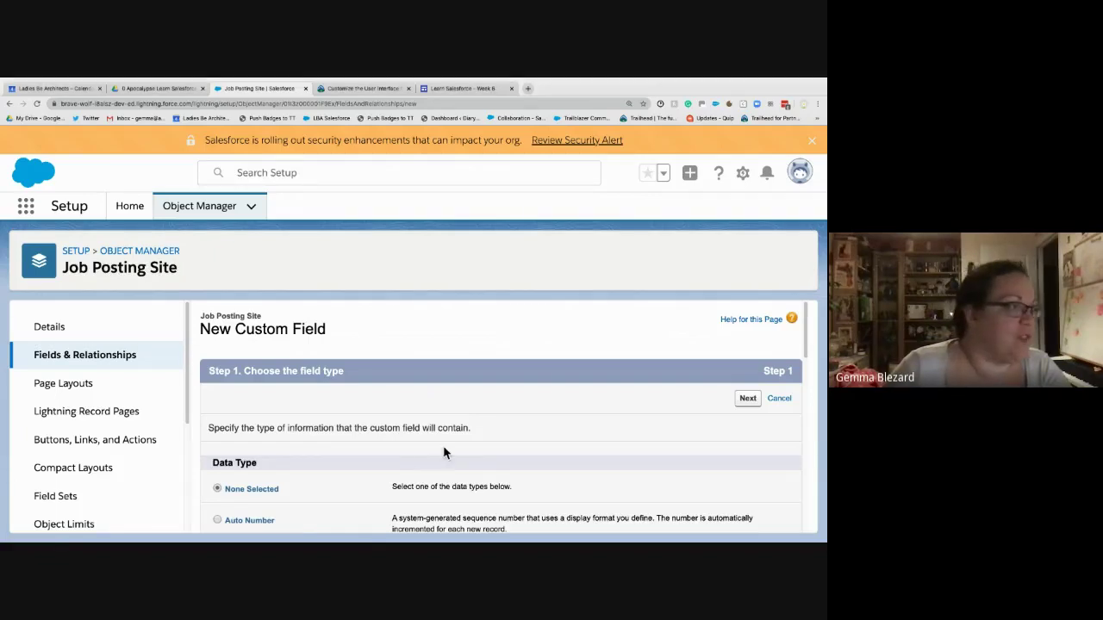
- Choose Text Area as the new field's data type and continue
scroll(443, 445, "down", 10)
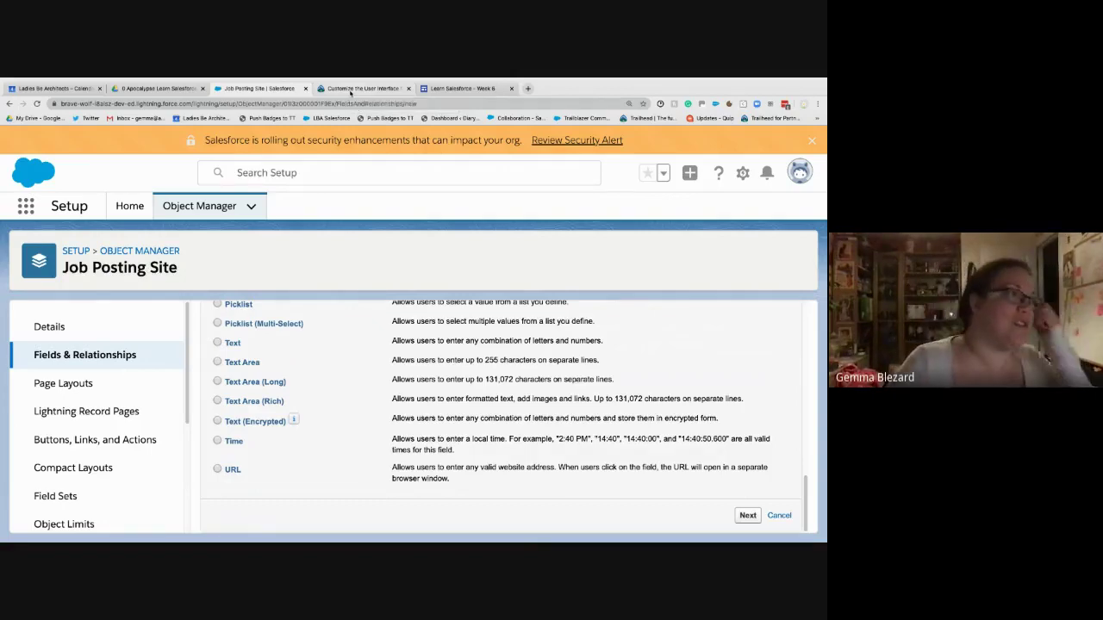
left_click(350, 89)
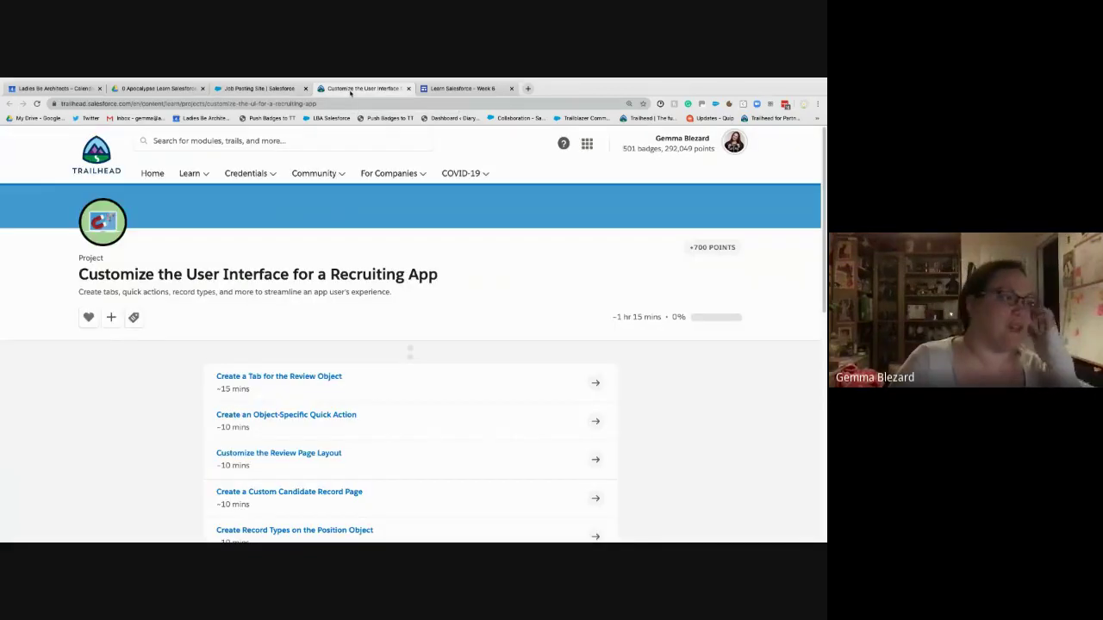
left_click(258, 89)
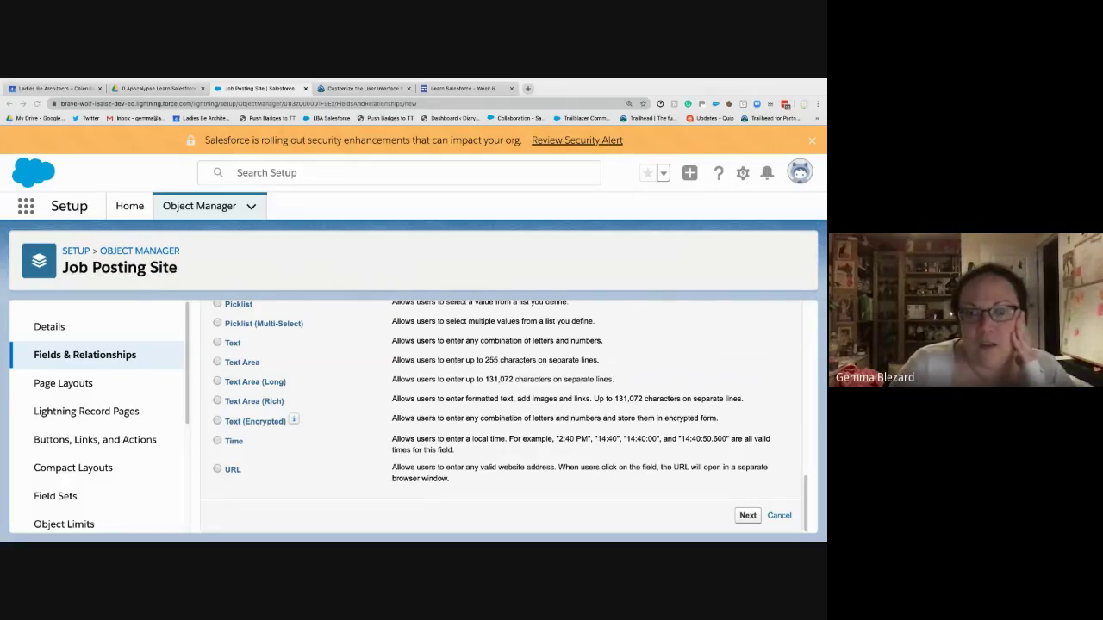
left_click(240, 363)
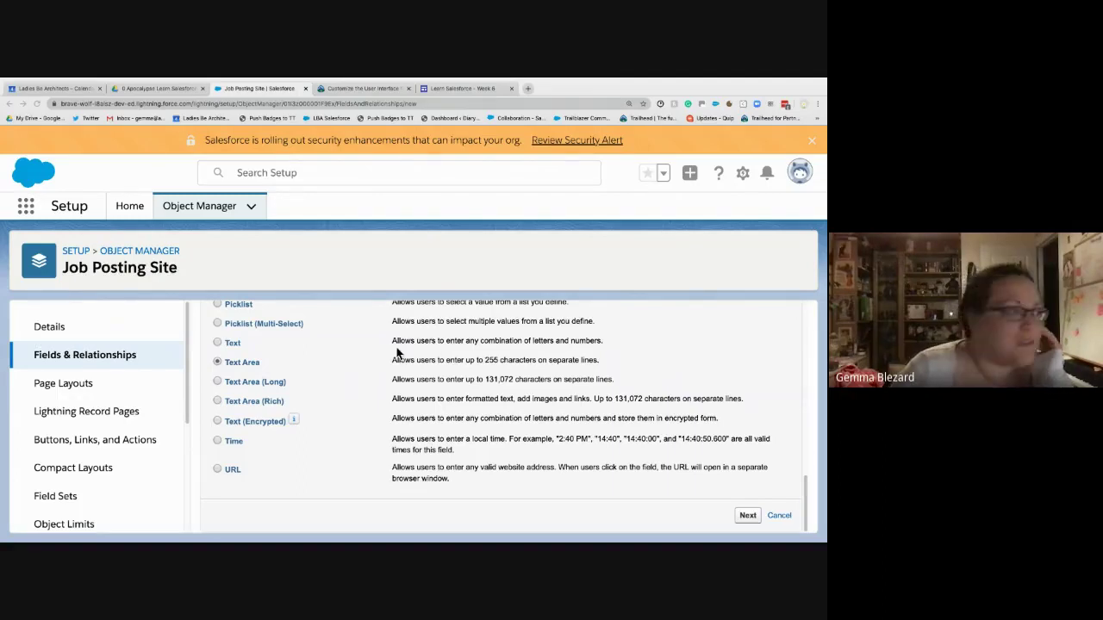
left_click(747, 516)
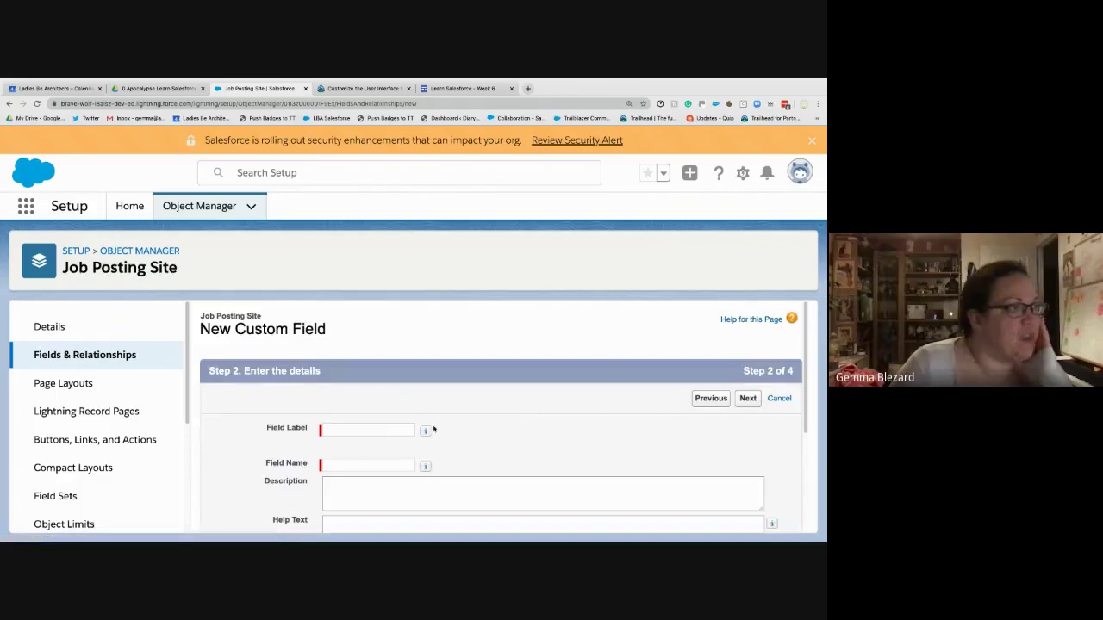
- Label the field 'Description', keep default security and layouts, and save it
left_click(377, 428)
type("De")
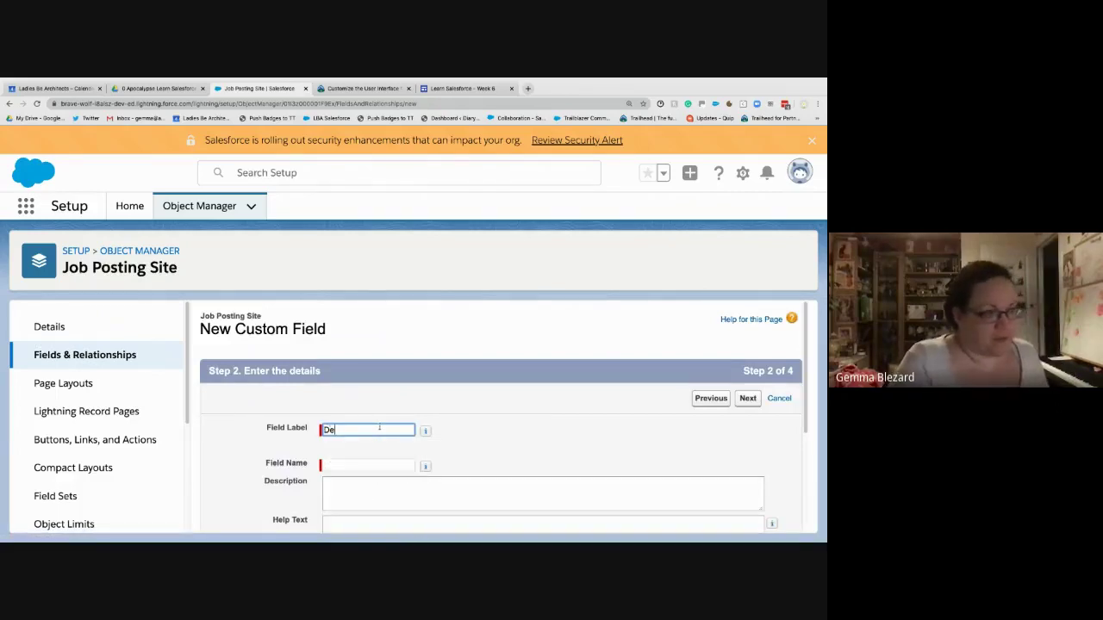
type("scrip")
key("BackSpace")
type("ipti")
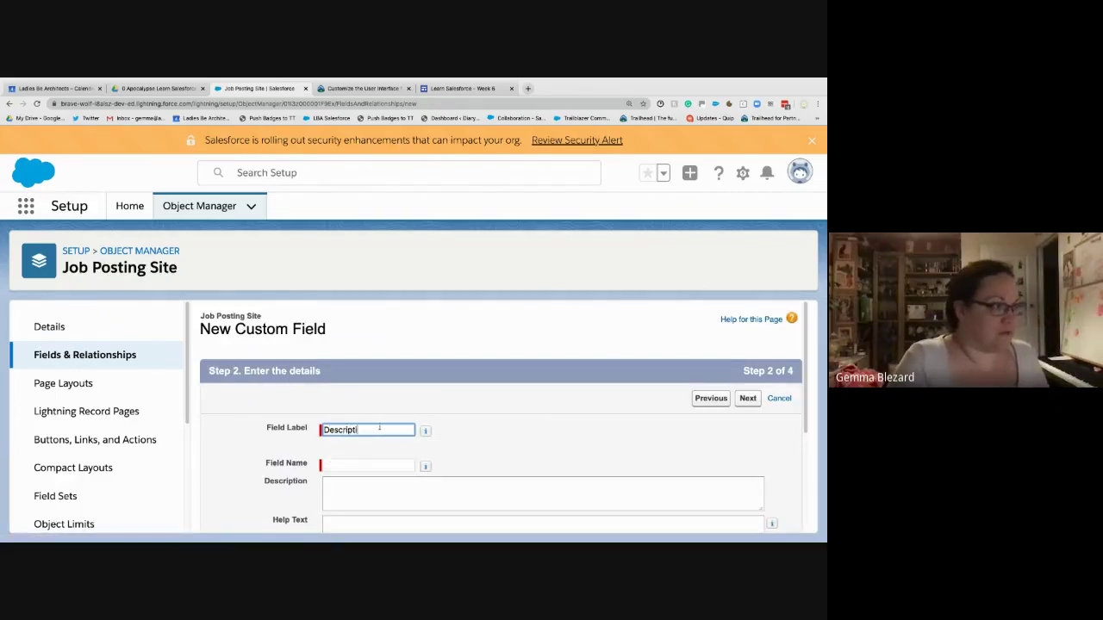
type("on")
key("Tab")
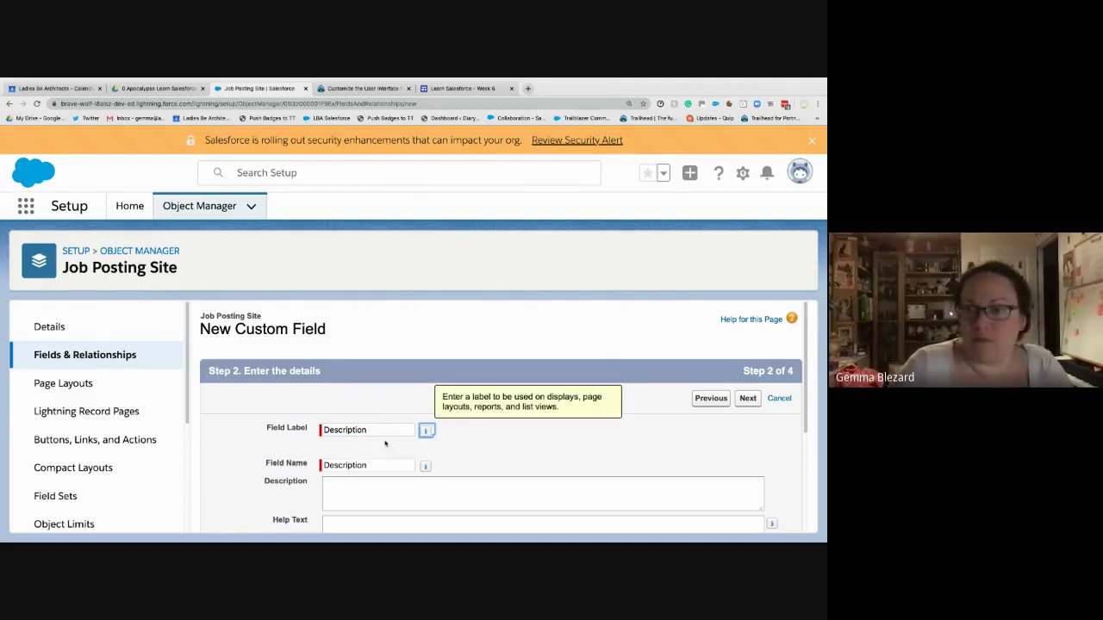
left_click(747, 402)
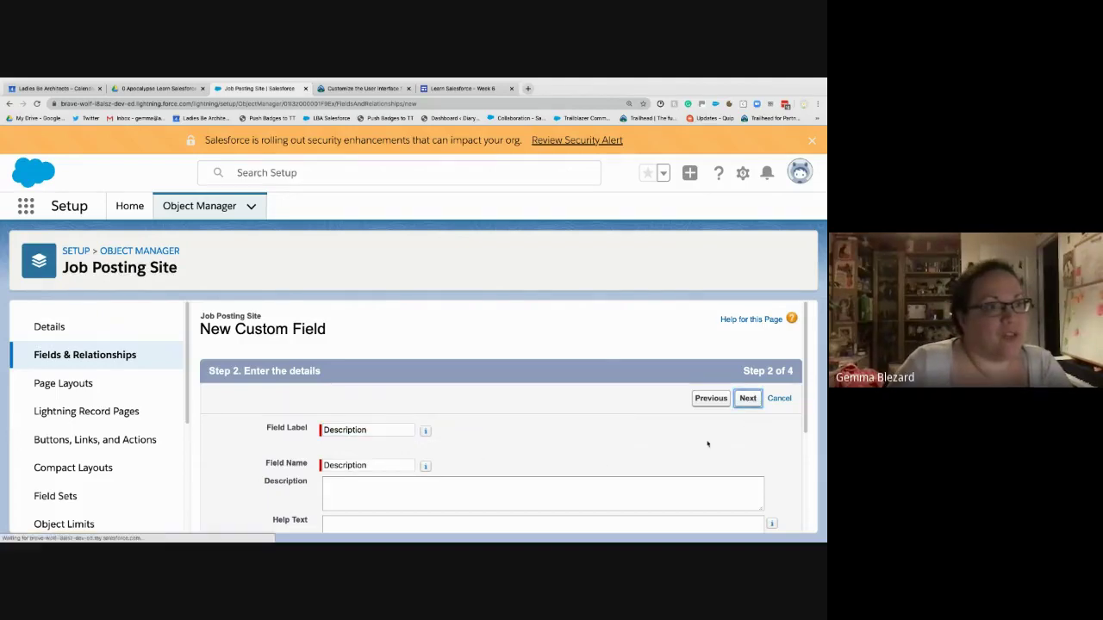
left_click(752, 404)
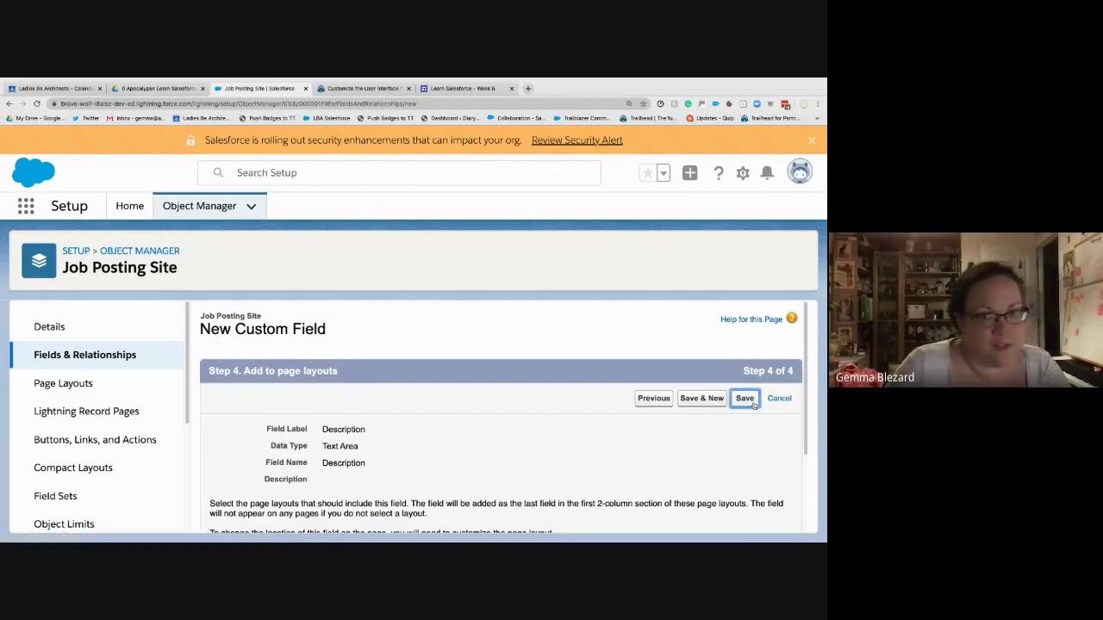
left_click(746, 401)
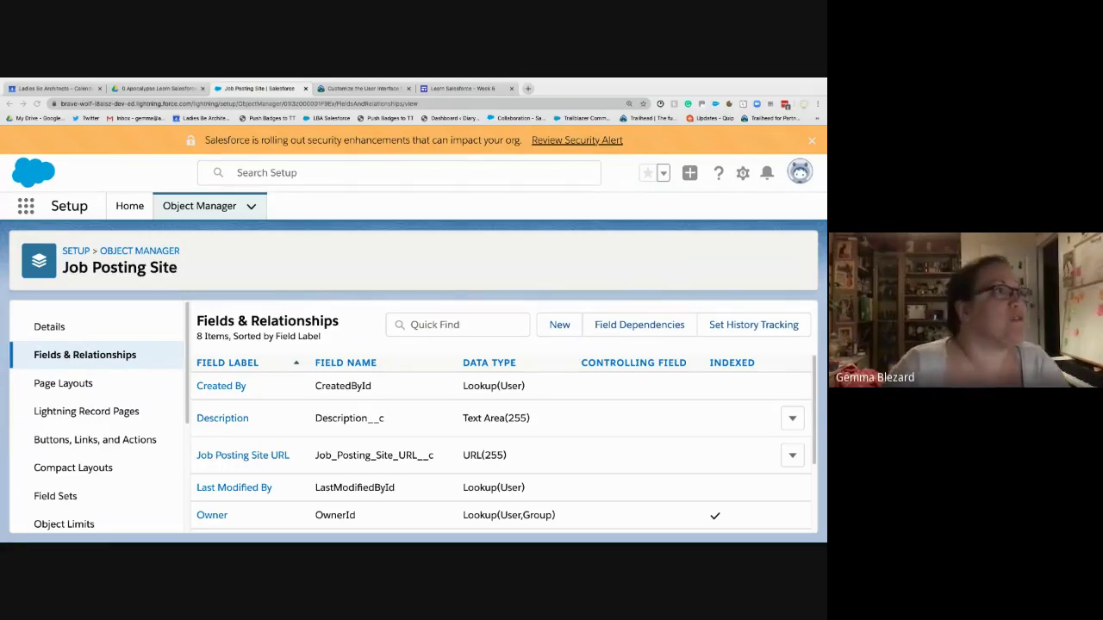
- Switch to the Learn Salesforce Week 6 Session Recordings page
left_click(473, 89)
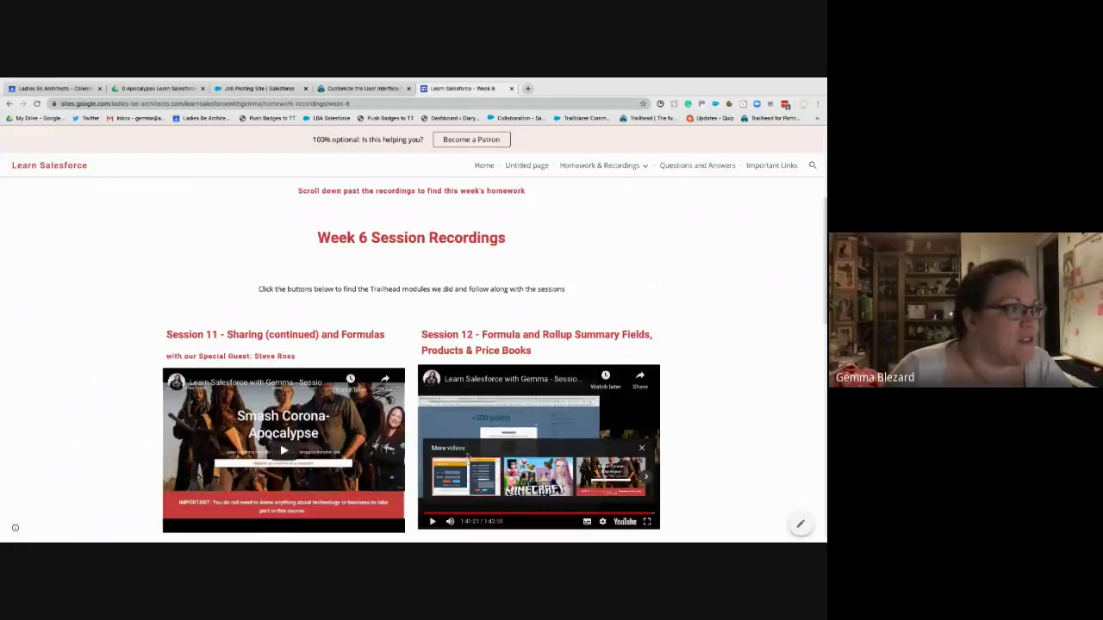
- Leave the Google Sites Week 6 page and return to the Job Posting Site field list
scroll(466, 456, "down", 15)
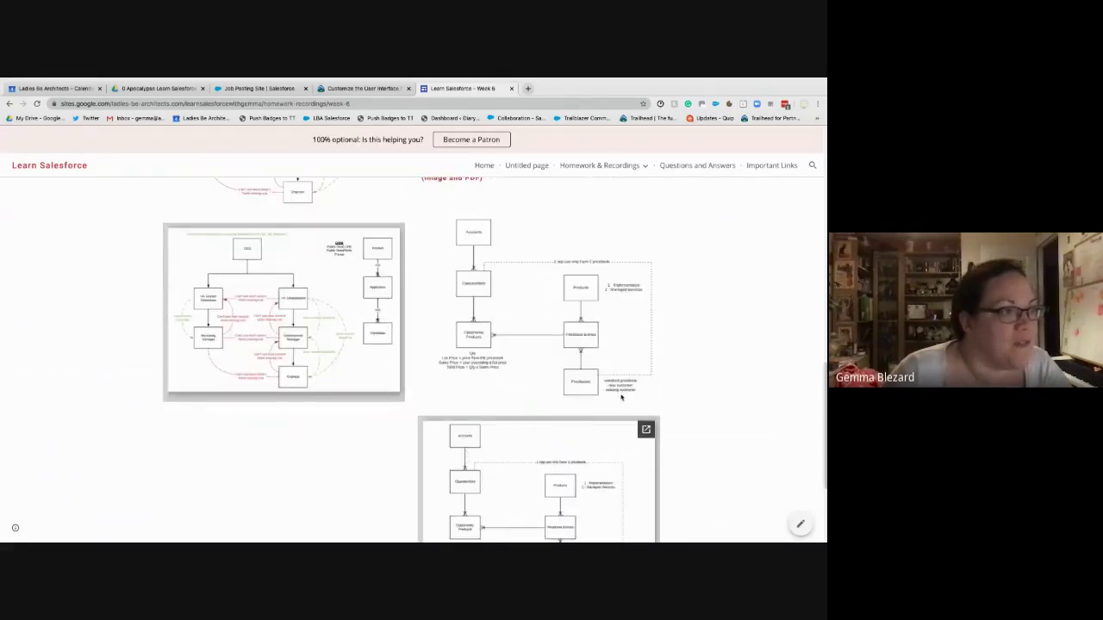
scroll(620, 397, "down", 3)
scroll(566, 392, "up", 3)
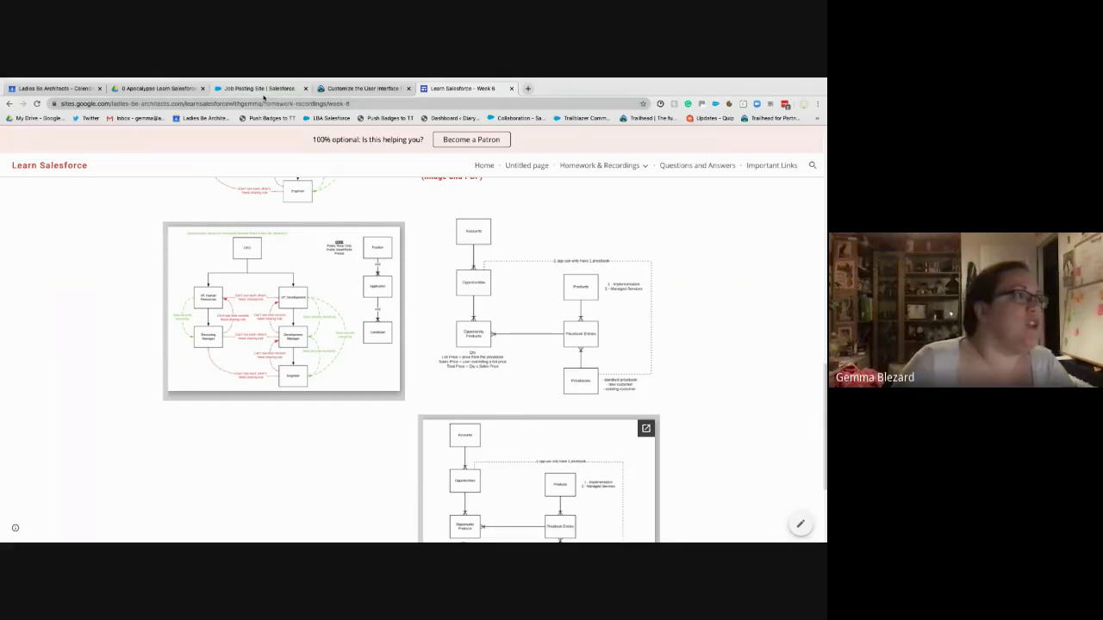
left_click(259, 89)
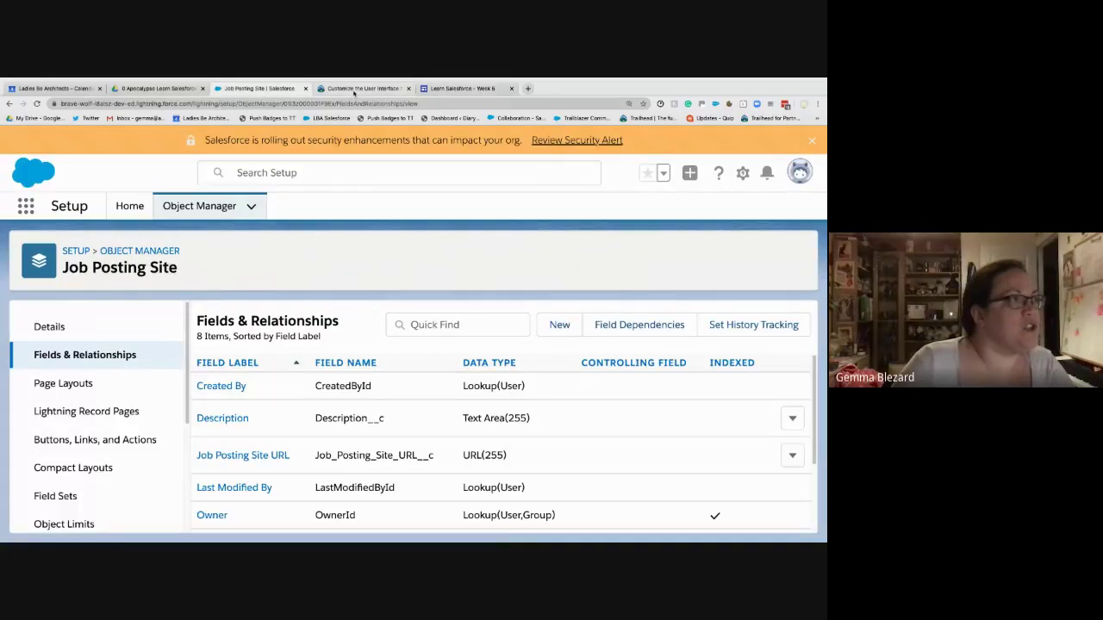
left_click(358, 88)
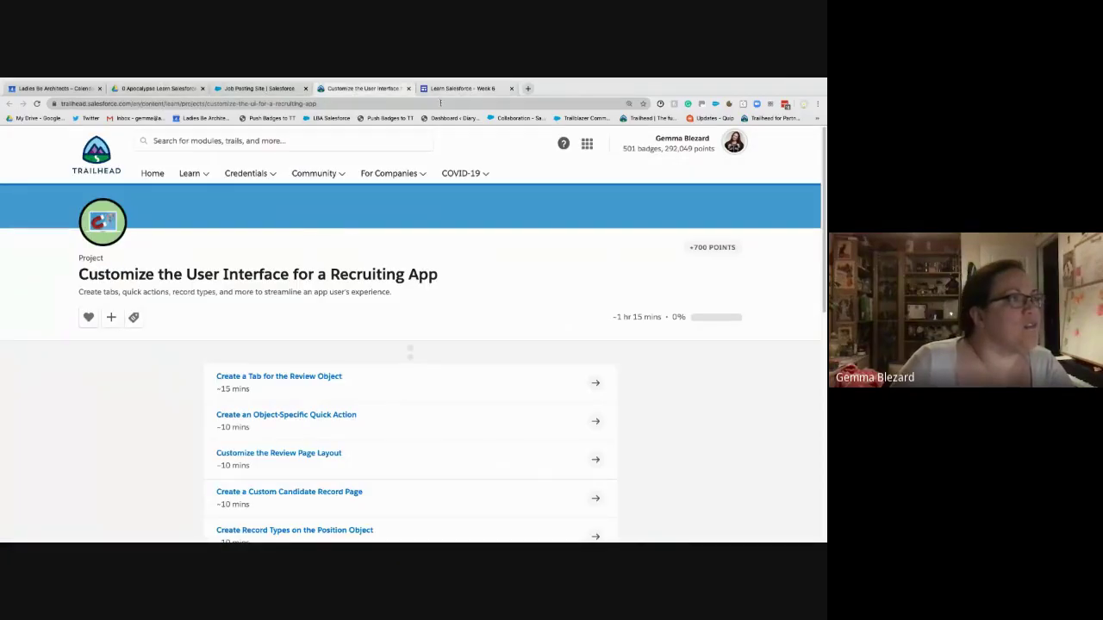
left_click(256, 90)
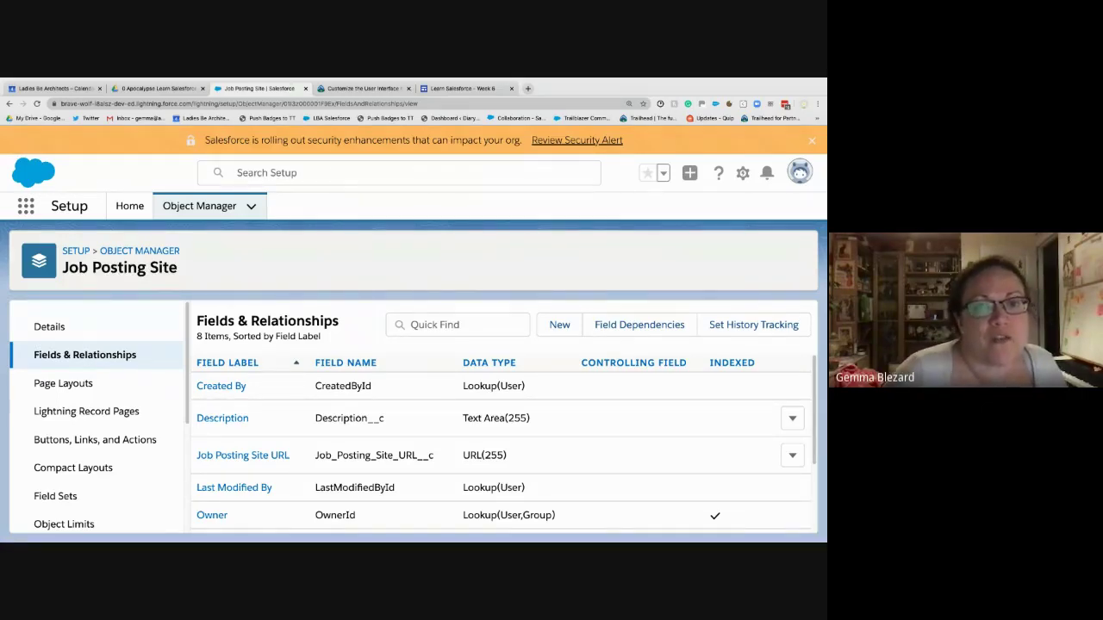
- Go back to Object Manager and start a new Custom Object from the Create menu
left_click(558, 325)
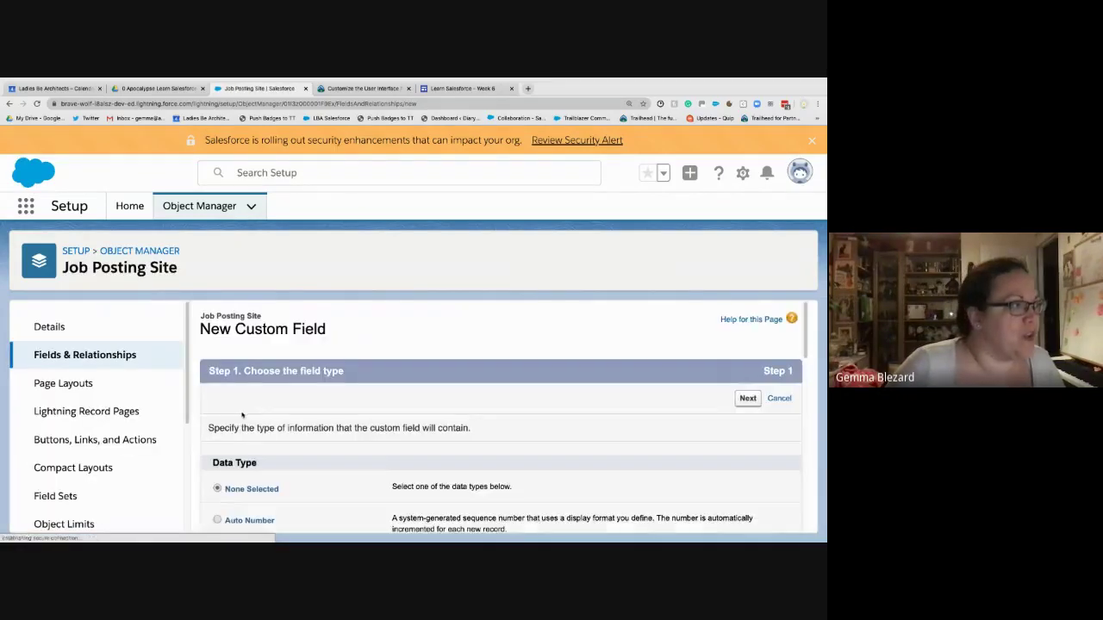
scroll(224, 446, "down", 4)
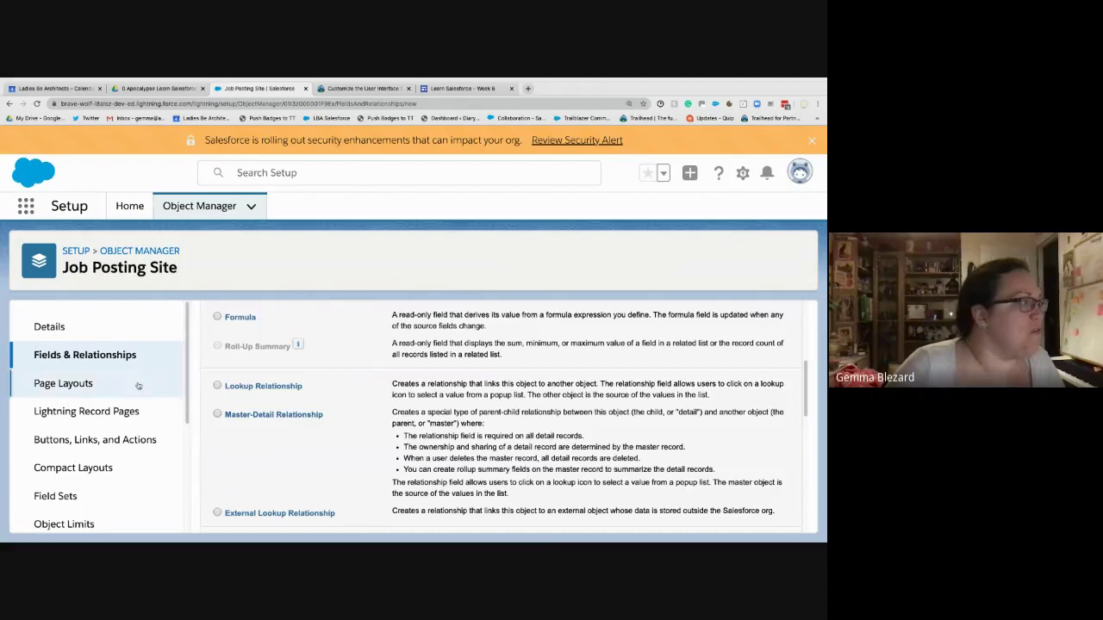
left_click(153, 253)
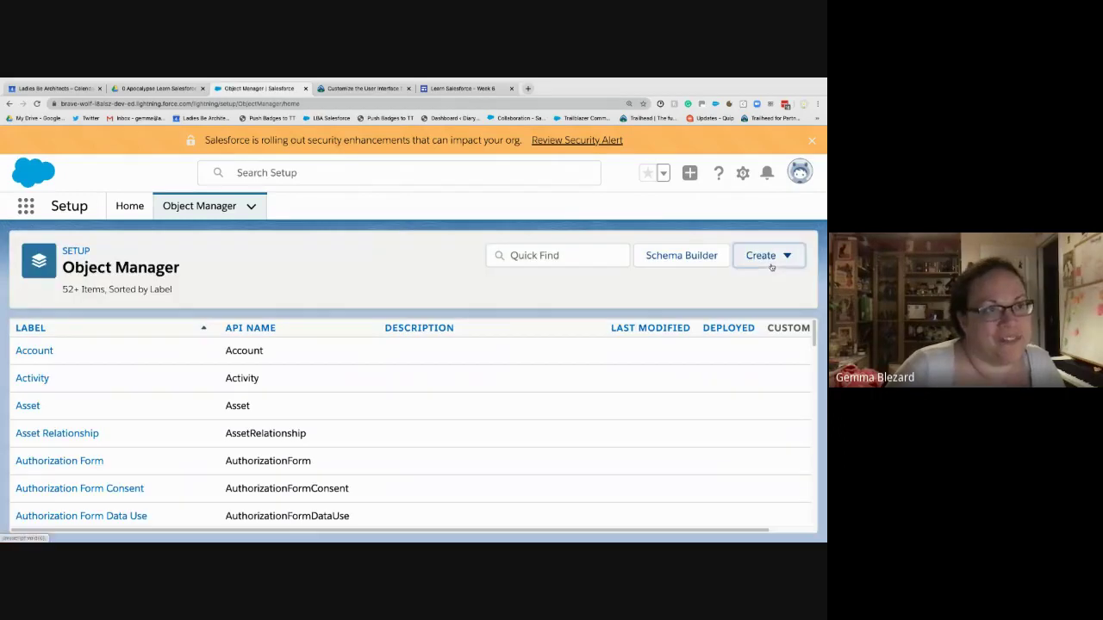
left_click(766, 256)
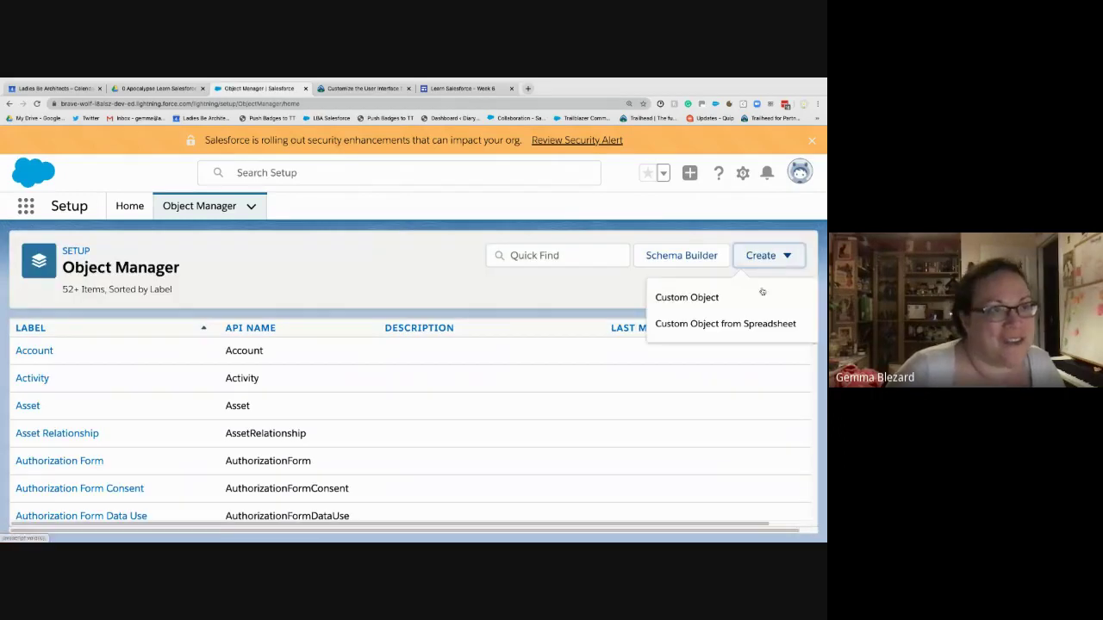
left_click(735, 301)
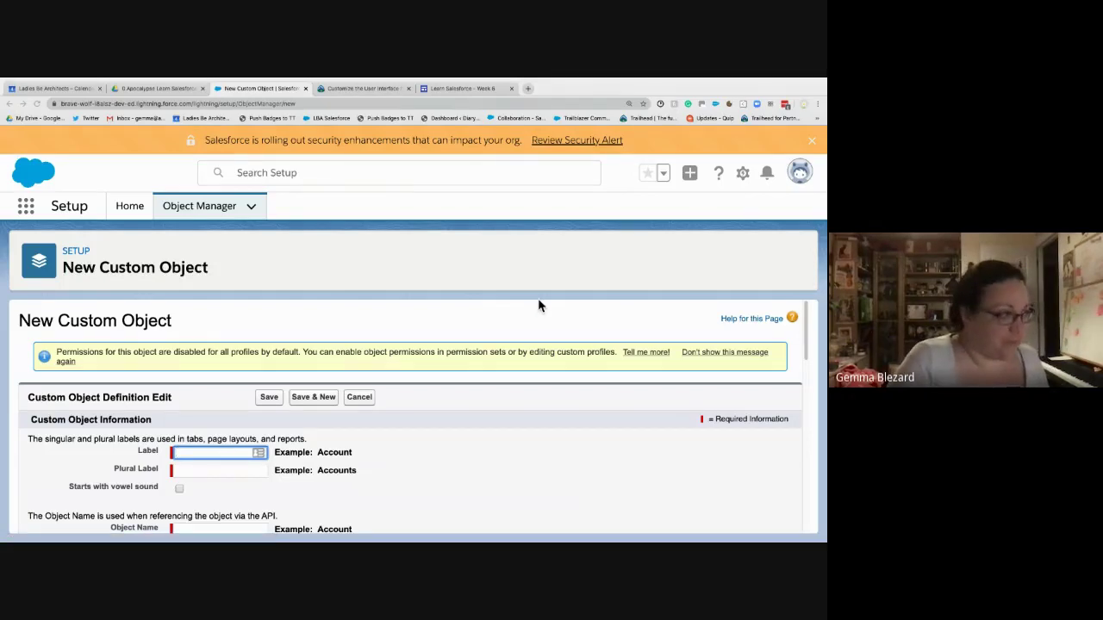
- Enter 'Job Posting' as the label and 'Job Postings' as the plural label
type("J")
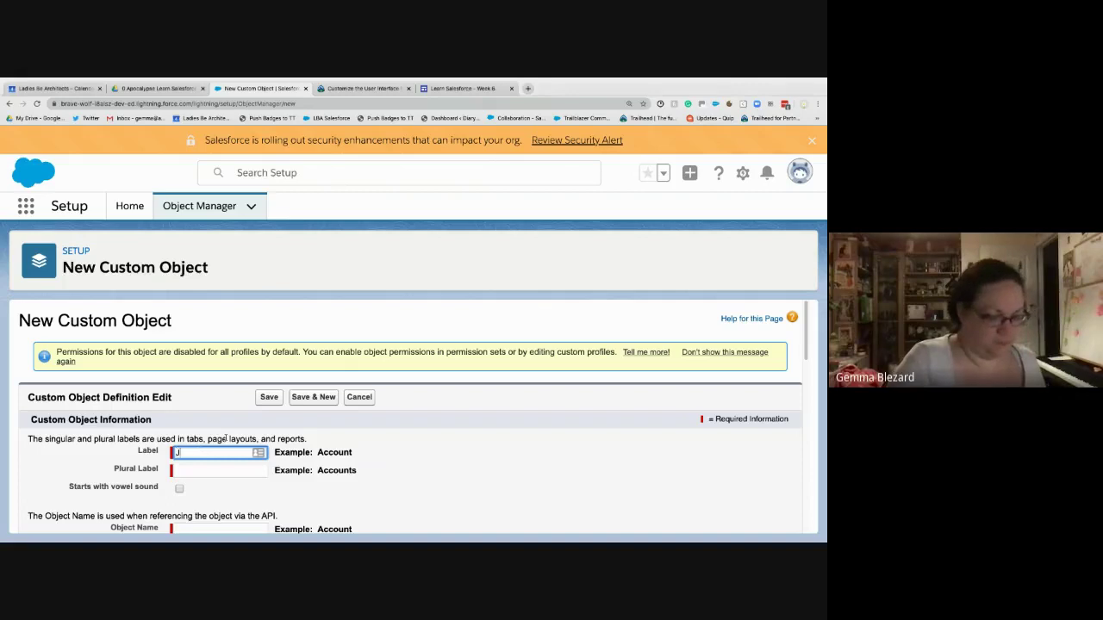
type("ob Posting")
key("Tab")
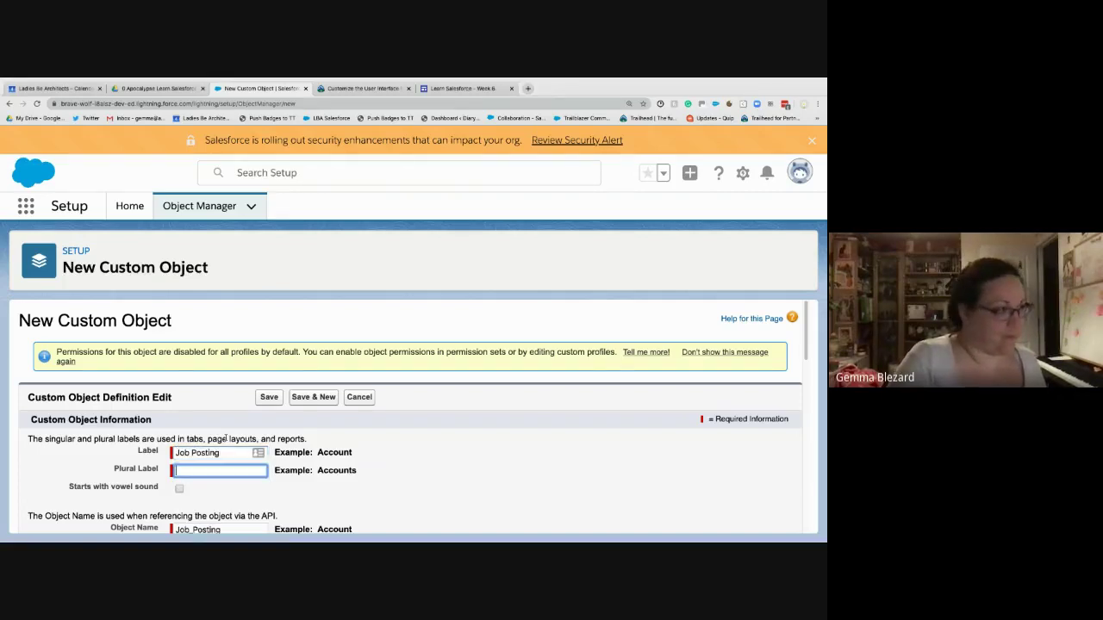
type("Job Postings")
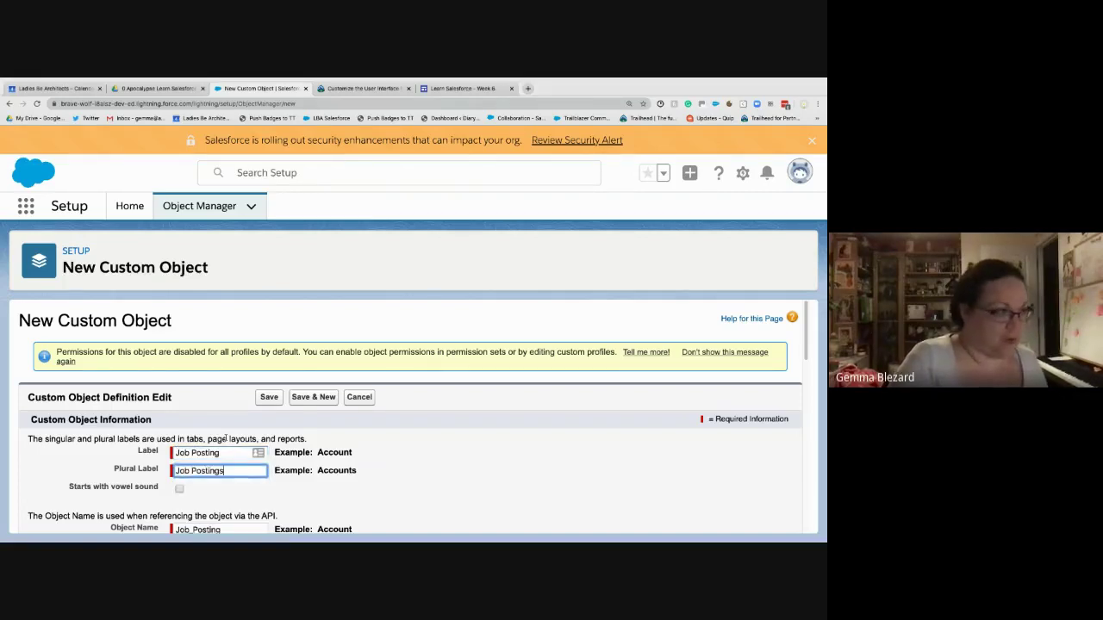
key("Tab")
- Rename the record name to 'Job Posting Number' and make it an Auto Number
scroll(407, 456, "down", 4)
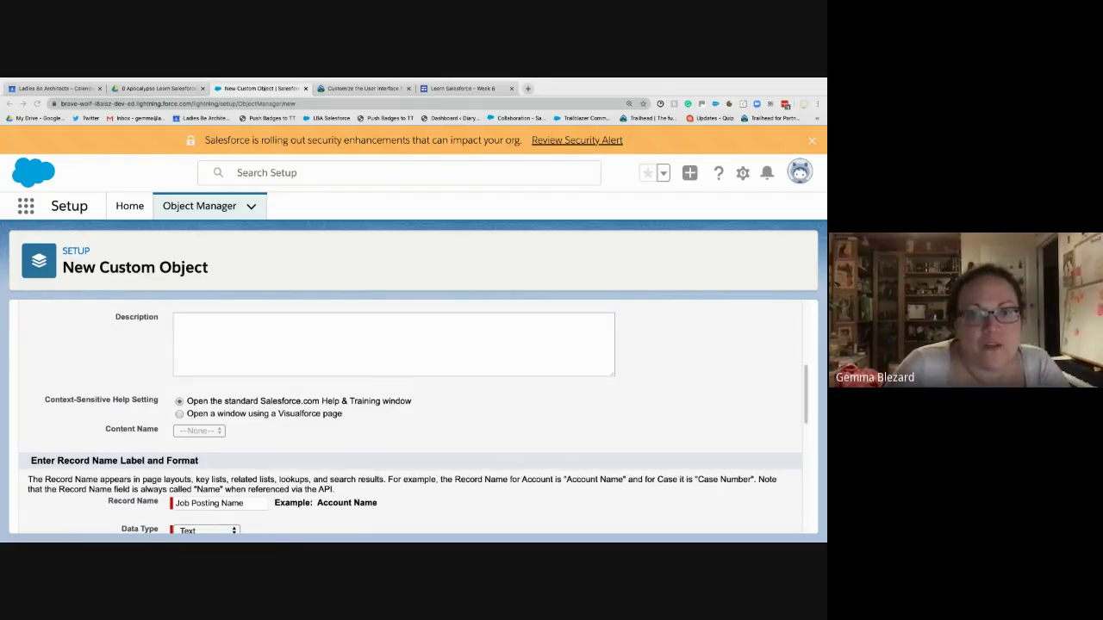
scroll(367, 437, "down", 1)
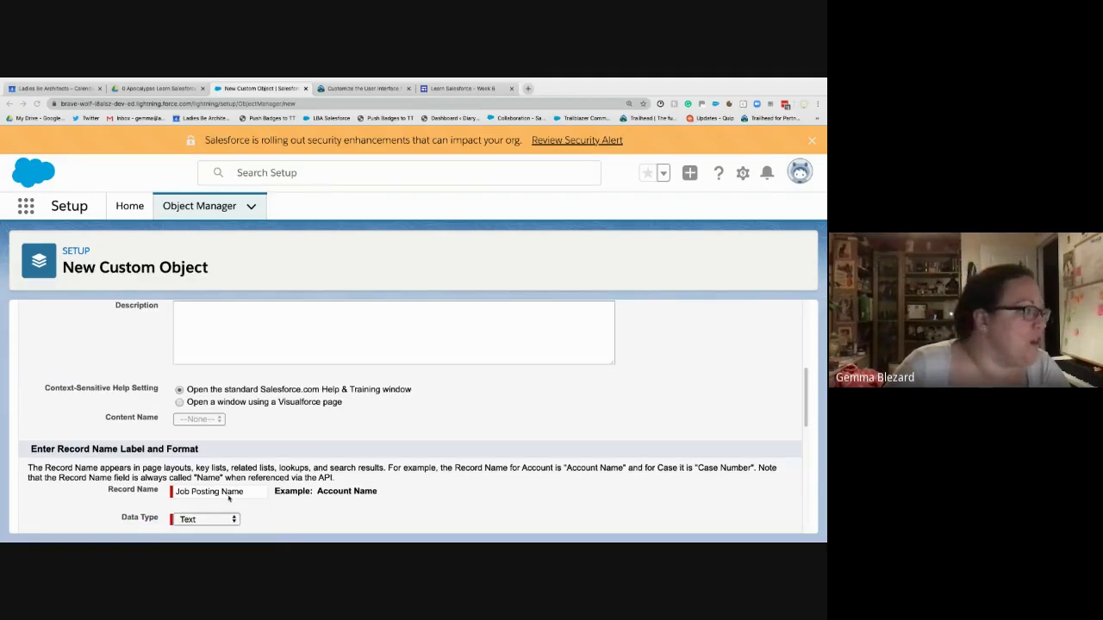
scroll(231, 500, "down", 3)
triple_click(230, 421)
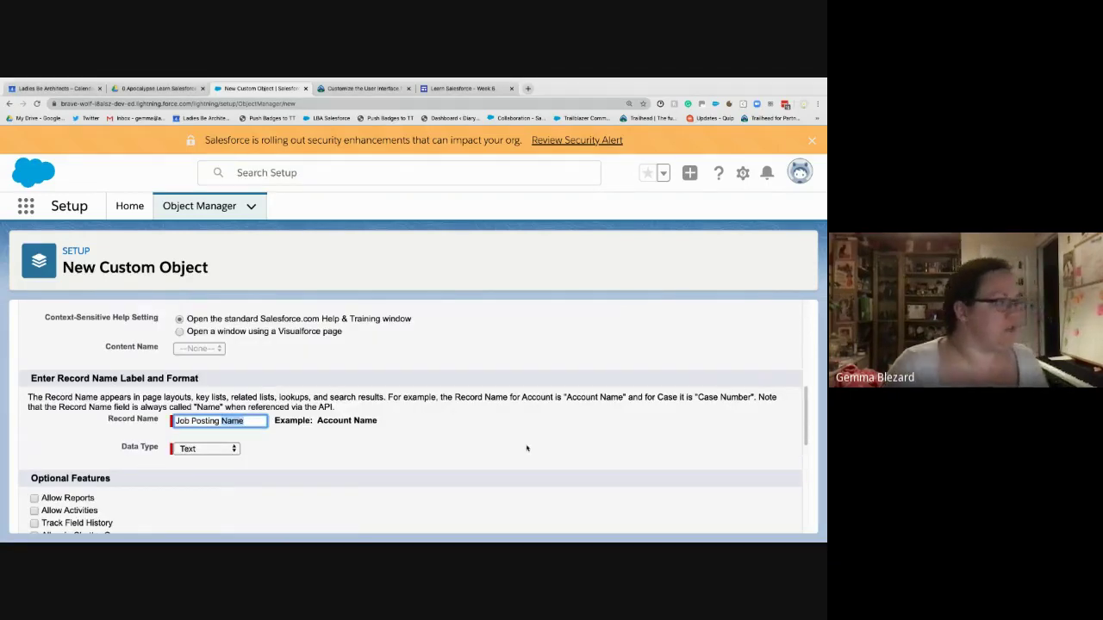
type("Number")
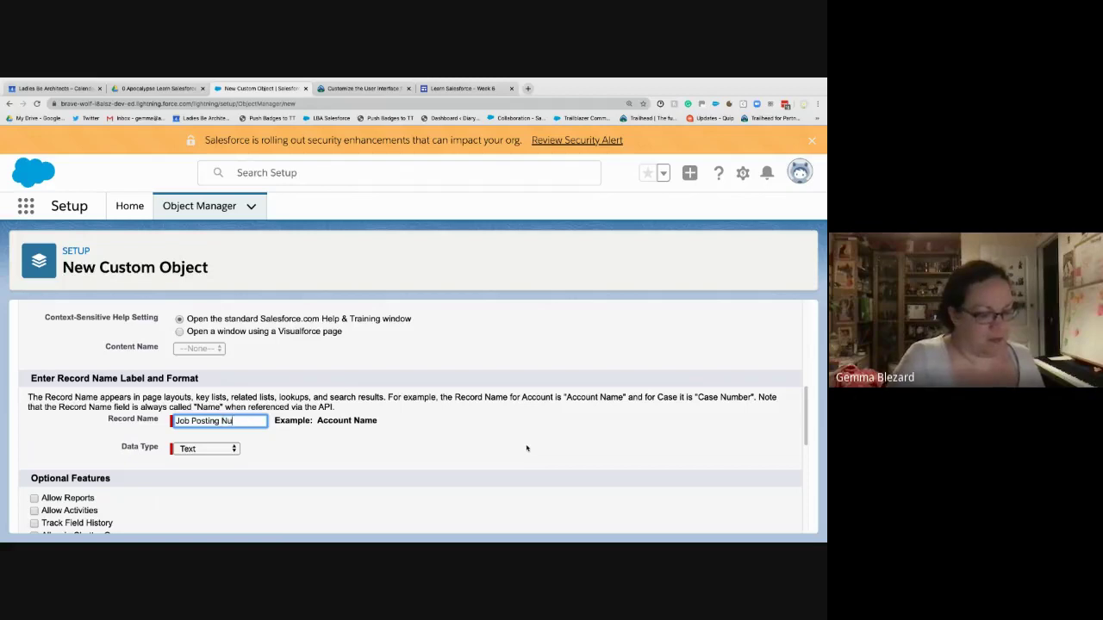
left_click(214, 448)
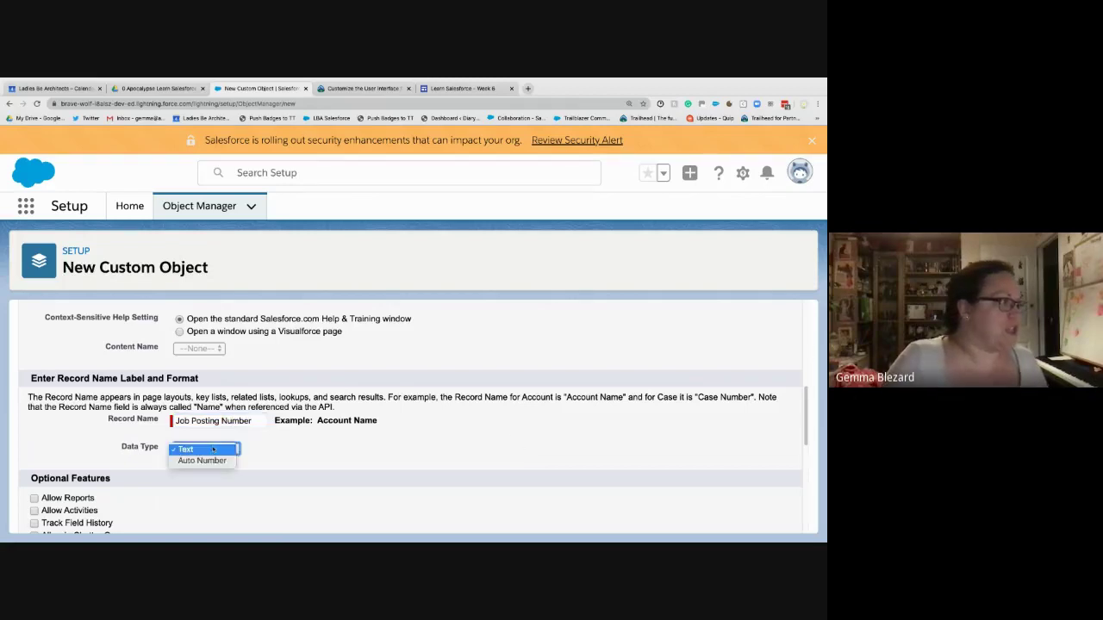
left_click(212, 457)
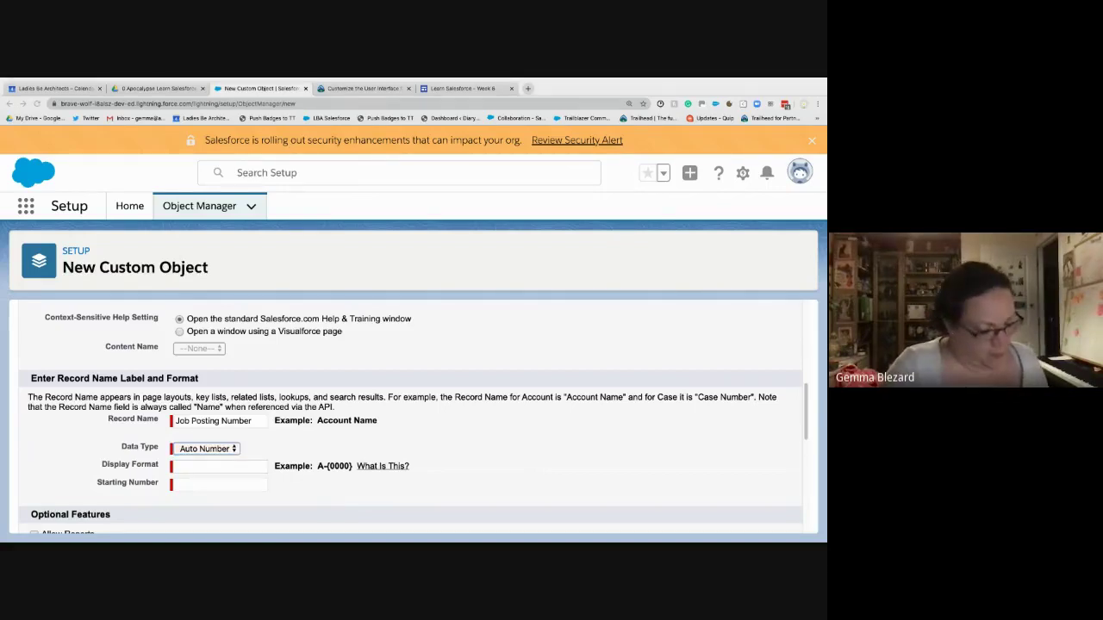
- Set the display format to JOBPOST-{0000} with starting number 1
left_click(250, 466)
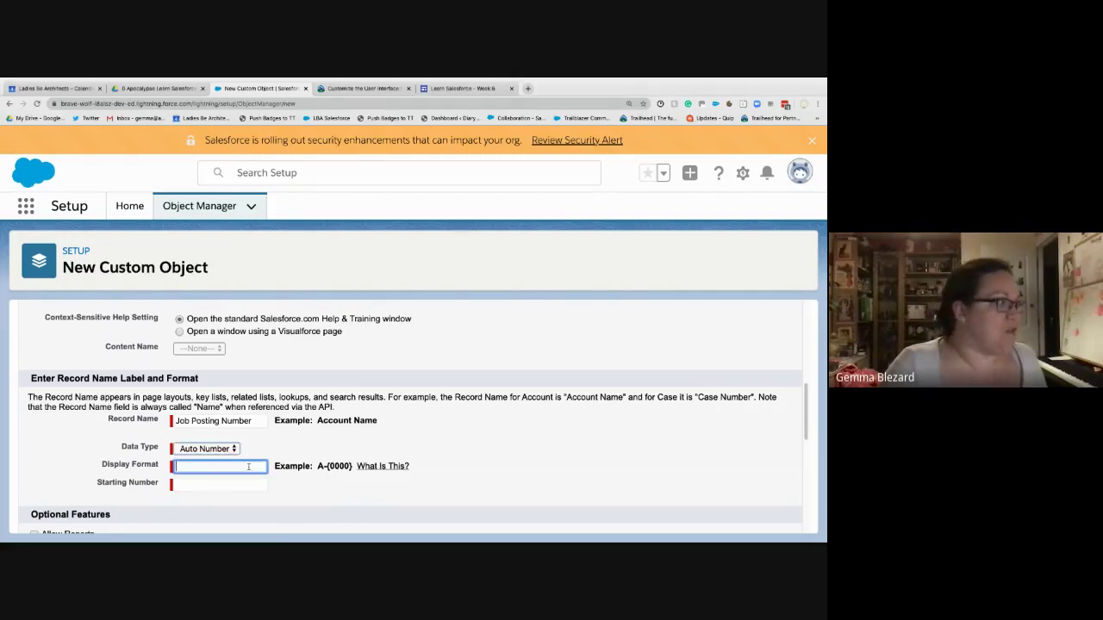
type("JOBPOST-{0000}")
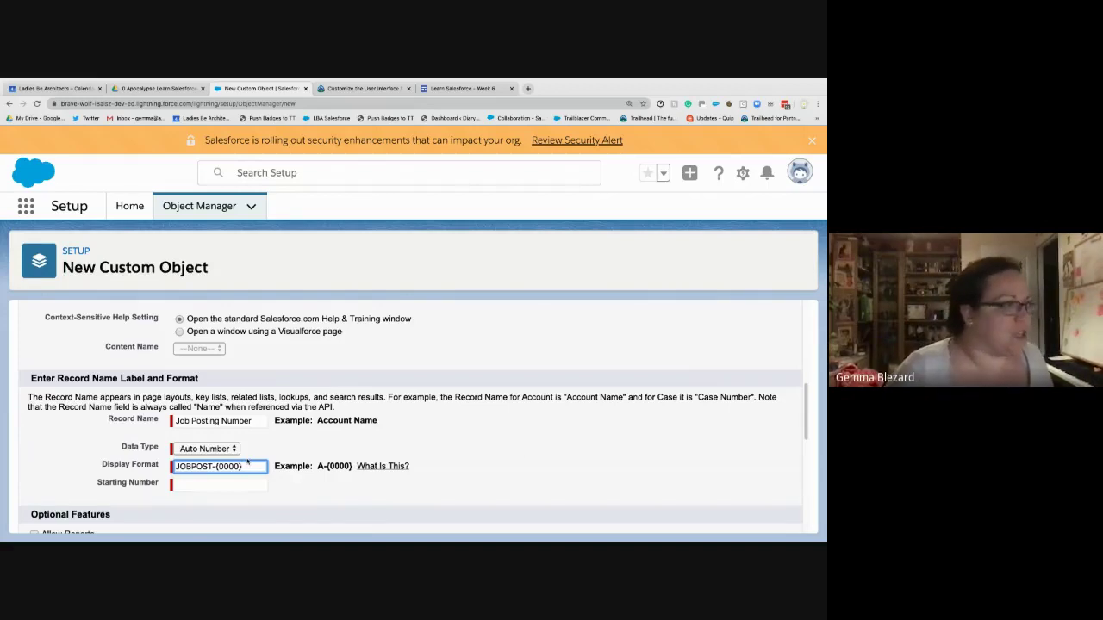
left_click(225, 485)
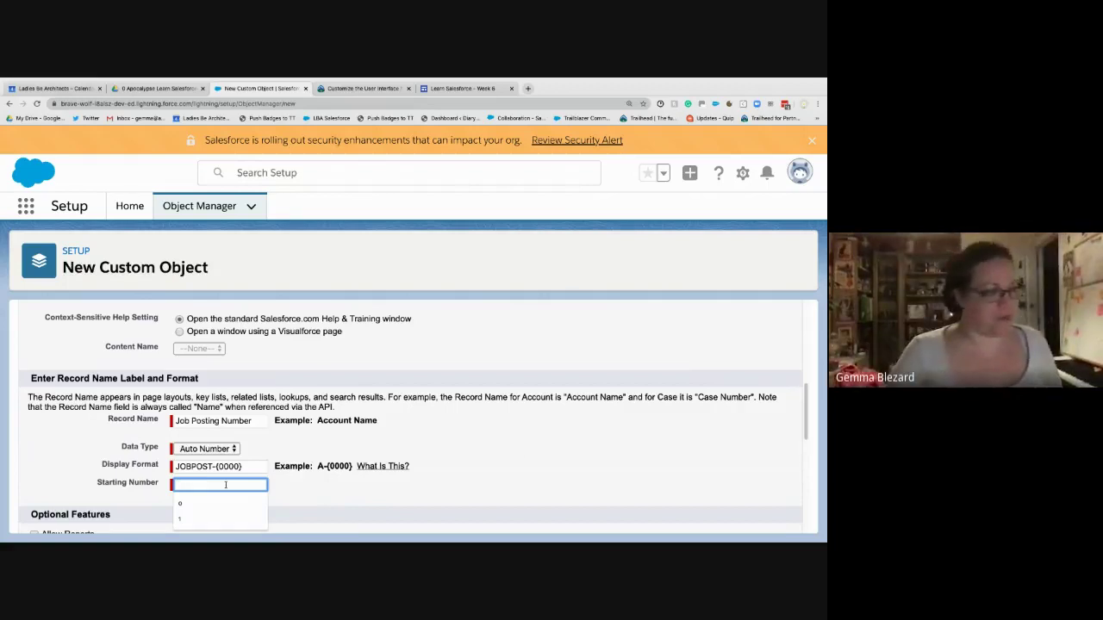
type("1")
key("Tab")
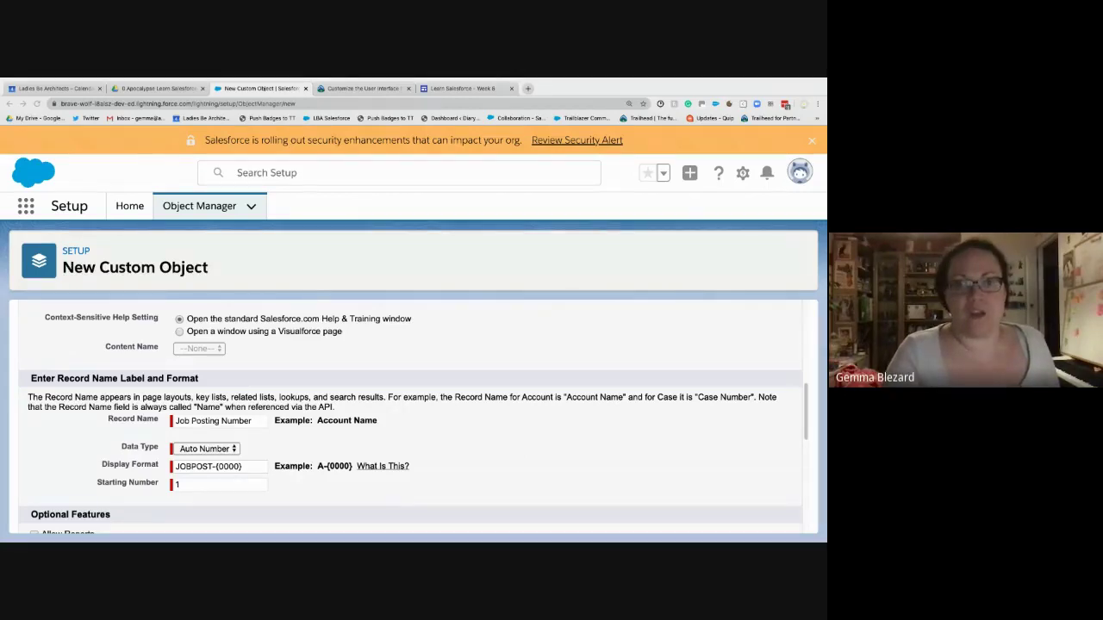
key("shift+Tab")
scroll(33, 348, "down", 2)
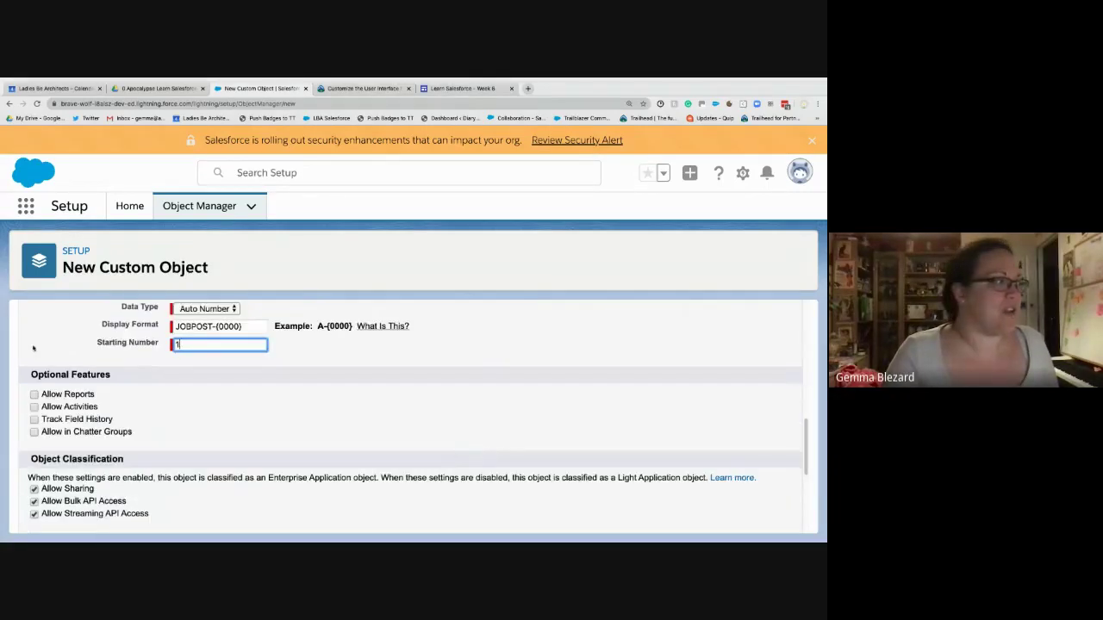
scroll(695, 507, "down", 5)
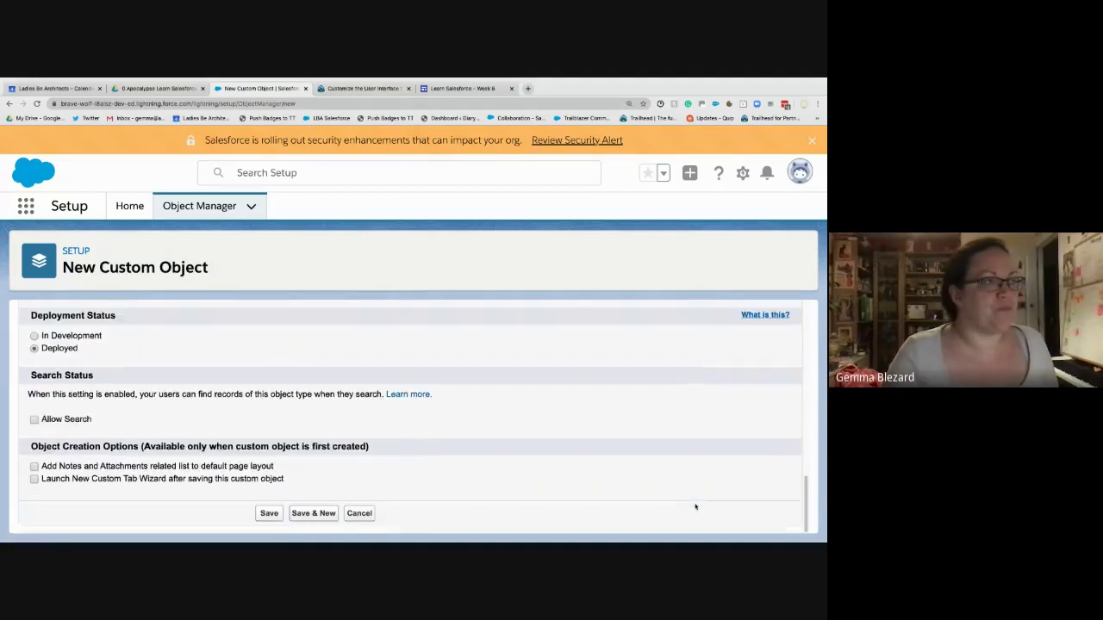
- Save the Job Posting object and begin adding a field from its Fields & Relationships
left_click(269, 513)
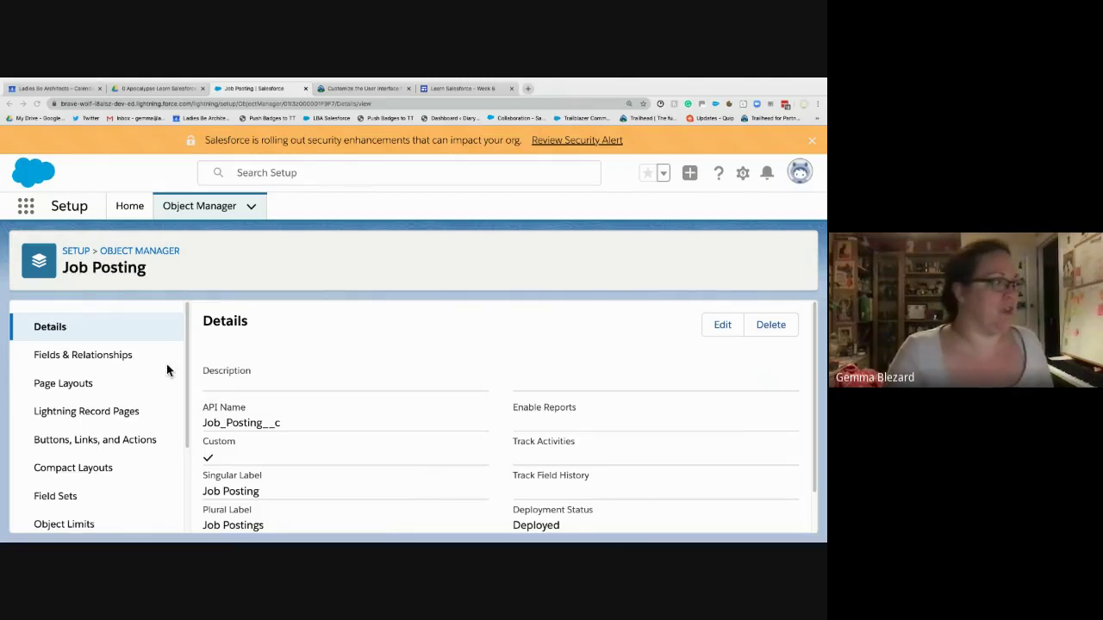
left_click(124, 357)
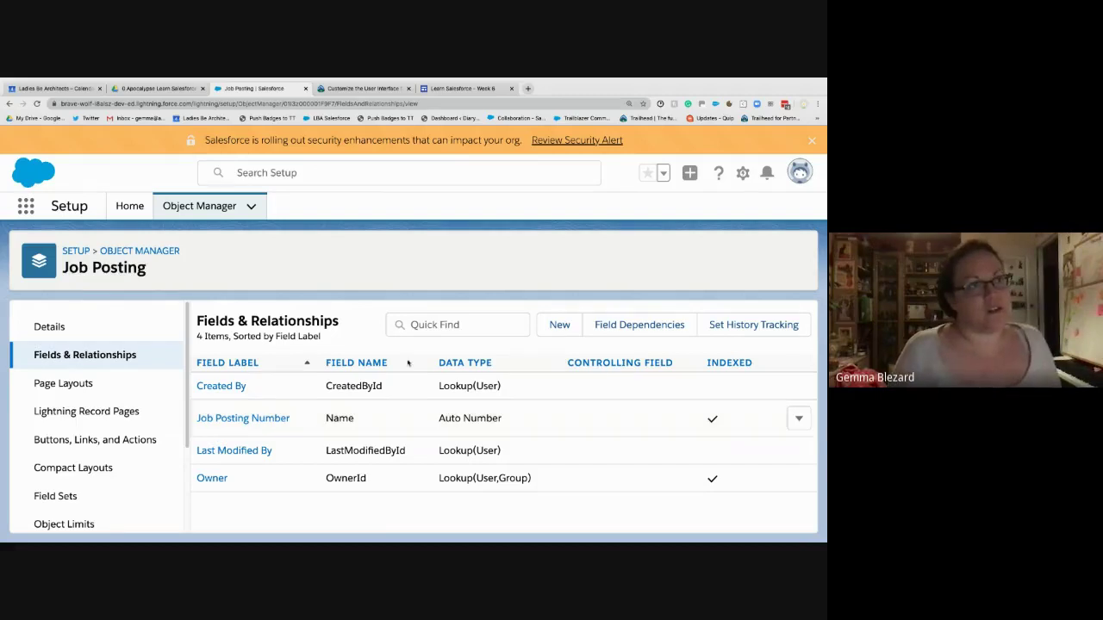
left_click(541, 329)
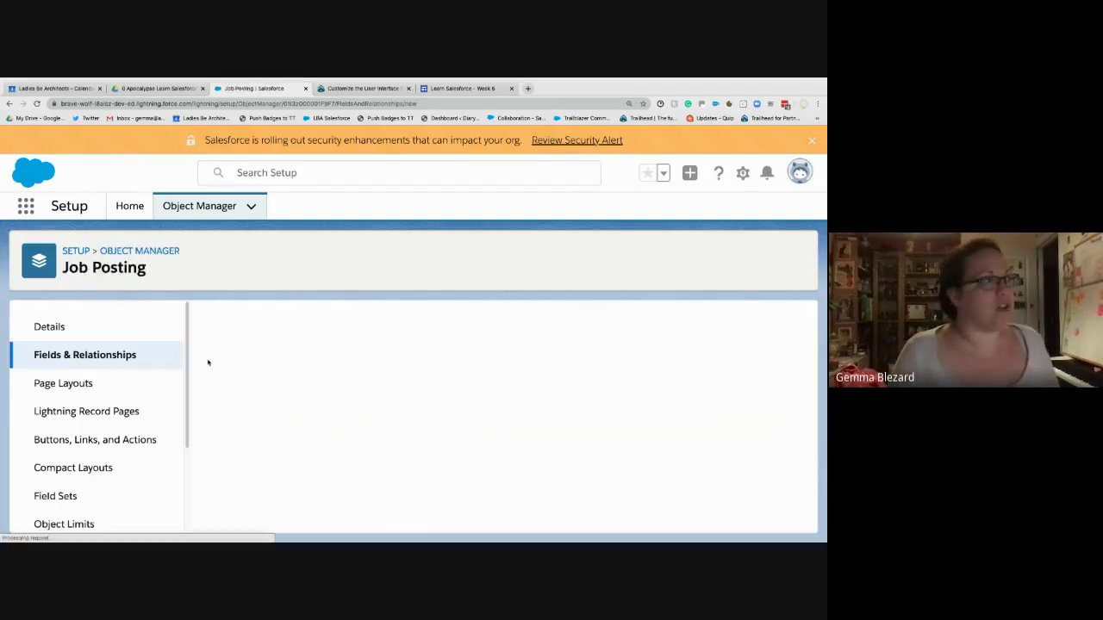
- Choose Master-Detail Relationship as the new Job Posting field's type and continue
scroll(237, 440, "down", 1)
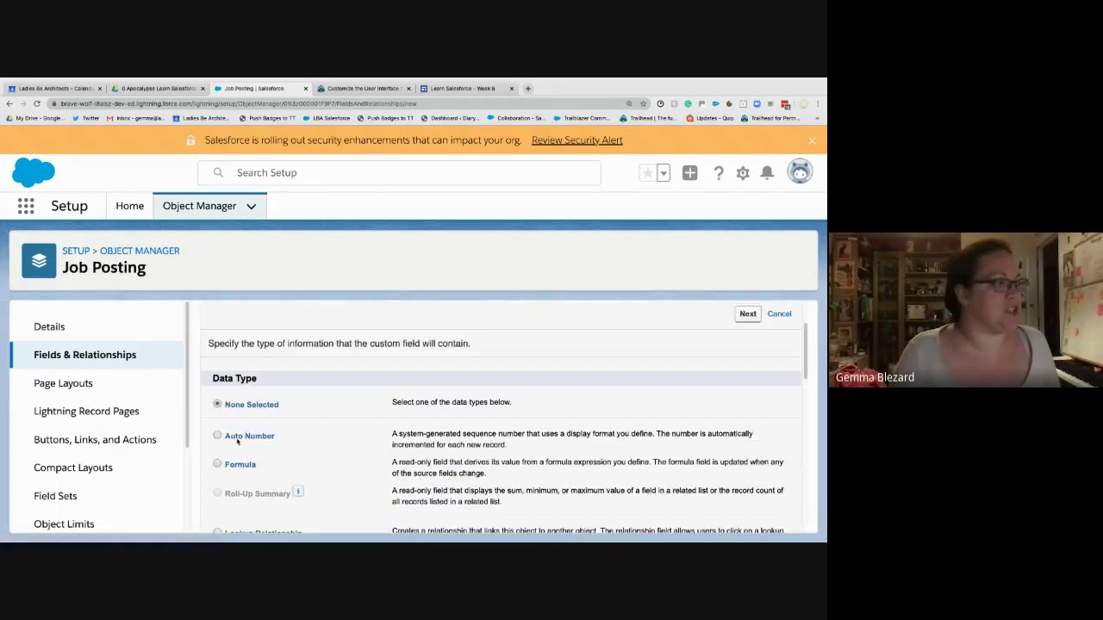
scroll(237, 440, "down", 2)
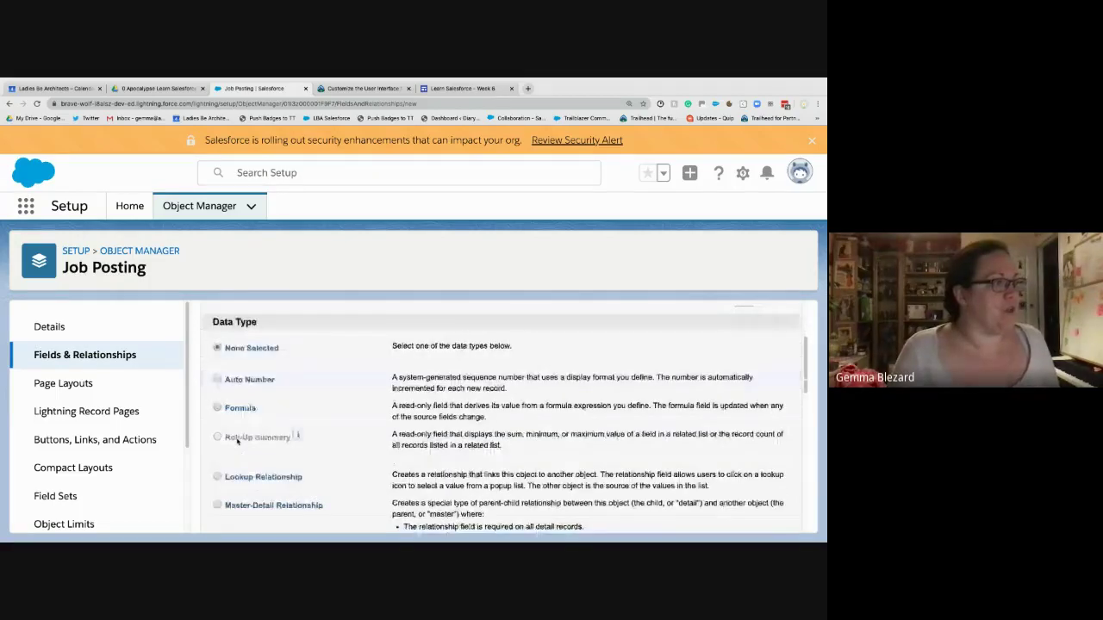
scroll(237, 440, "down", 1)
scroll(428, 497, "up", 1)
left_click(429, 497)
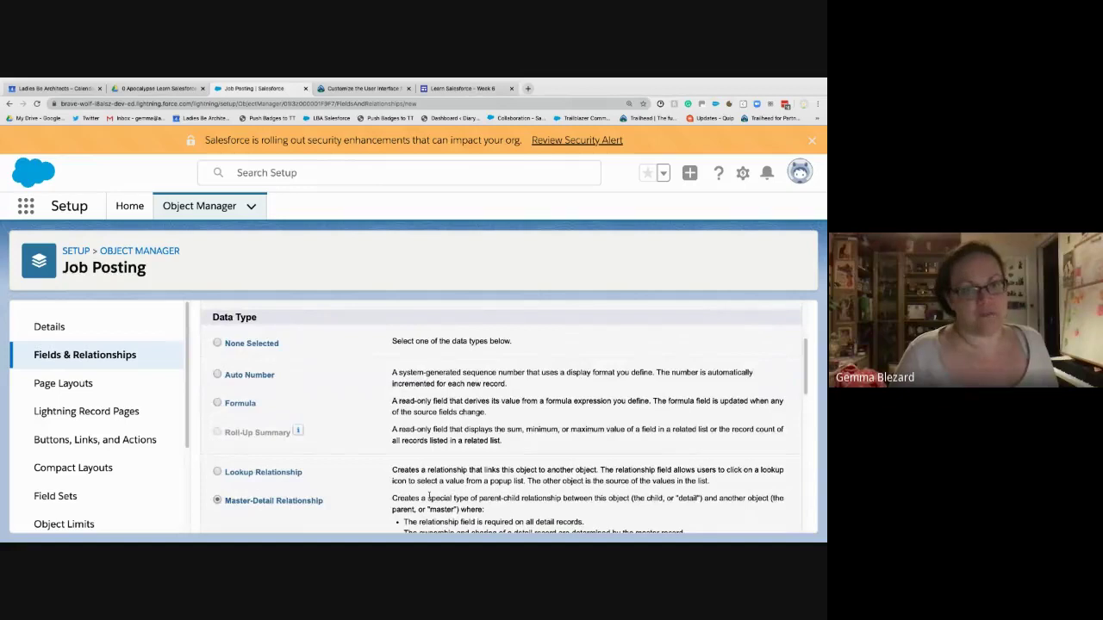
scroll(677, 343, "up", 3)
left_click(754, 400)
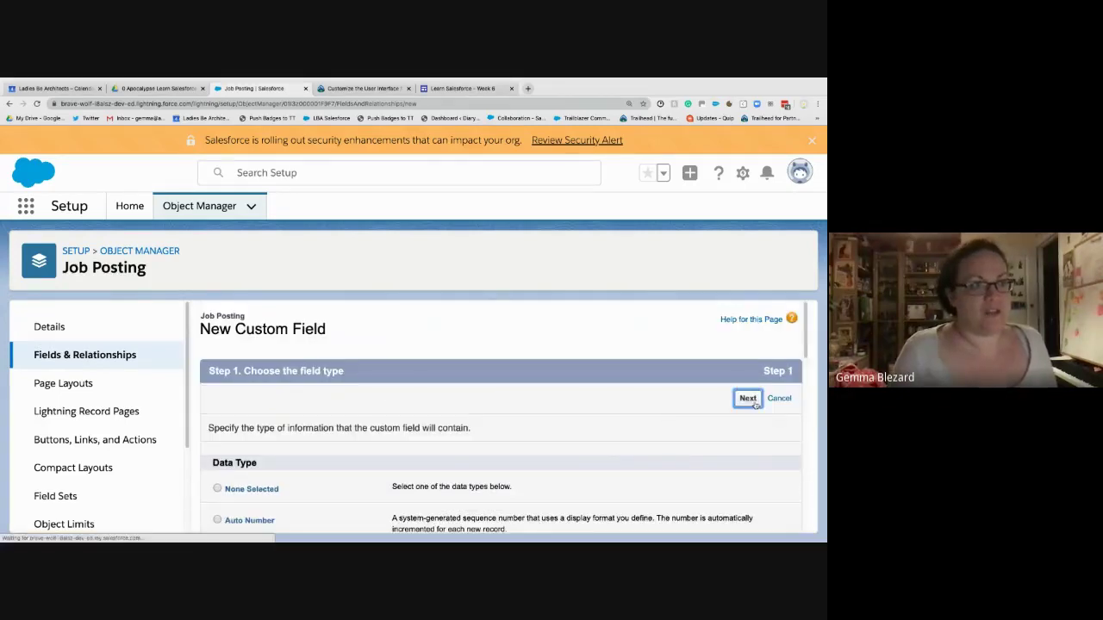
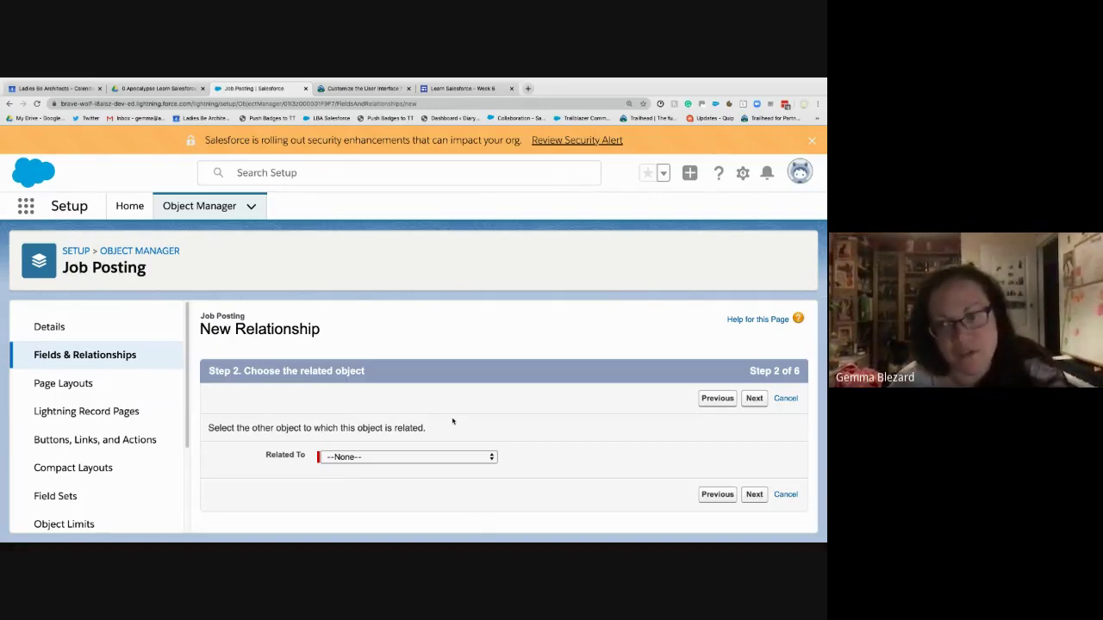
- Choose Position as the Related To object for the new Job Posting relationship and continue
left_click(358, 457)
scroll(353, 470, "down", 10)
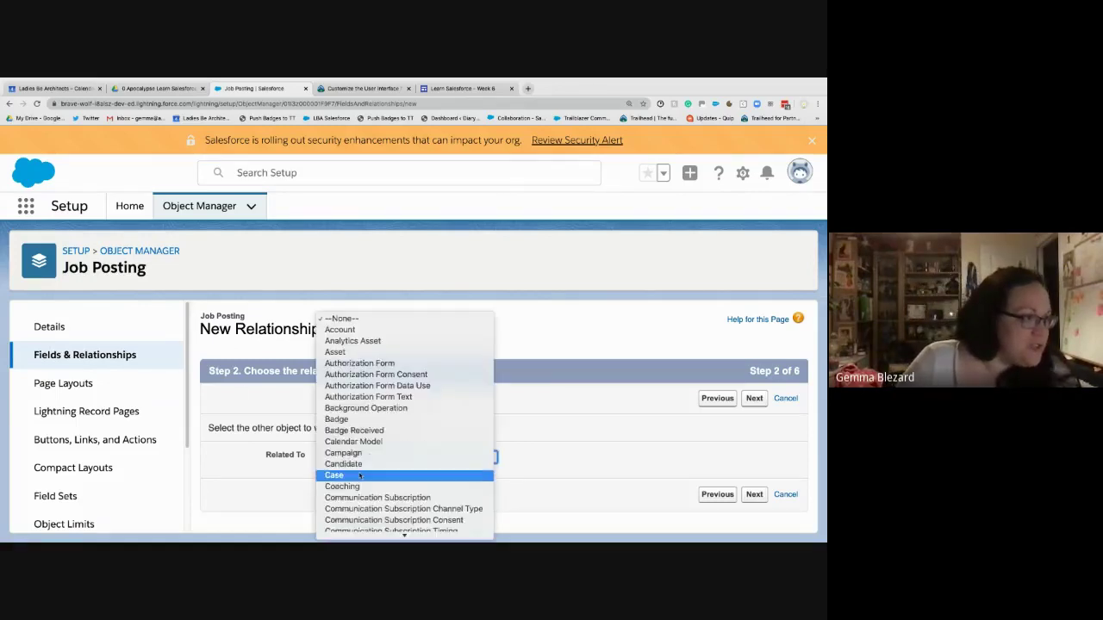
scroll(359, 477, "down", 3)
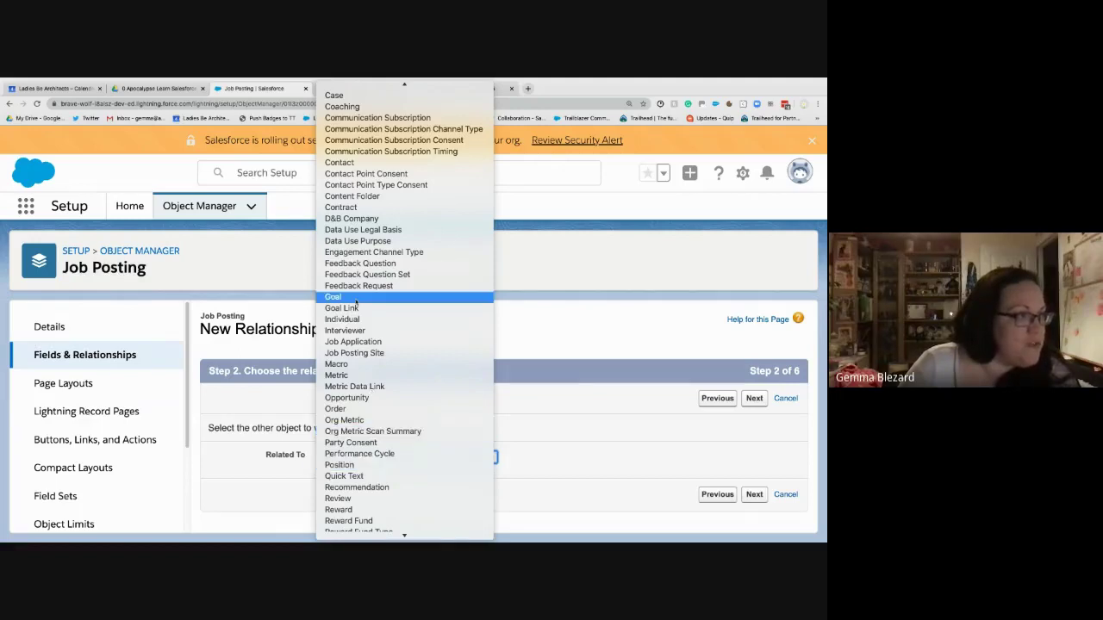
key("p")
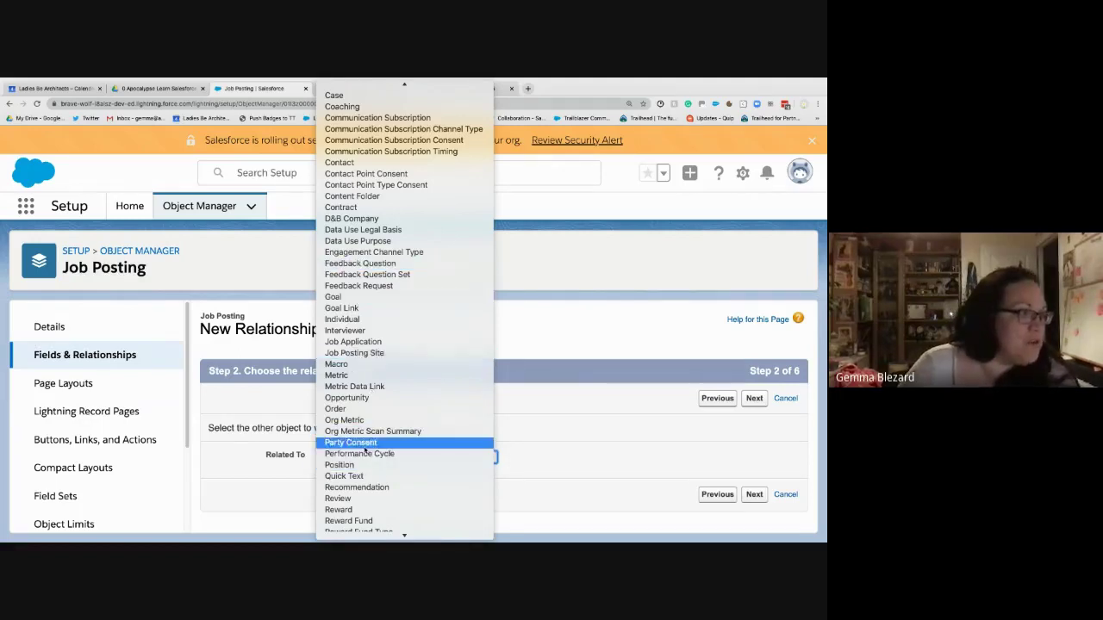
left_click(373, 468)
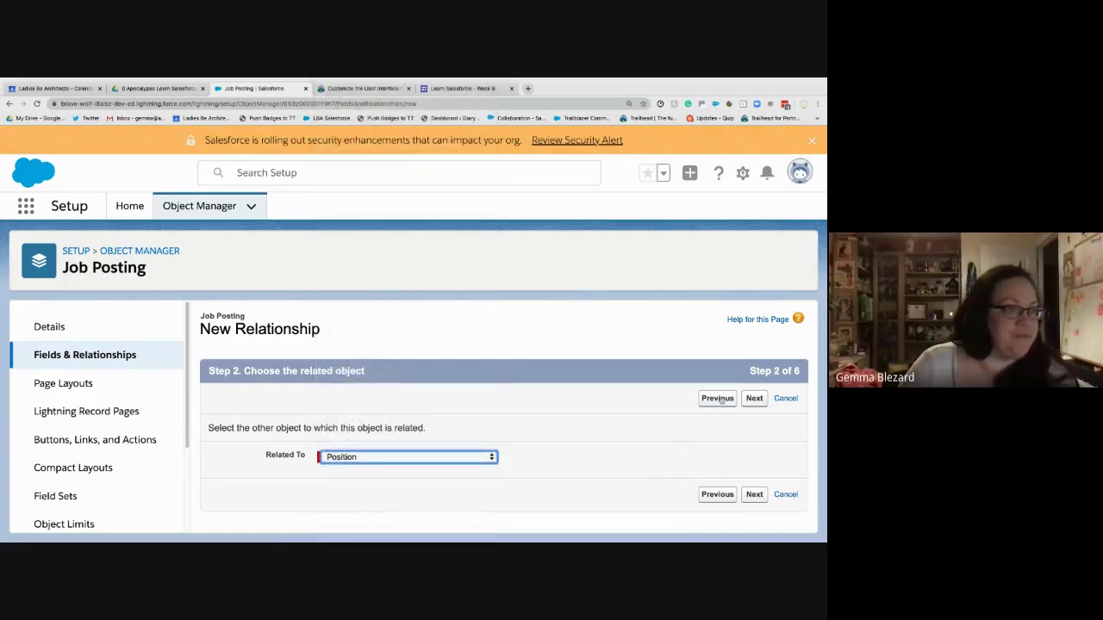
left_click(753, 397)
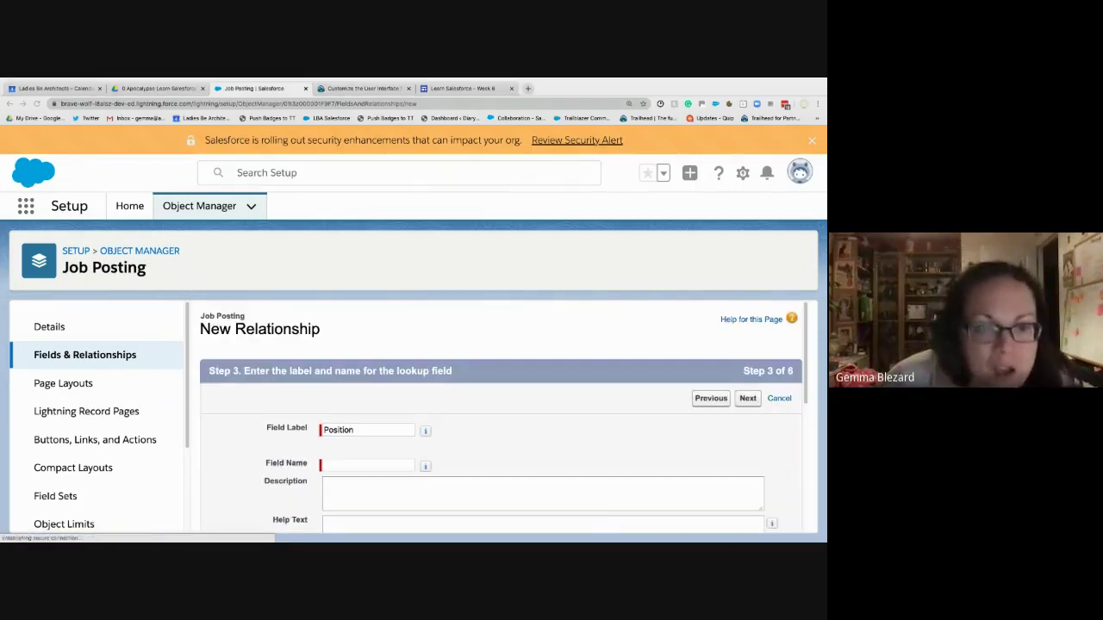
- Keep the Position field label and let the field name auto-fill
double_click(379, 430)
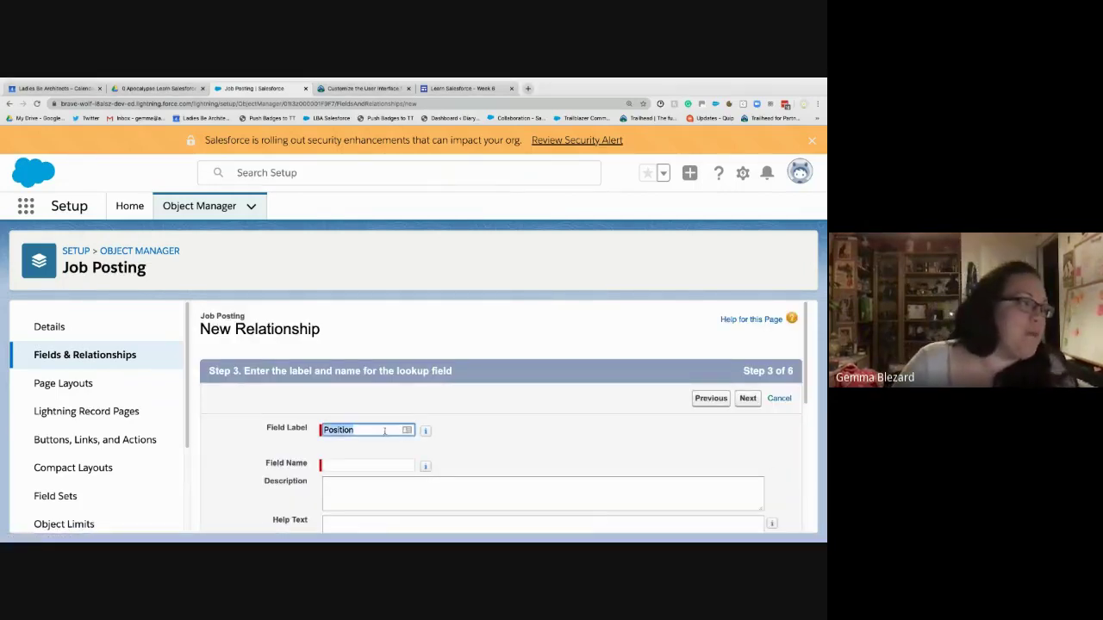
left_click(380, 430)
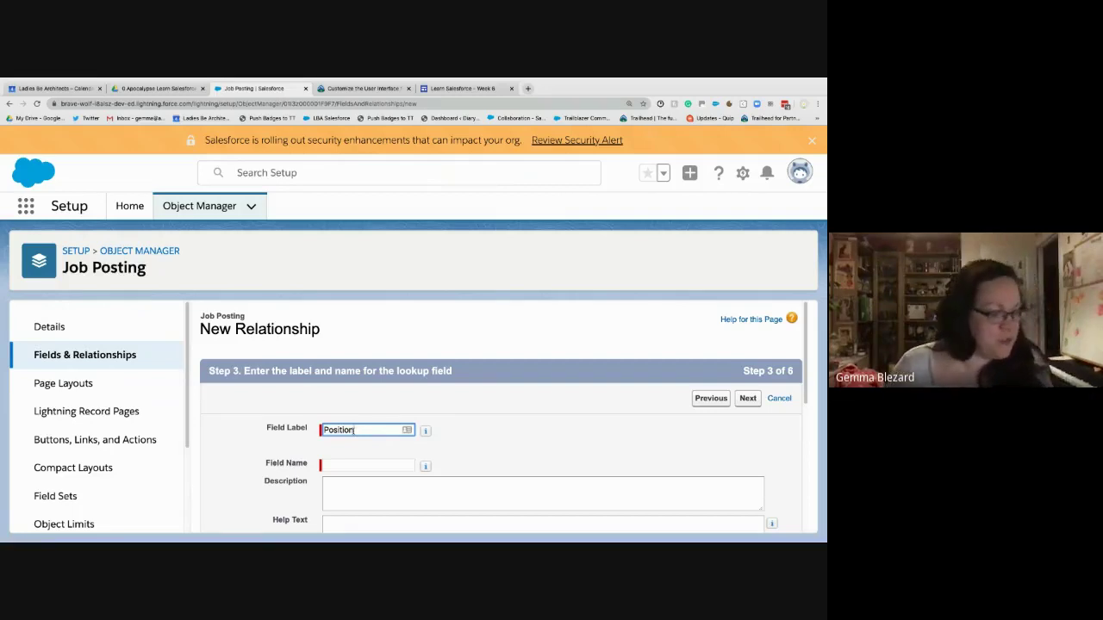
key("Tab")
left_click(532, 523)
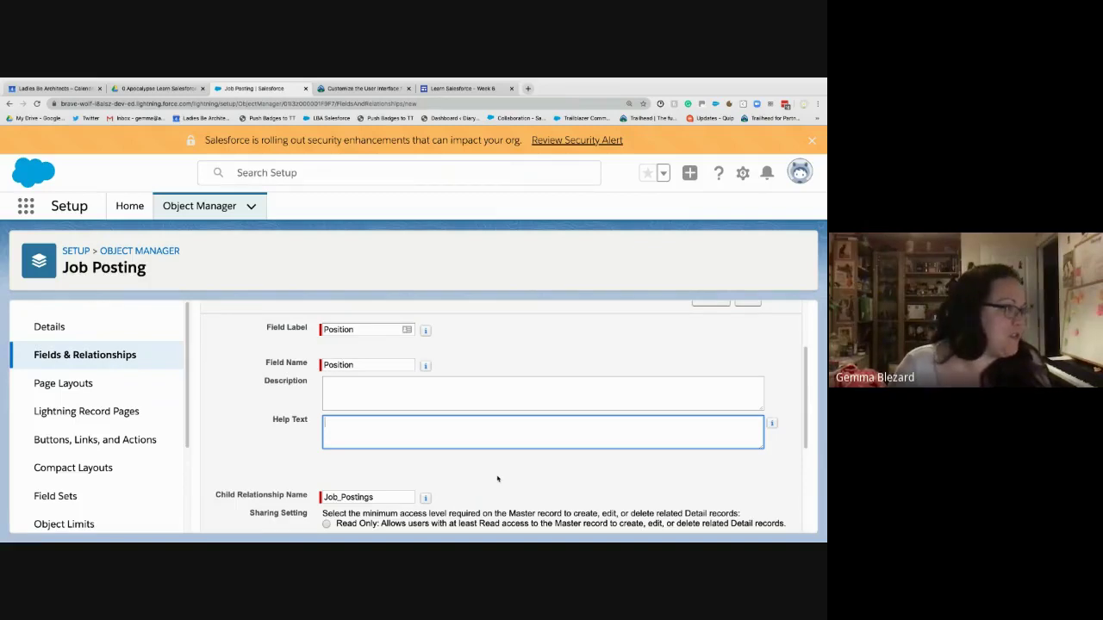
scroll(551, 421, "up", 1)
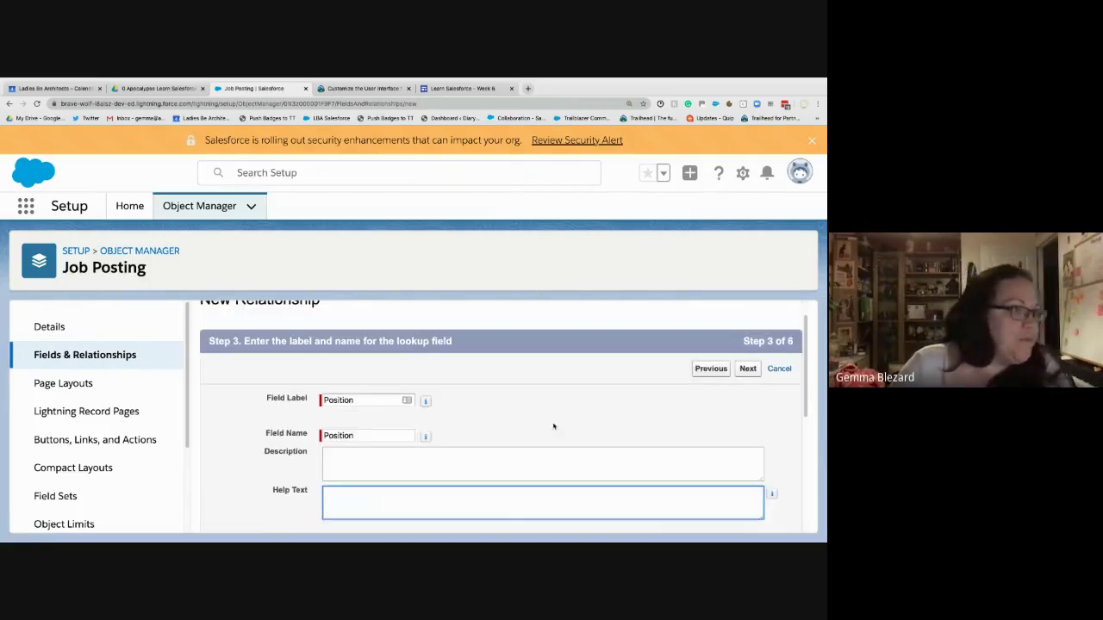
left_click(747, 370)
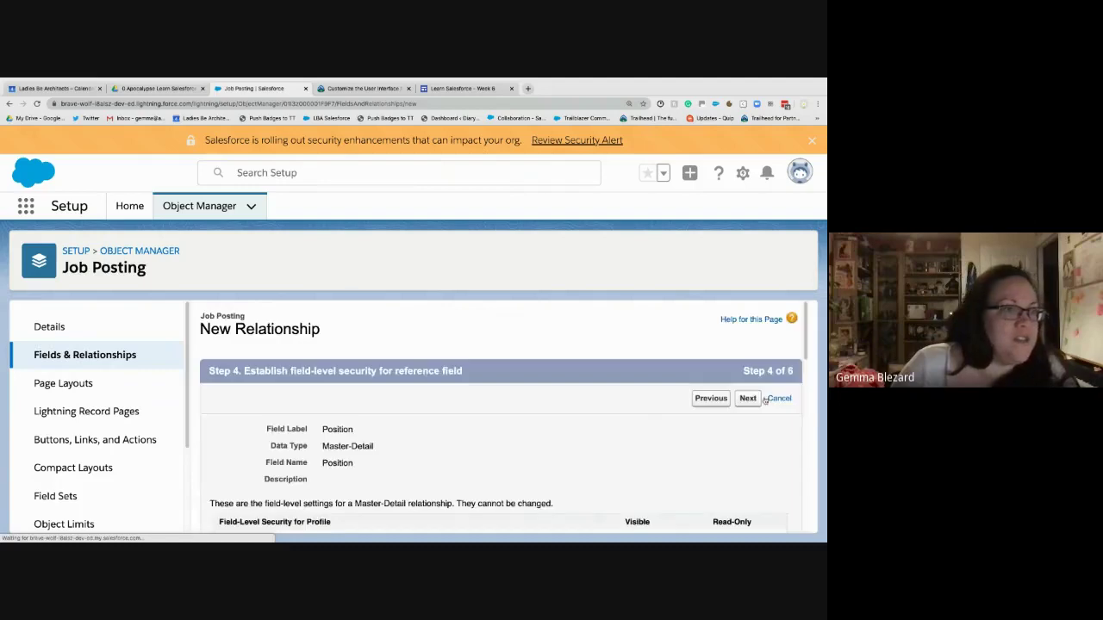
- Accept the default field-level security and page layouts to reach the Job Postings related list step
left_click(747, 398)
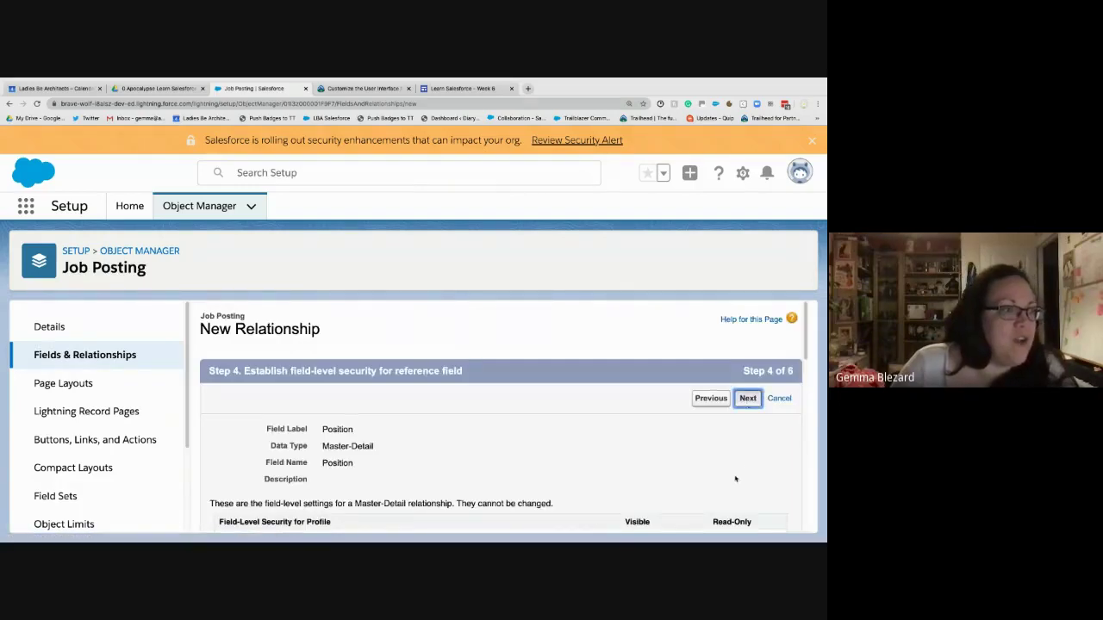
scroll(735, 478, "down", 3)
scroll(728, 476, "up", 3)
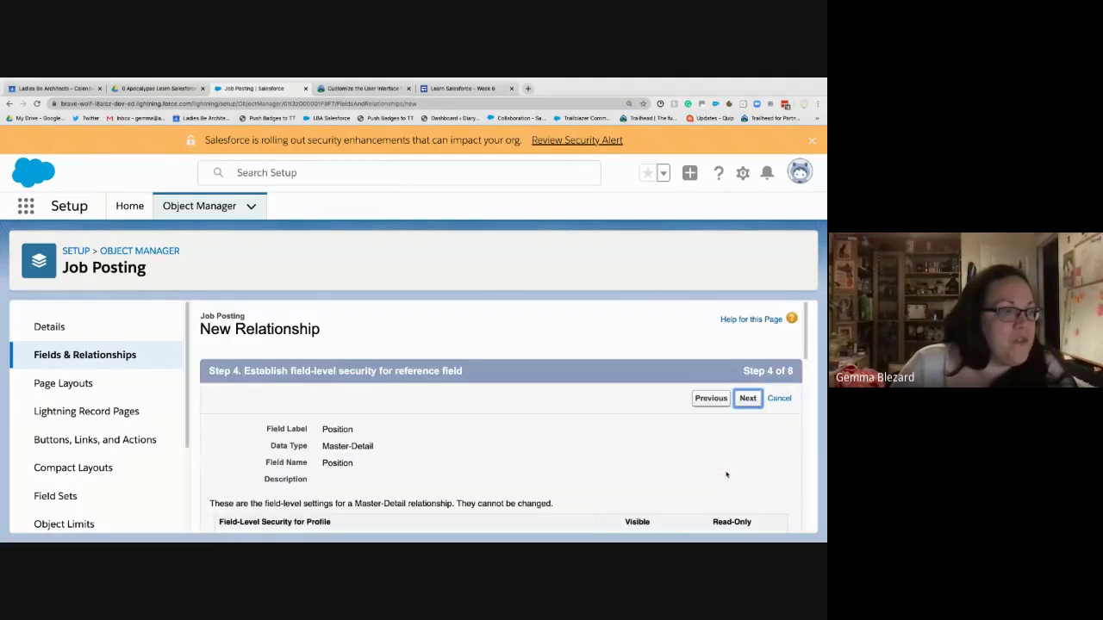
left_click(748, 400)
scroll(641, 478, "down", 1)
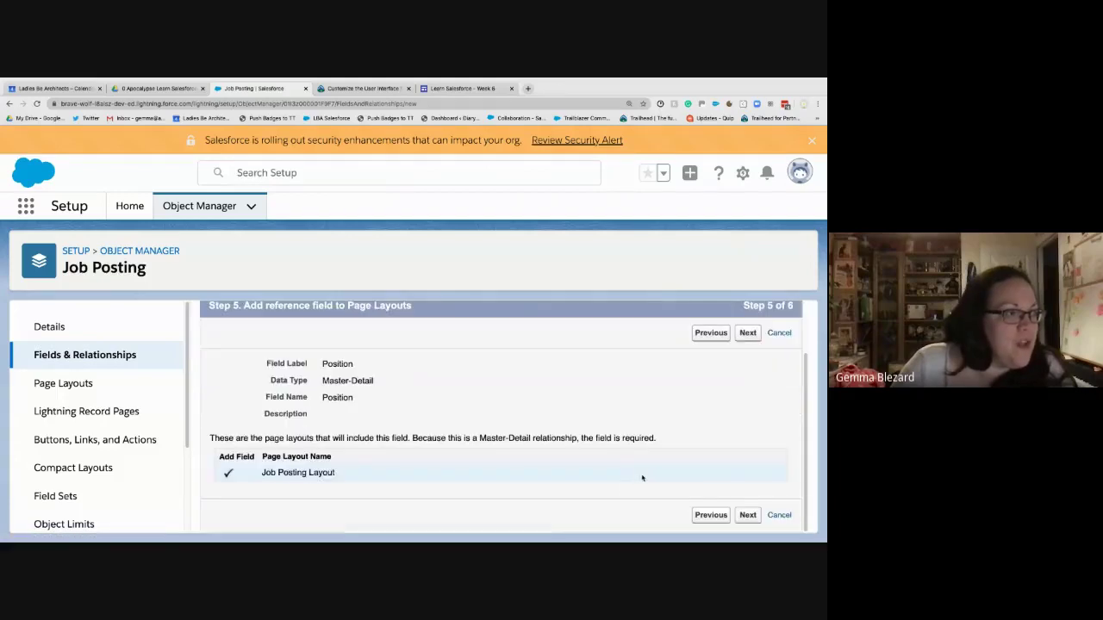
scroll(642, 478, "up", 1)
left_click(747, 398)
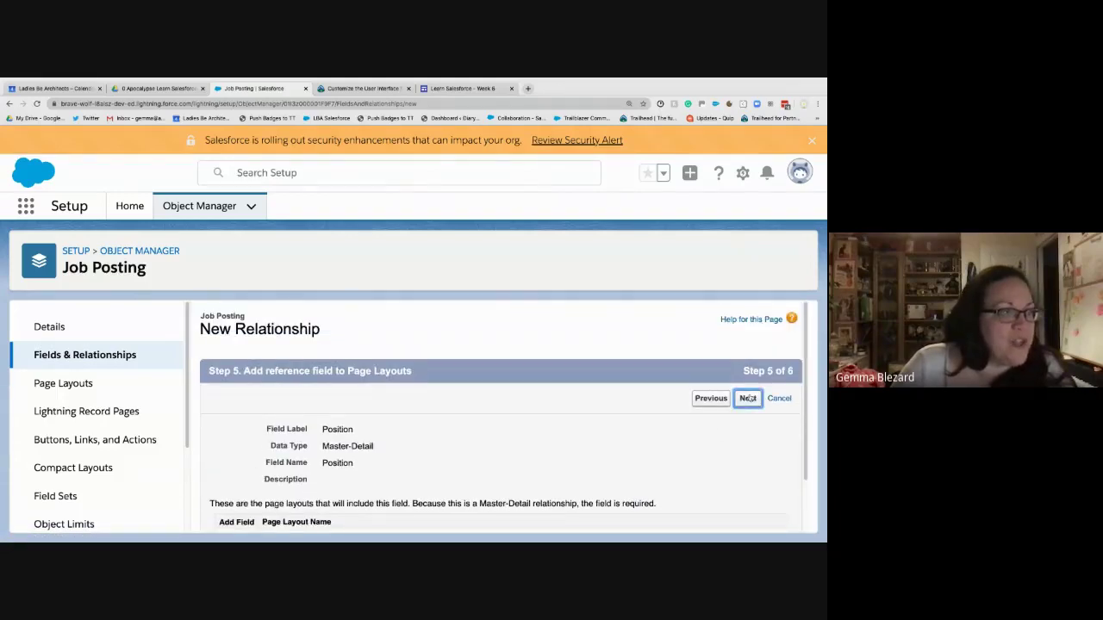
scroll(596, 401, "down", 2)
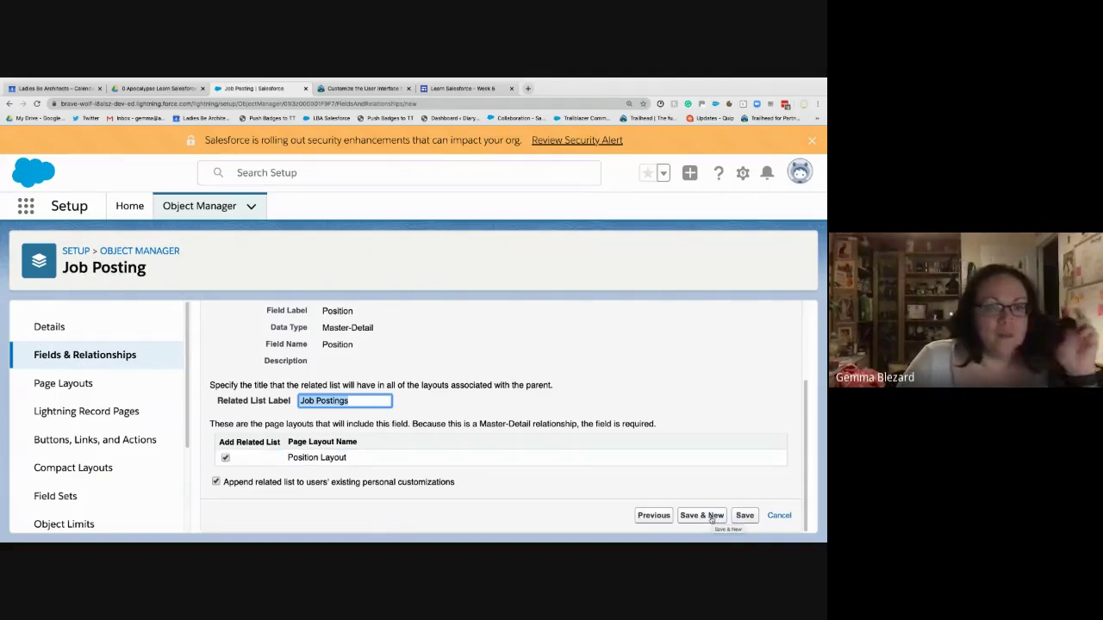
- Save the Position field and start another field of type Master-Detail Relationship
left_click(711, 517)
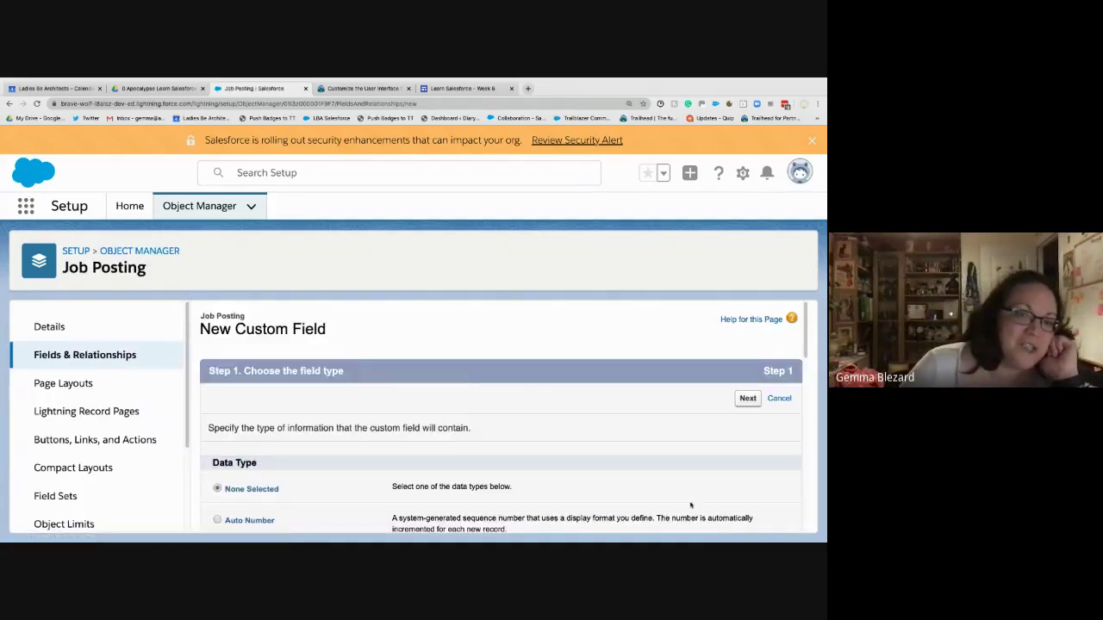
scroll(496, 457, "down", 2)
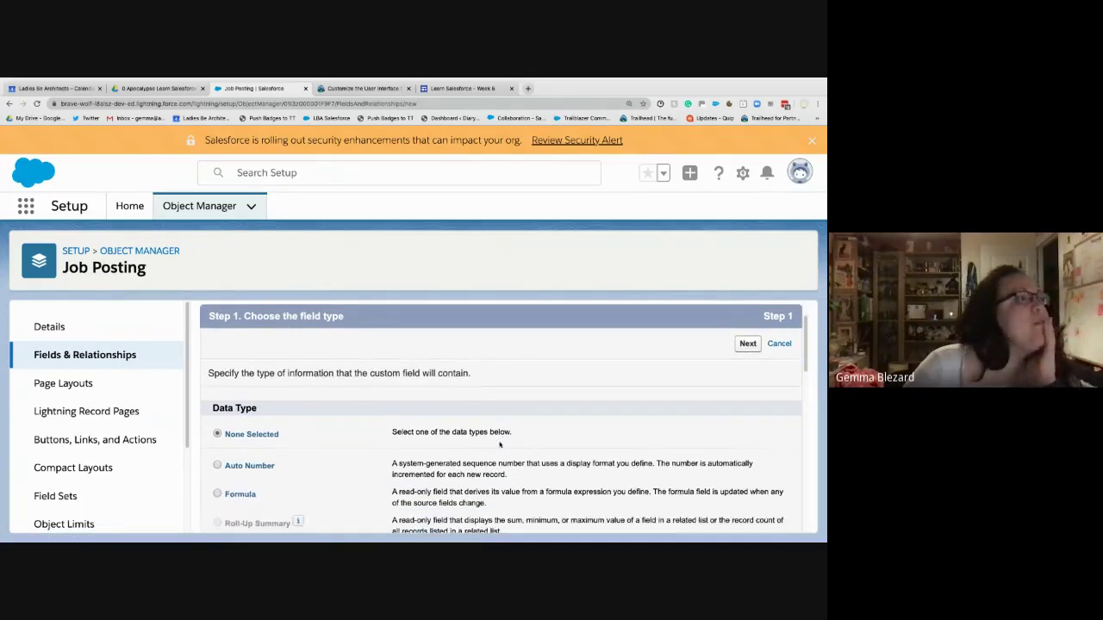
scroll(500, 444, "down", 2)
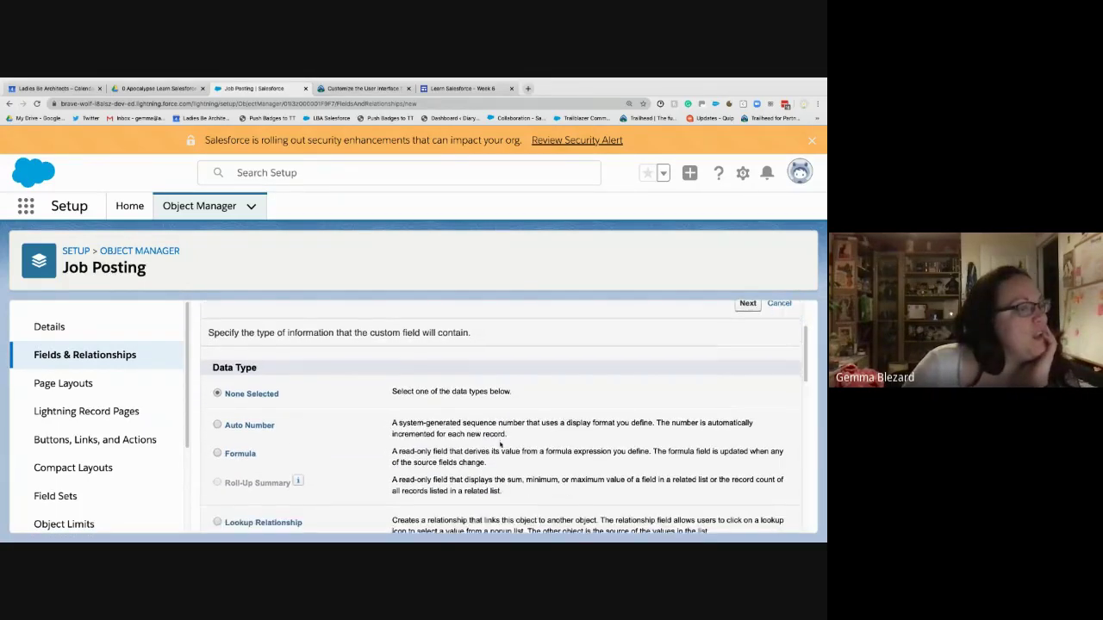
scroll(361, 515, "down", 1)
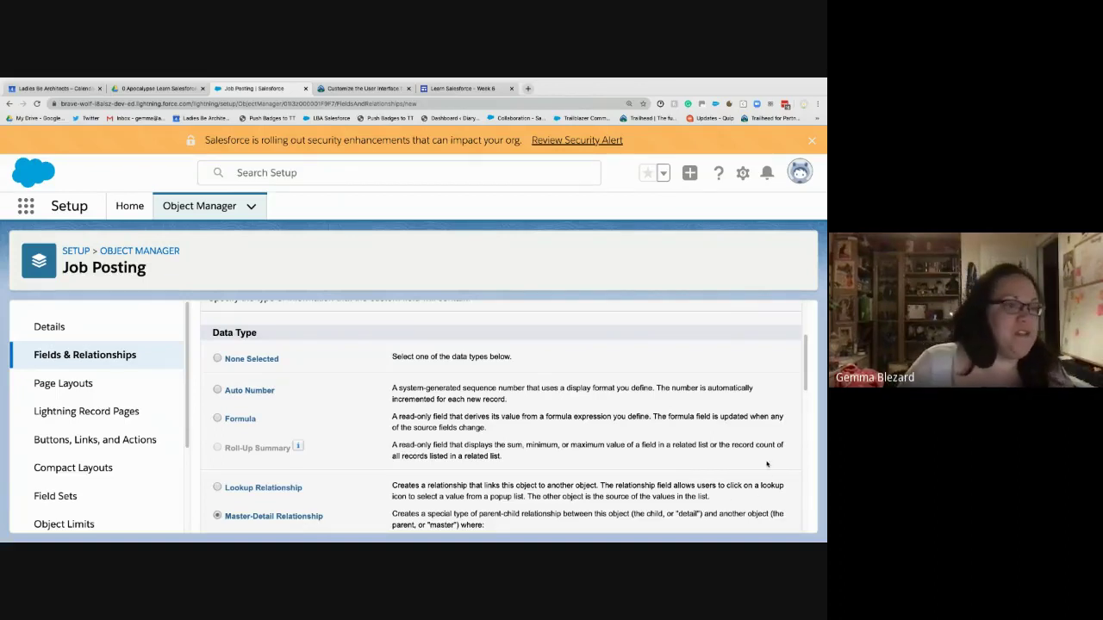
scroll(768, 469, "up", 1)
scroll(764, 414, "up", 3)
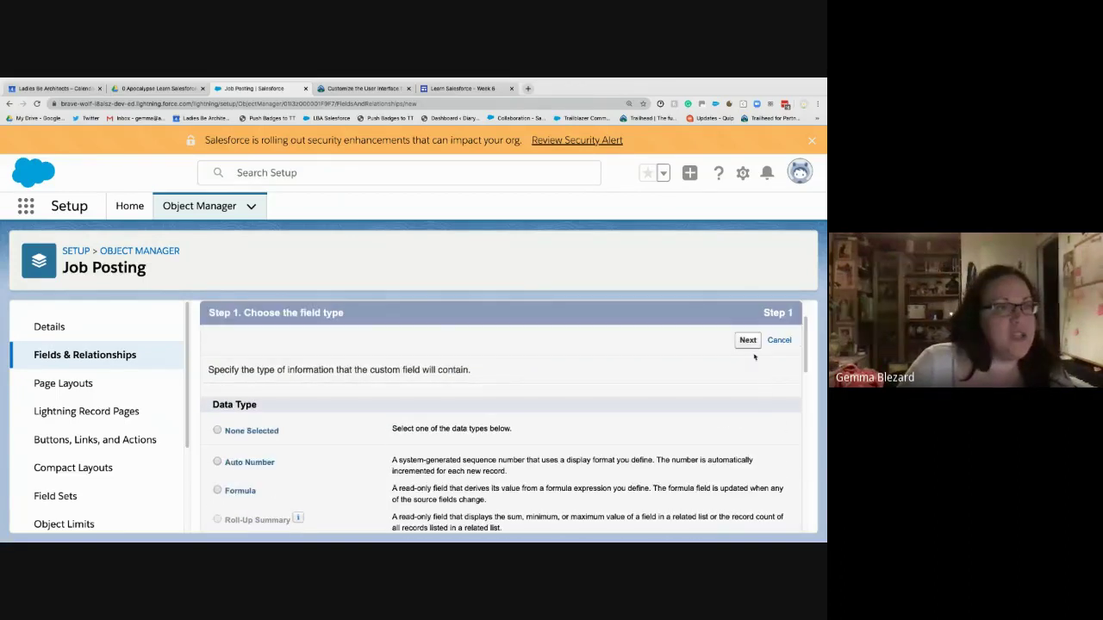
left_click(746, 341)
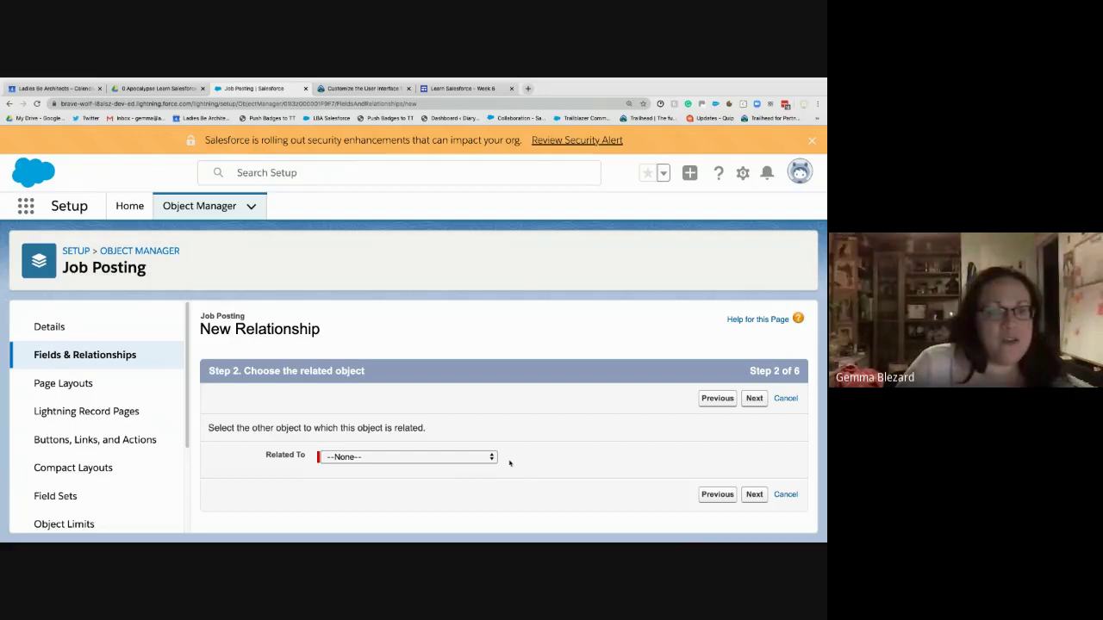
- Choose Job Posting Site as the related object for the second master-detail field
left_click(419, 458)
left_click(419, 457)
left_click(418, 457)
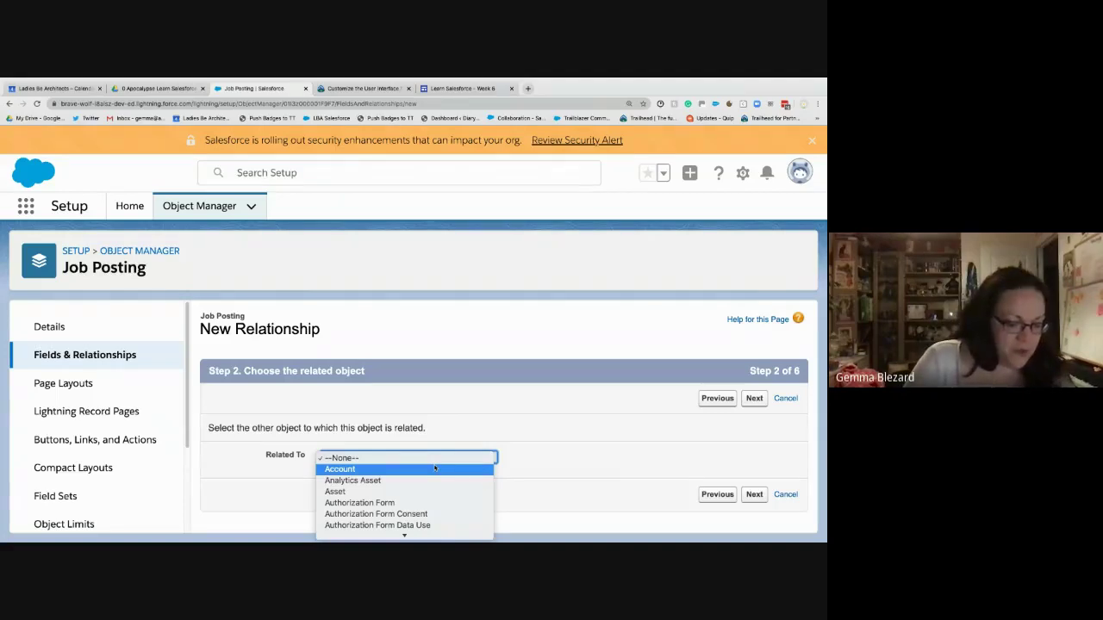
key("j")
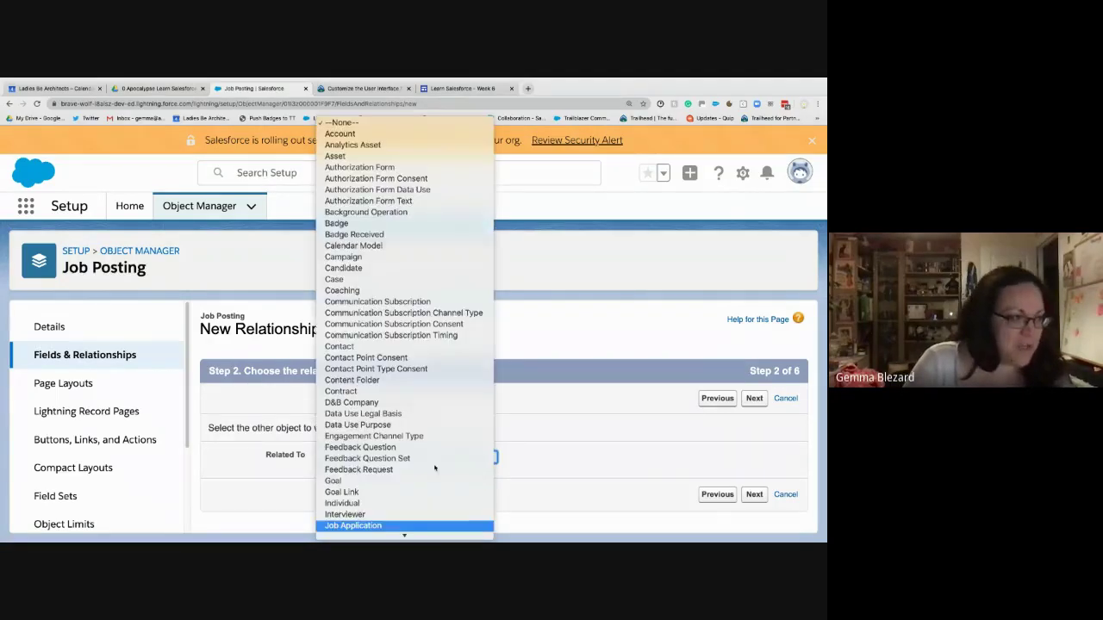
scroll(426, 482, "down", 1)
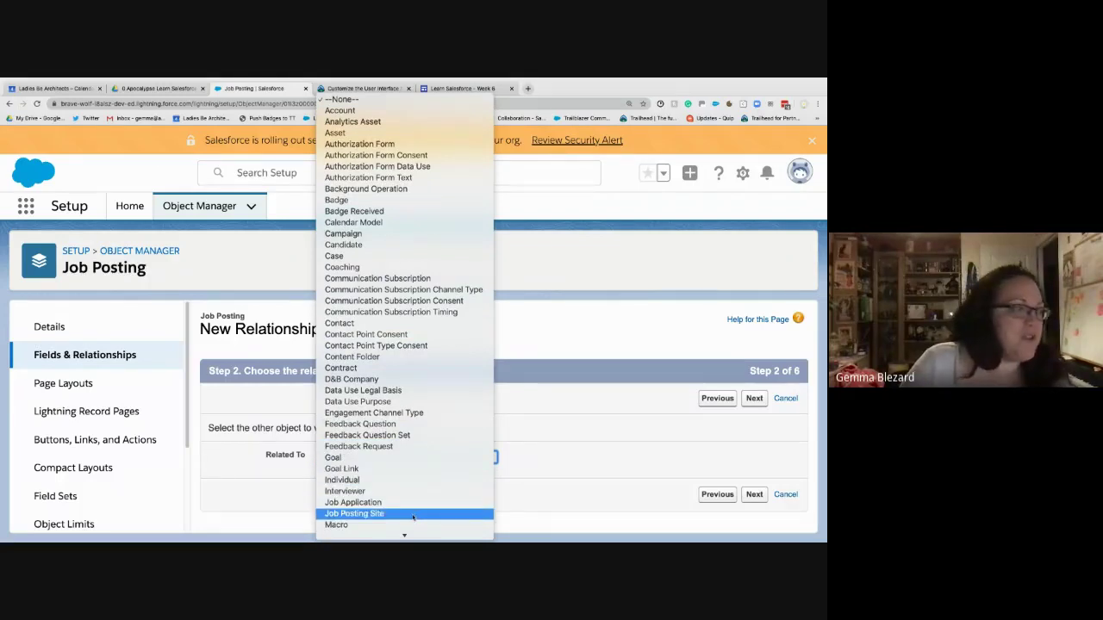
left_click(413, 514)
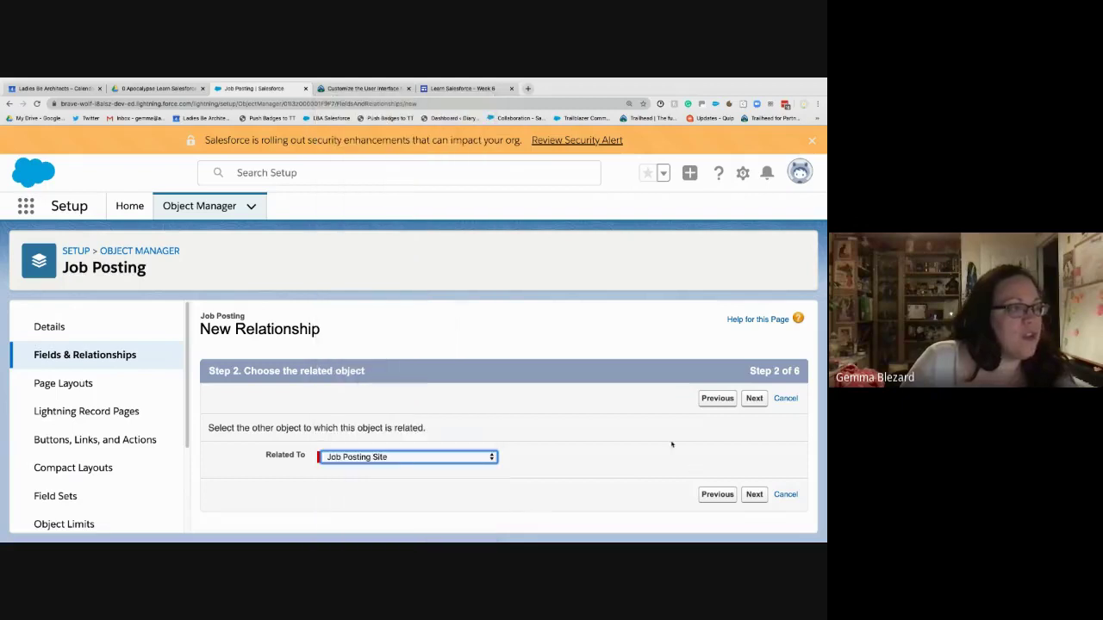
left_click(752, 399)
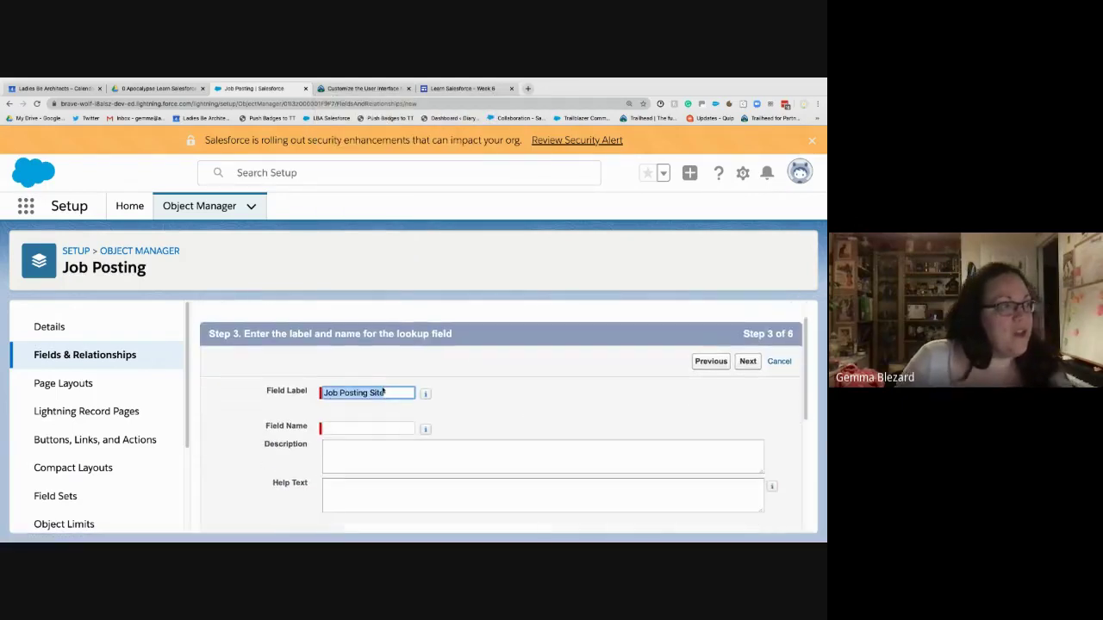
- Keep the Job Posting Site label and Job_Posting_Site name, accepting default security and layouts
left_click(383, 392)
left_click(545, 451)
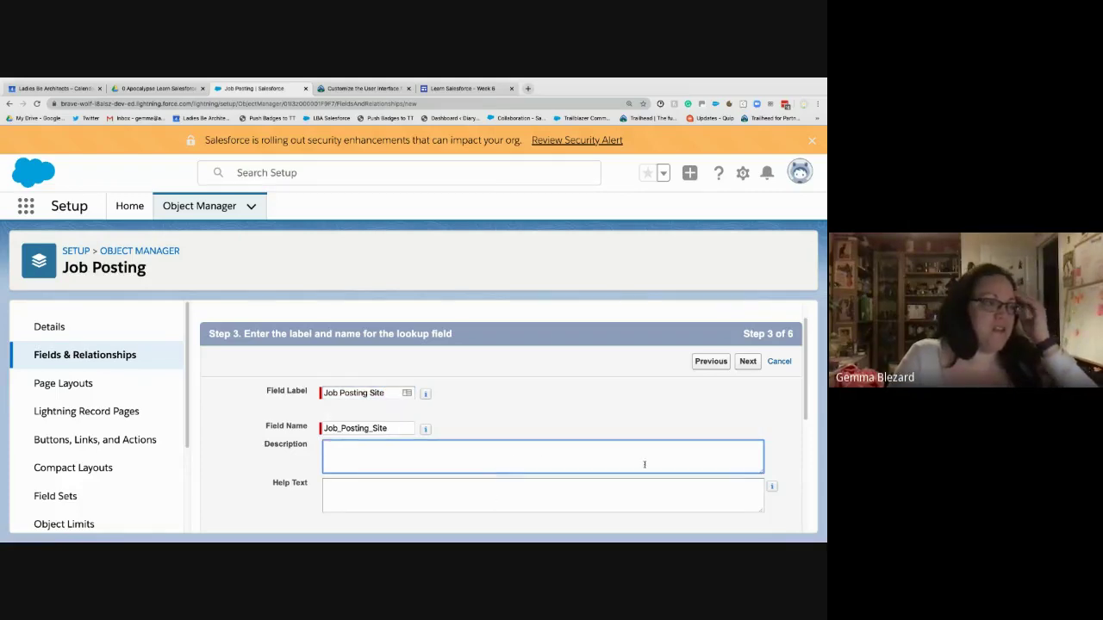
left_click(741, 364)
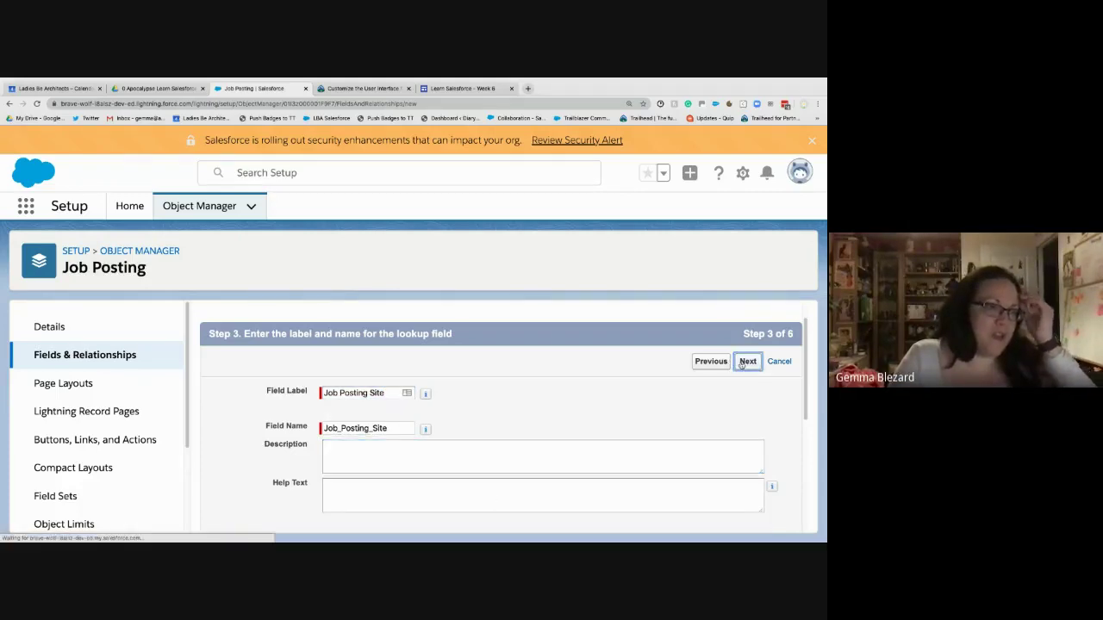
scroll(672, 402, "down", 3)
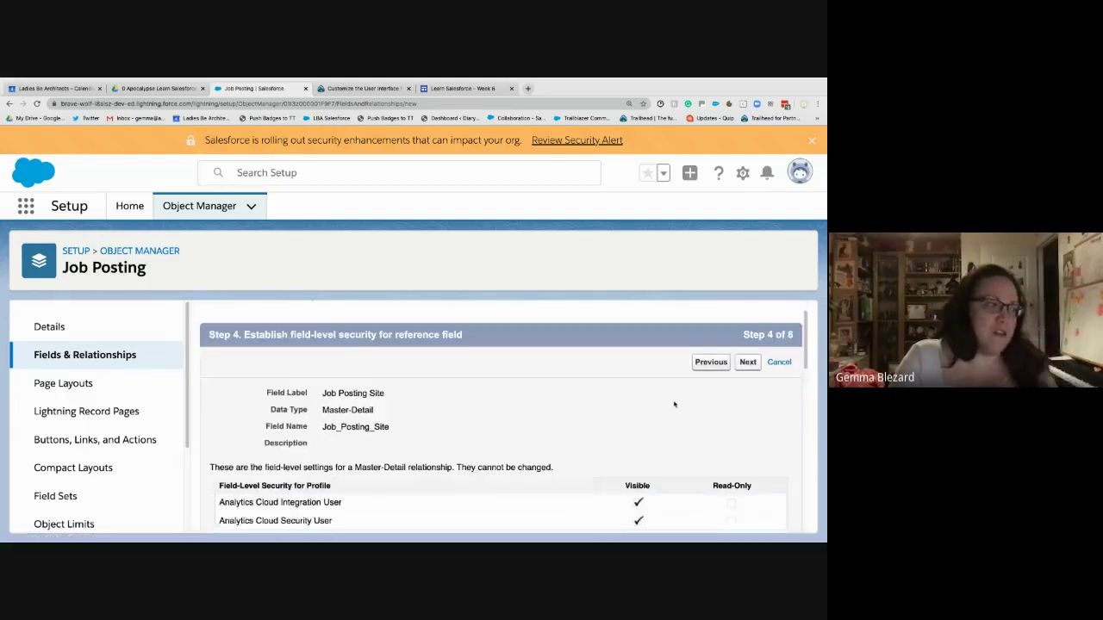
scroll(674, 404, "up", 3)
left_click(748, 399)
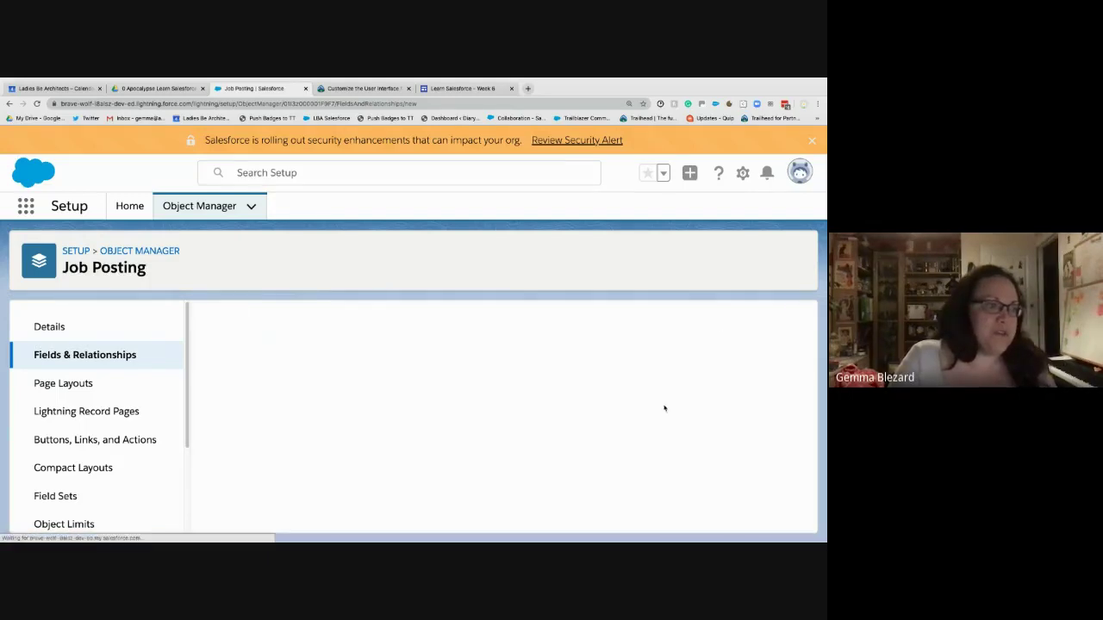
scroll(573, 408, "down", 2)
scroll(573, 409, "up", 1)
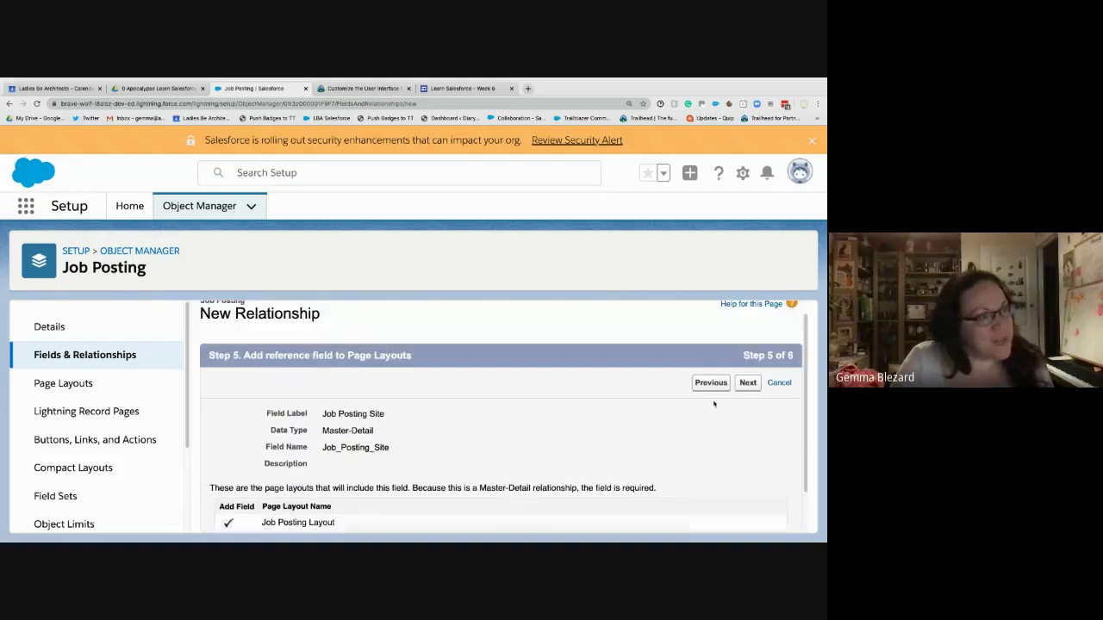
left_click(748, 384)
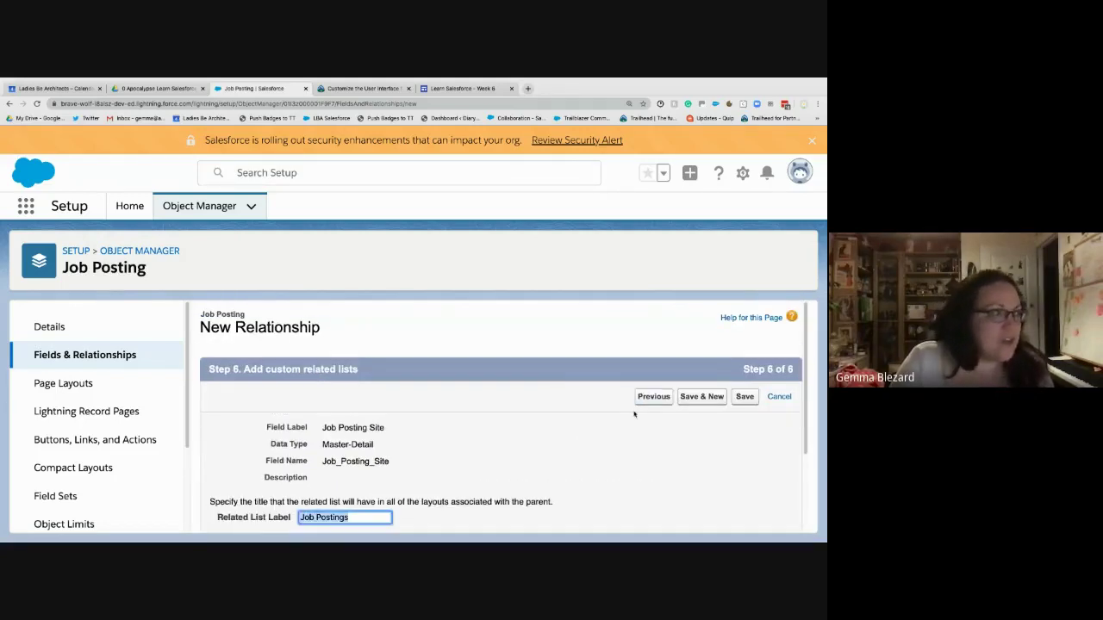
scroll(634, 412, "down", 3)
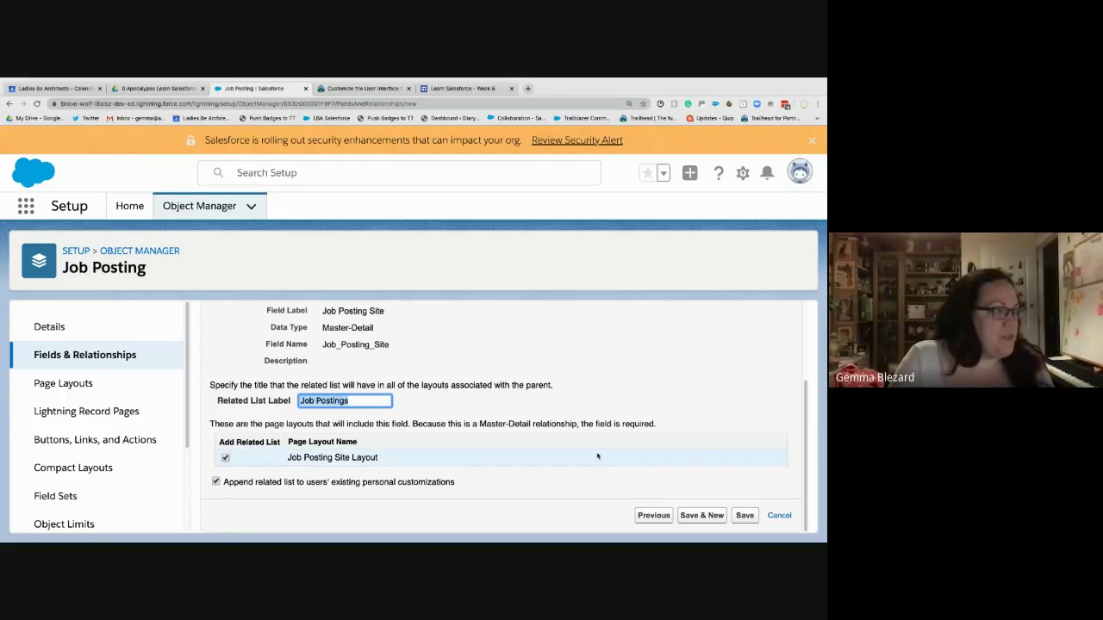
scroll(418, 423, "up", 2)
scroll(419, 423, "down", 1)
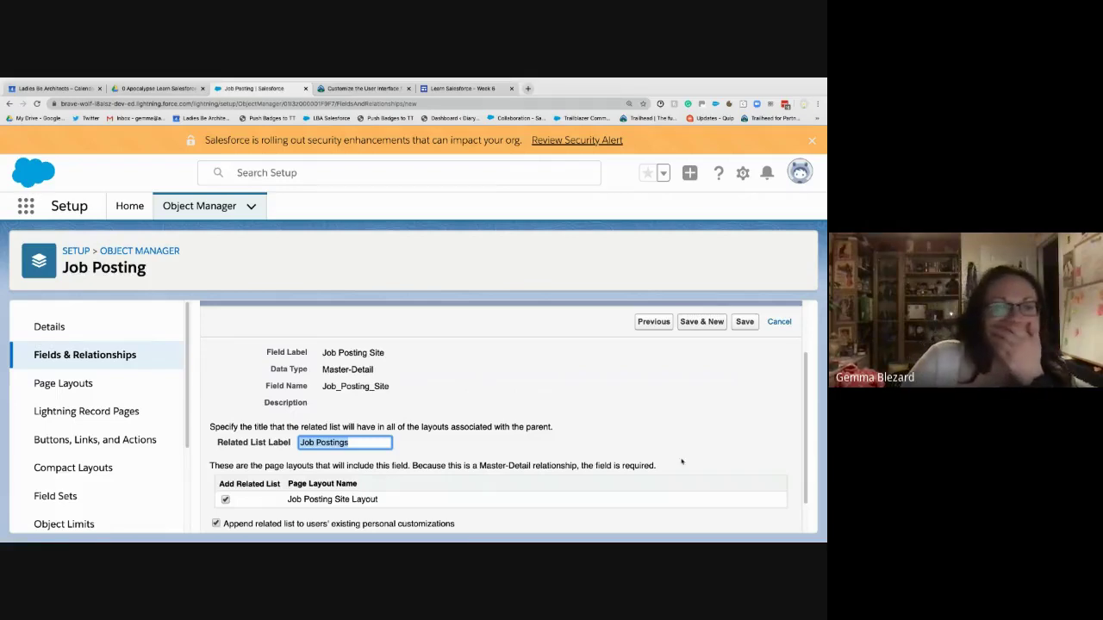
- Save the Job Posting Site master-detail field, then filter Object Manager with 'job p'
left_click(745, 321)
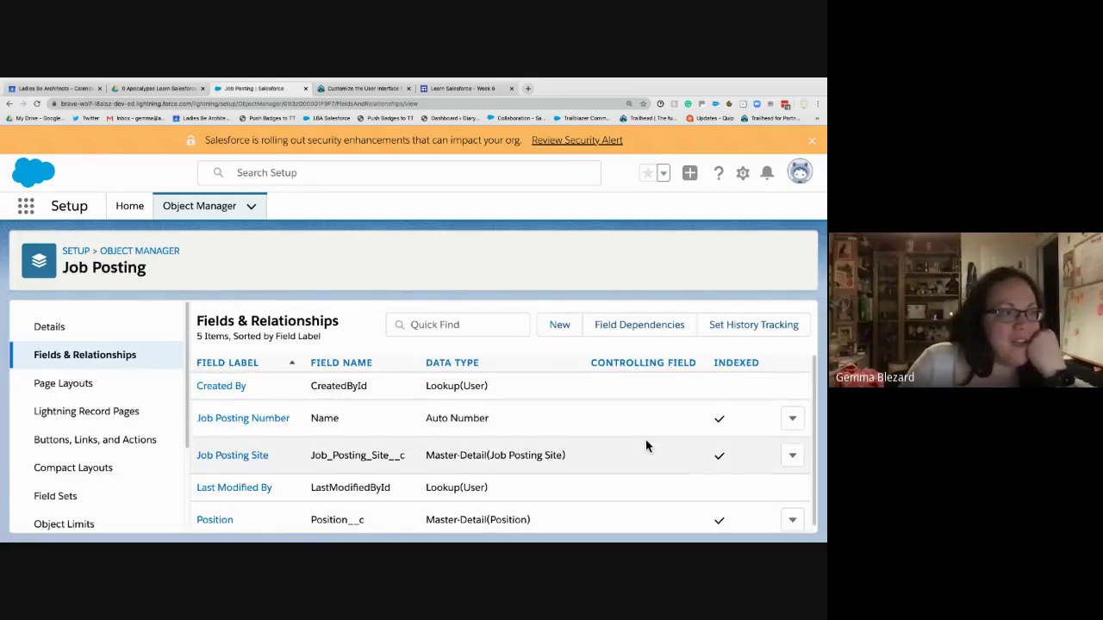
scroll(645, 445, "down", 1)
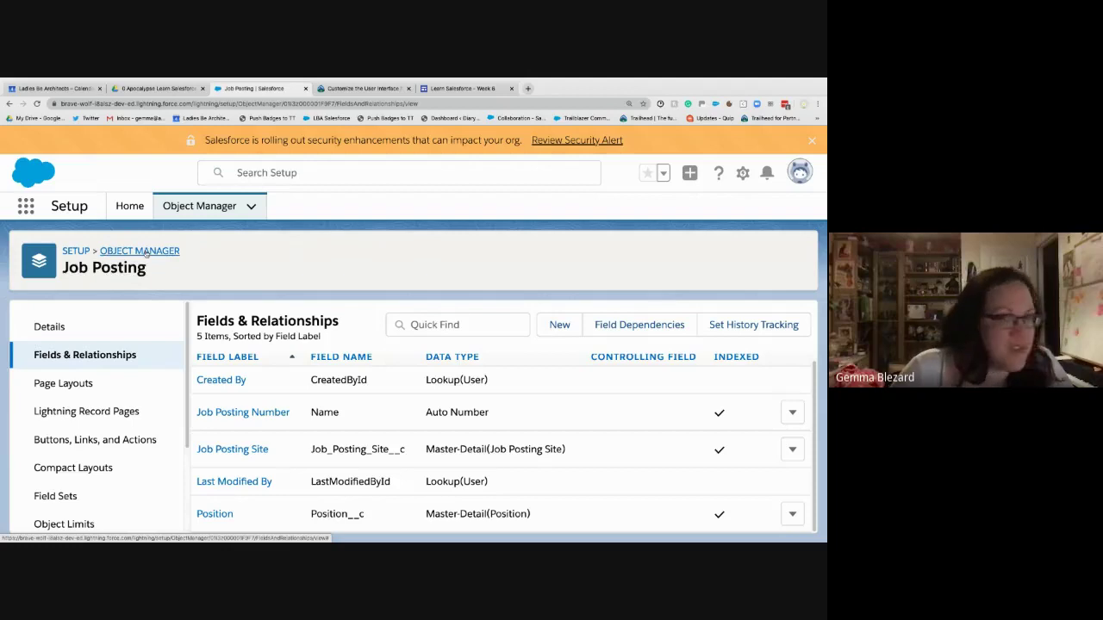
left_click(146, 252)
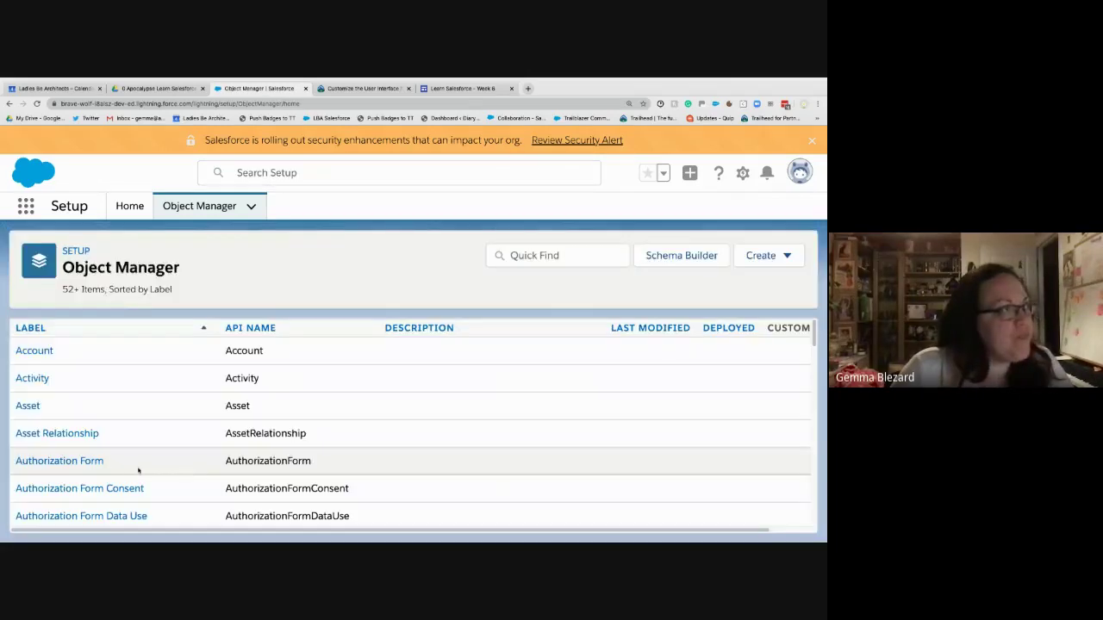
left_click(569, 262)
type("job p")
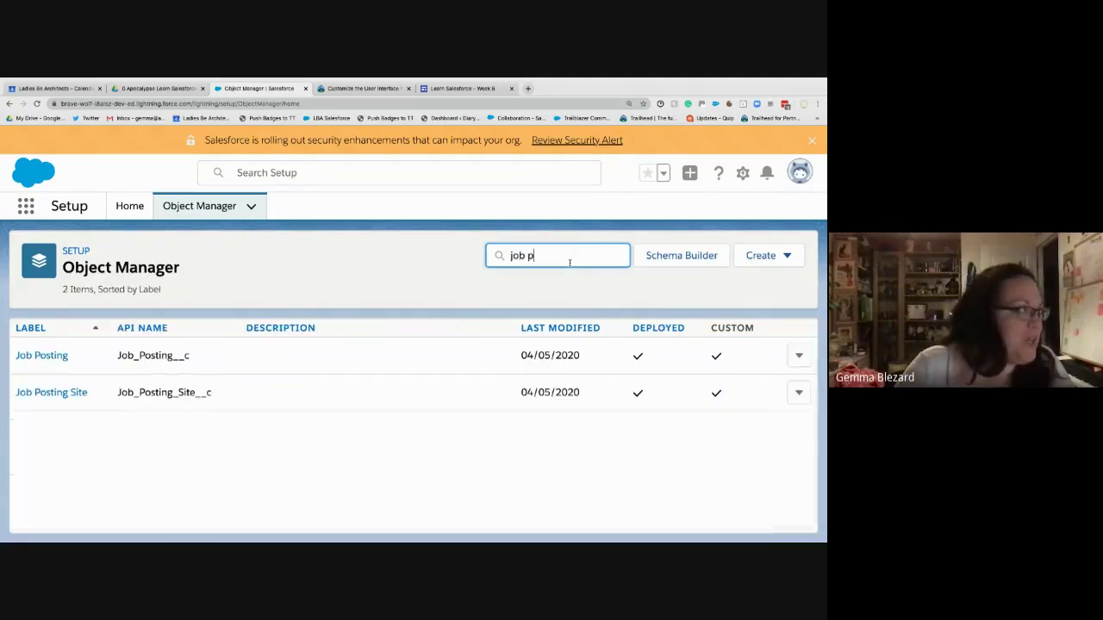
- Look at Job Posting Site, then find 'pos' in Object Manager and open Position
left_click(62, 394)
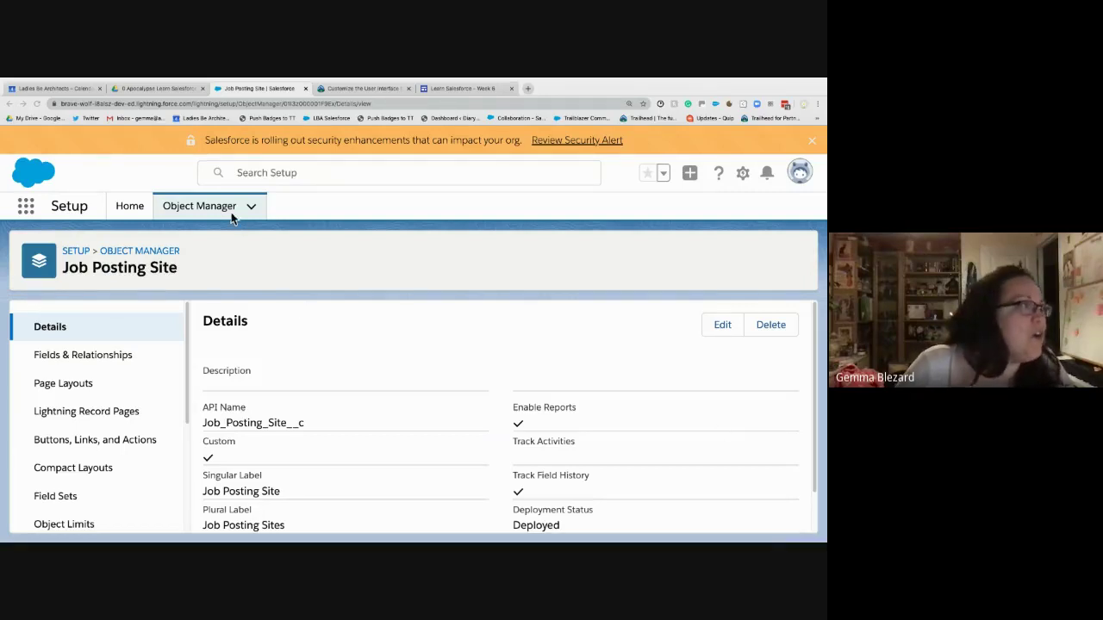
left_click(129, 252)
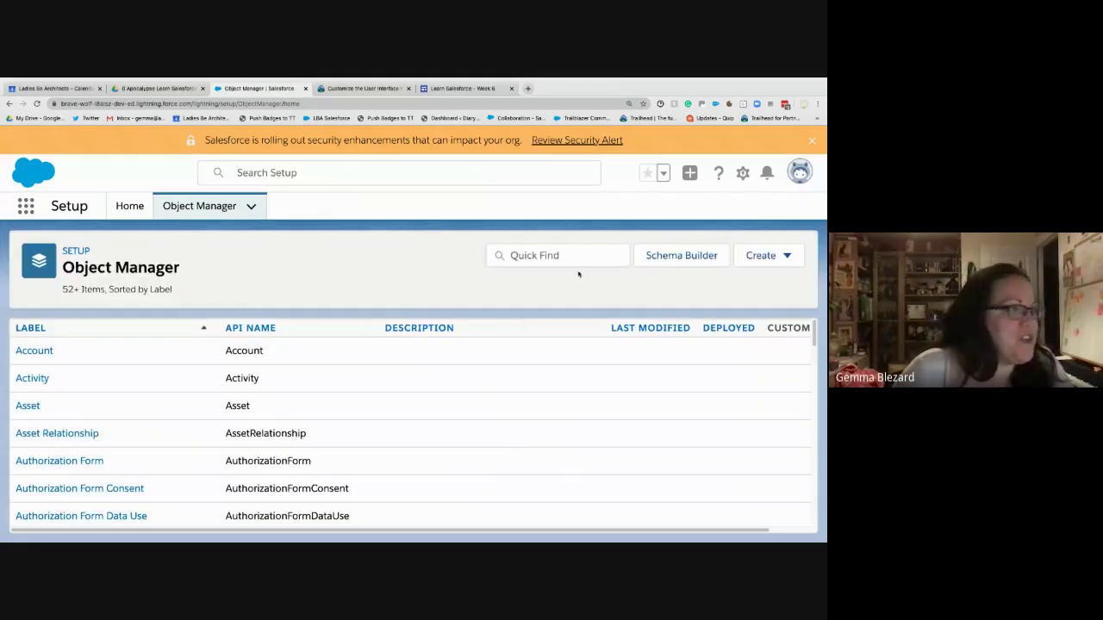
left_click(579, 263)
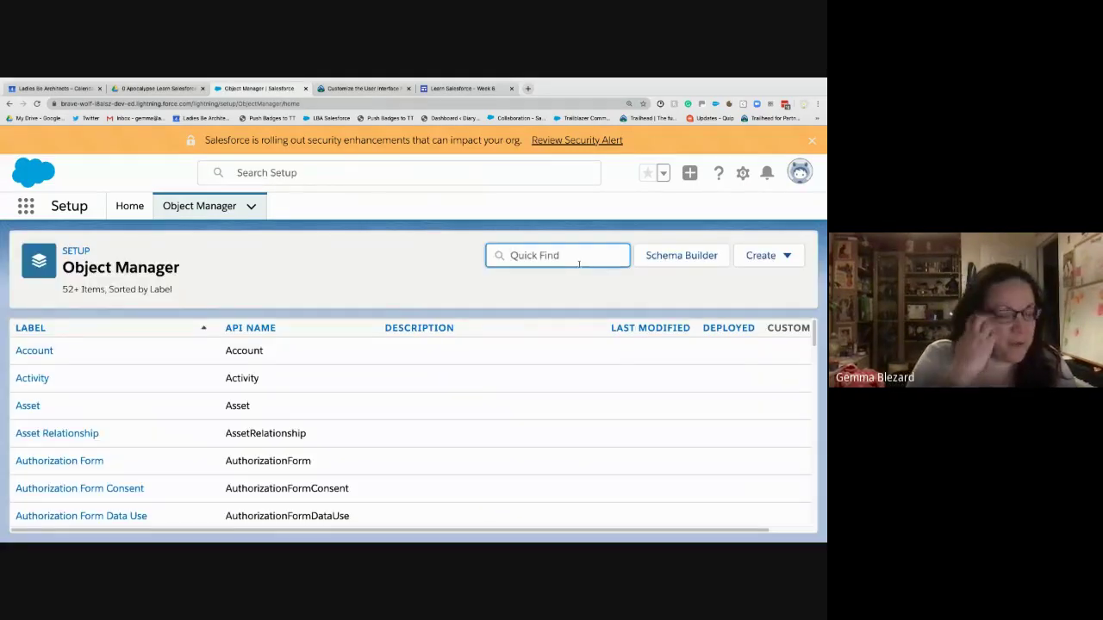
type("pos")
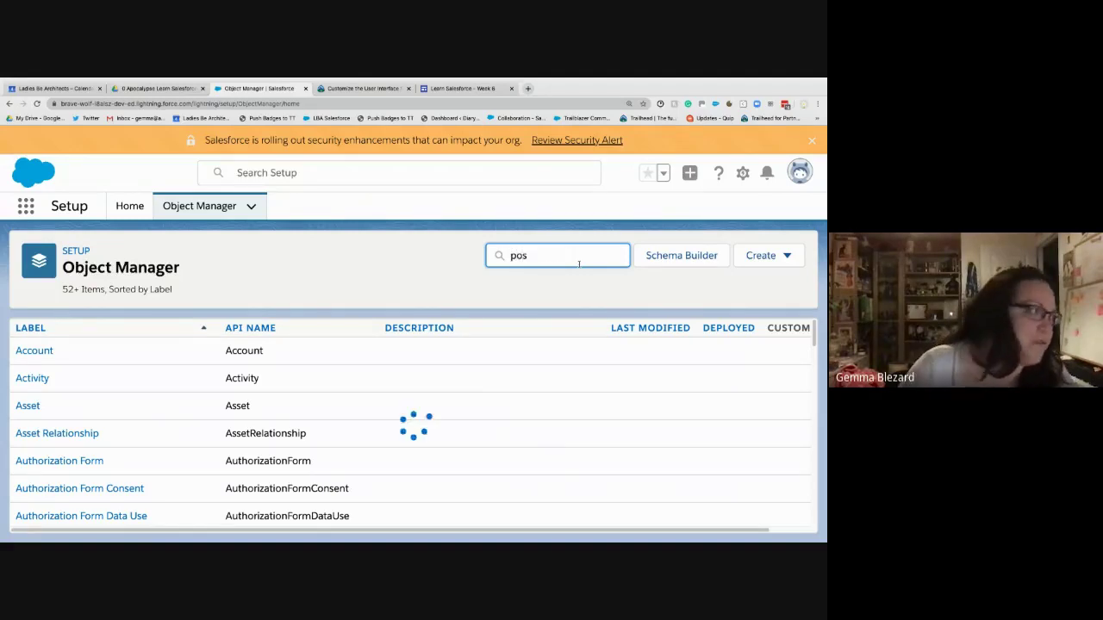
left_click(34, 458)
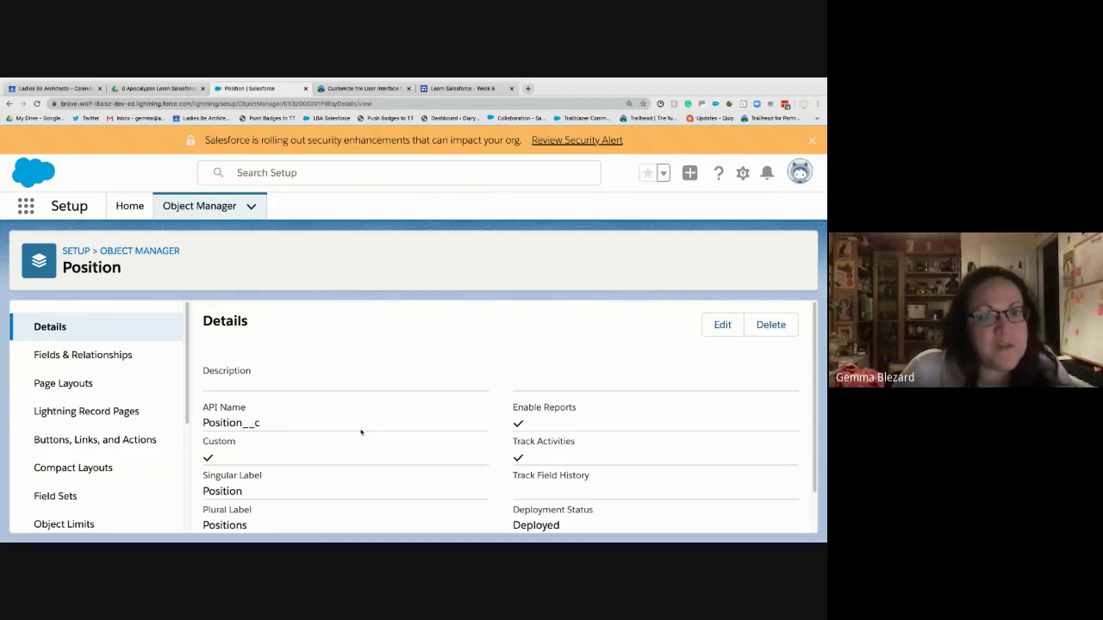
- Open Position Layout in the page layout editor and scroll to the Job Postings related list
left_click(95, 386)
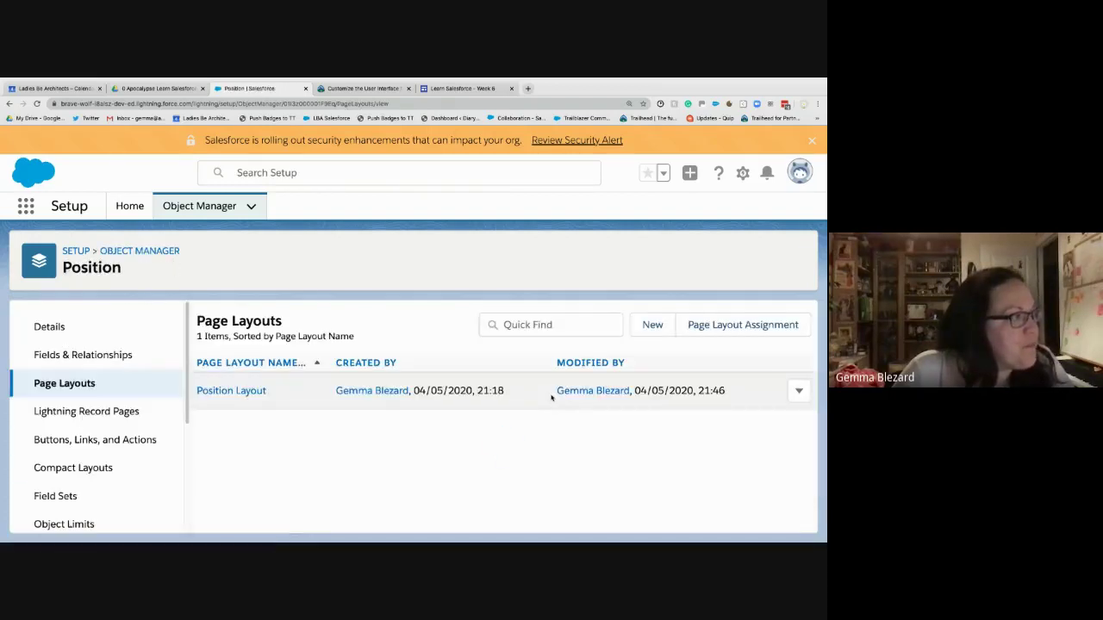
left_click(255, 392)
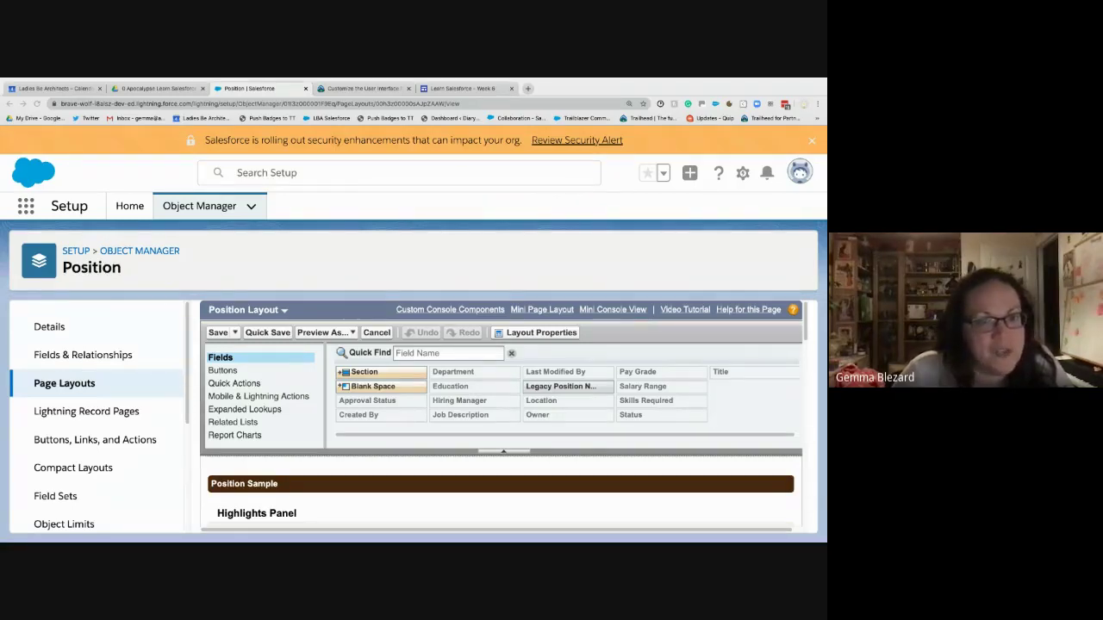
scroll(453, 411, "down", 5)
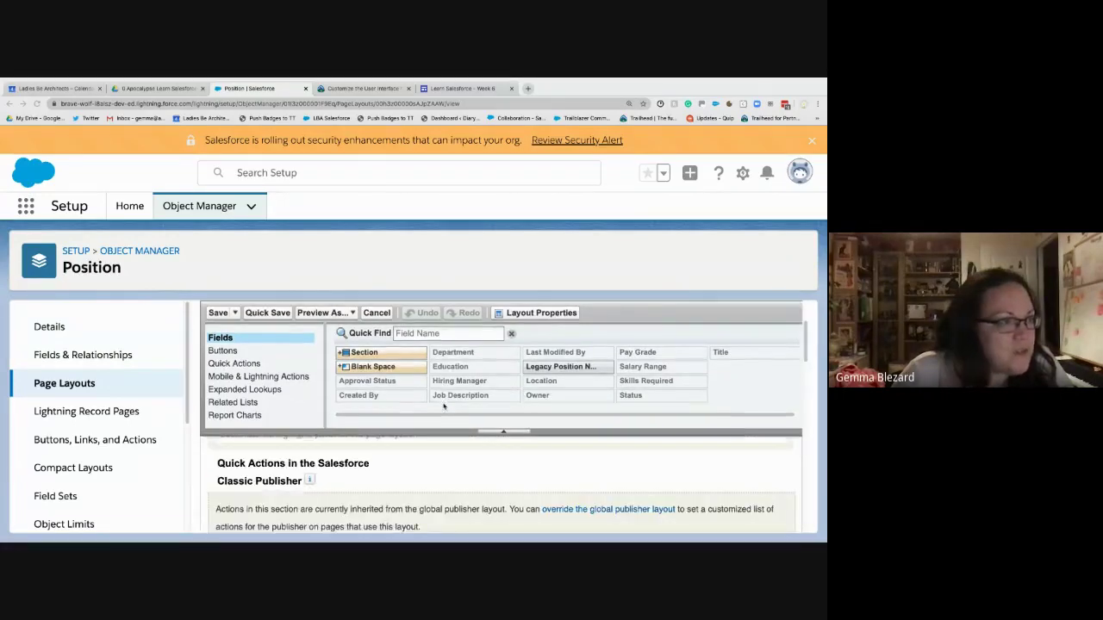
scroll(516, 511, "down", 3)
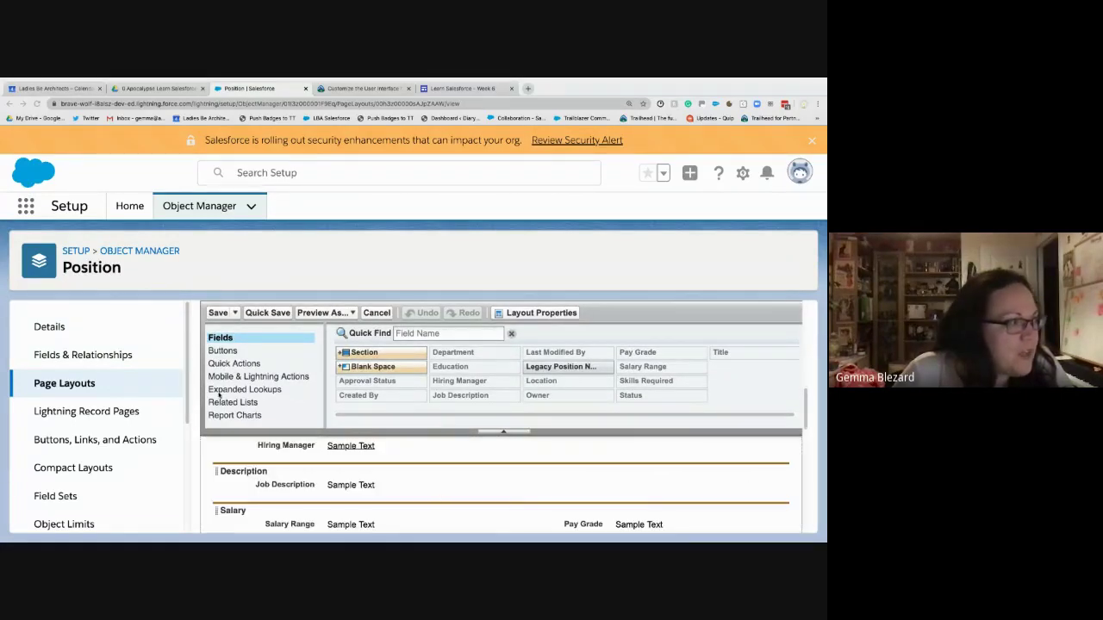
left_click(246, 402)
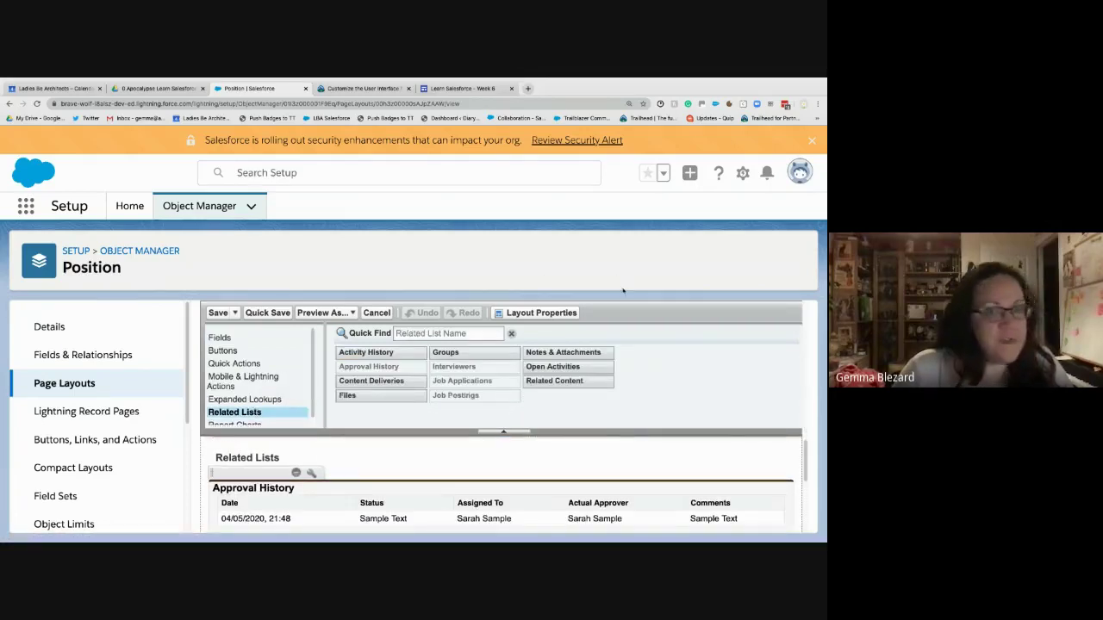
scroll(404, 493, "down", 3)
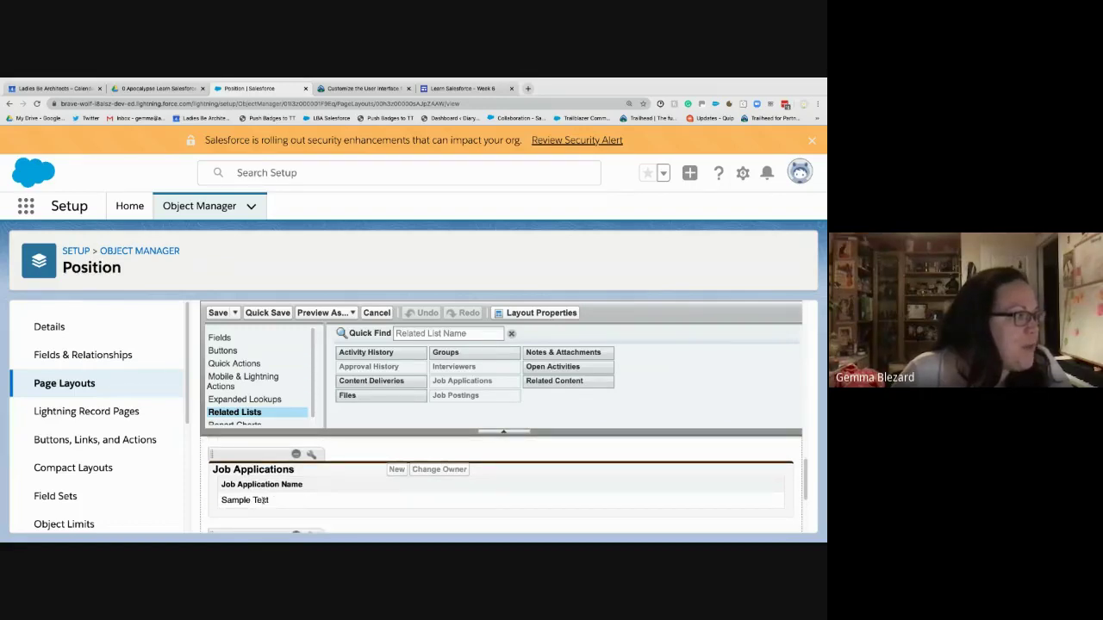
scroll(258, 500, "down", 1)
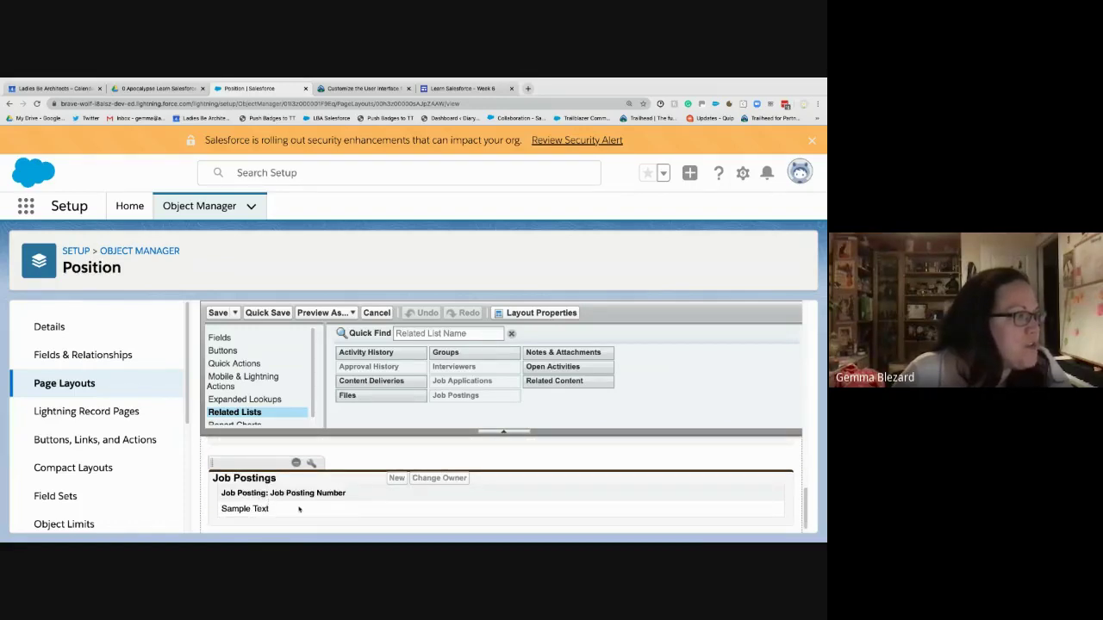
scroll(299, 509, "down", 1)
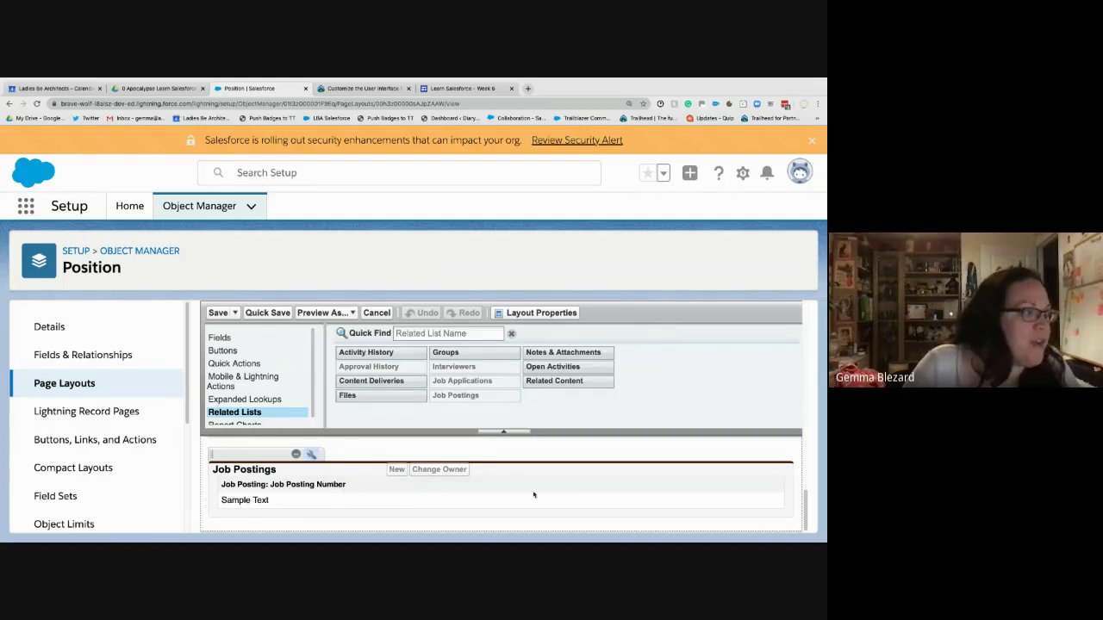
- Open the Job Postings related list properties and browse the available fields
left_click(311, 454)
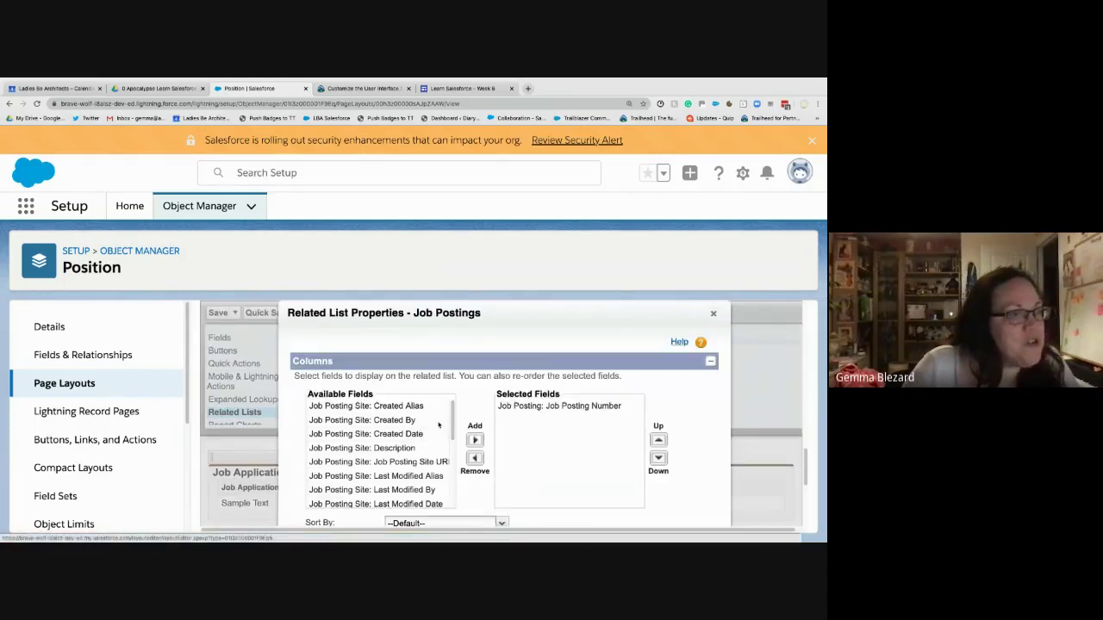
scroll(372, 460, "down", 3)
scroll(372, 459, "up", 2)
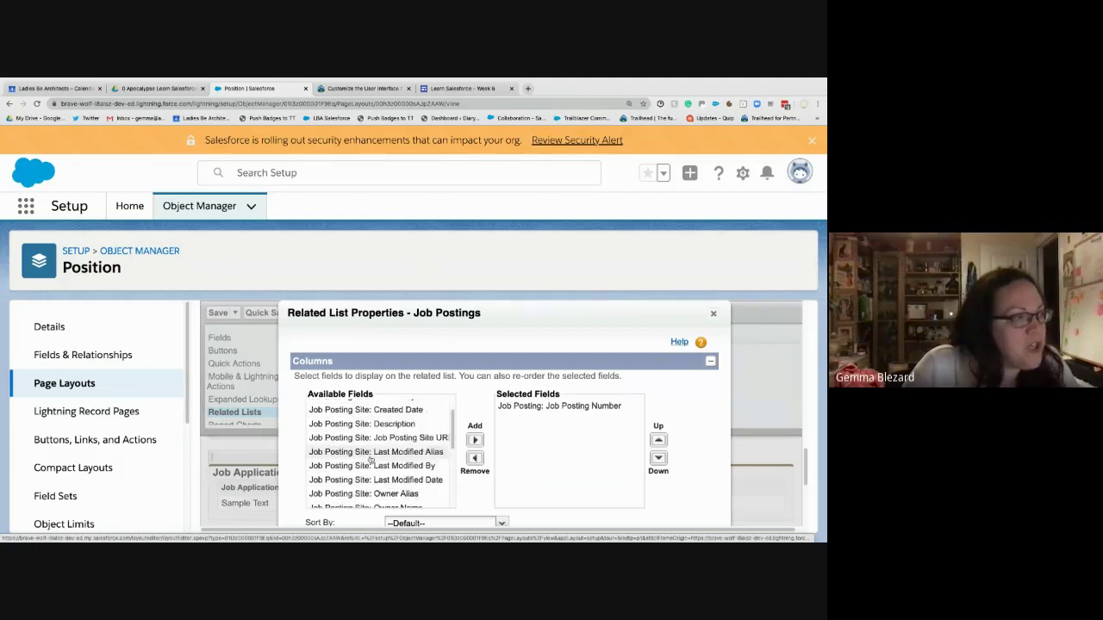
scroll(372, 459, "up", 2)
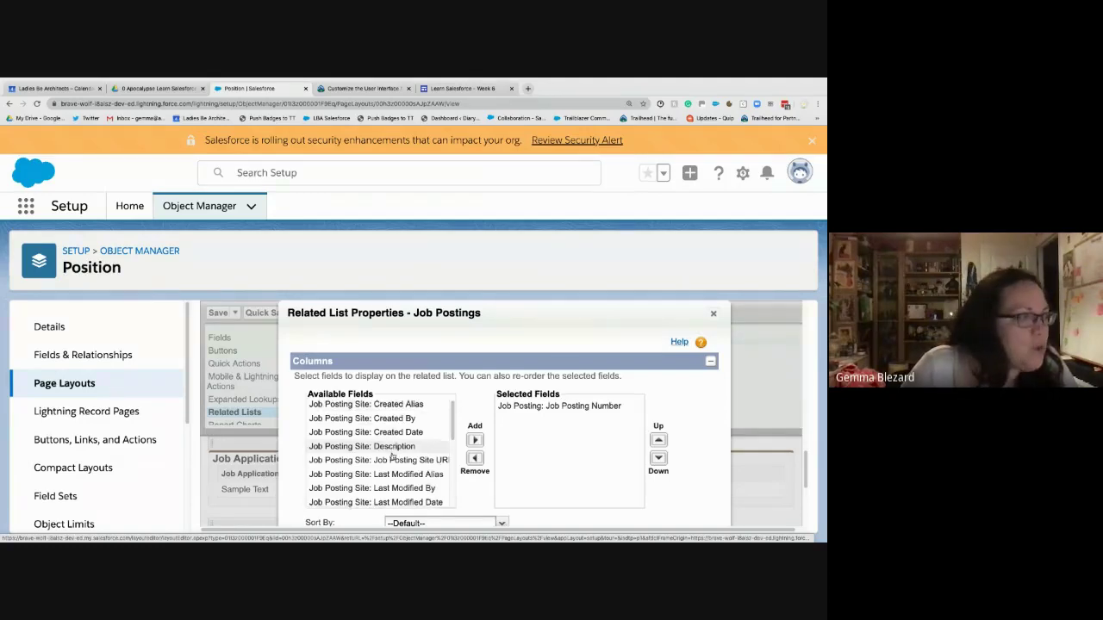
scroll(392, 455, "down", 1)
scroll(394, 456, "down", 1)
scroll(396, 444, "up", 2)
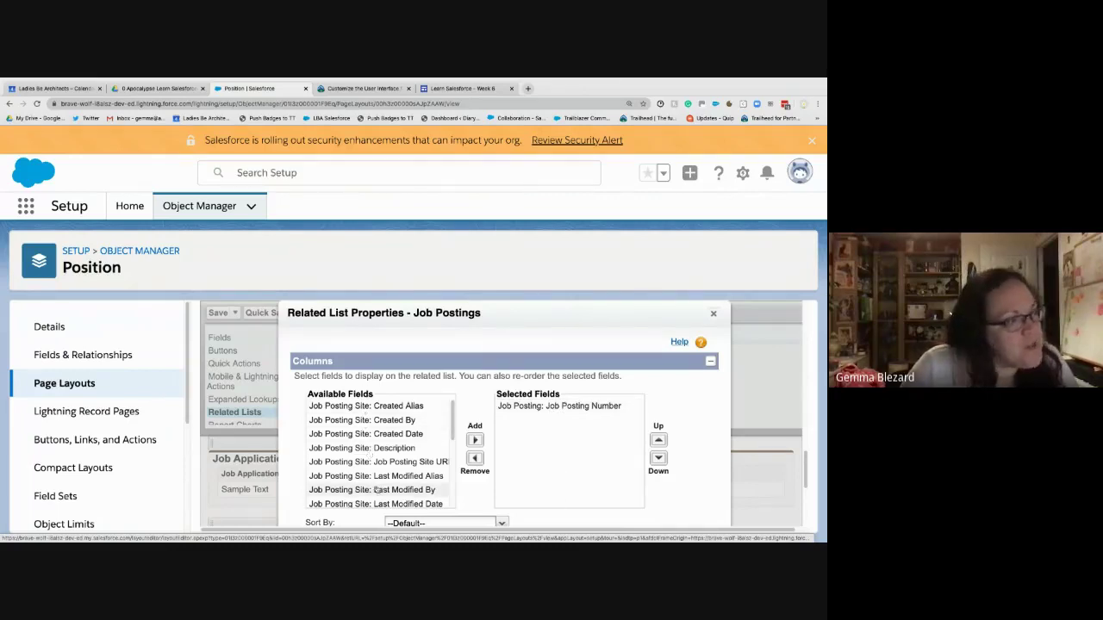
scroll(386, 464, "down", 5)
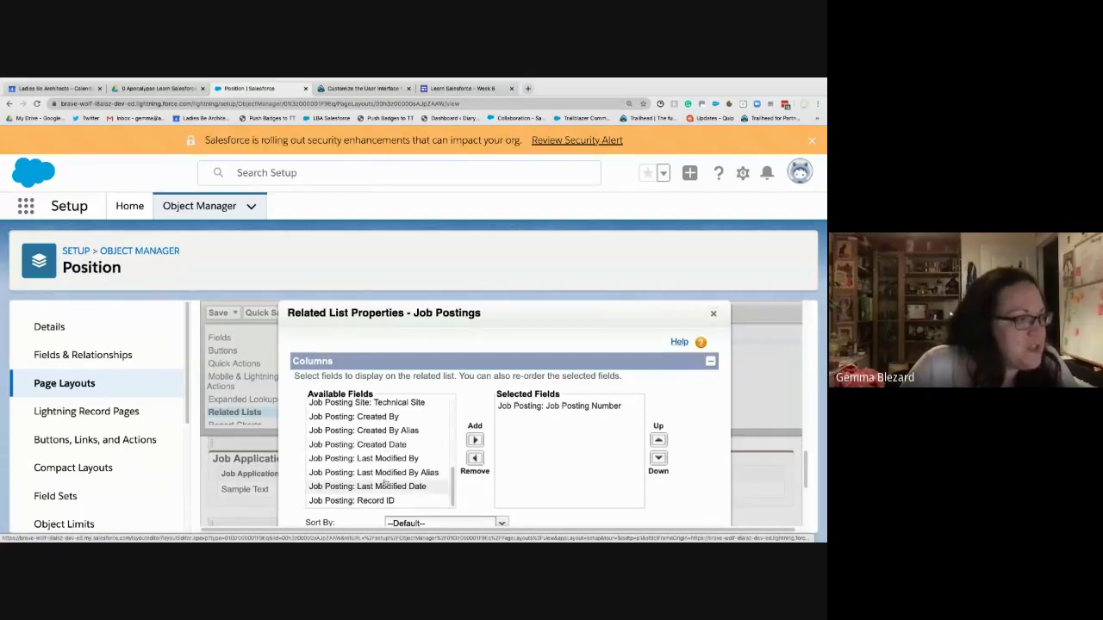
scroll(397, 473, "up", 3)
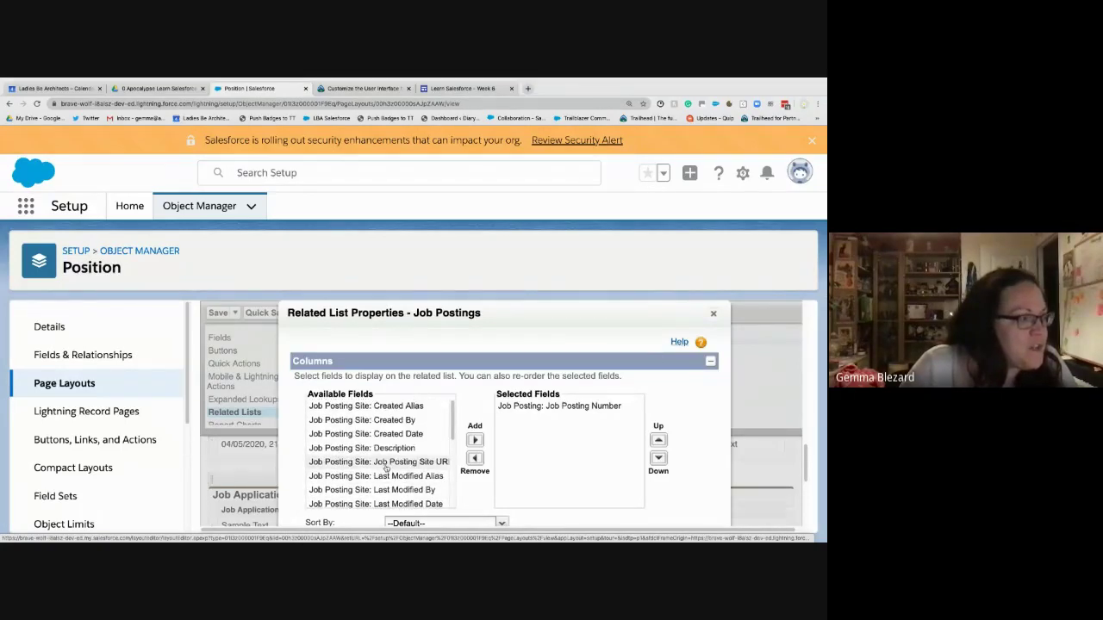
scroll(386, 472, "down", 4)
scroll(387, 466, "up", 4)
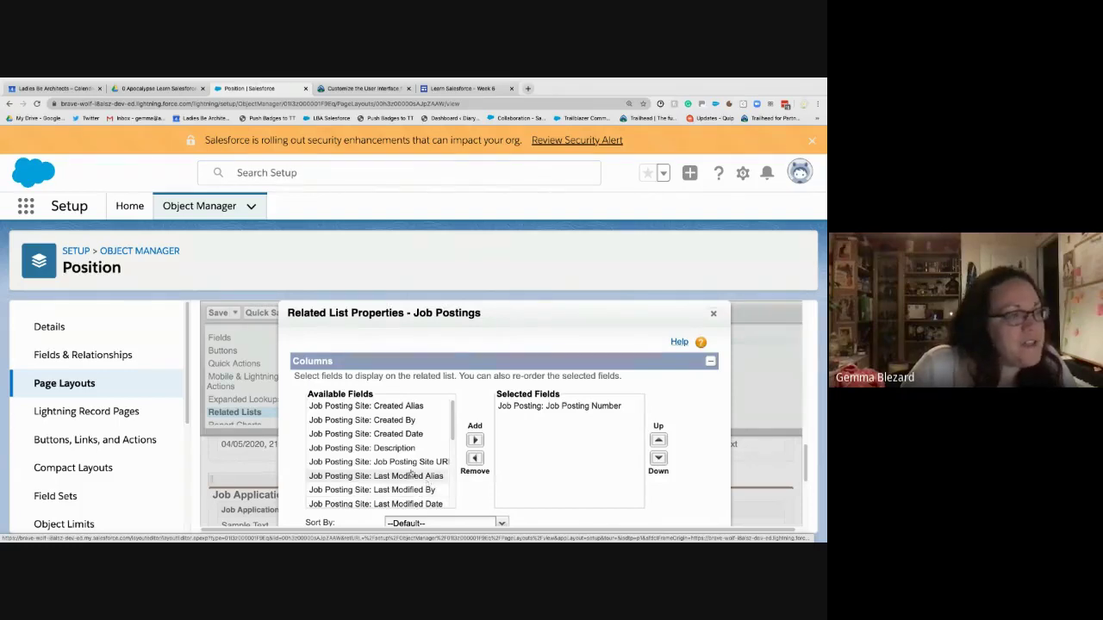
scroll(385, 420, "down", 5)
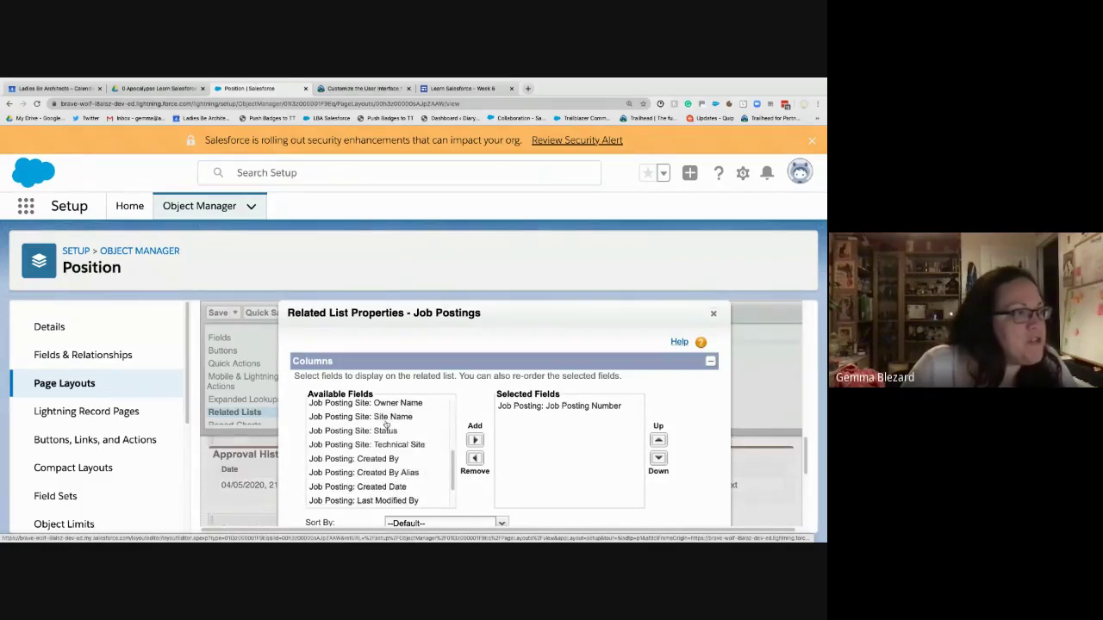
scroll(405, 440, "up", 3)
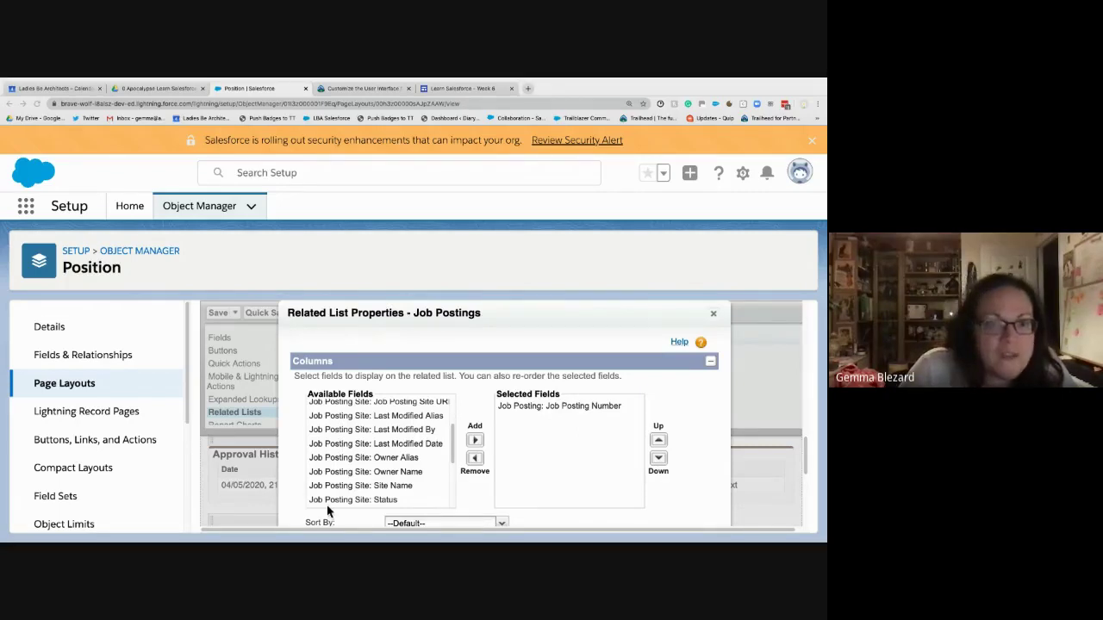
- Add Job Posting Site Status and Technical Site as Job Postings columns and apply
left_click(375, 503)
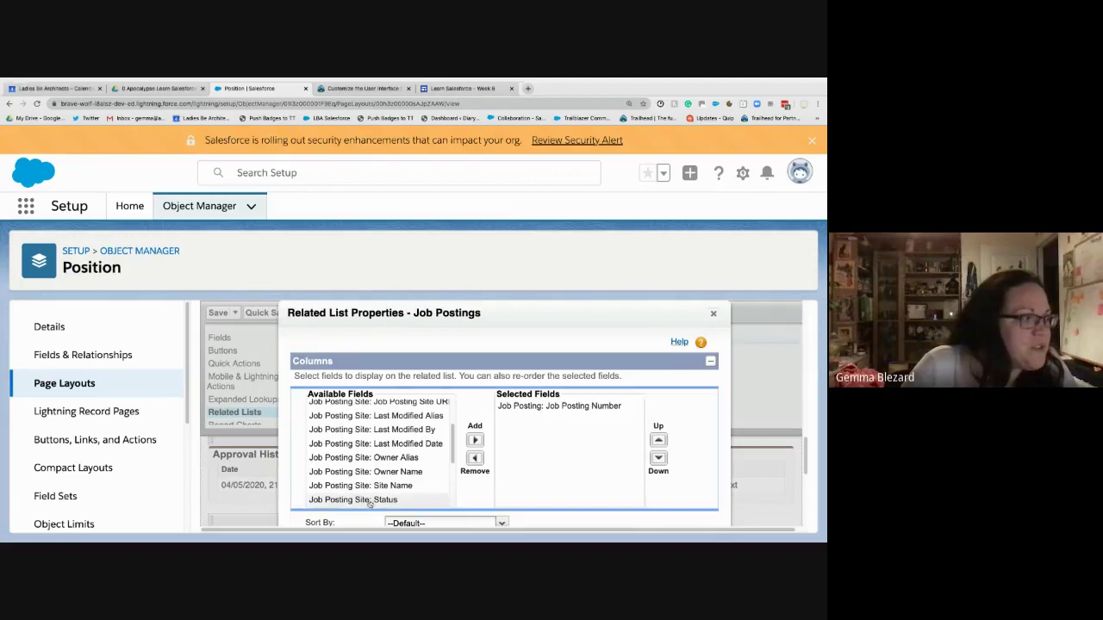
left_click(475, 440)
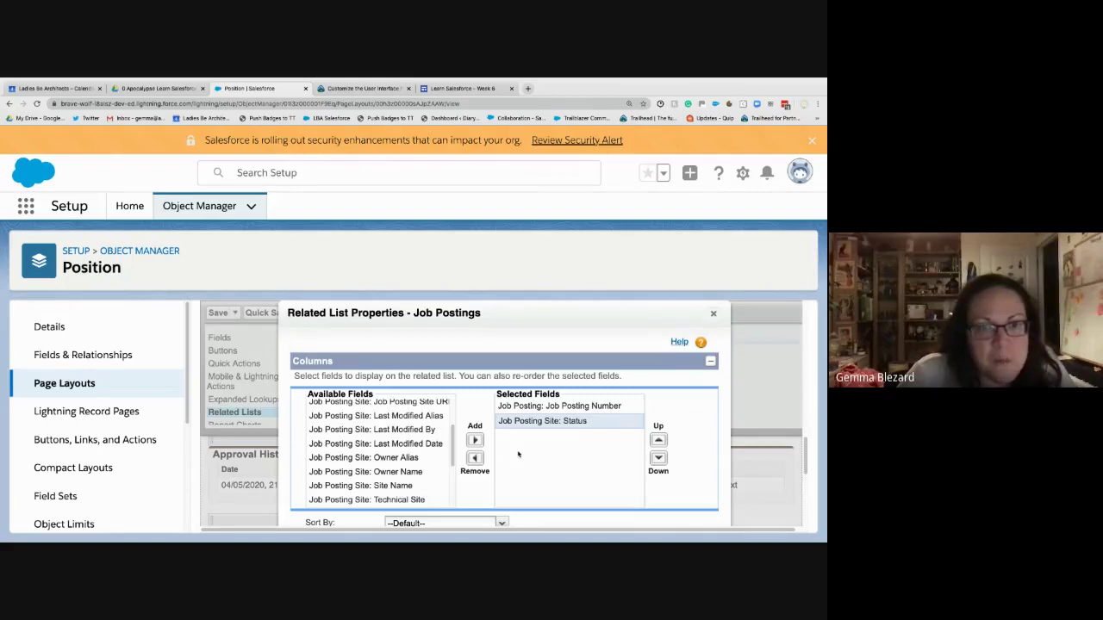
left_click(367, 500)
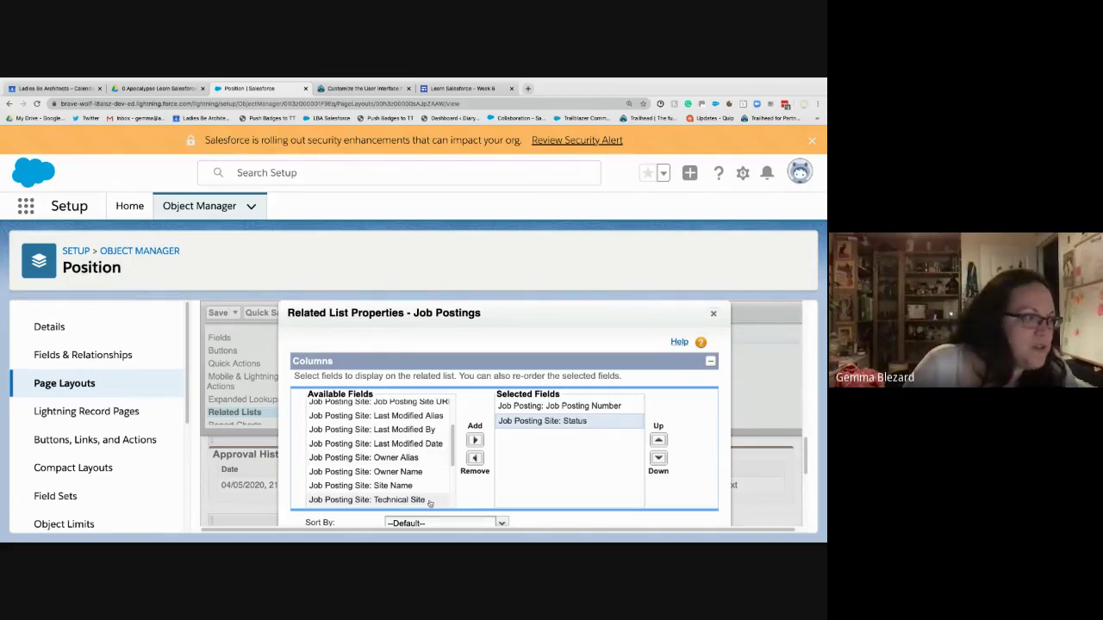
left_click(474, 440)
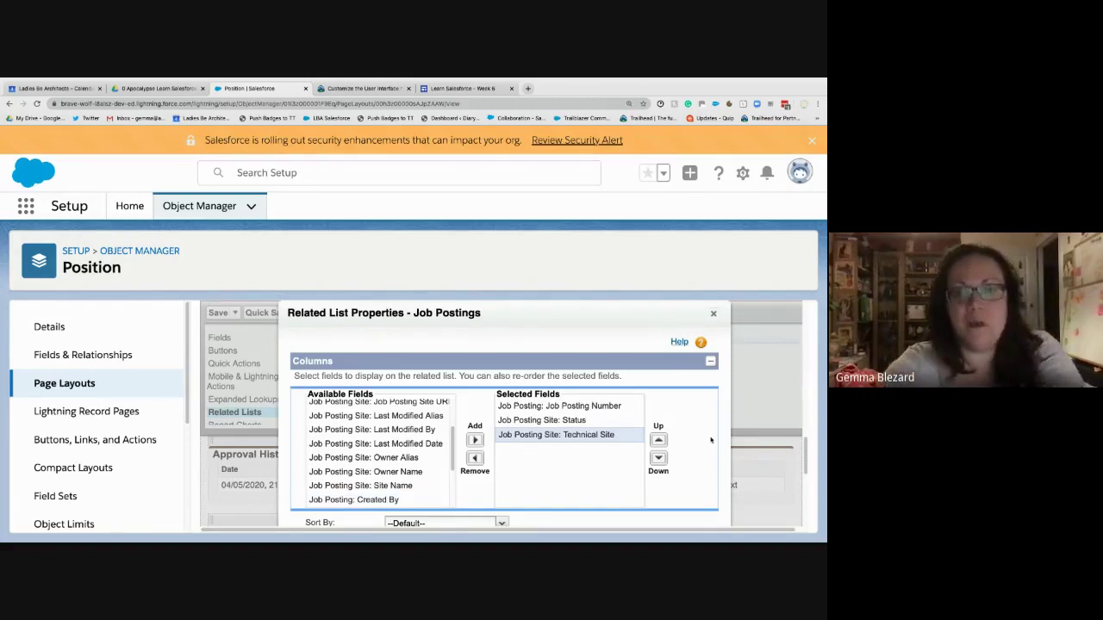
key("ctrl+plus")
key("ctrl+minus")
key("ctrl+minus")
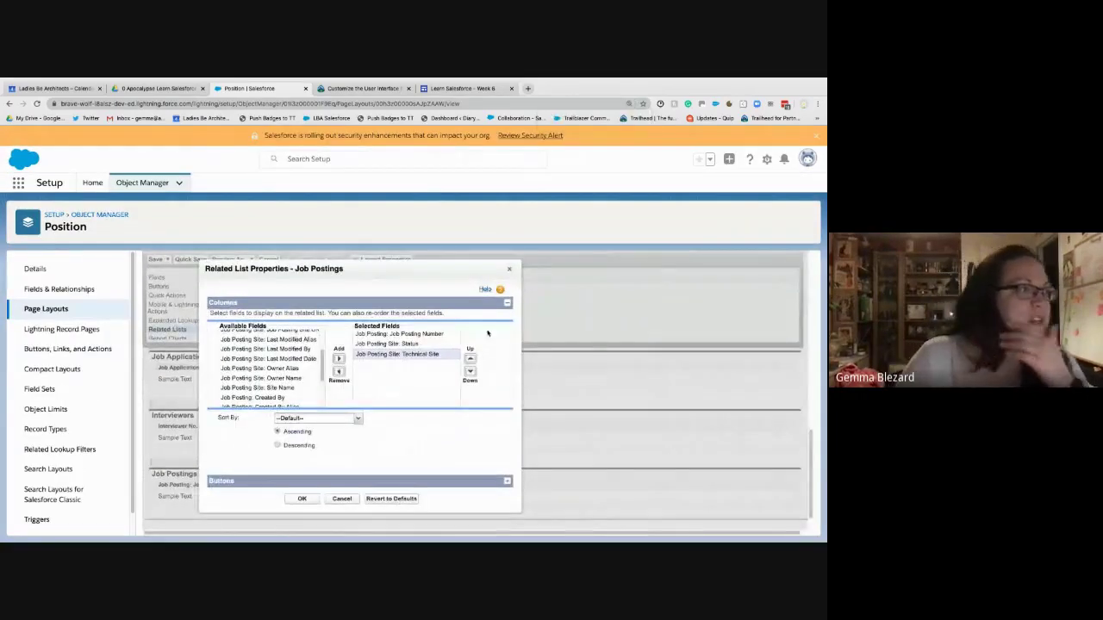
left_click(432, 353)
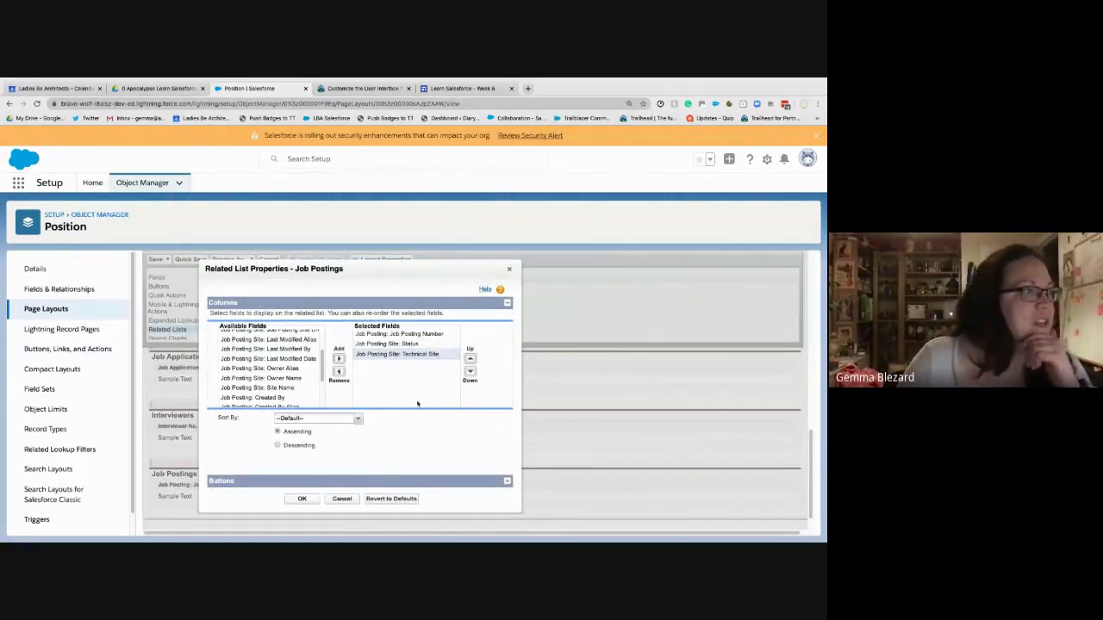
left_click(301, 498)
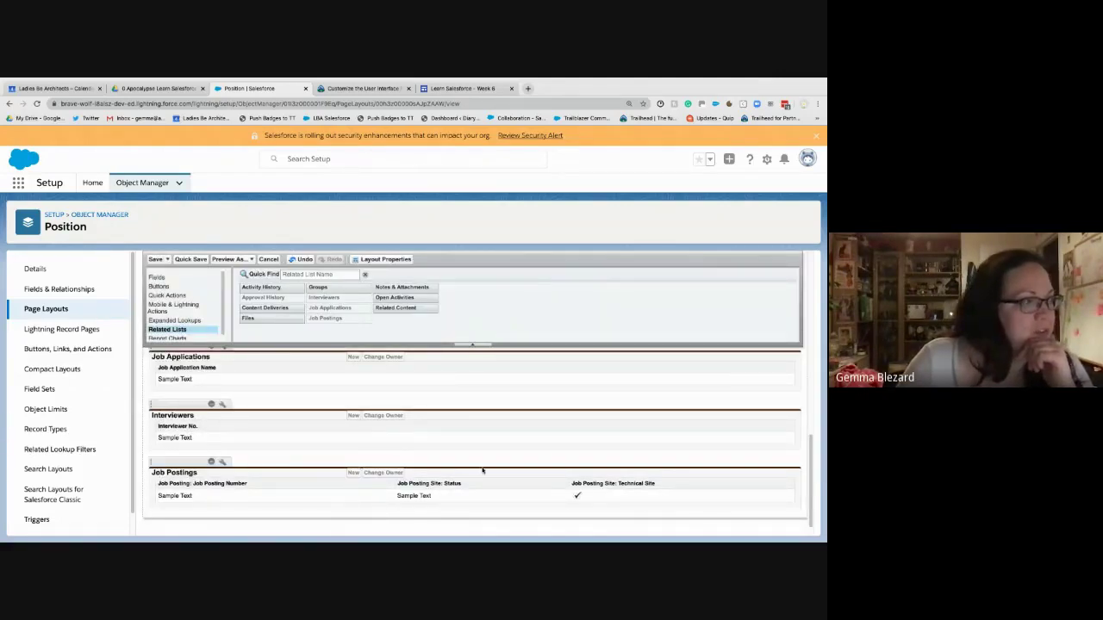
- Quick-save the Position Layout with the new Job Postings columns
left_click(191, 260)
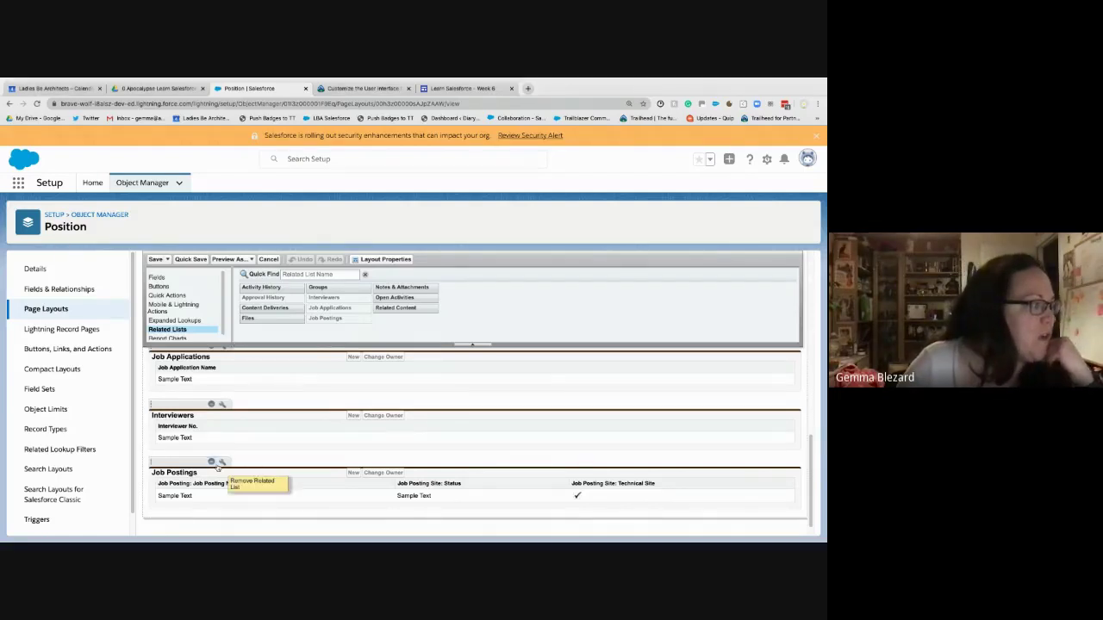
scroll(222, 465, "up", 1)
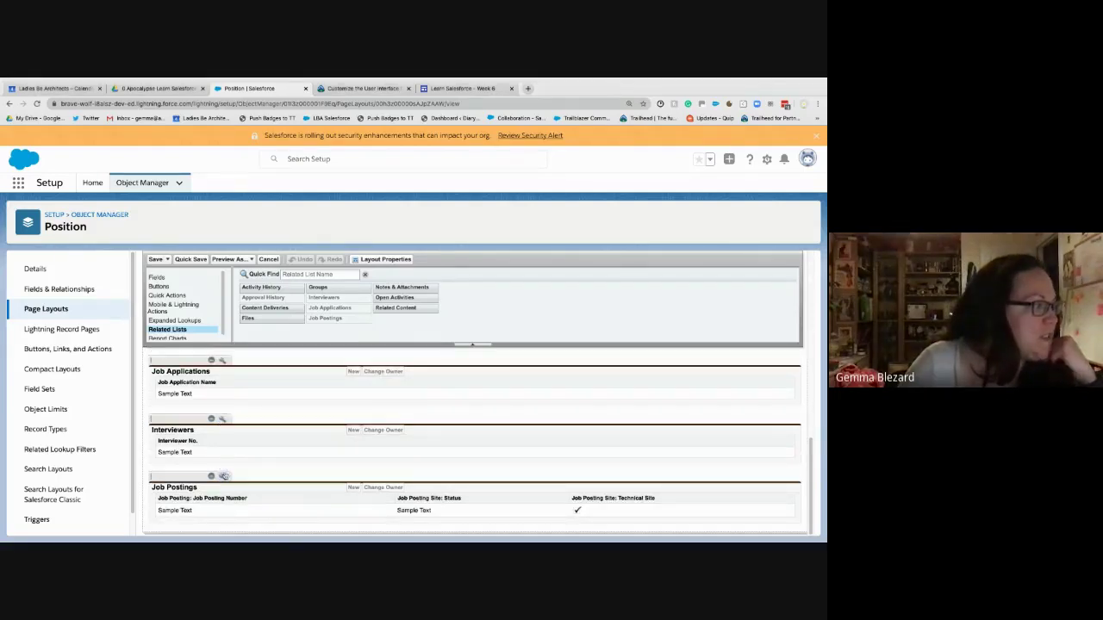
- Remove Job Posting Number from the Job Postings related list columns
left_click(223, 476)
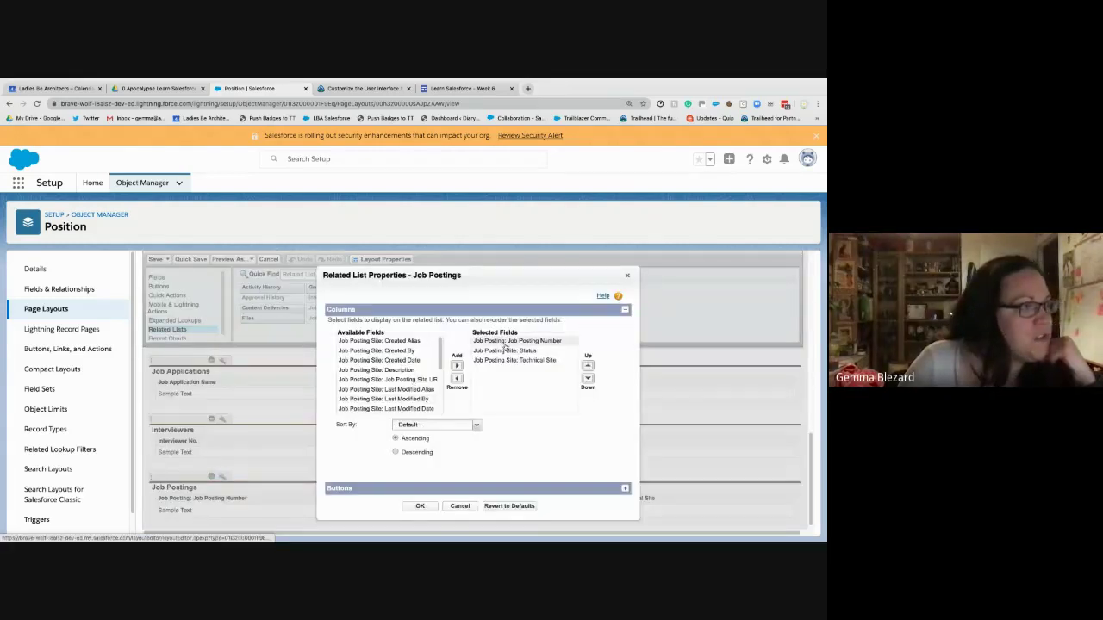
left_click(505, 342)
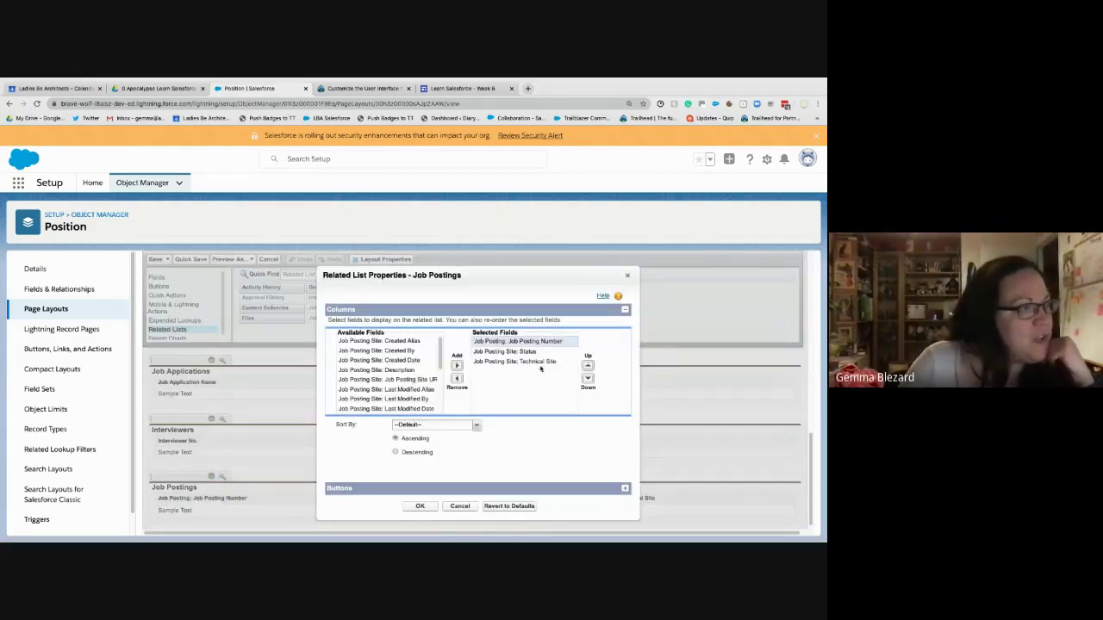
left_click(458, 379)
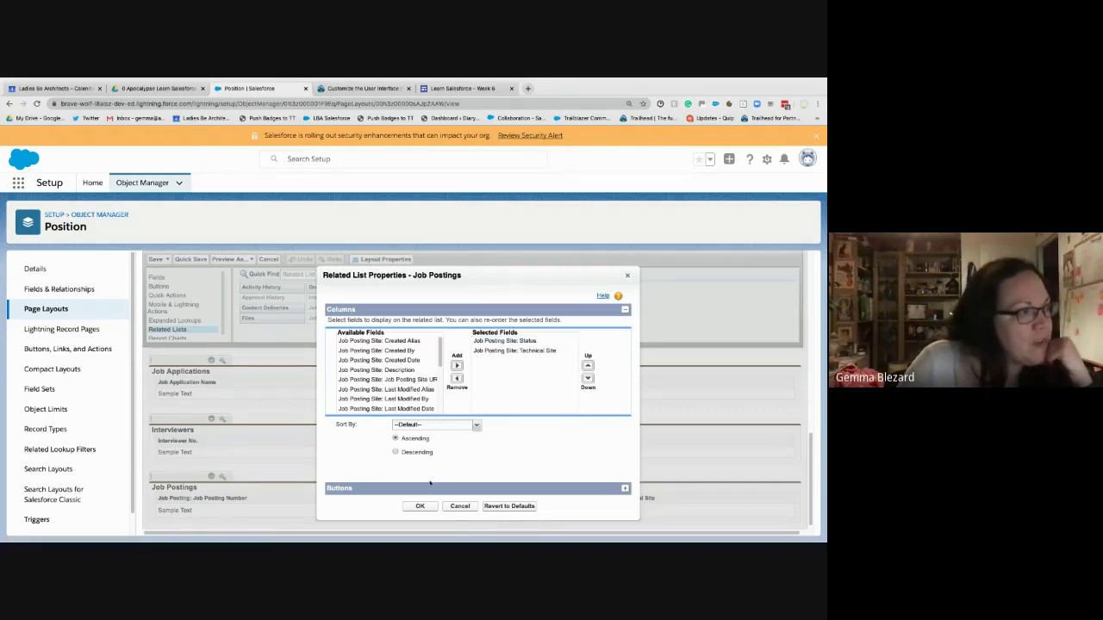
left_click(420, 507)
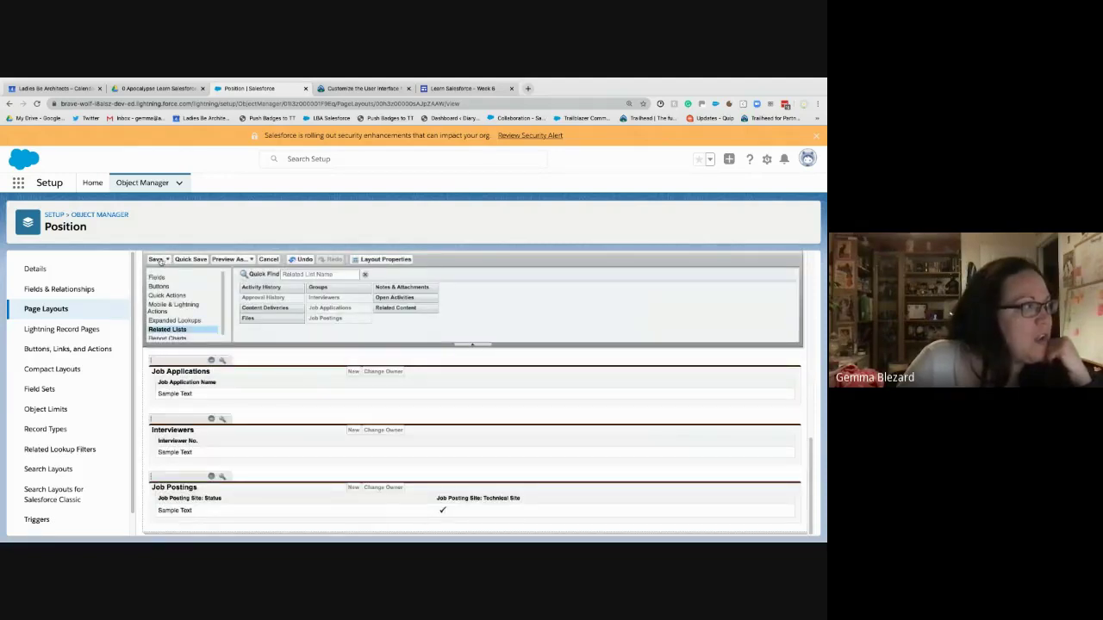
- Quick-save and then save the Position Layout, leaving the editor
left_click(191, 261)
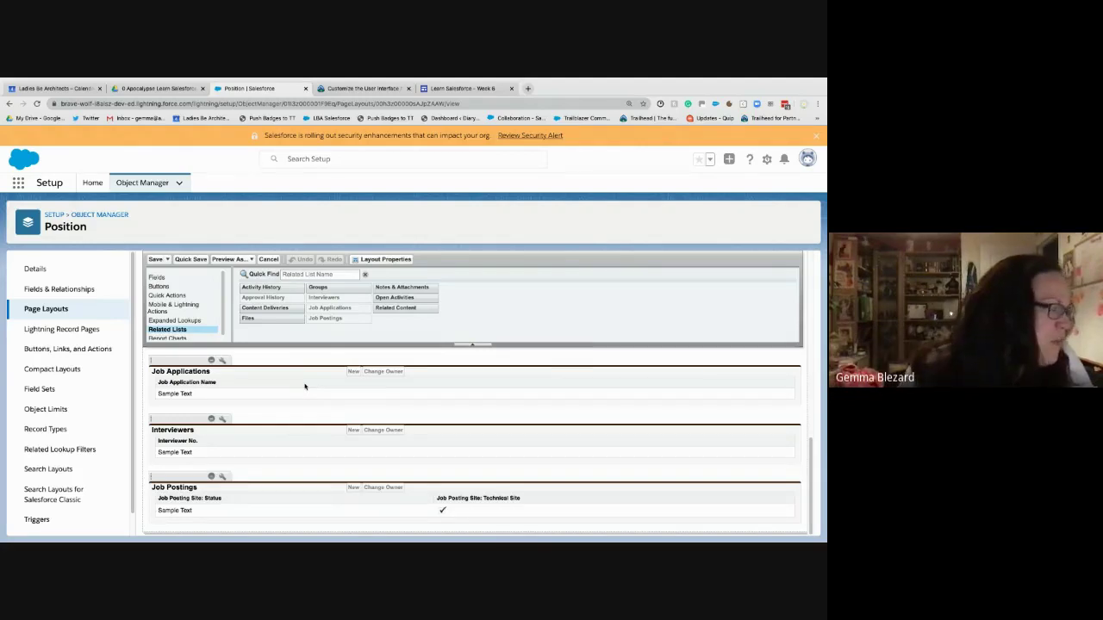
scroll(349, 372, "up", 10)
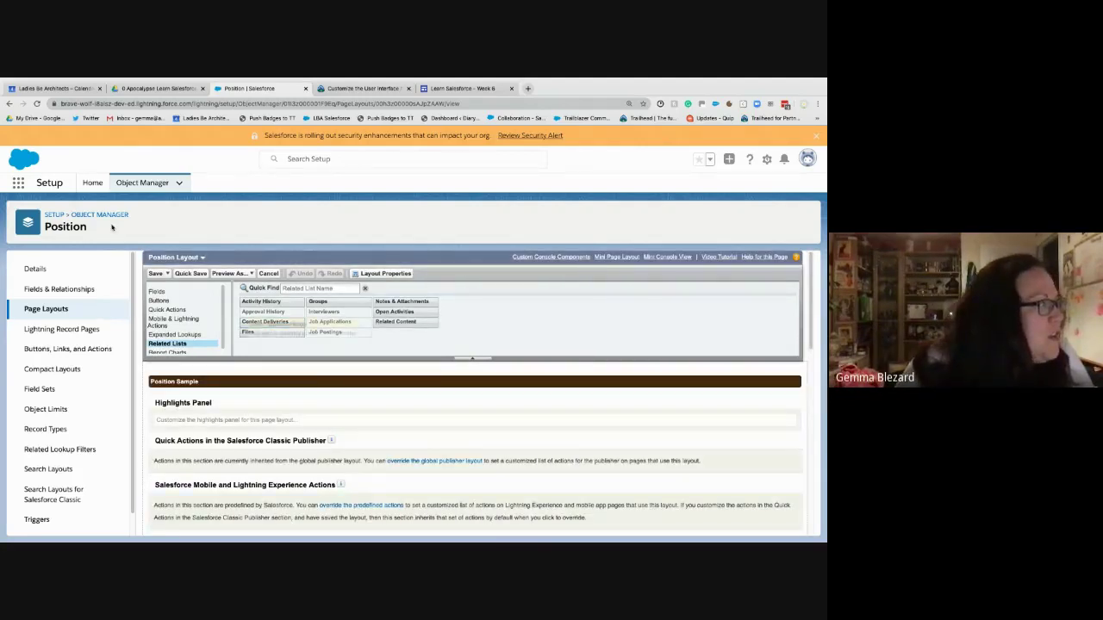
left_click(157, 274)
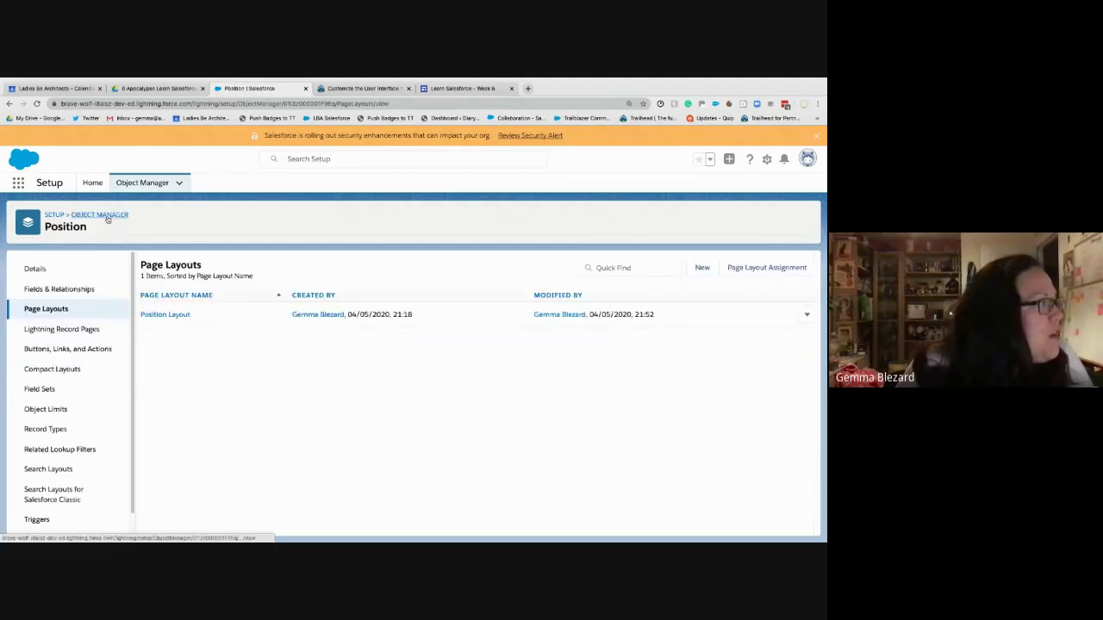
- Find the Job Posting Site object in Object Manager using 'job po' and list its page layouts
left_click(107, 217)
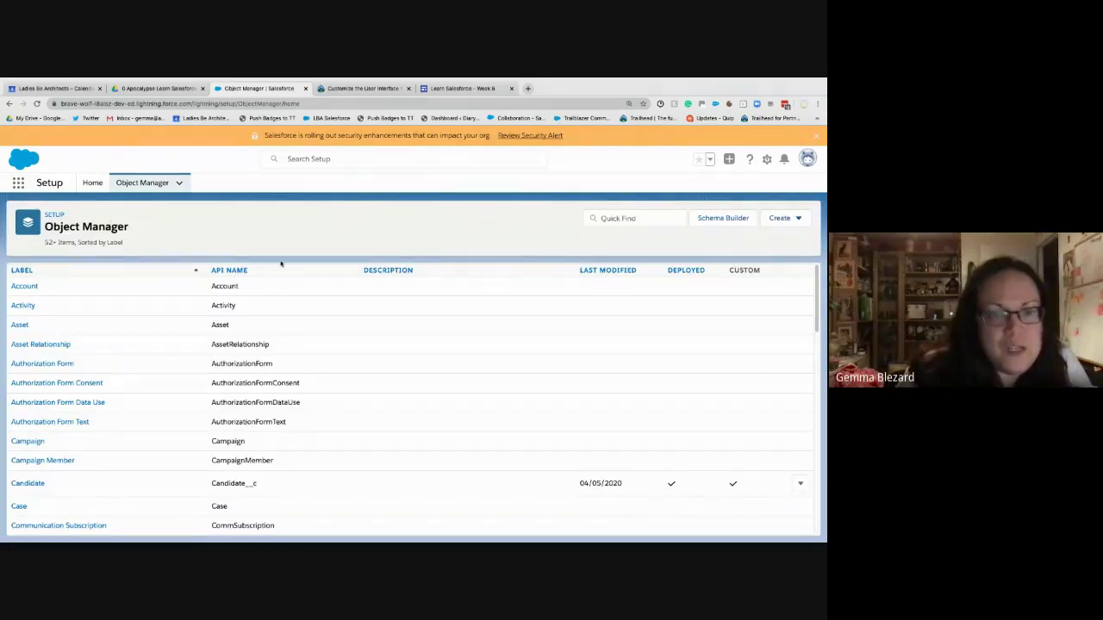
left_click(626, 220)
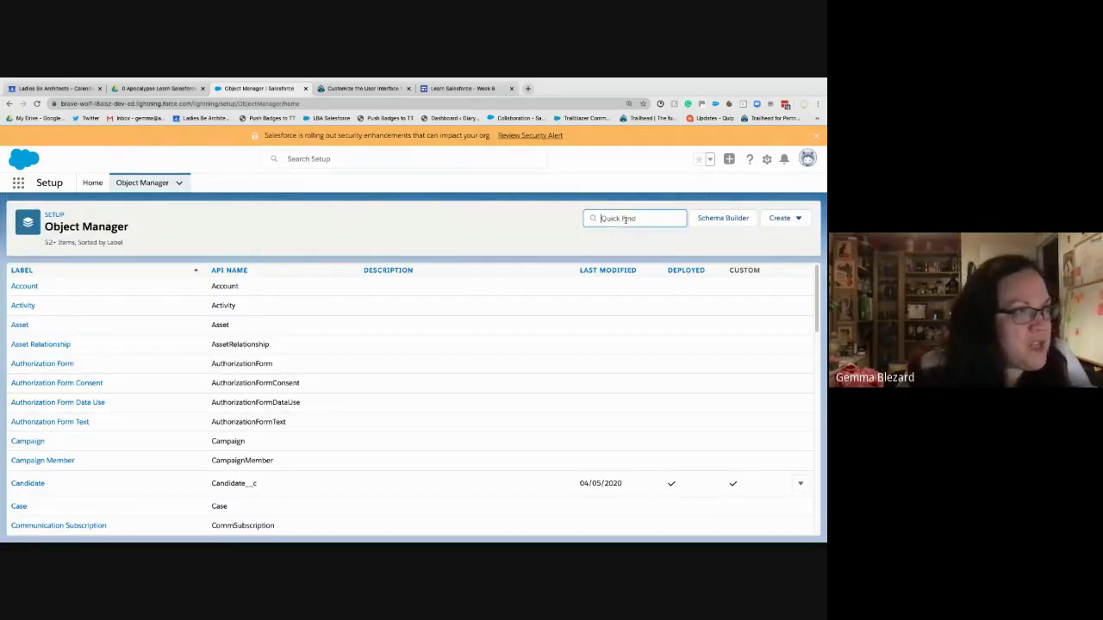
type("jo")
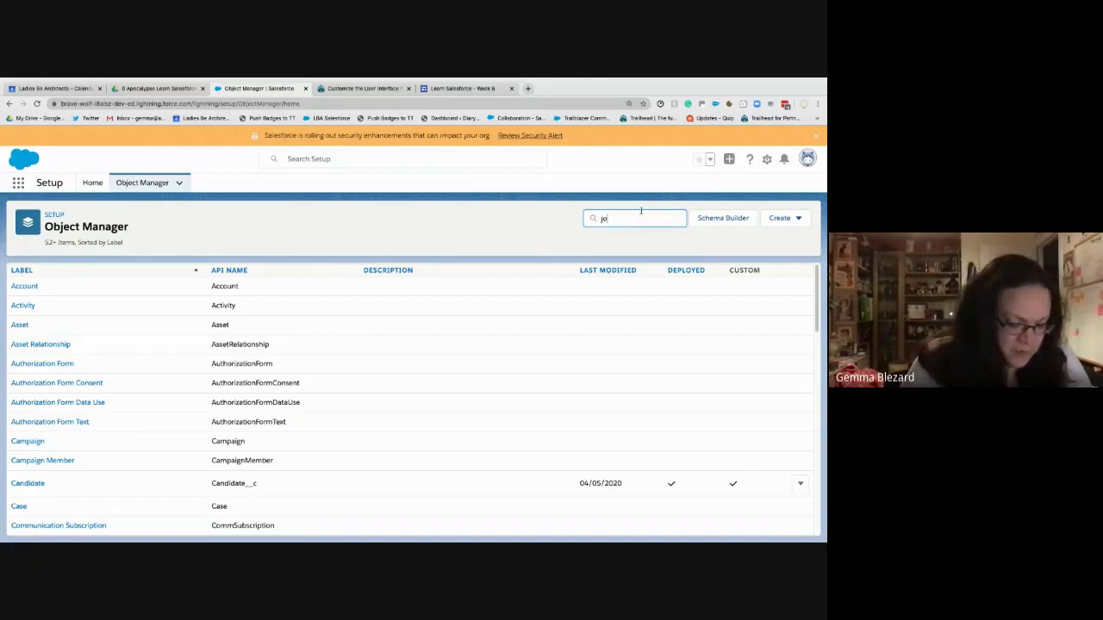
type("b po")
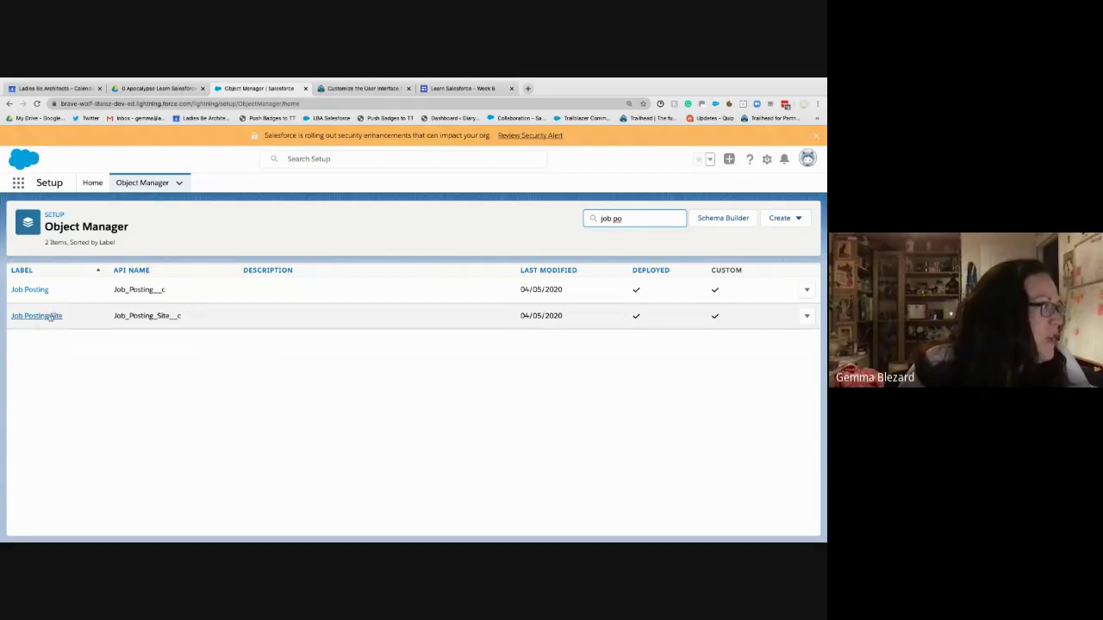
left_click(51, 316)
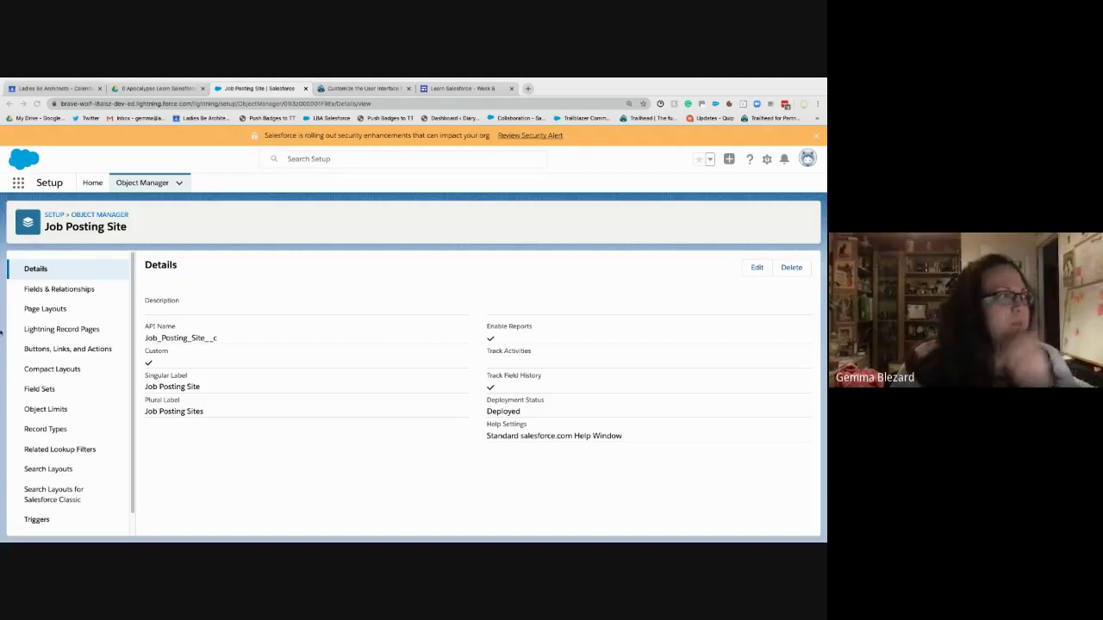
left_click(45, 308)
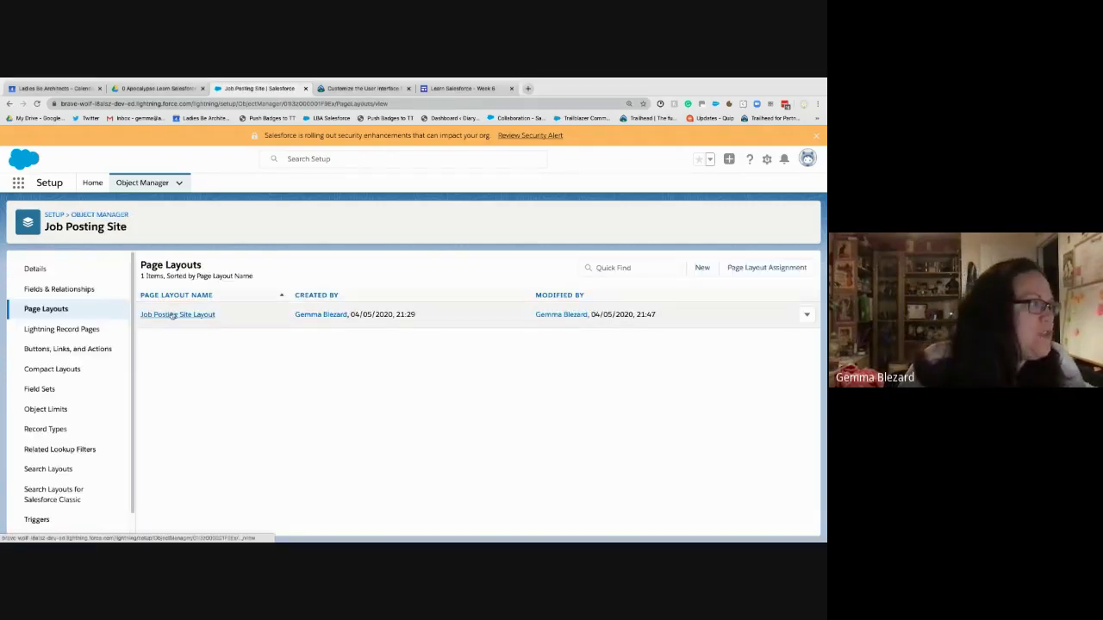
- Open Job Posting Site Layout in the layout editor and scroll down to its Related Lists
left_click(175, 315)
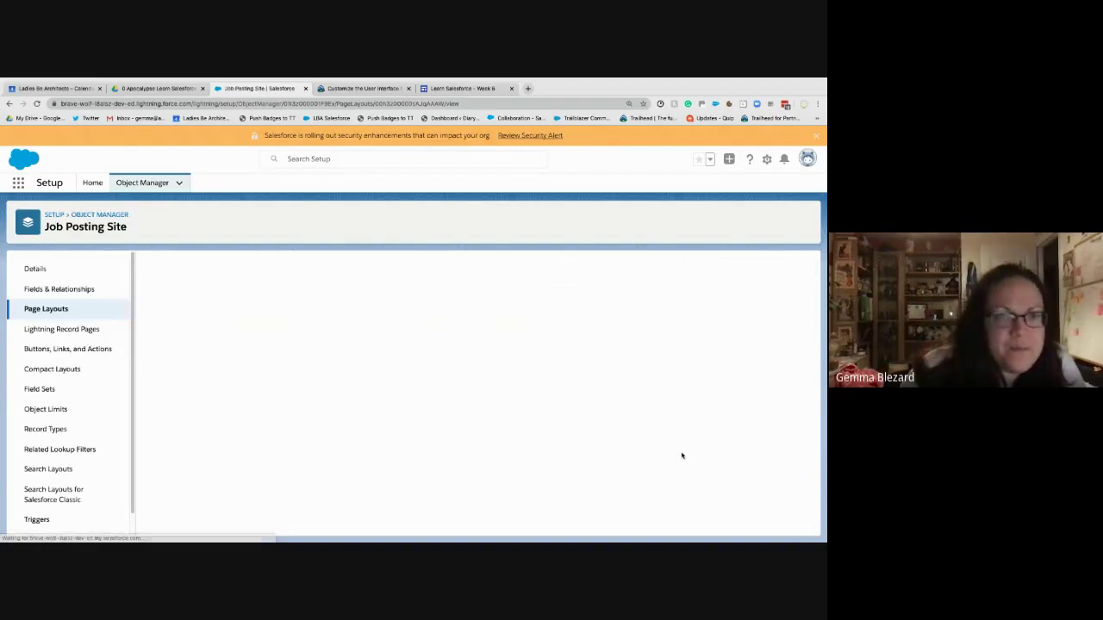
scroll(318, 468, "down", 10)
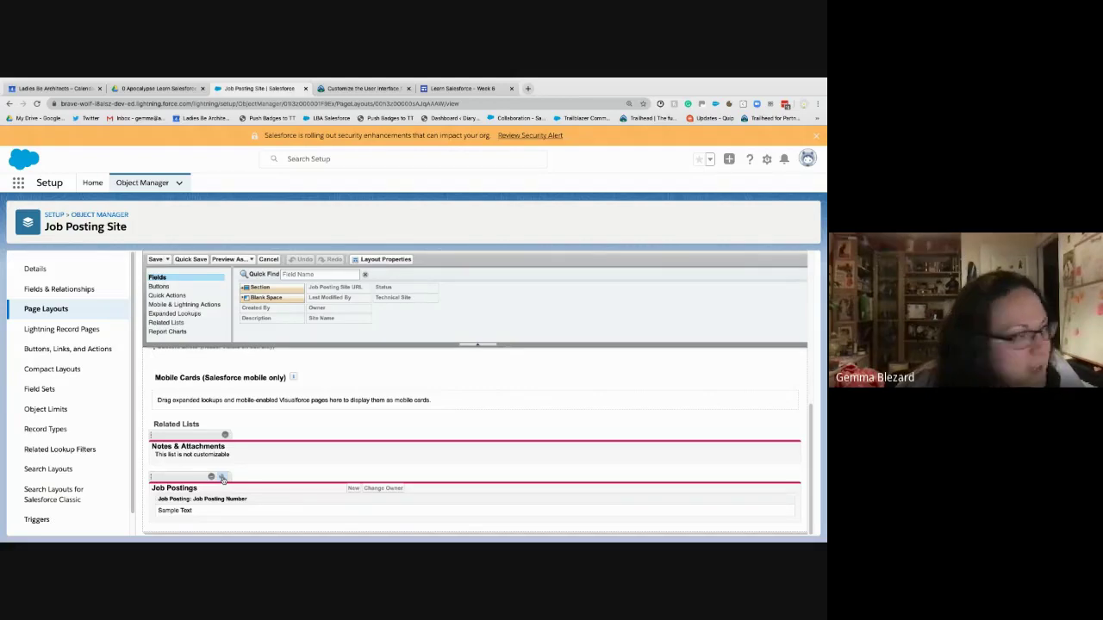
- Add Position: Status and Position: Title as columns of the Job Postings related list
left_click(222, 478)
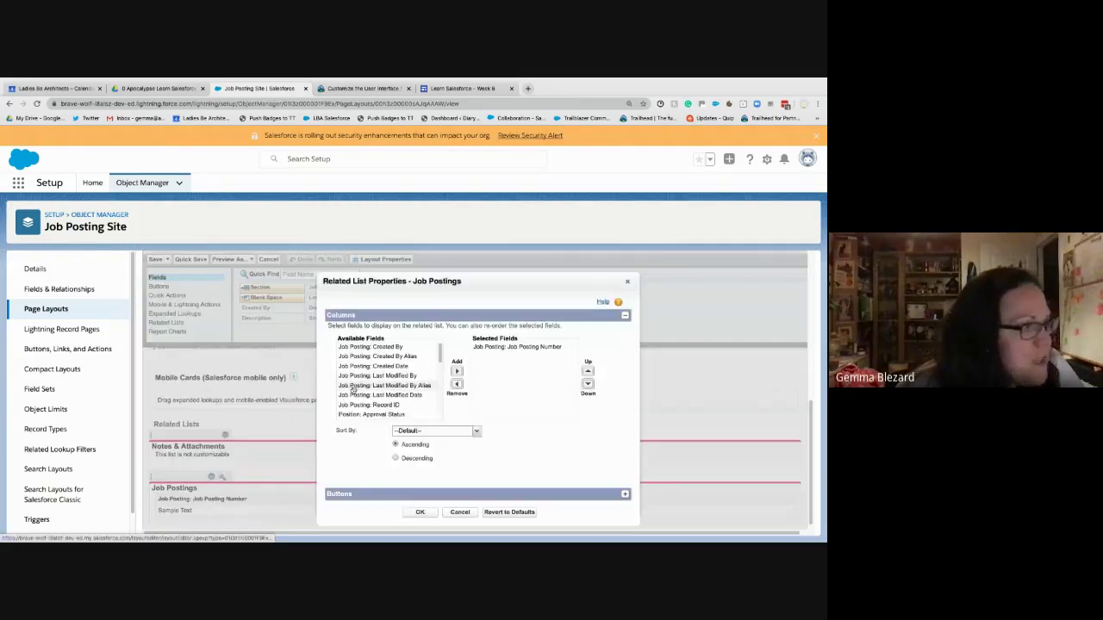
left_click(400, 385)
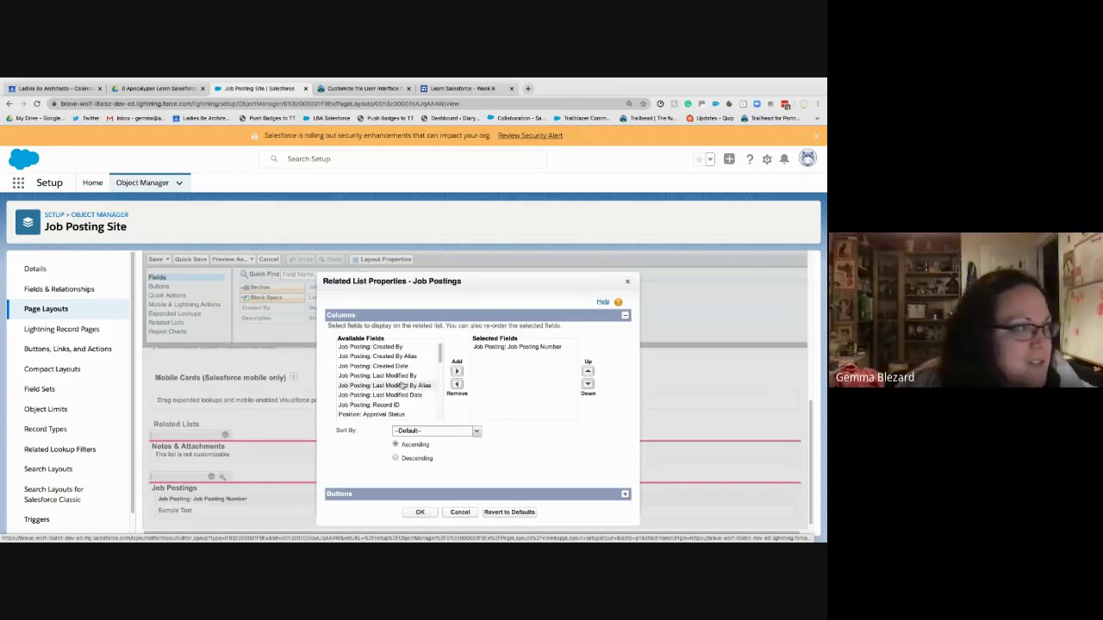
scroll(401, 385, "down", 1)
scroll(401, 385, "down", 3)
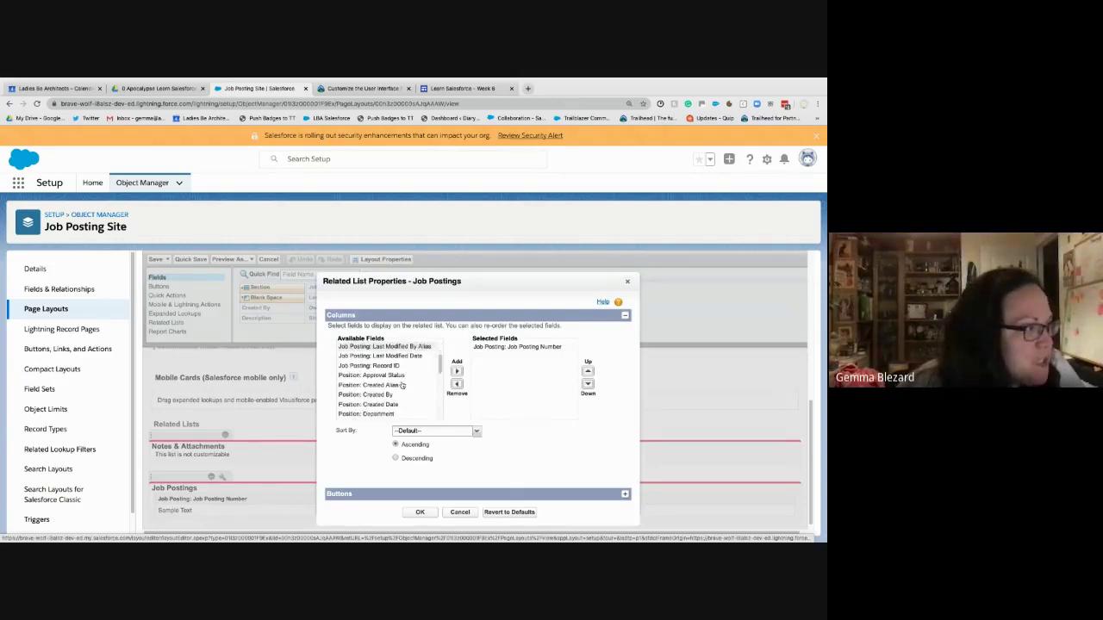
scroll(402, 385, "down", 3)
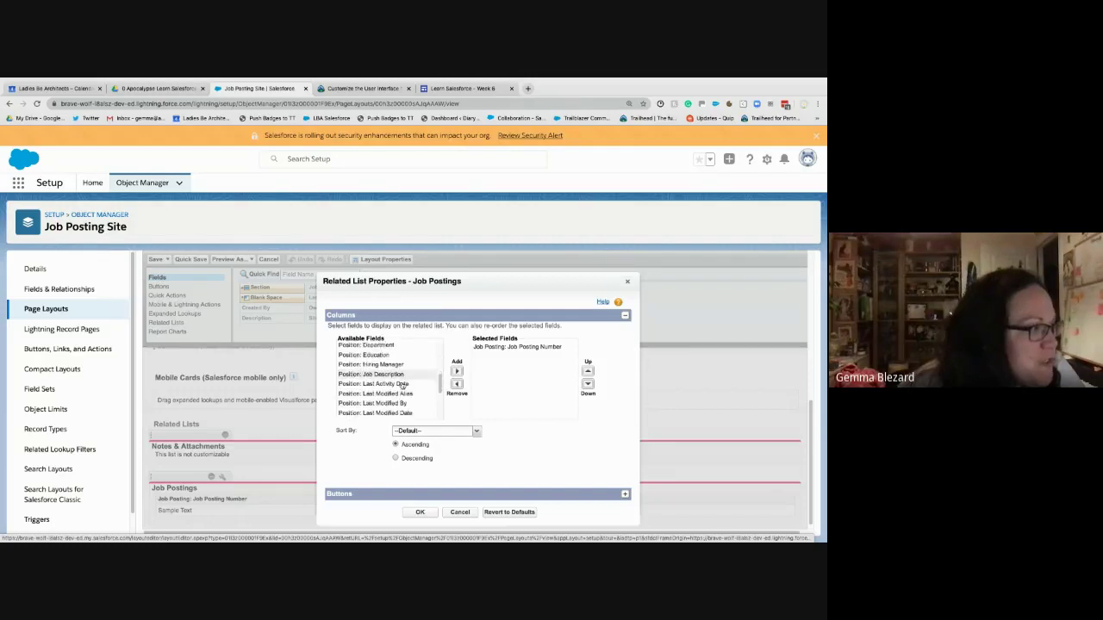
scroll(402, 385, "down", 2)
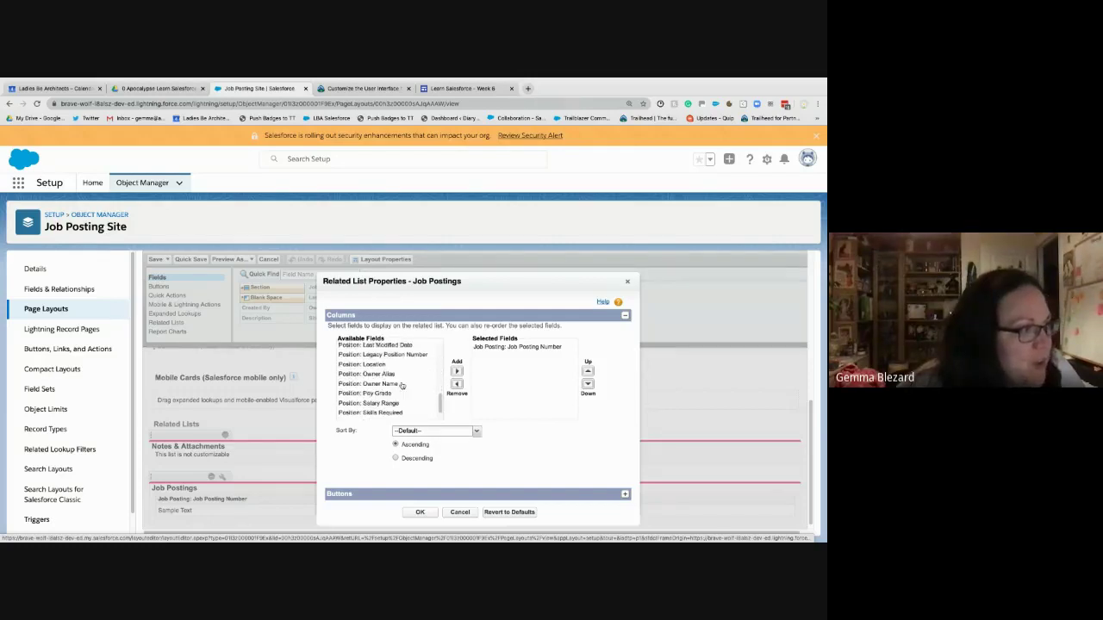
scroll(402, 385, "down", 3)
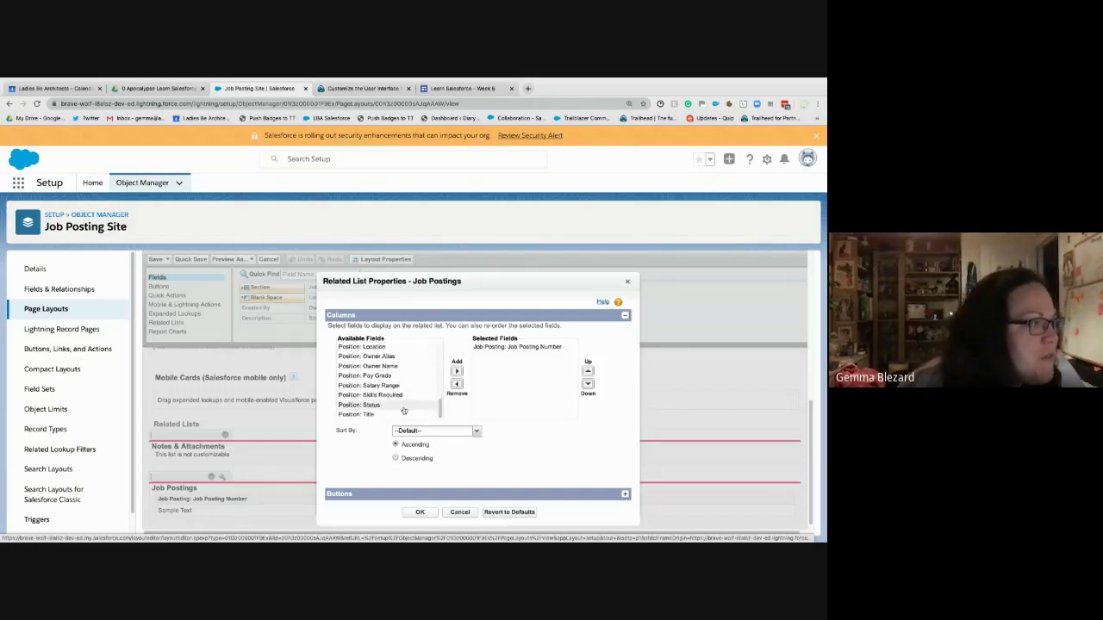
left_click(403, 410)
left_click(403, 408)
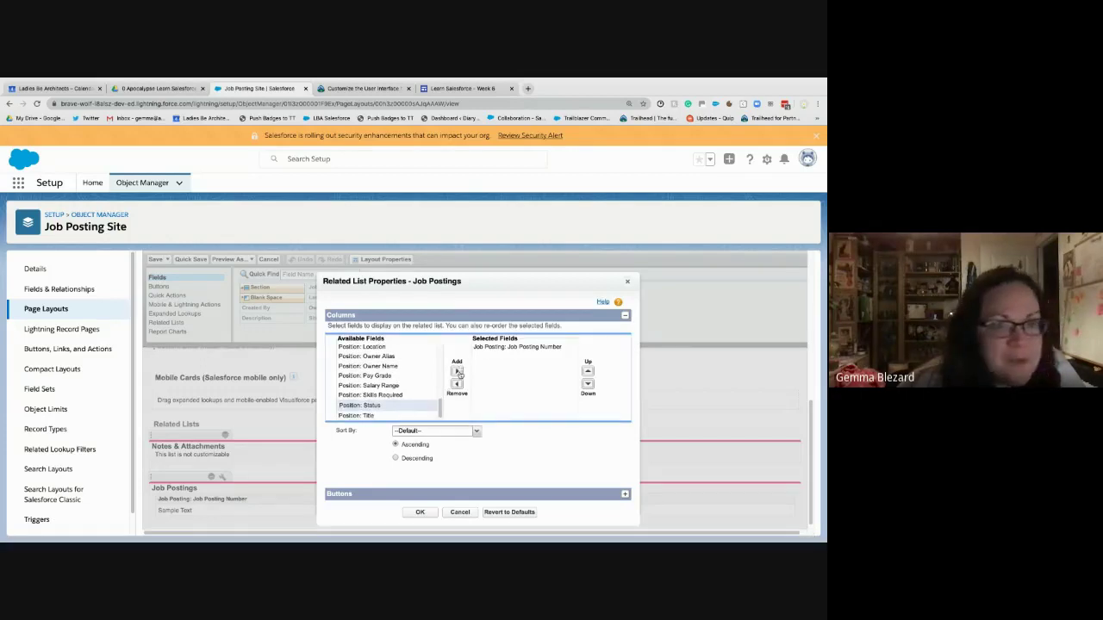
left_click(458, 372)
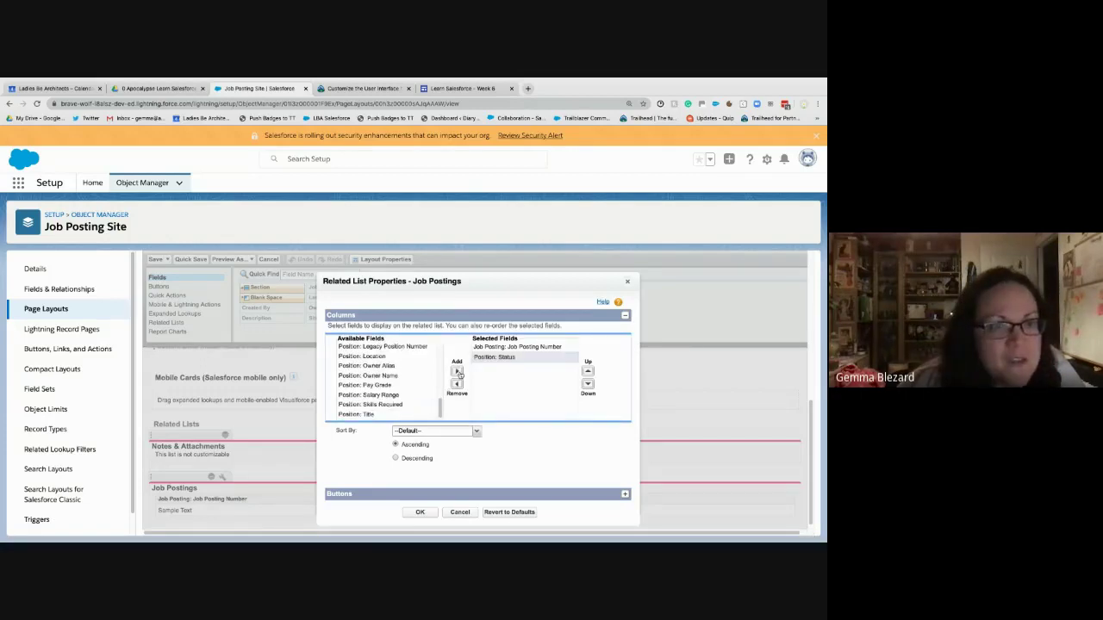
left_click(383, 414)
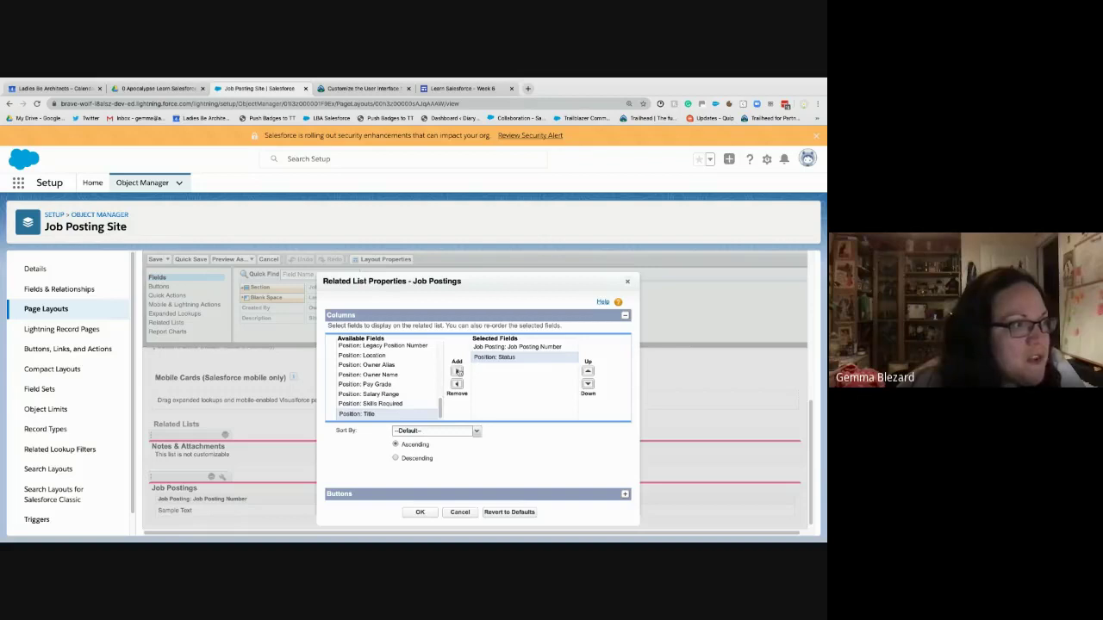
left_click(457, 371)
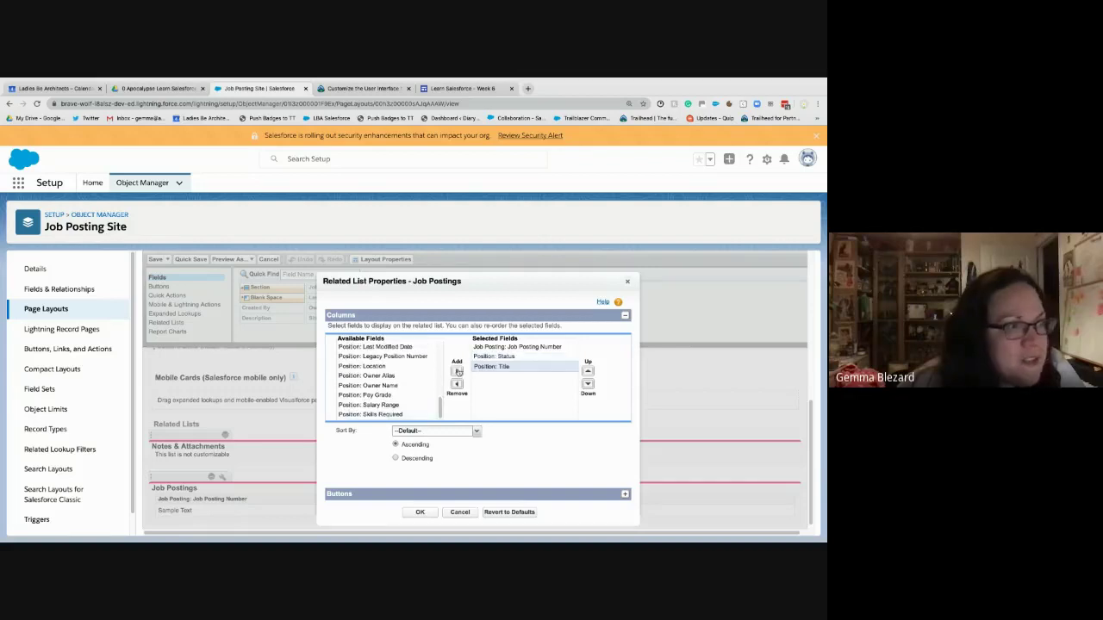
- Remove the Job Posting Number column, confirm the related list properties, and save the layout
left_click(515, 347)
left_click(457, 385)
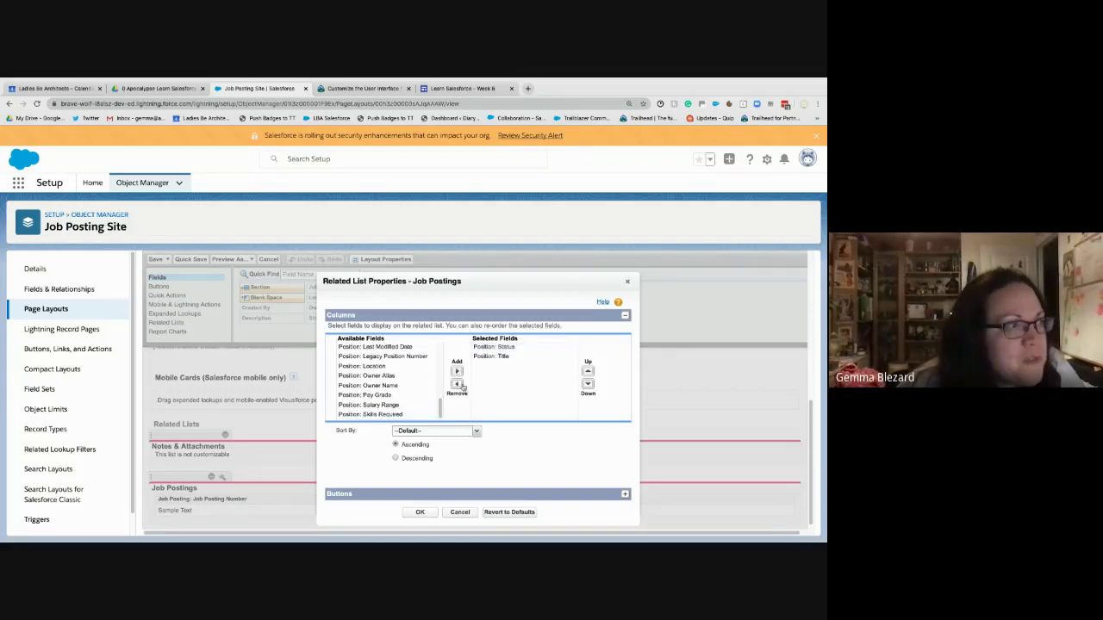
left_click(517, 447)
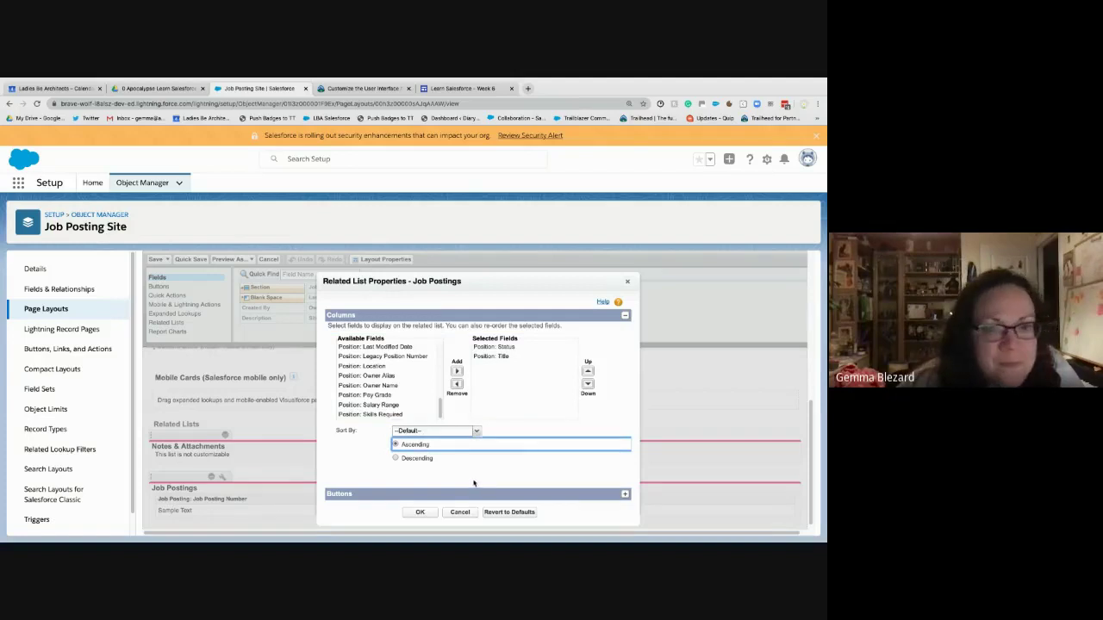
scroll(473, 484, "down", 1)
left_click(421, 506)
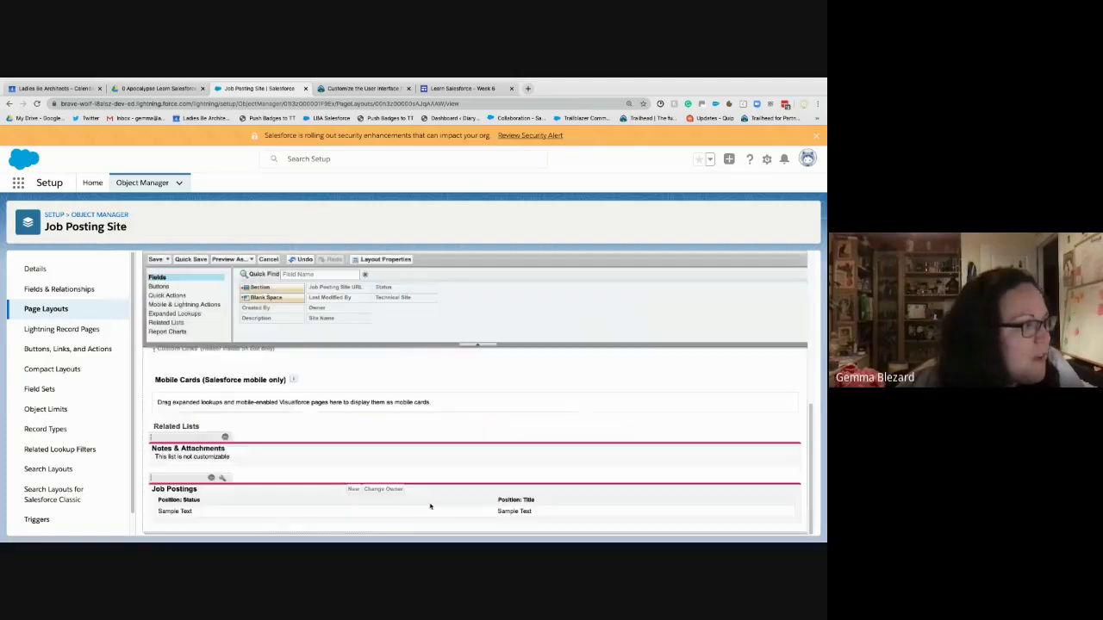
left_click(162, 263)
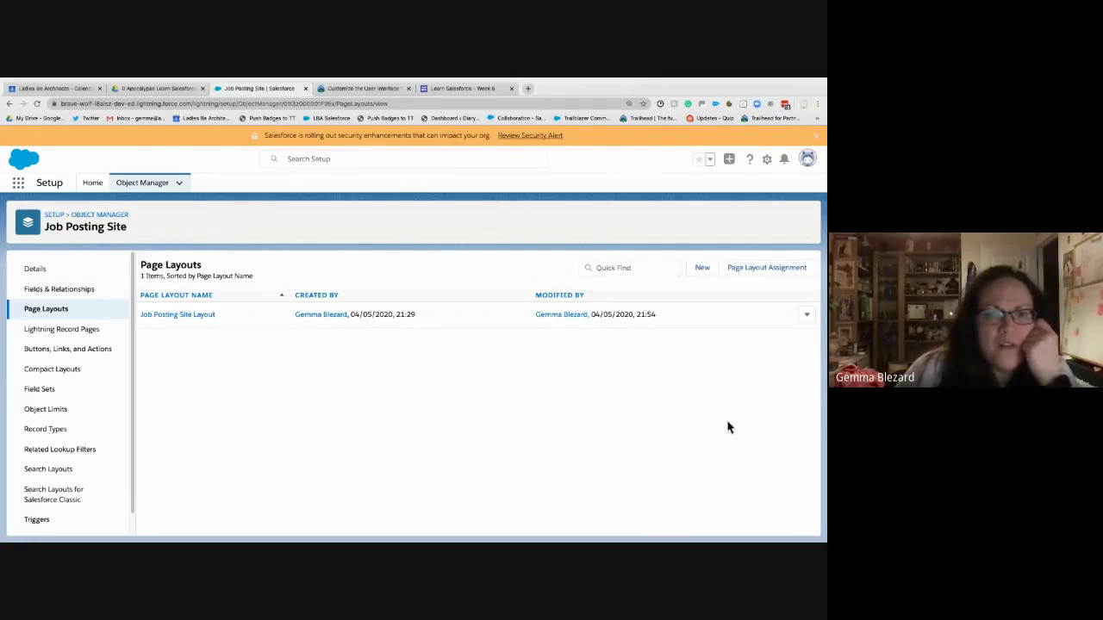
- Search the App Launcher for 'positi' and open the Positions item
left_click(21, 185)
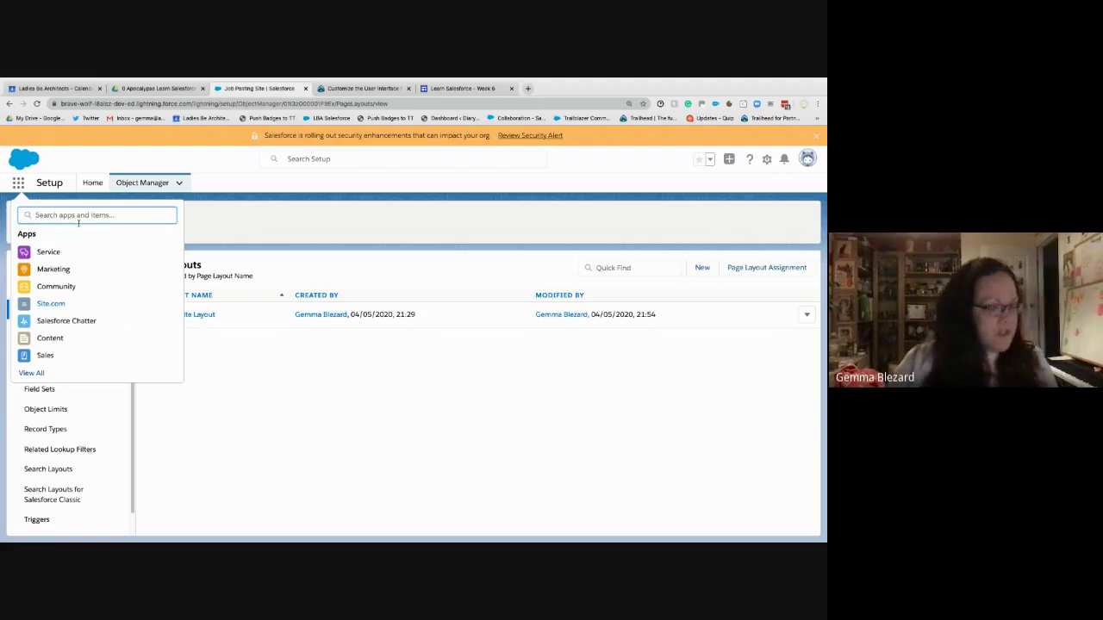
type("posti")
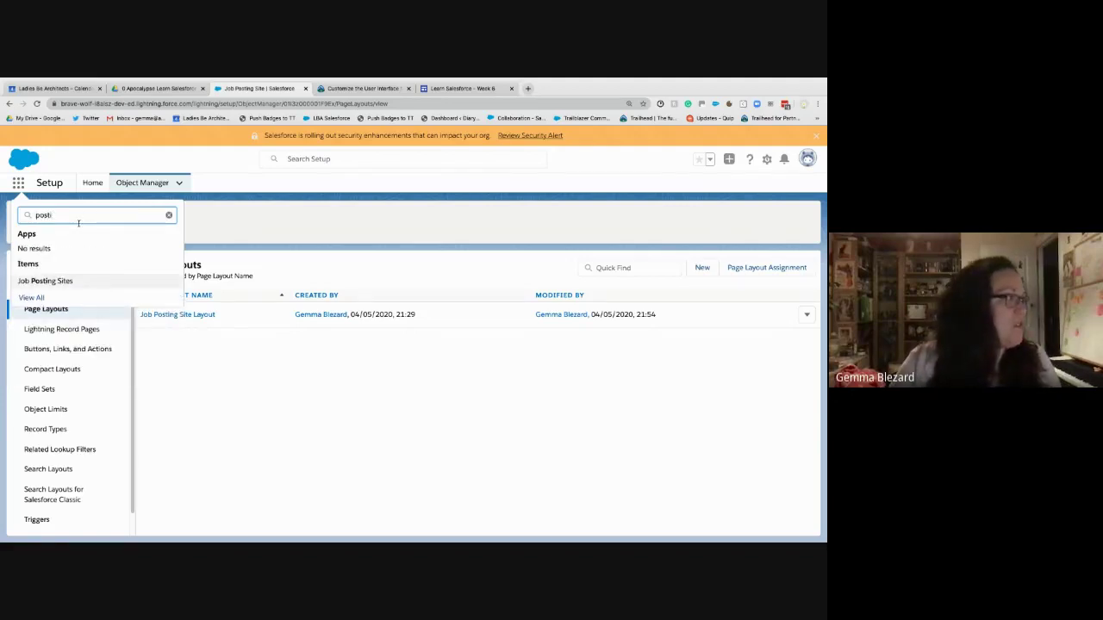
key("BackSpace")
key("BackSpace")
type("i")
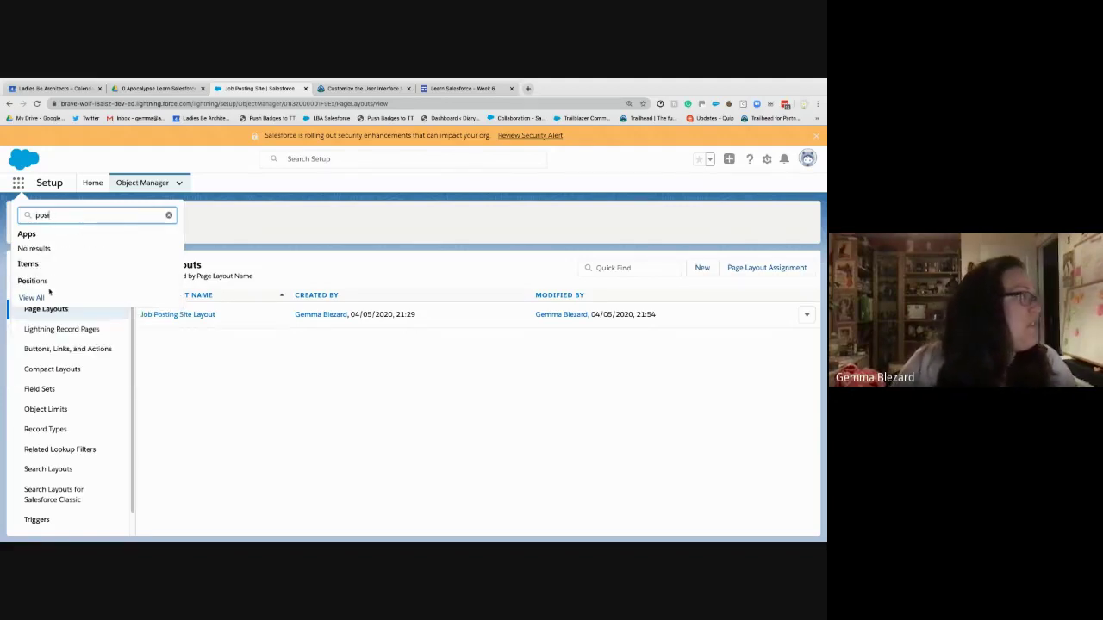
left_click(35, 280)
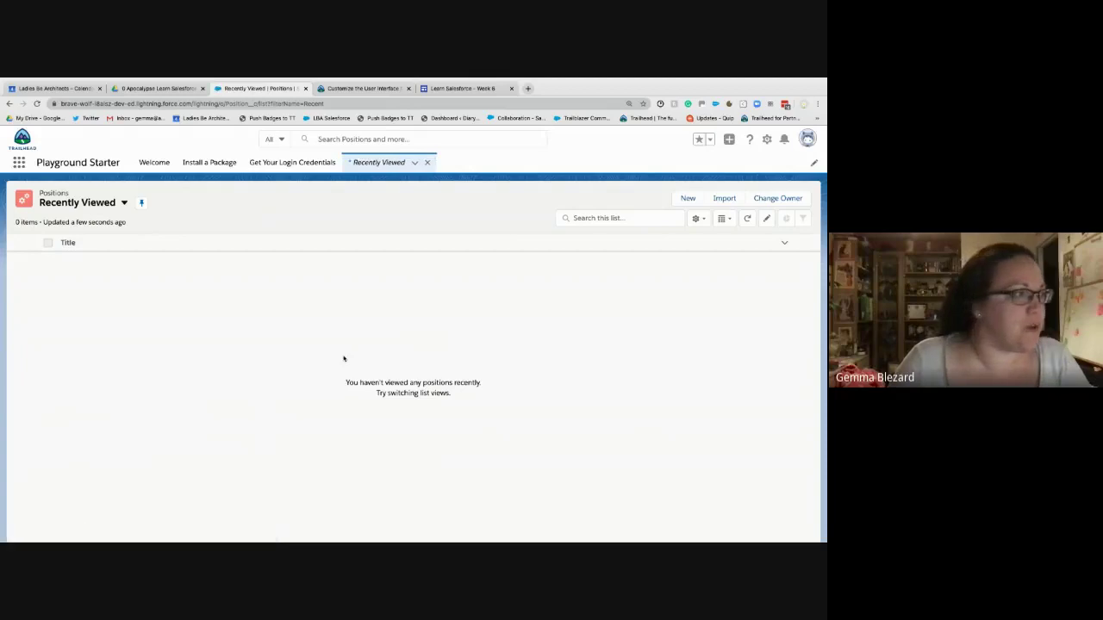
- Start a new Position titled Super Sales Rep with Department Sales, Approval Status Approved, Location US
left_click(688, 200)
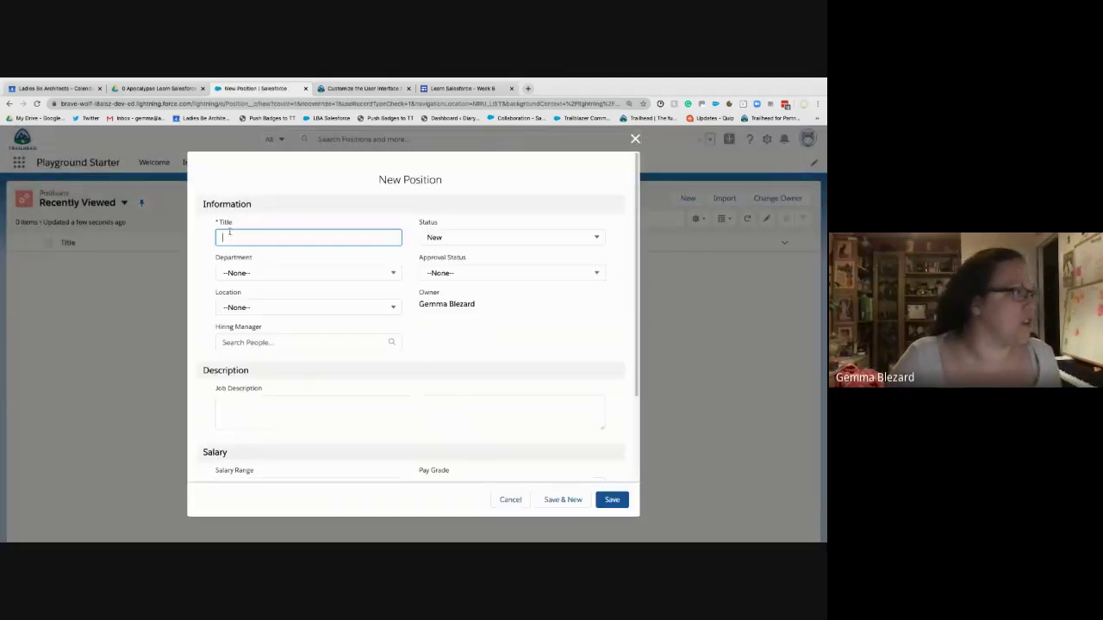
type("Sup")
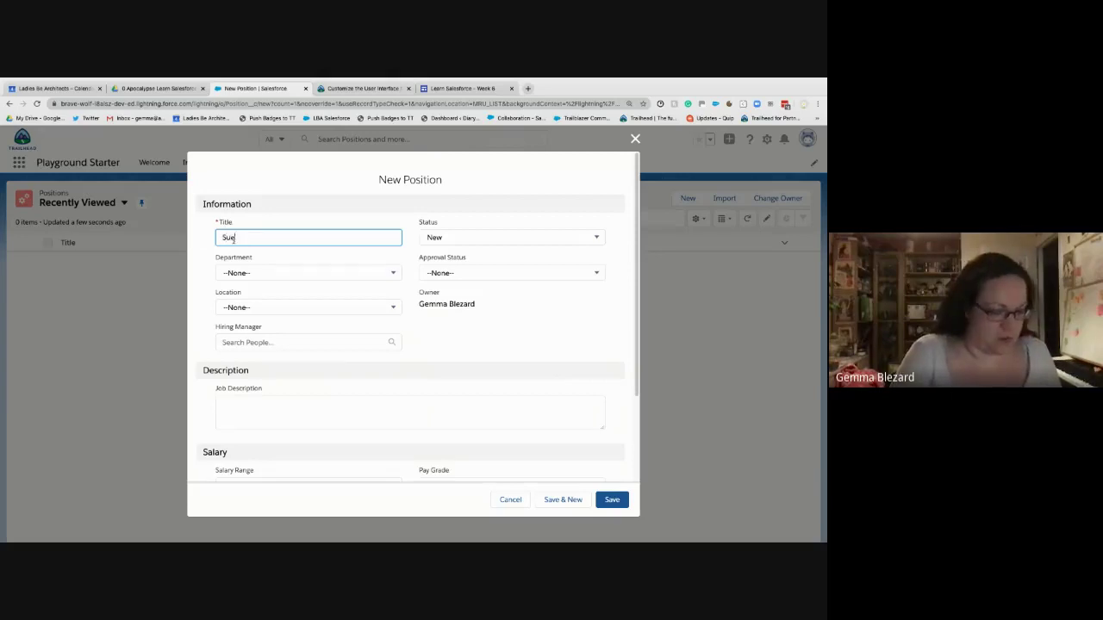
type("er Sales ")
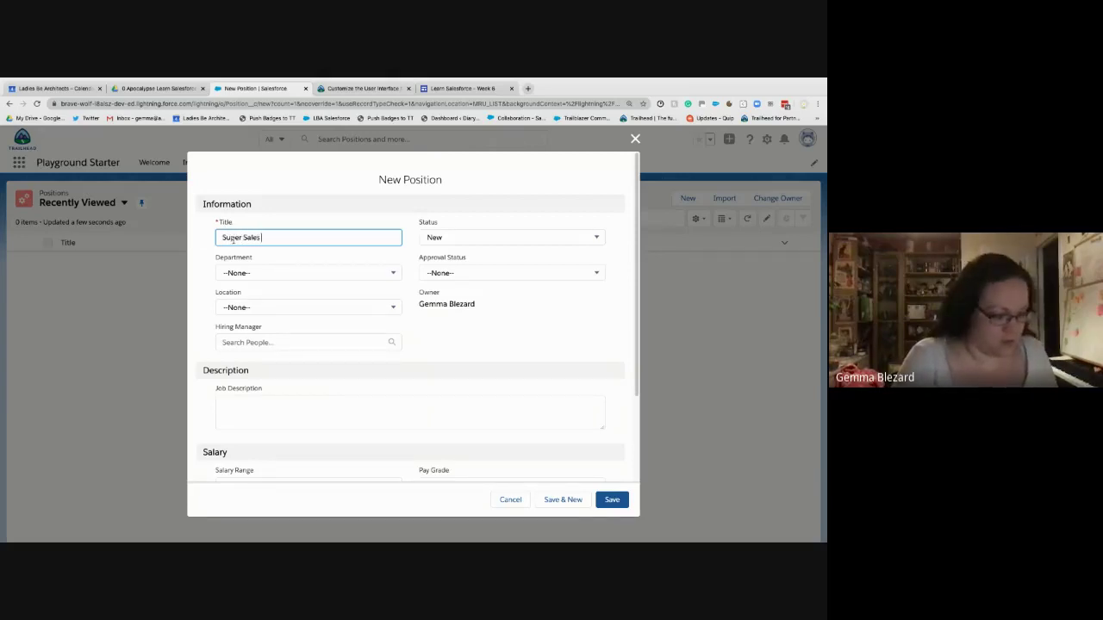
type("Rep")
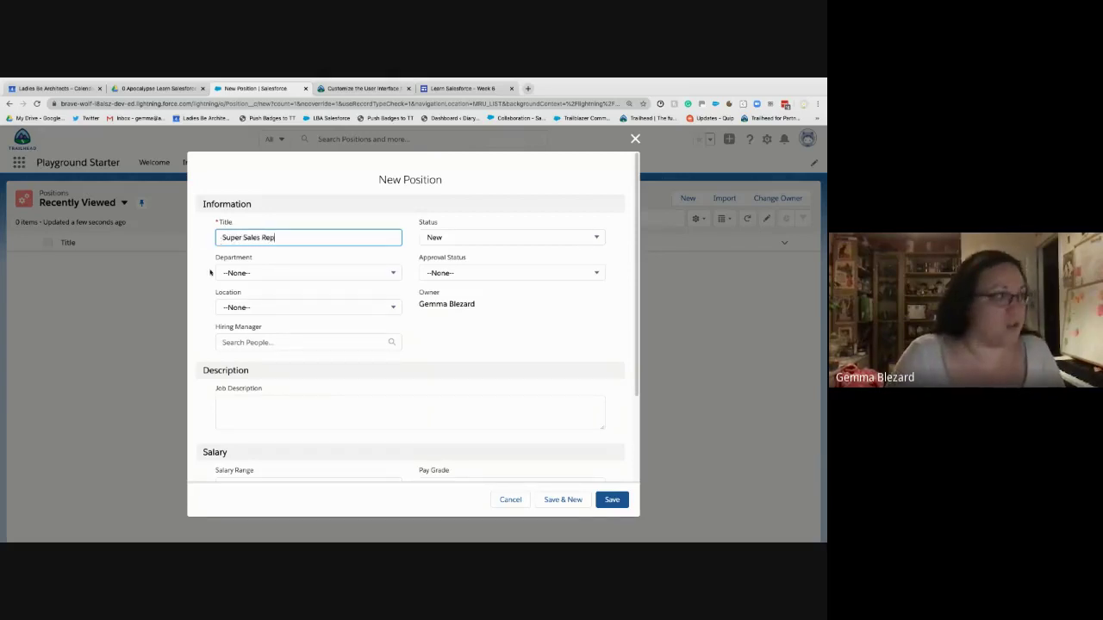
left_click(282, 278)
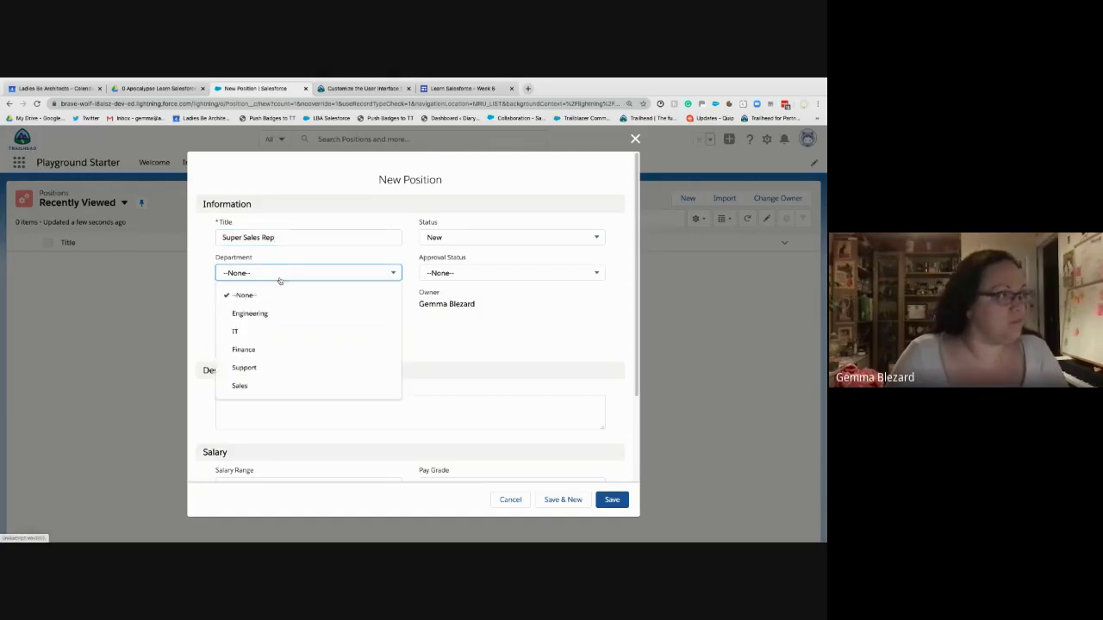
left_click(246, 386)
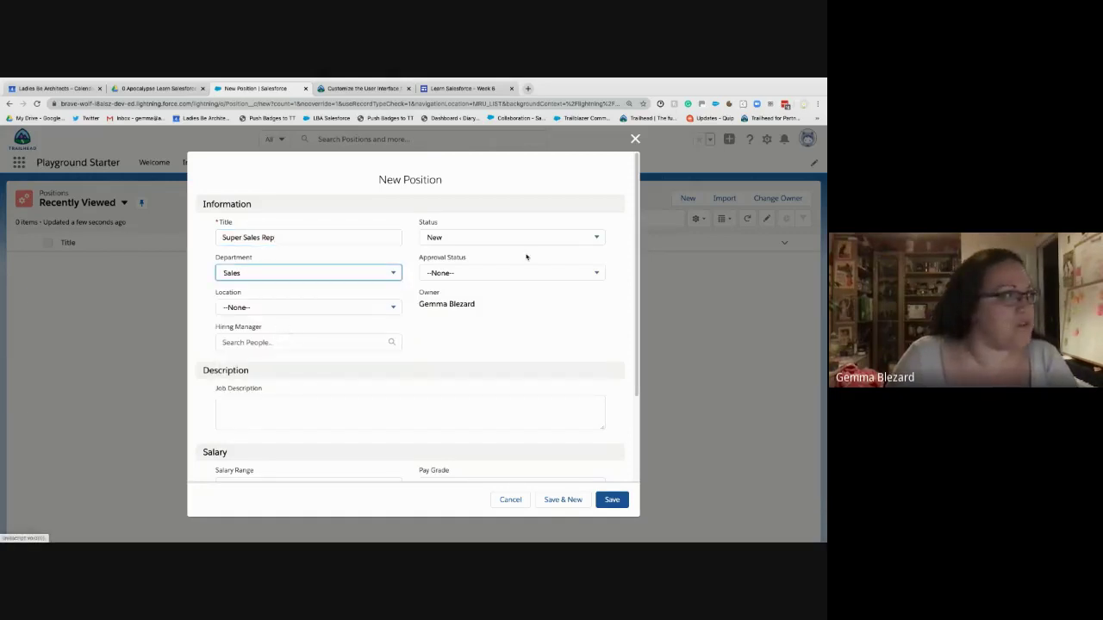
left_click(487, 274)
left_click(481, 331)
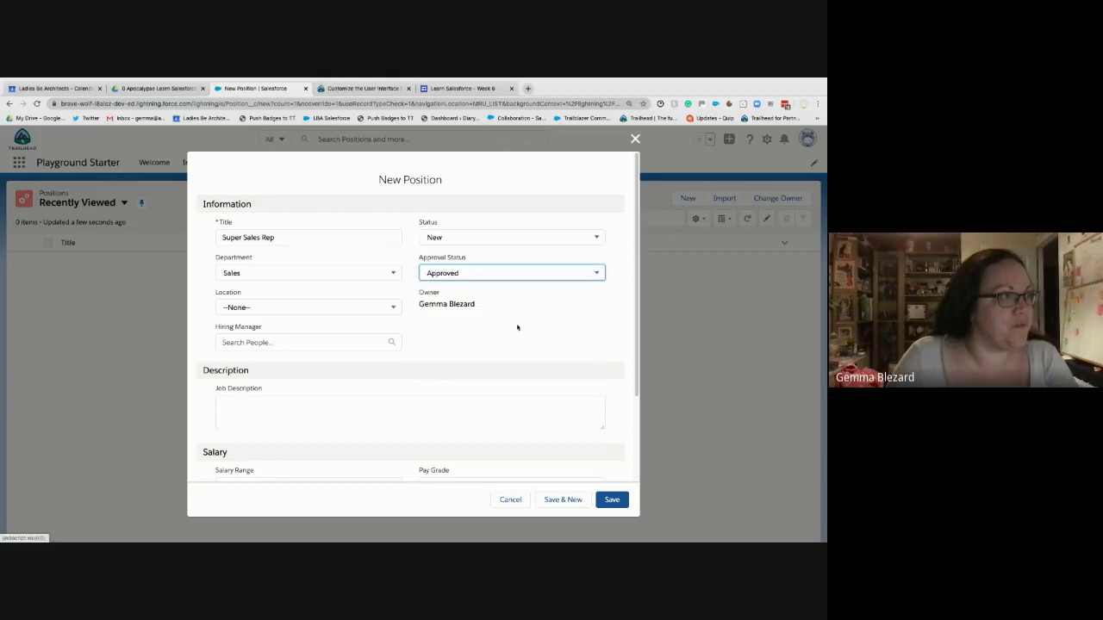
left_click(298, 310)
left_click(270, 402)
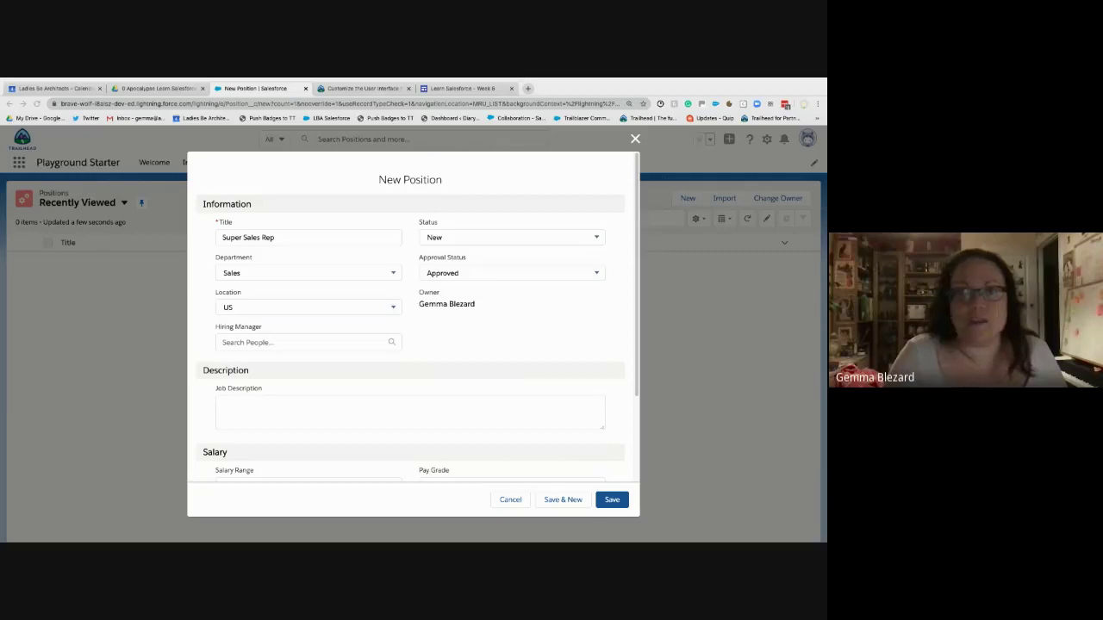
- Paste the job description into the position and save the Super Sales Rep record
left_click(374, 406)
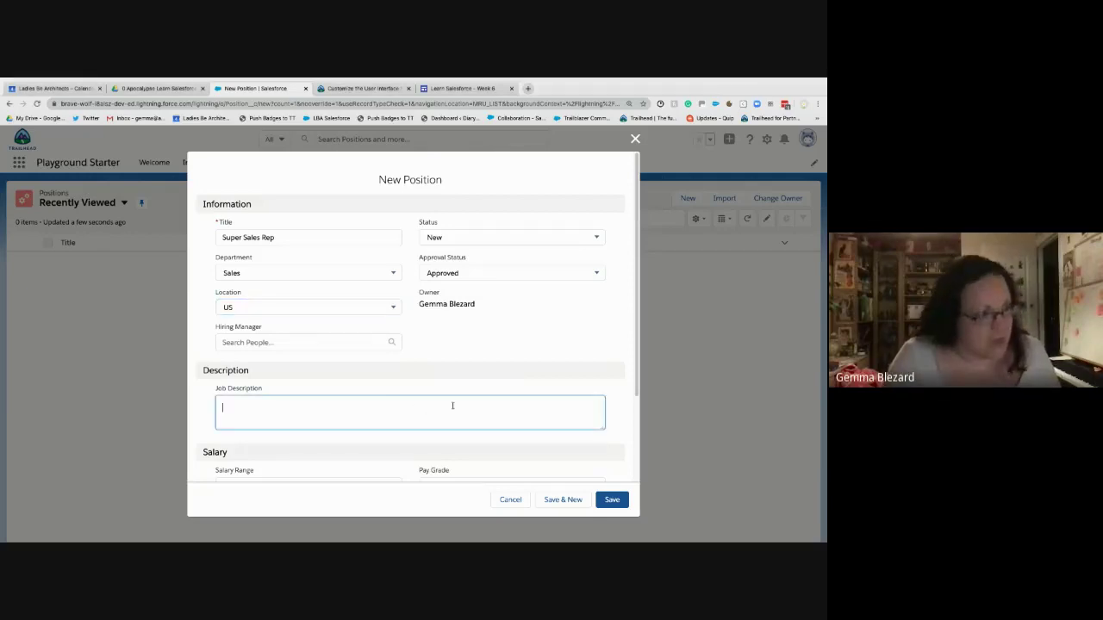
type("Sales rep to join the AW Computing team serving the eastern region of AMER")
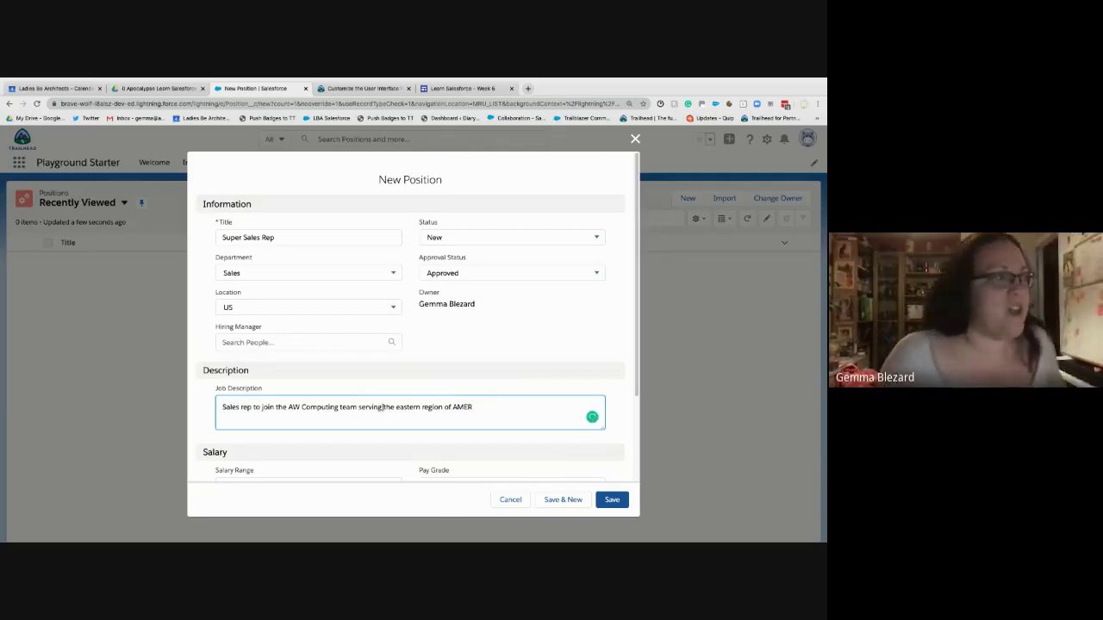
scroll(624, 517, "down", 1)
left_click(612, 506)
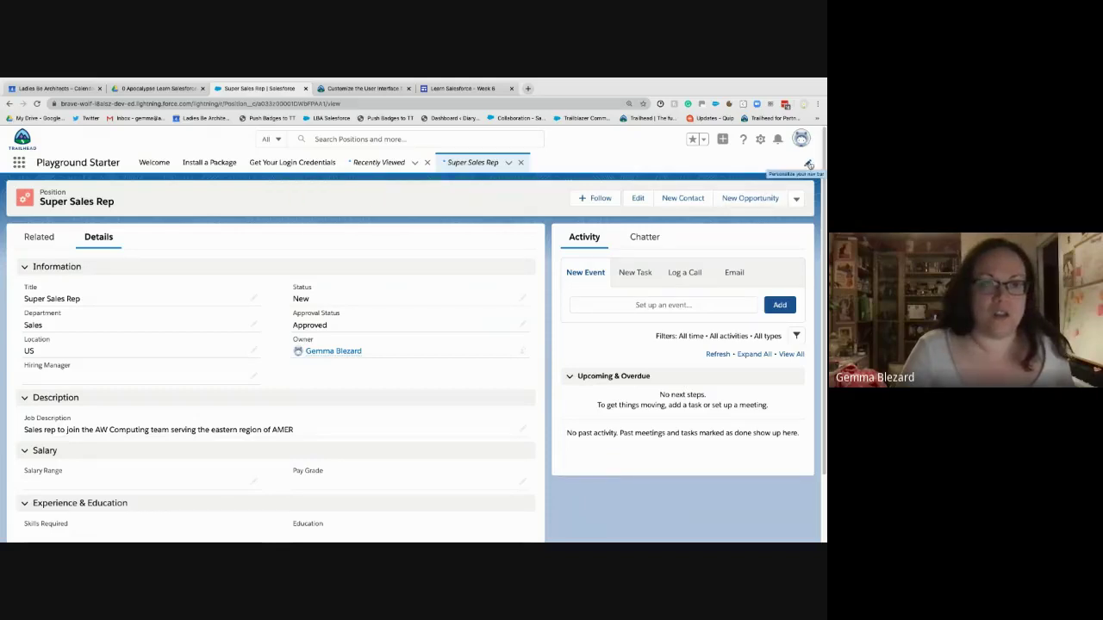
left_click(808, 164)
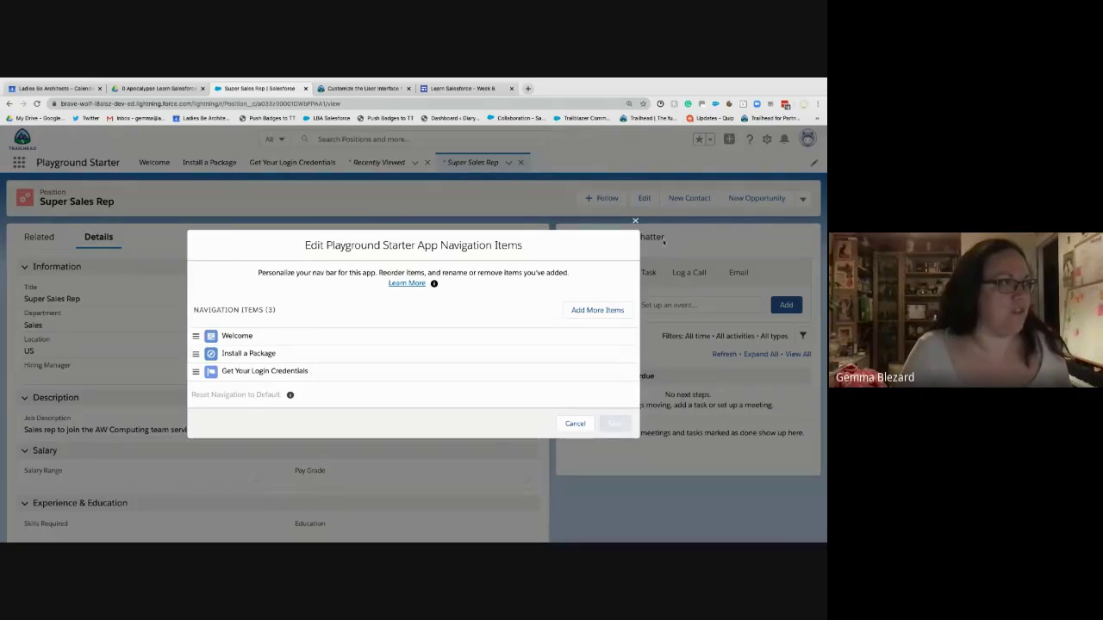
- Add Job Posting Sites from all available items to the Playground Starter navigation and save
left_click(637, 220)
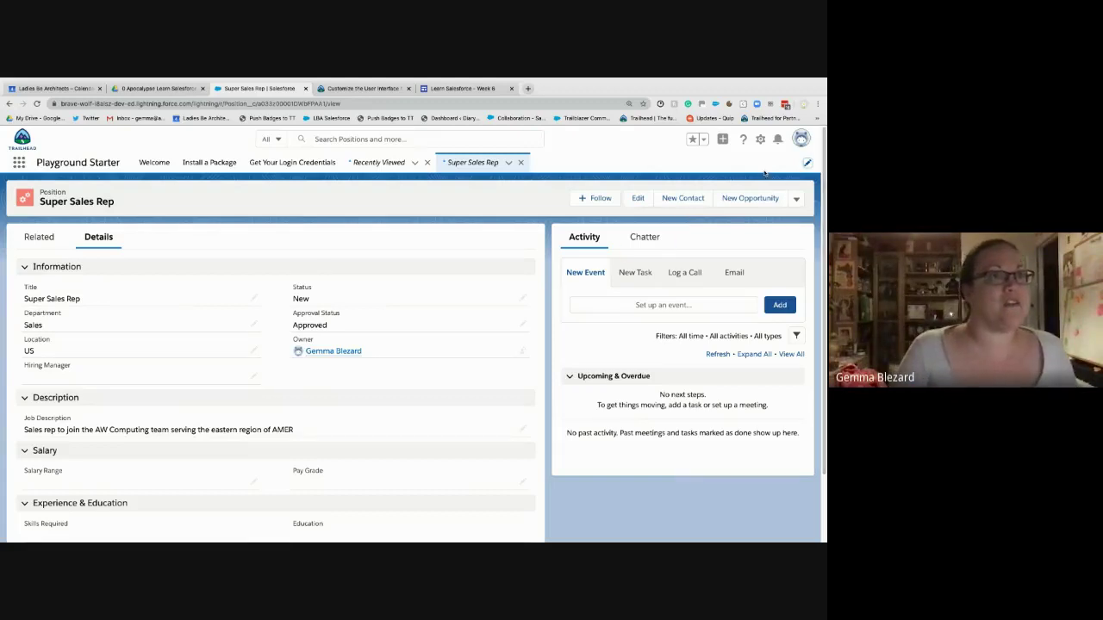
left_click(807, 164)
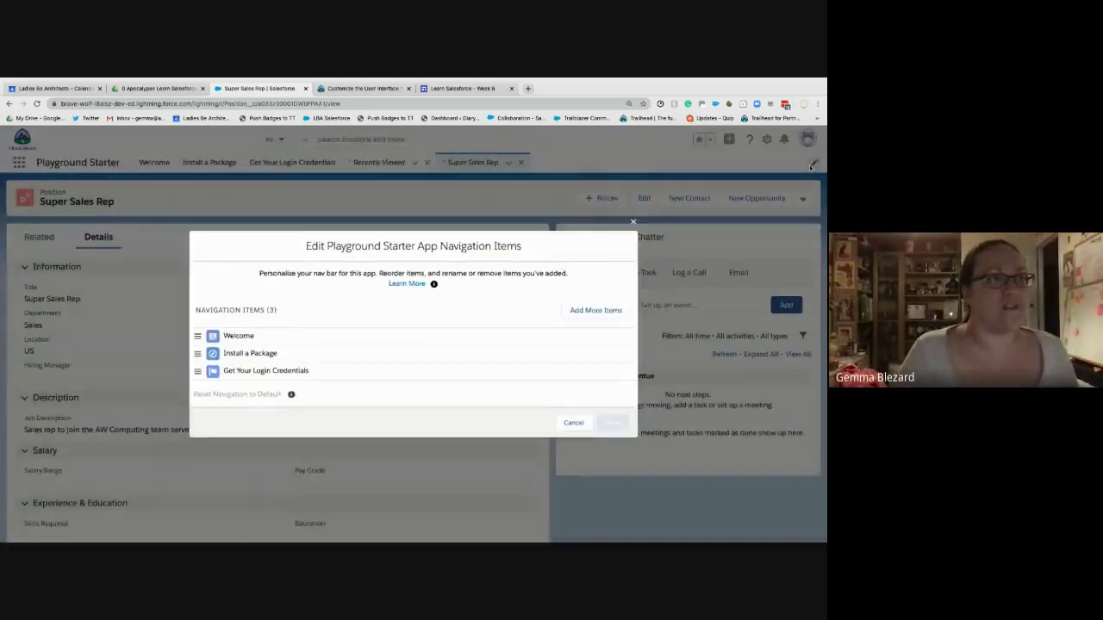
left_click(596, 311)
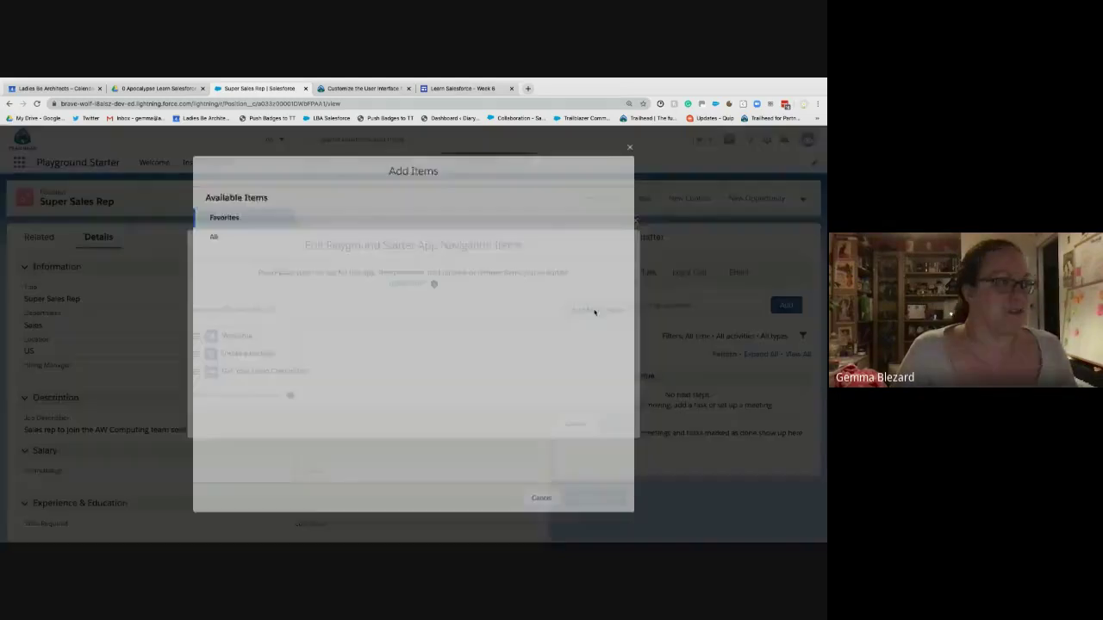
left_click(209, 234)
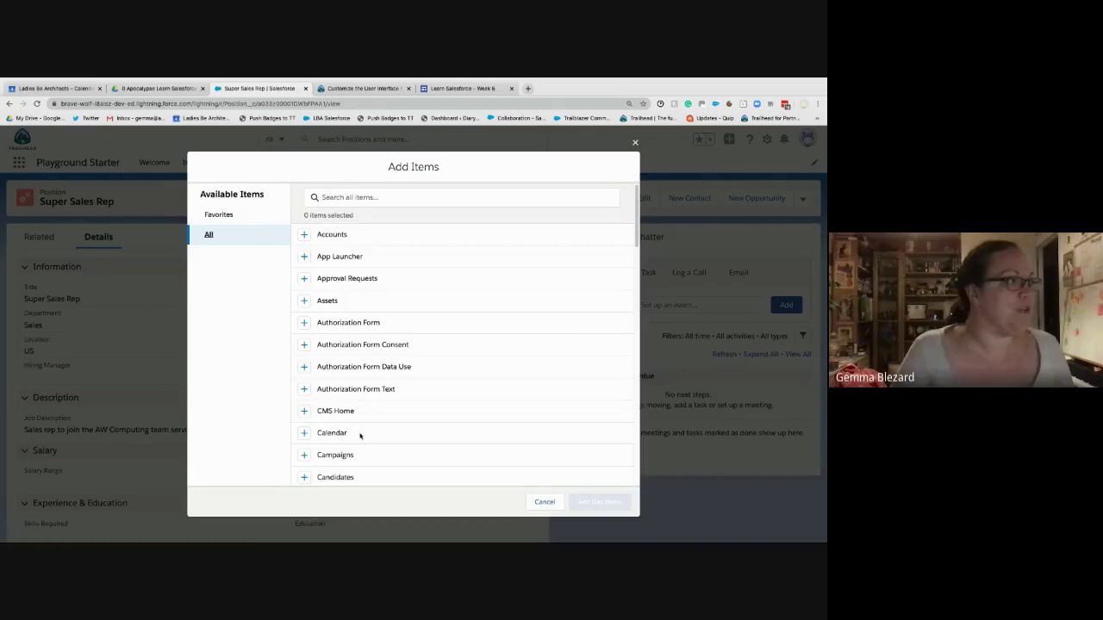
scroll(360, 436, "down", 3)
scroll(368, 441, "down", 10)
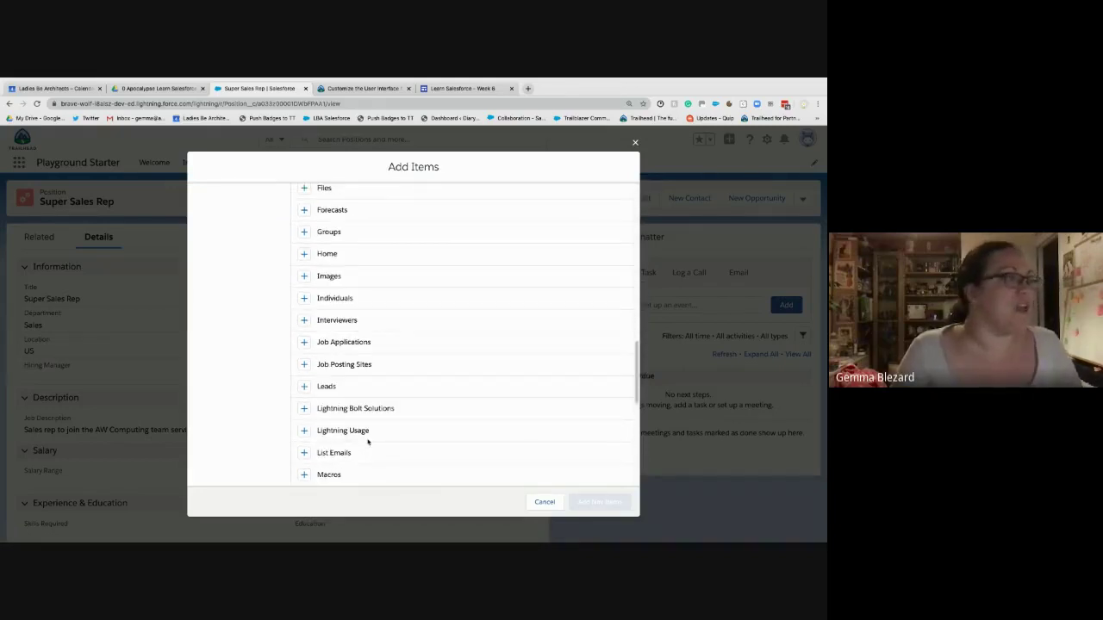
left_click(305, 365)
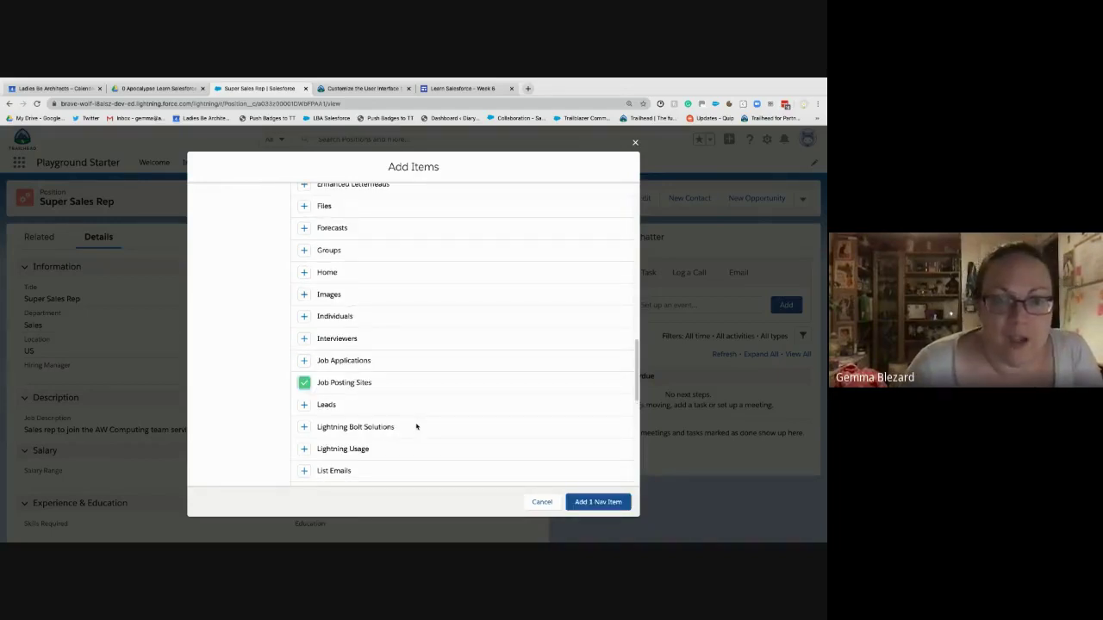
left_click(590, 503)
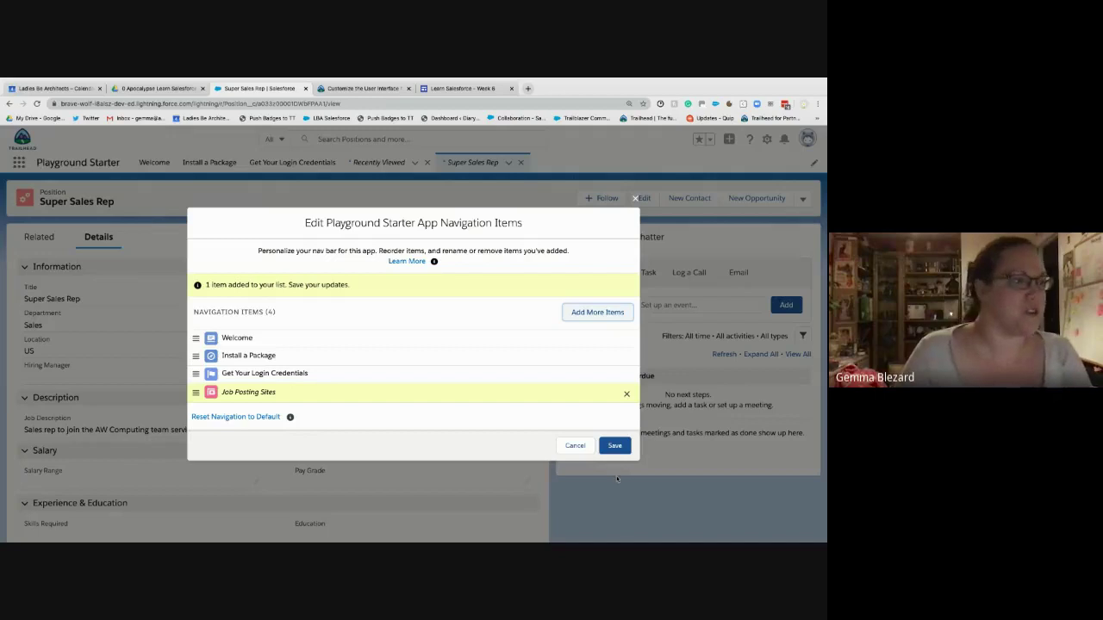
left_click(614, 445)
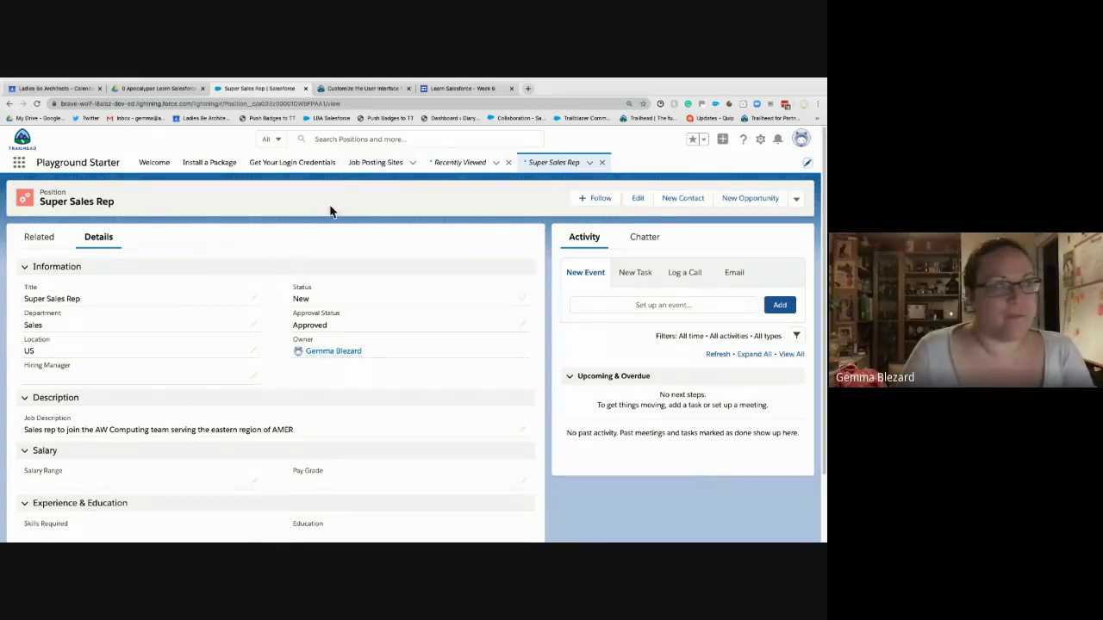
- Start a new Job Posting Site record with Site Name Lots-O-Jobs
left_click(413, 163)
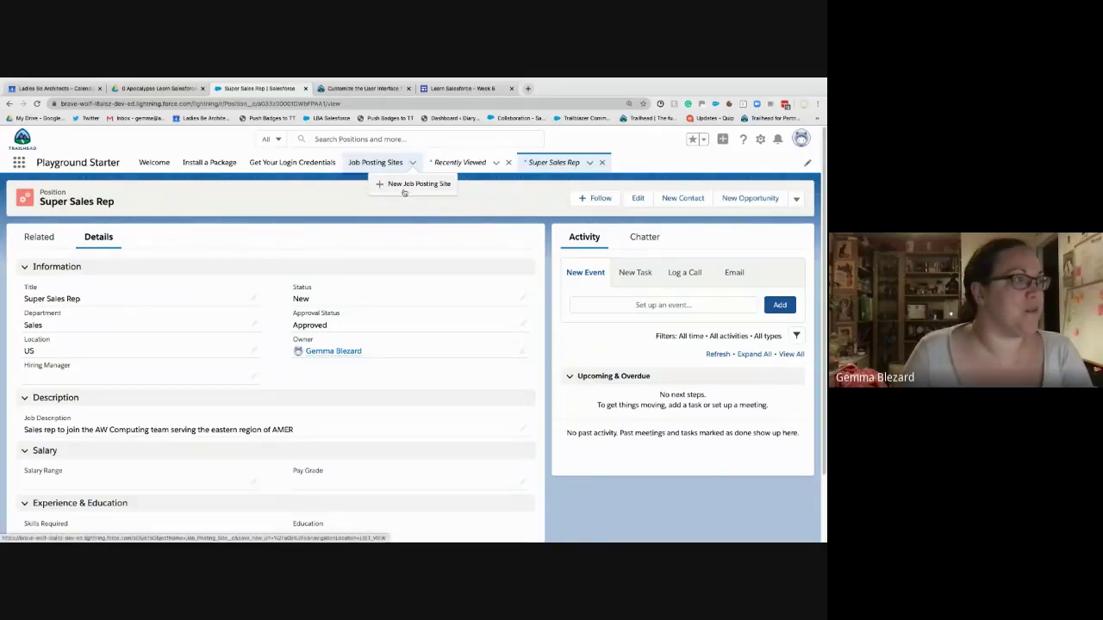
left_click(404, 184)
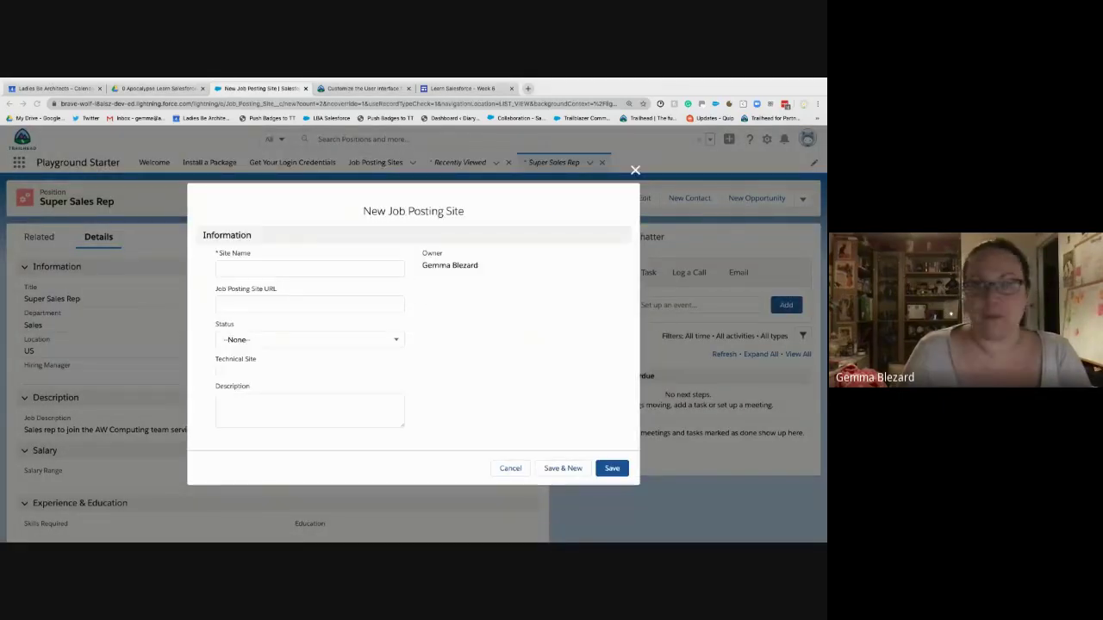
left_click(285, 270)
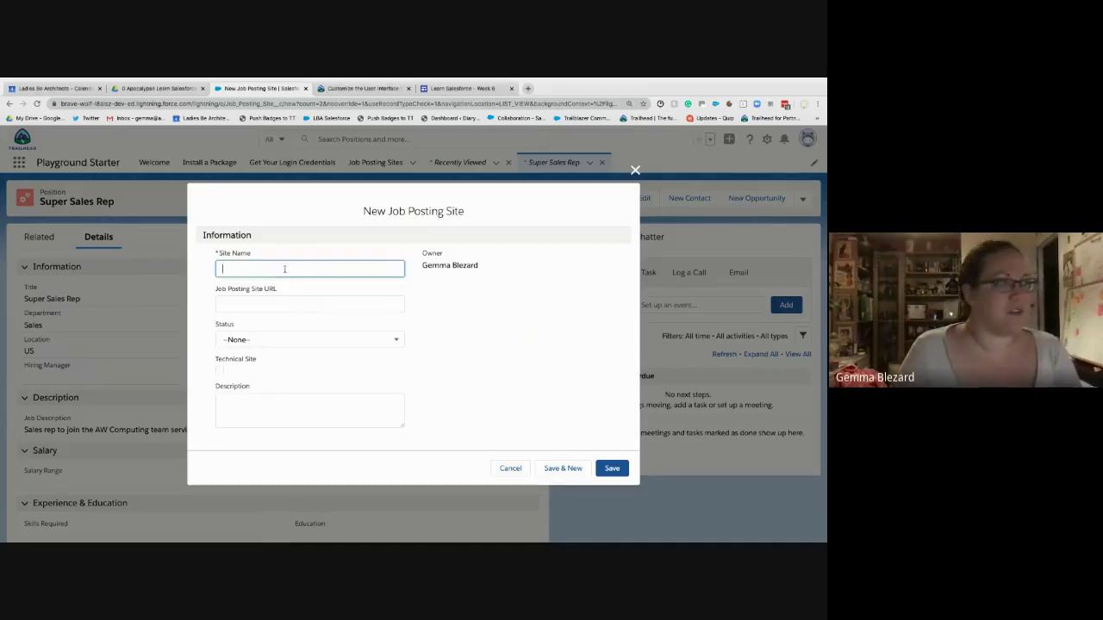
type("Los")
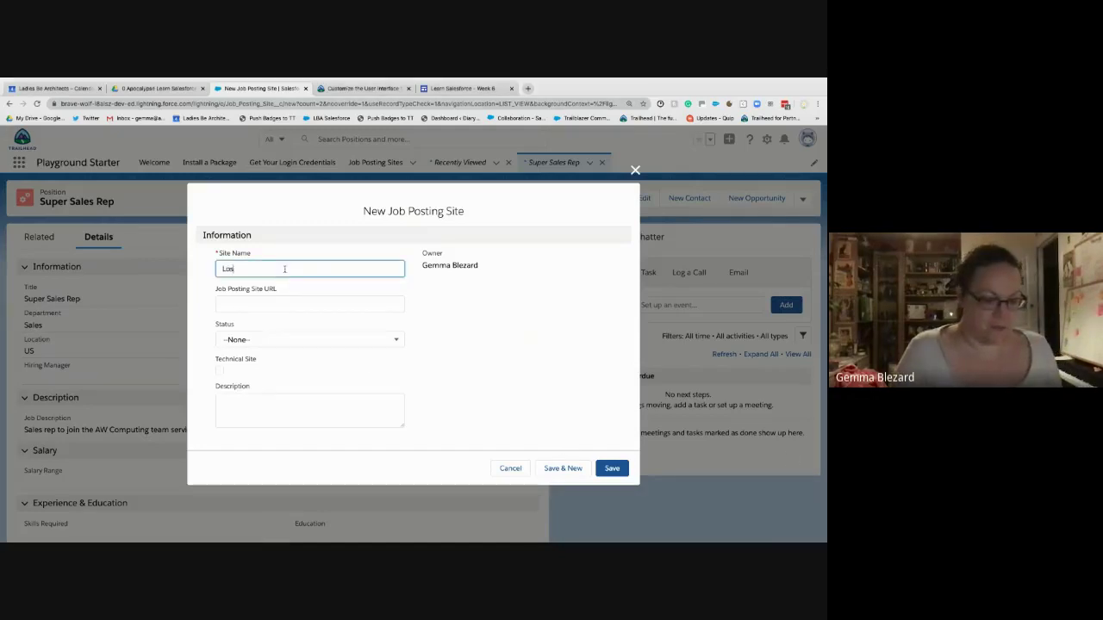
type("An")
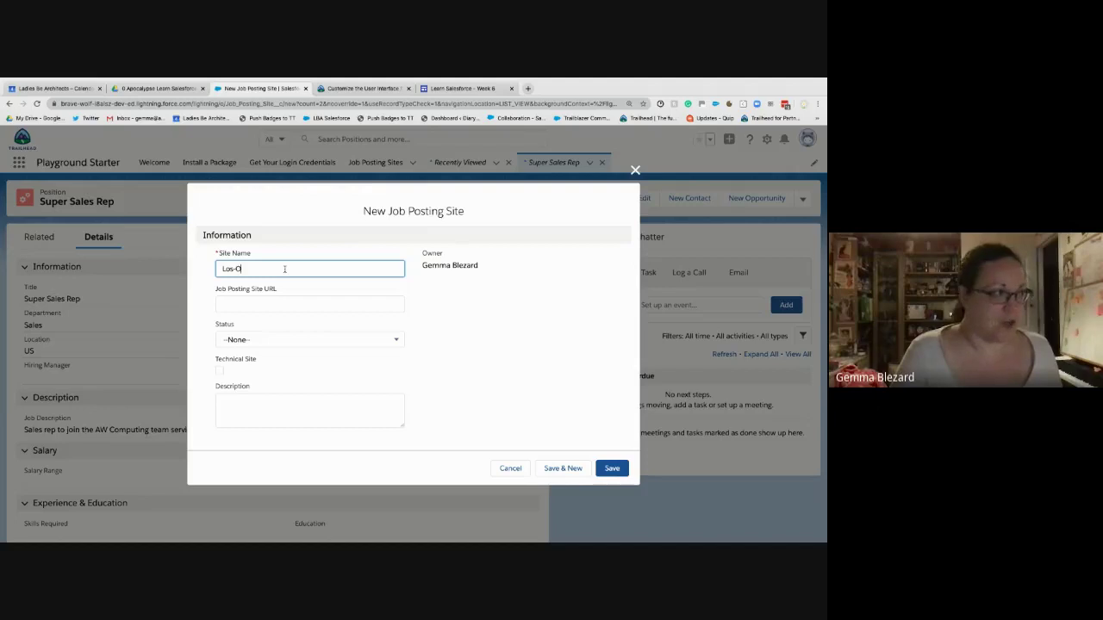
key("BackSpace")
key("BackSpace")
key("BackSpace")
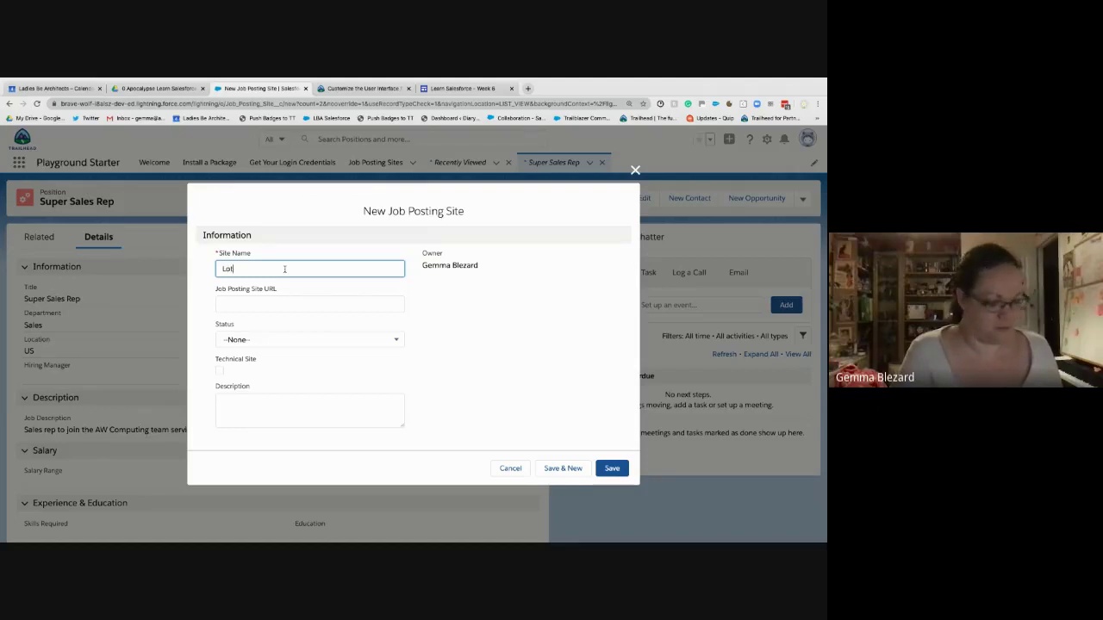
type("ts-O")
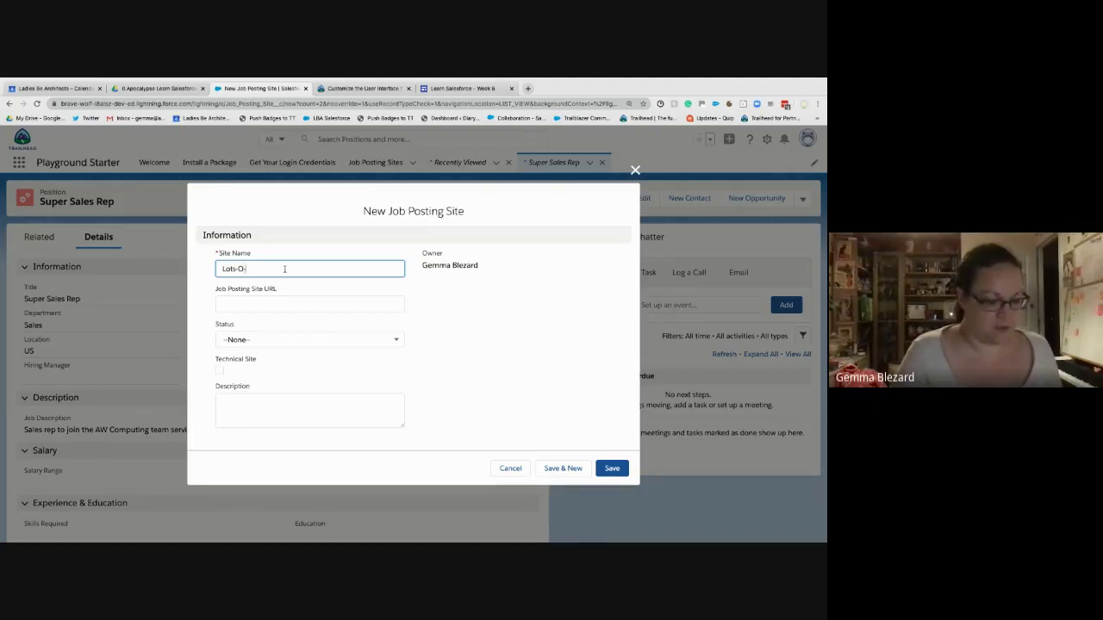
type("-Jobs")
key("Tab")
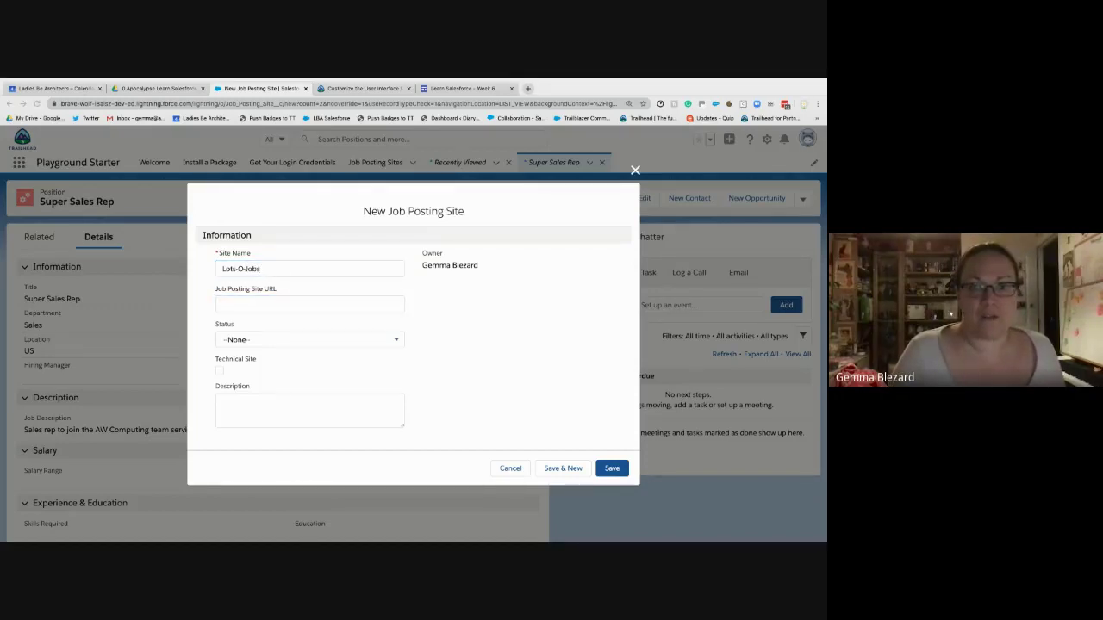
left_click(269, 304)
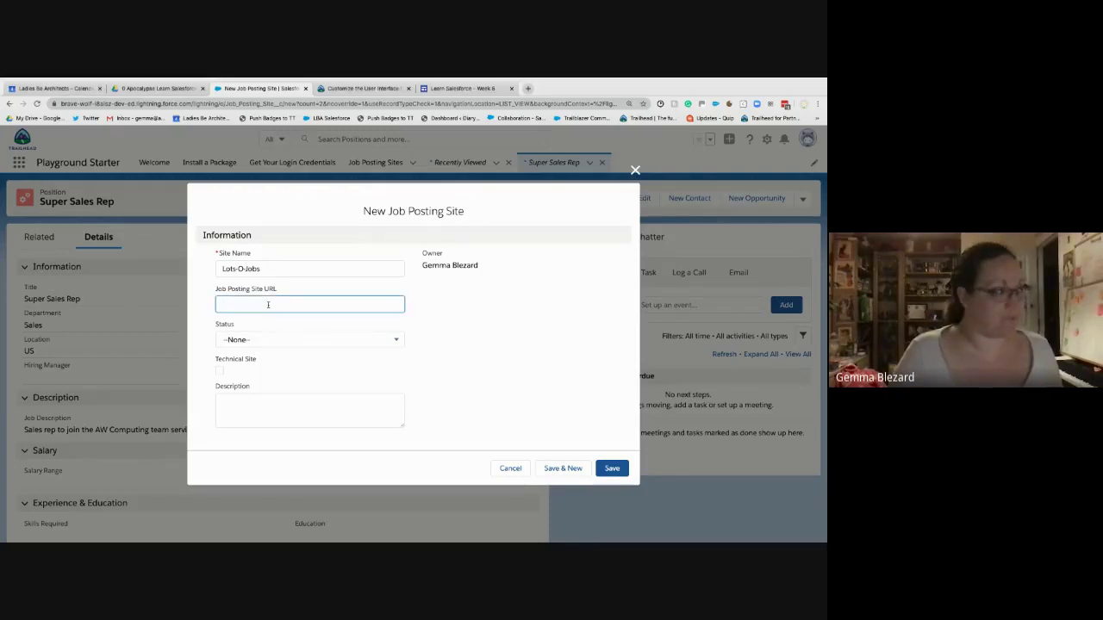
type("www.lostojo")
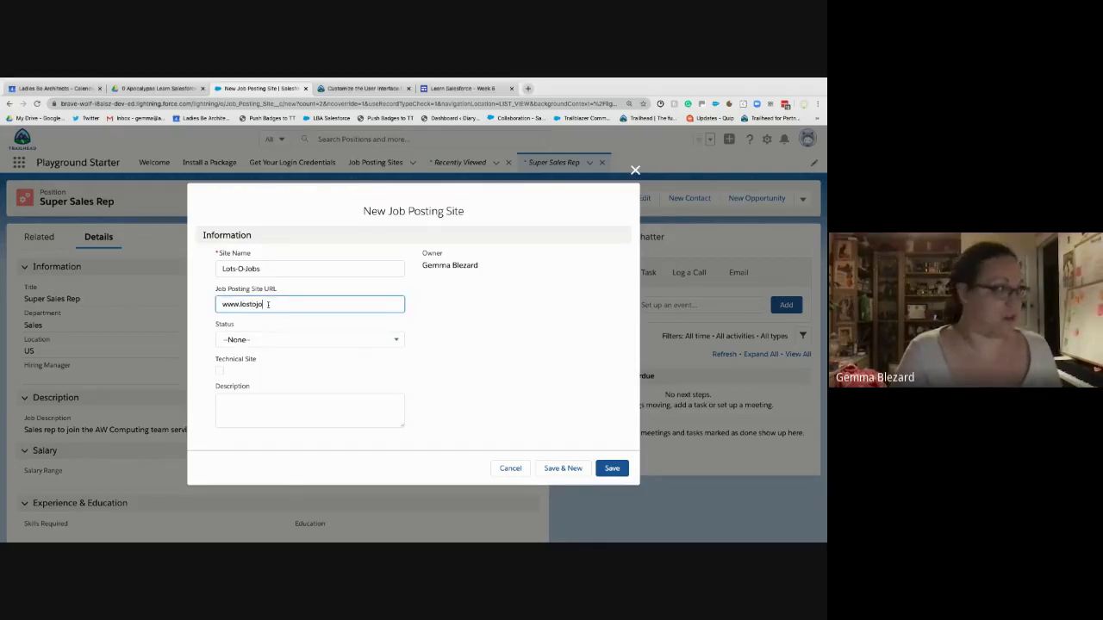
key("BackSpace")
key("BackSpace")
key("BackSpace")
key("BackSpace")
key("BackSpace")
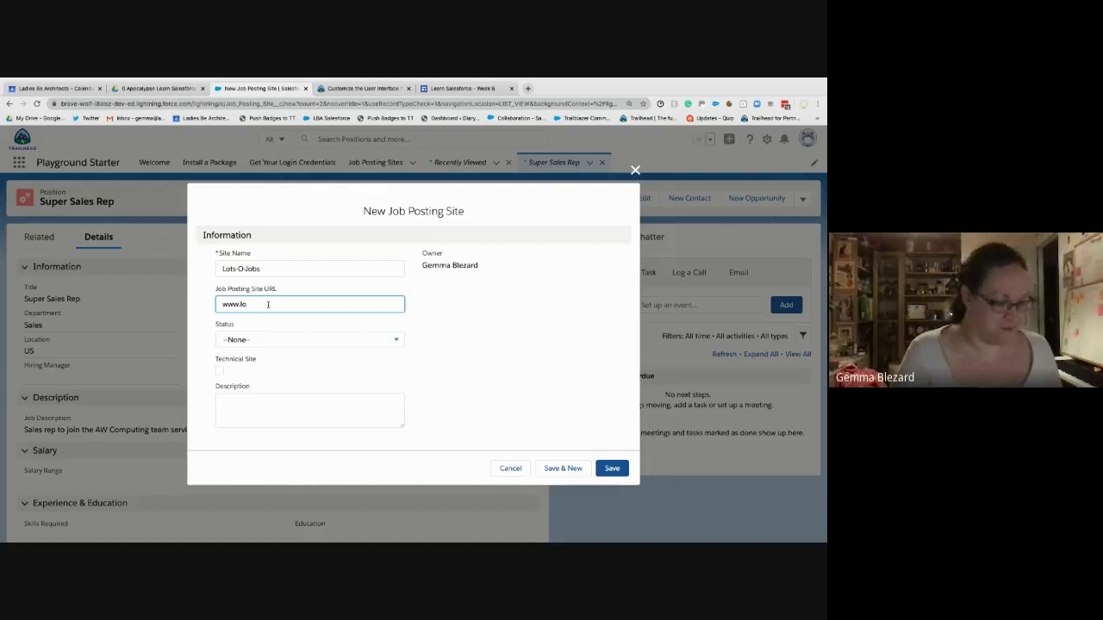
type("tsojobs")
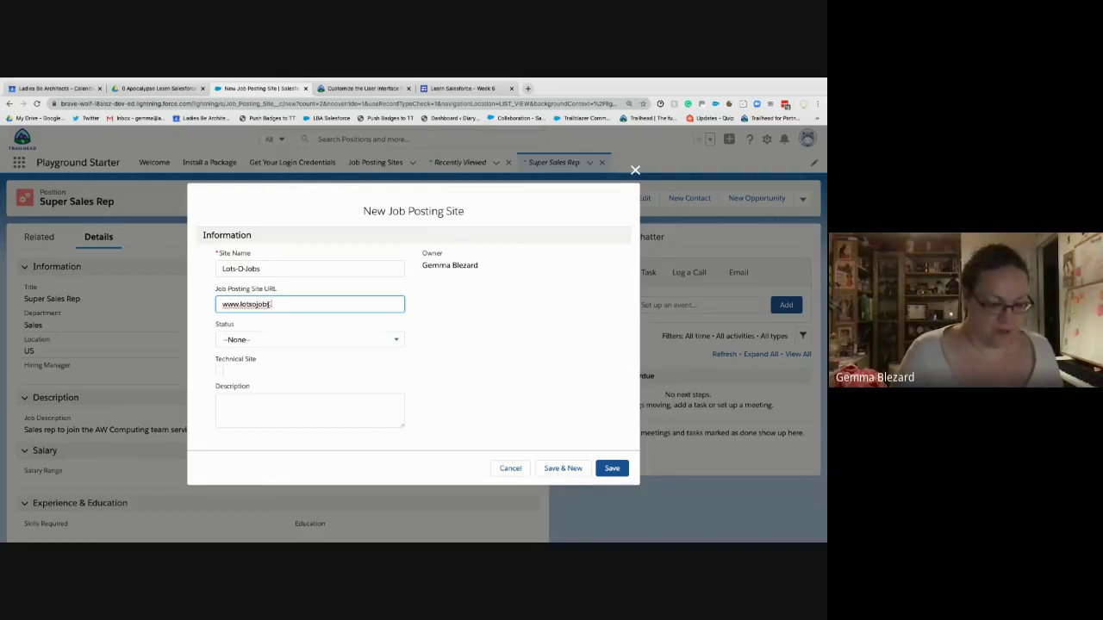
type(".com")
key("Tab")
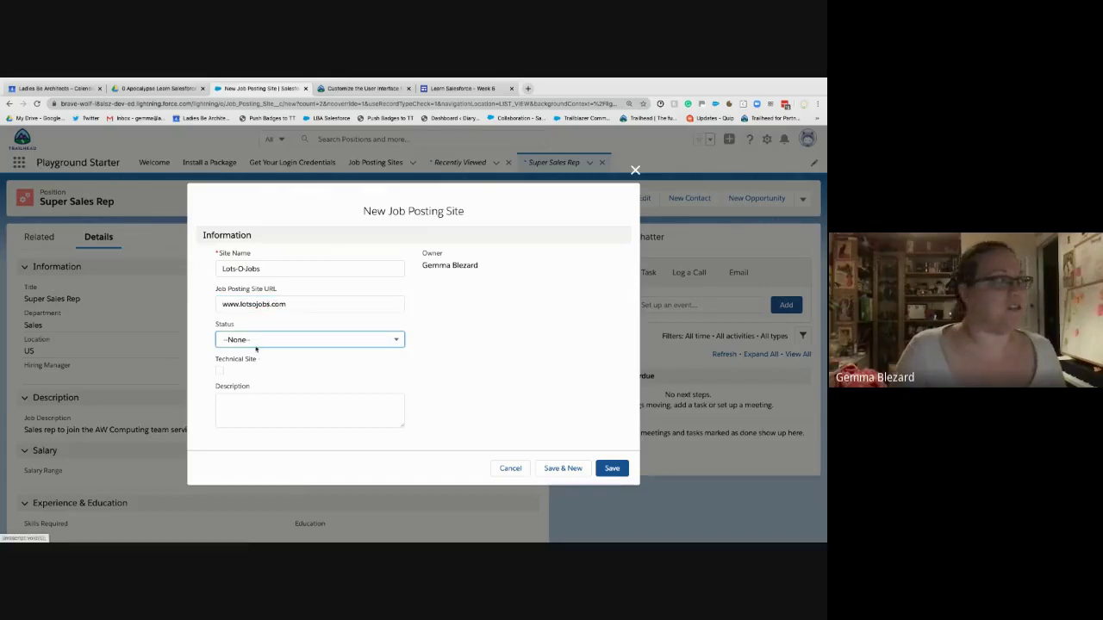
left_click(255, 344)
left_click(246, 380)
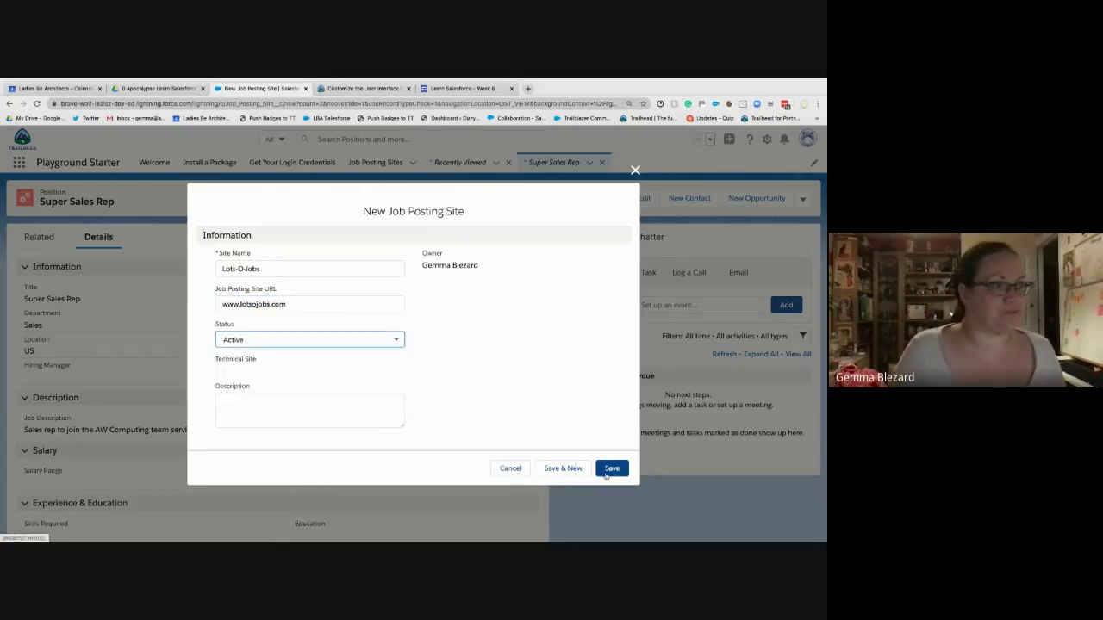
left_click(611, 468)
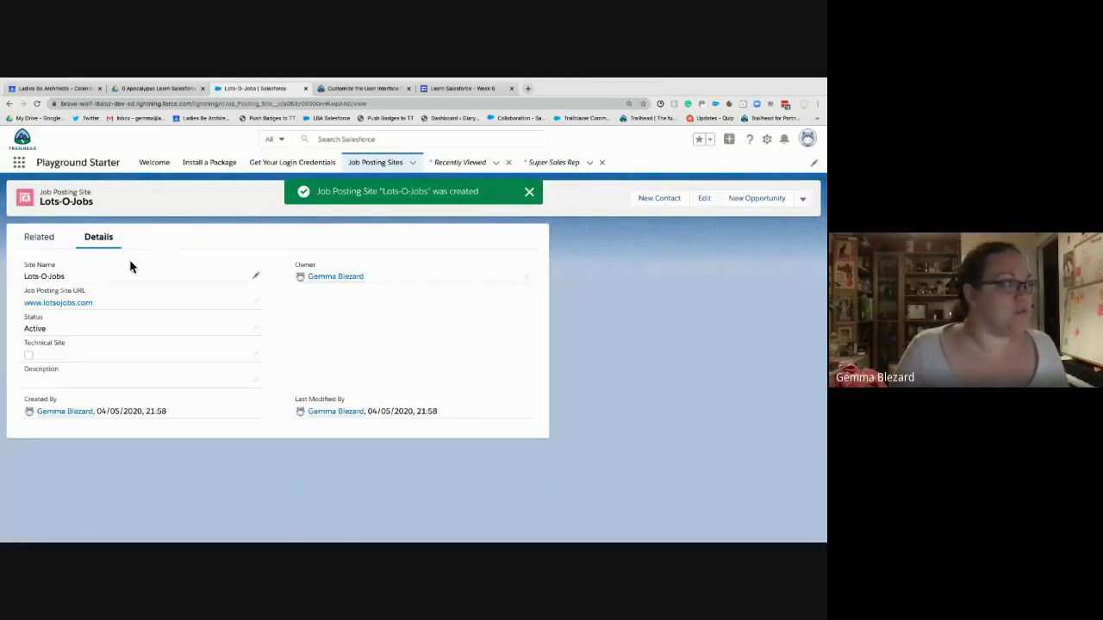
- Review the Lots-O-Jobs and Super Sales Rep related lists and the Job Posting Sites list, ending on Super Sales Rep
left_click(54, 244)
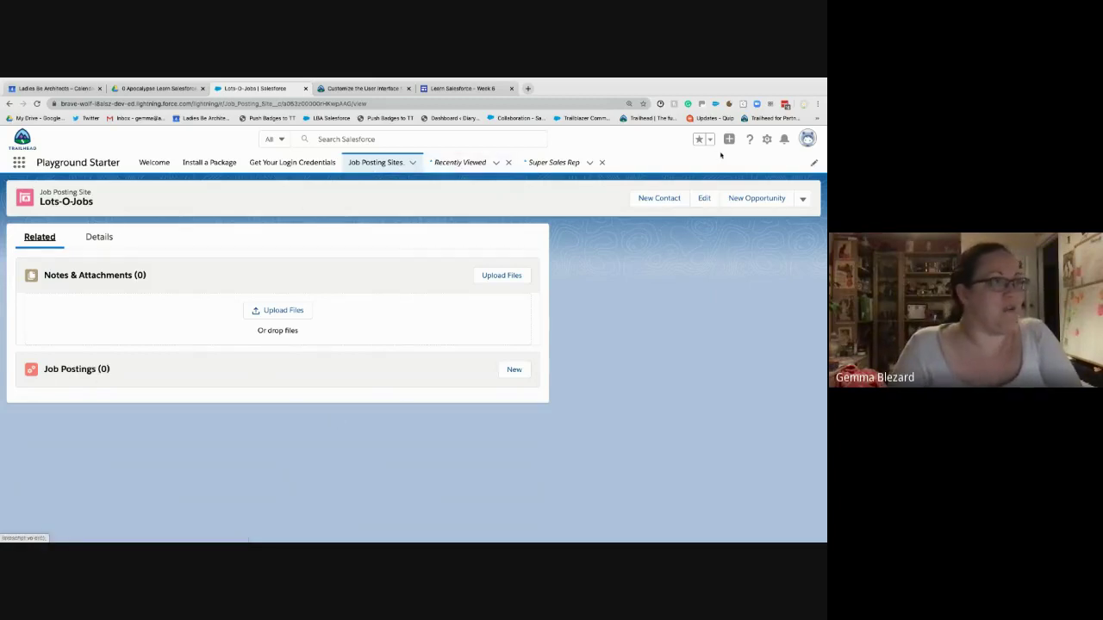
left_click(559, 163)
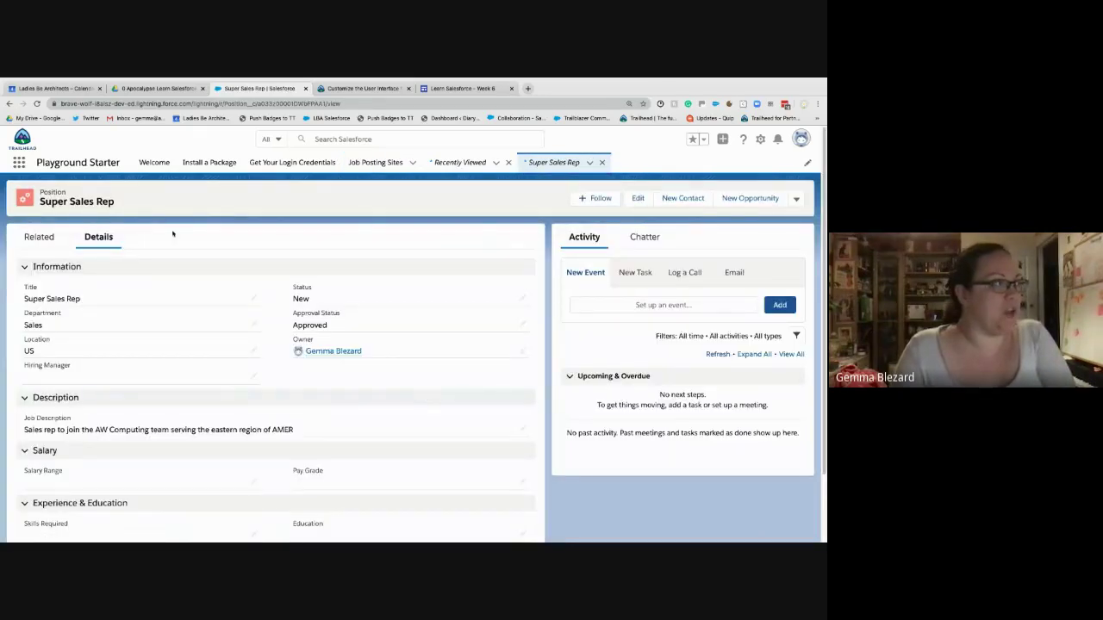
left_click(39, 237)
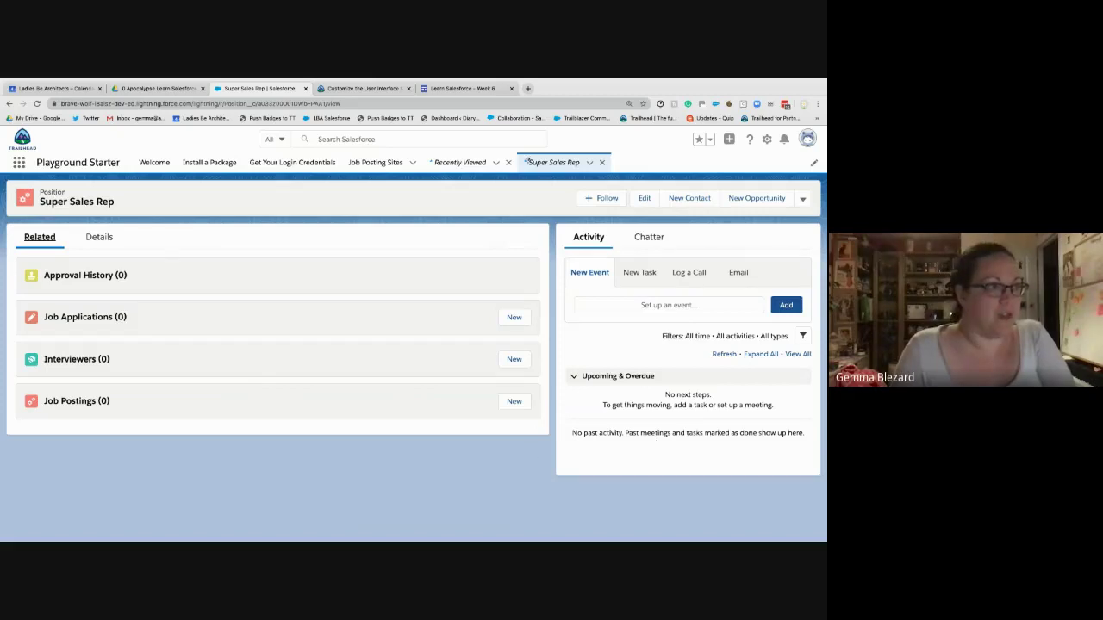
left_click(394, 168)
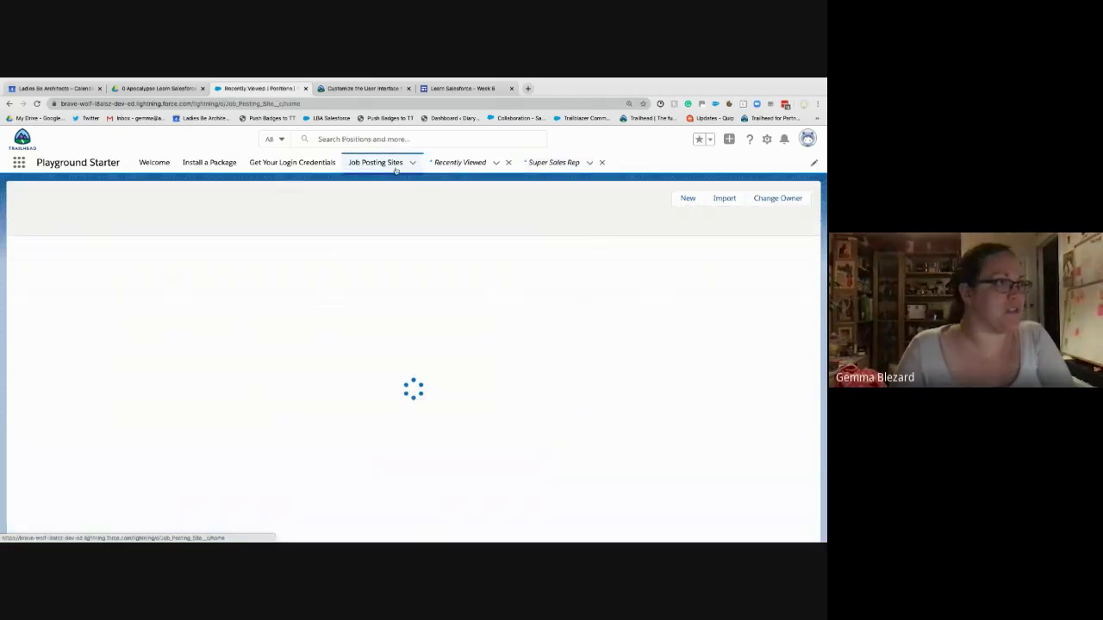
left_click(565, 168)
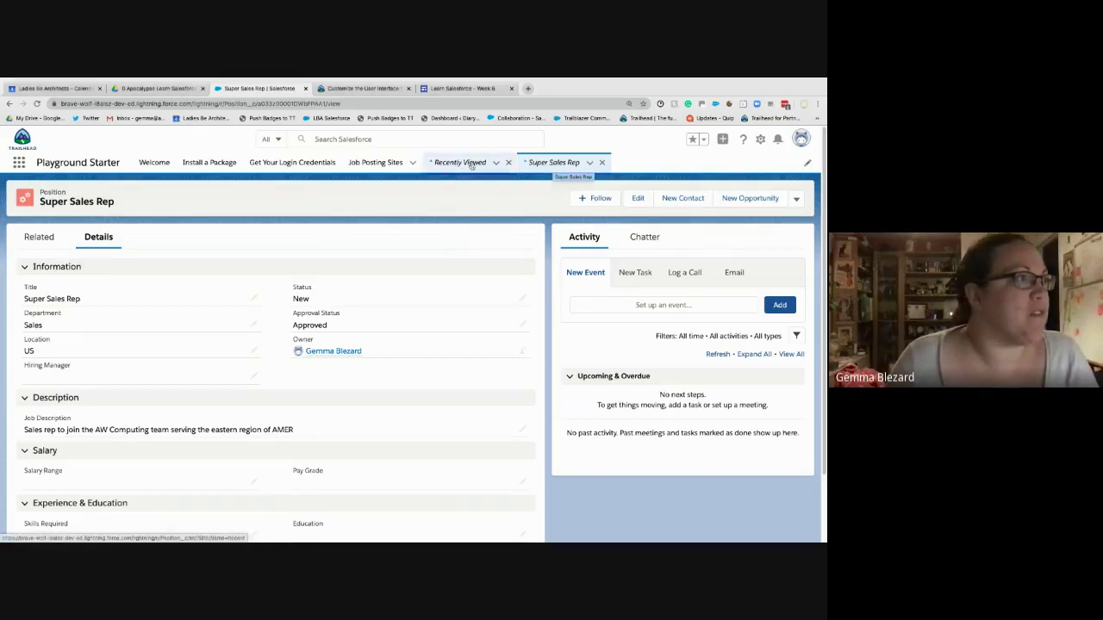
left_click(560, 164)
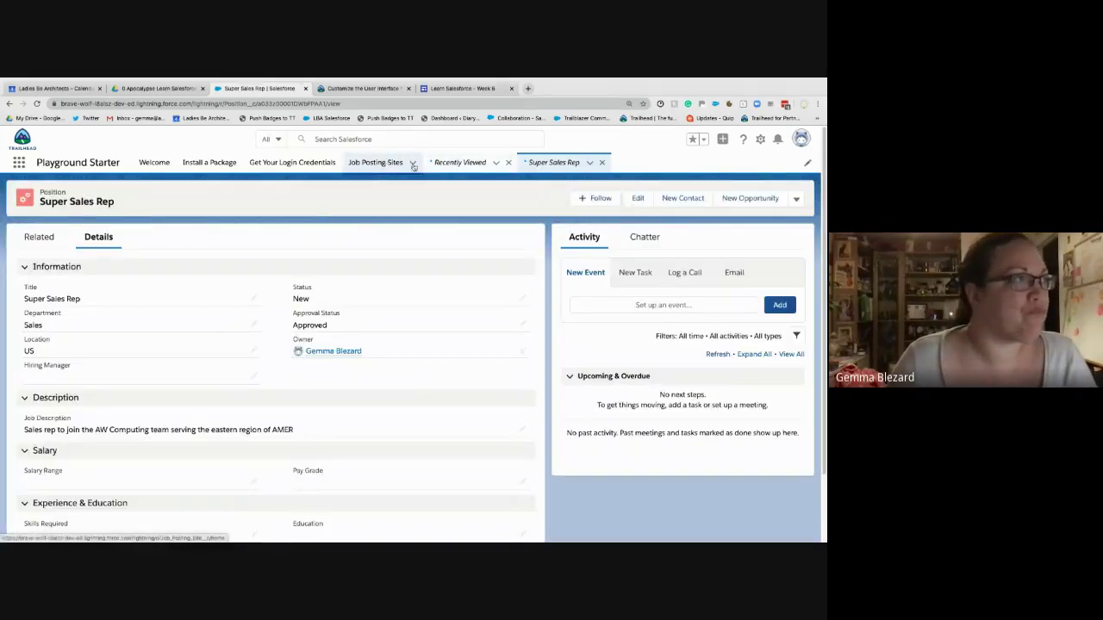
- Open a new Job Posting Site form and cancel it without saving
left_click(413, 163)
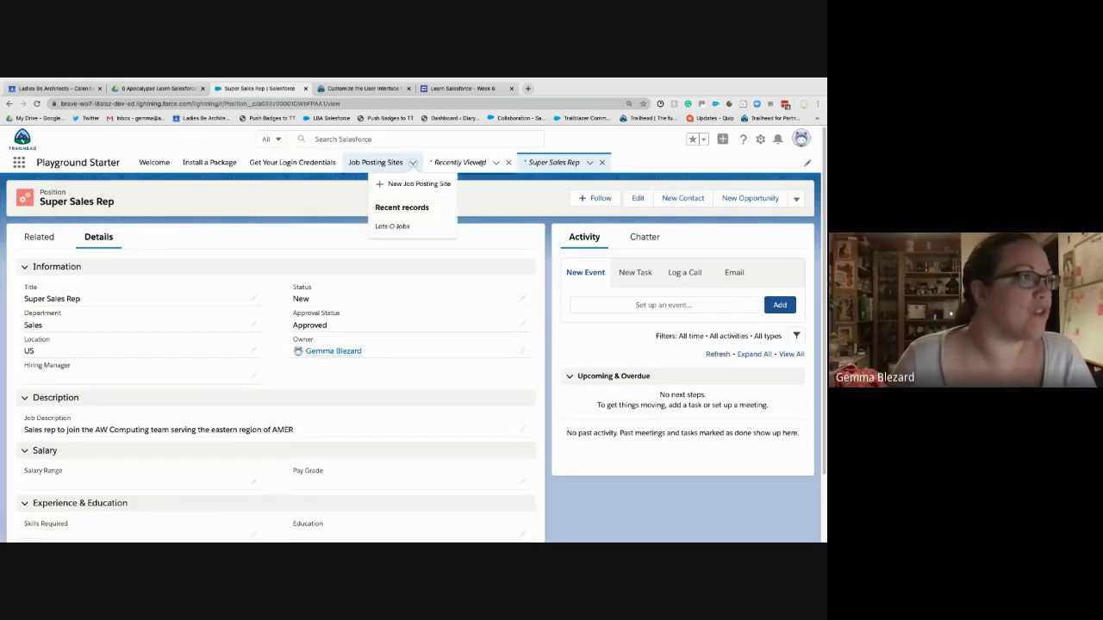
left_click(412, 184)
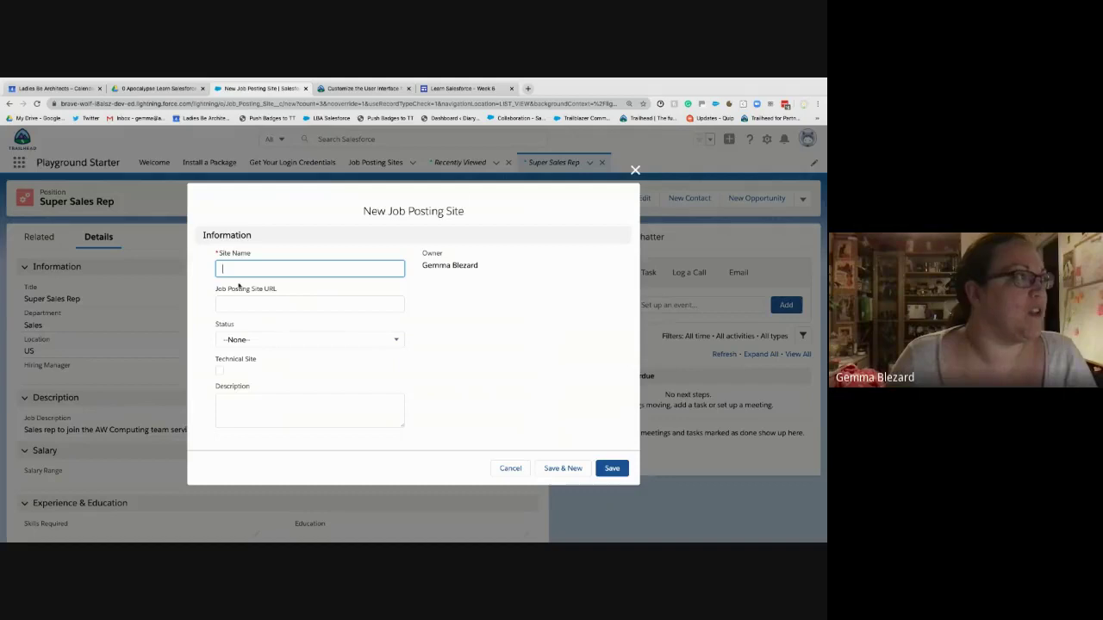
left_click(510, 467)
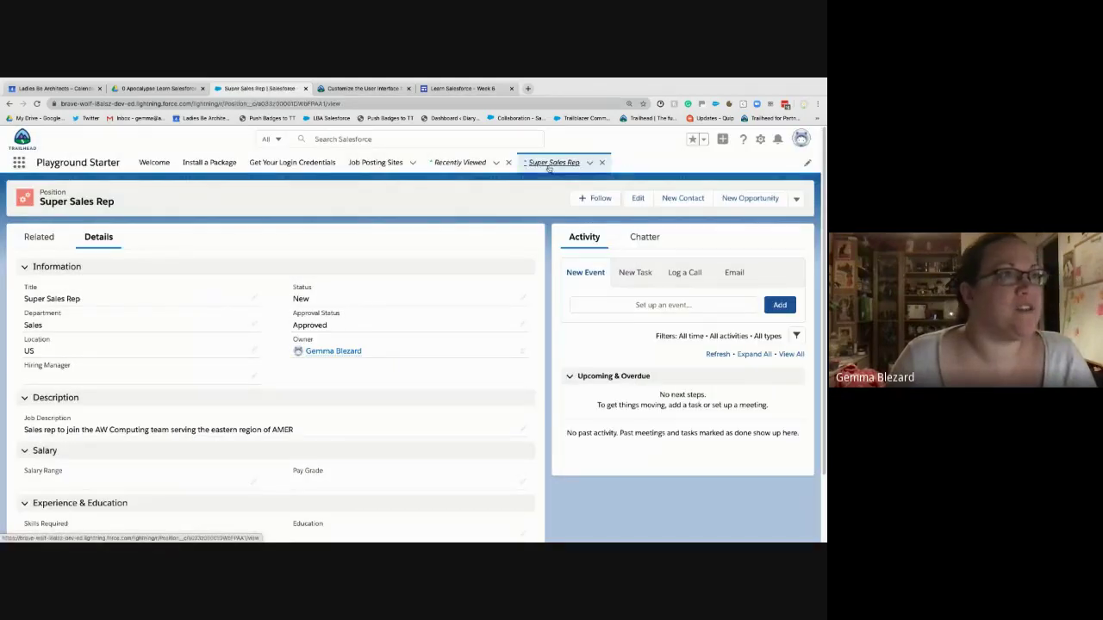
- Mark Super Sales Rep as a favourite and switch to the Trailhead project page
left_click(546, 160)
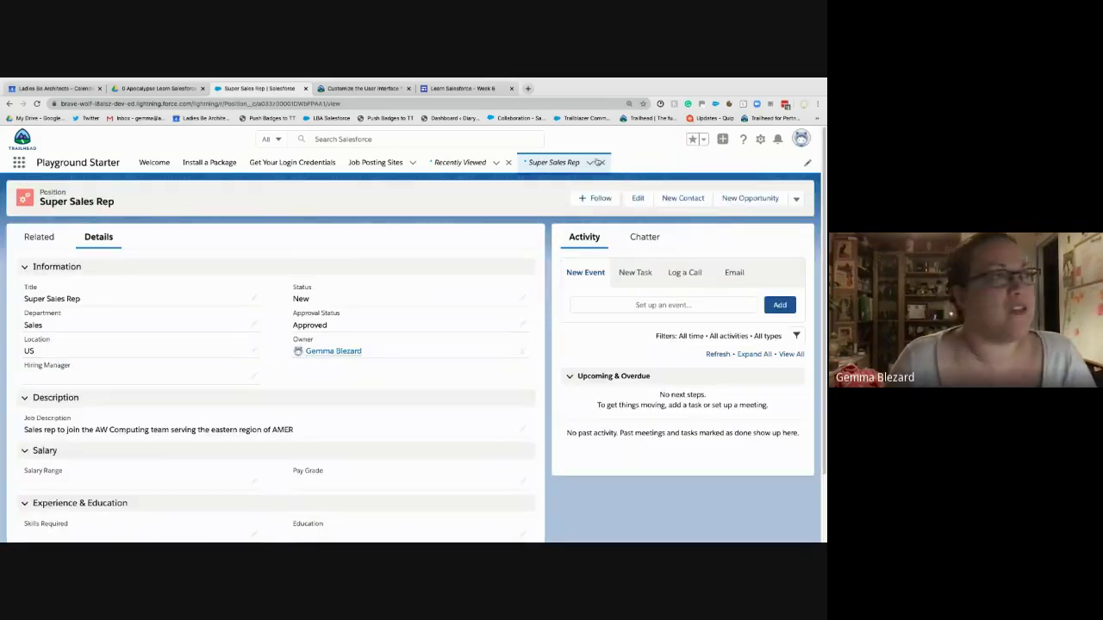
left_click(693, 141)
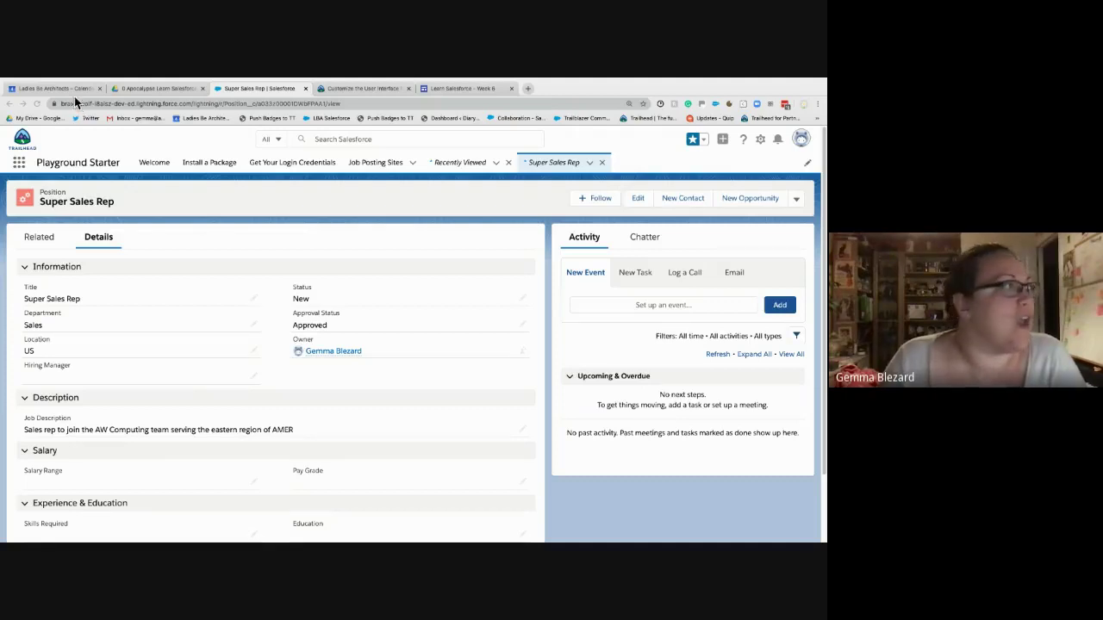
left_click(349, 89)
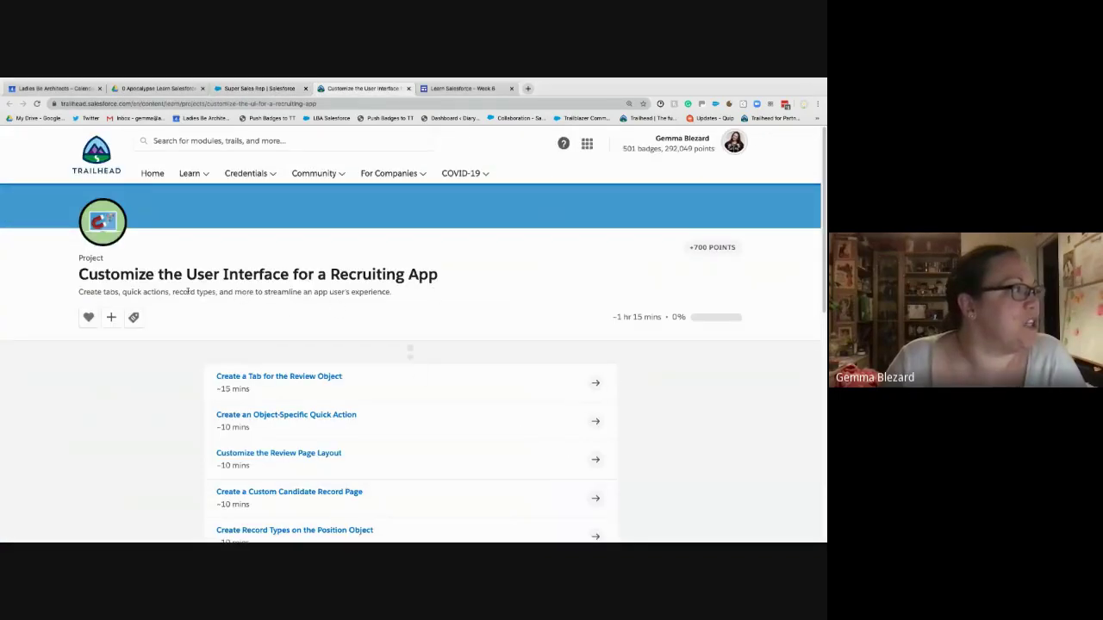